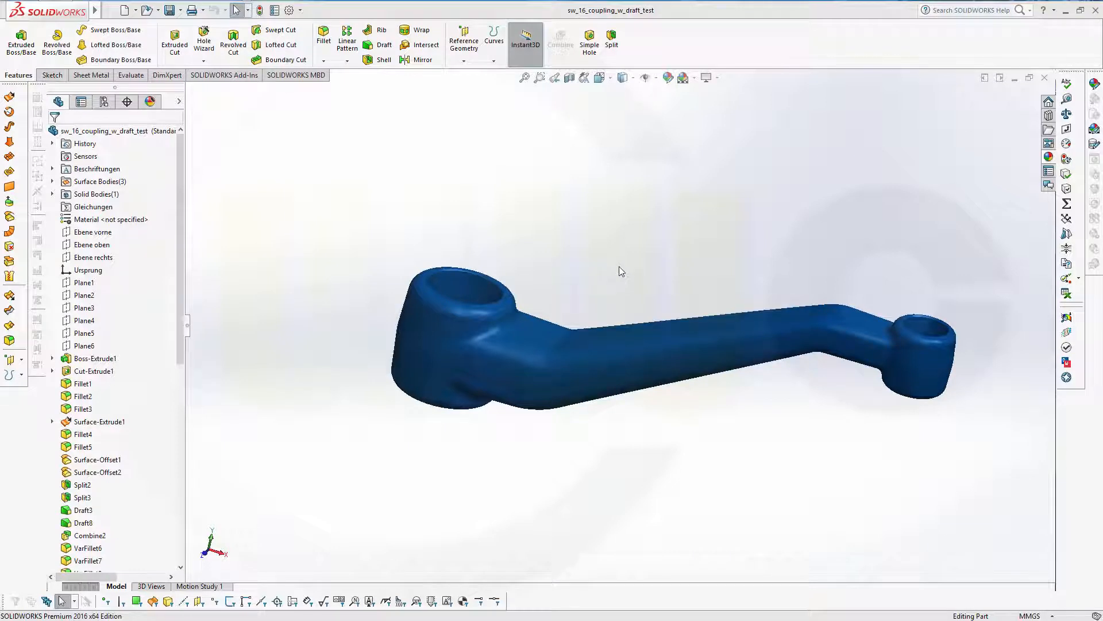
- Look over the finished coupling model and examine the dimensions in the reference drawing in Windows-Fotoanzeige
middle_click_drag(664, 271, 633, 227)
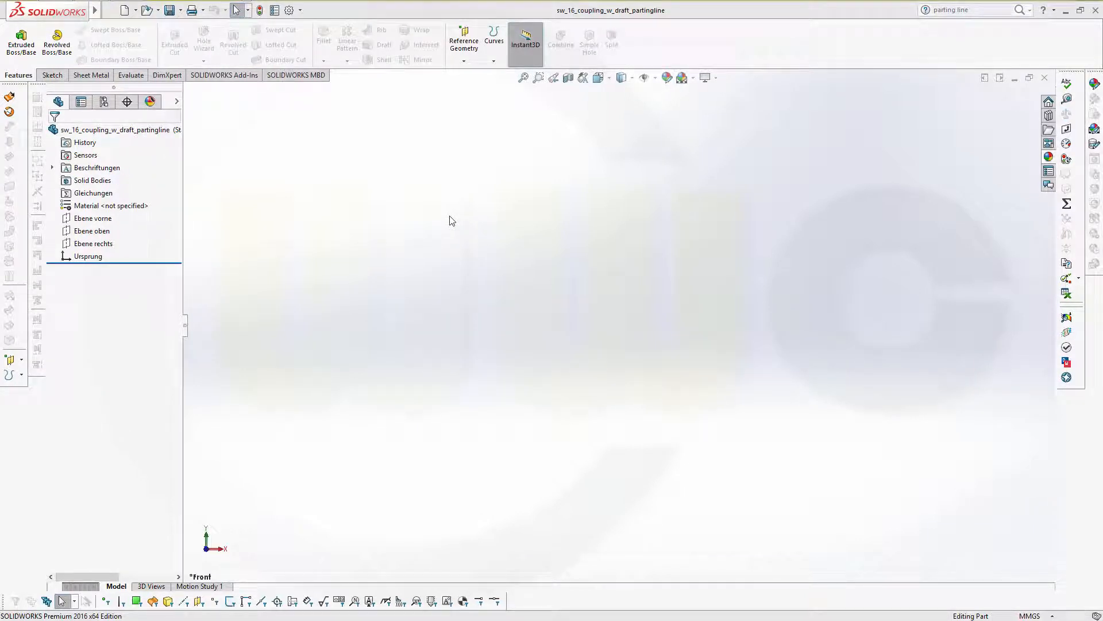
key("alt+Tab")
key("alt+Tab")
key("alt+Tab")
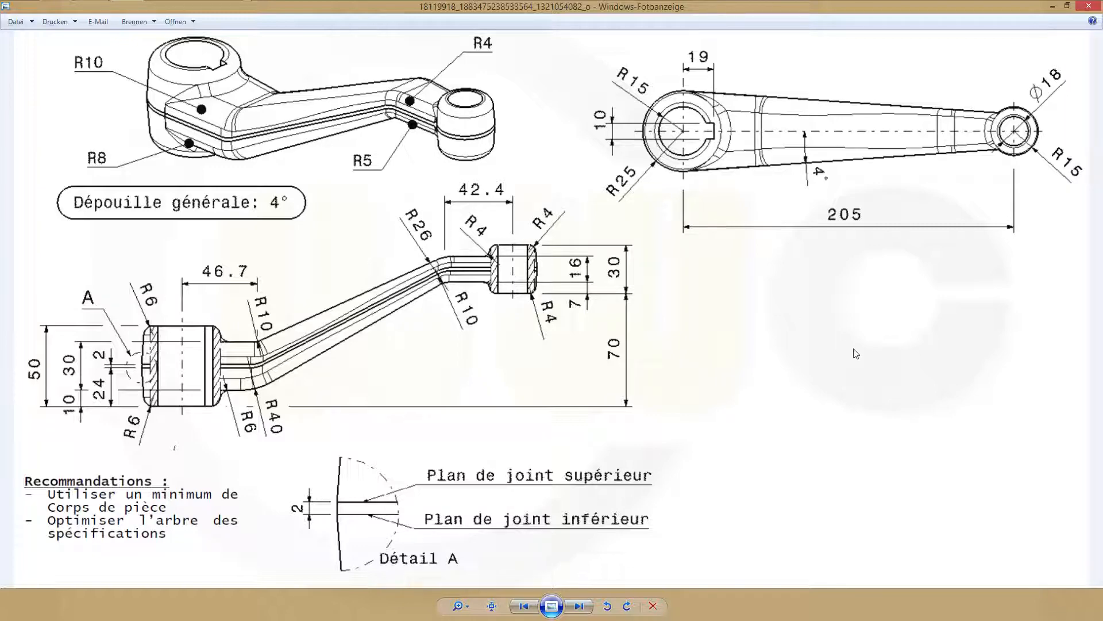
key("alt+Tab")
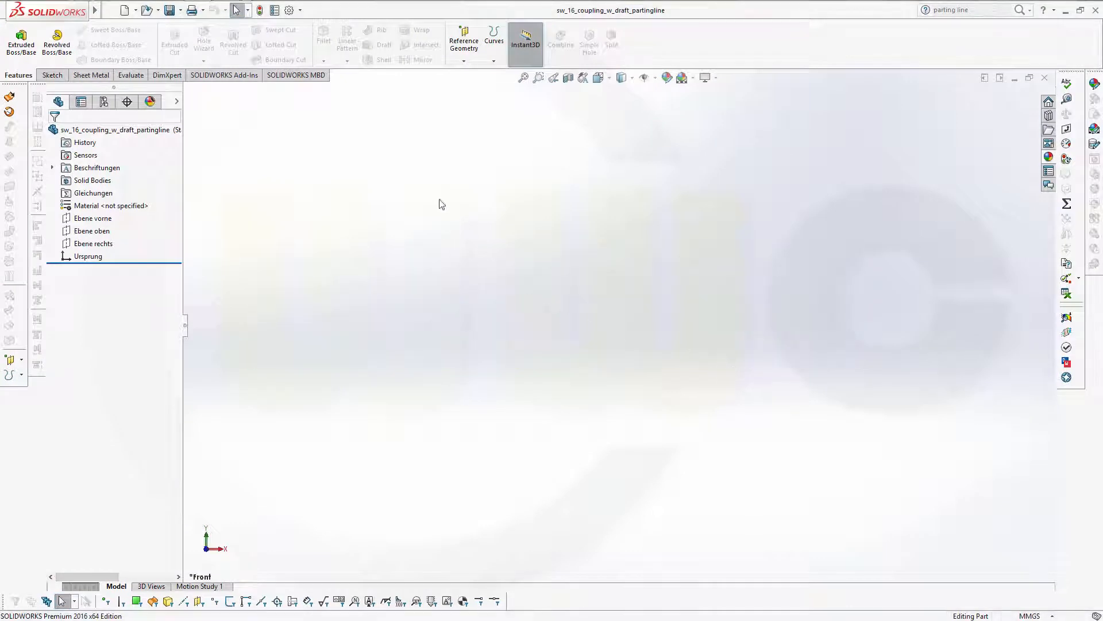
- Create a reference plane parallel to Ebene rechts at an offset of 205 mm
left_click(463, 60)
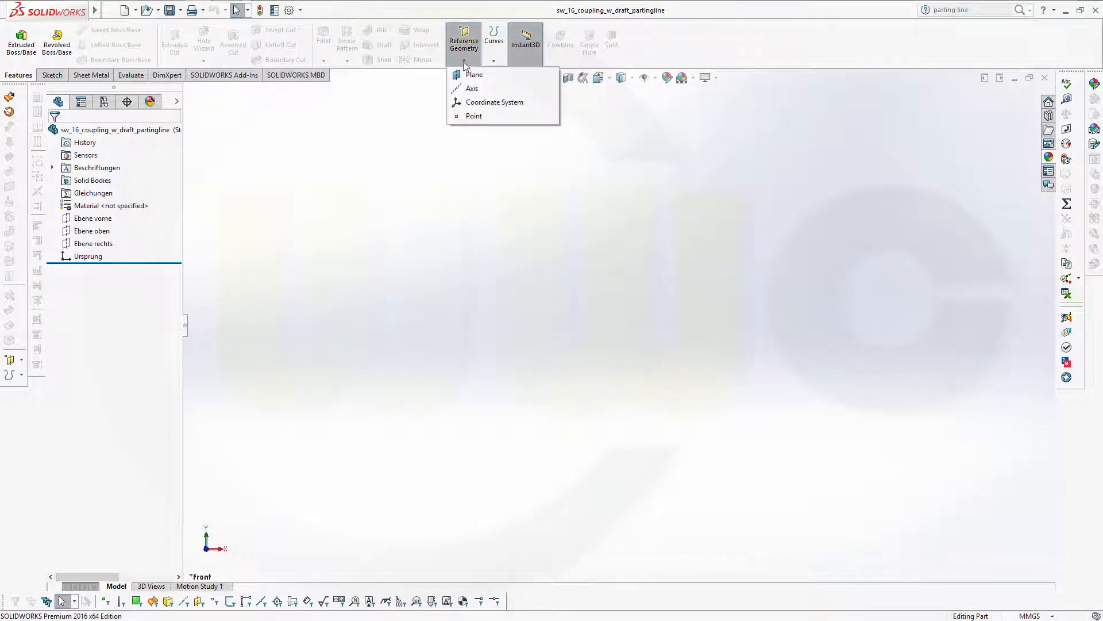
left_click(474, 76)
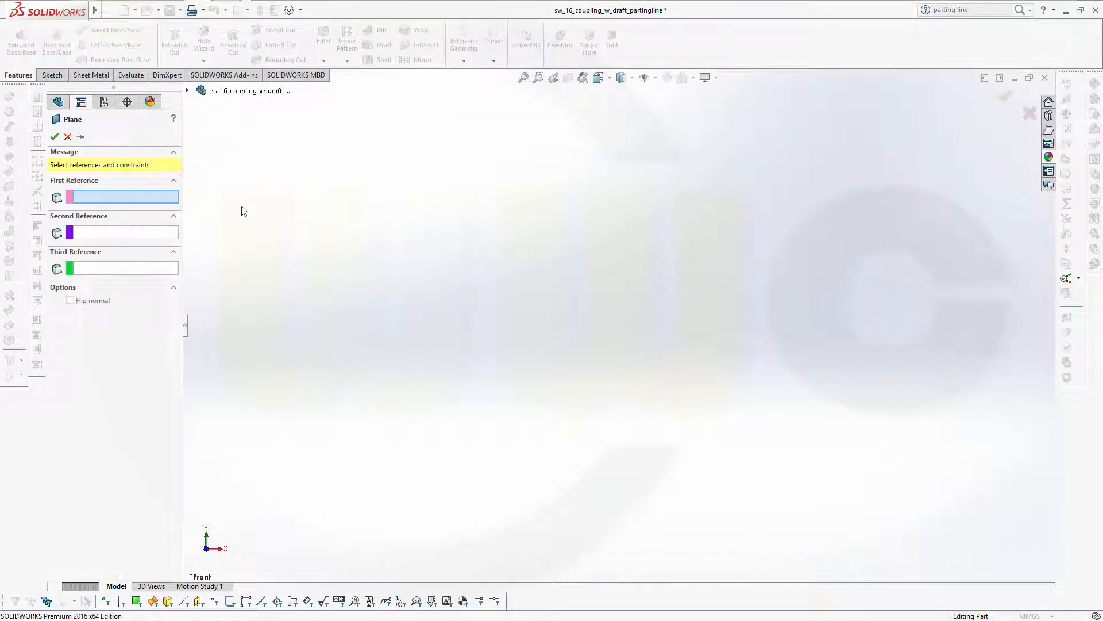
left_click(188, 91)
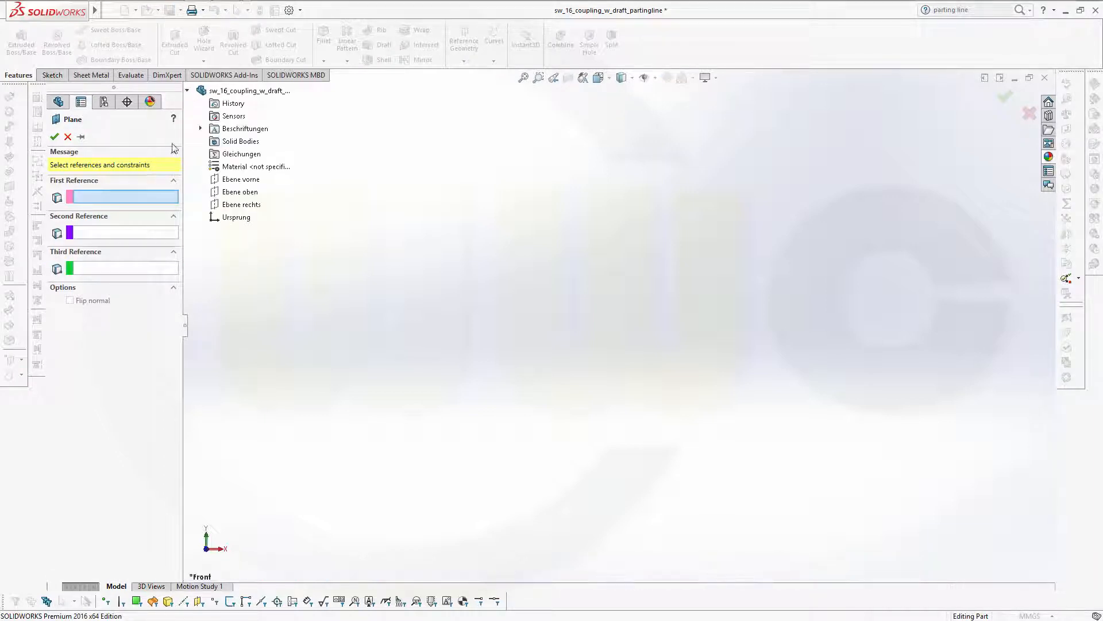
left_click(242, 205)
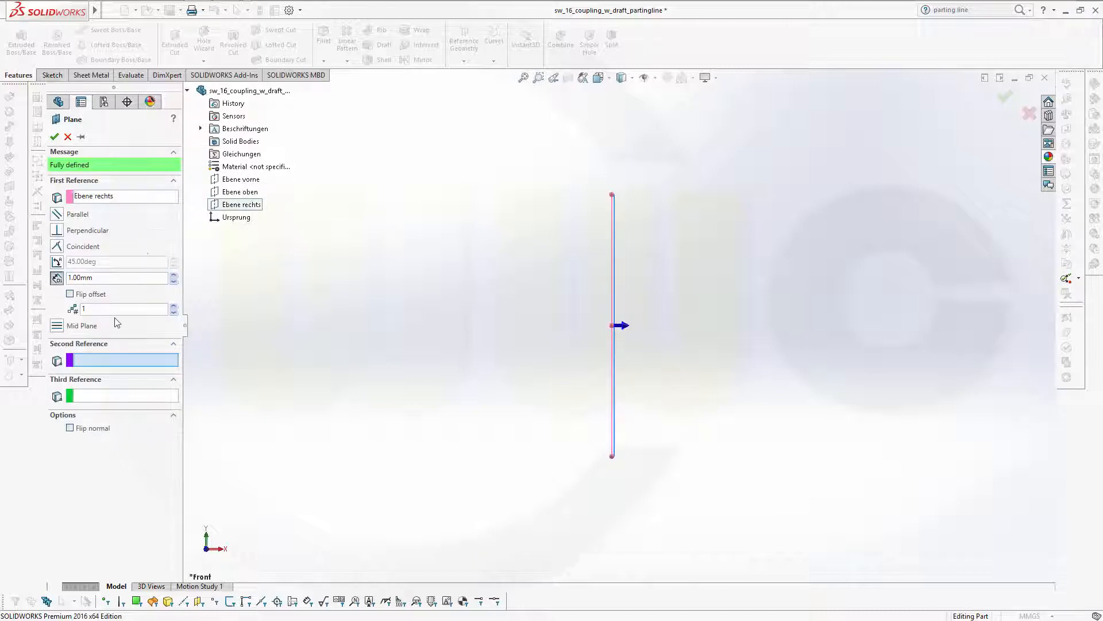
left_click(92, 279)
type("205")
key("Return")
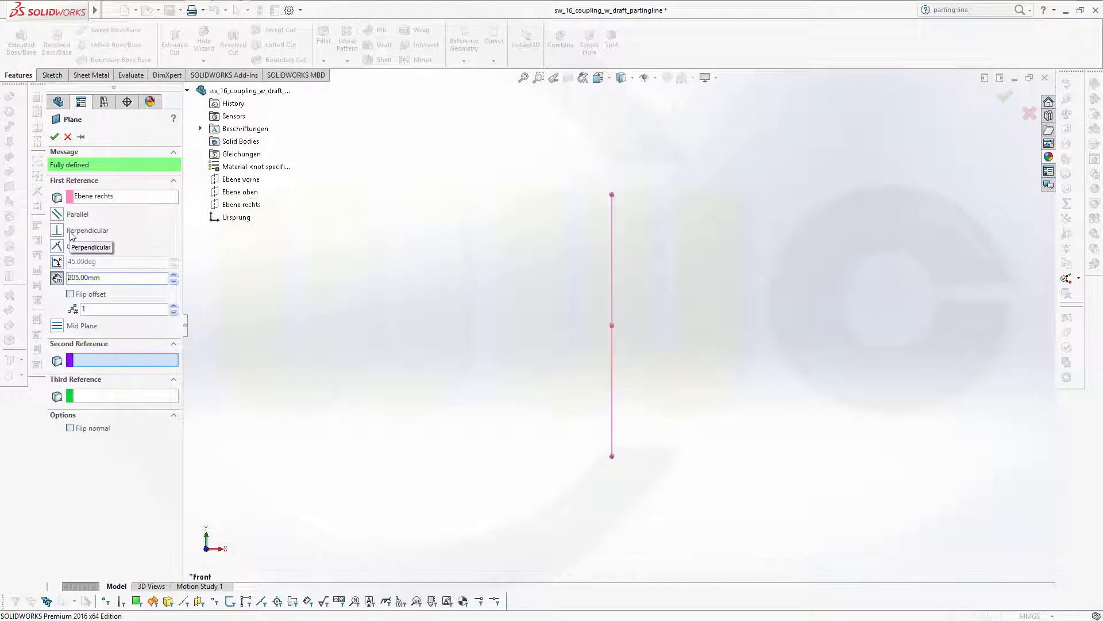
left_click(54, 136)
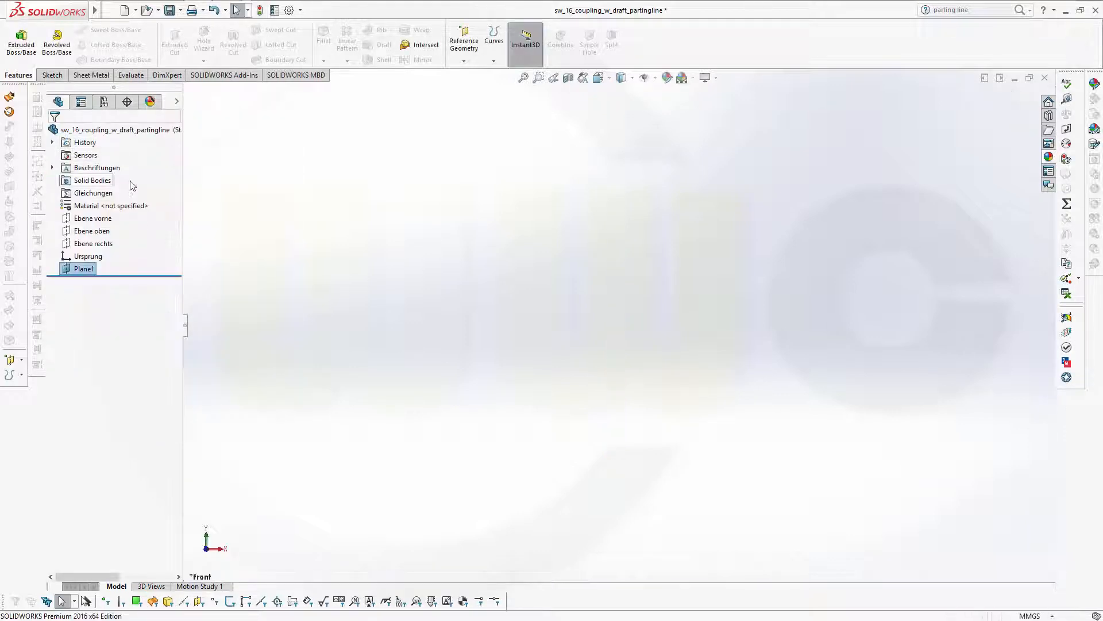
- Show the default planes Ebene vorne, Ebene oben and Ebene rechts and fit all planes in view
left_click(103, 222)
left_click(94, 245, "shift")
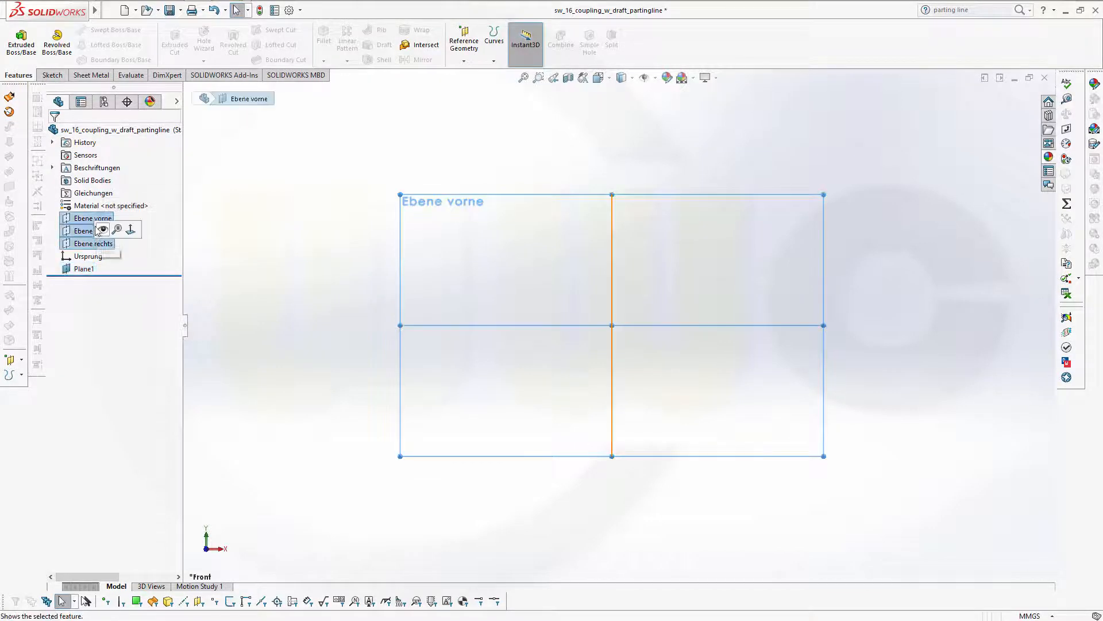
left_click(320, 246)
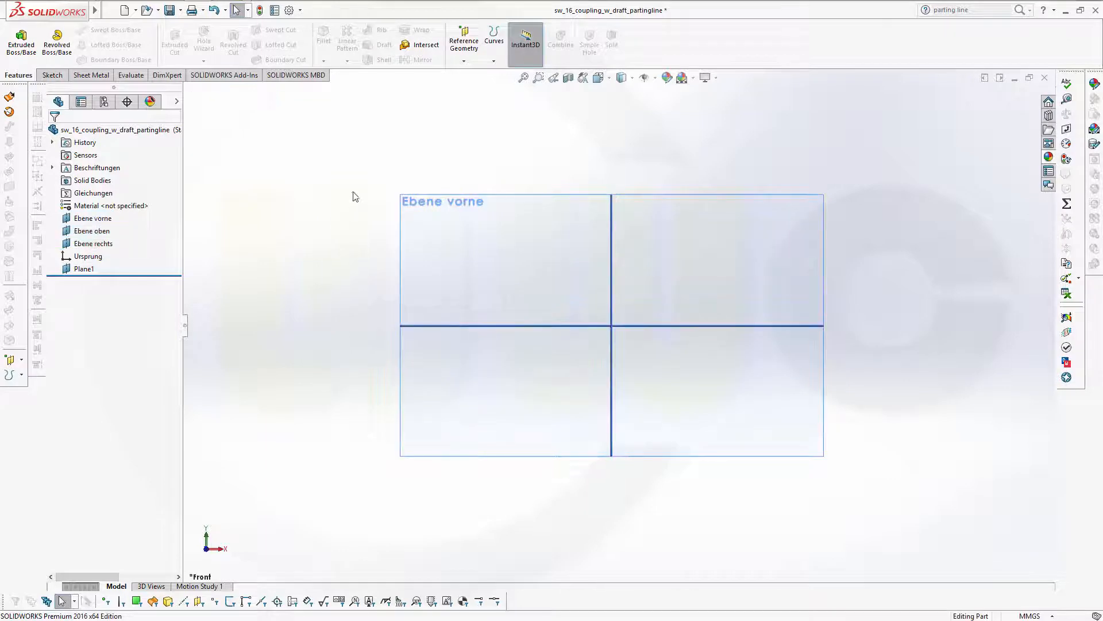
left_click(524, 77)
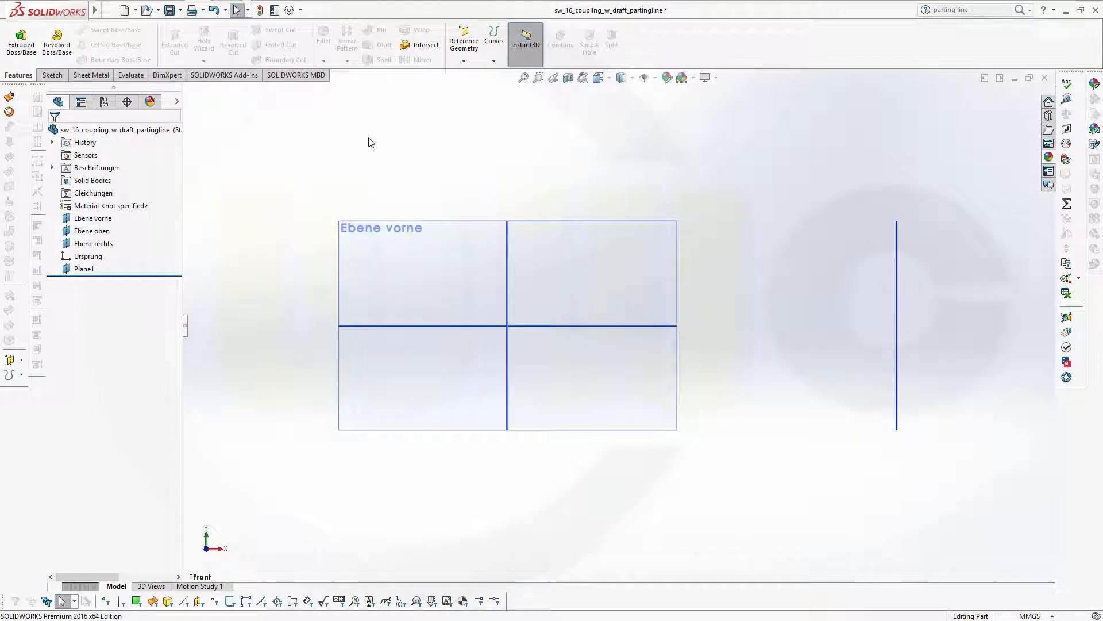
- Create a reference plane 60 mm above Ebene oben
left_click(470, 42)
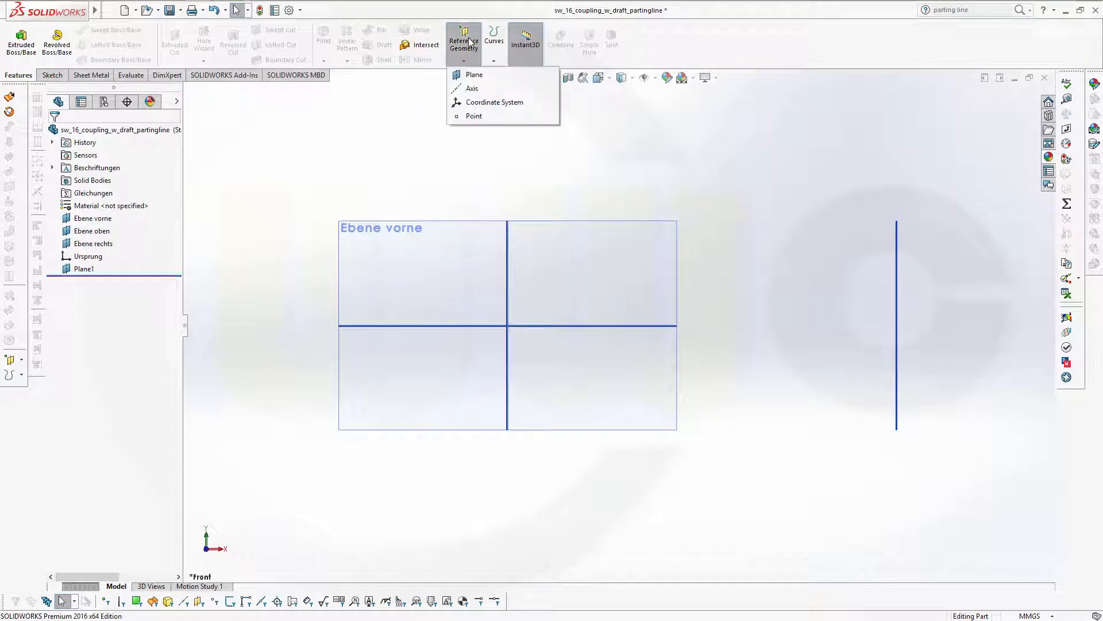
left_click(473, 75)
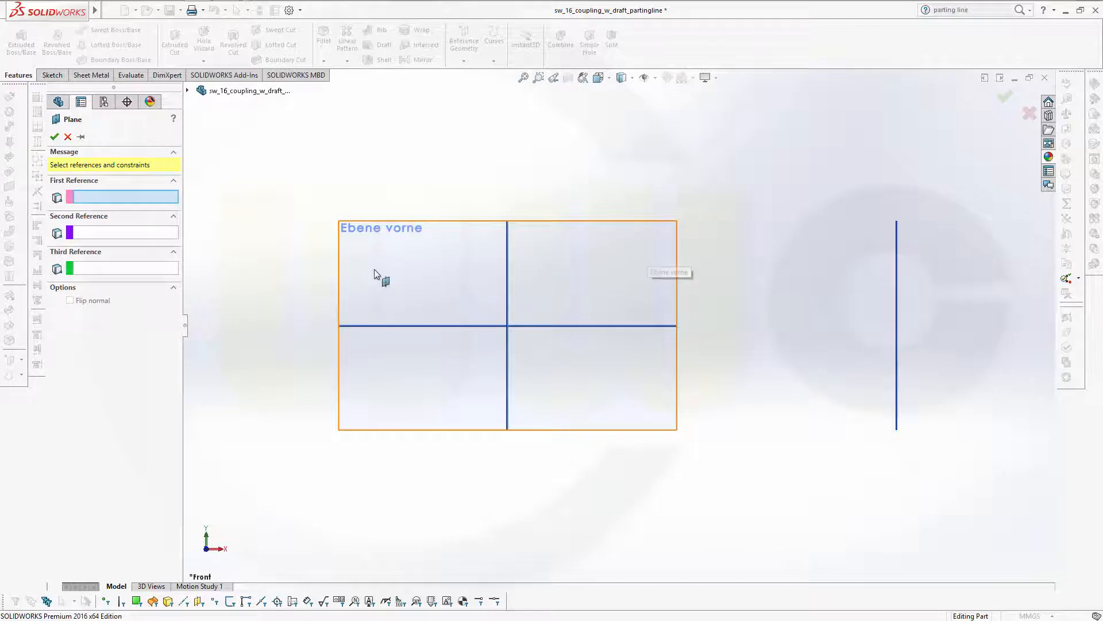
left_click(535, 325)
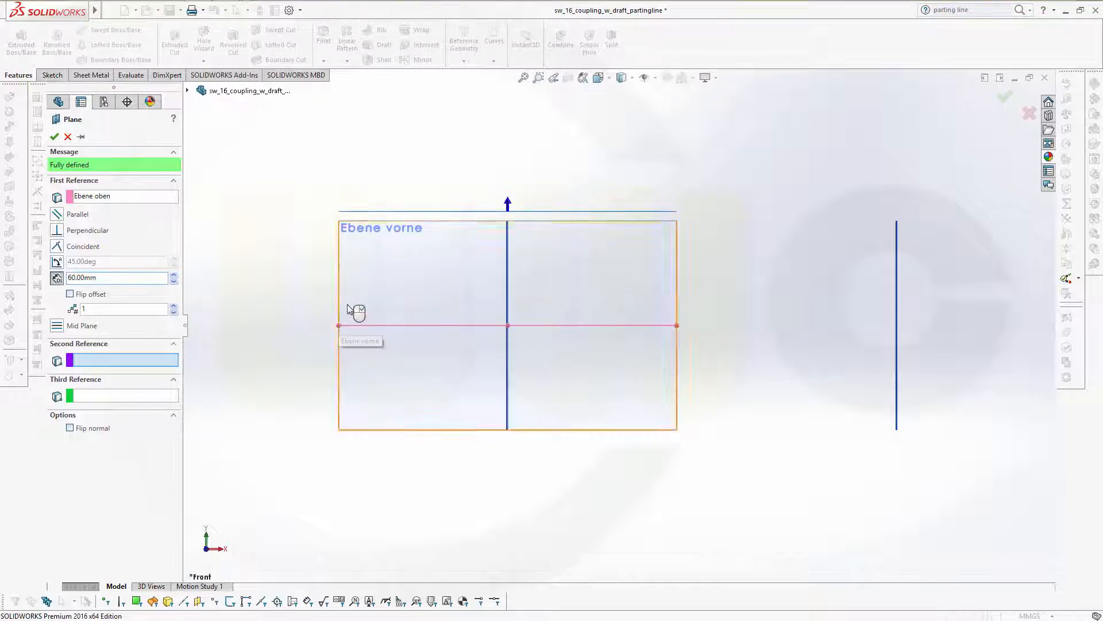
left_click(54, 137)
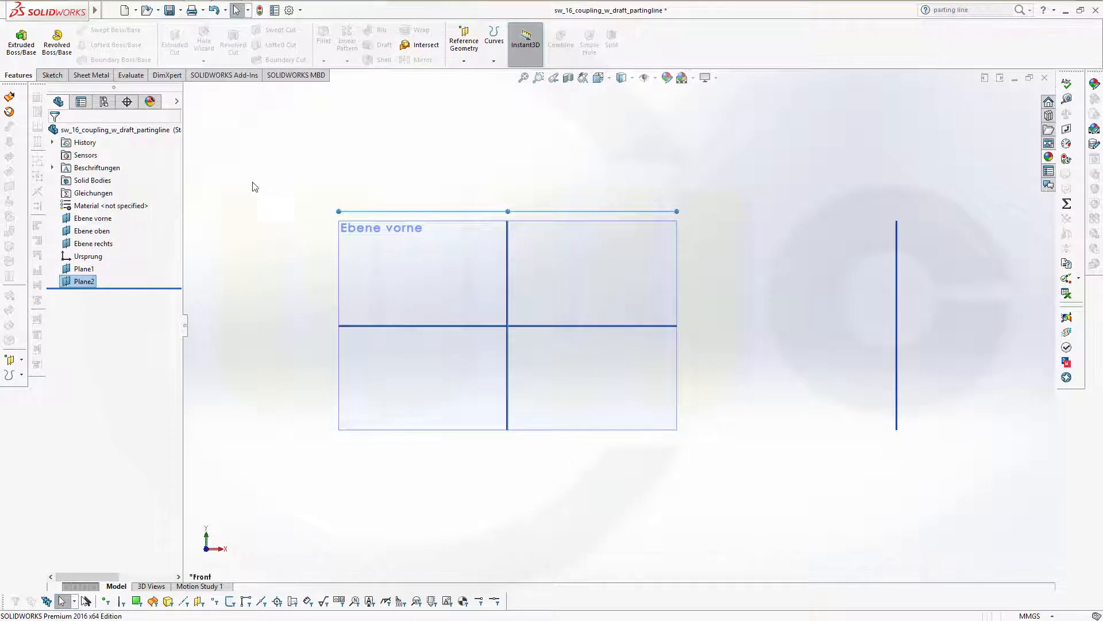
- On Ebene vorne, sketch a line chain from the origin: about 96 mm horizontal, a rising slope, and a horizontal line ending about 53 mm high
left_click(49, 76)
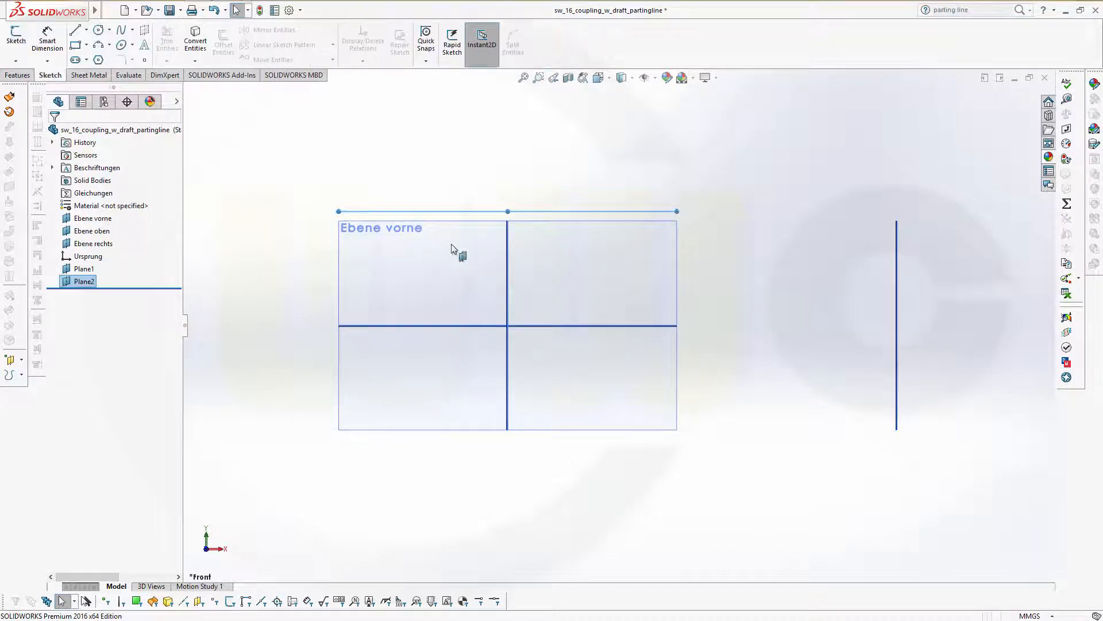
left_click(680, 262)
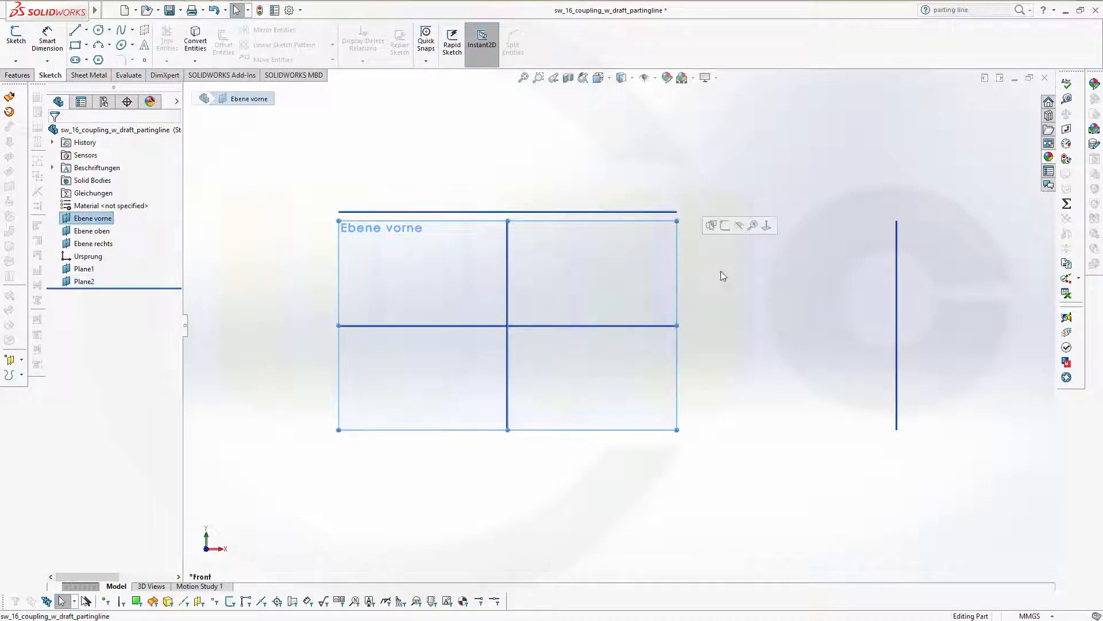
left_click(74, 30)
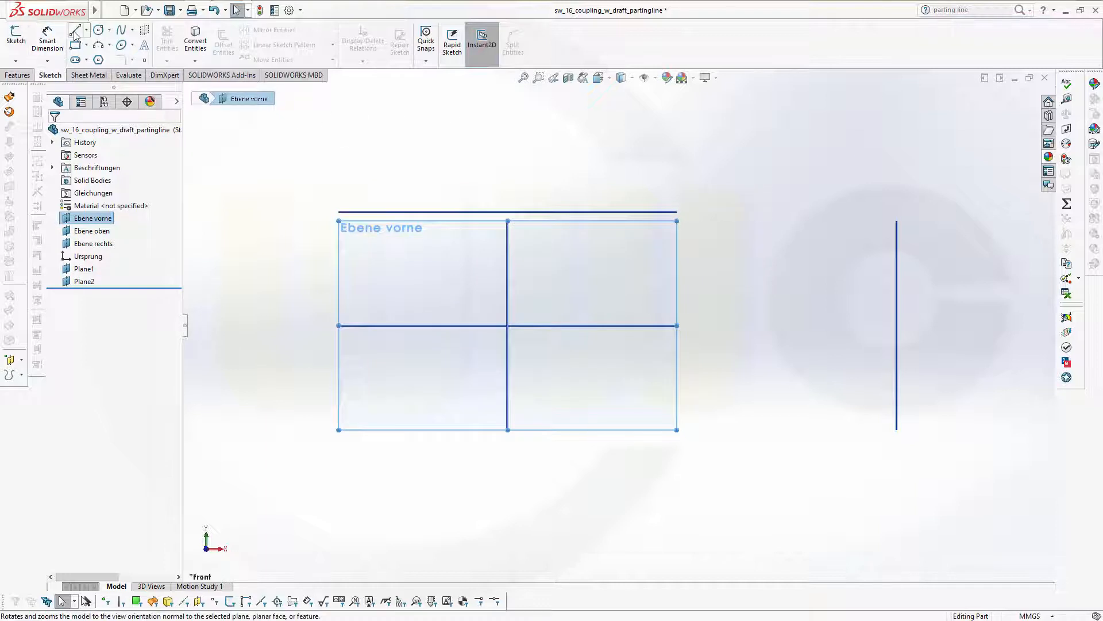
left_click(508, 331)
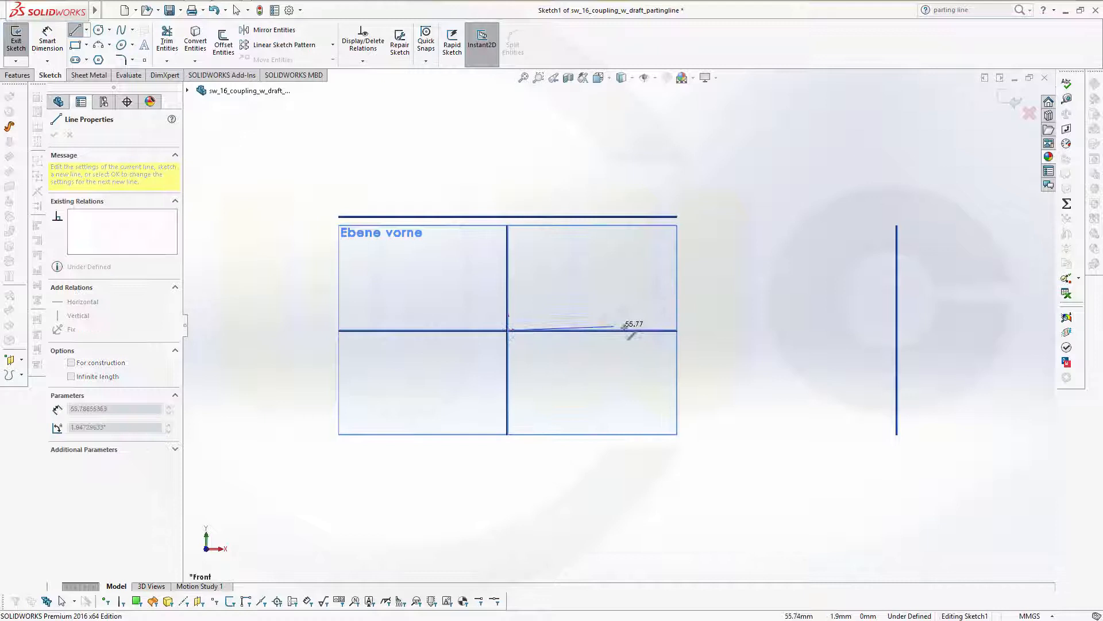
left_click(678, 330)
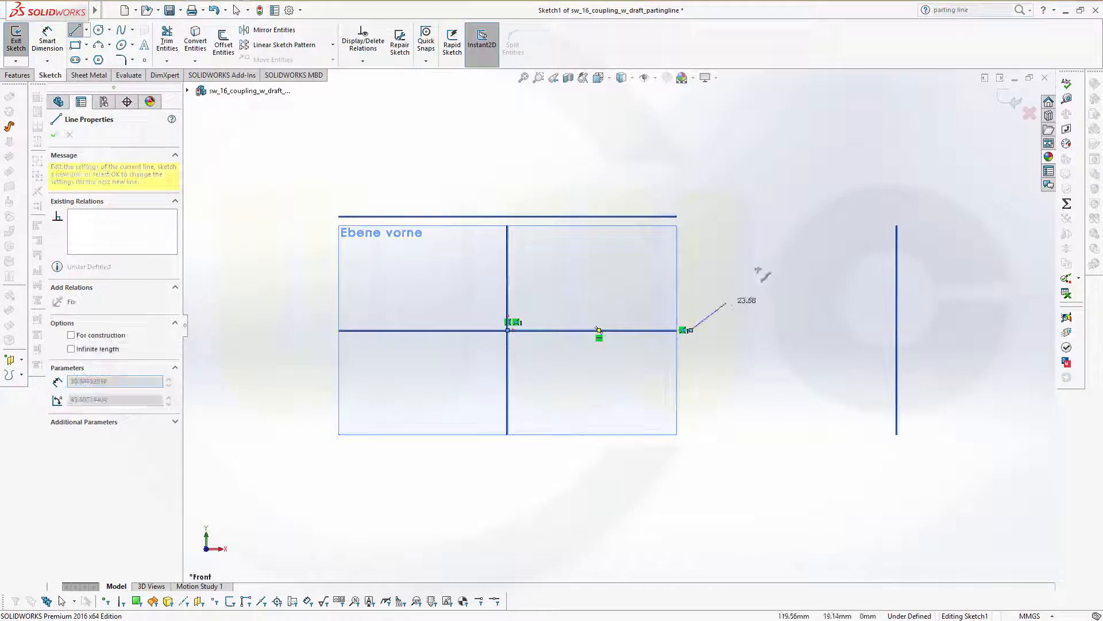
left_click(766, 228)
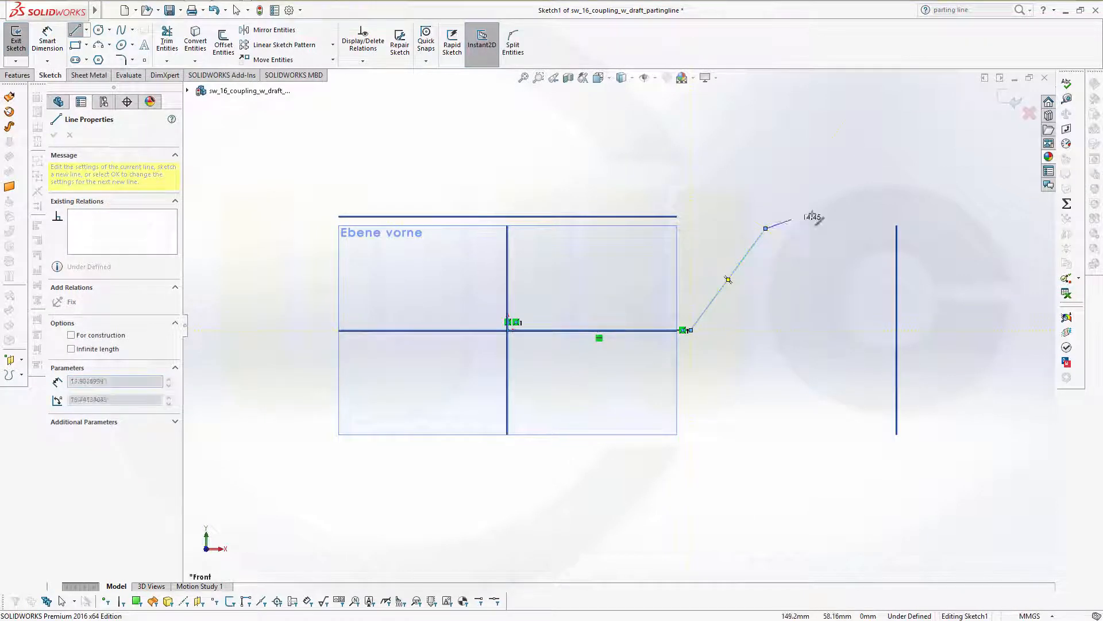
left_click(871, 228)
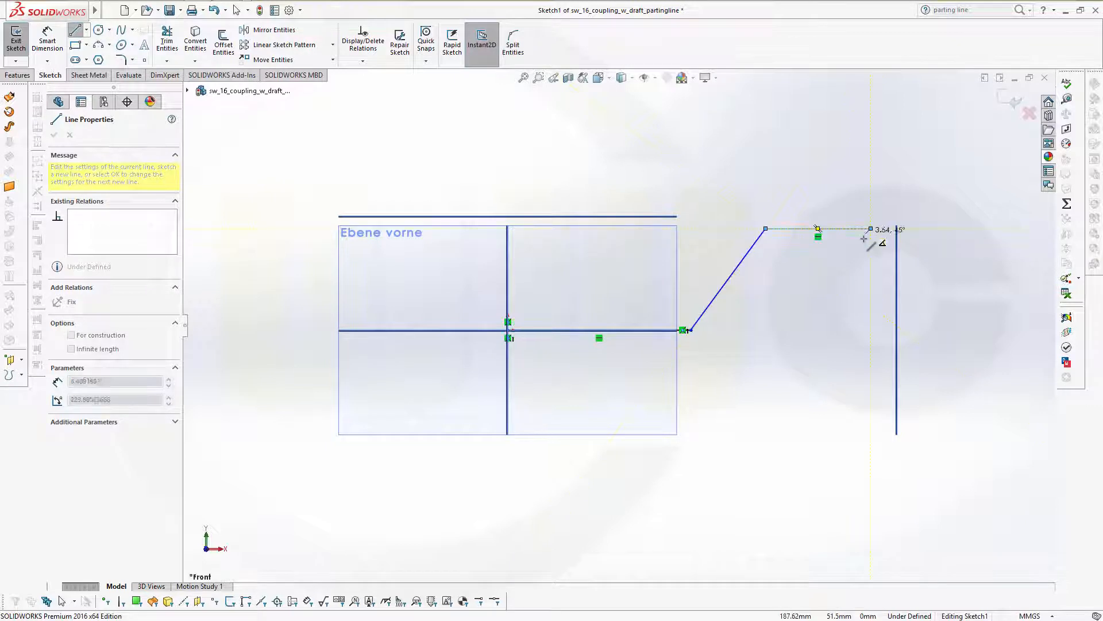
key("Escape")
- Make the chain's free endpoint coincident with the 205 mm offset plane and its upper line collinear with the 60 mm offset plane
left_click(871, 229)
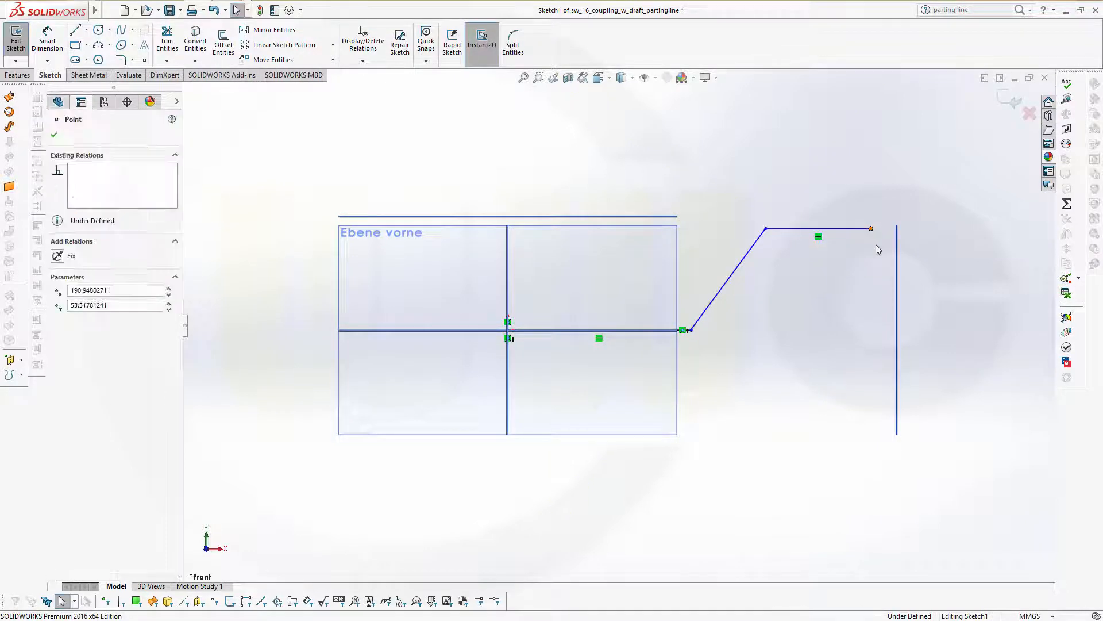
left_click(900, 270, "ctrl")
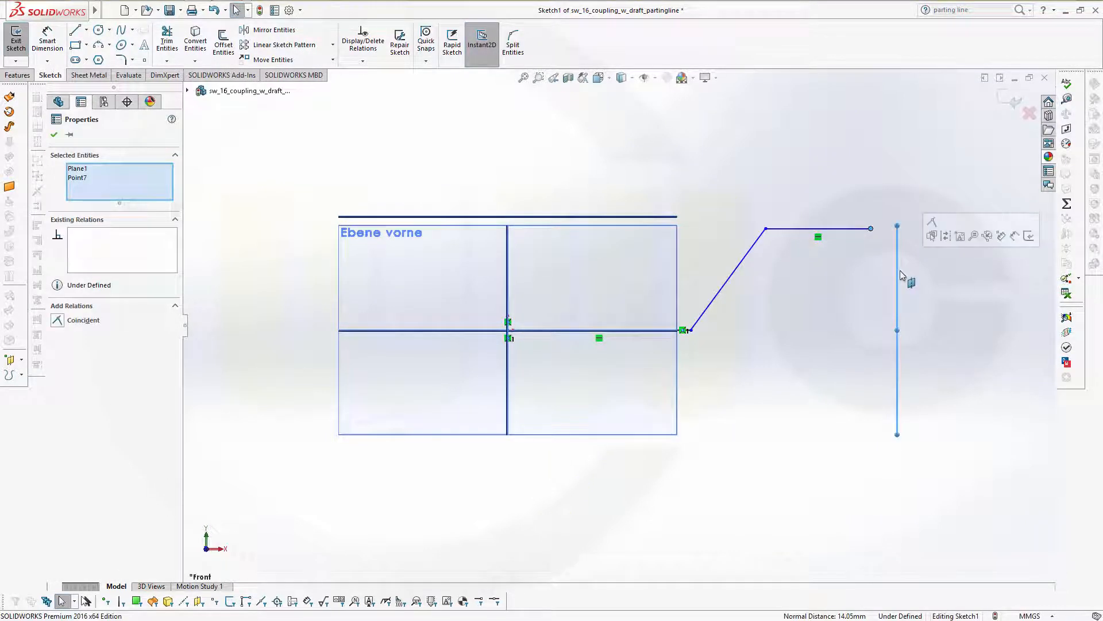
left_click(932, 224)
left_click(787, 230)
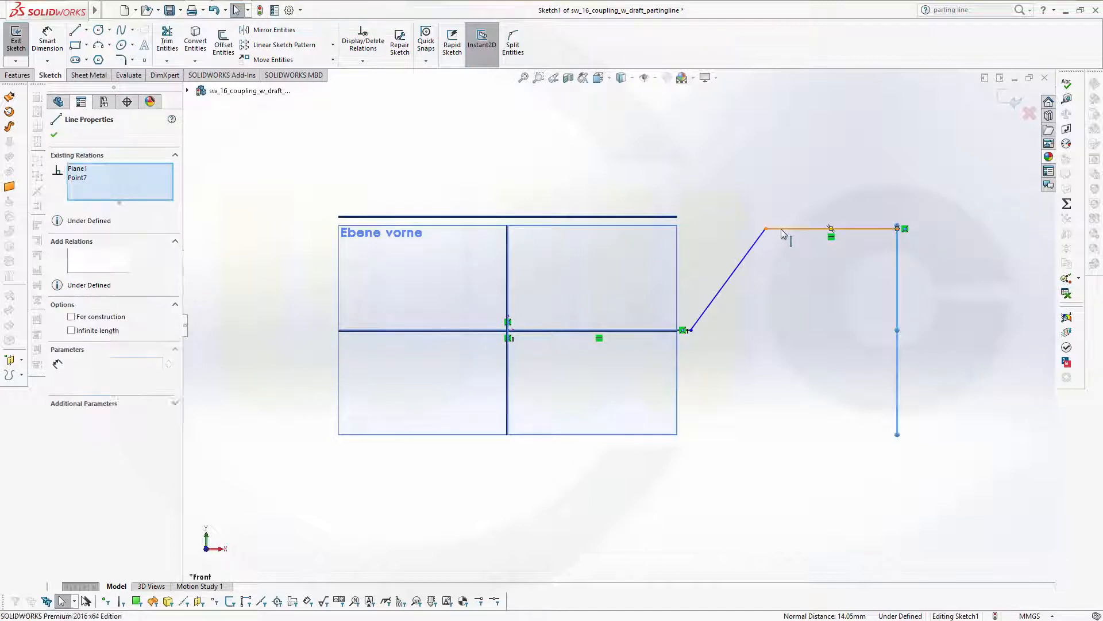
left_click(644, 218, "ctrl")
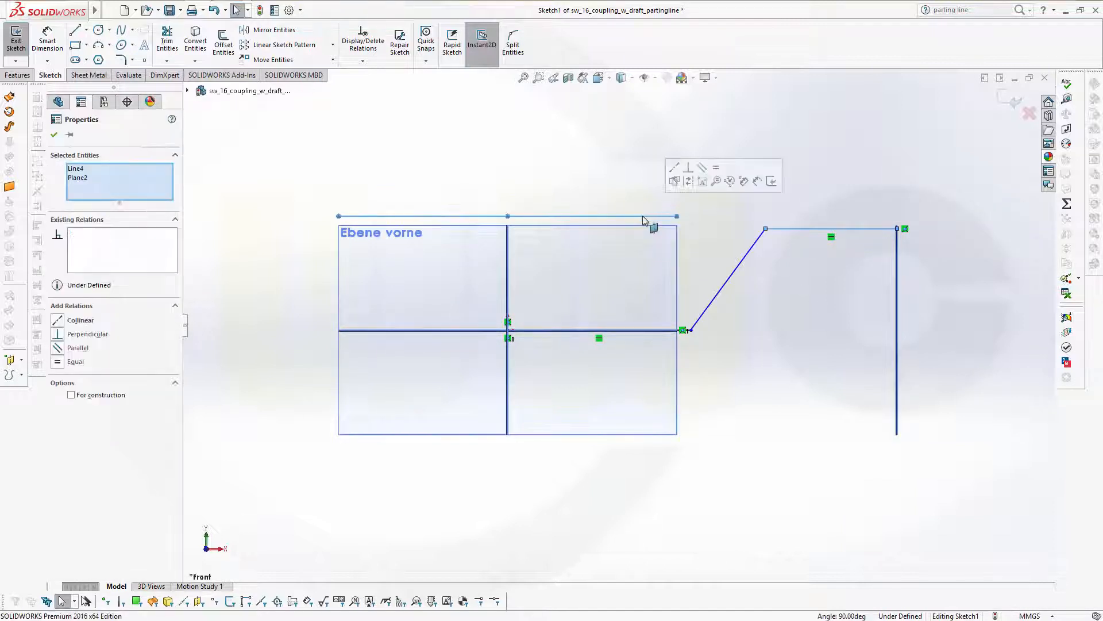
left_click(675, 167)
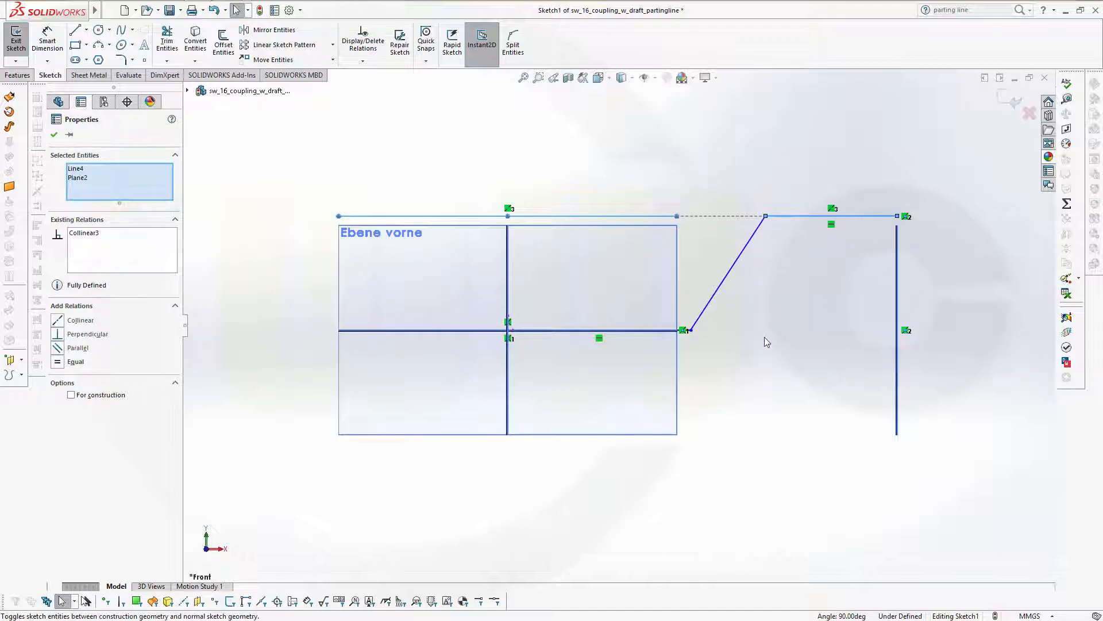
- Dimension the upper horizontal line's length as 42.4 mm
left_click(54, 39)
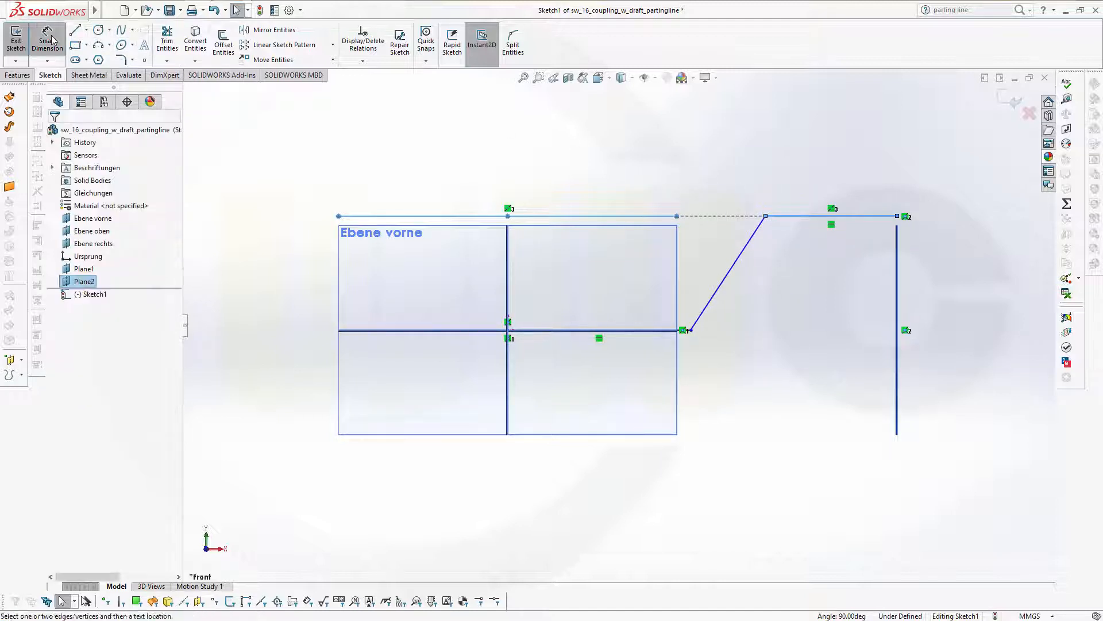
key("Escape")
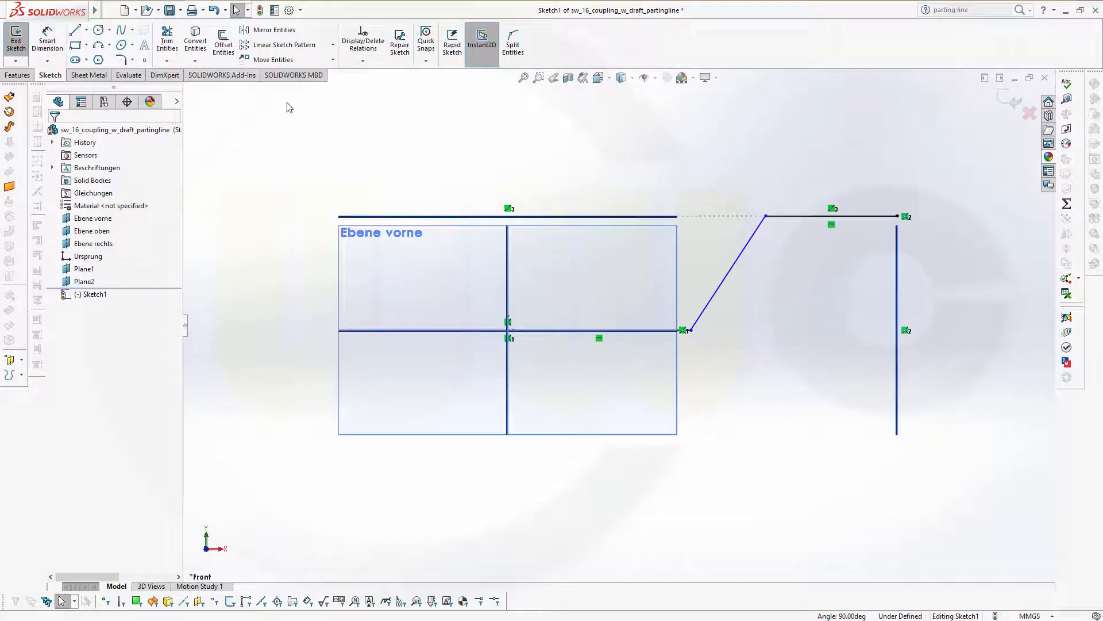
left_click(44, 45)
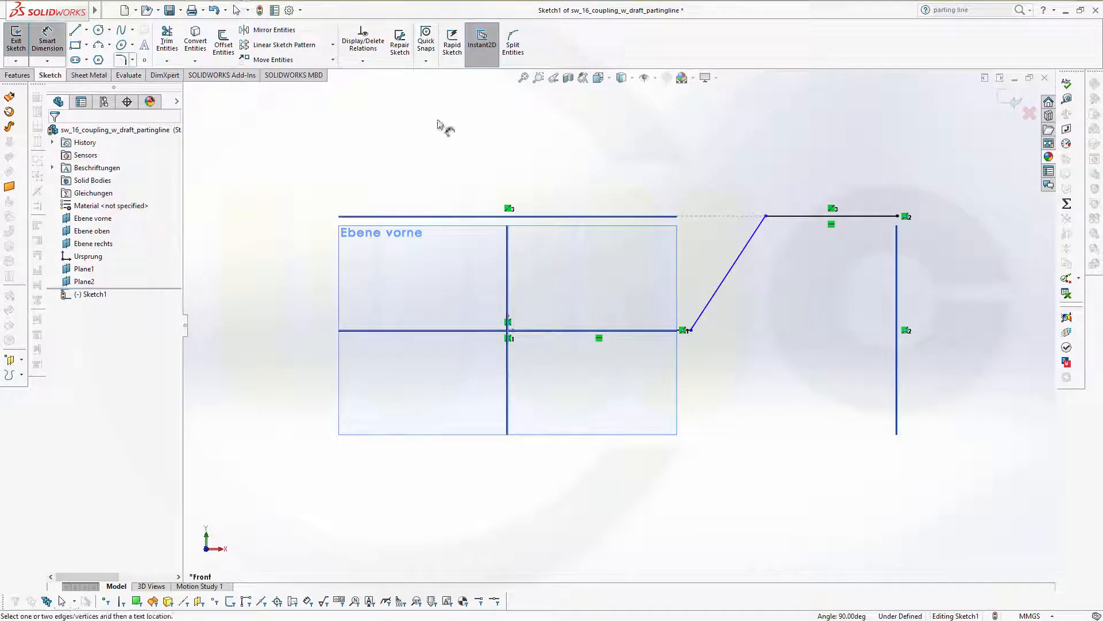
left_click(795, 217)
left_click(810, 163)
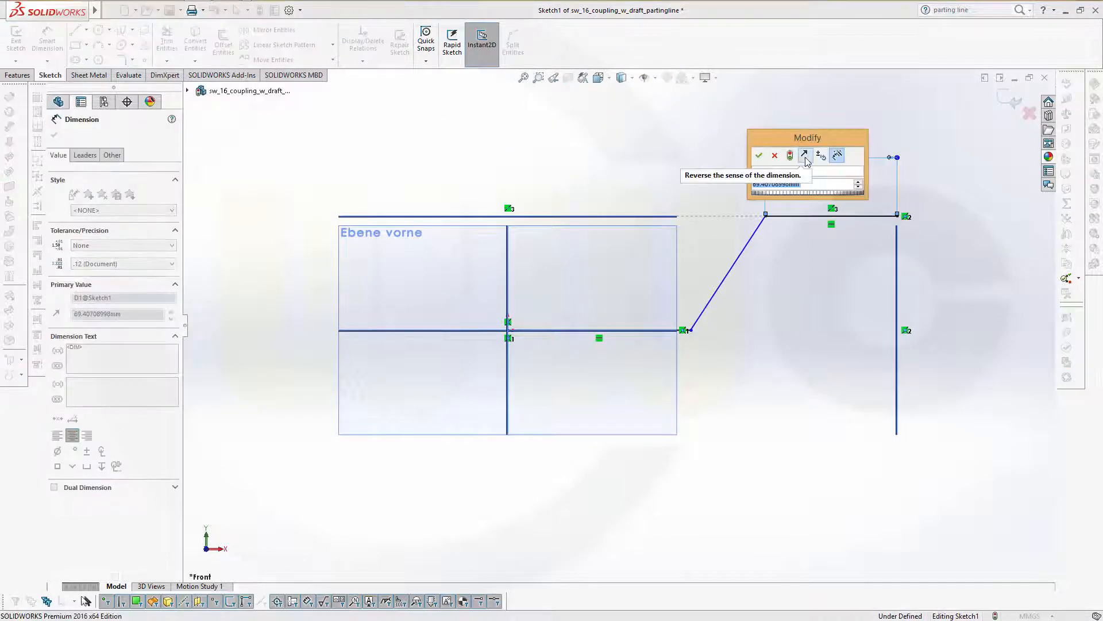
type("42.4")
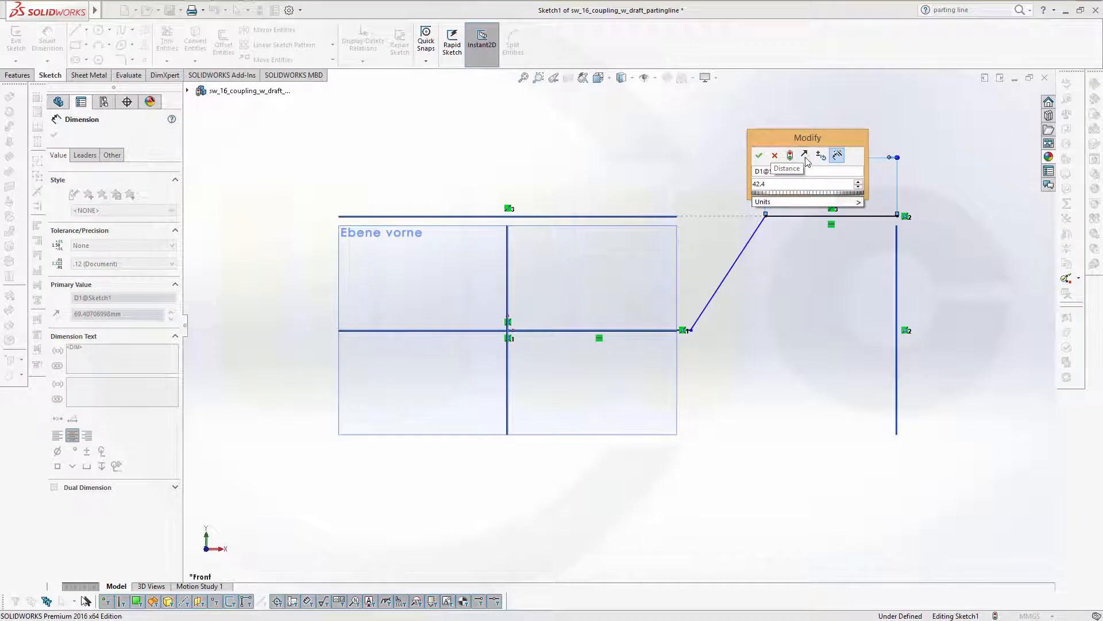
key("Return")
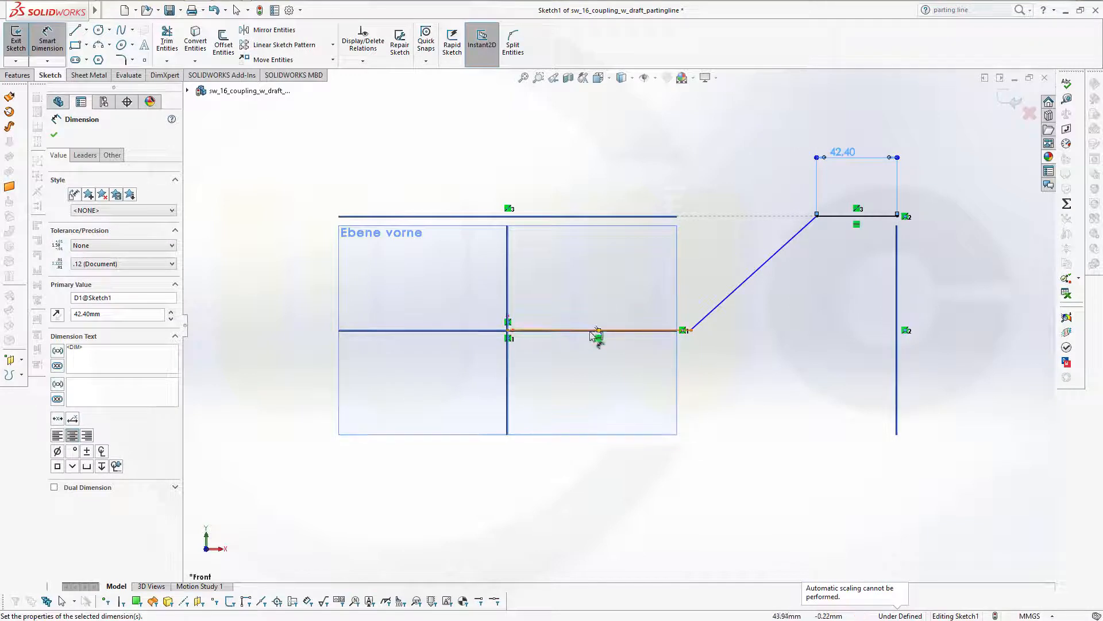
- Dimension the lower horizontal line starting at the origin as 46.7 mm long
left_click(597, 332)
left_click(592, 180)
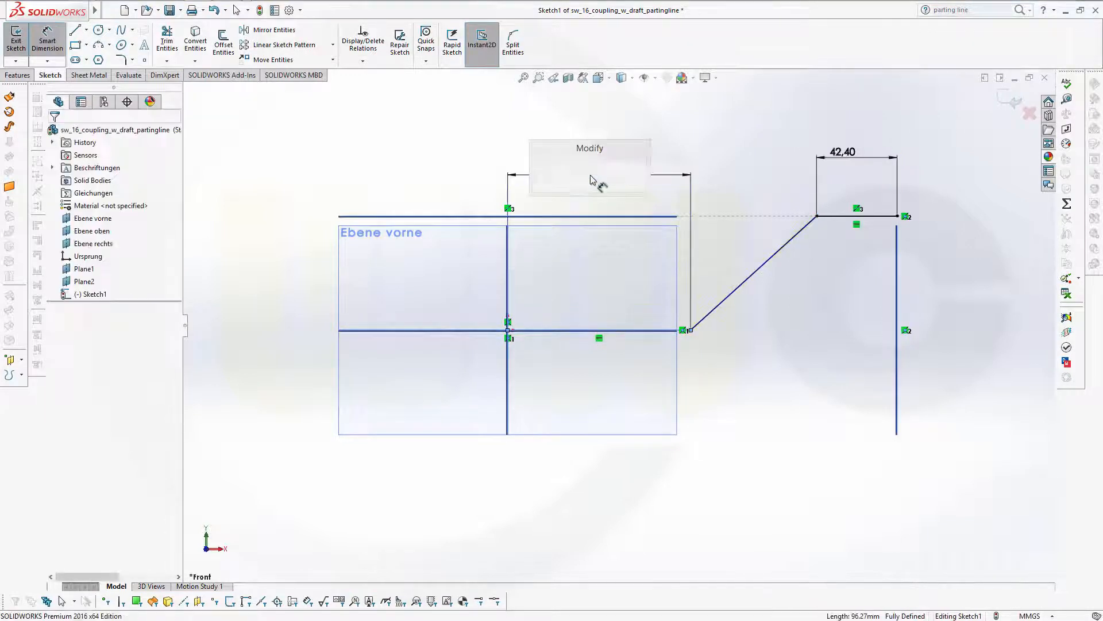
type("46")
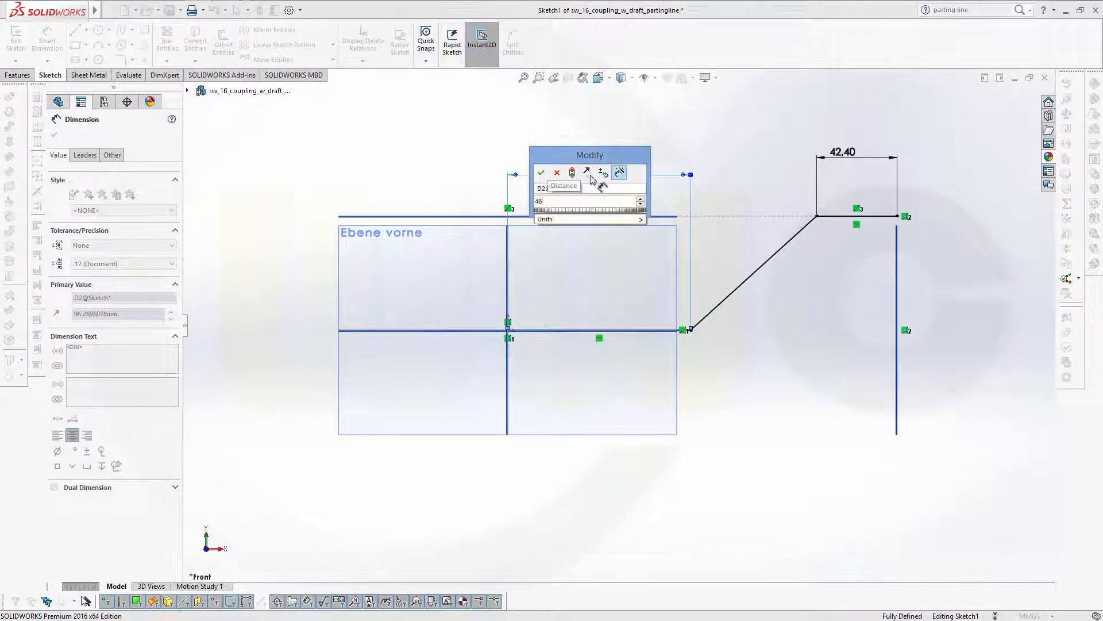
type(",")
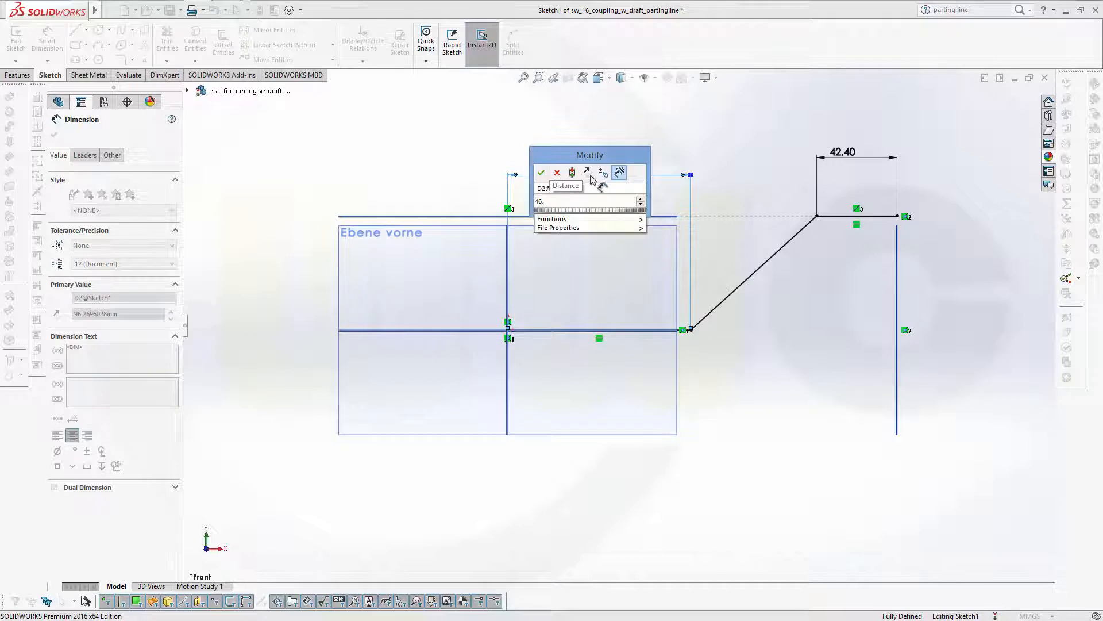
type("7")
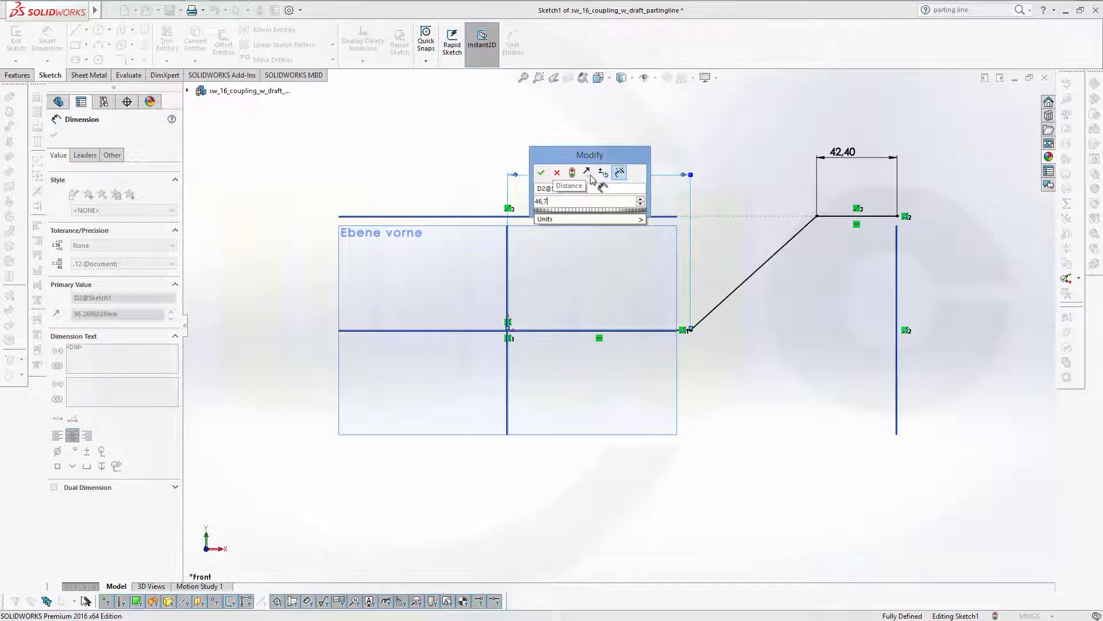
key("Return")
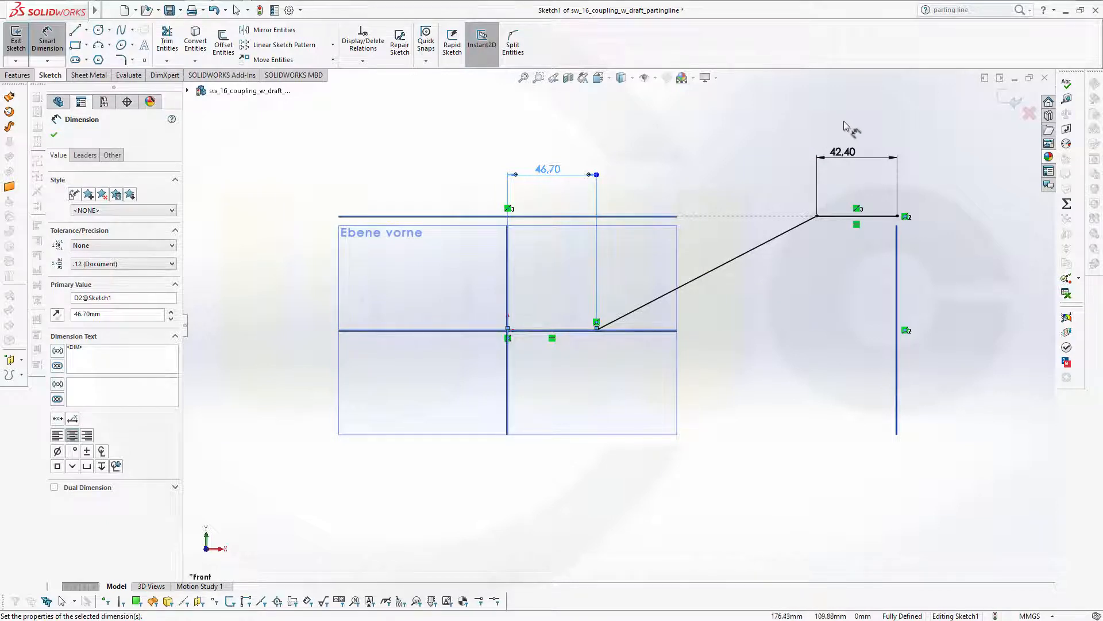
key("Escape")
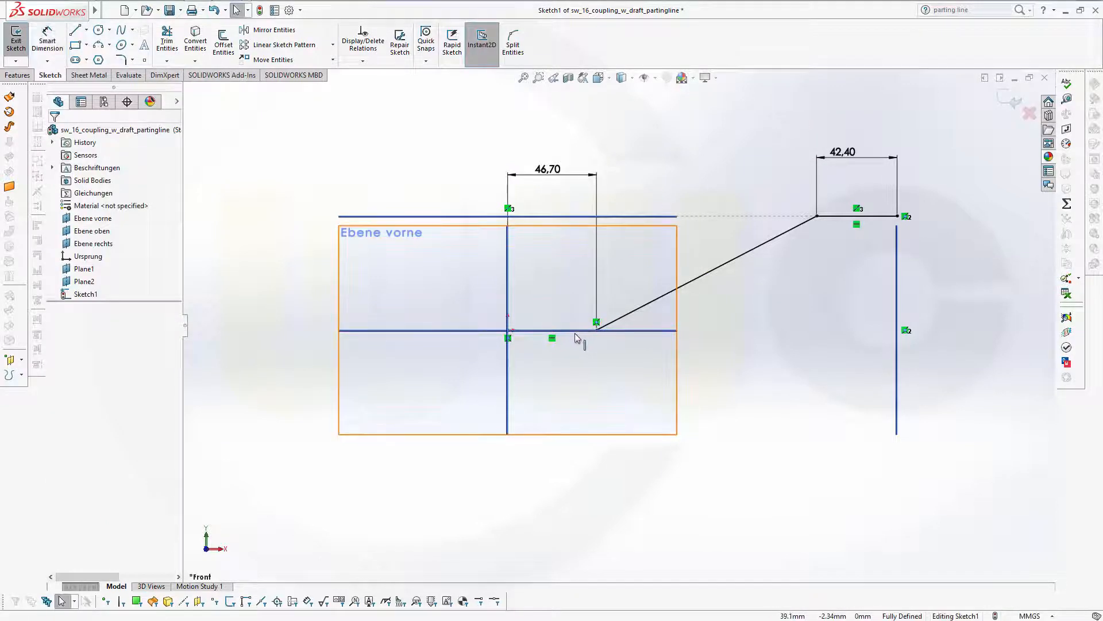
- Convert all three lines of the dimensioned chain, both horizontals and the slope, to construction geometry
left_click(602, 327)
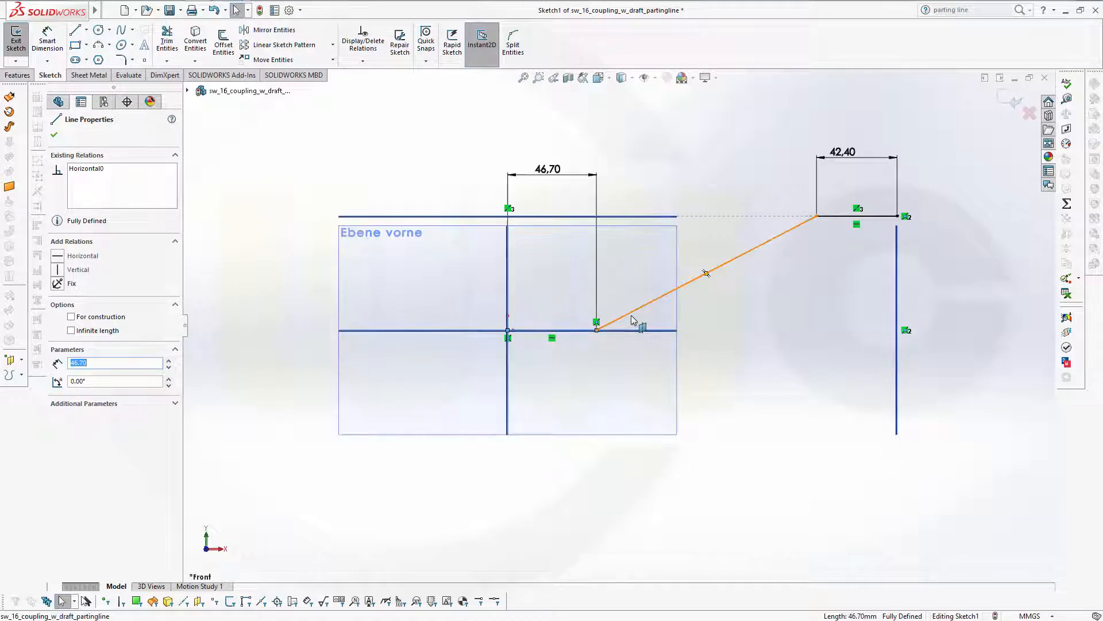
left_click(874, 215, "ctrl")
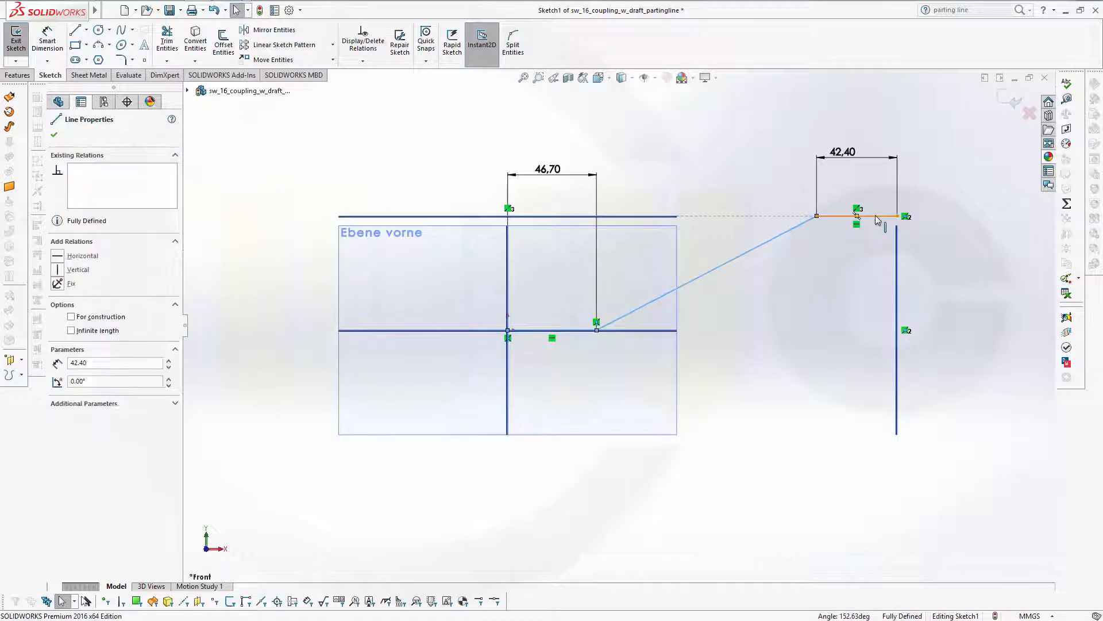
left_click(922, 182)
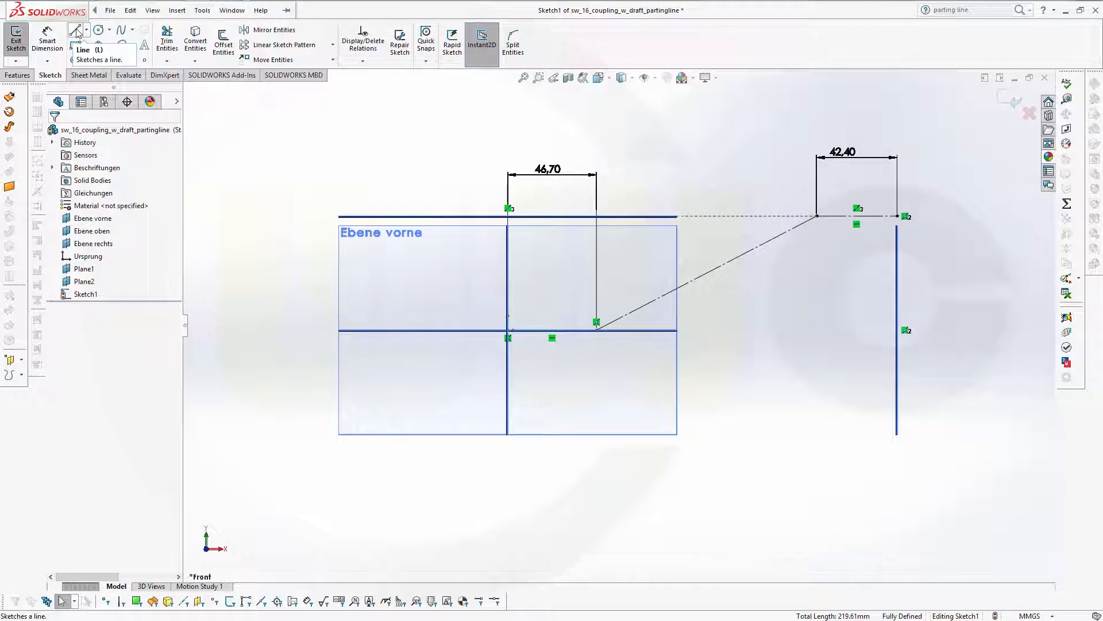
- Sketch a vertical line just beyond the construction chain's raised end and a horizontal line running back from its top, above the chain
left_click(75, 32)
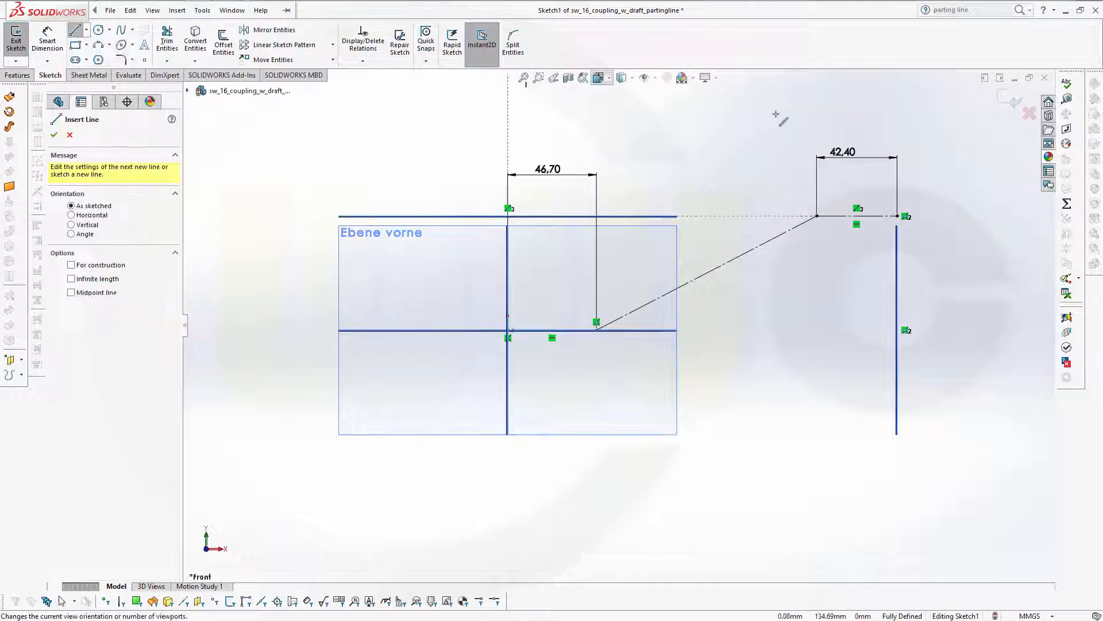
left_click(918, 251)
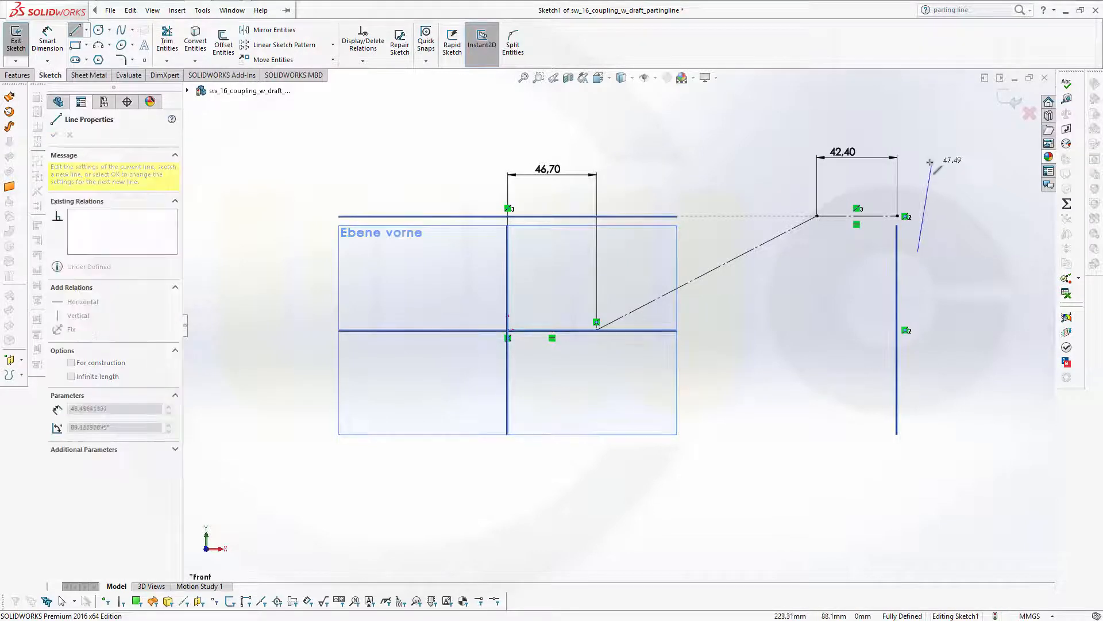
left_click(918, 164)
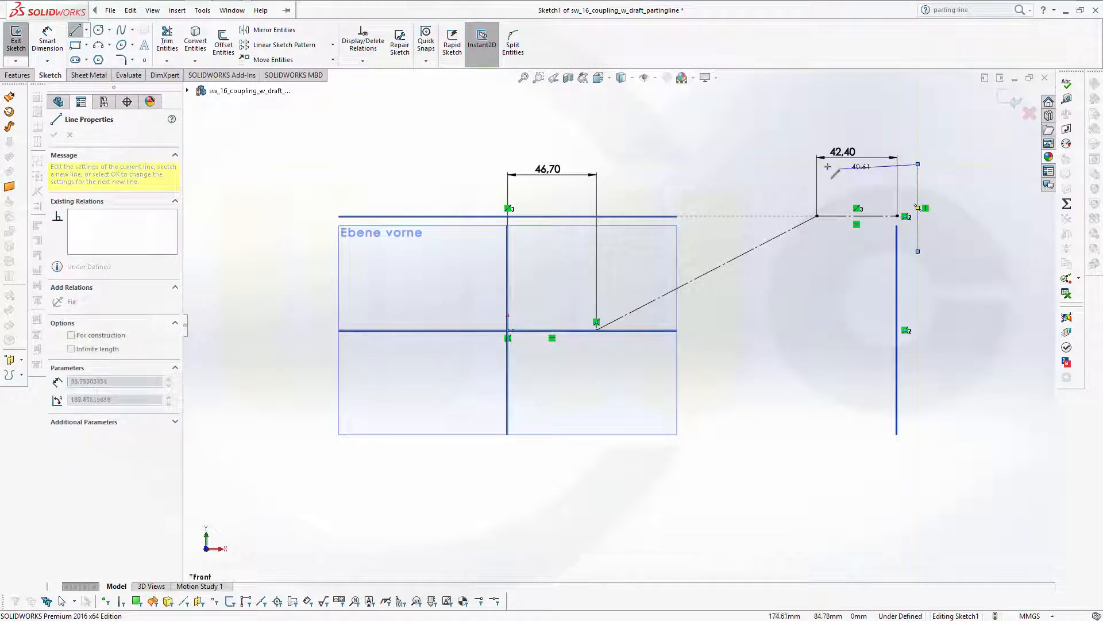
double_click(802, 164)
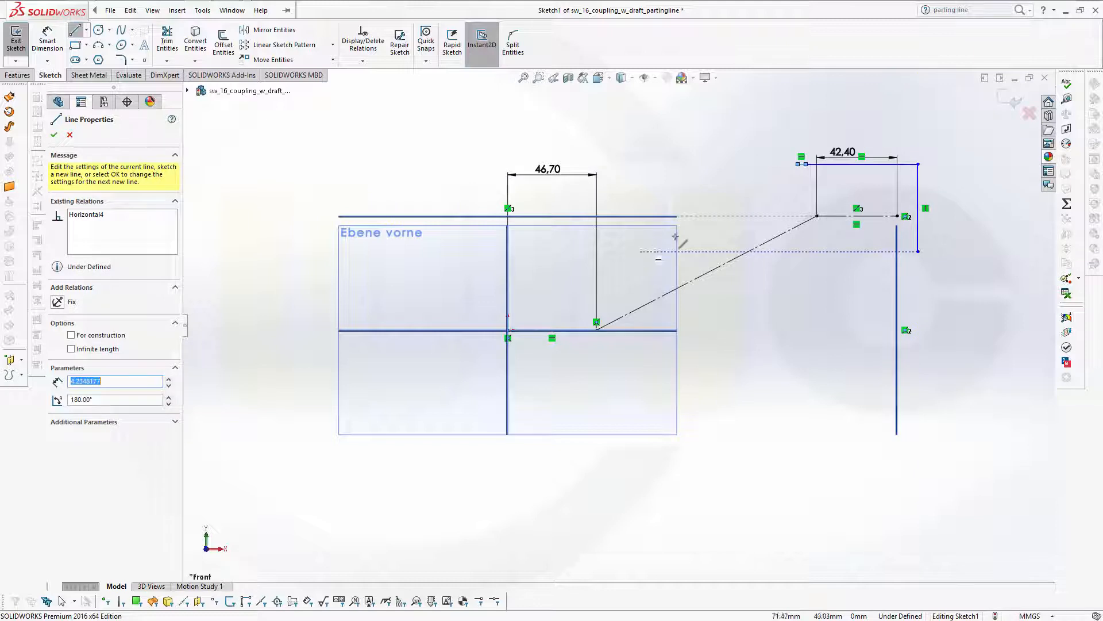
key("Escape")
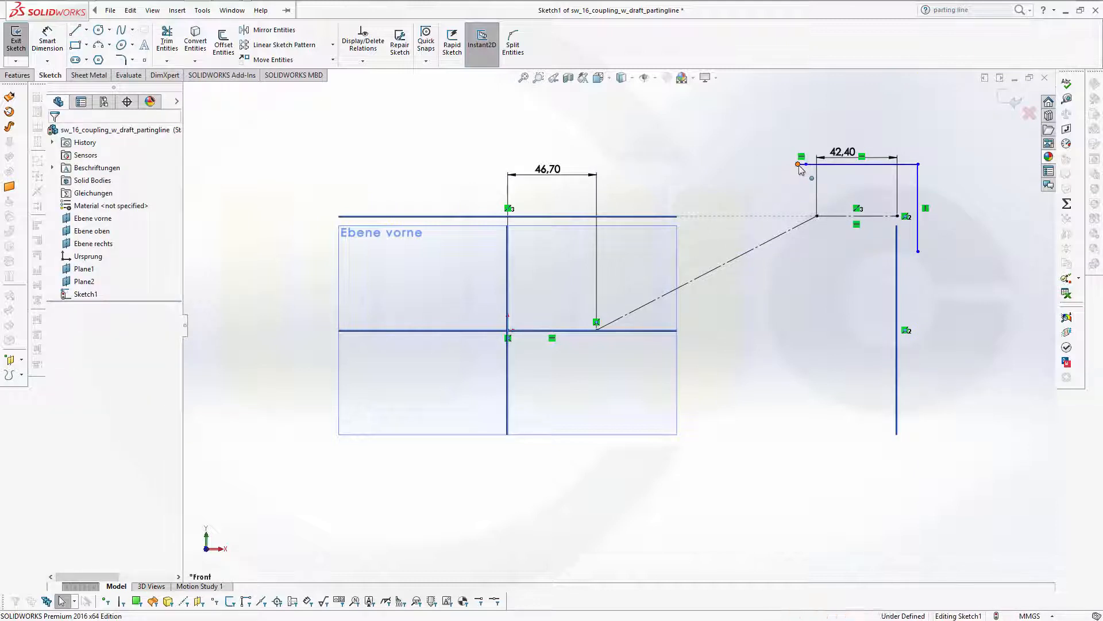
- Lower the new horizontal line to a height of about 79 mm and delete the short stray segment at its free end
left_click_drag(799, 166, 776, 197)
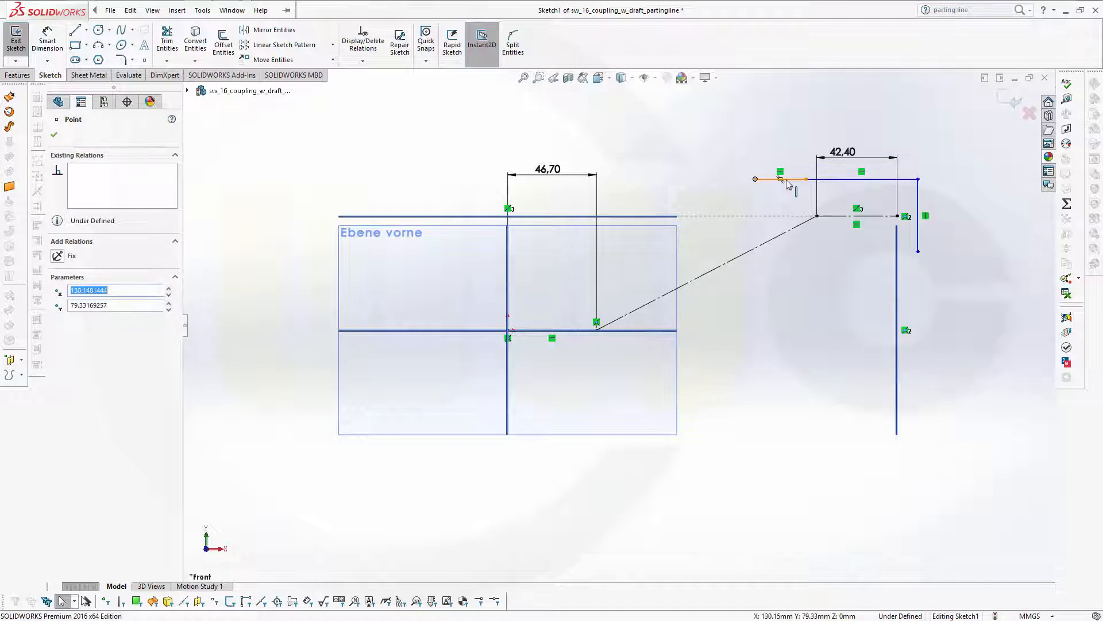
left_click(787, 180)
key("Delete")
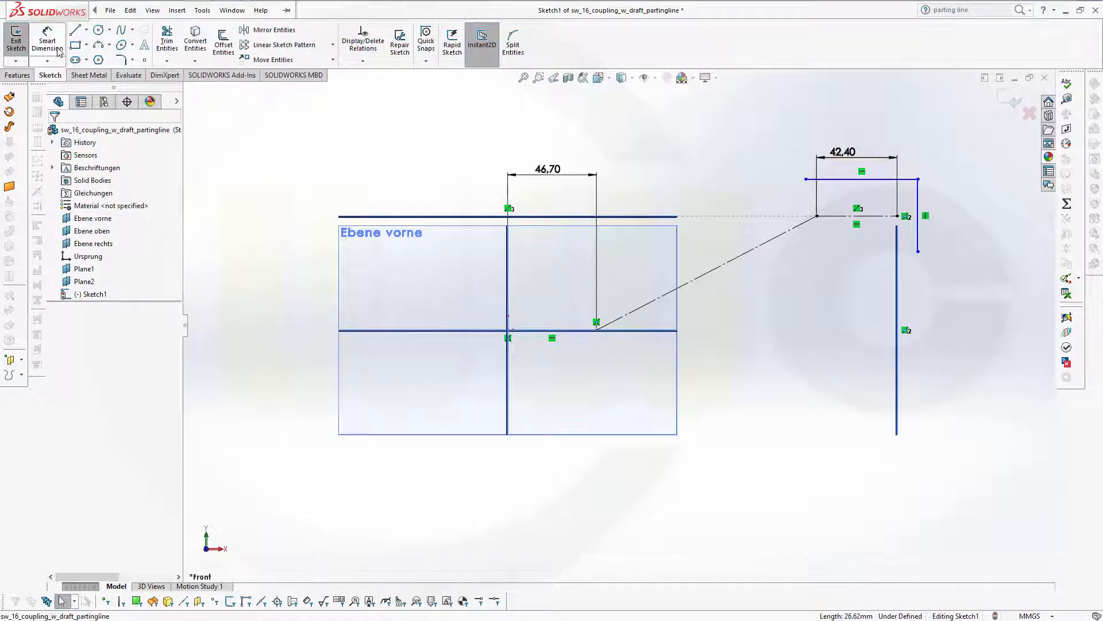
- Close the outline around the construction chain with an about 112 mm upper slope, a vertical end, an about 67 mm bottom line and an about 135 mm lower slope
left_click(75, 30)
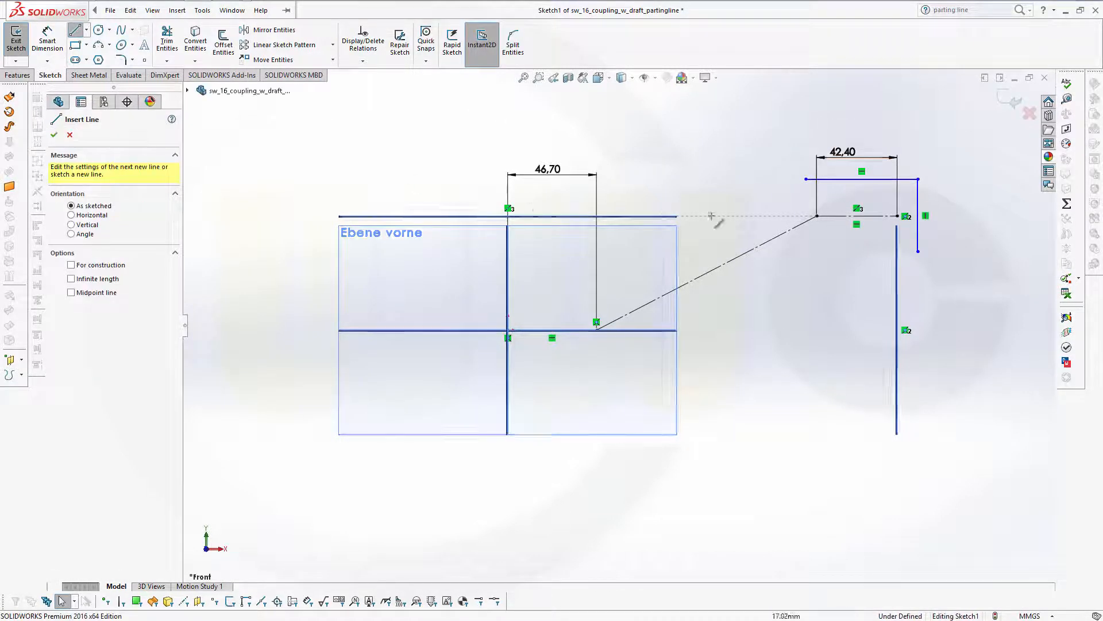
left_click(808, 178)
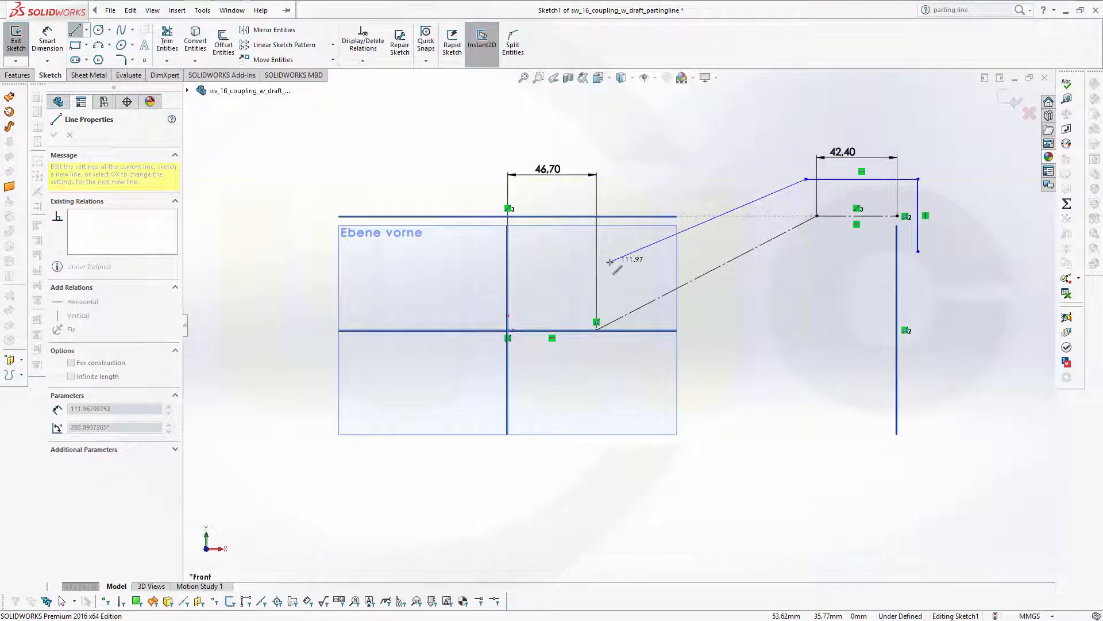
left_click(611, 261)
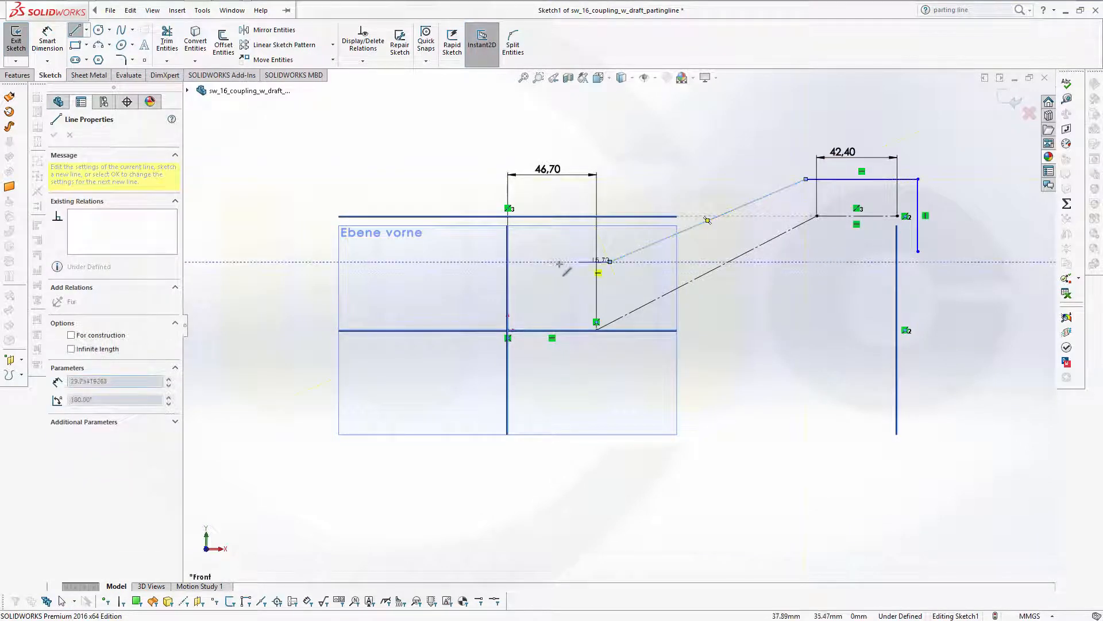
left_click(471, 261)
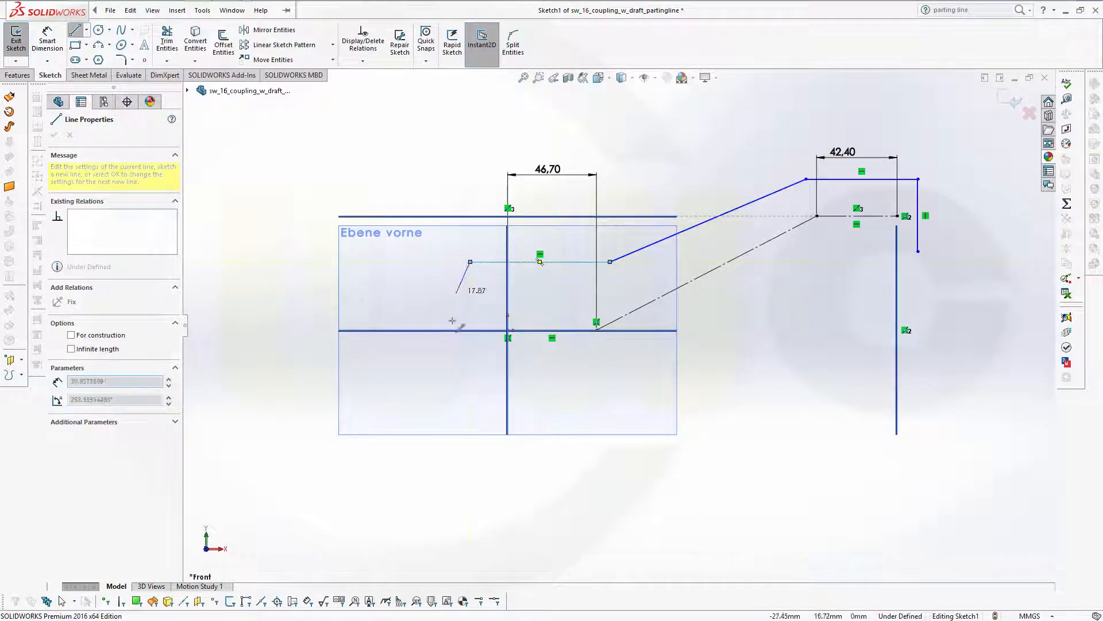
left_click(470, 381)
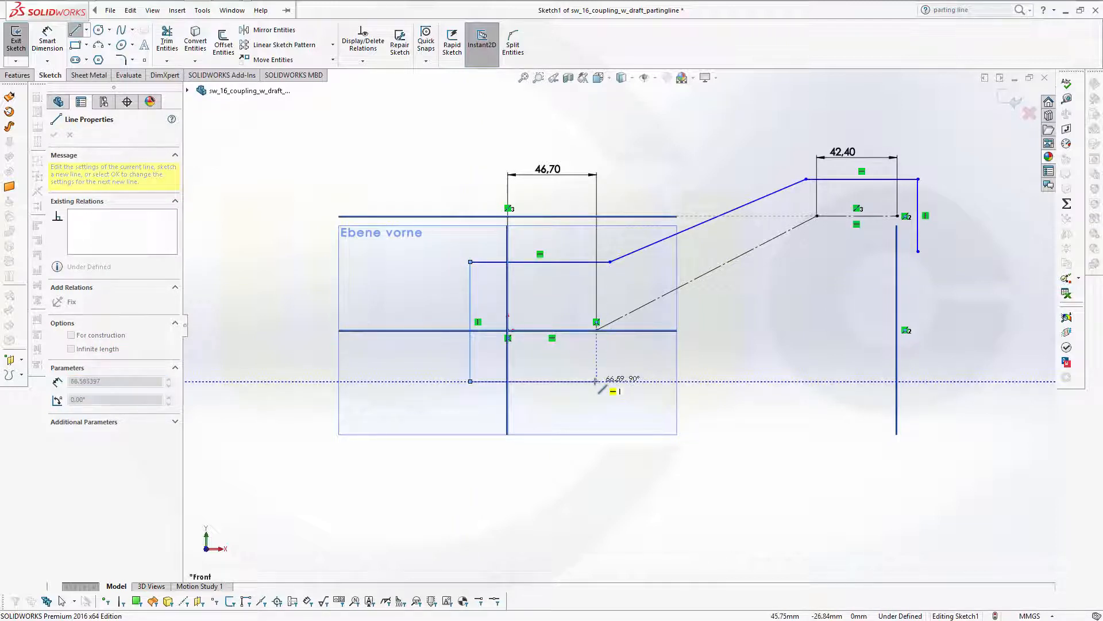
left_click(596, 381)
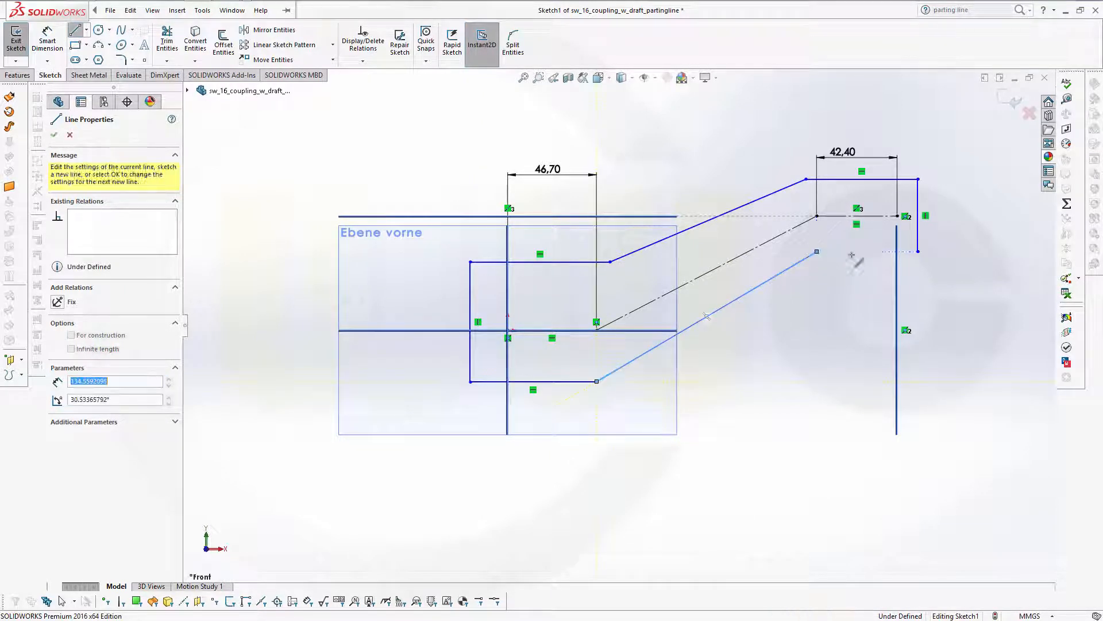
left_click(918, 251)
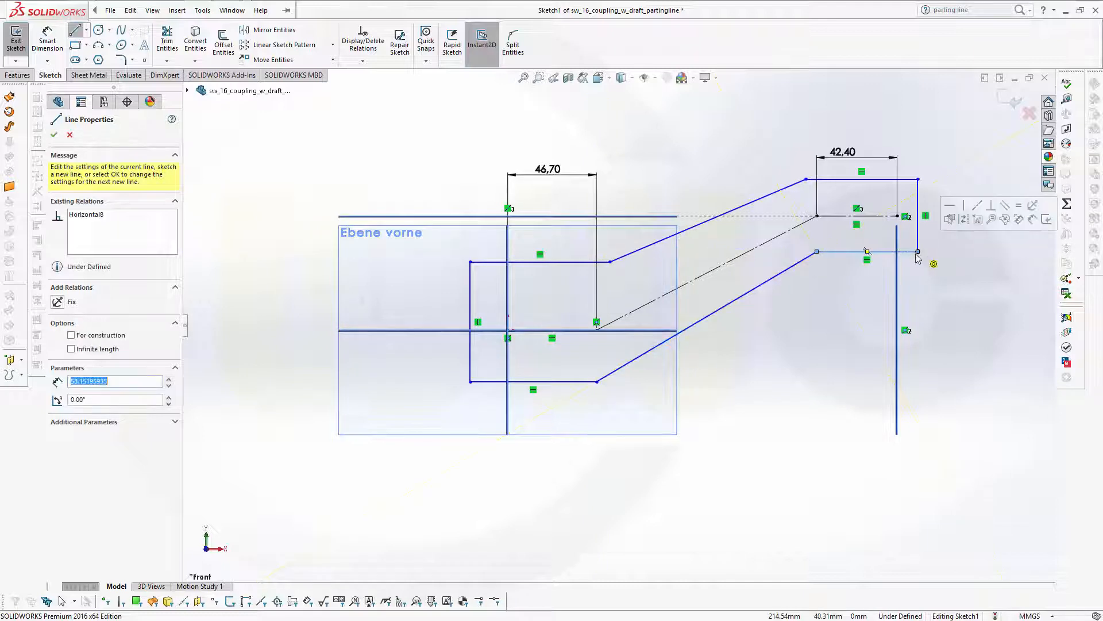
key("Escape")
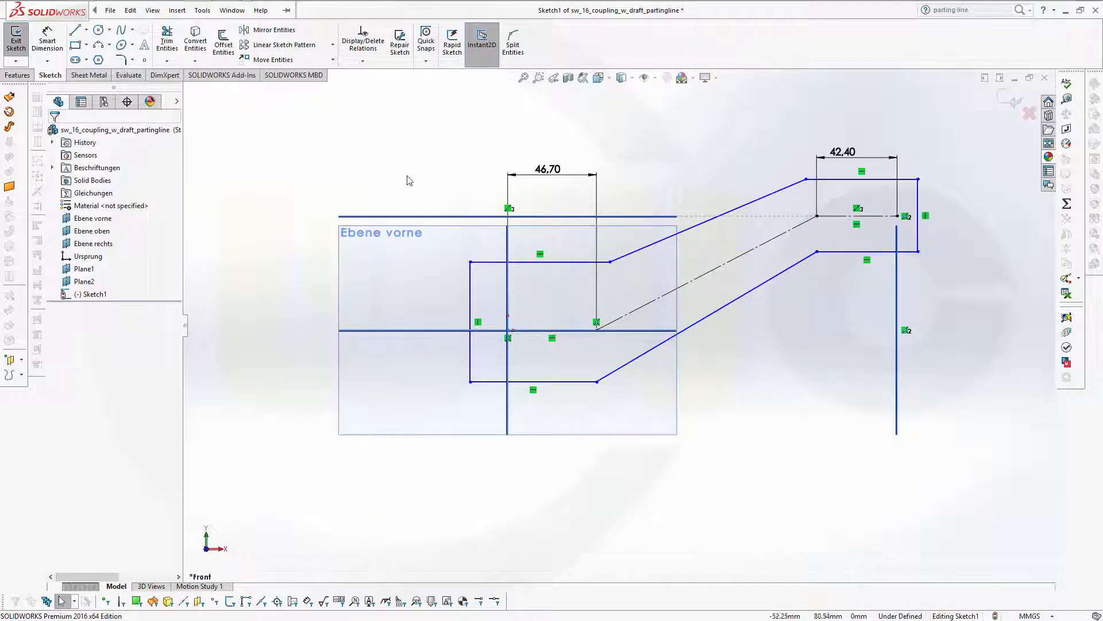
- Make the midpoints of the outline's two vertical end lines coincident with the construction chain's raised endpoint and with the origin
left_click(898, 217)
left_click(918, 216, "ctrl")
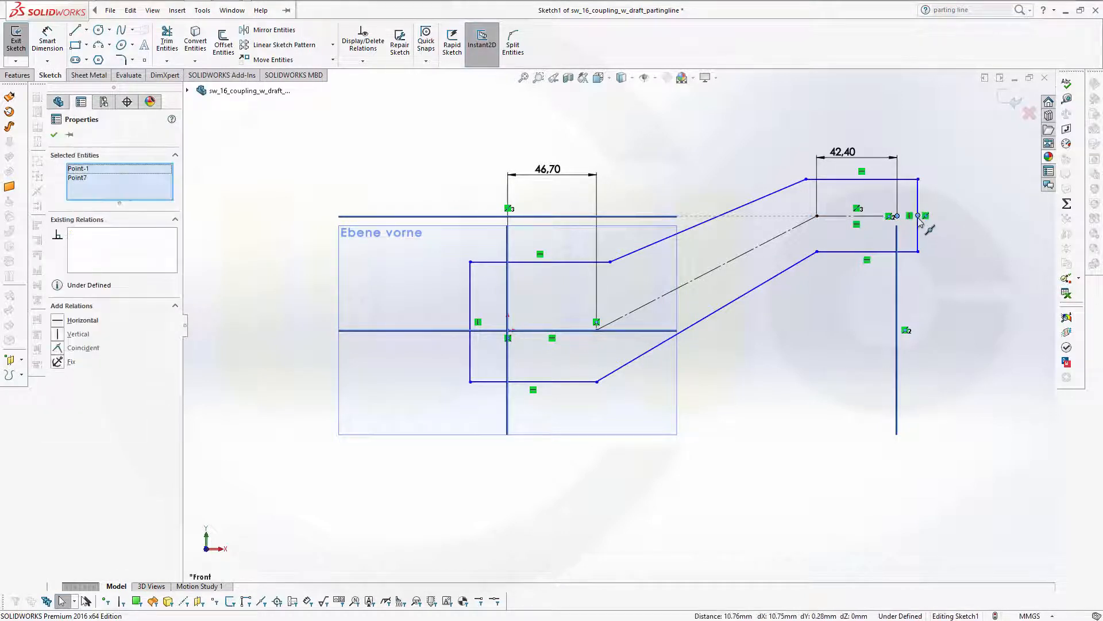
left_click(58, 348)
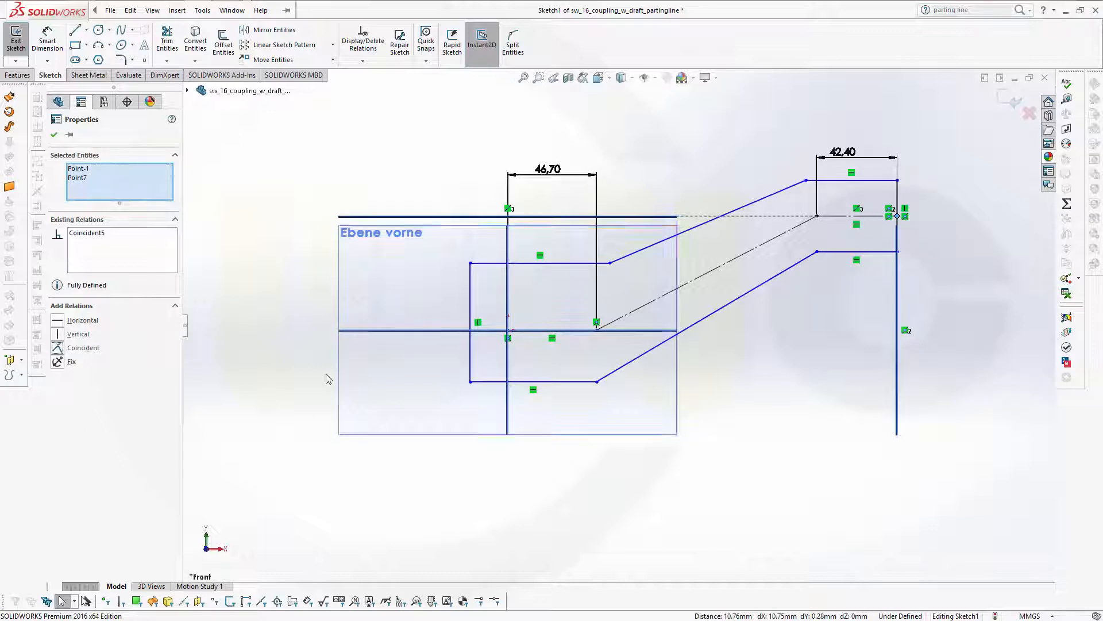
left_click(508, 331)
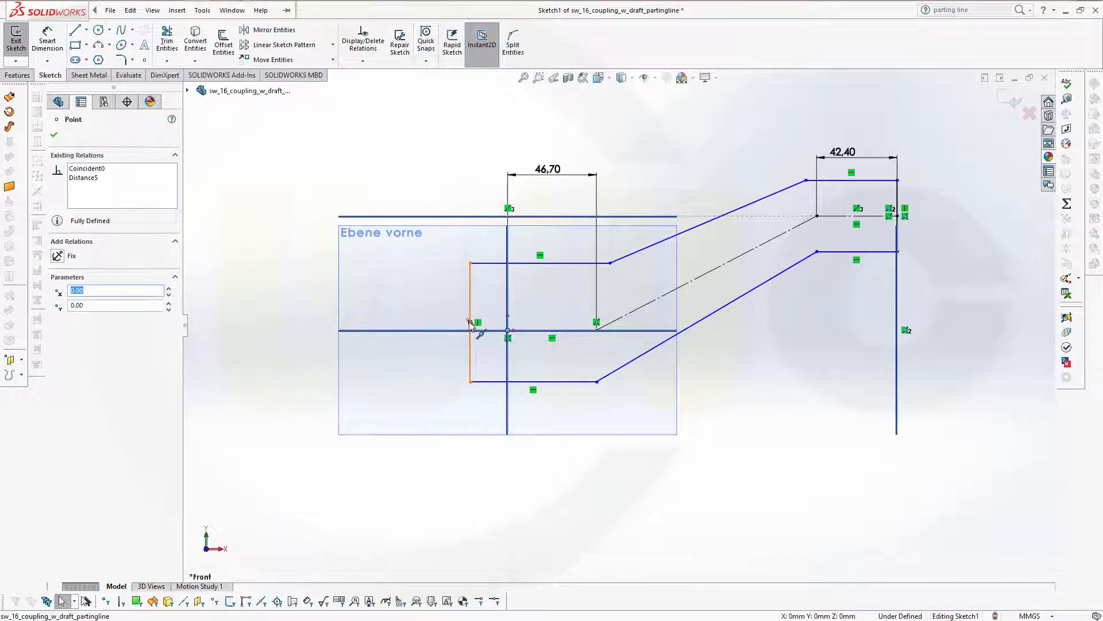
left_click(470, 322, "ctrl")
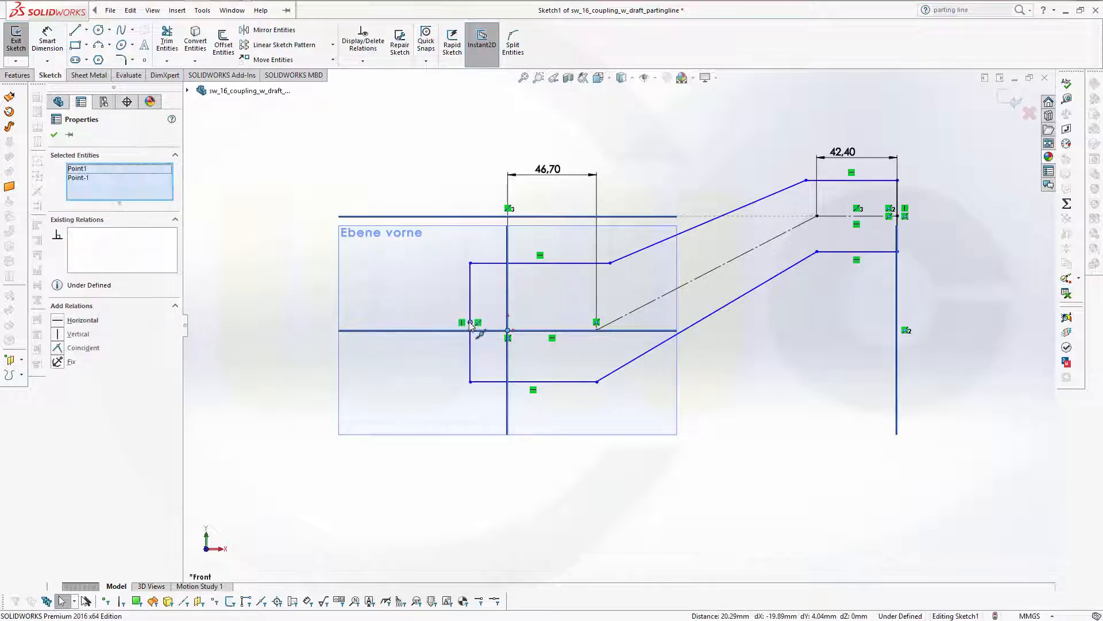
left_click(59, 348)
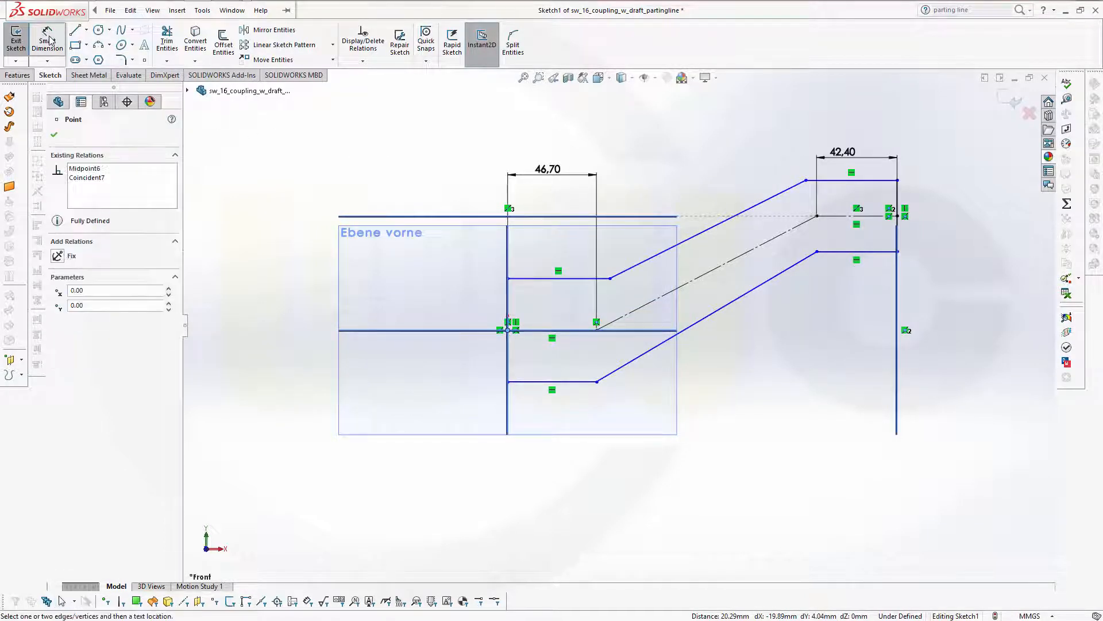
key("Escape")
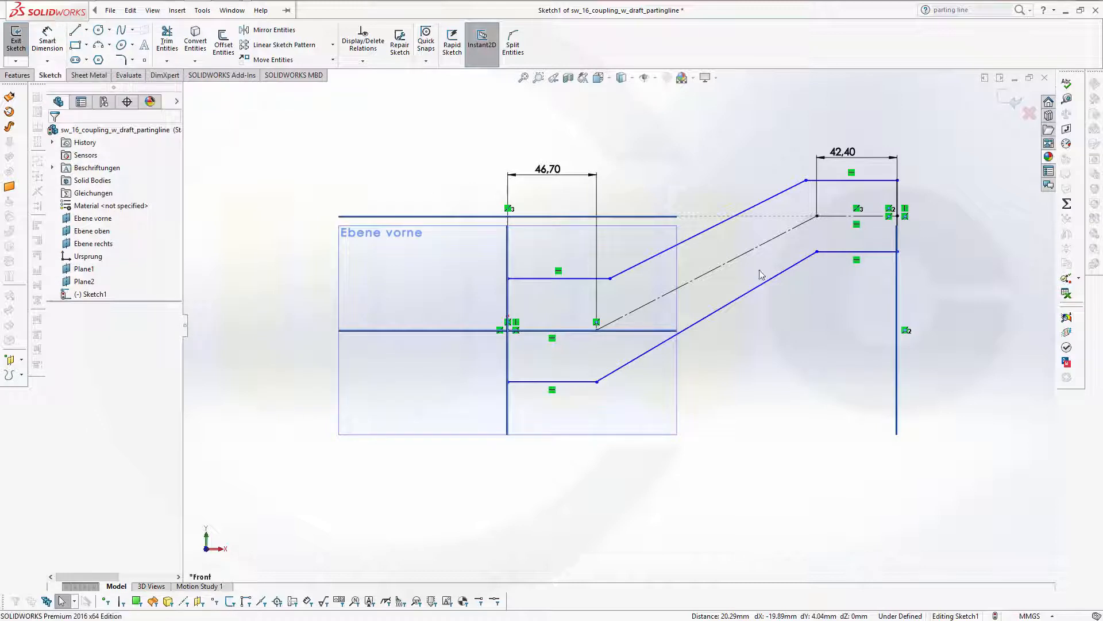
- Dimension the distance between the outline's two horizontal lines at the raised end as 16 mm
left_click(838, 253)
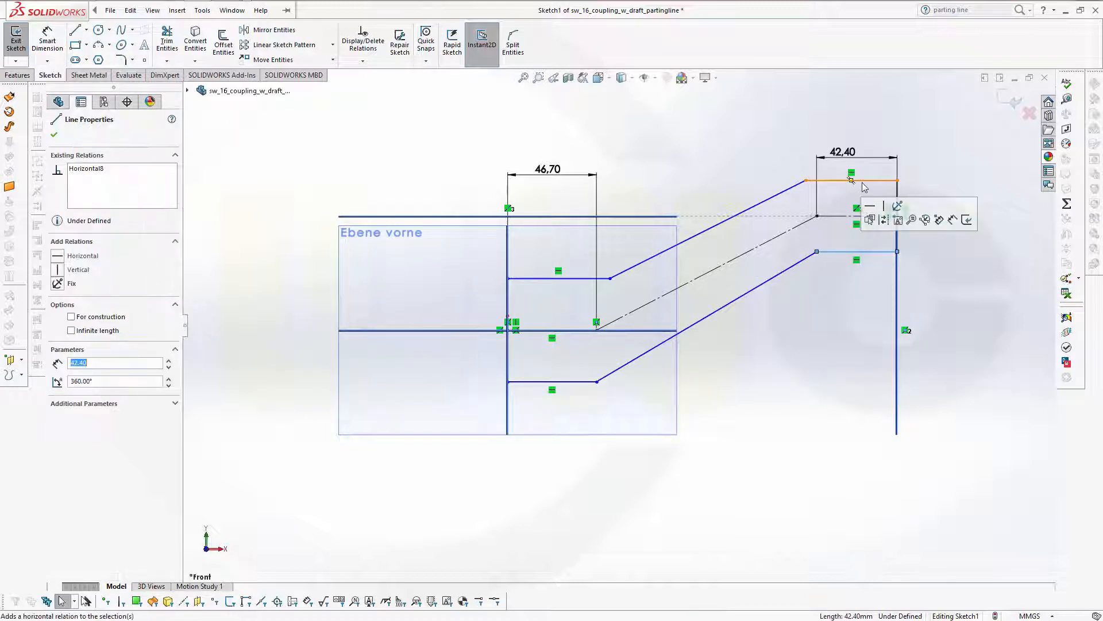
key("Escape")
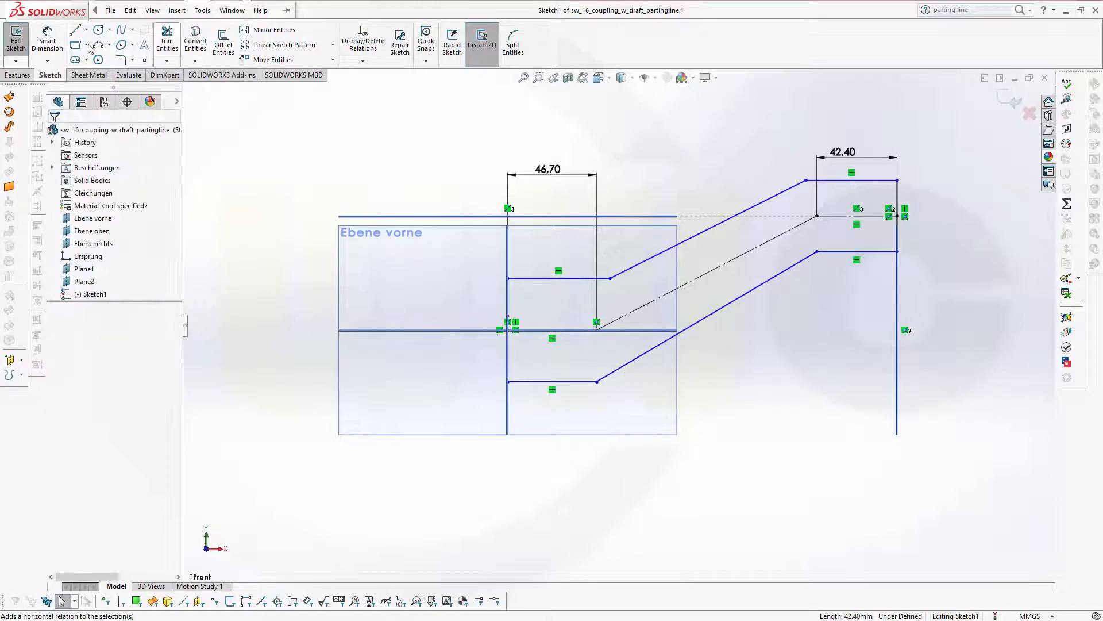
left_click(48, 38)
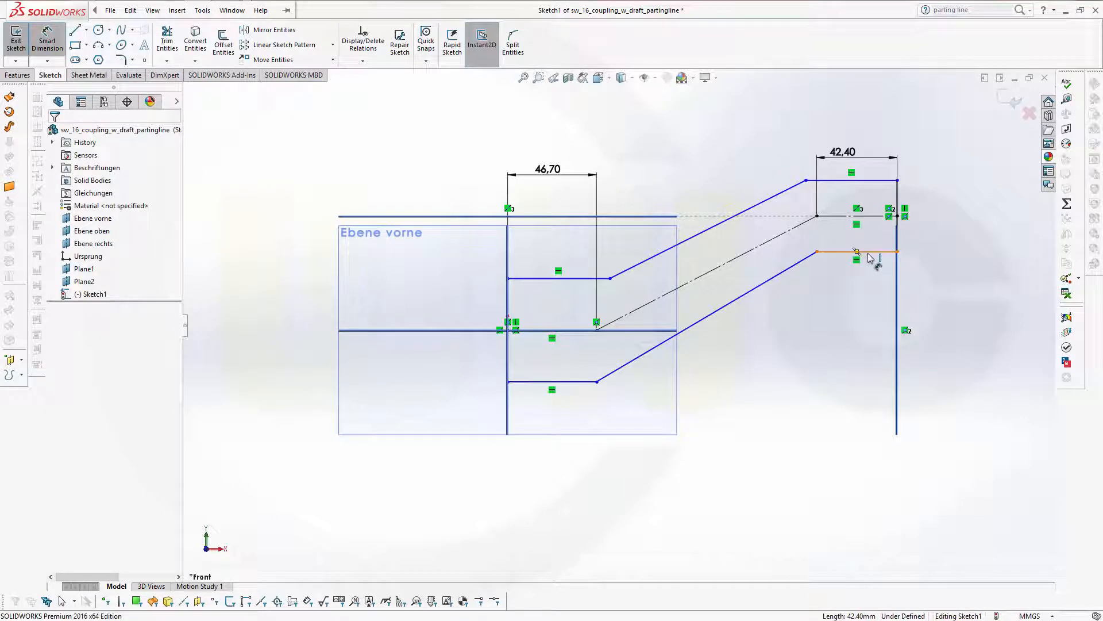
left_click(869, 255)
left_click(867, 181)
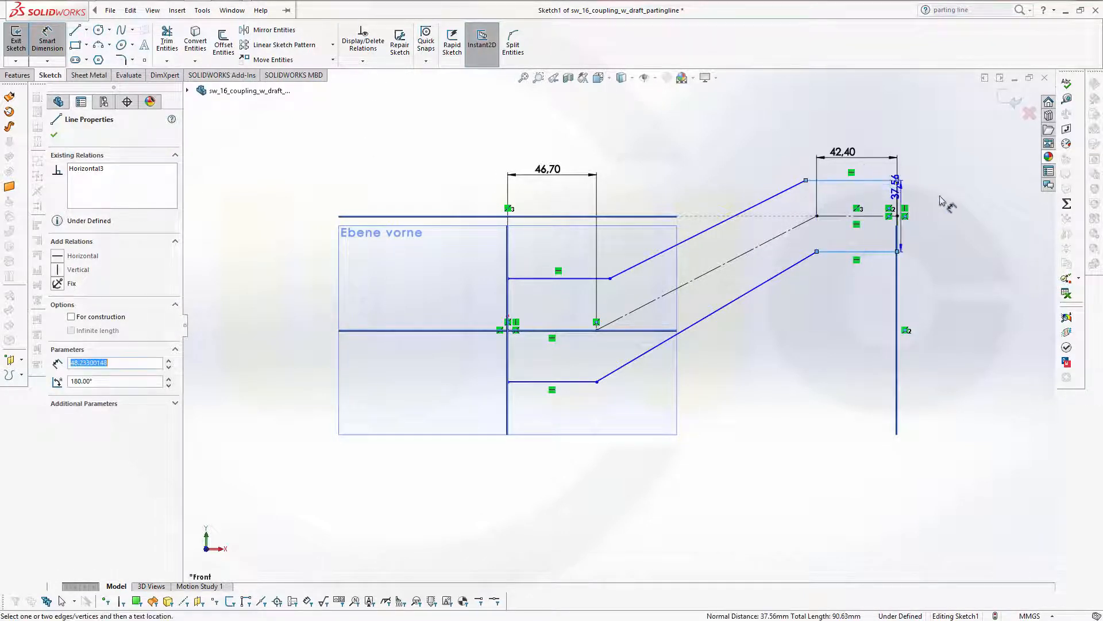
left_click(965, 214)
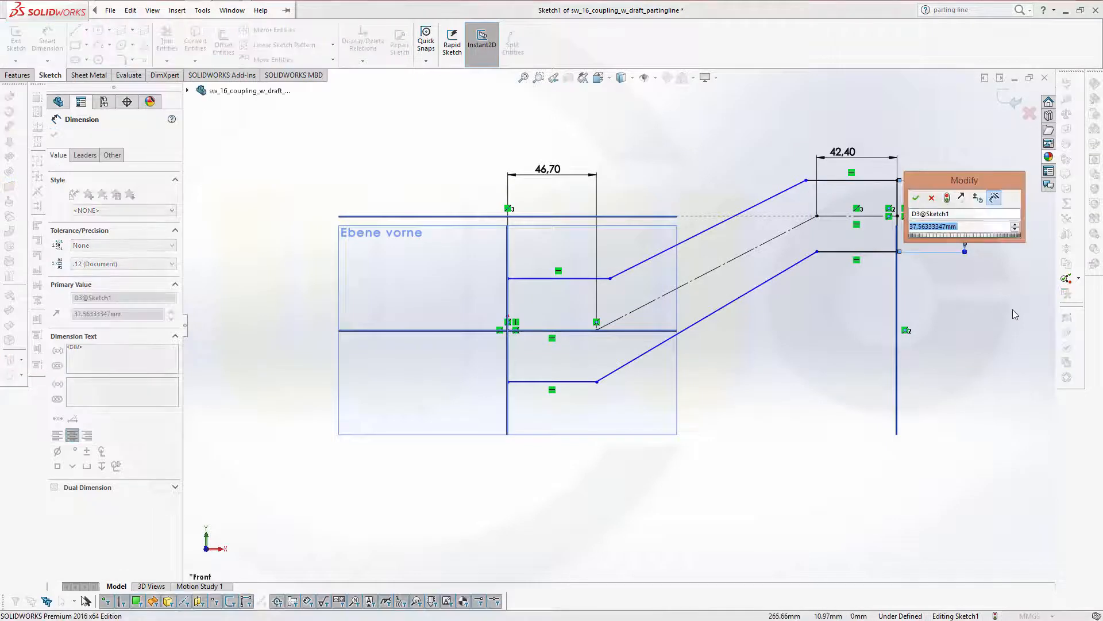
type("16")
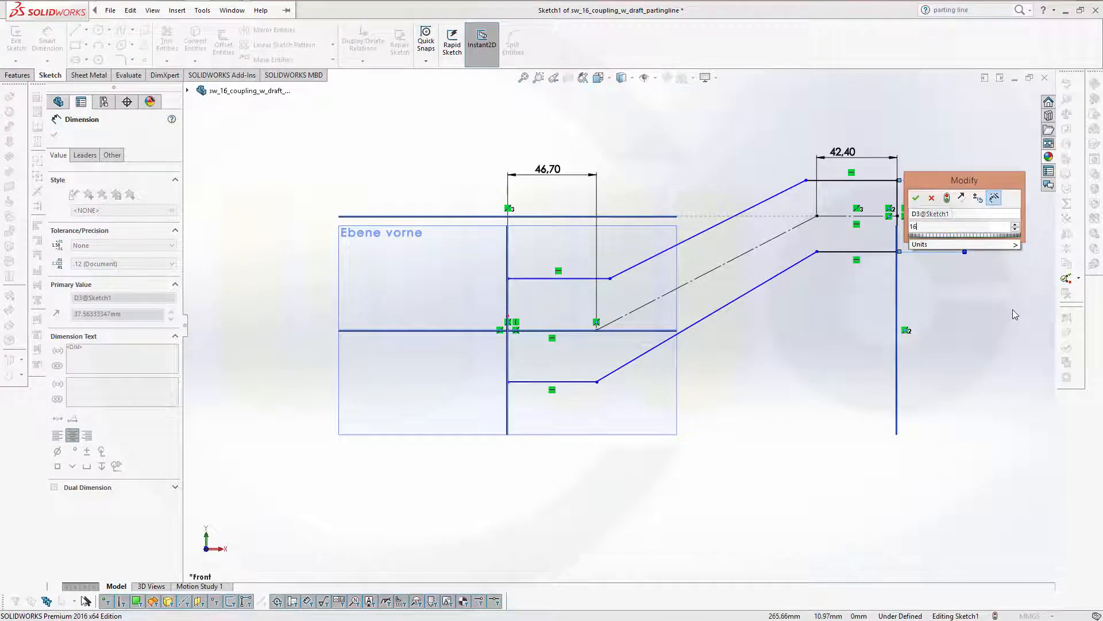
key("Return")
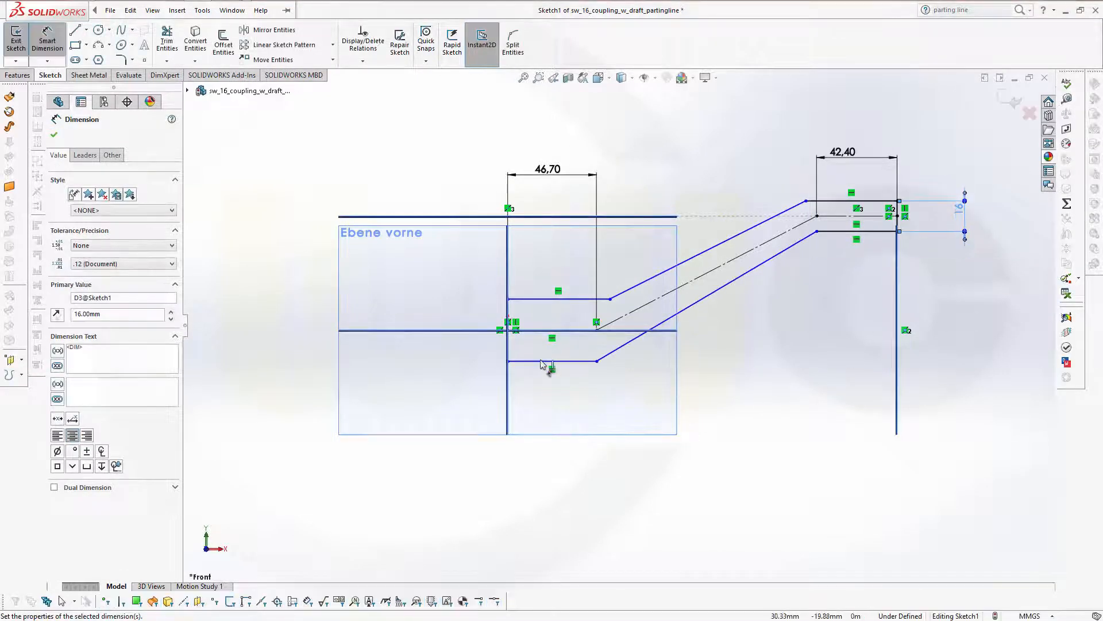
- Dimension the distance between the outline's two horizontal lines at the origin end as 30 mm
left_click(546, 361)
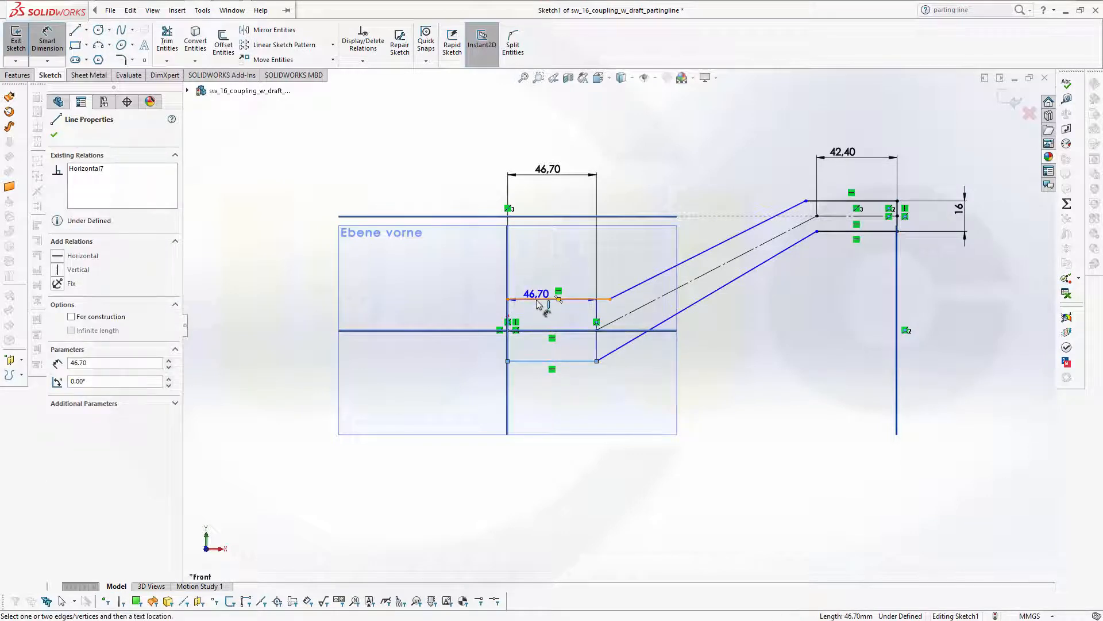
left_click(520, 299)
left_click(451, 332)
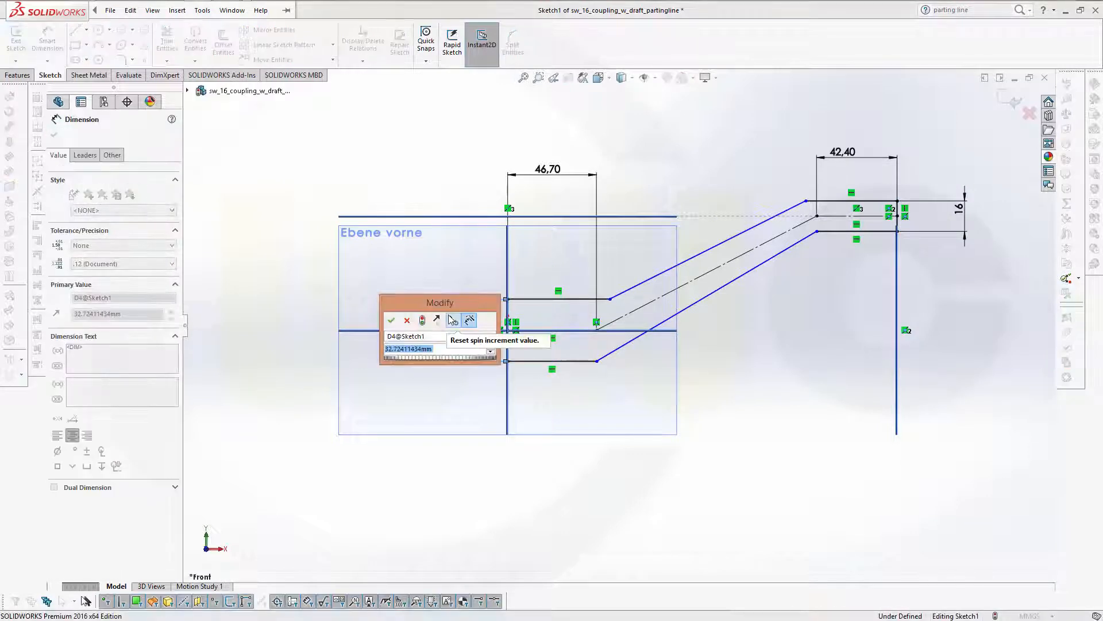
type("30")
key("Return")
key("Escape")
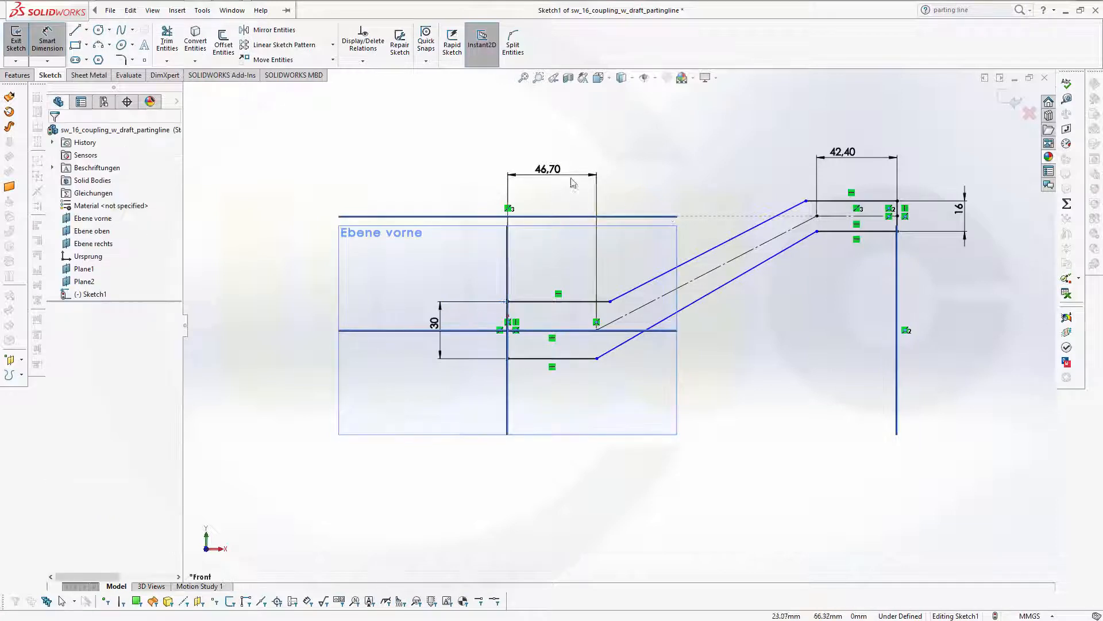
- Align the outline's two bend points near the origin vertically with each other and with the construction chain's lower bend point
left_click(611, 301)
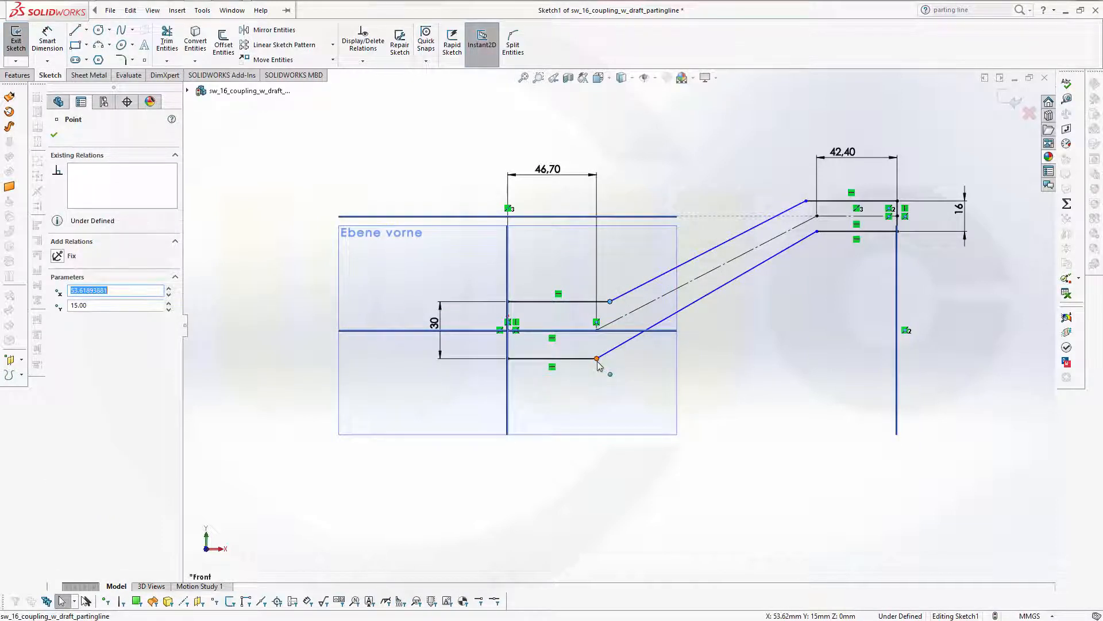
left_click(597, 361, "ctrl")
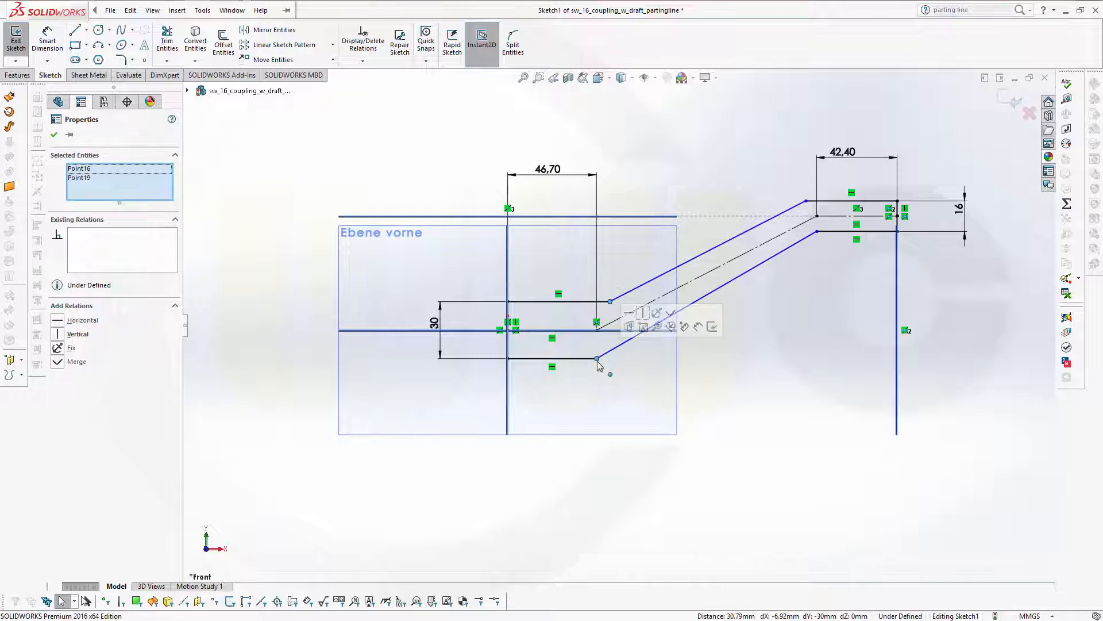
left_click(644, 314)
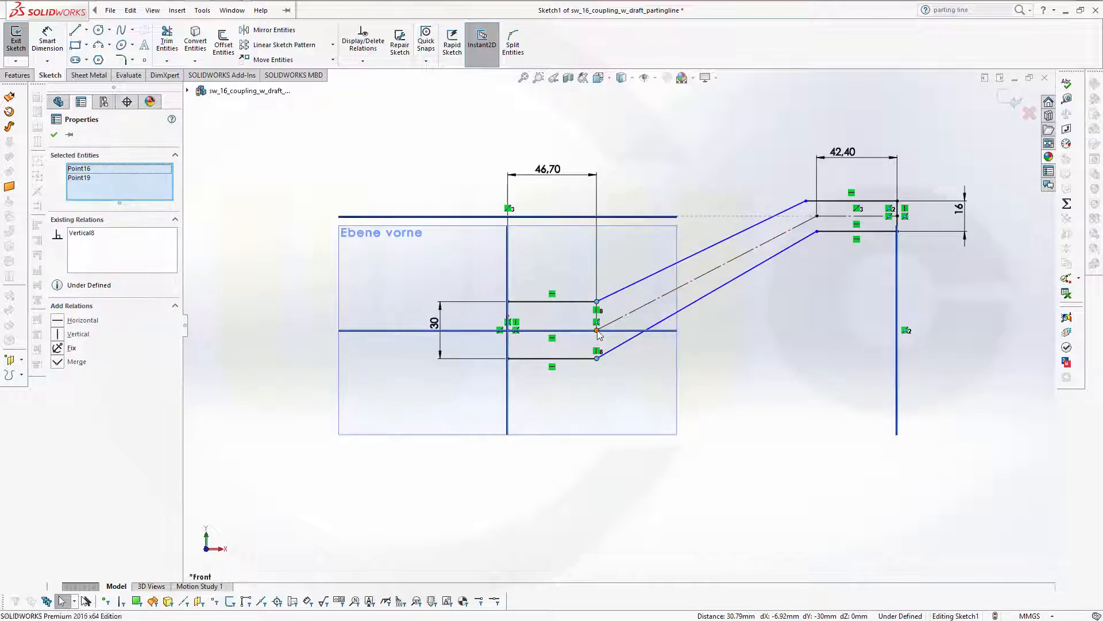
left_click(596, 330)
left_click(596, 360, "ctrl")
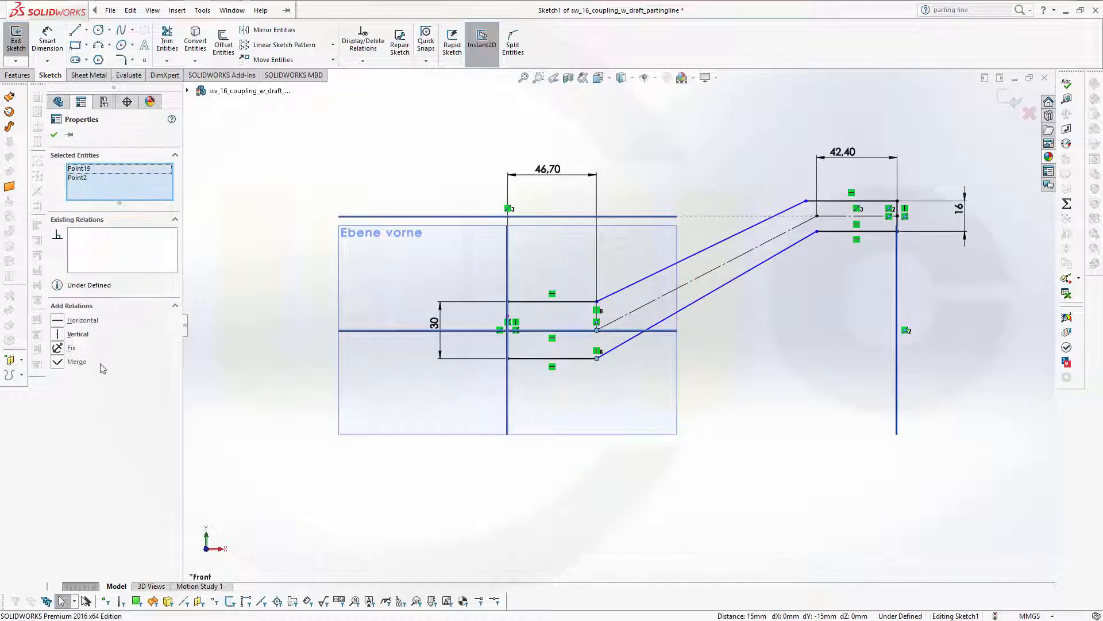
left_click(57, 334)
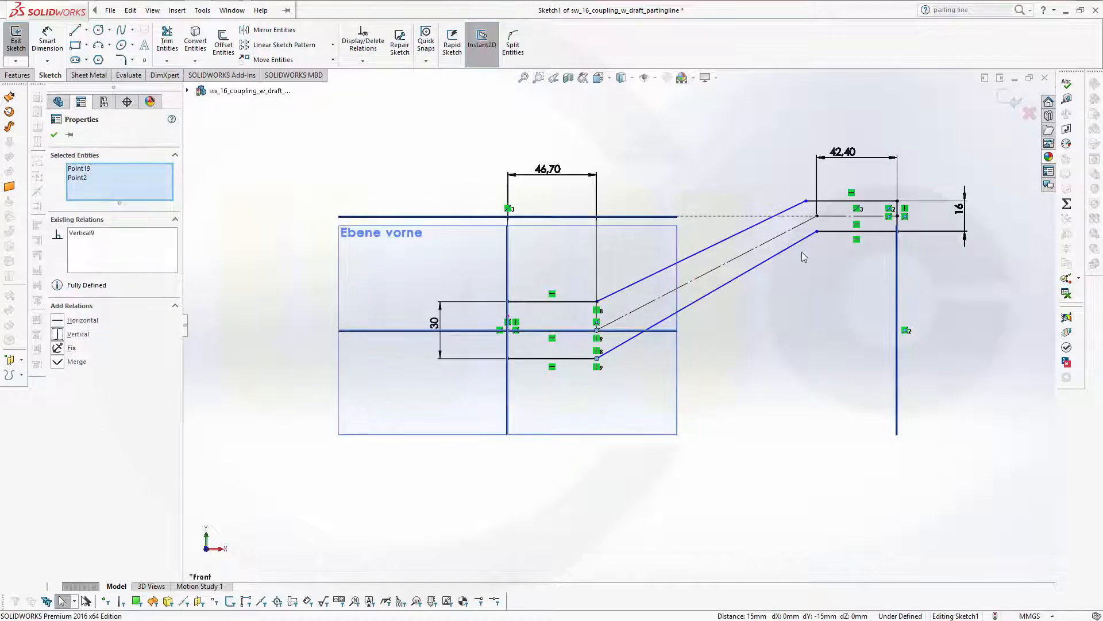
- Align the outline's two bend points at the raised end vertically with each other and with the construction chain's upper bend point
left_click(807, 201)
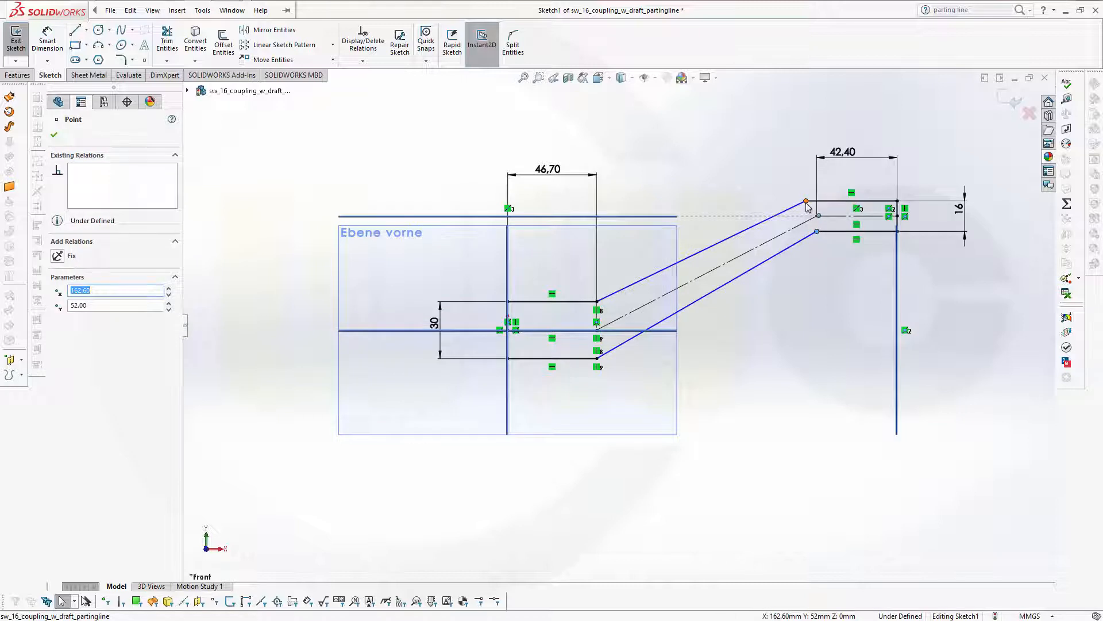
left_click(816, 232, "ctrl")
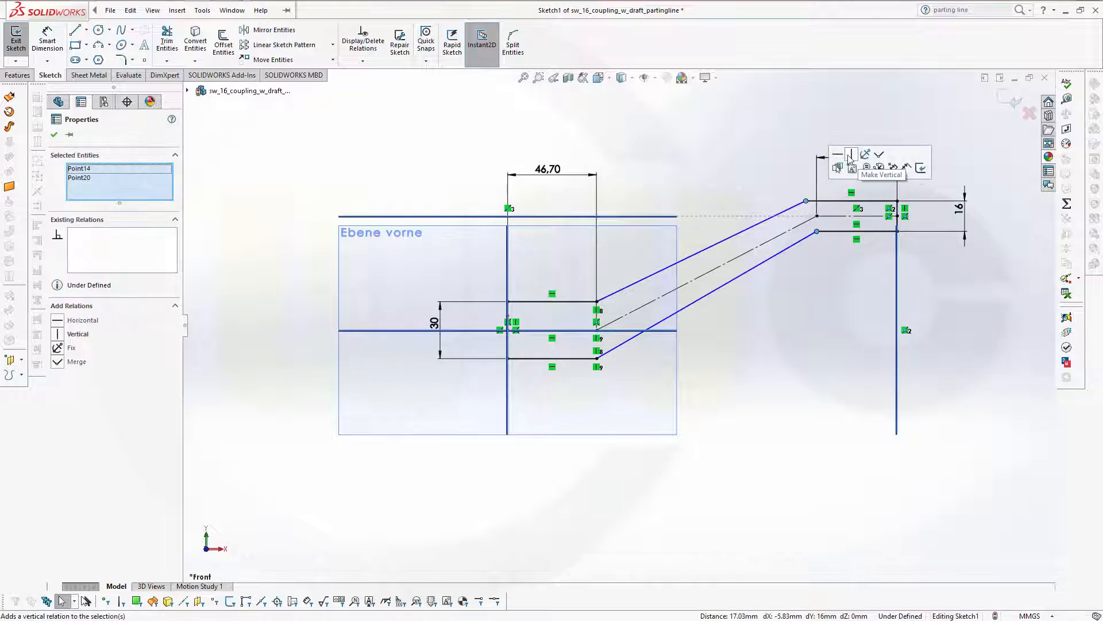
left_click(851, 156)
left_click(817, 232)
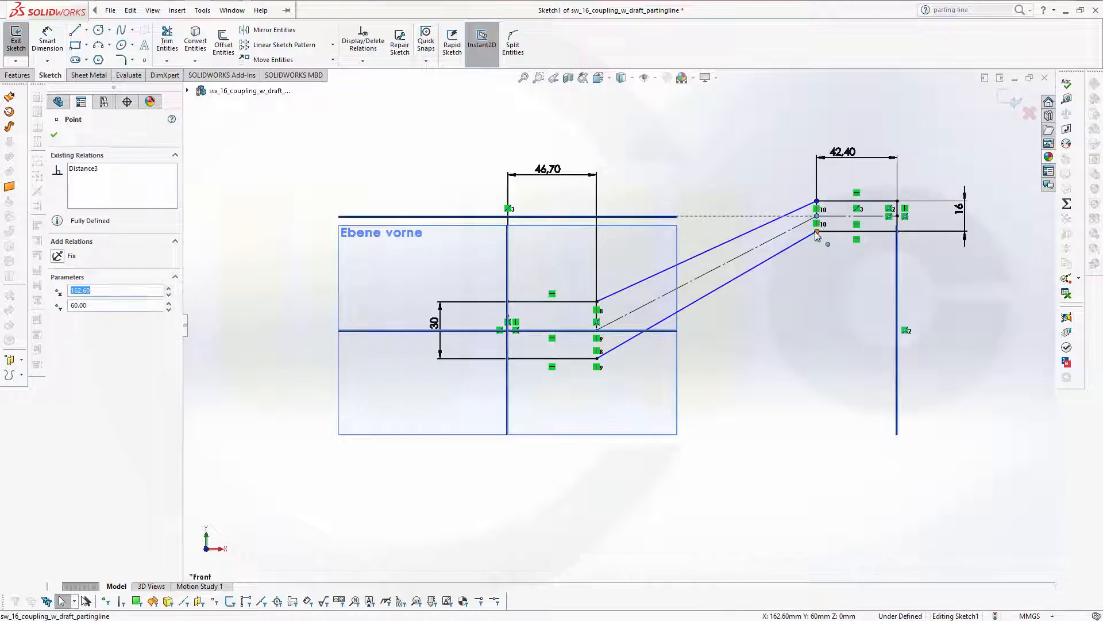
left_click(816, 216, "ctrl")
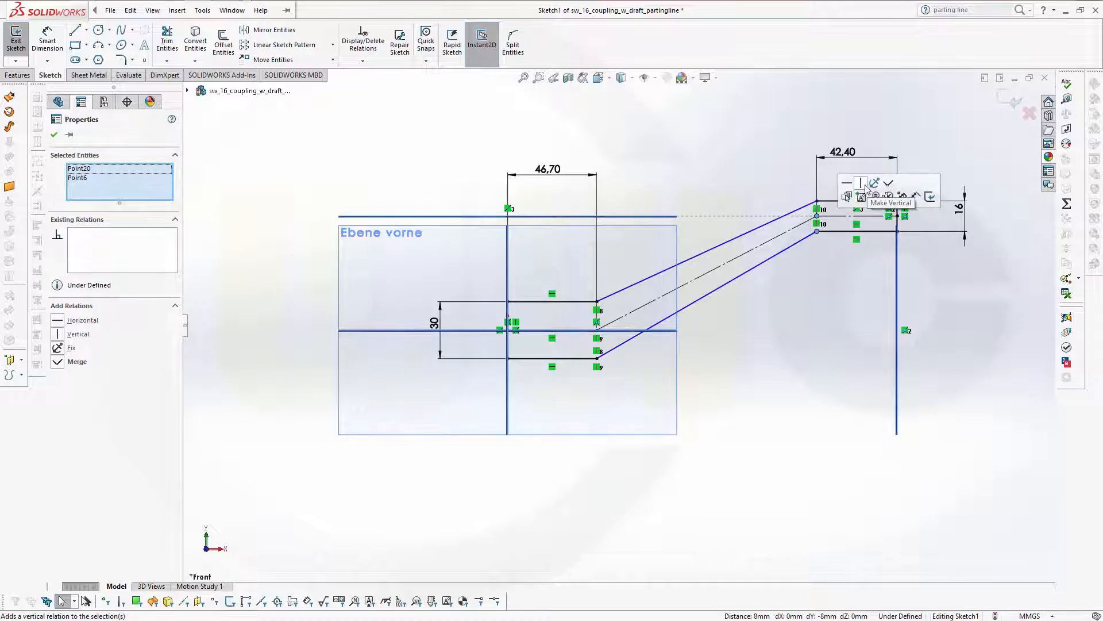
left_click(862, 184)
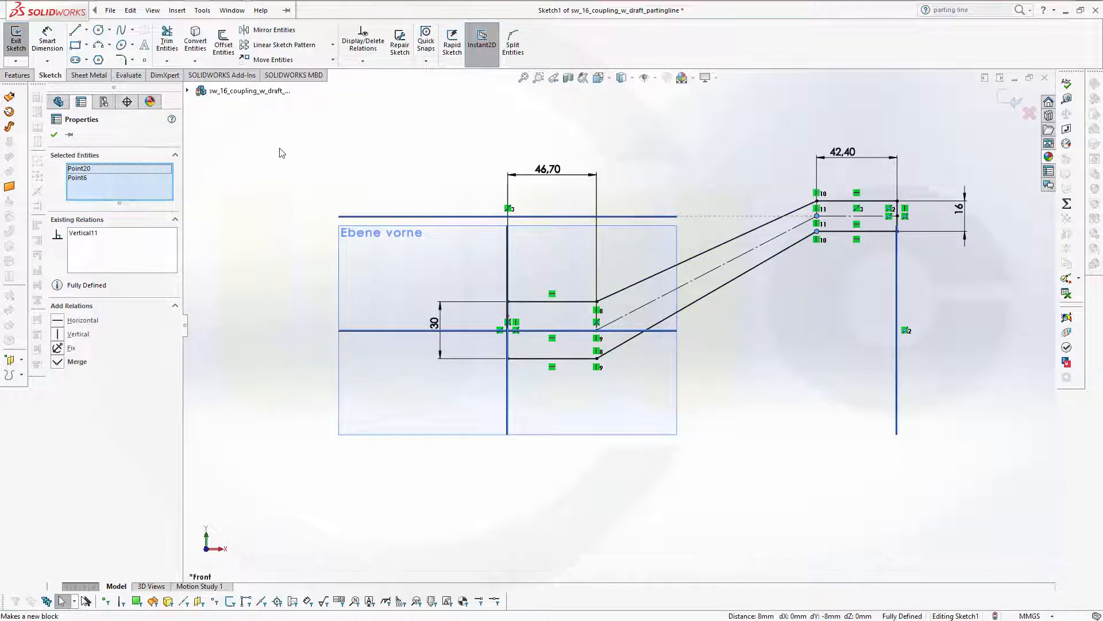
left_click(310, 151)
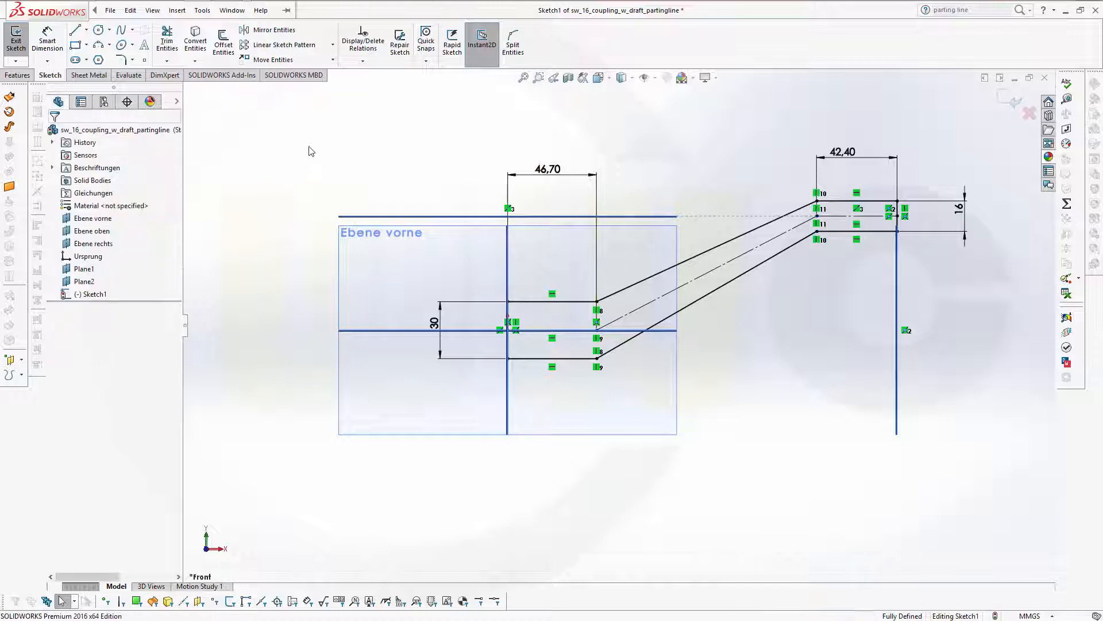
- Finish the side outline sketch and extrude it as a boss 60 mm deep with the Mid Plane end condition
left_click(1013, 105)
middle_click_drag(644, 217, 602, 303)
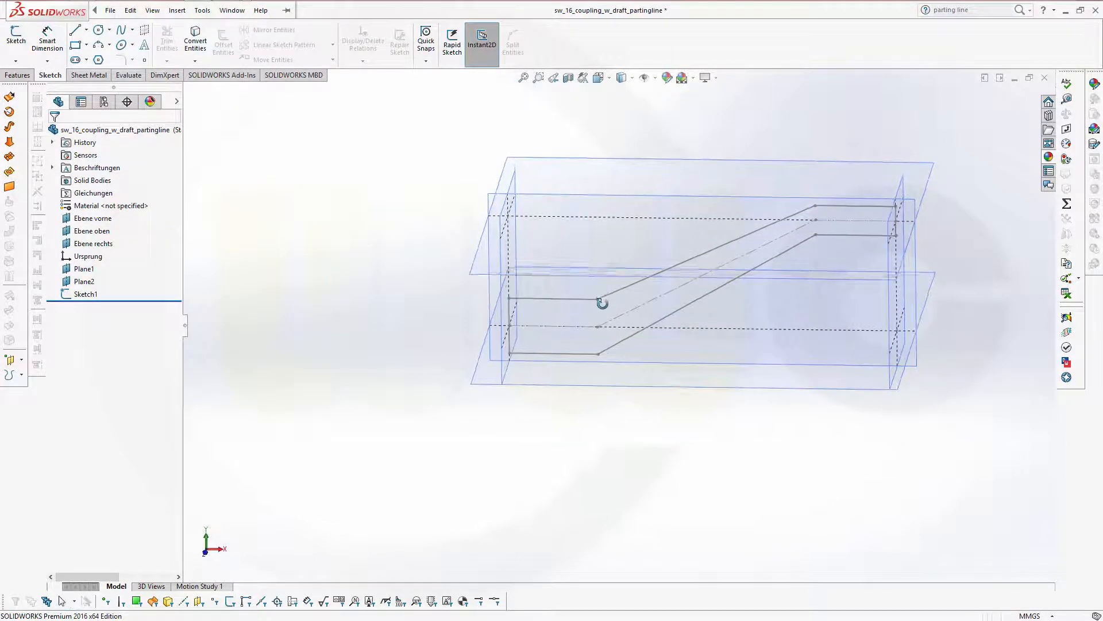
left_click(17, 75)
left_click(21, 40)
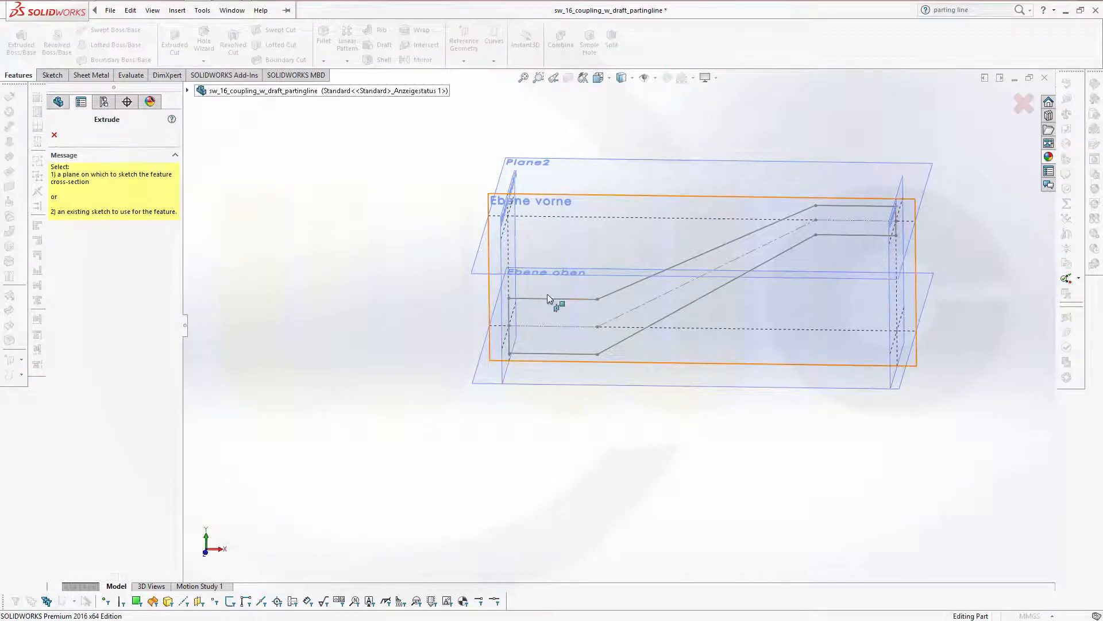
left_click(548, 298)
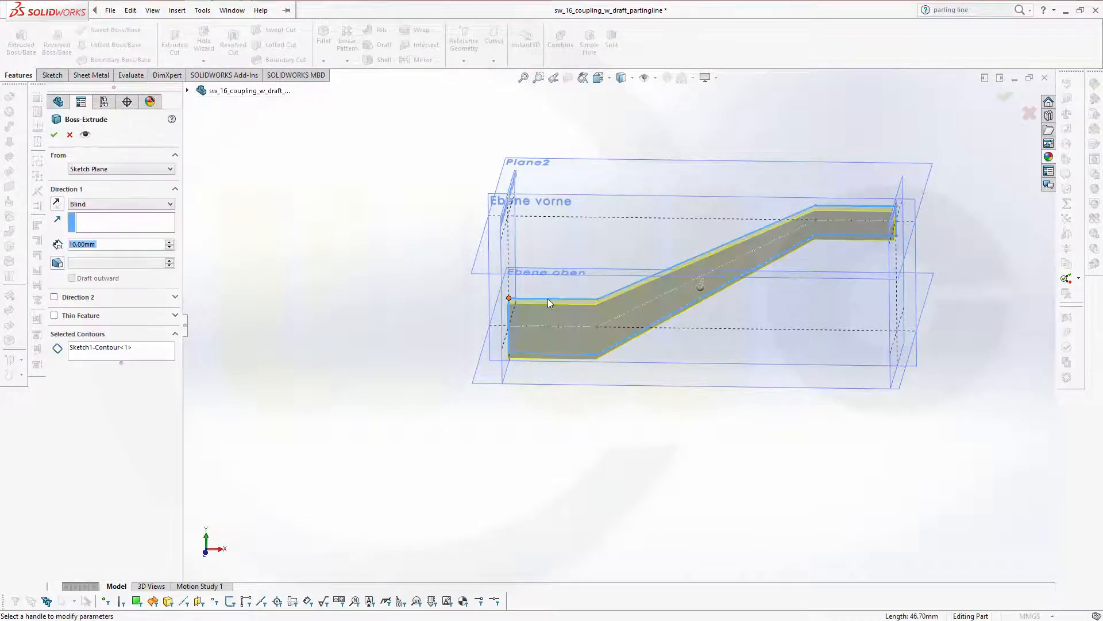
left_click(167, 172)
left_click(155, 184)
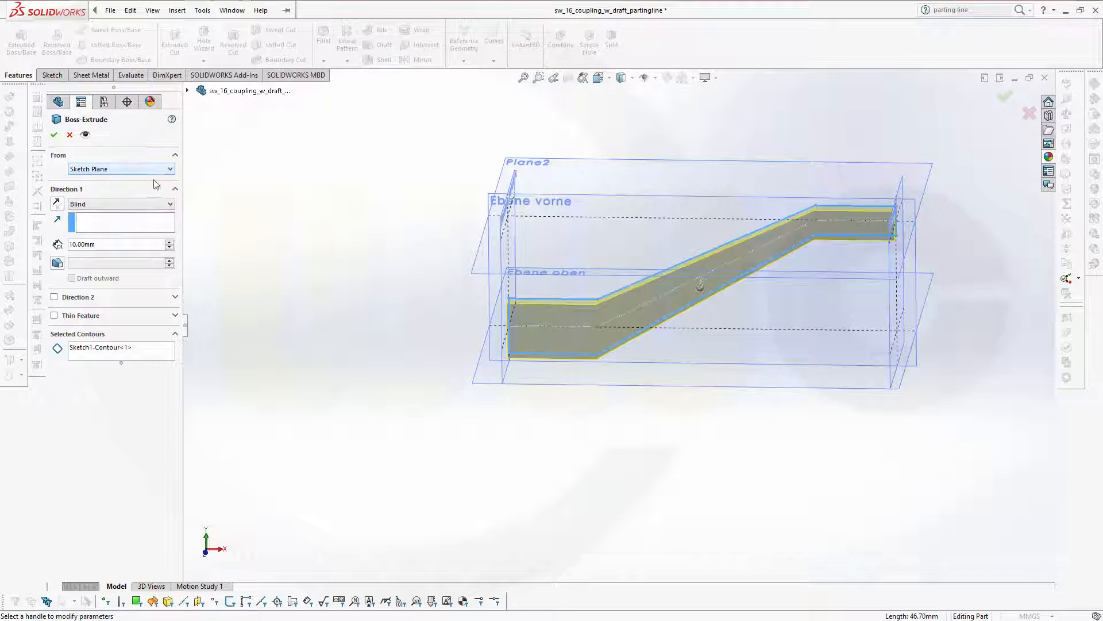
left_click(171, 205)
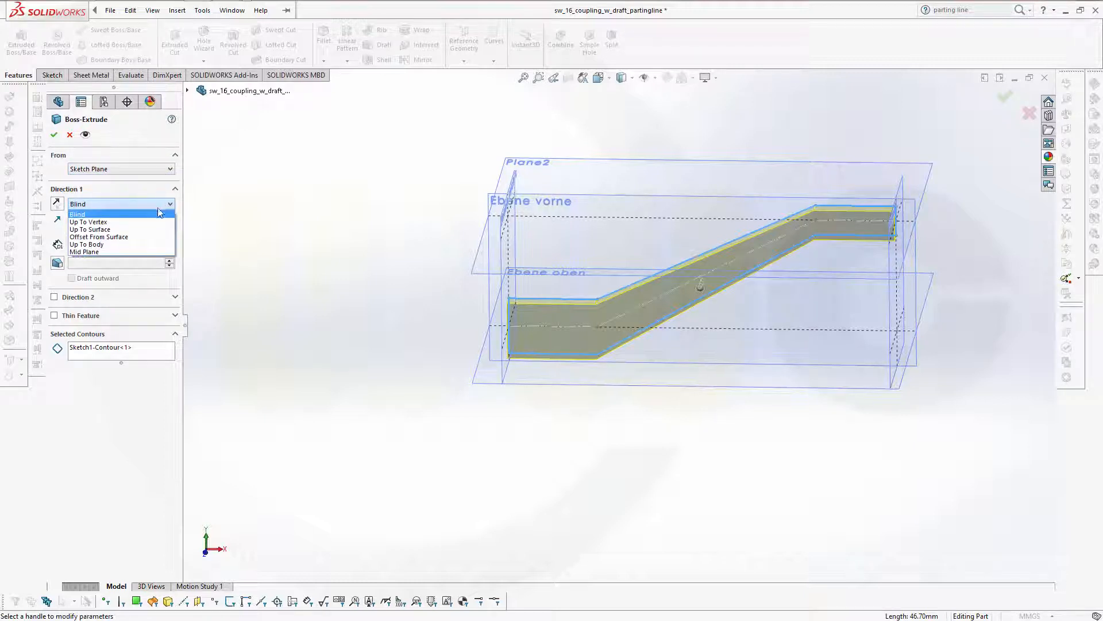
left_click(115, 248)
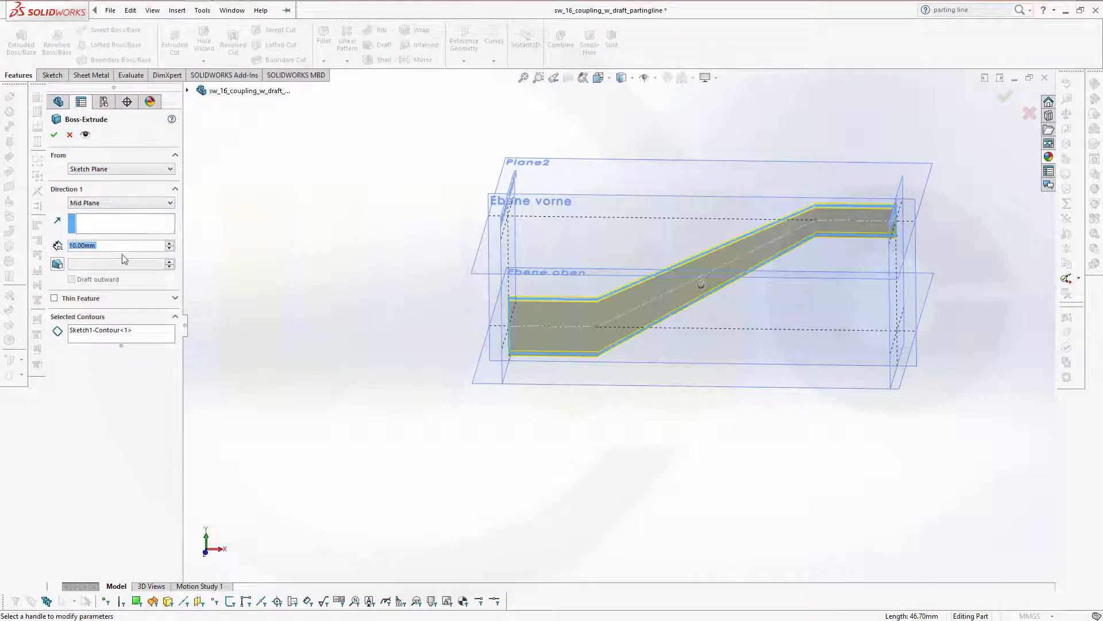
type("60")
key("Return")
left_click(1006, 100)
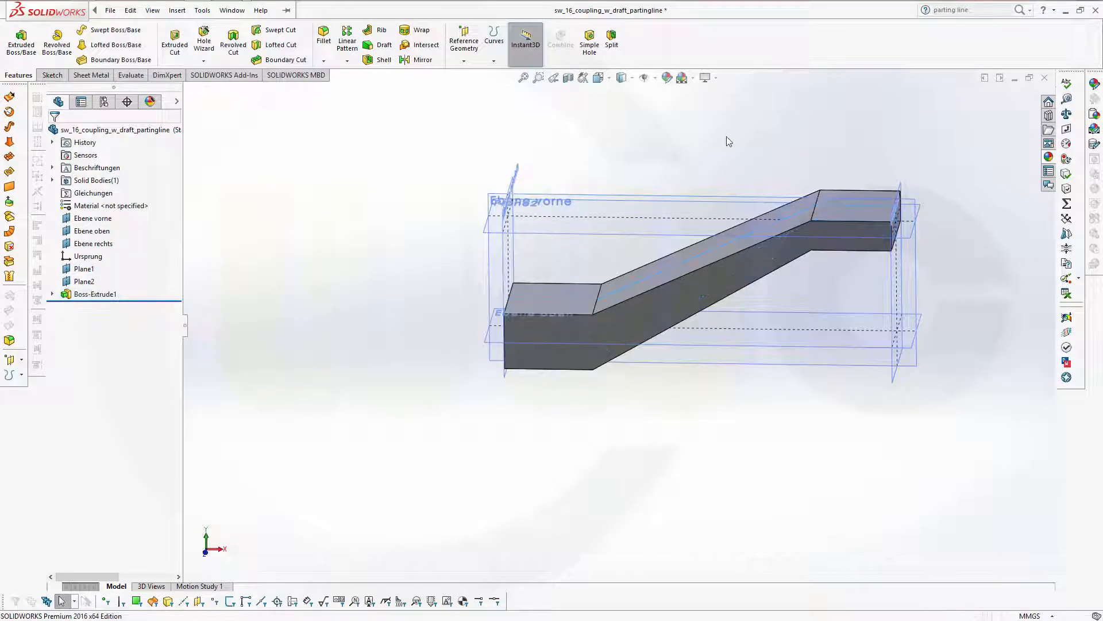
- Start a new sketch on the plane Ebene oben and view it square-on
mouse_move(362, 253)
middle_mouse_down()
mouse_move(387, 239)
mouse_move(377, 283)
mouse_move(345, 258)
middle_mouse_up()
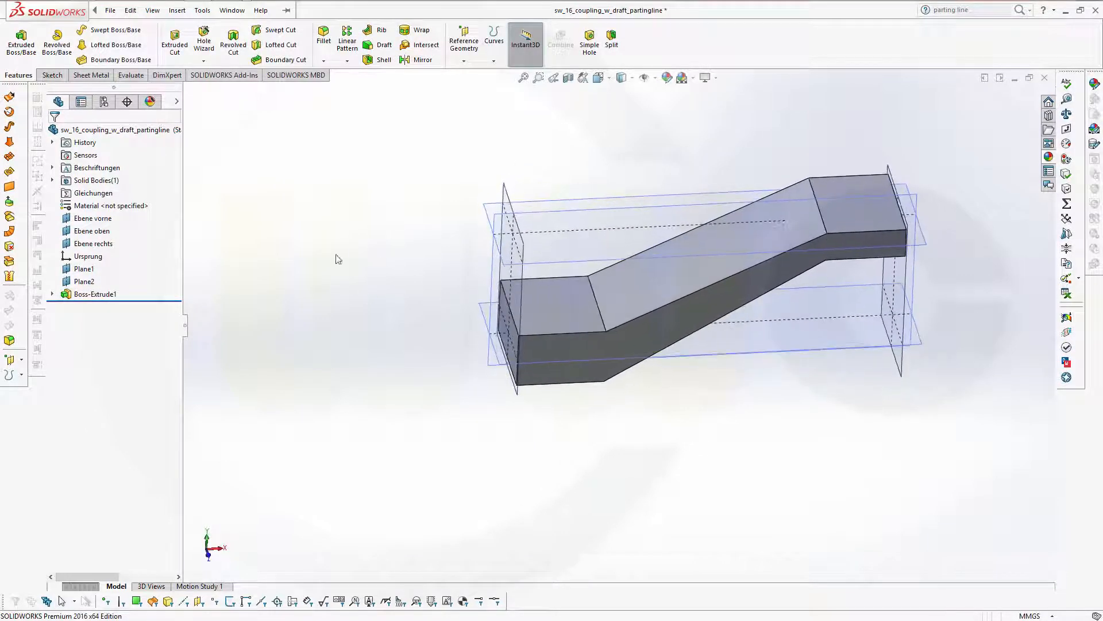
left_click(57, 78)
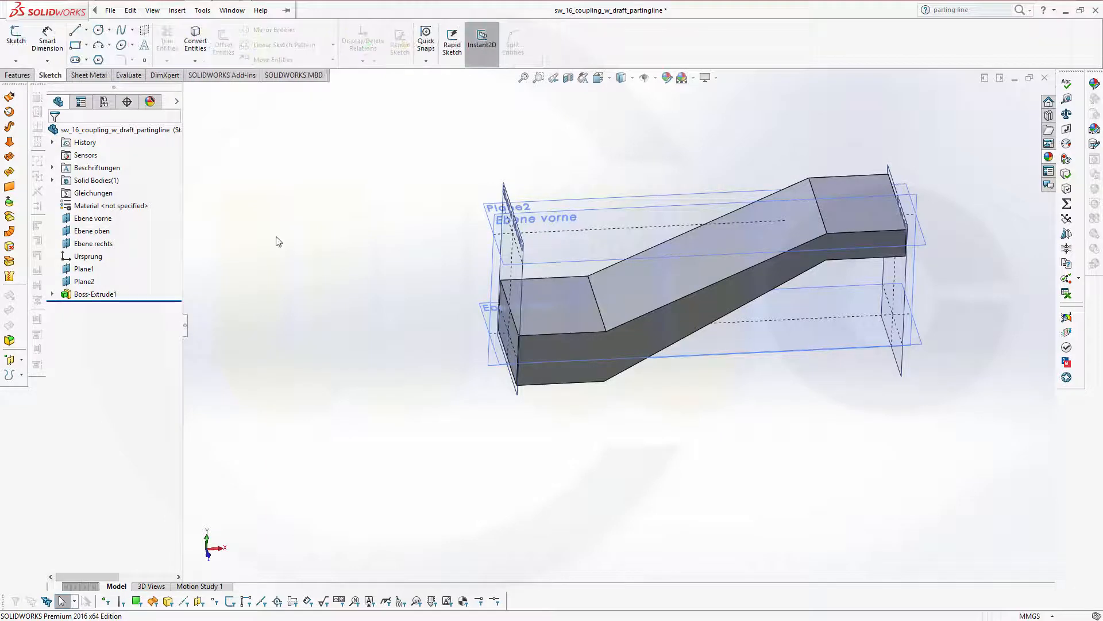
left_click(785, 353)
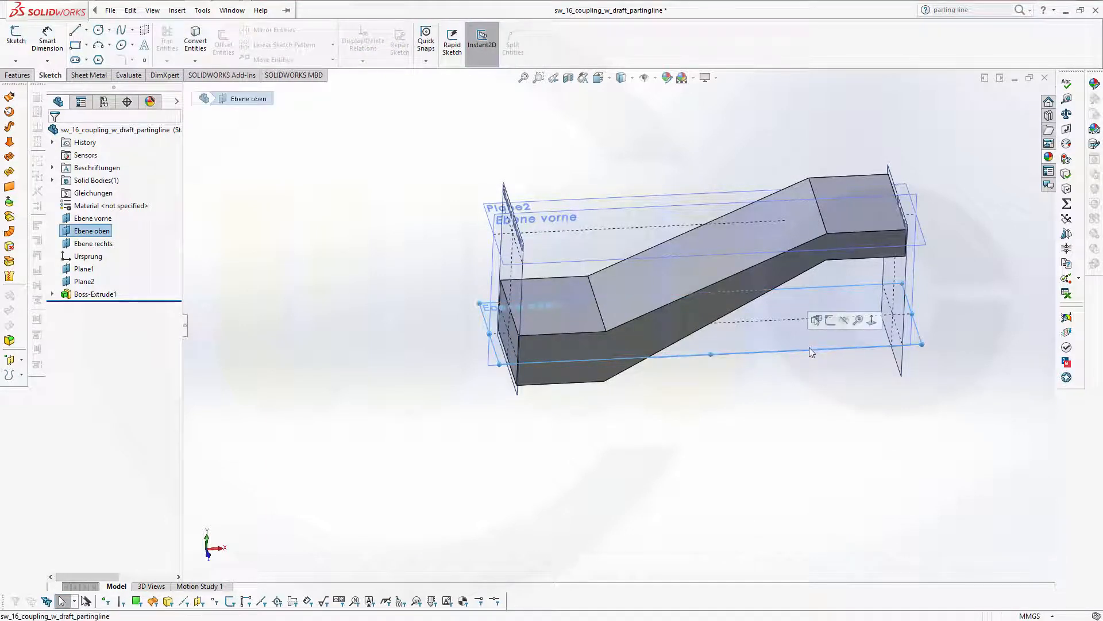
left_click(831, 321)
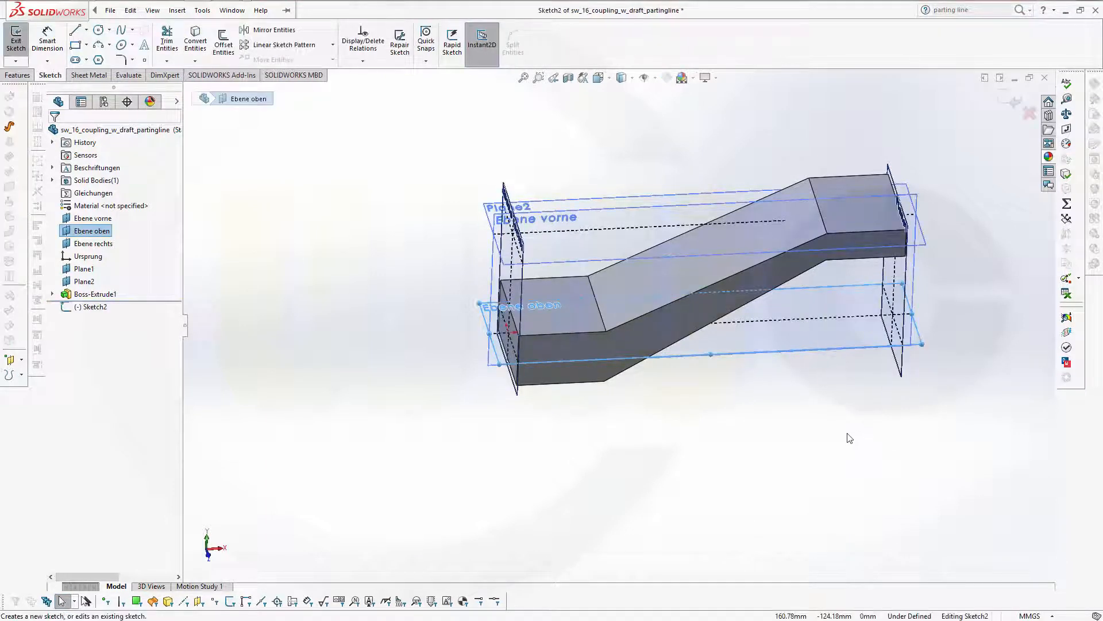
left_click(611, 87)
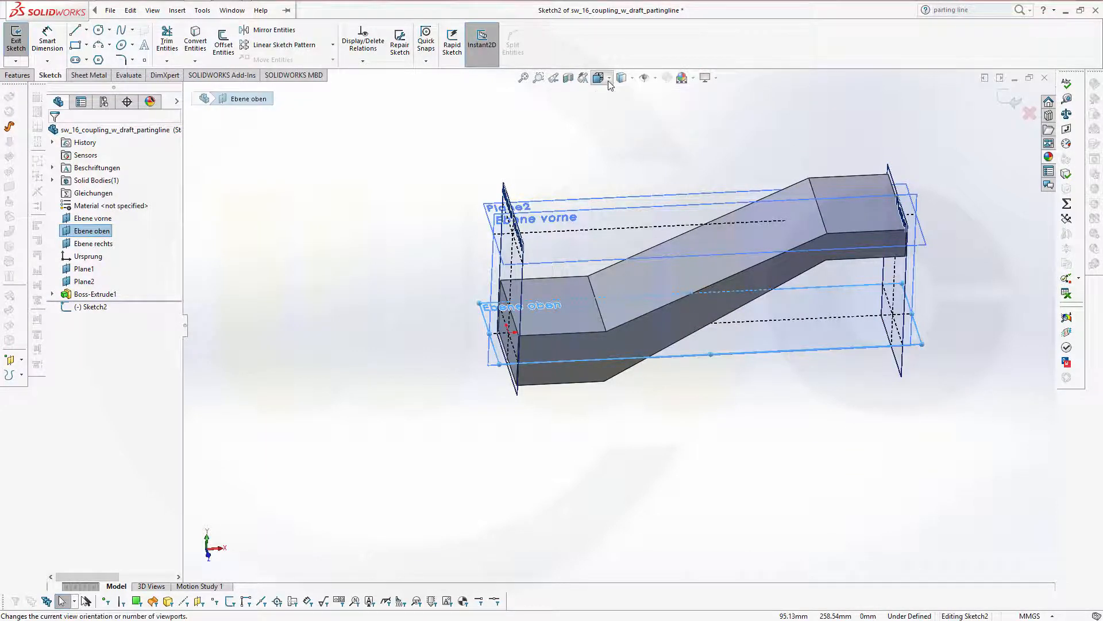
left_click(605, 229)
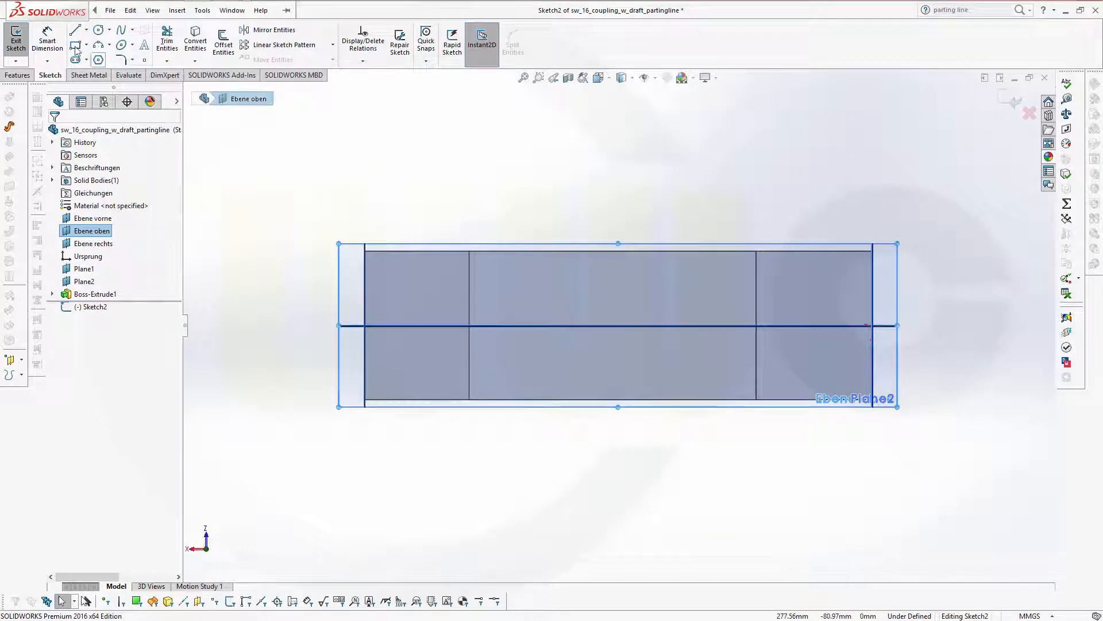
- Sketch a closed tapered four-sided outline across the body, with vertical end lines beyond both ends, the longer about 106 mm at the origin end
left_click(74, 30)
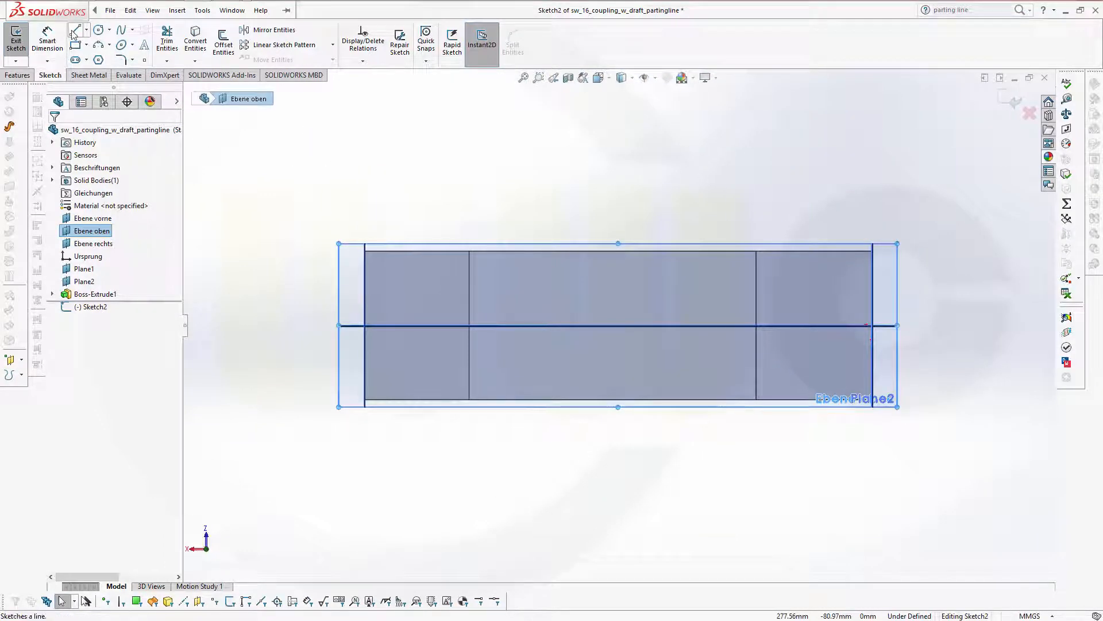
left_click(307, 275)
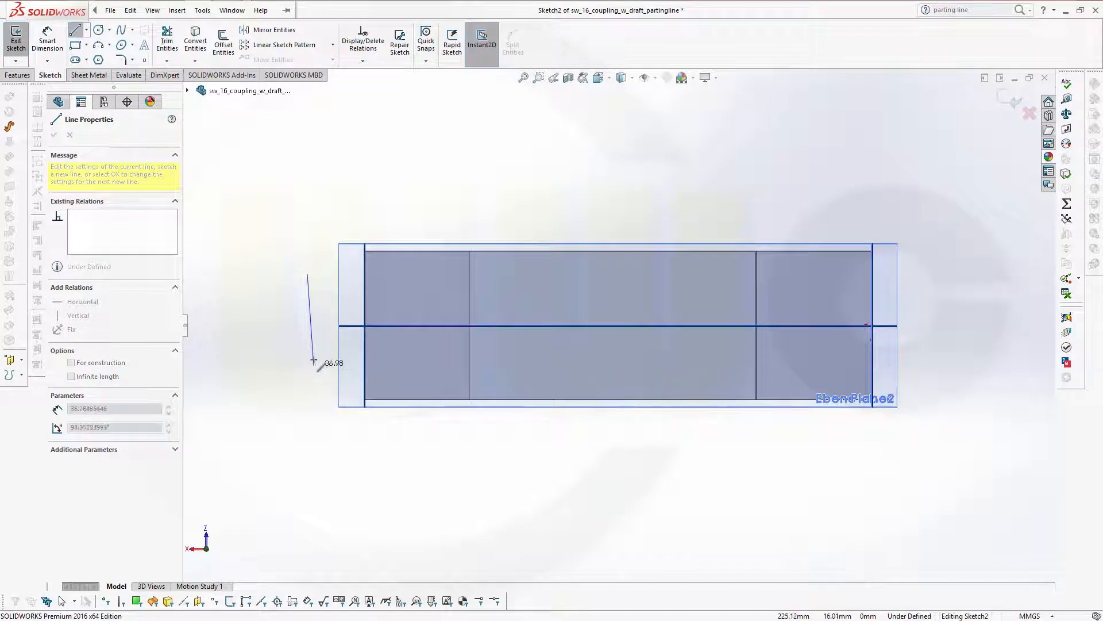
left_click(307, 357)
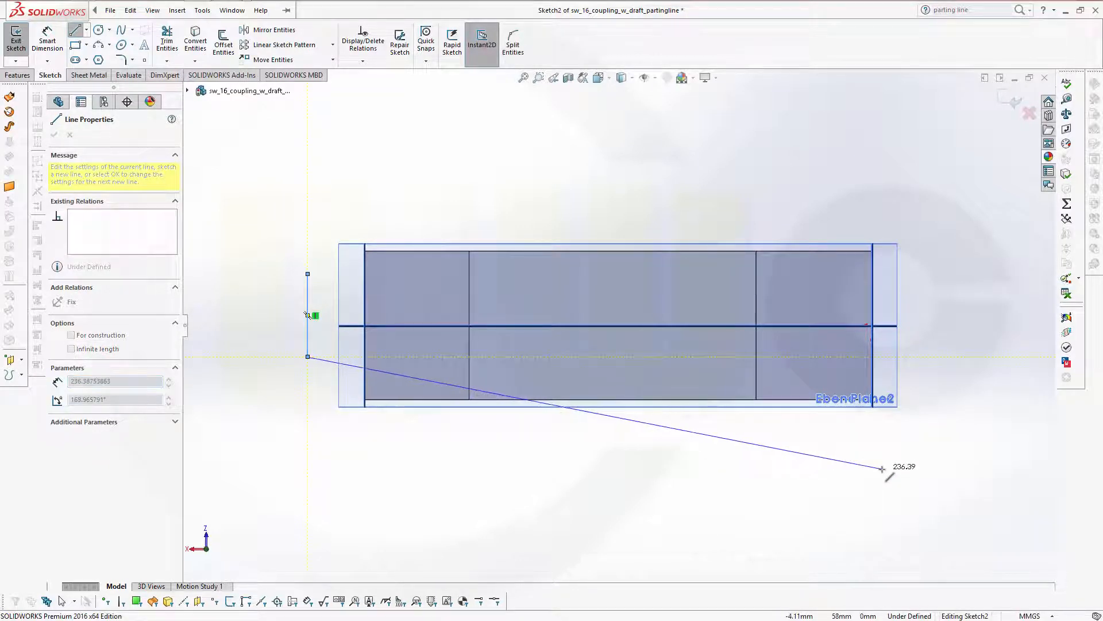
left_click(933, 471)
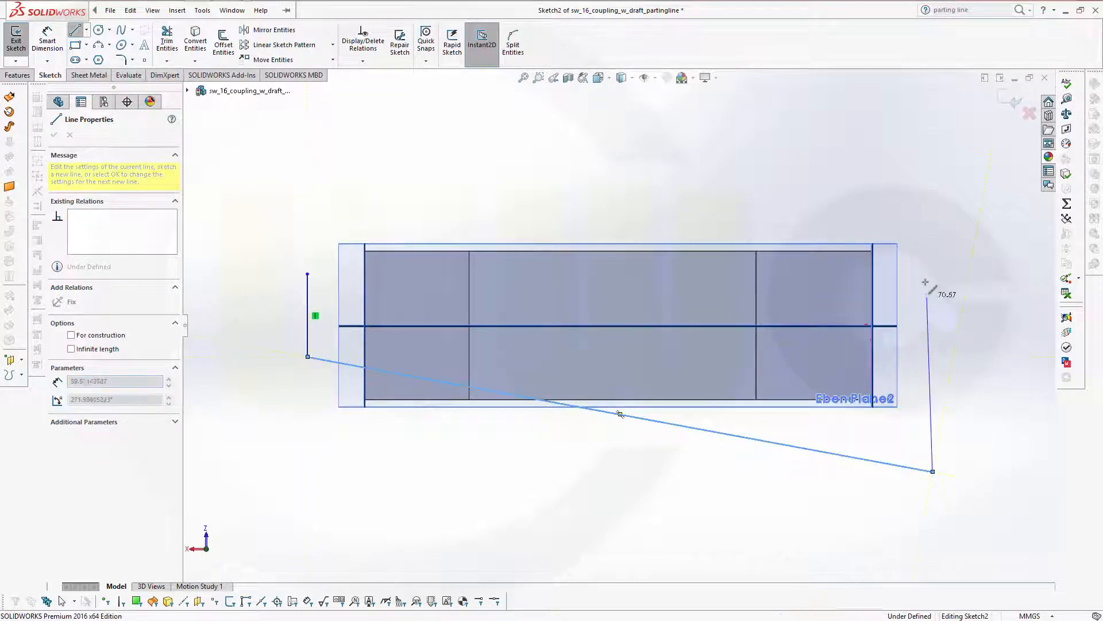
left_click(932, 210)
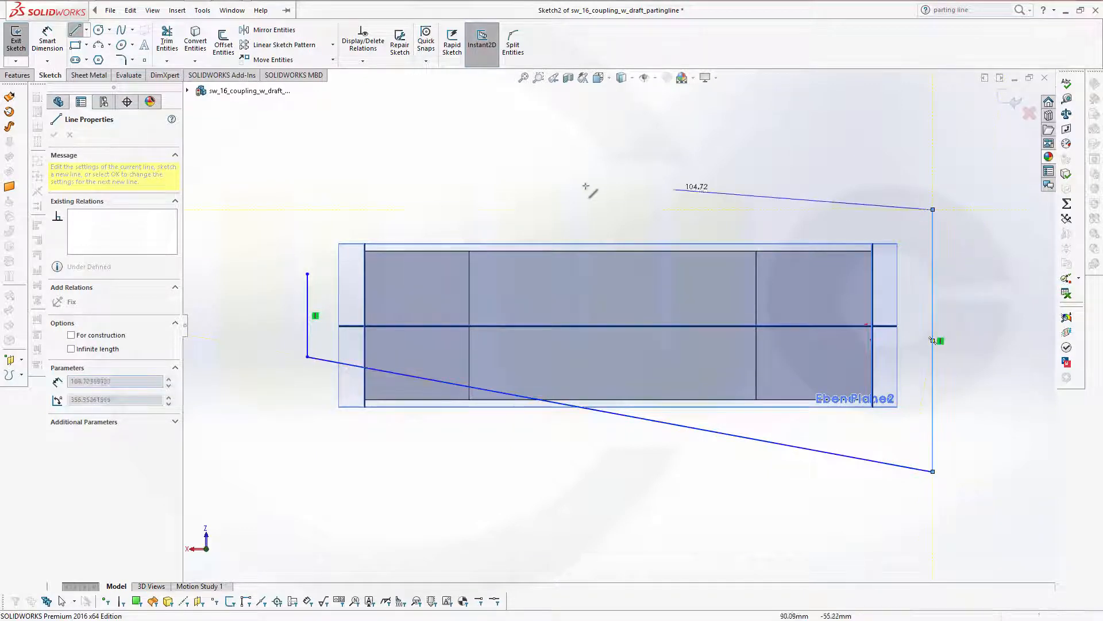
left_click(308, 274)
key("Escape")
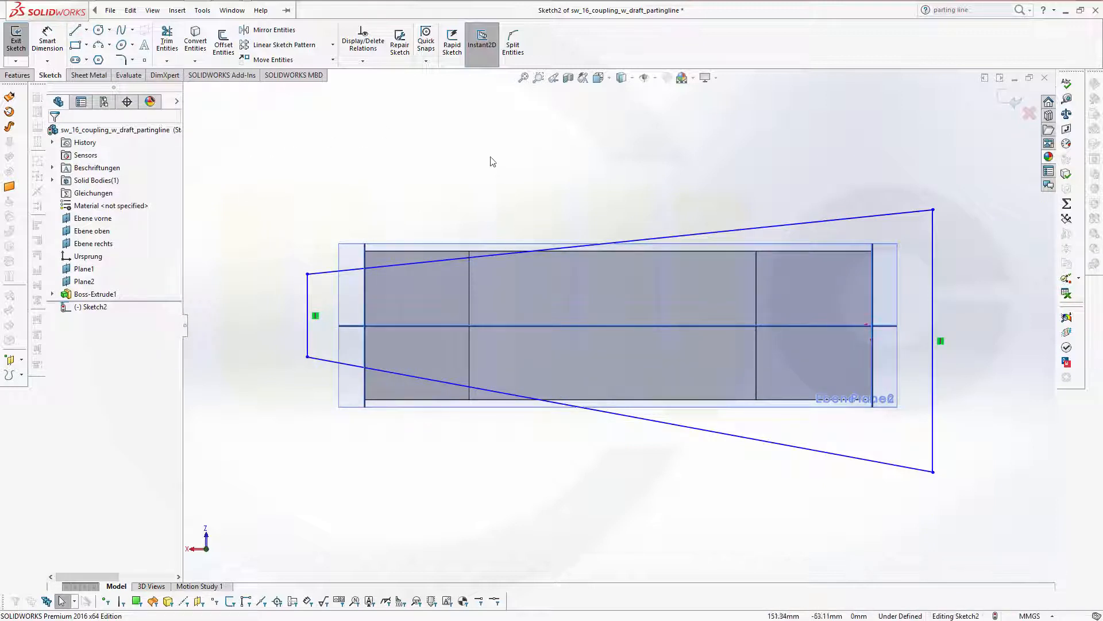
- Dimension the vertical end line near the origin as 50 mm
left_click(48, 36)
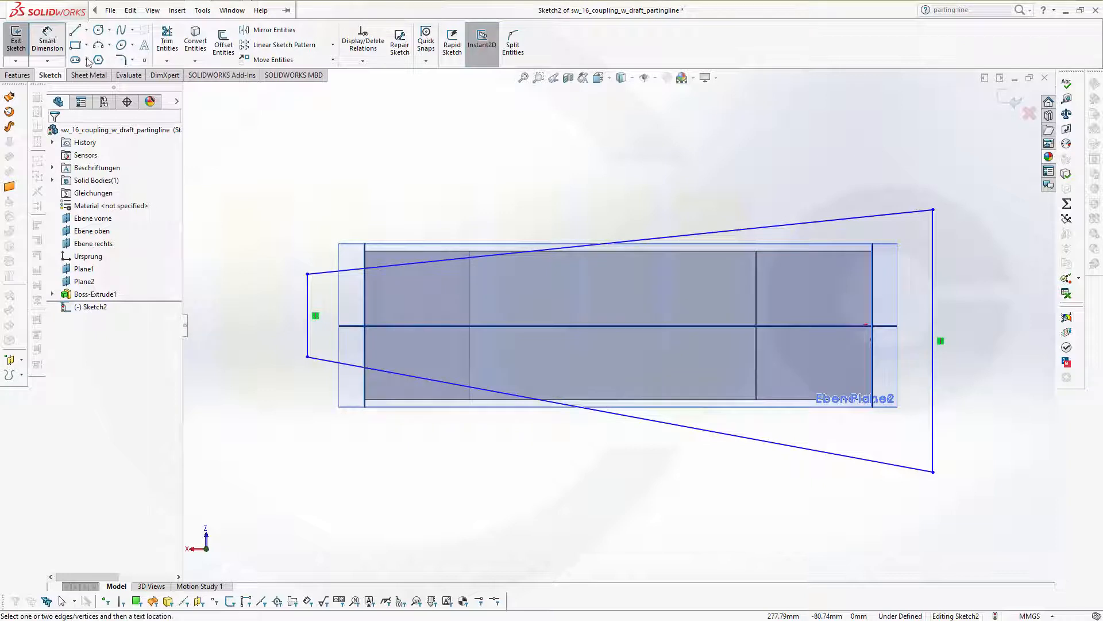
left_click(934, 320)
left_click(973, 333)
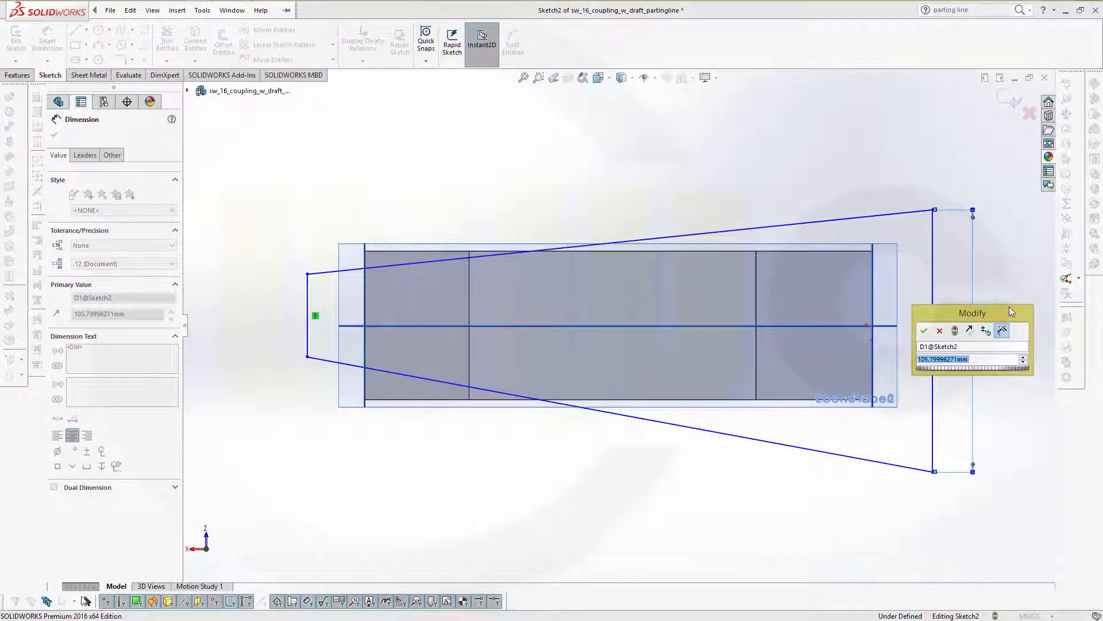
type("50")
key("Return")
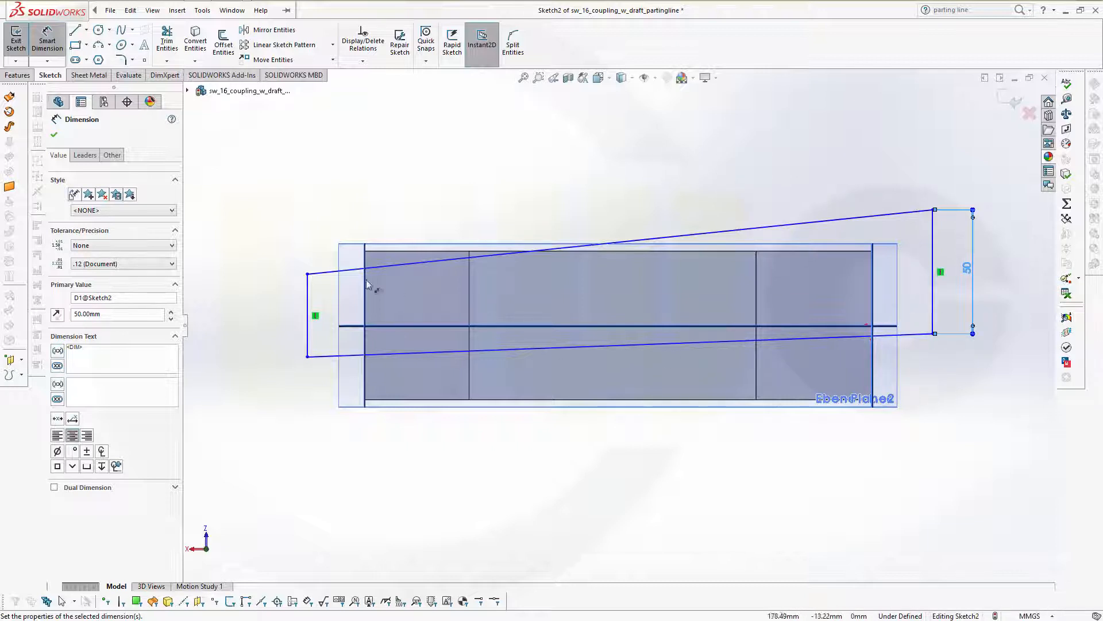
- Dimension the angle between the upper sloped line and the 50 mm end line as 86°
left_click(905, 215)
left_click(933, 237)
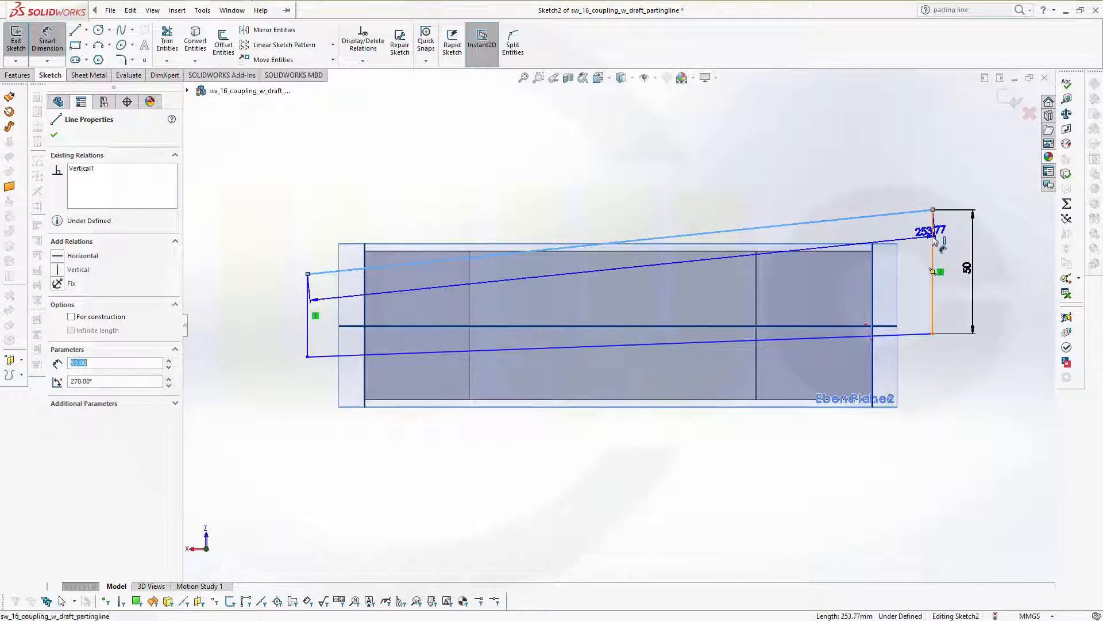
left_click(902, 233)
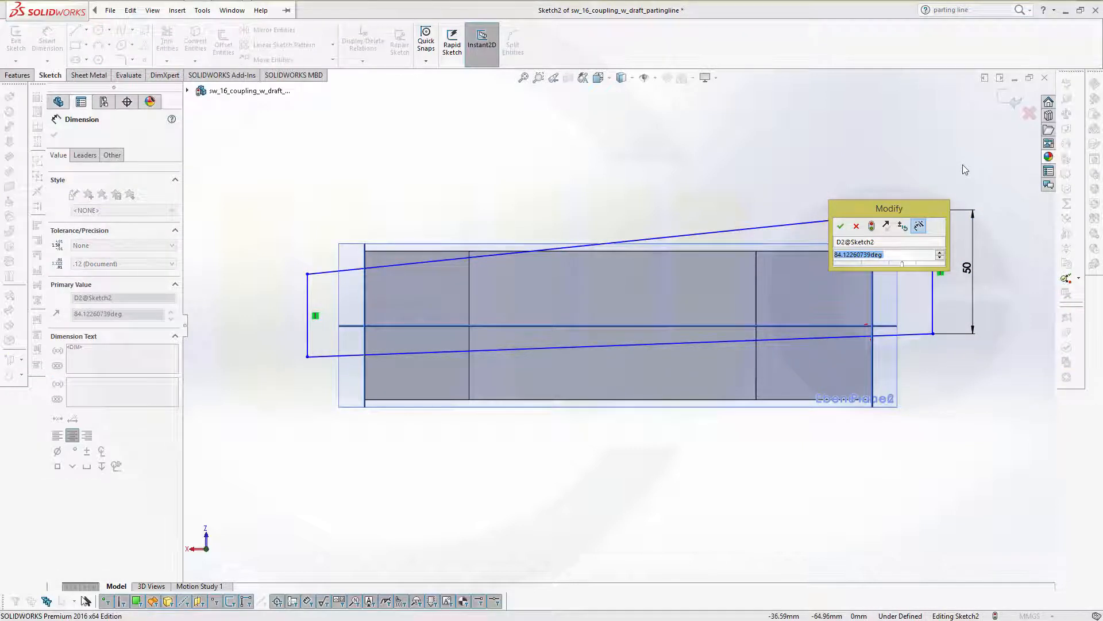
type("86")
key("Return")
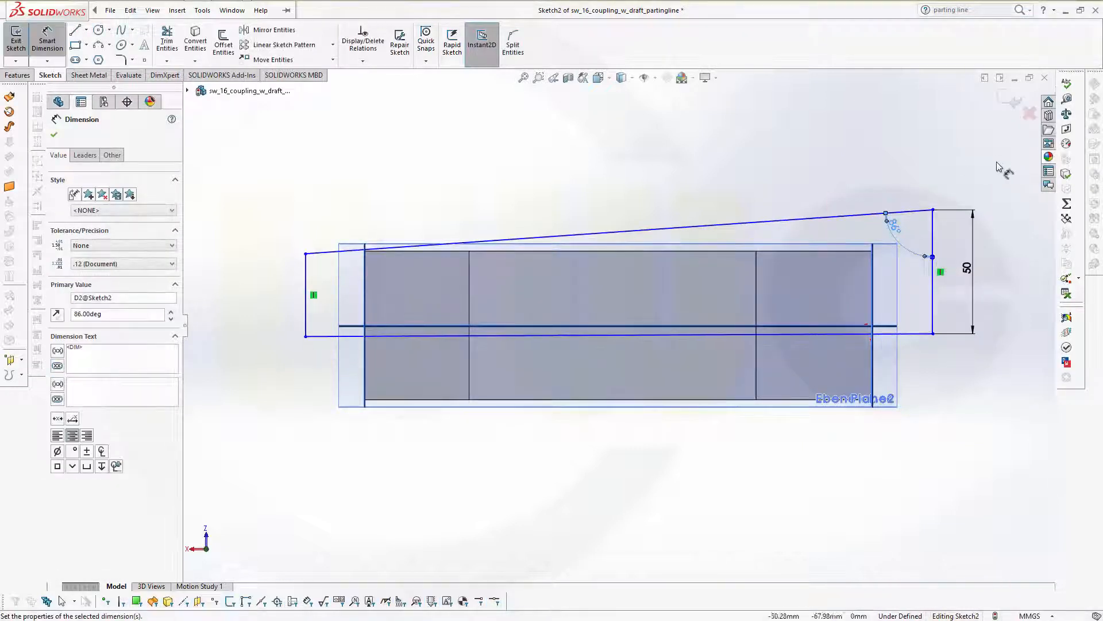
- Dimension the angle between the lower sloped line and the 50 mm end line as 86°
left_click(914, 335)
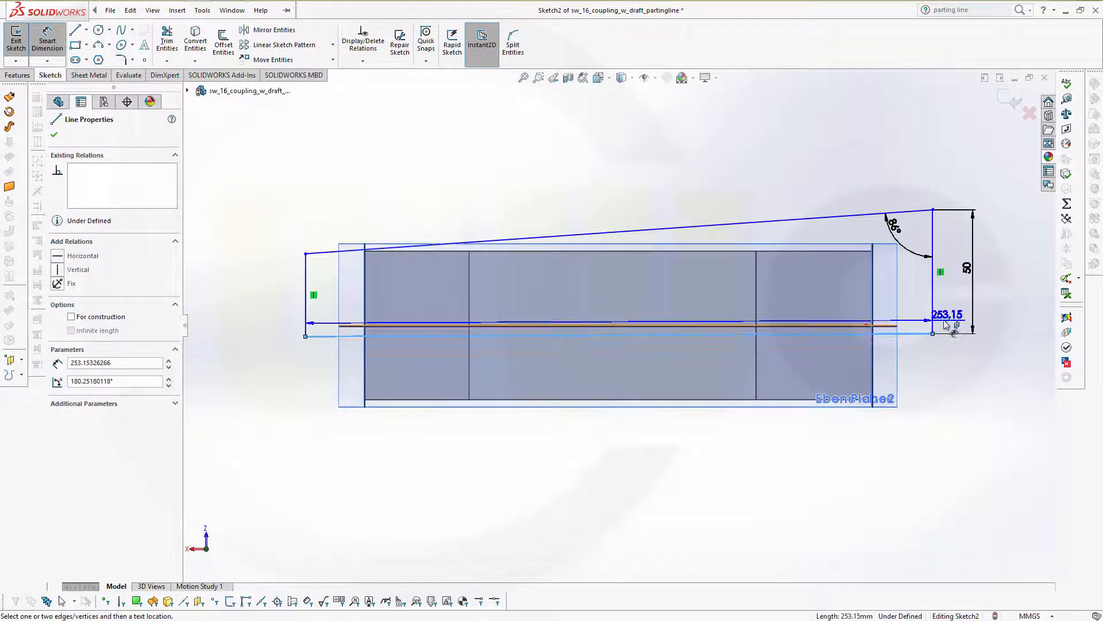
left_click(933, 315)
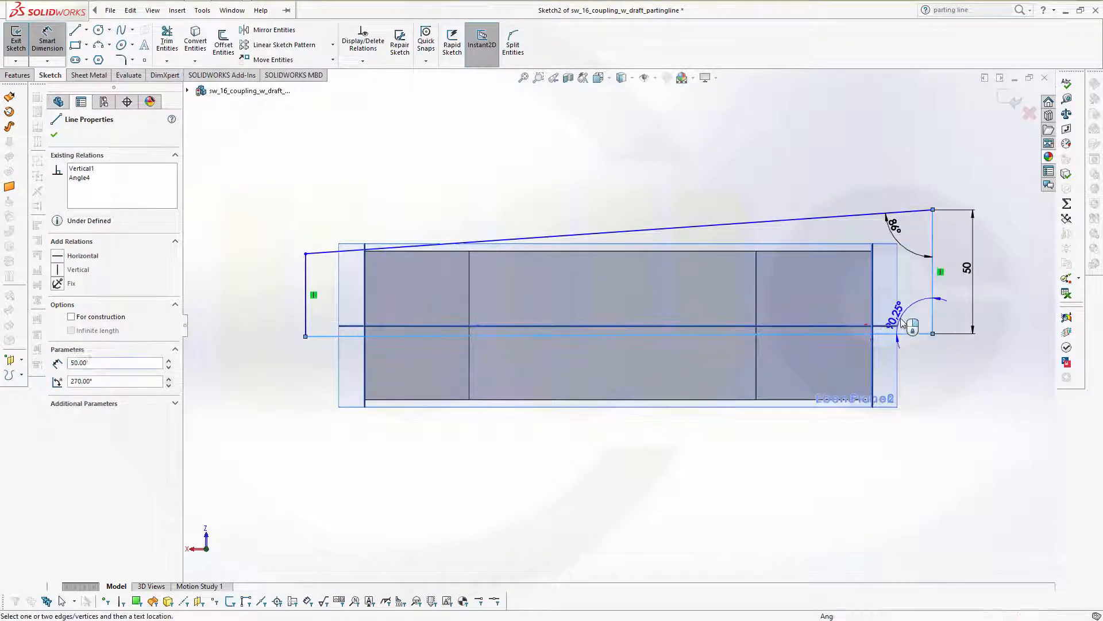
left_click(903, 323)
type("86")
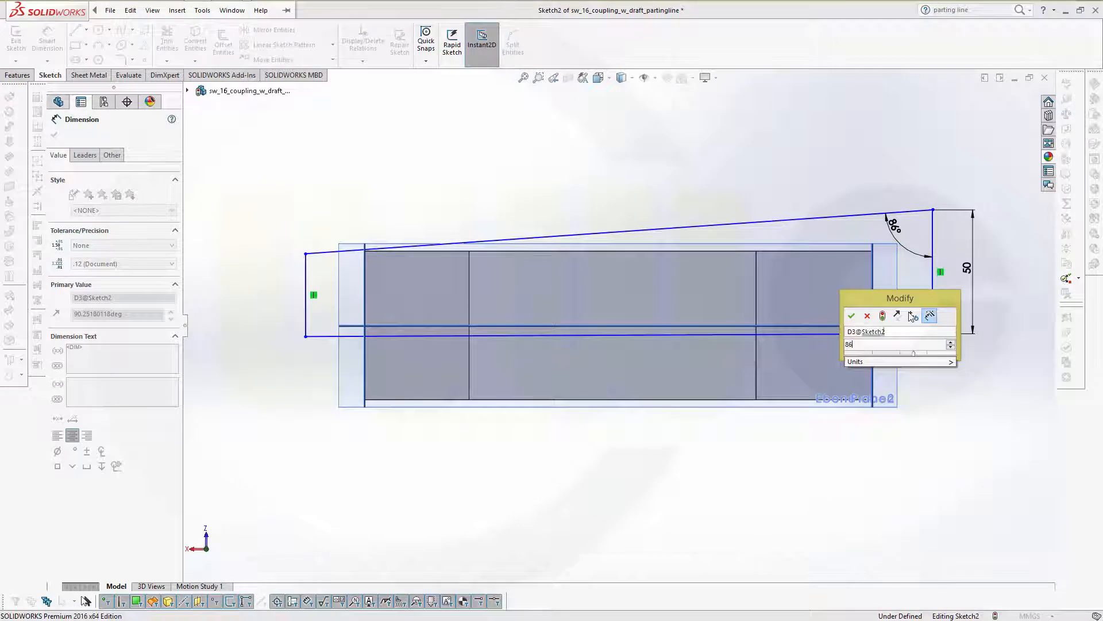
key("Return")
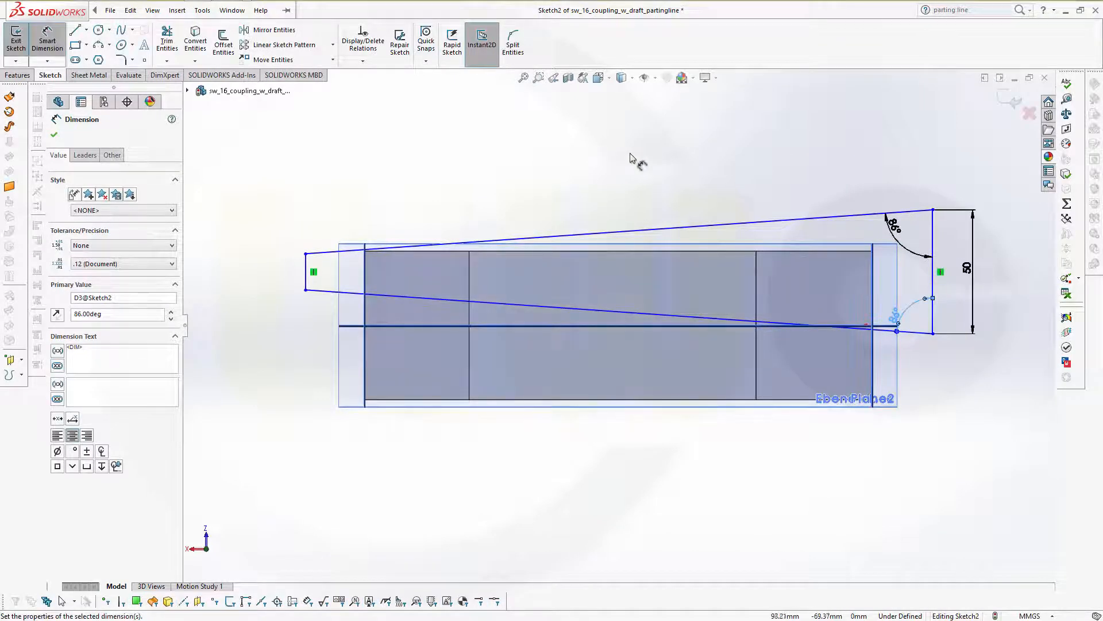
key("Escape")
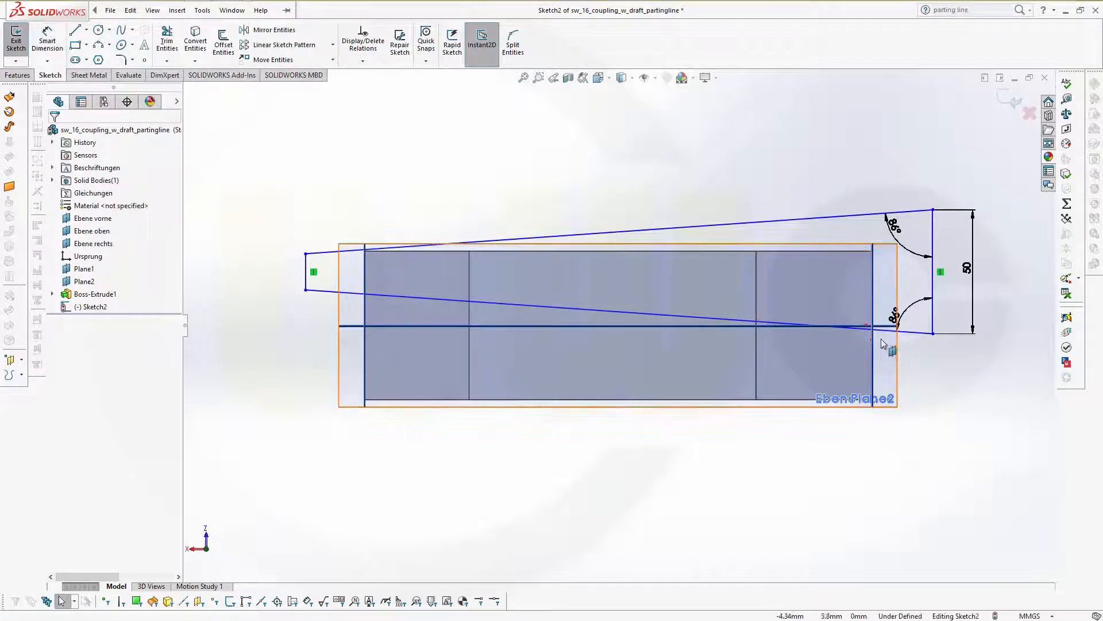
- Make the 50 mm line's midpoint coincident with the origin and the opposite end line collinear with Plane1, completing the sketch
left_click(932, 271, "ctrl")
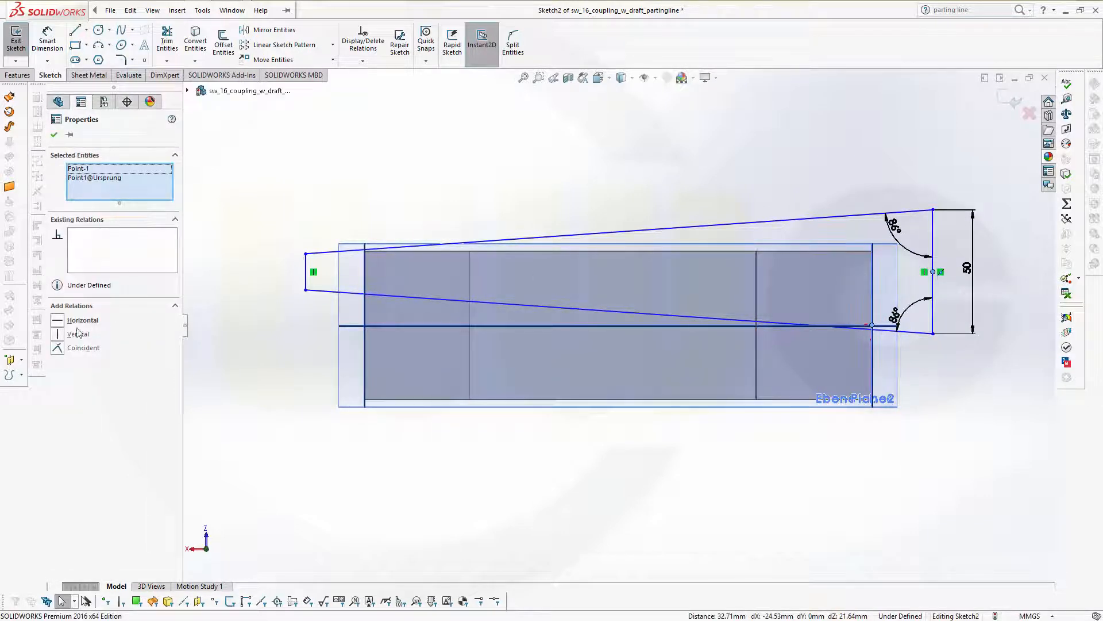
left_click(76, 348)
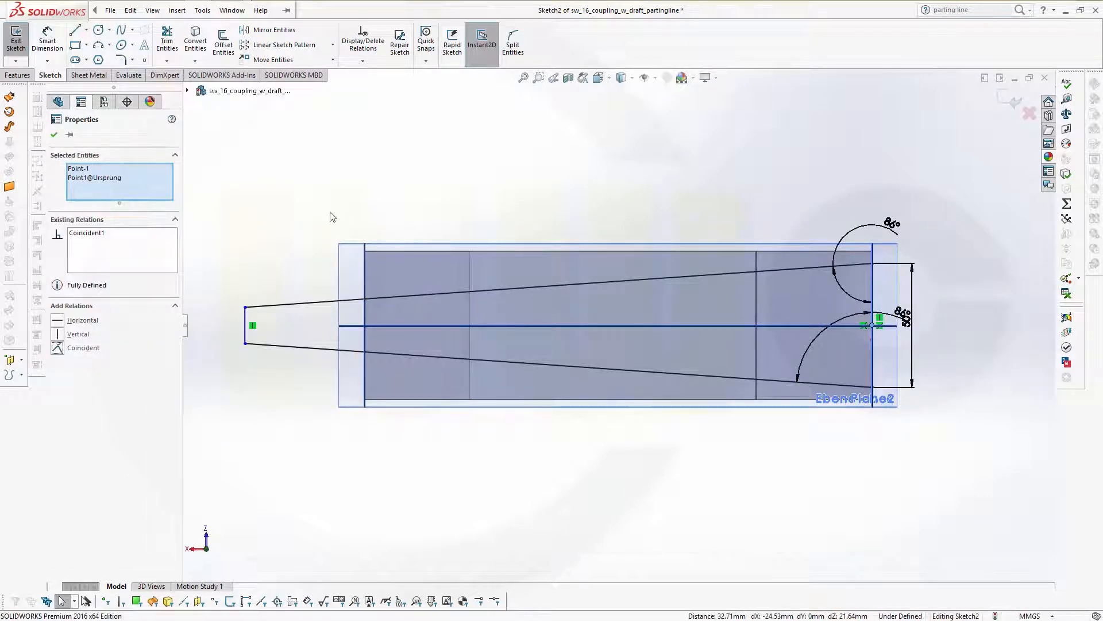
left_click(245, 333)
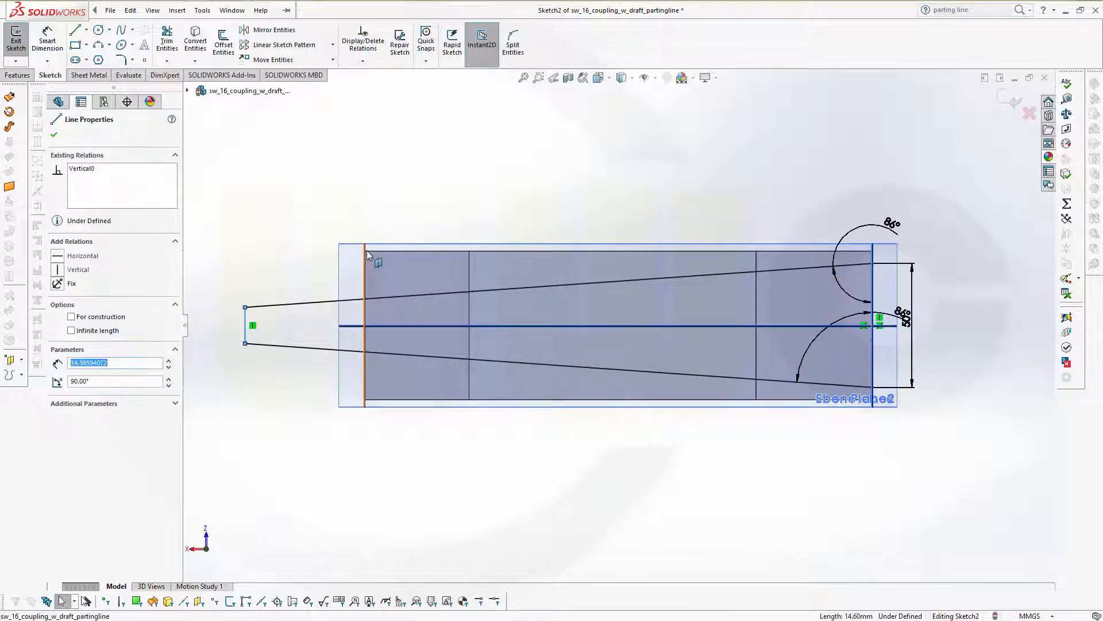
left_click(367, 255, "ctrl")
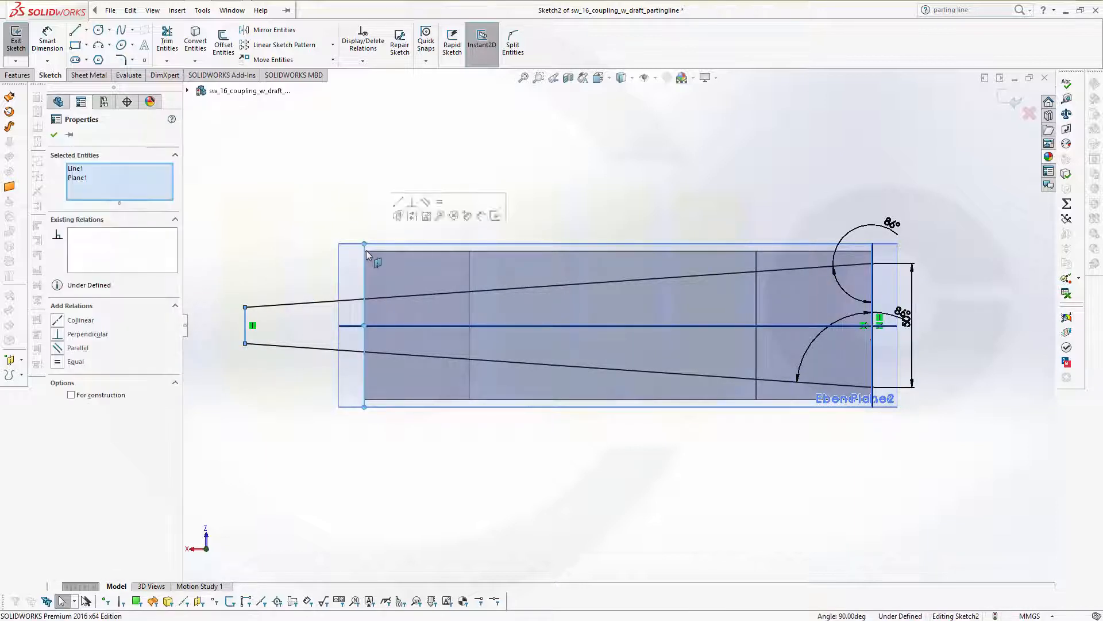
left_click(62, 321)
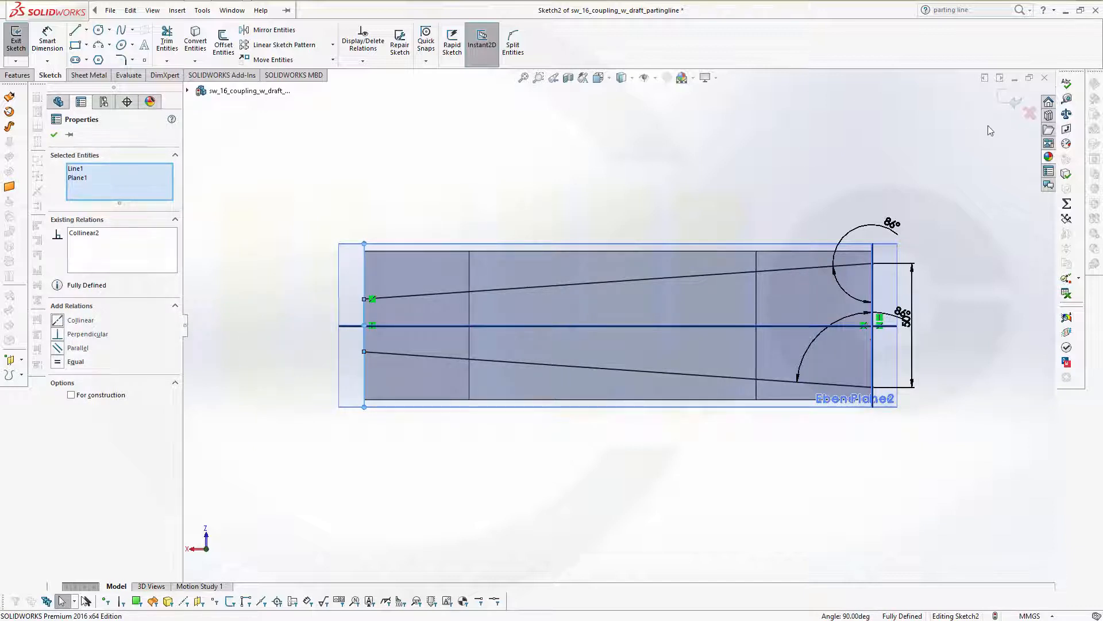
left_click(1014, 113)
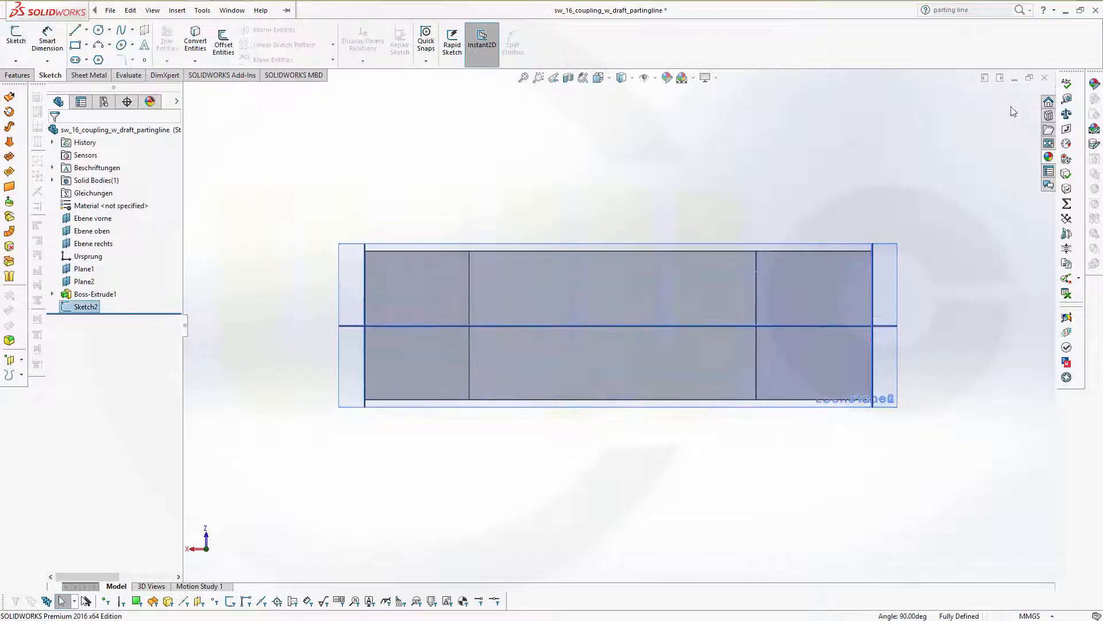
- Reopen the side outline sketch under Boss-Extrude1 to review its dimensions and relations, and leave it
middle_click_drag(627, 235, 437, 300)
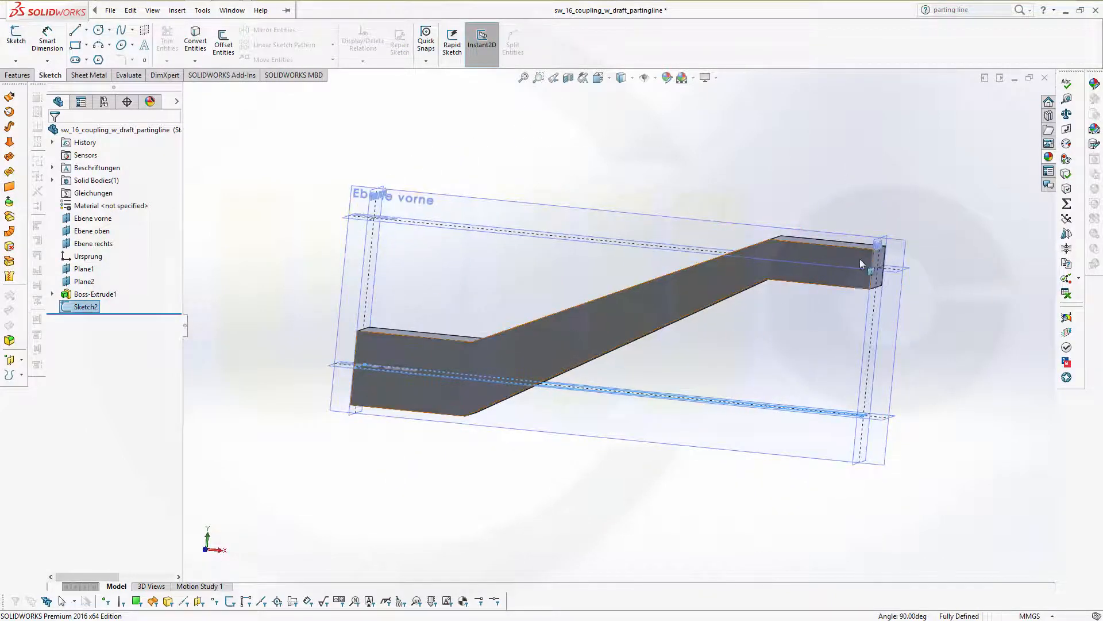
middle_click_drag(826, 204, 833, 201)
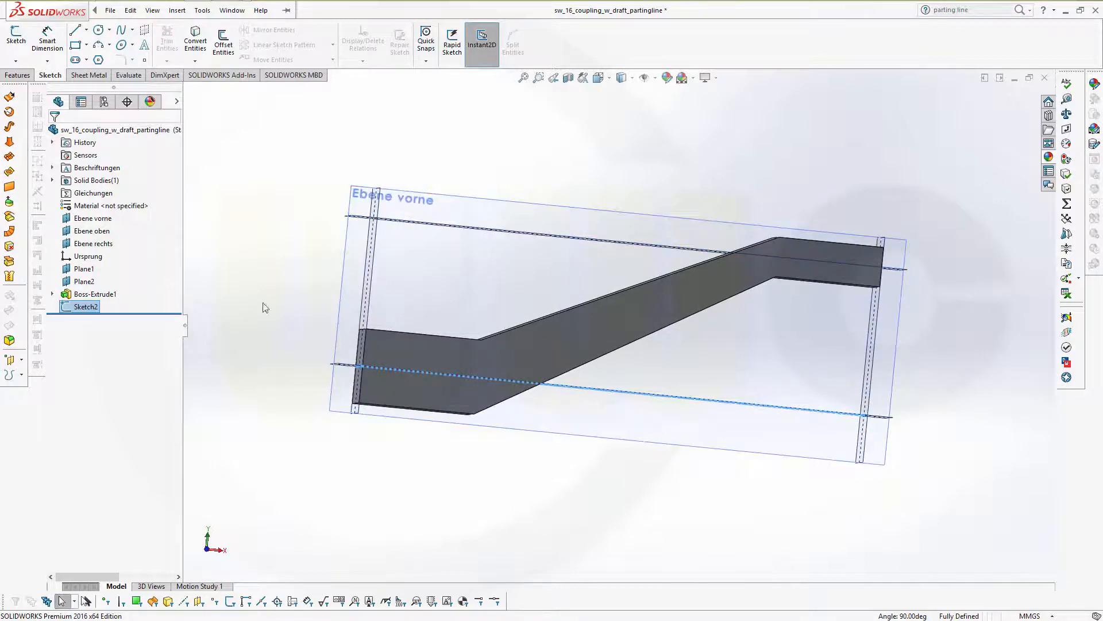
left_click(52, 294)
left_click(90, 308)
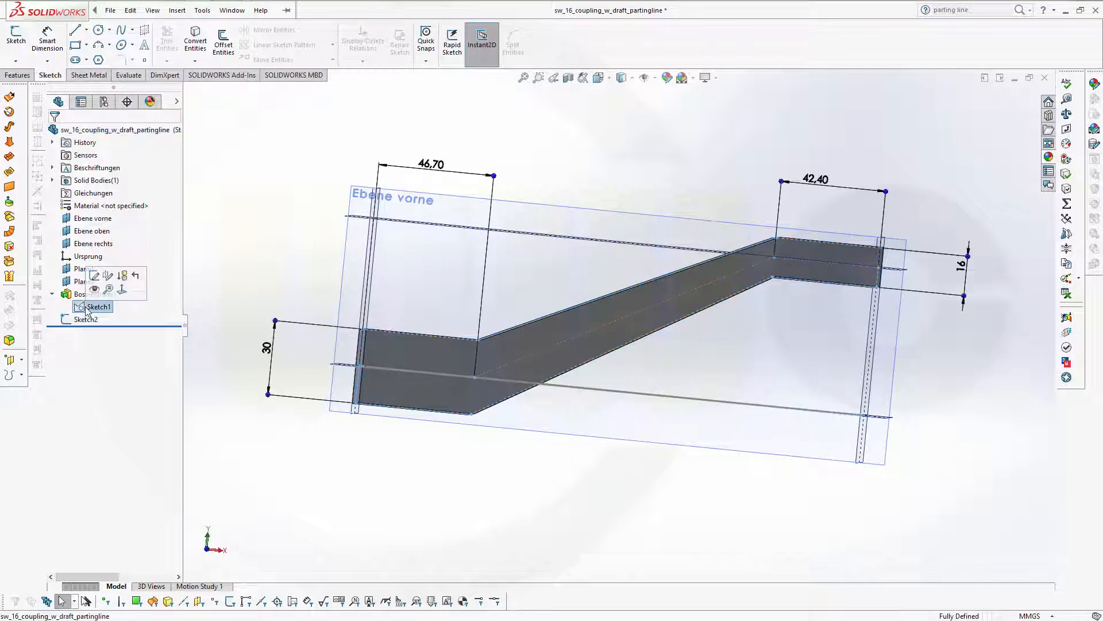
left_click(94, 277)
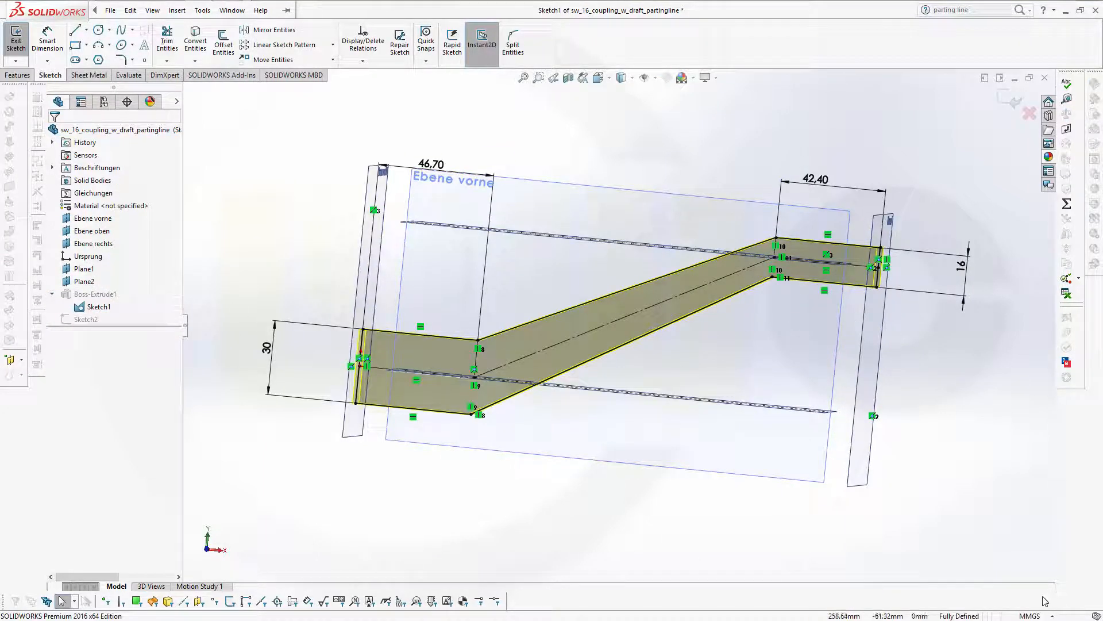
left_click(1012, 100)
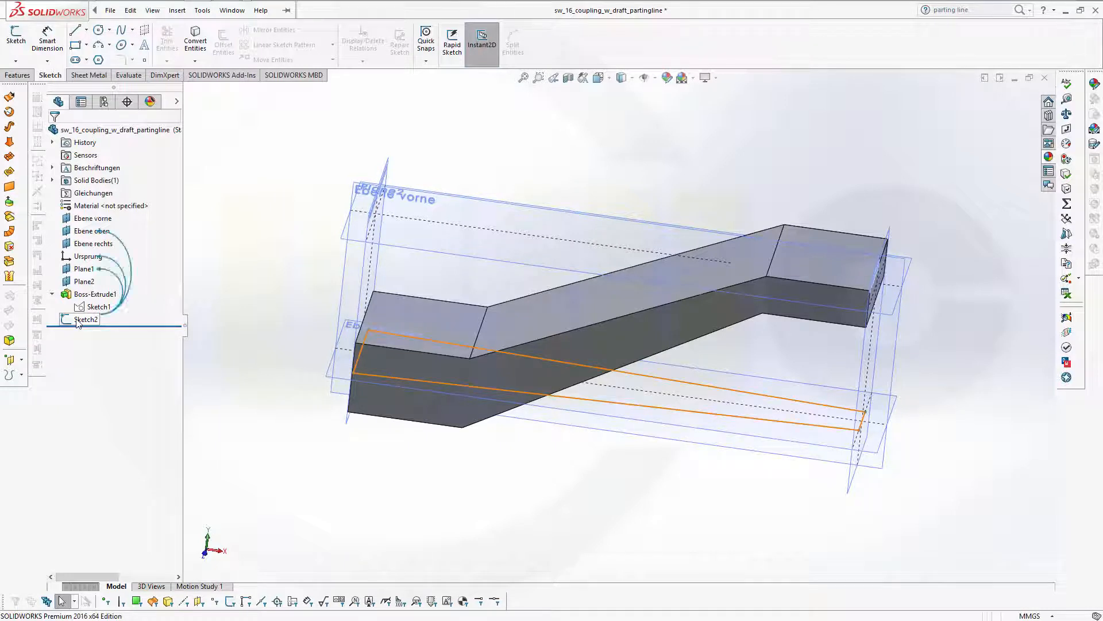
- Cut-extrude the tapered plan sketch Through All - Both with the side to cut flipped, keeping only the material inside the outline
left_click(81, 320)
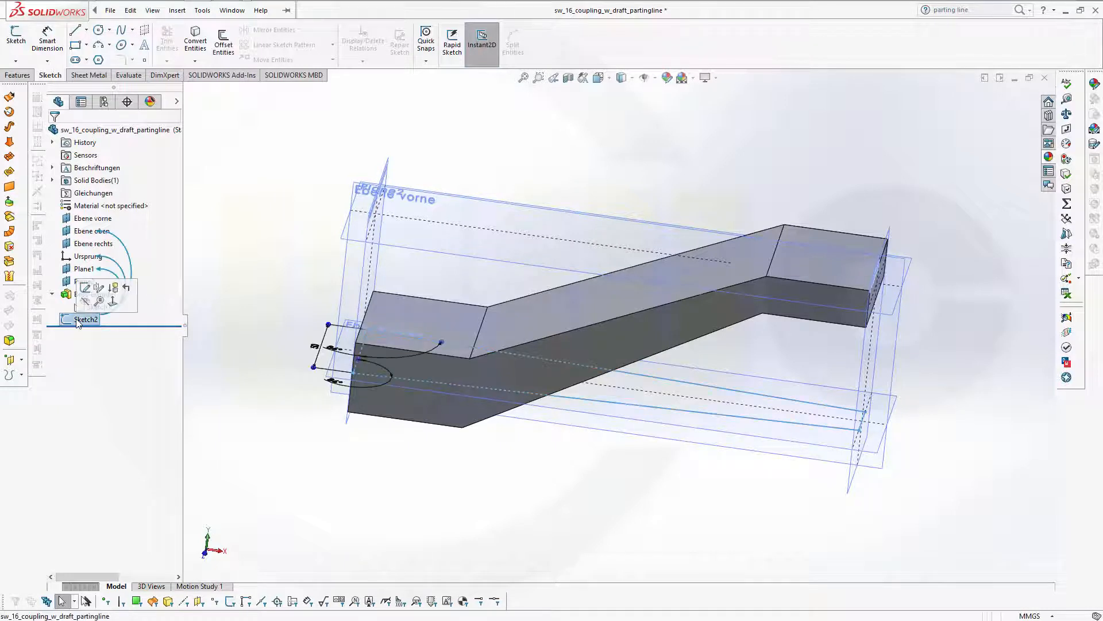
left_click(18, 75)
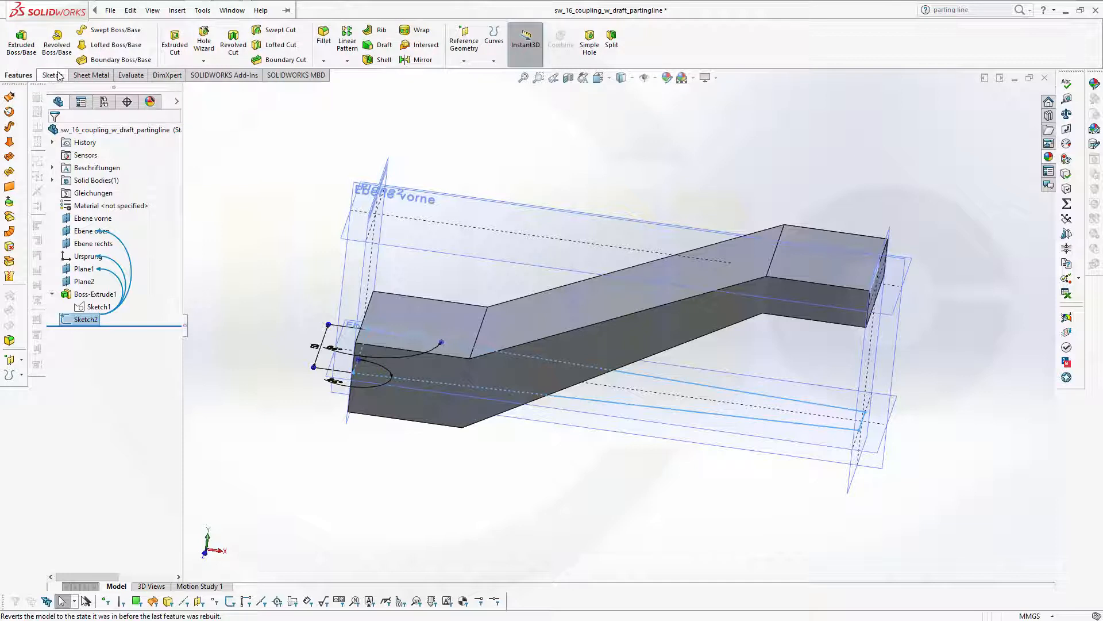
left_click(176, 46)
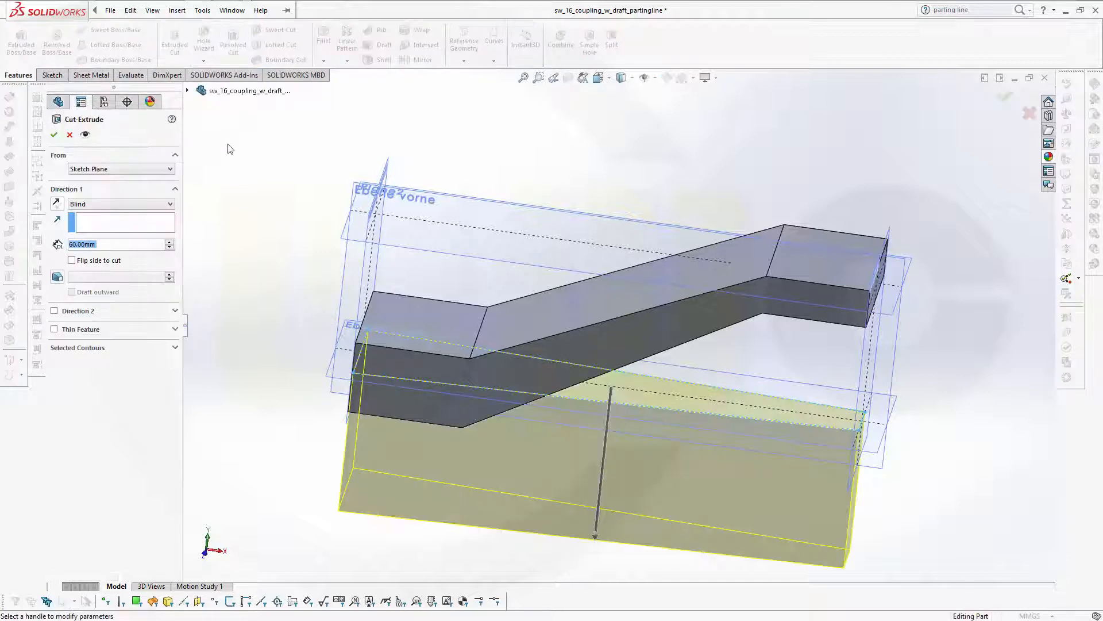
left_click(172, 204)
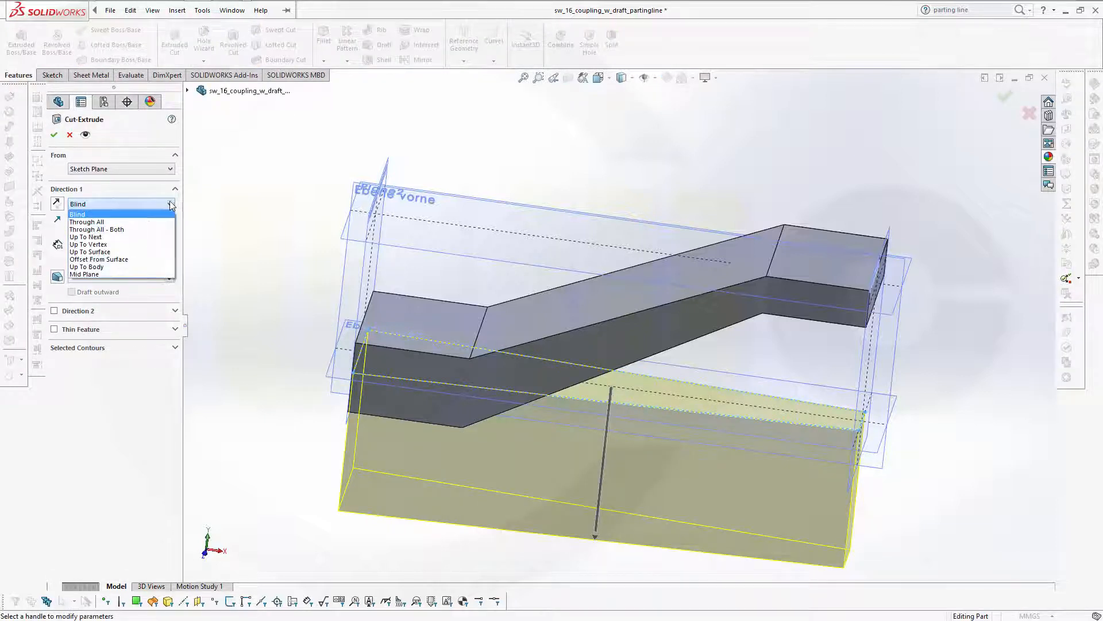
left_click(126, 233)
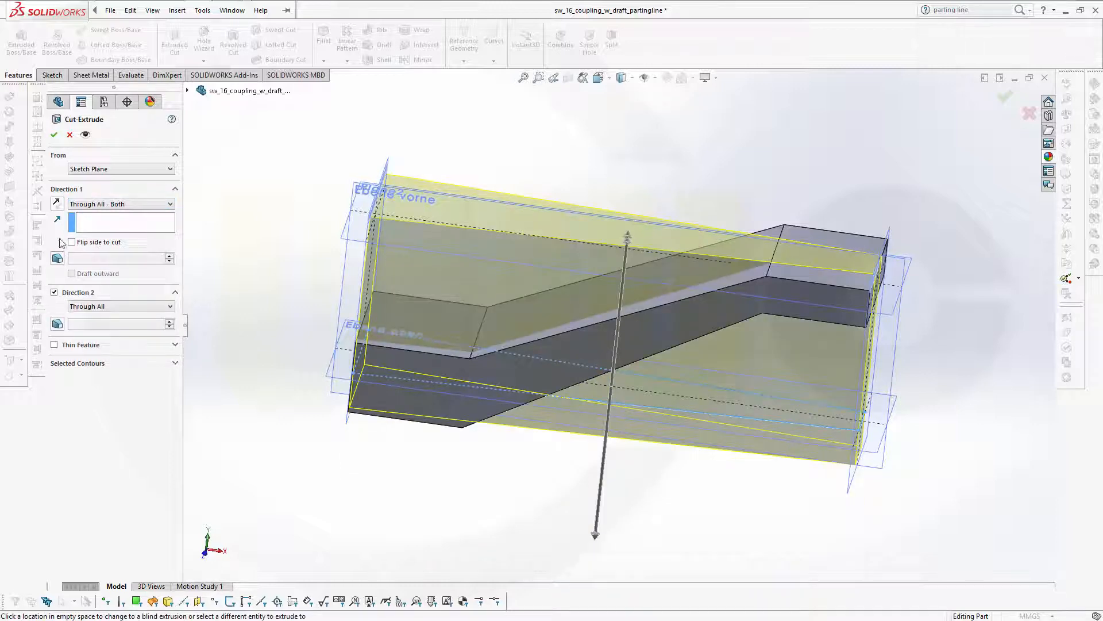
middle_click_drag(222, 302, 182, 283)
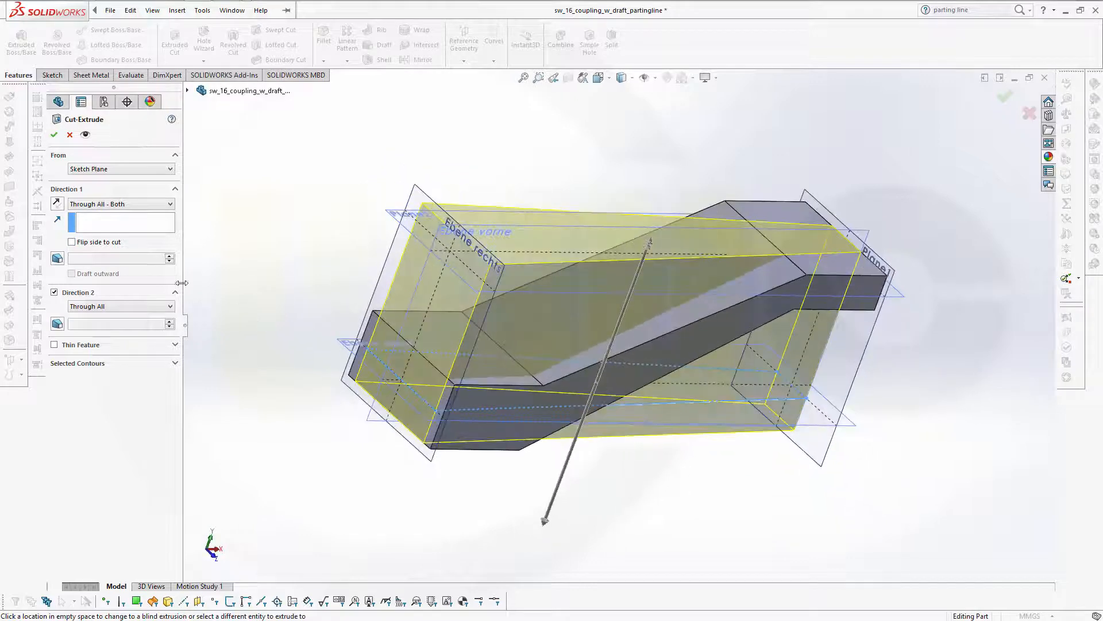
left_click(71, 242)
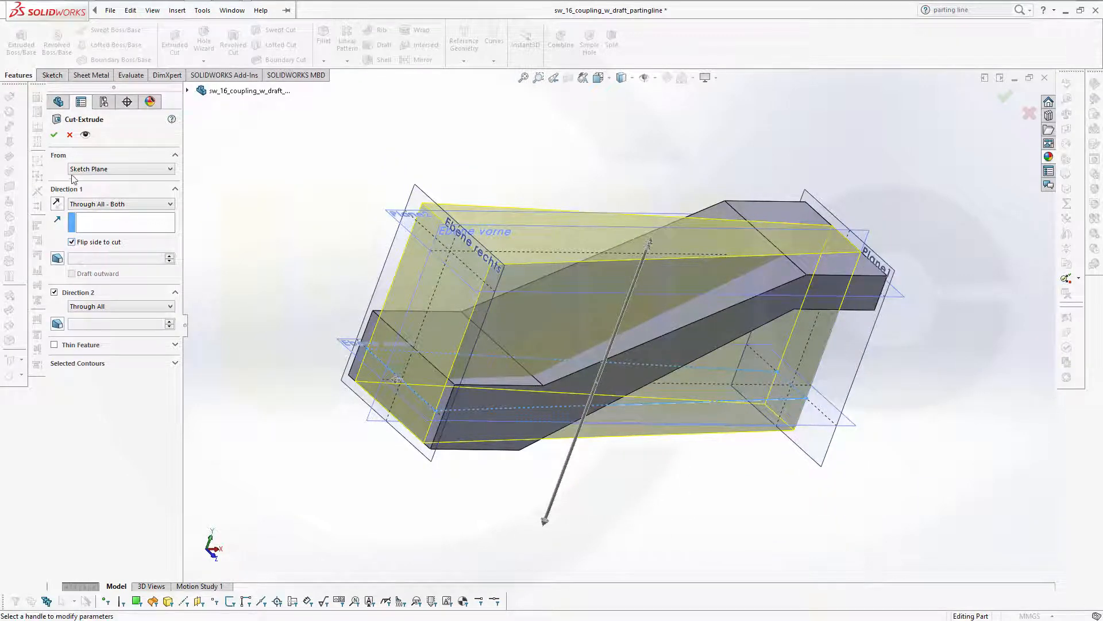
left_click(54, 134)
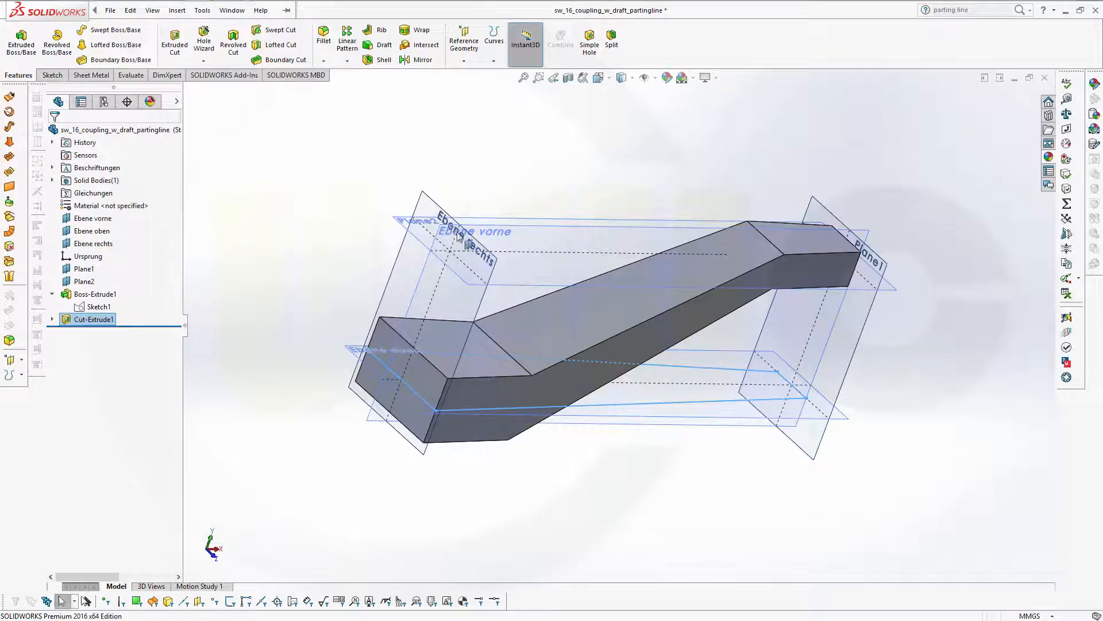
- Fillet the inner edges of both bends, on top at the thick end and underneath at the thin end, with a 10 mm radius
middle_click_drag(642, 182, 506, 138)
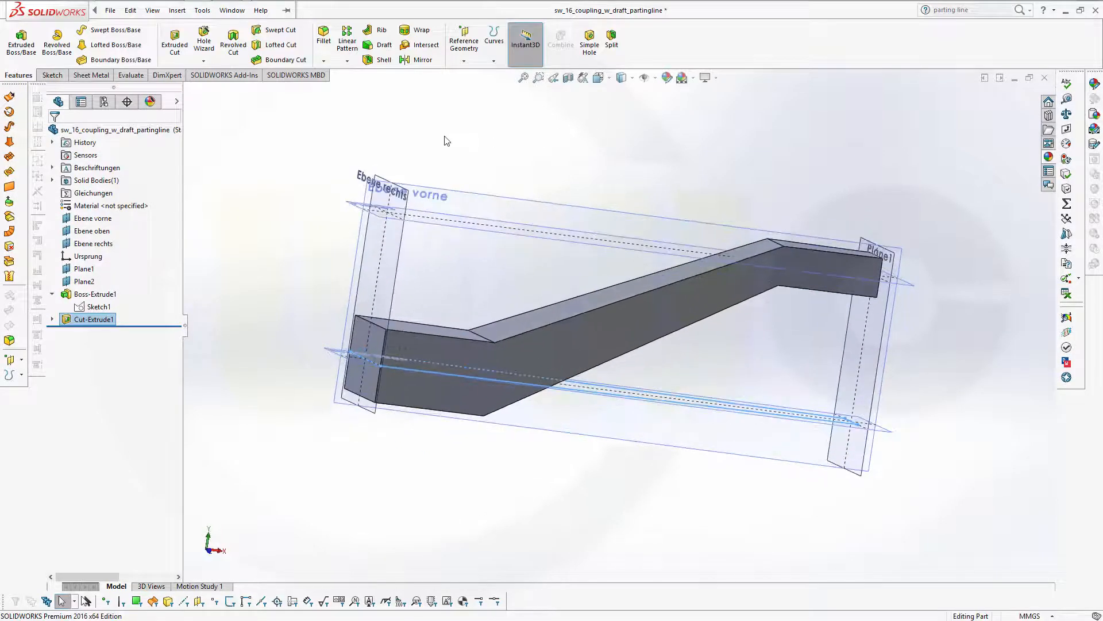
middle_click_drag(418, 164, 622, 253)
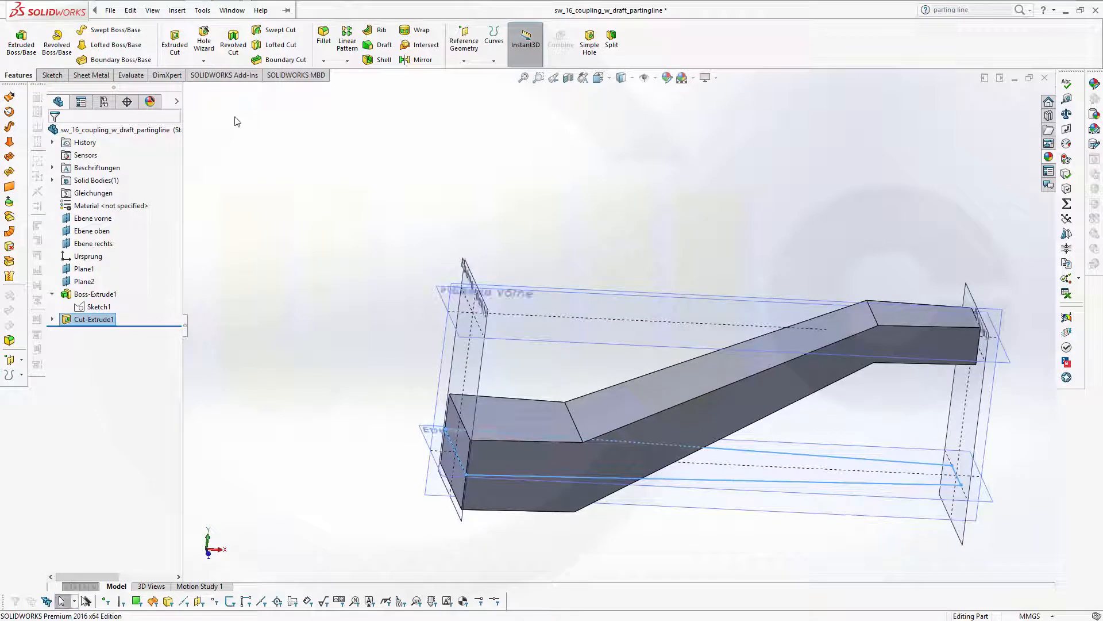
left_click(324, 36)
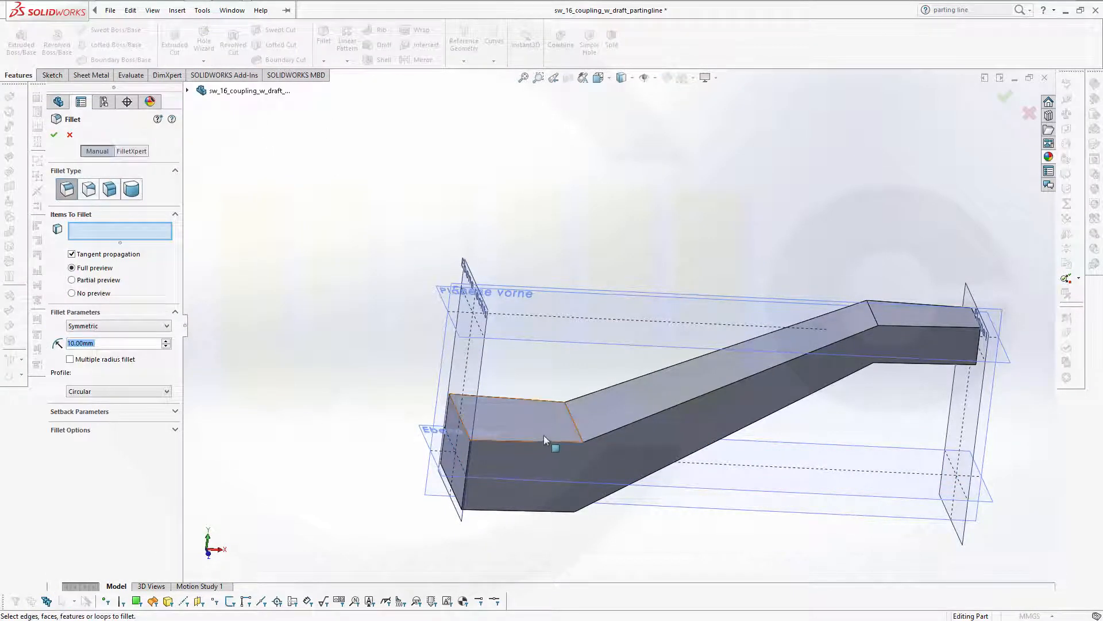
left_click(574, 423)
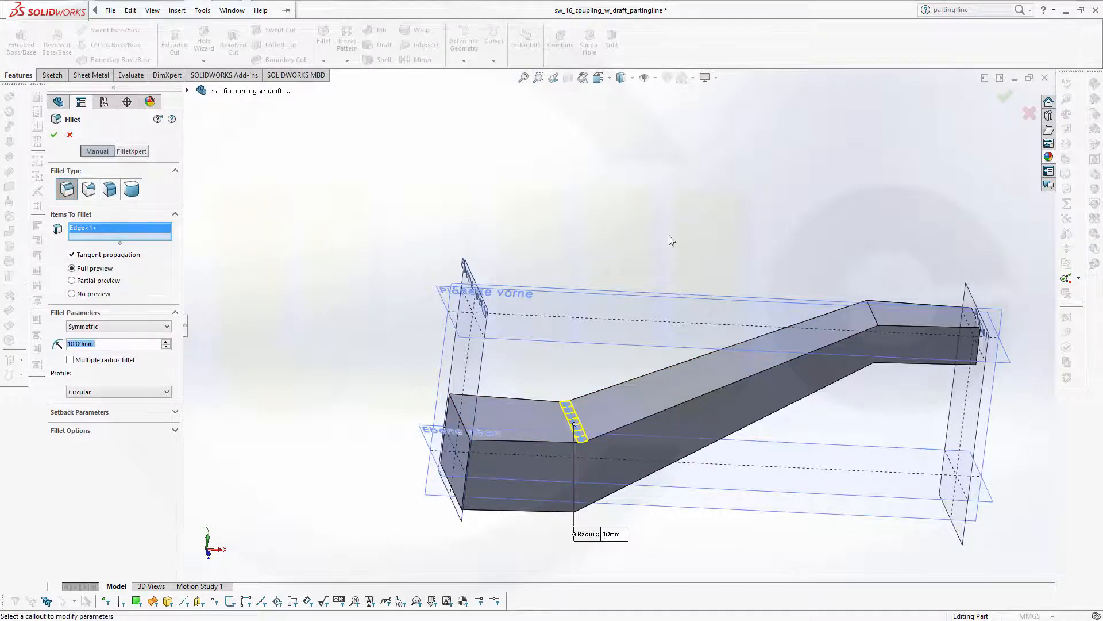
middle_click_drag(671, 240, 660, 151)
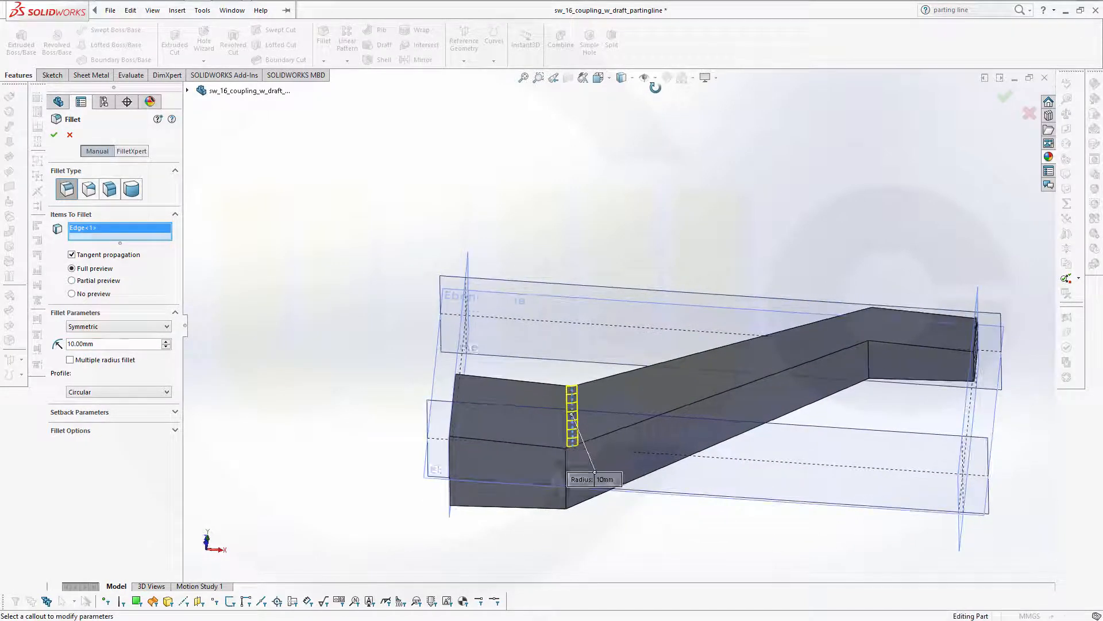
left_click(869, 363)
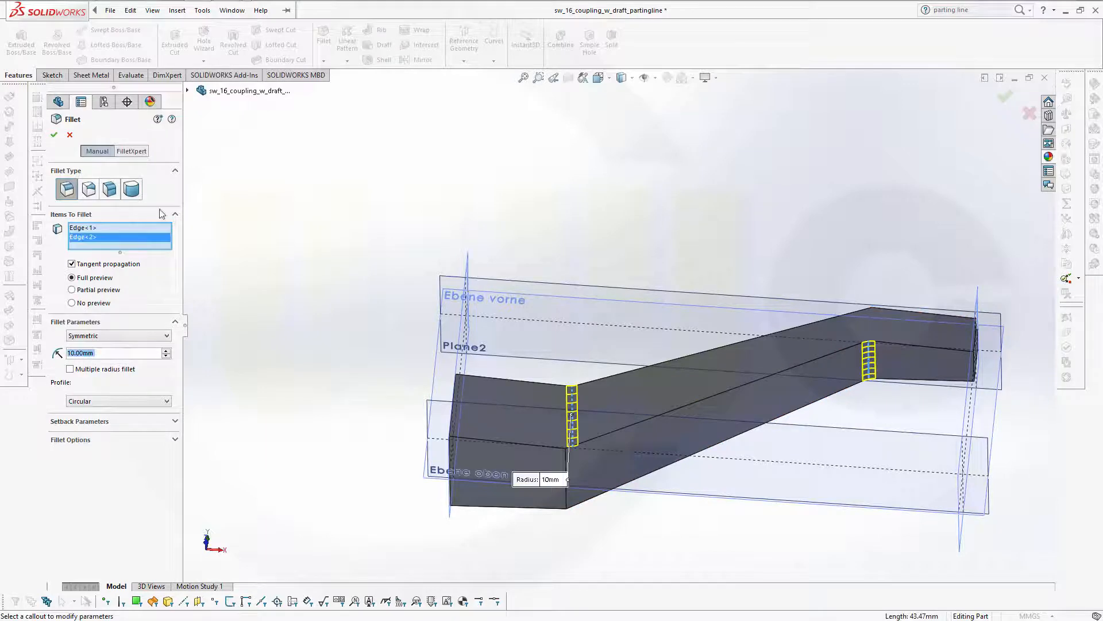
left_click(55, 136)
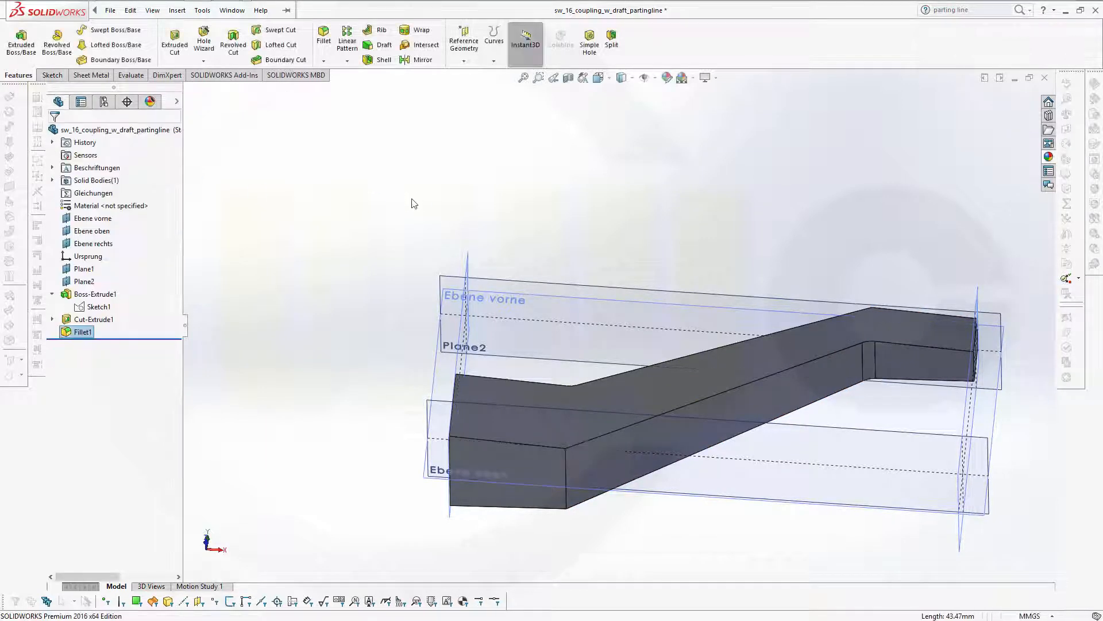
- Fillet the outer underside edge of the bend at the thick end with a 40 mm radius
key("Return")
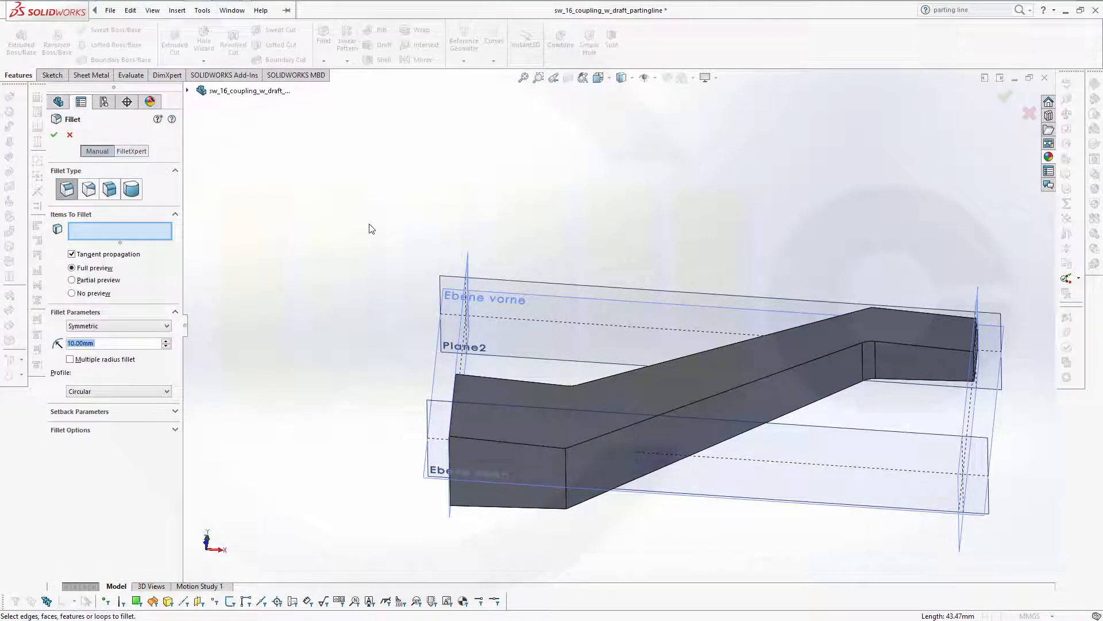
middle_click_drag(339, 238, 290, 282)
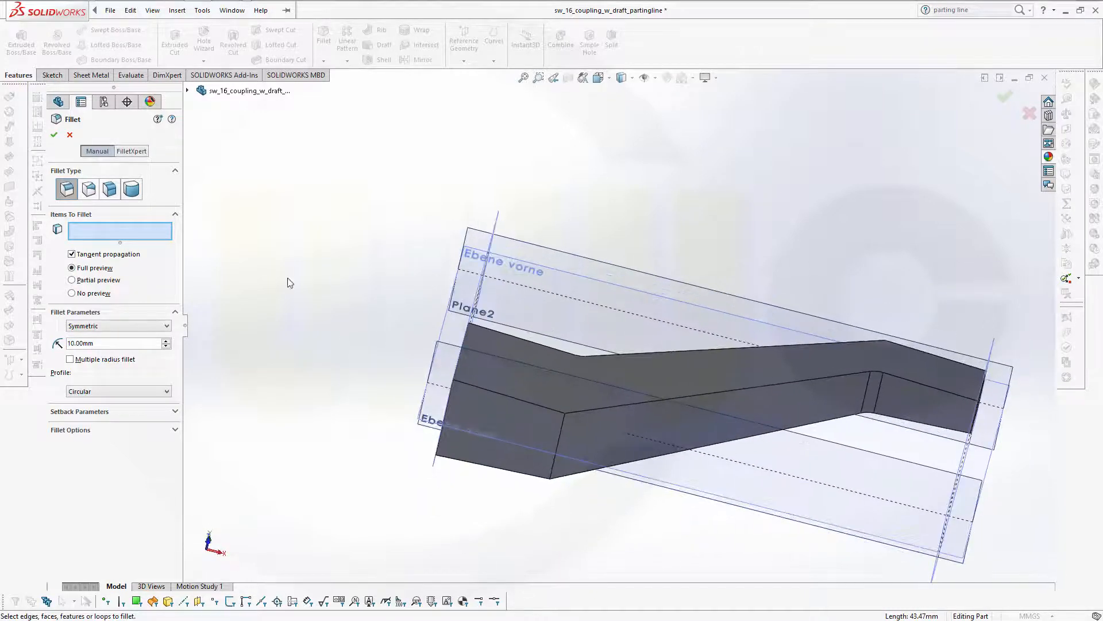
left_click(560, 440)
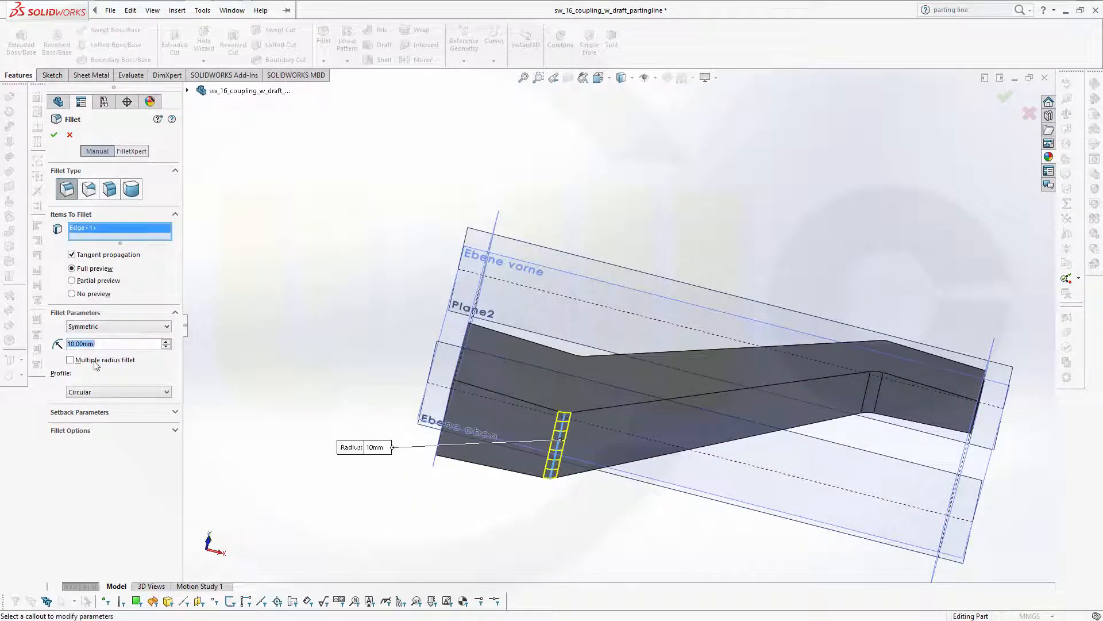
type("40")
key("Return")
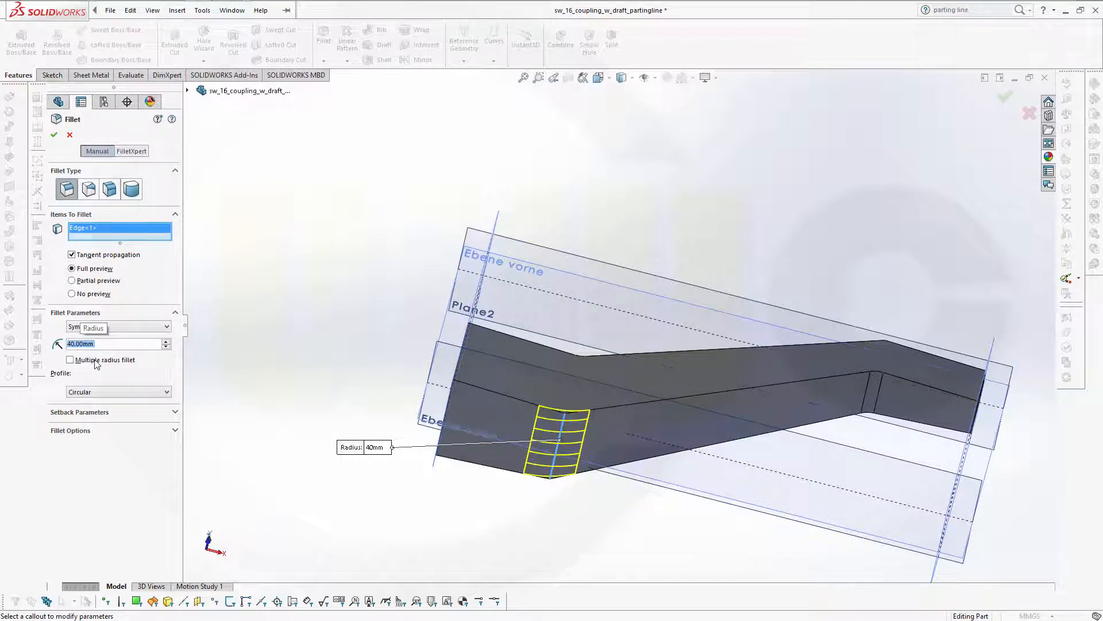
left_click(54, 135)
- Fillet the outer top edge of the bend at the thin end with a 26 mm radius
middle_click_drag(482, 142, 486, 384)
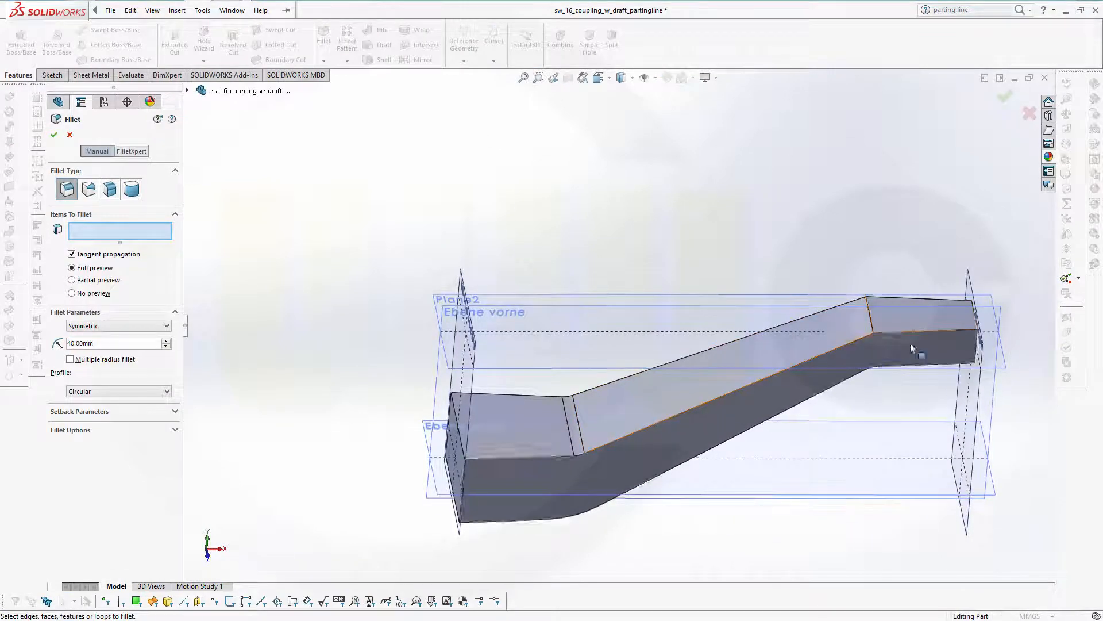
left_click(871, 323)
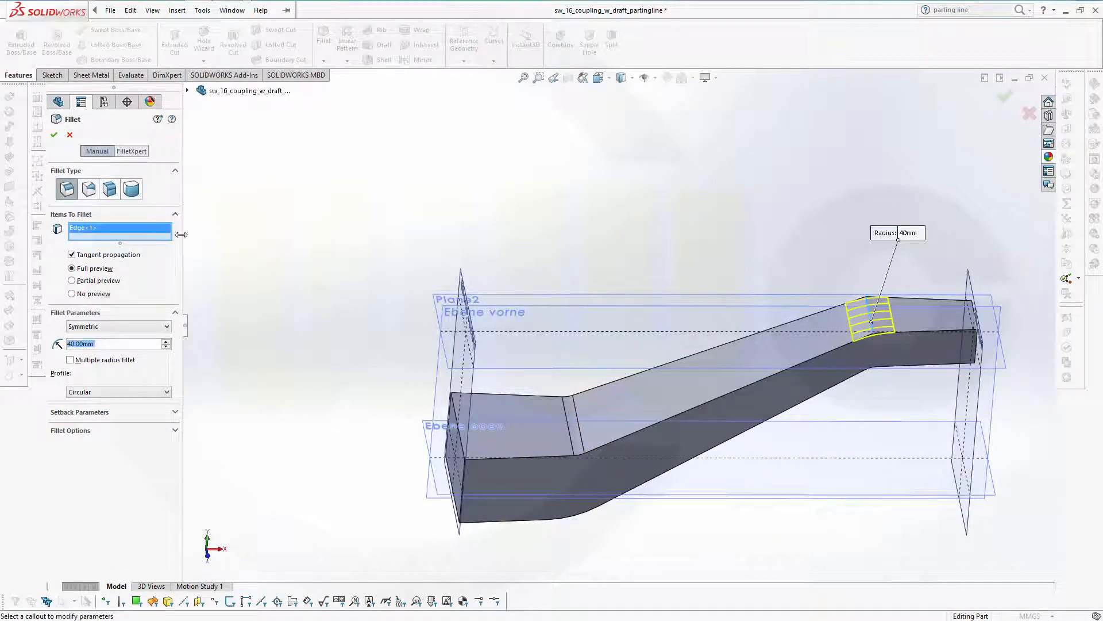
type("26")
key("Return")
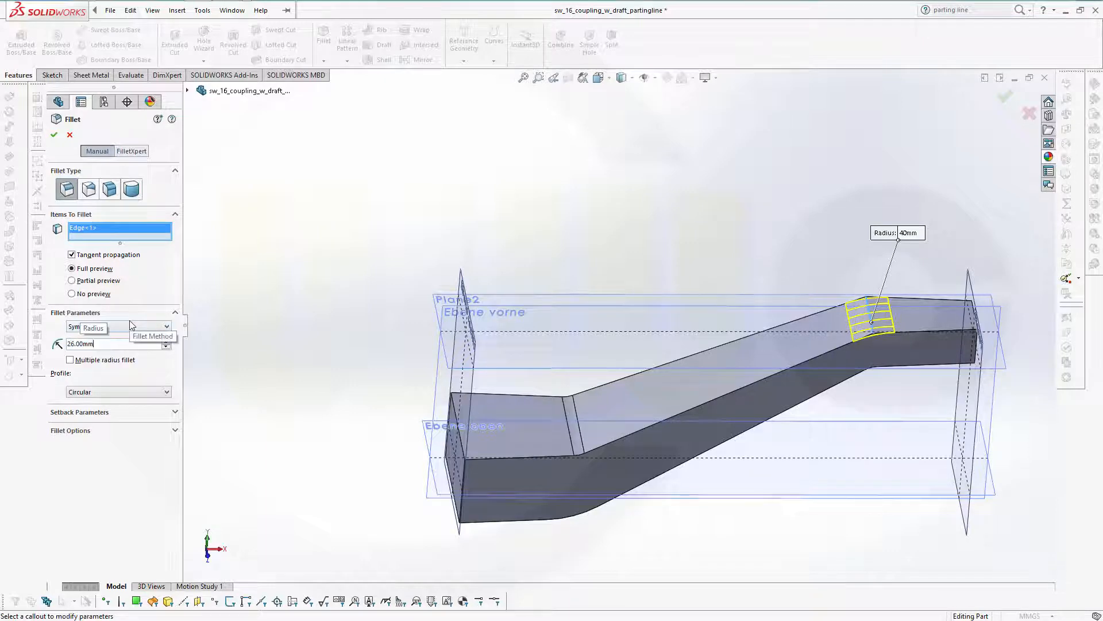
left_click(54, 135)
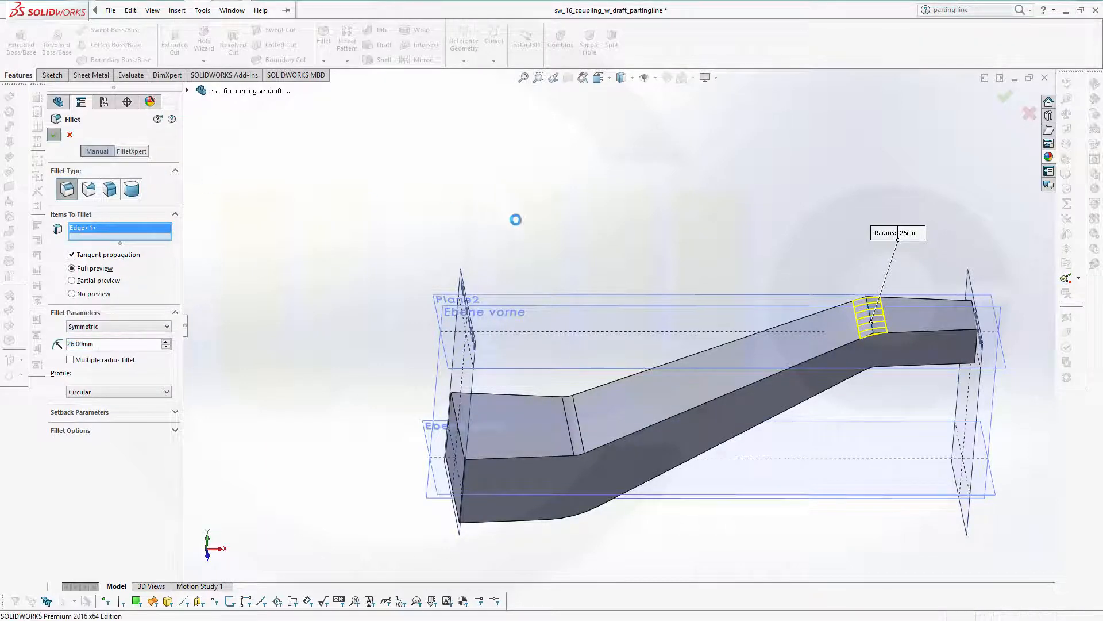
mouse_move(643, 257)
middle_mouse_down()
mouse_move(632, 199)
mouse_move(643, 173)
mouse_move(748, 216)
mouse_move(662, 219)
mouse_move(601, 195)
mouse_move(646, 251)
middle_mouse_up()
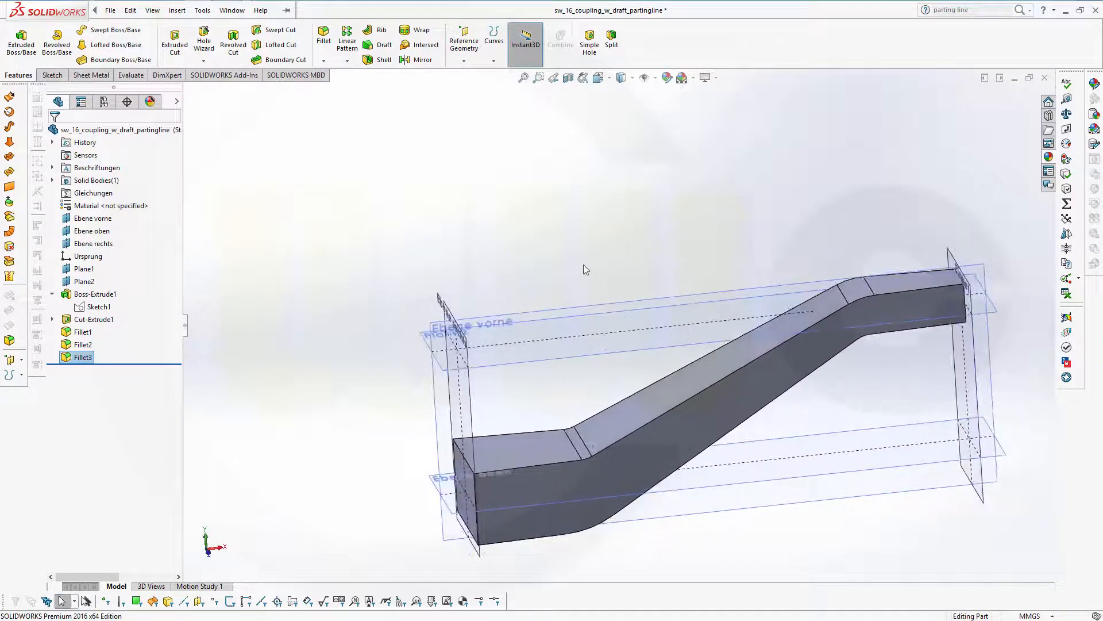
scroll(581, 267, "up", 2)
scroll(711, 483, "down", 4)
scroll(711, 482, "up", 2)
middle_click_drag(725, 569, 707, 516)
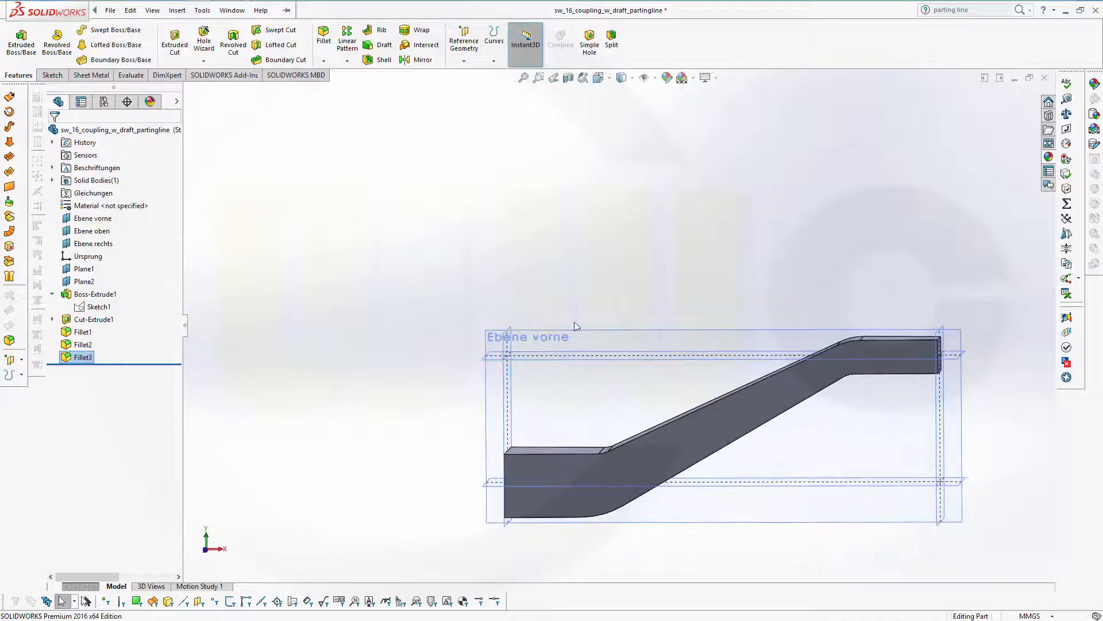
left_click(494, 62)
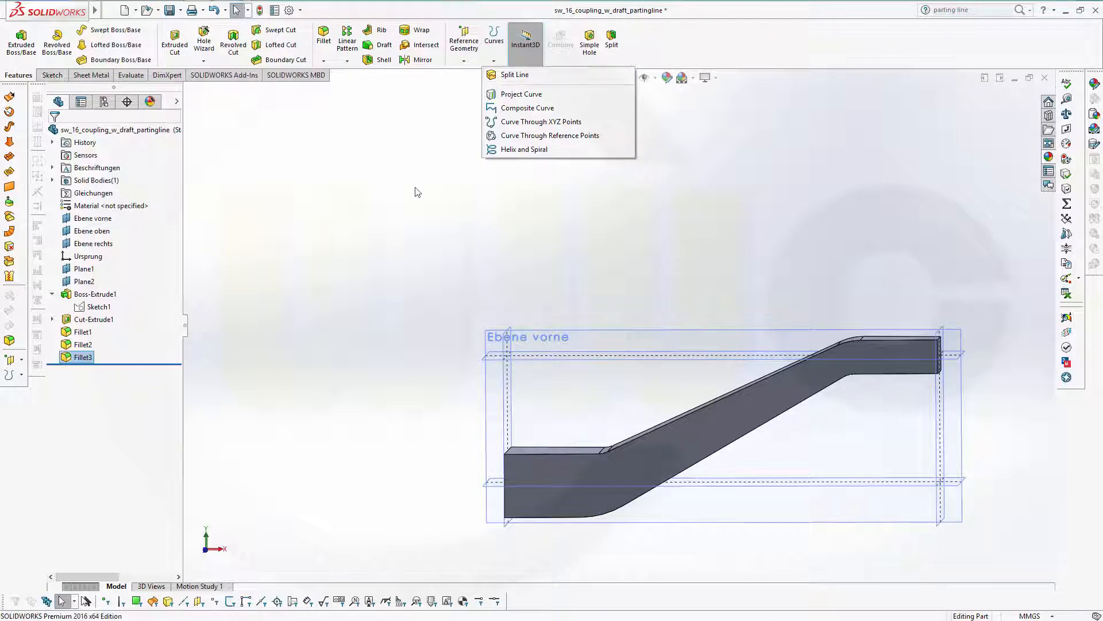
left_click(509, 75)
middle_click_drag(492, 251, 562, 285)
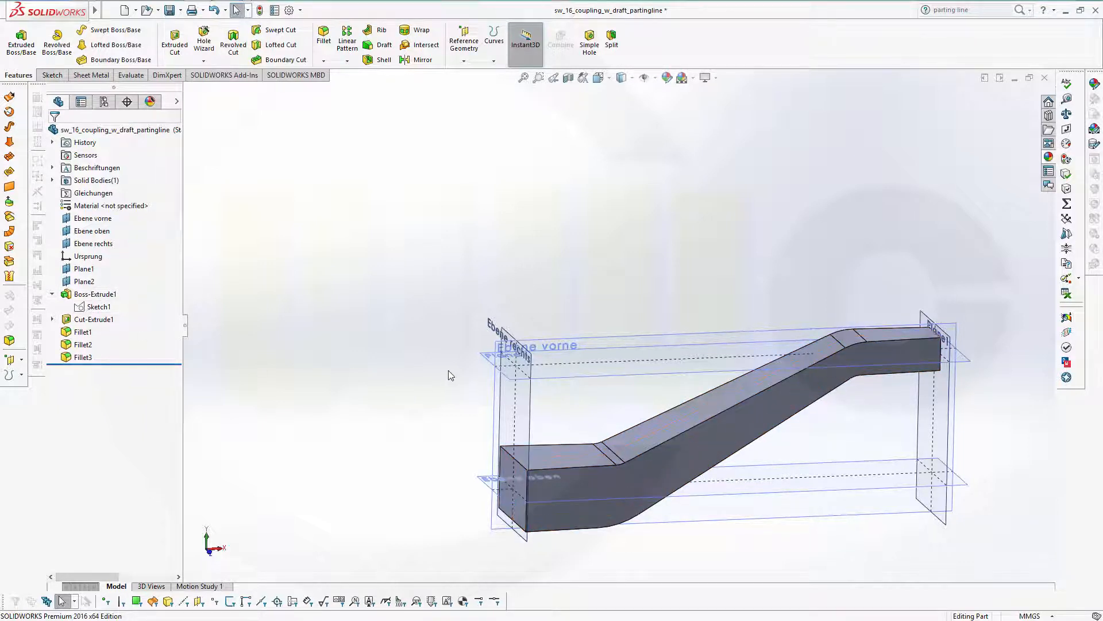
middle_click_drag(449, 371, 412, 362)
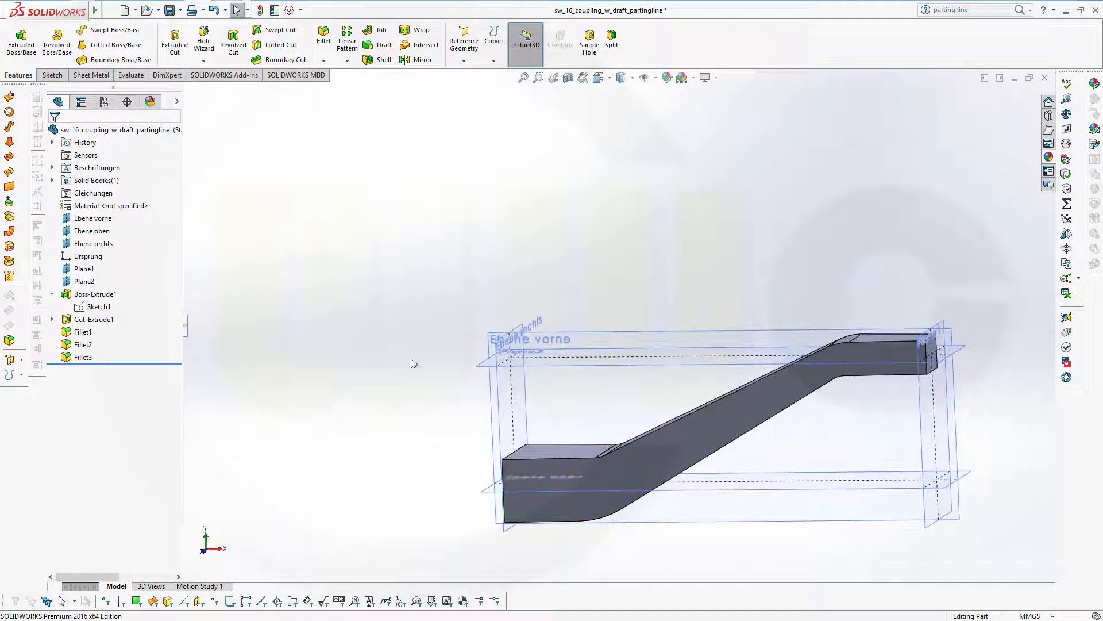
middle_click_drag(591, 382, 635, 406)
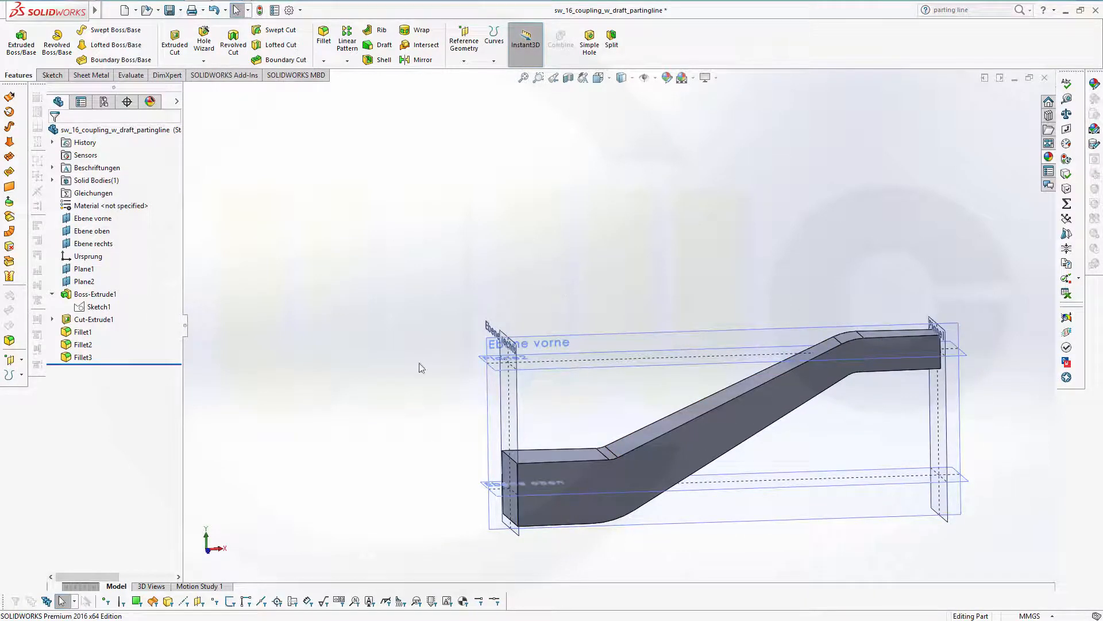
middle_click_drag(422, 367, 360, 391)
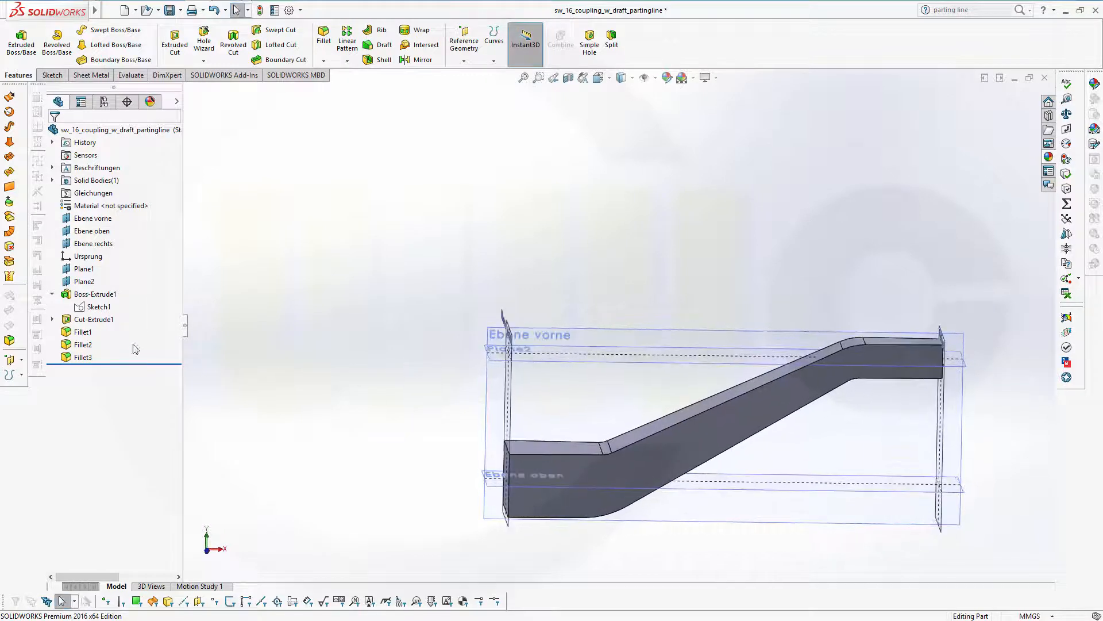
- Duplicate the side outline sketch under Boss-Extrude1 as a separate sketch and open the copy for editing
left_click(87, 310)
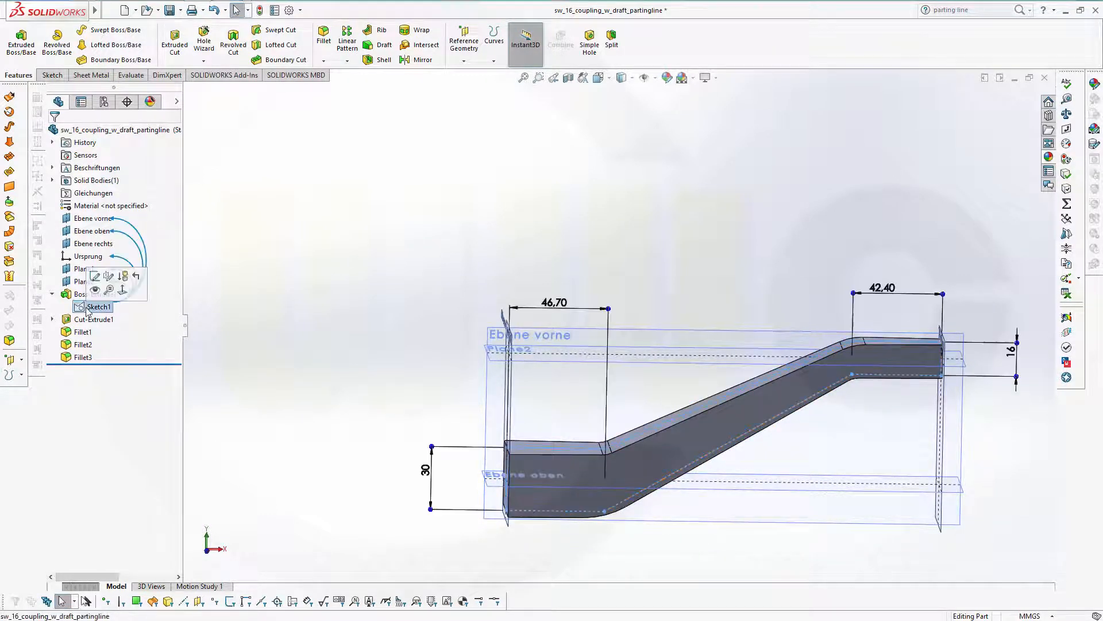
left_click(277, 241)
key("ctrl+v")
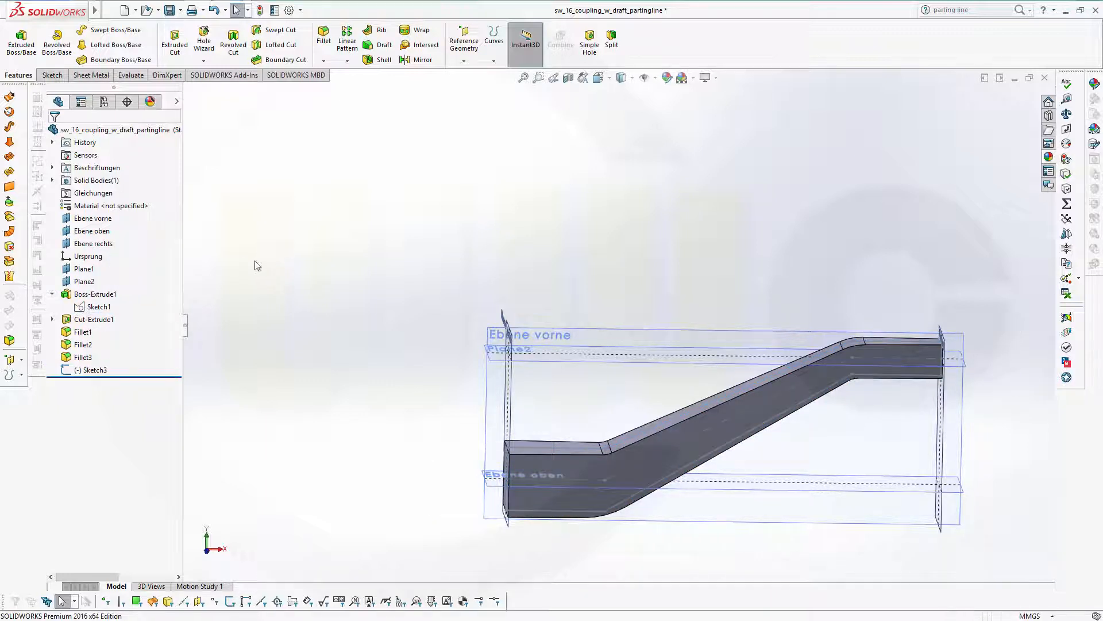
left_click(67, 374)
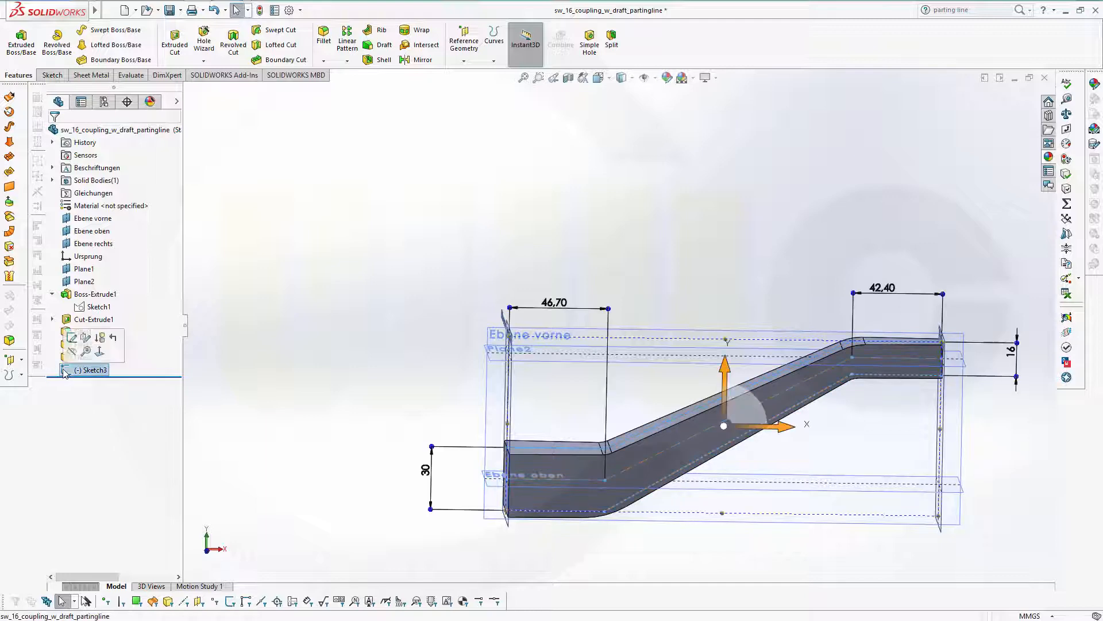
left_click(72, 338)
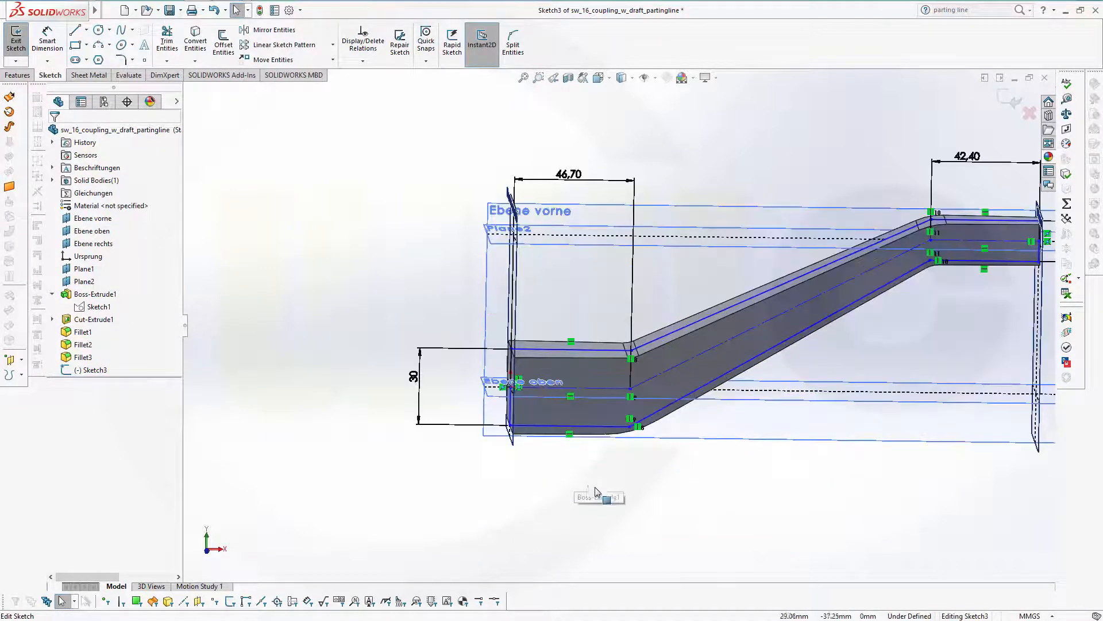
scroll(889, 180, "down", 1)
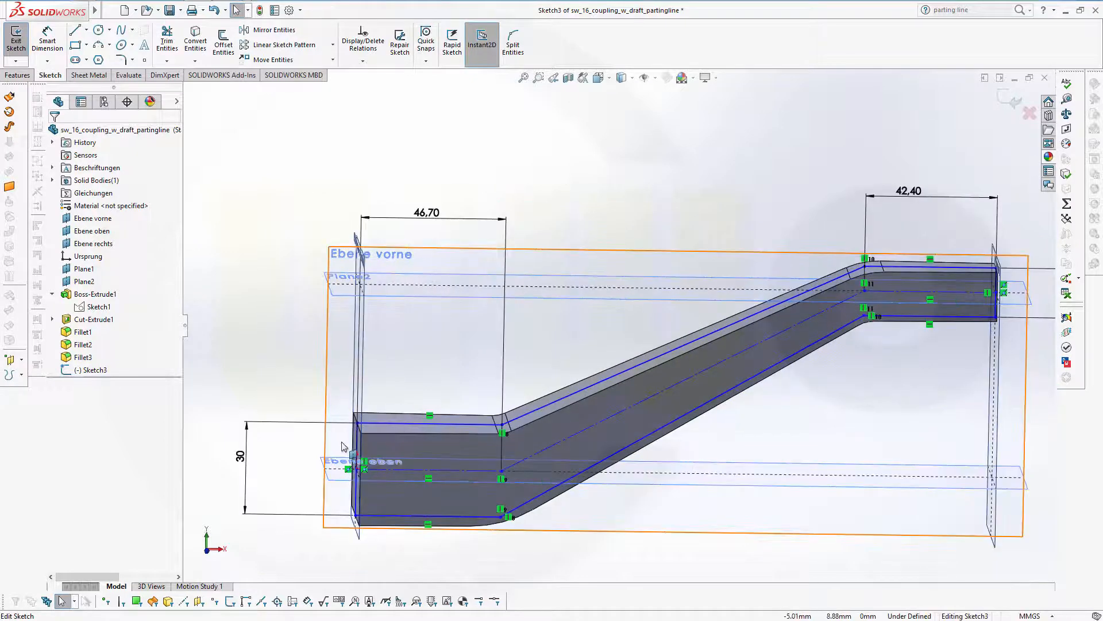
- Pull both end lines of the copied outline outward beyond the body's ends, and hide the solid body
left_click_drag(356, 448, 275, 448)
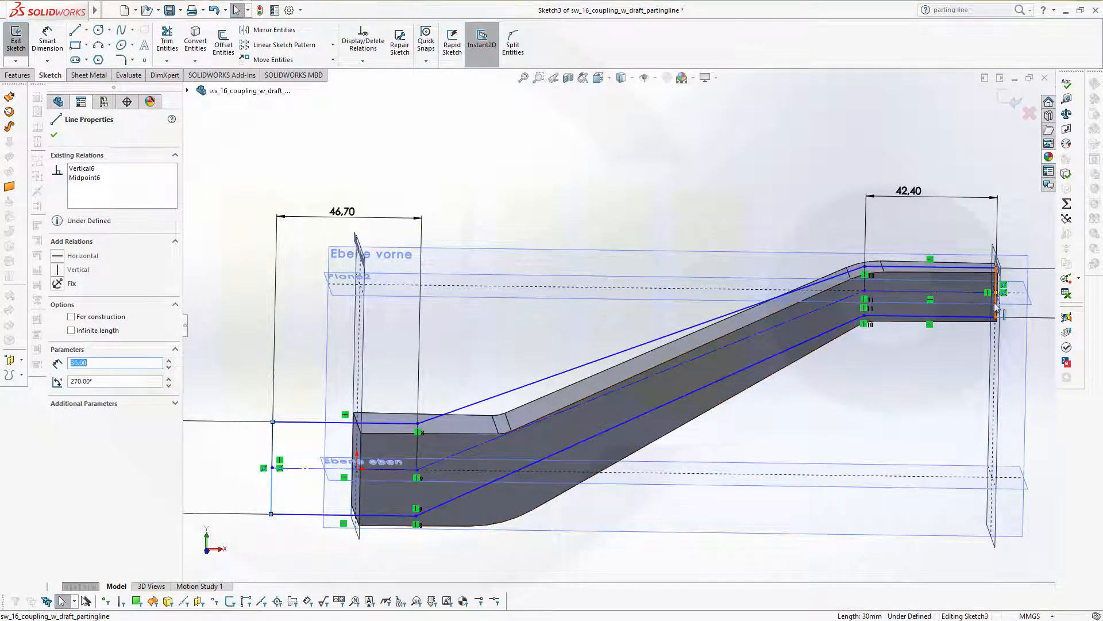
left_click_drag(997, 307, 1039, 307)
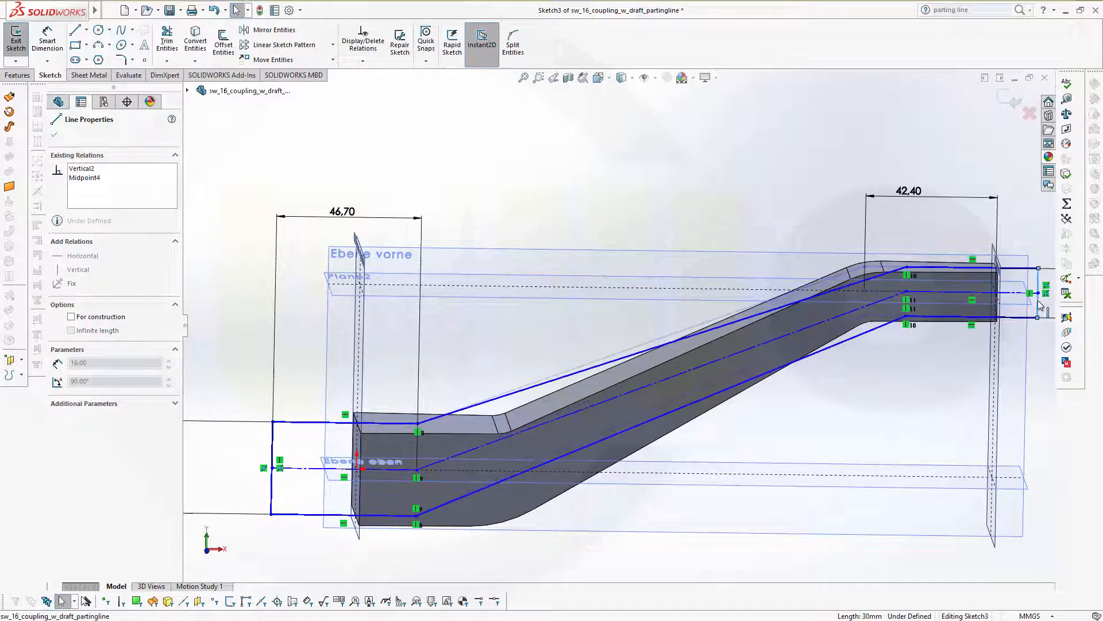
left_click(189, 91)
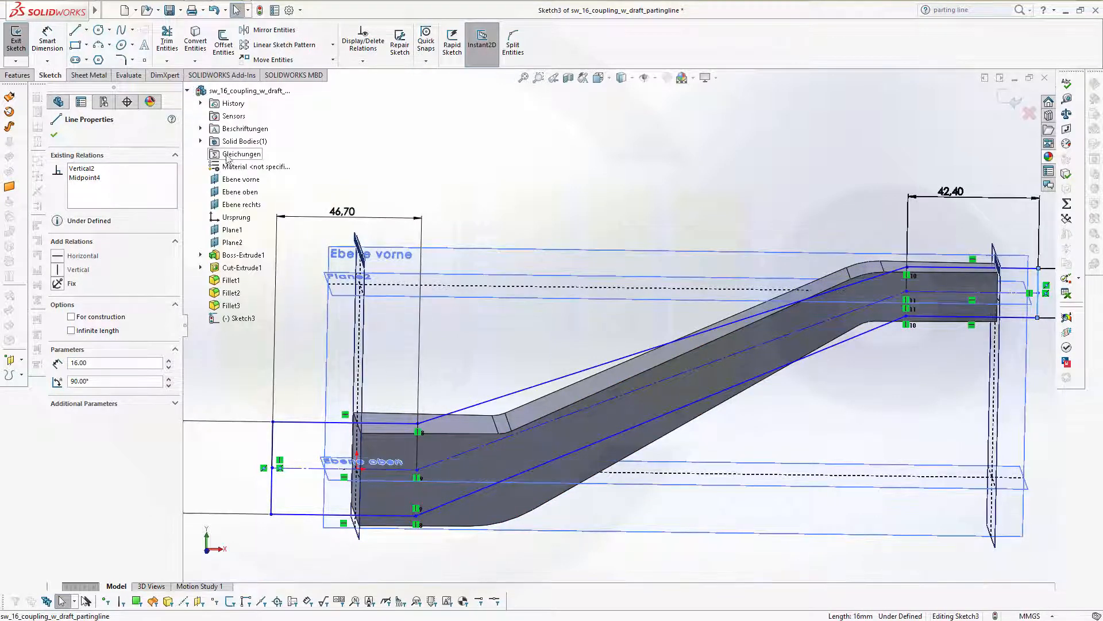
left_click(201, 141)
left_click(234, 157)
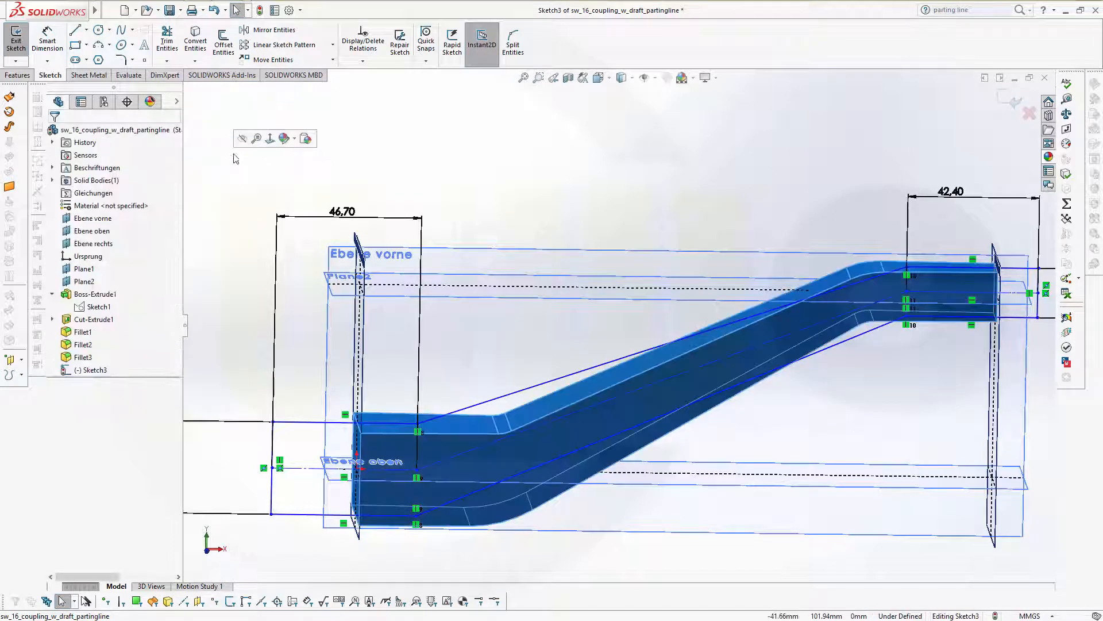
left_click(242, 137)
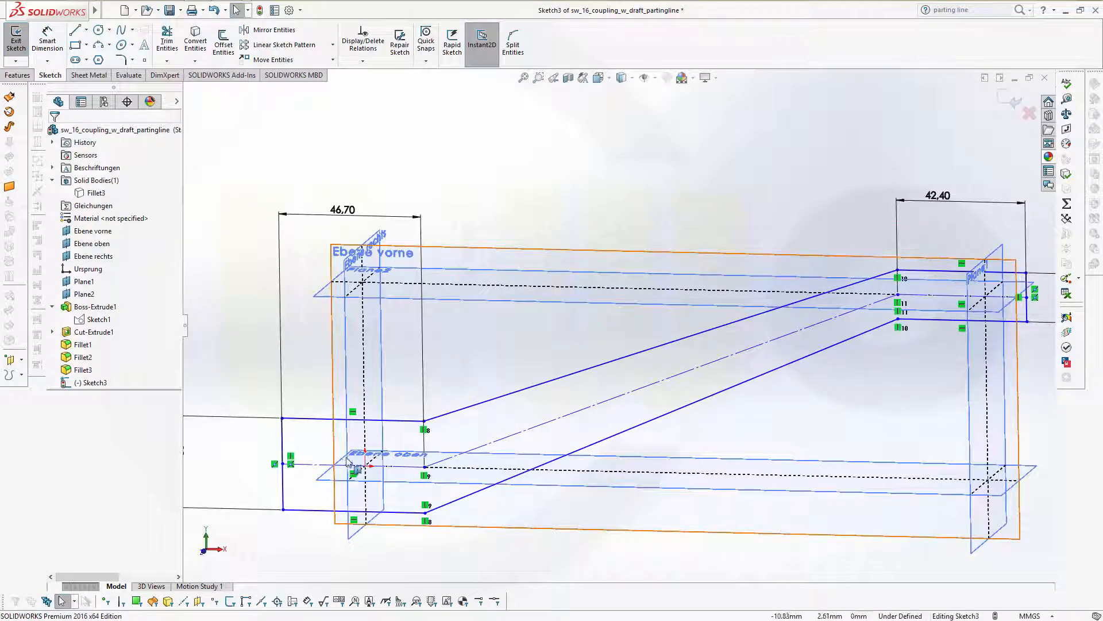
- Make the midpoint of the sketch's thick end line coincident with the origin
middle_click_drag(533, 225, 559, 185)
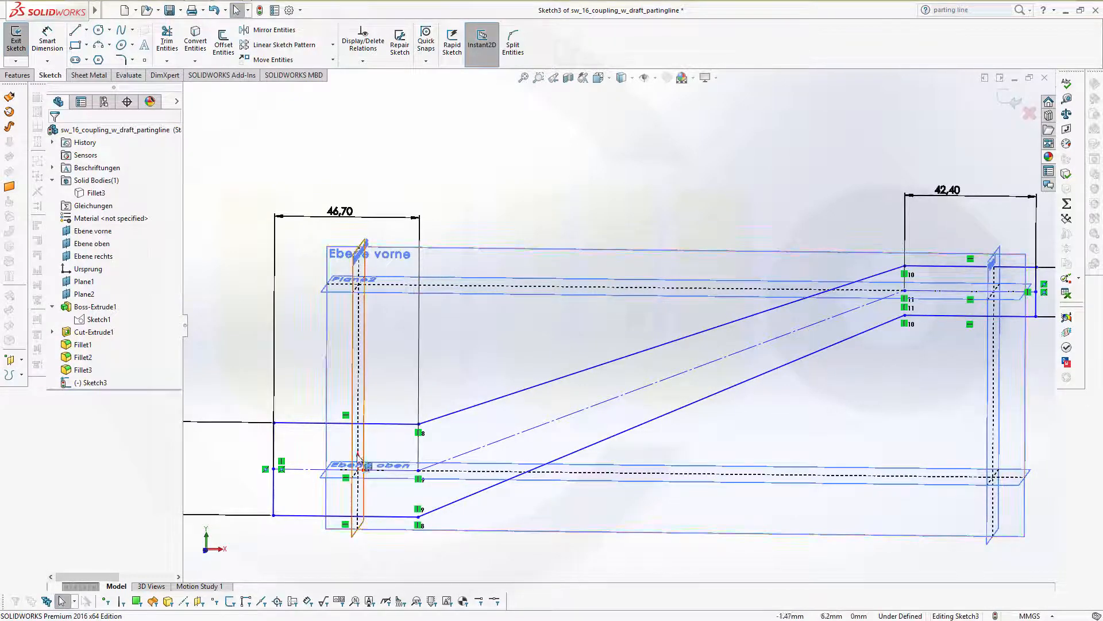
left_click(358, 470)
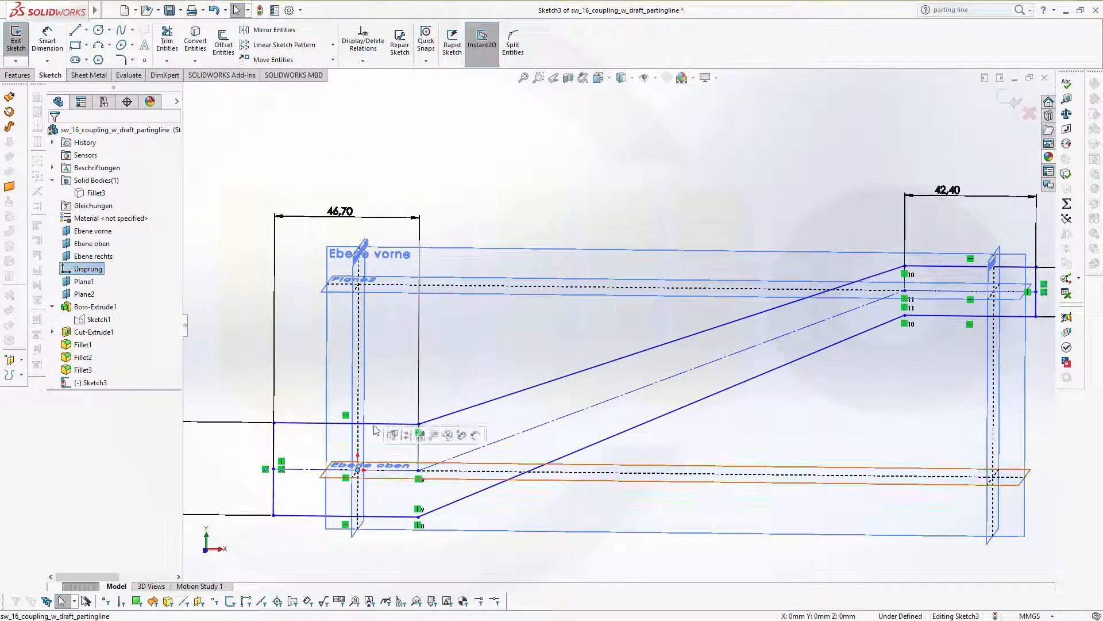
left_click(274, 470, "ctrl")
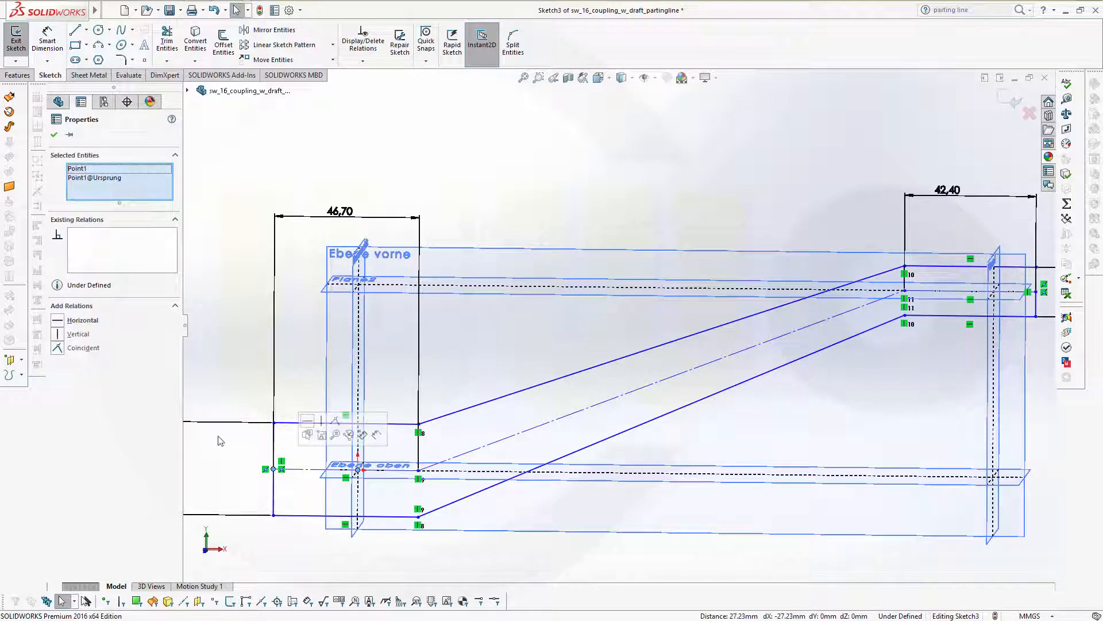
left_click(83, 348)
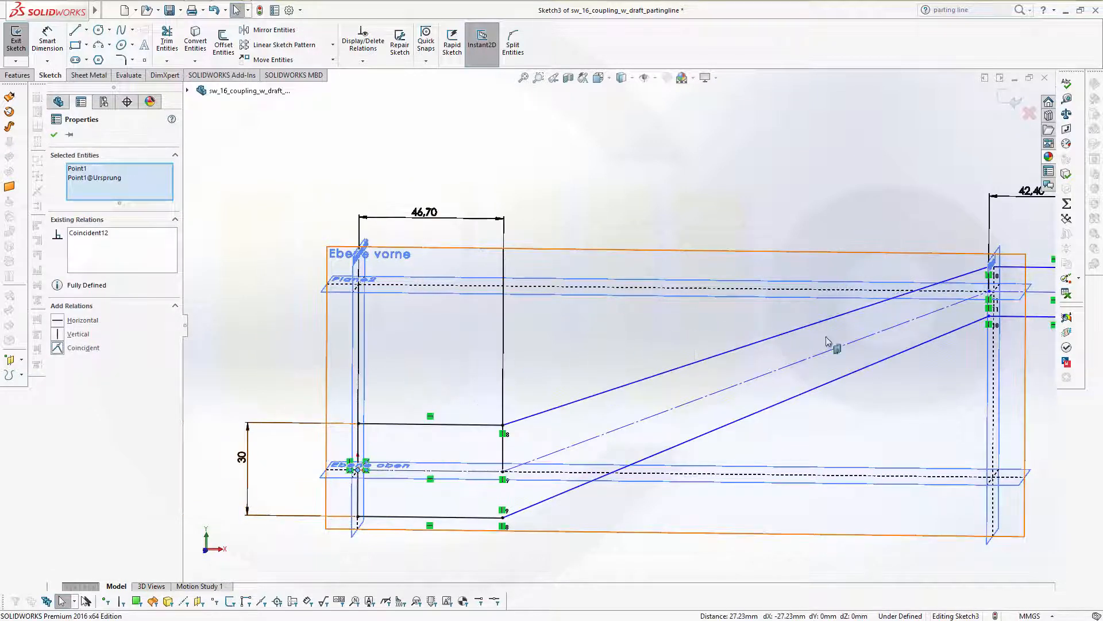
- Make the centreline's bend point at the thin end coincident with both Plane2 and Plane1
scroll(977, 302, "down", 1)
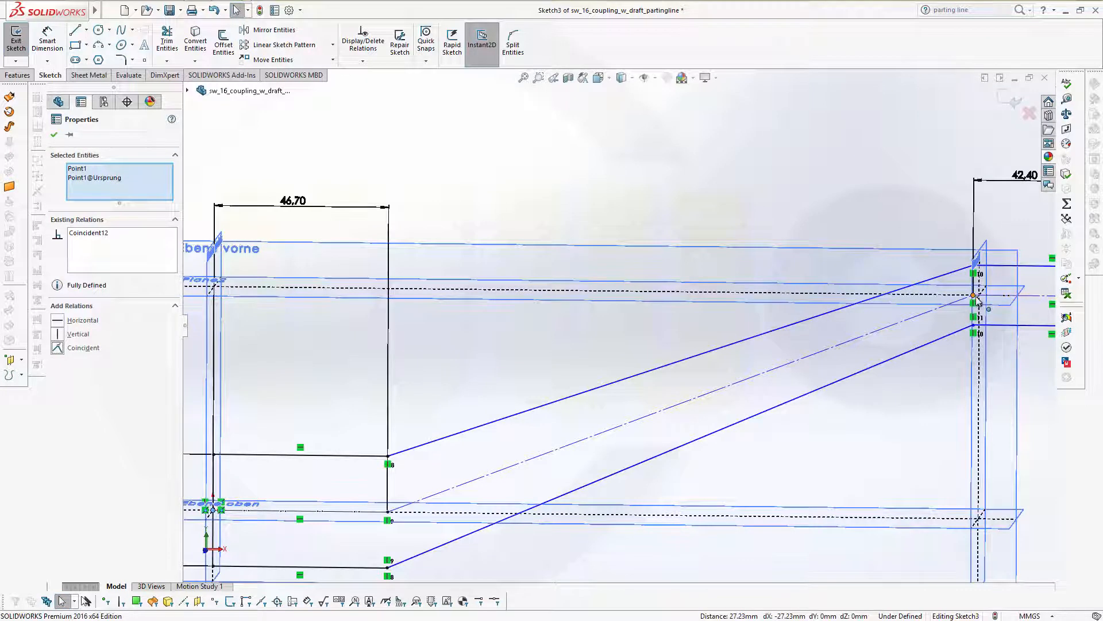
left_click(974, 295)
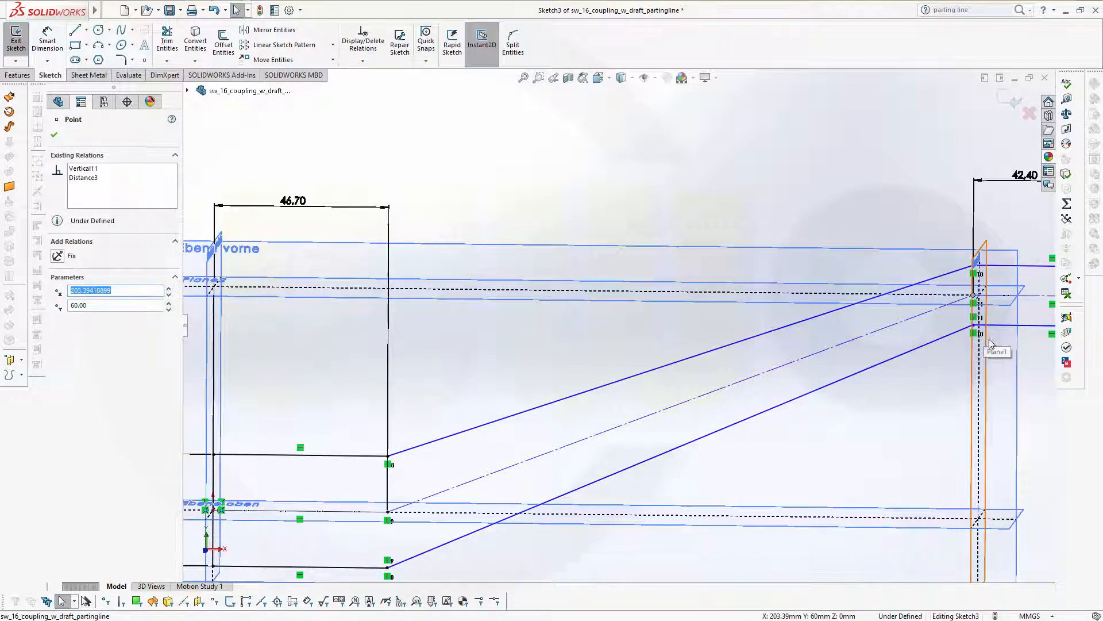
left_click(1000, 311, "ctrl")
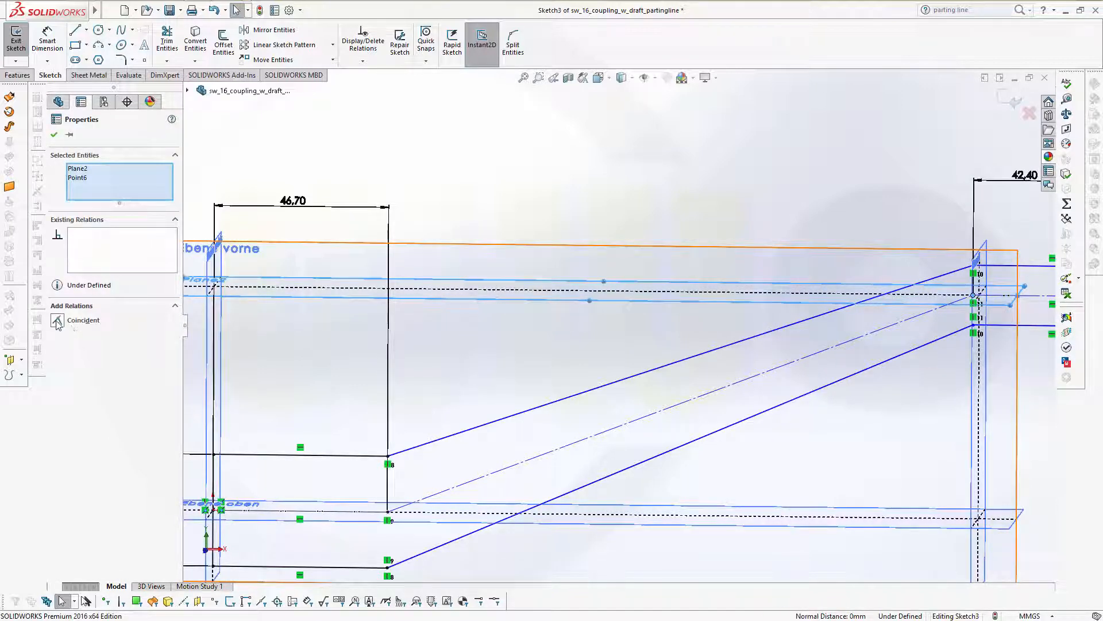
left_click(58, 323)
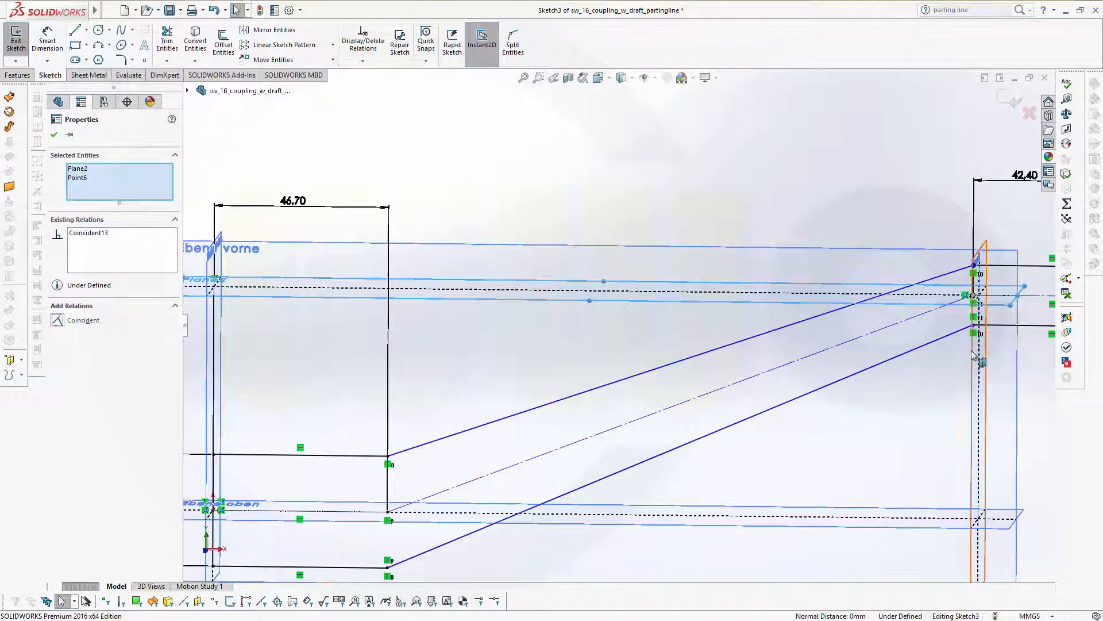
key("Escape")
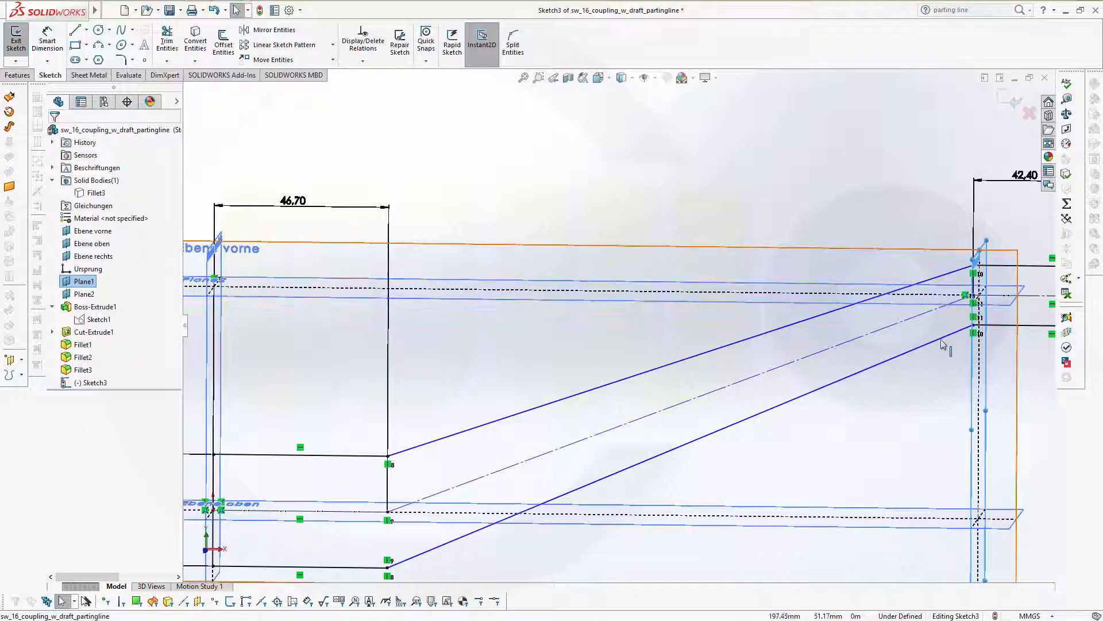
left_click(973, 296, "ctrl")
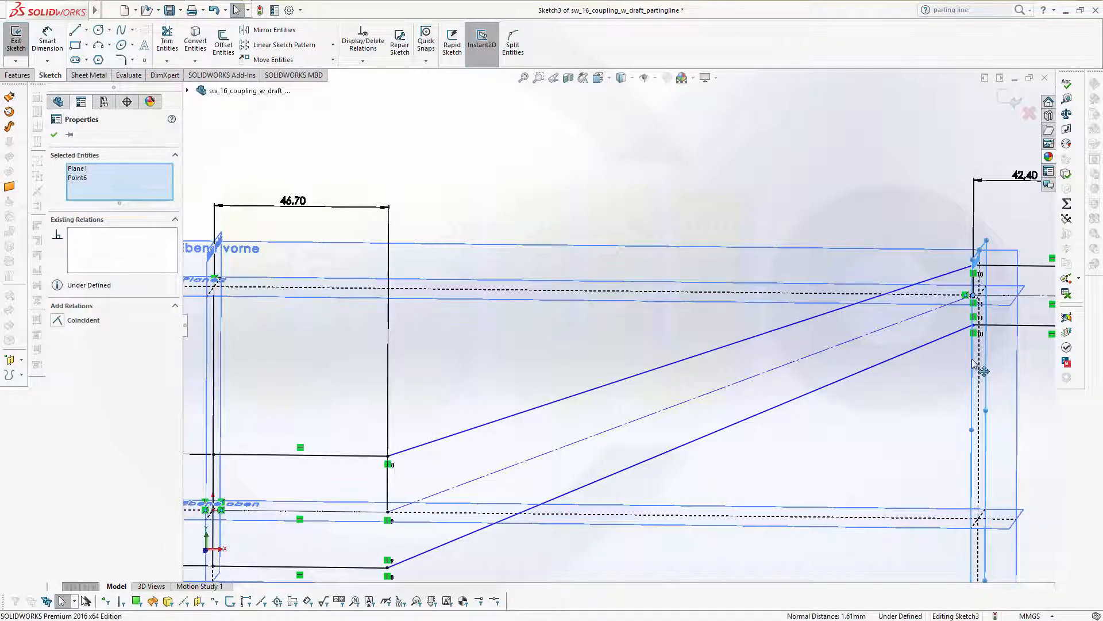
left_click(57, 321)
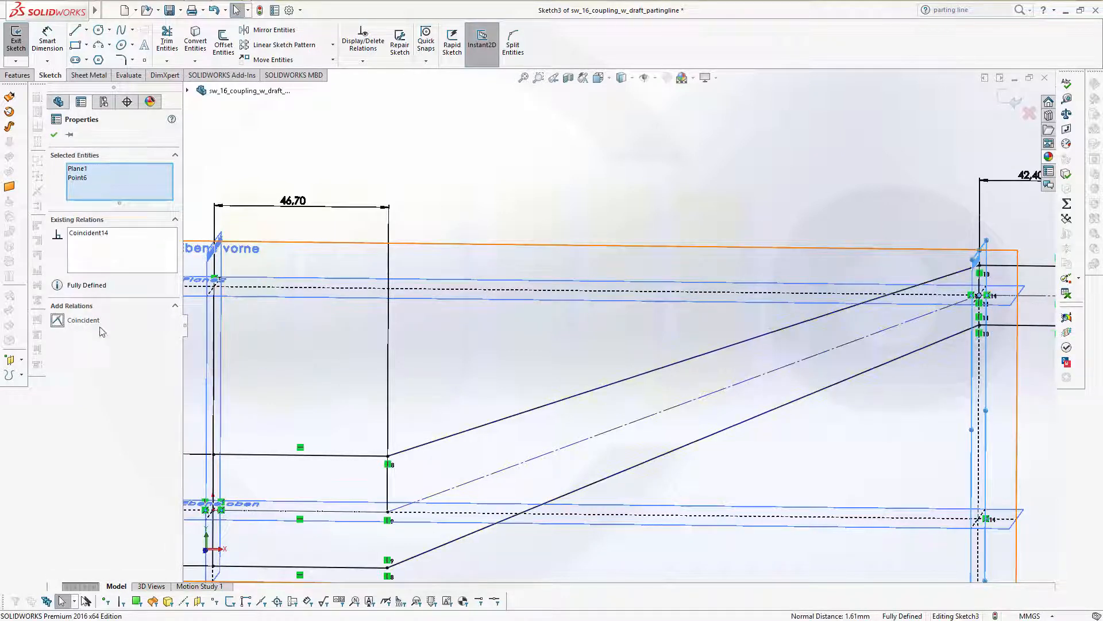
left_click(591, 181)
scroll(647, 370, "up", 3)
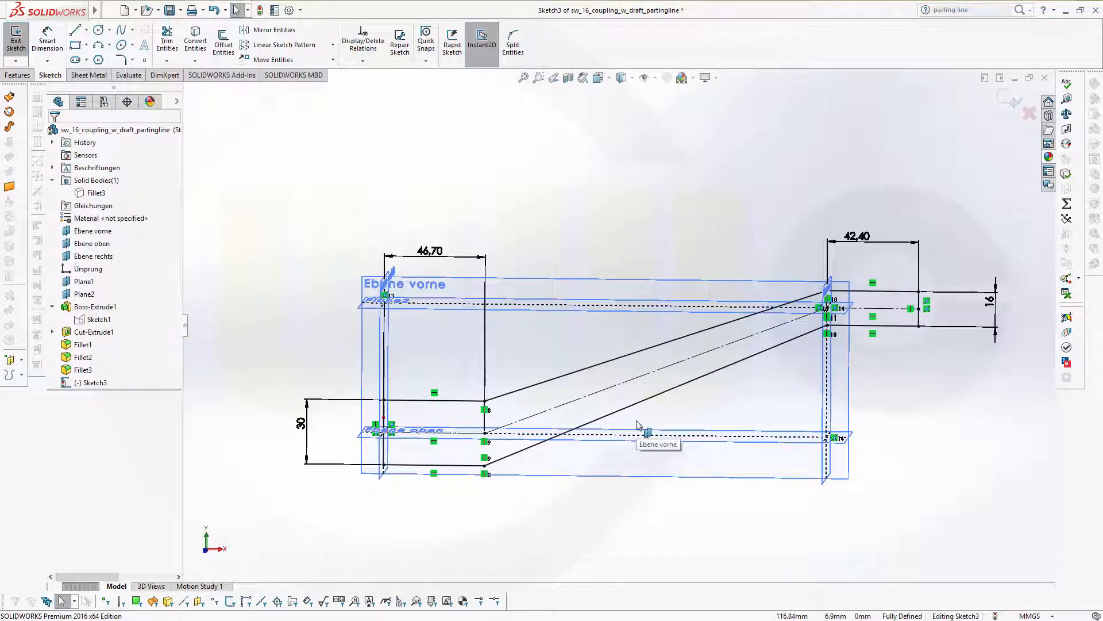
- Convert all eight lines of the closed outer outline to construction geometry
scroll(638, 425, "down", 2)
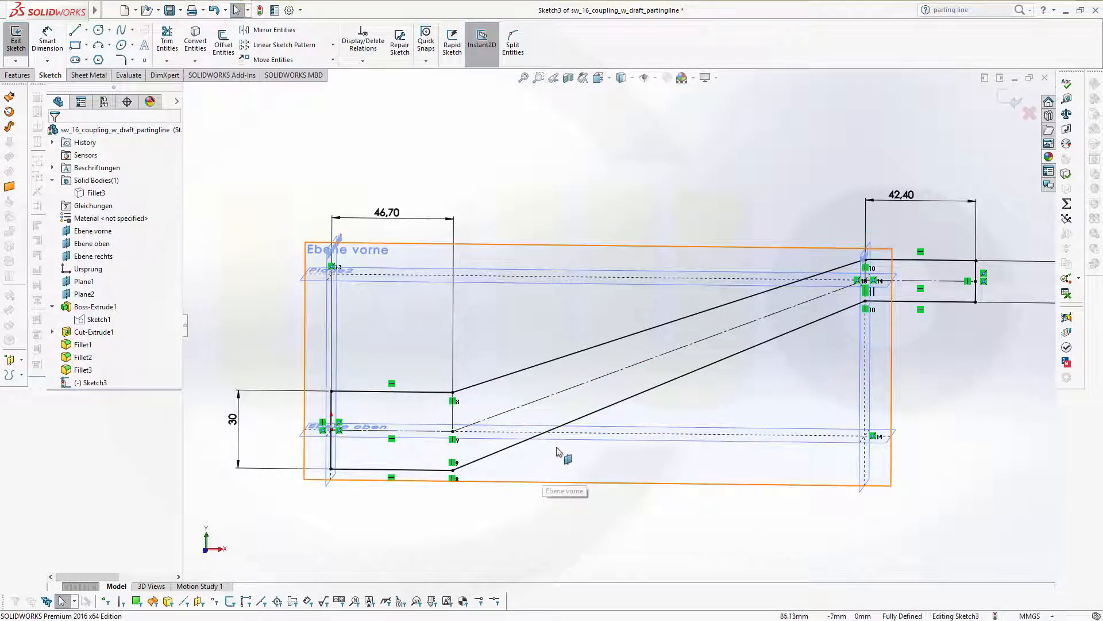
left_click(332, 409)
left_click(375, 394, "ctrl")
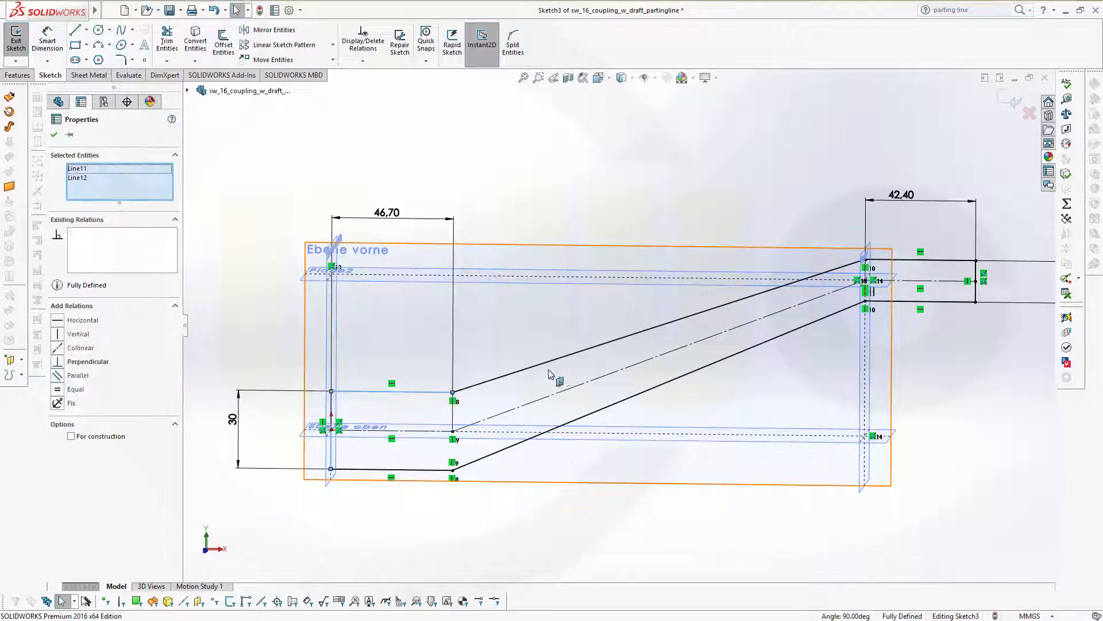
left_click(563, 359, "ctrl")
left_click(914, 261, "ctrl")
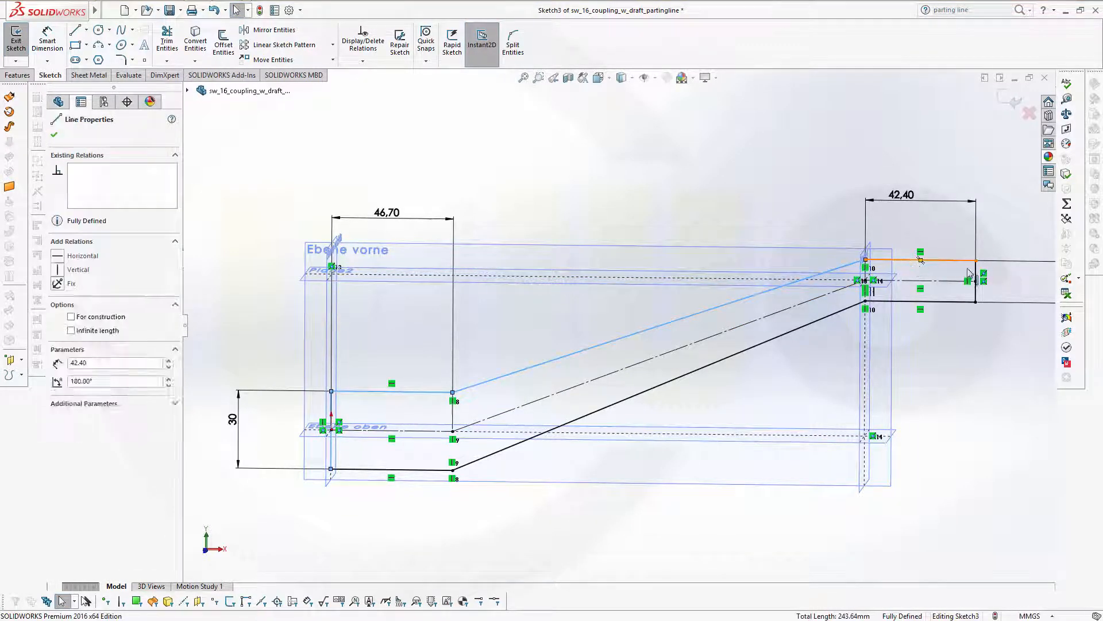
left_click(976, 281, "ctrl")
left_click(910, 306, "ctrl")
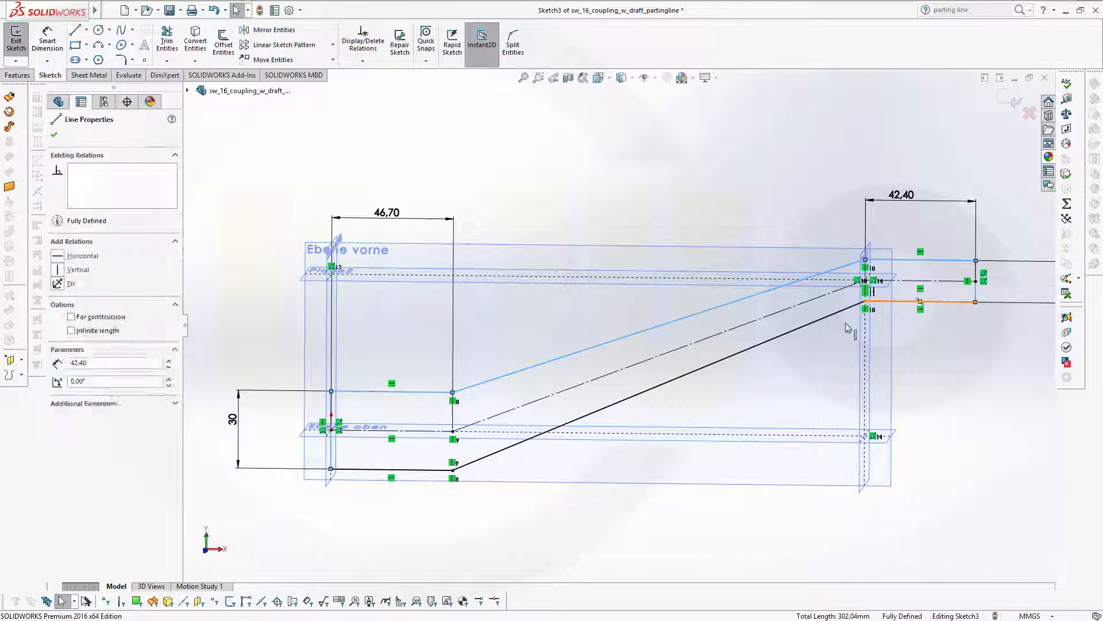
left_click(782, 338, "ctrl")
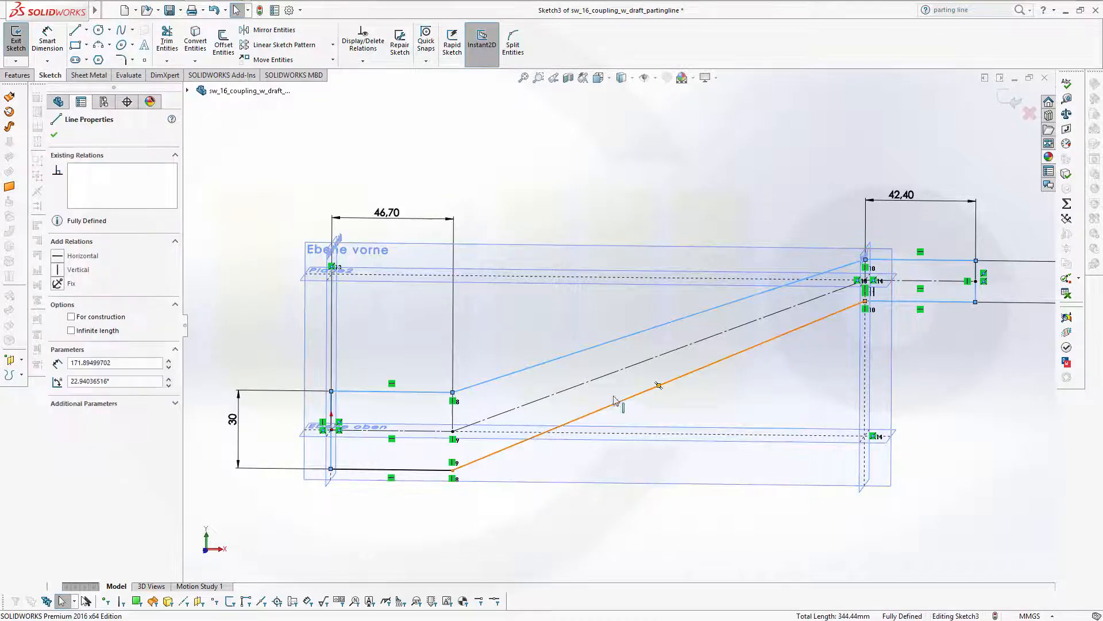
left_click(425, 470, "ctrl")
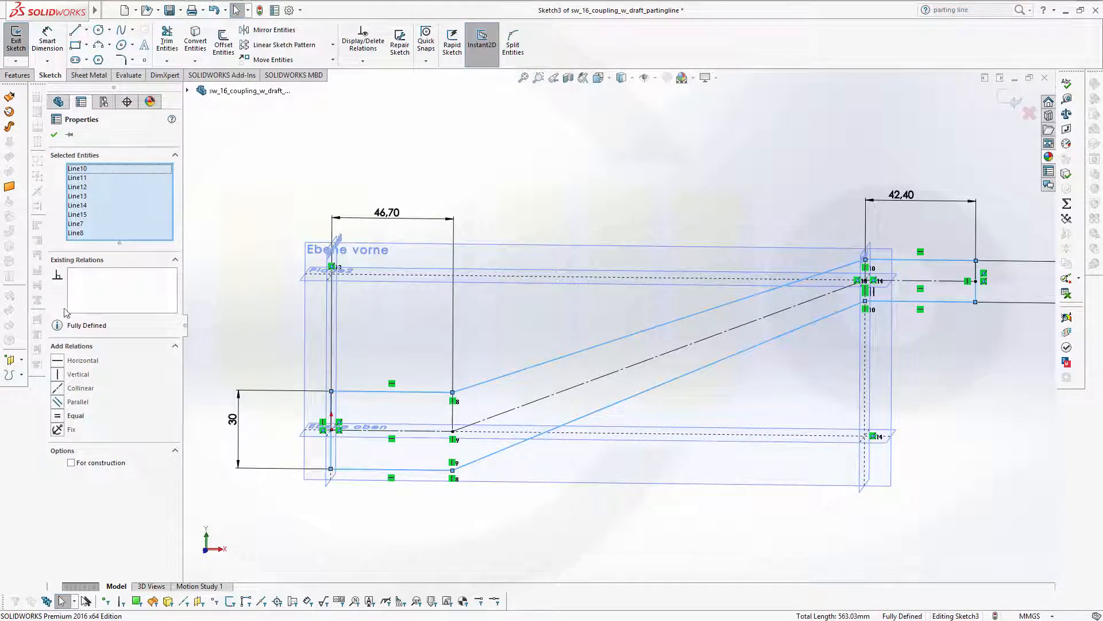
left_click(72, 464)
left_click(561, 531)
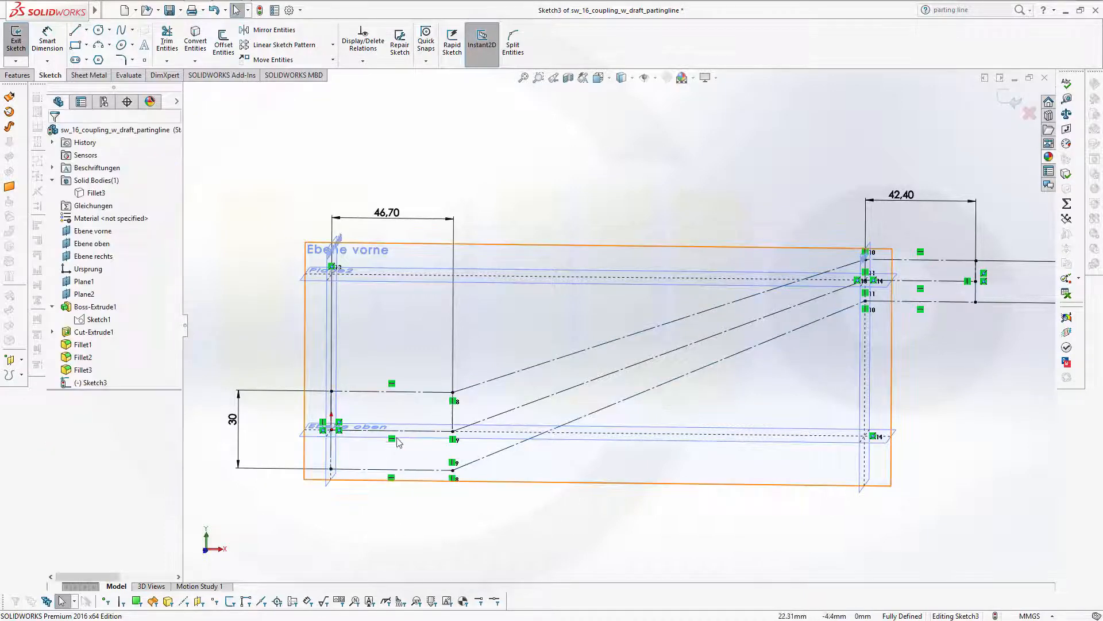
- Turn the three segments of the middle centreline from construction lines into regular sketch lines
left_click(425, 431)
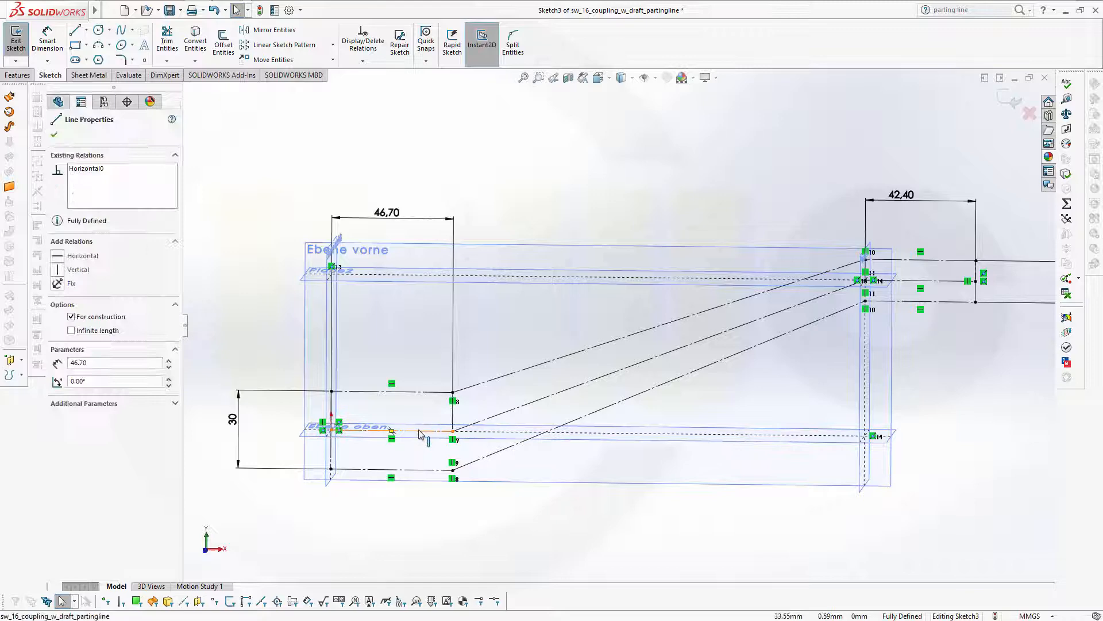
left_click(529, 404, "ctrl")
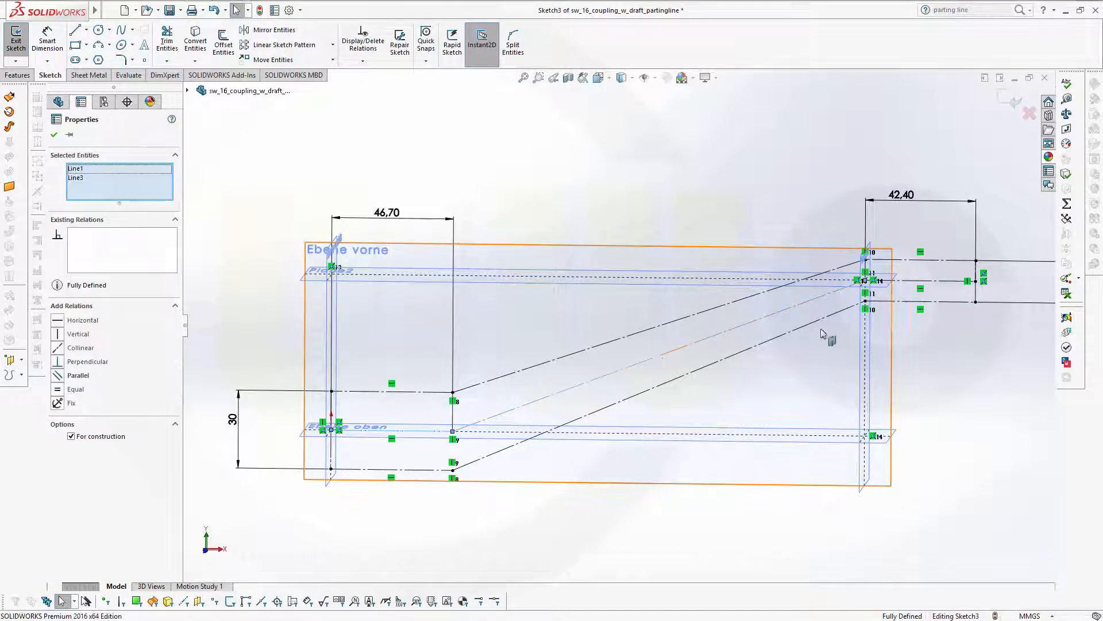
left_click(913, 281, "ctrl")
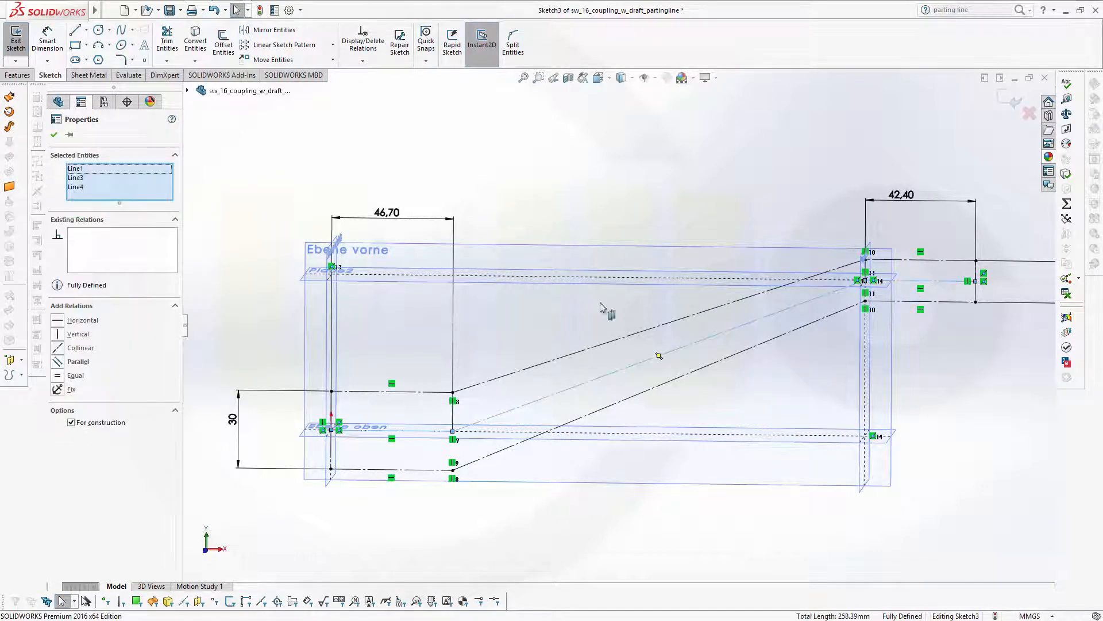
left_click(71, 423)
left_click(557, 536)
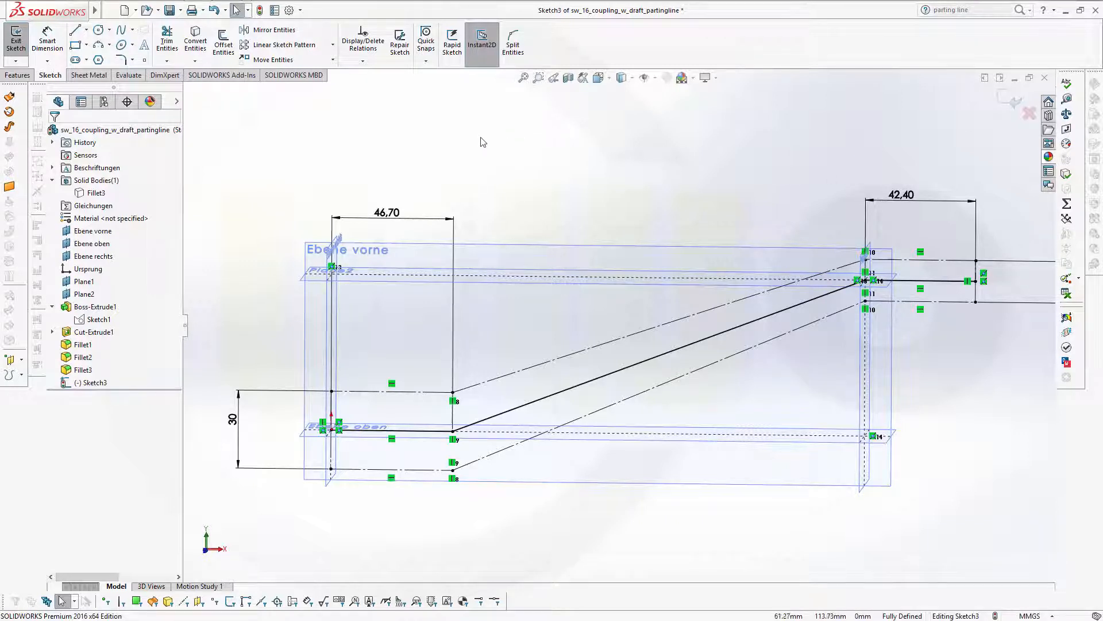
- Add a 25 mm sketch fillet at the middle line's bend near the thick end
left_click(123, 60)
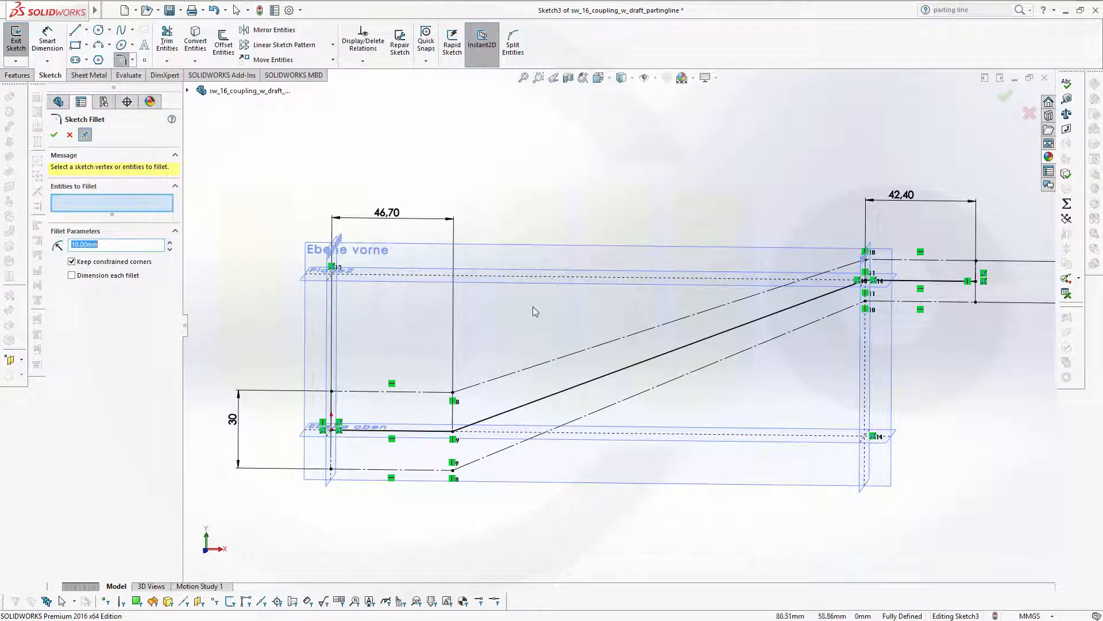
type("25")
left_click(444, 430)
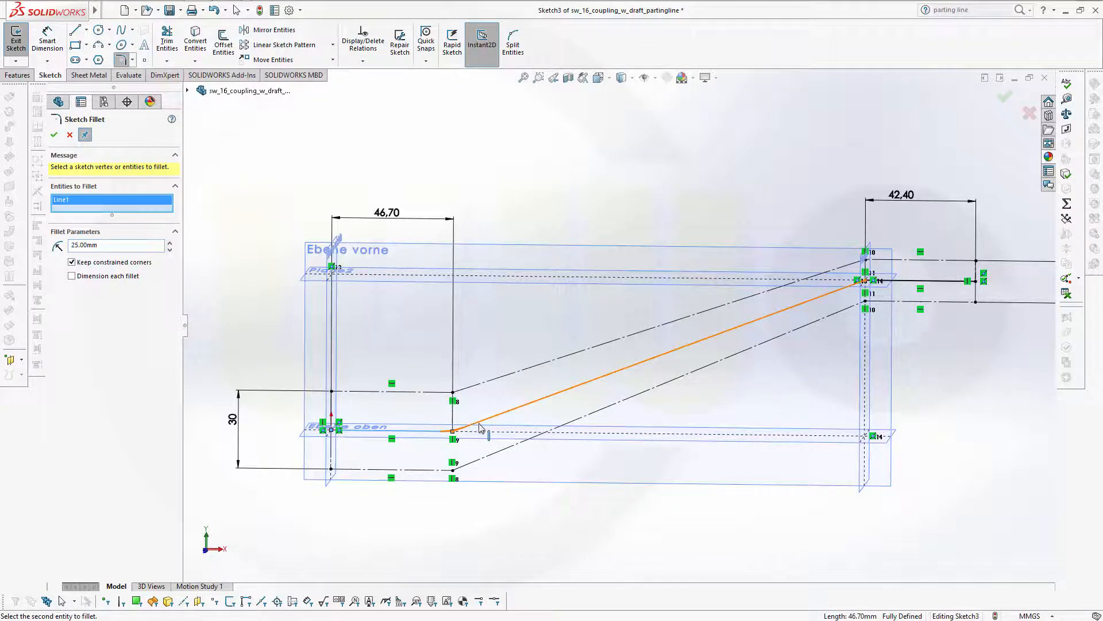
left_click(56, 137)
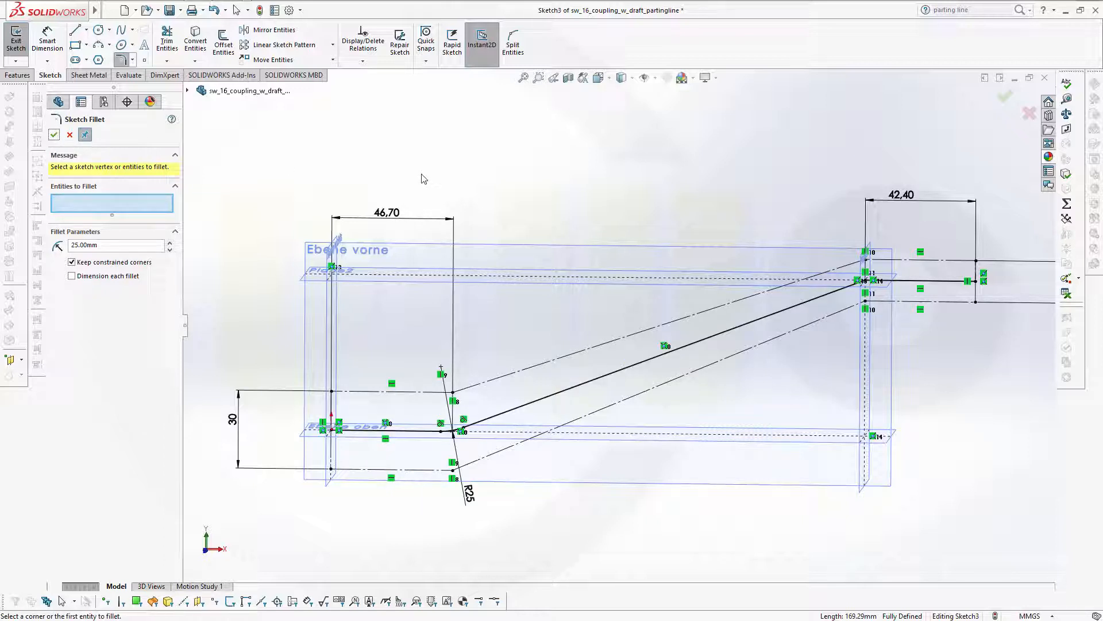
- Add an 18 mm sketch fillet at the middle line's bend near the thin end and finish the fillet command
left_click_drag(111, 247, 32, 251)
left_click(817, 304)
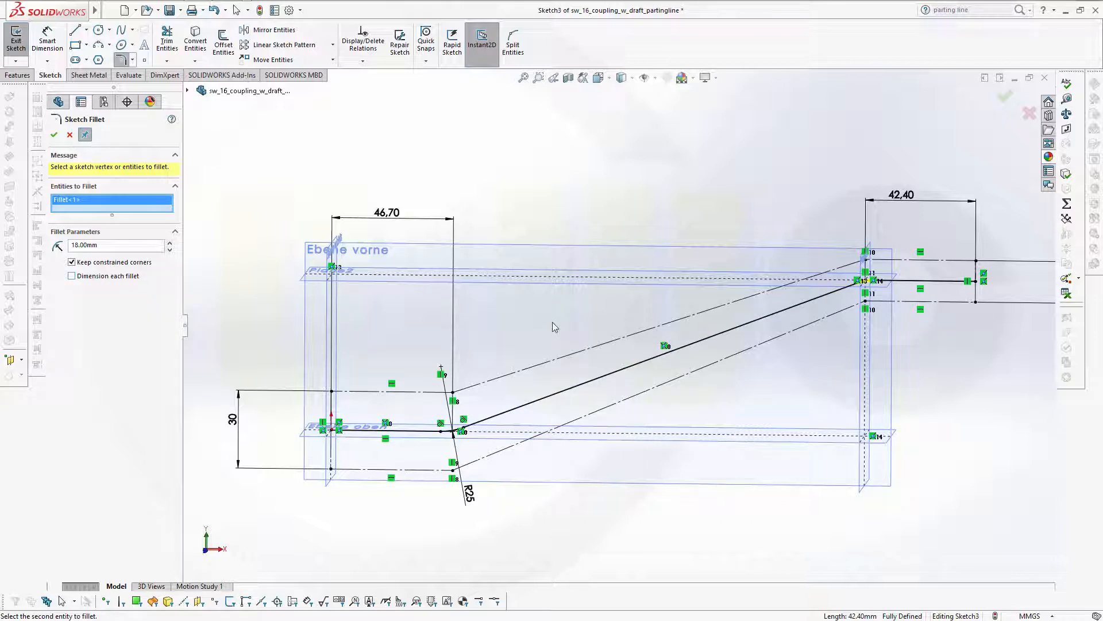
key("Return")
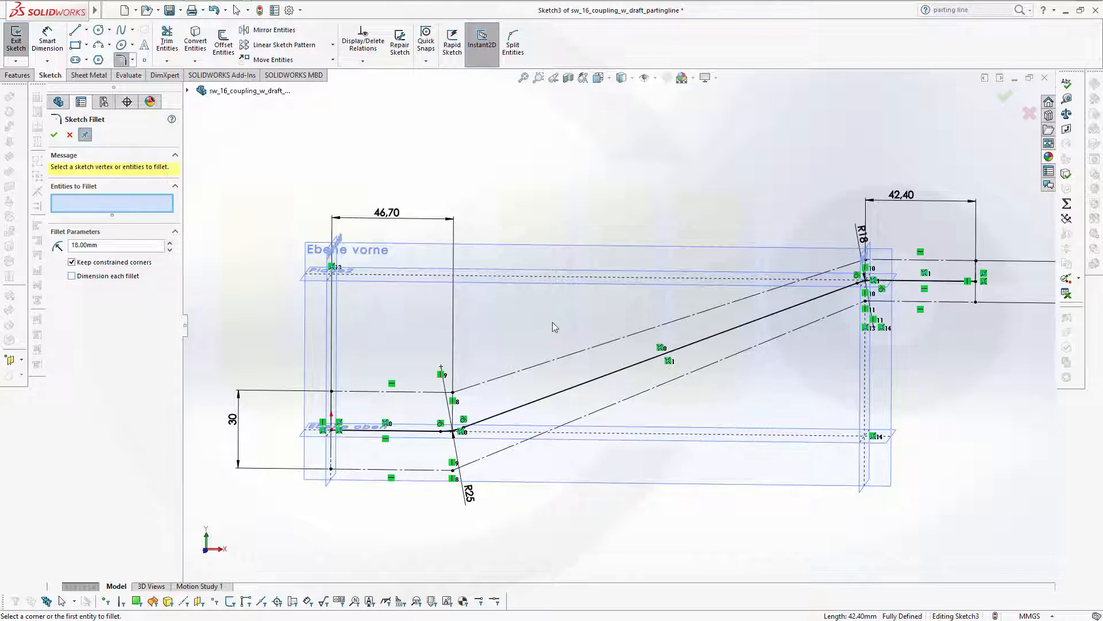
left_click(55, 134)
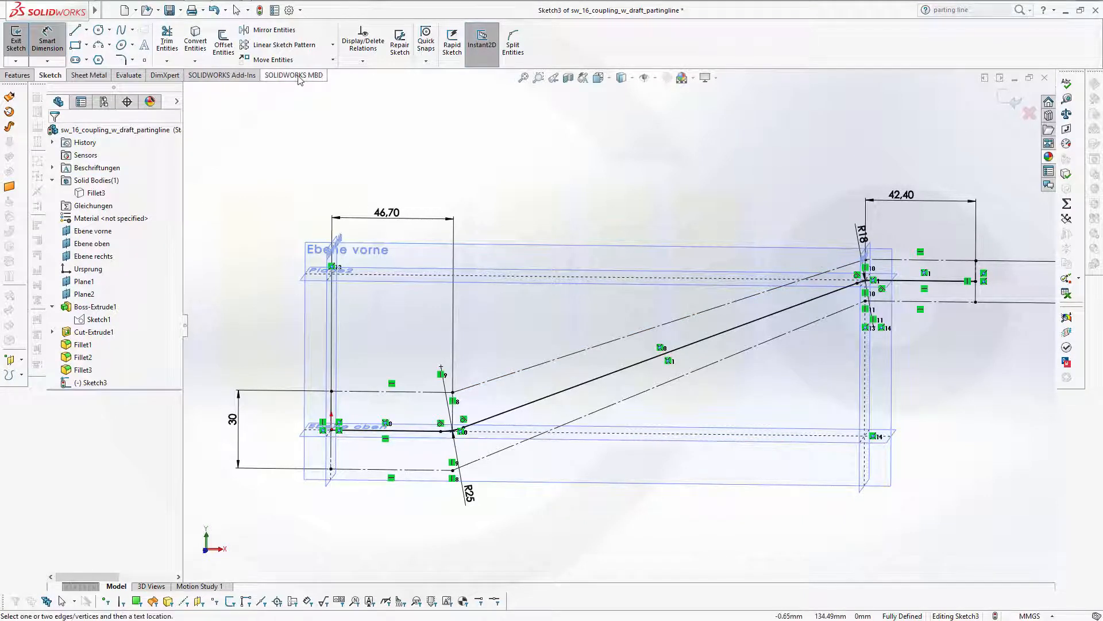
key("Escape")
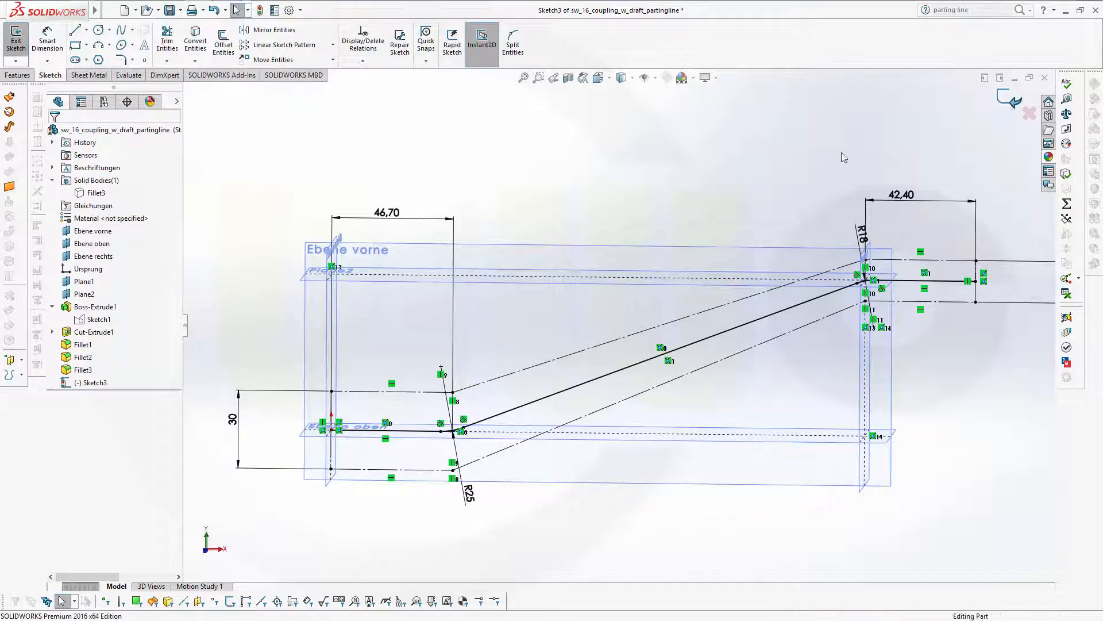
- Exit the finished parting-line sketch and reopen Sketch3 for further editing
mouse_move(720, 221)
middle_mouse_down()
mouse_move(769, 225)
mouse_move(764, 273)
mouse_move(739, 190)
mouse_move(766, 197)
mouse_move(771, 215)
mouse_move(719, 212)
middle_mouse_up()
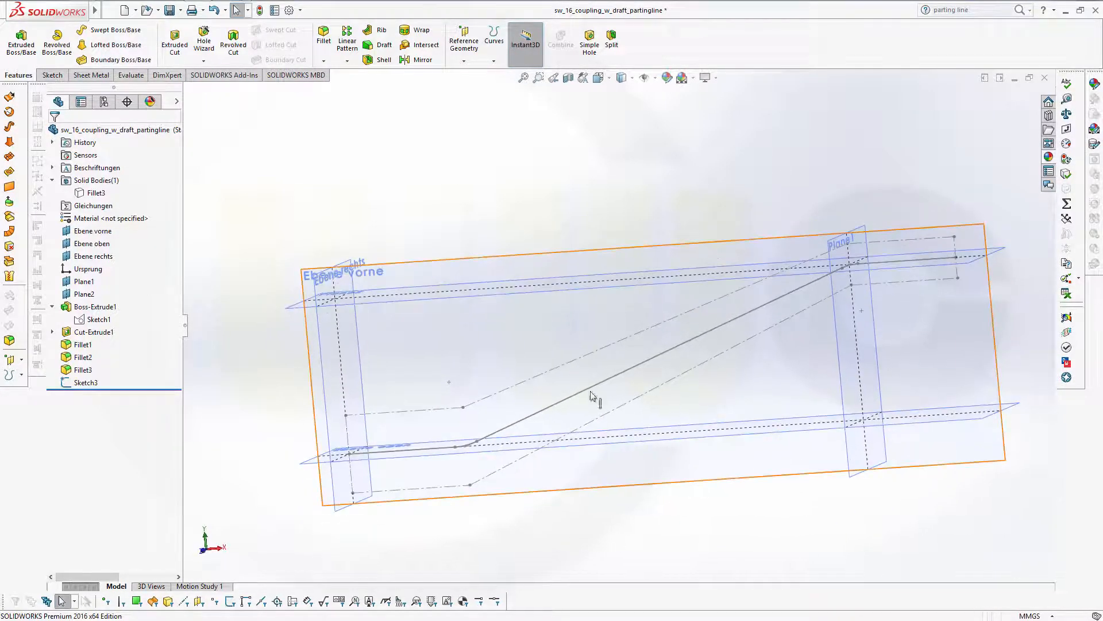
left_click(68, 384)
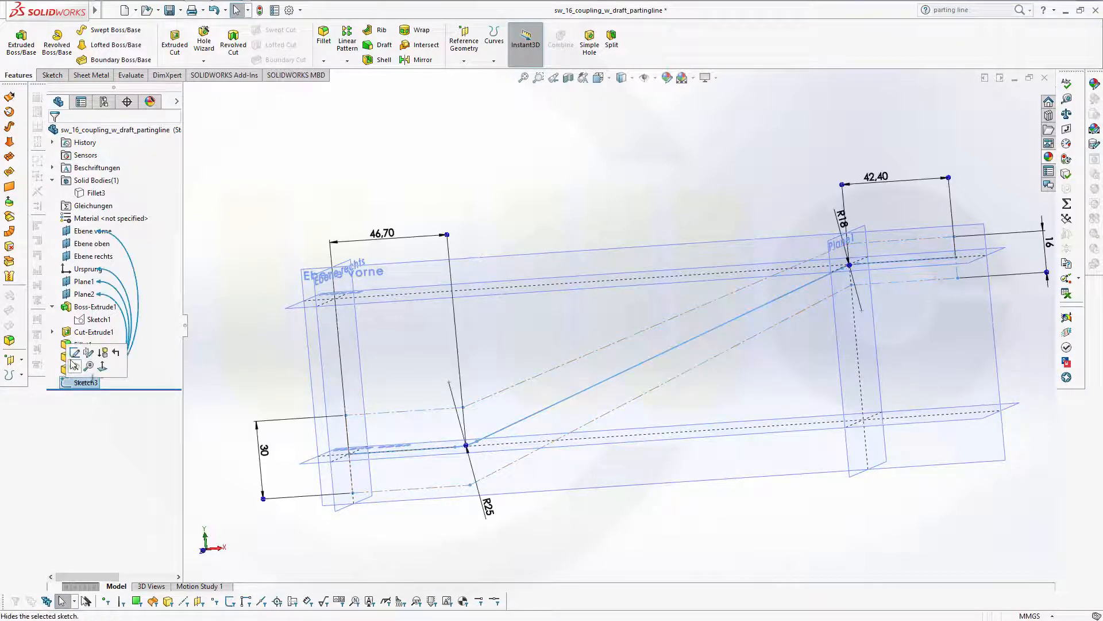
left_click(74, 353)
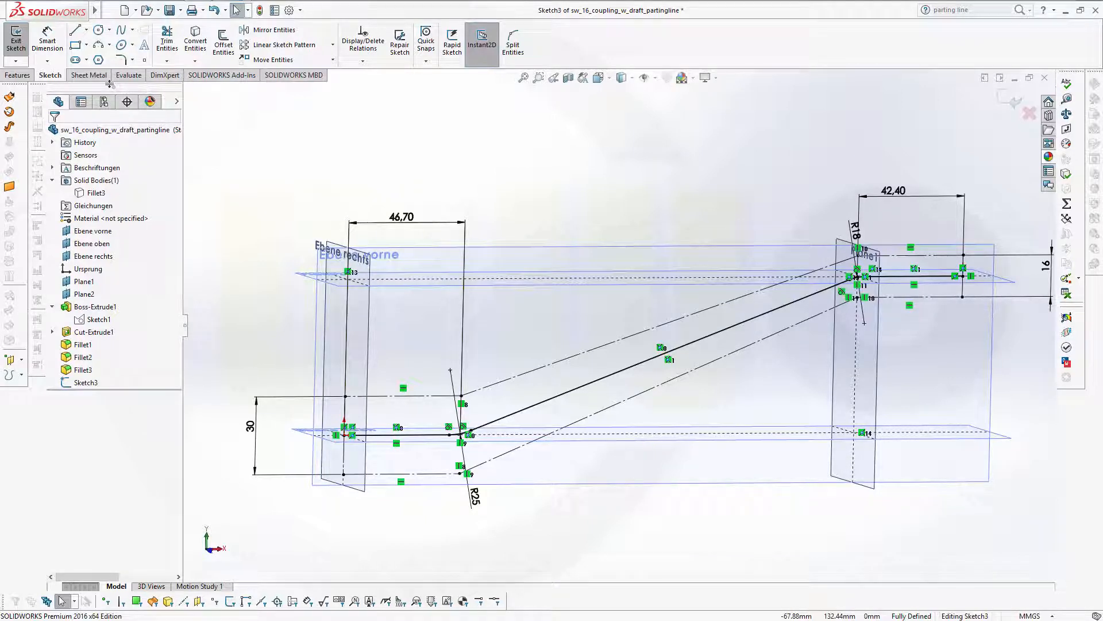
- Offset the whole chain of the filleted middle line bidirectionally by 1 mm, with dimensions added
left_click(87, 60)
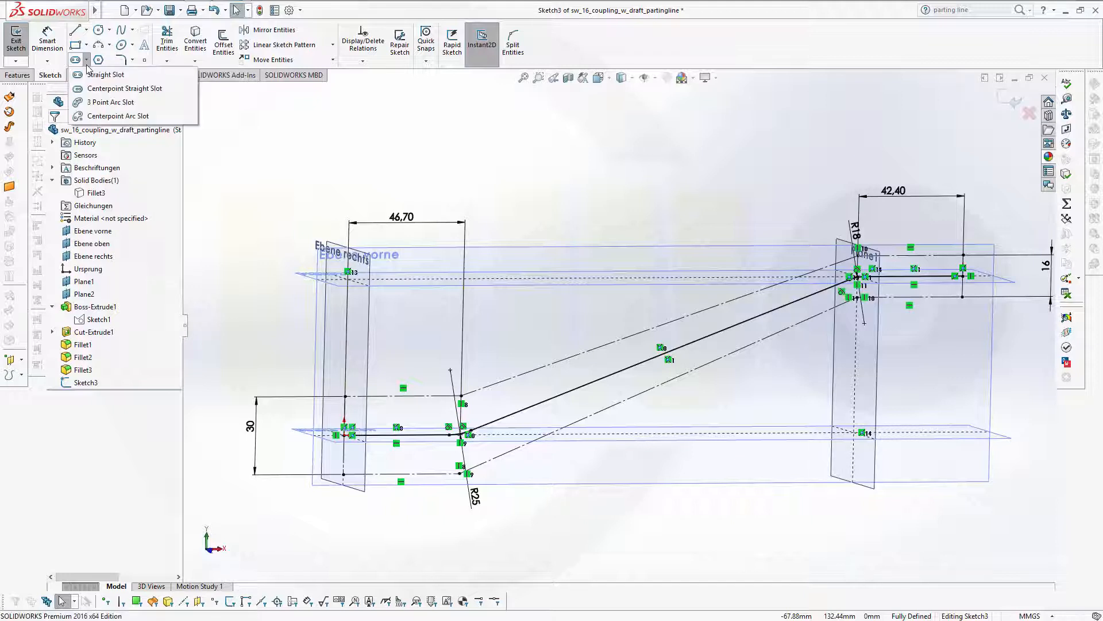
left_click(132, 60)
left_click(132, 60)
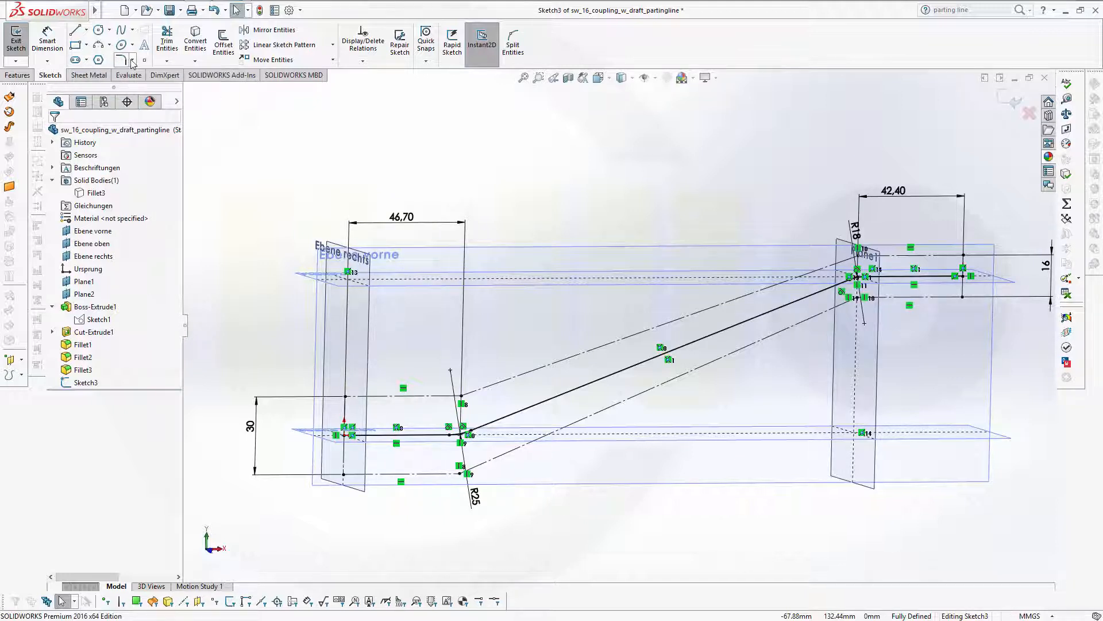
left_click(133, 30)
left_click(200, 126)
left_click(224, 44)
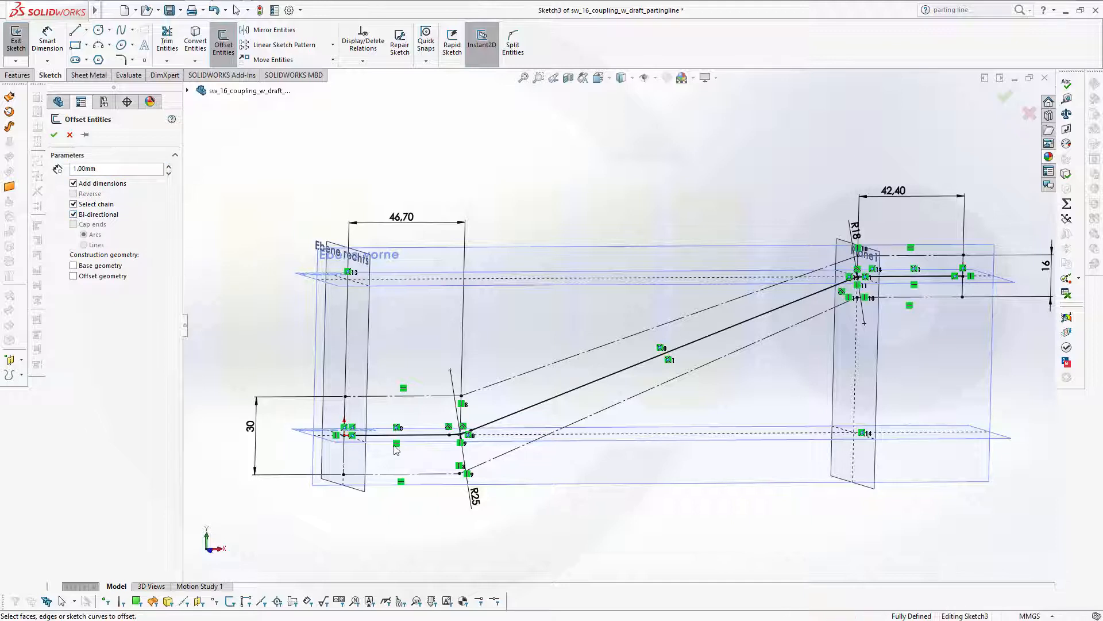
left_click(445, 435)
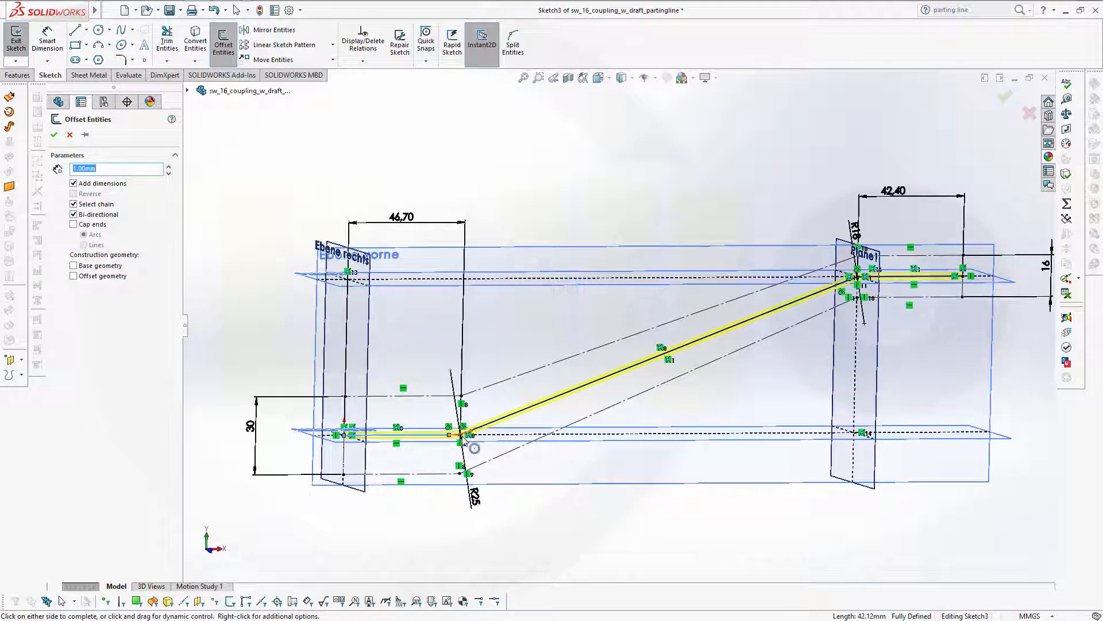
left_click(55, 136)
scroll(500, 239, "up", 1)
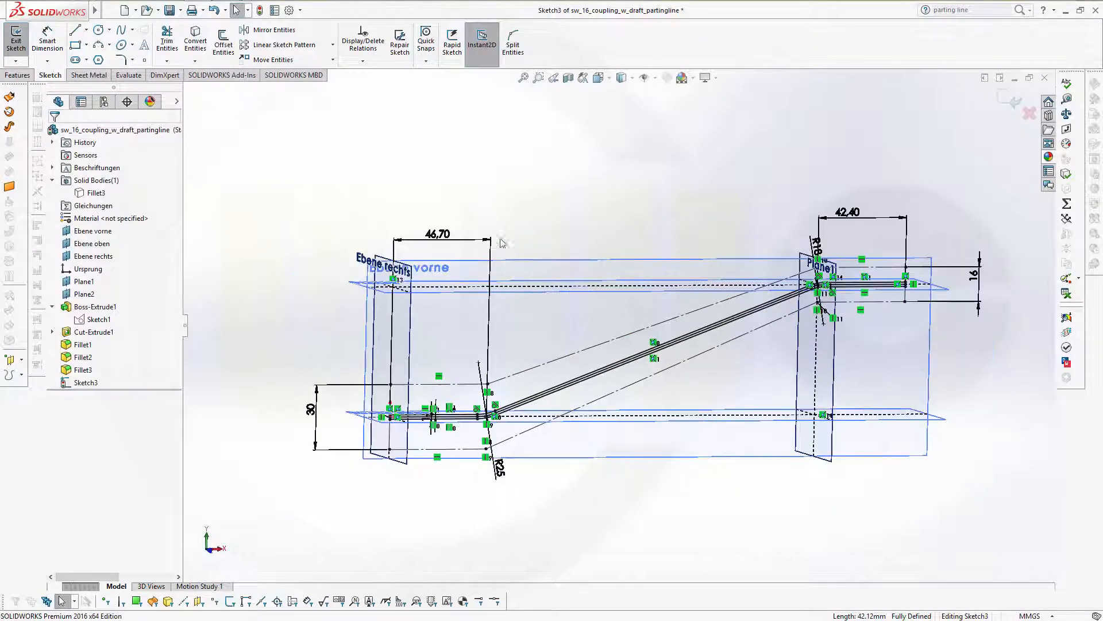
scroll(513, 256, "down", 1)
scroll(583, 359, "down", 1)
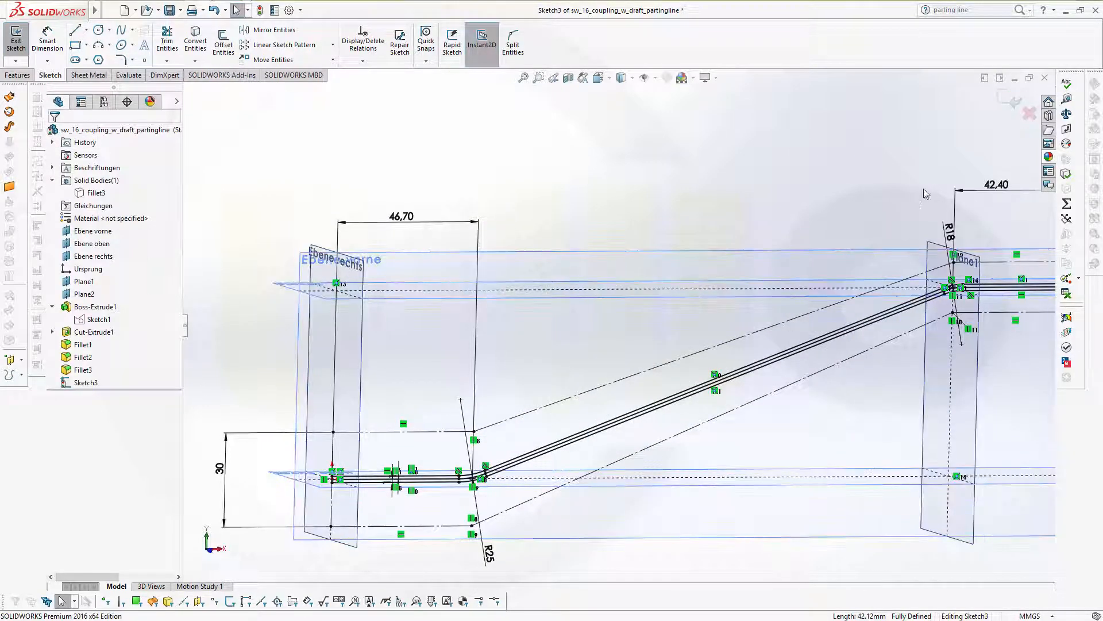
- Exit the sketch and show the hidden solid body Fillet3 to compare it with the sketched lines
left_click(1015, 105)
scroll(725, 352, "up", 2)
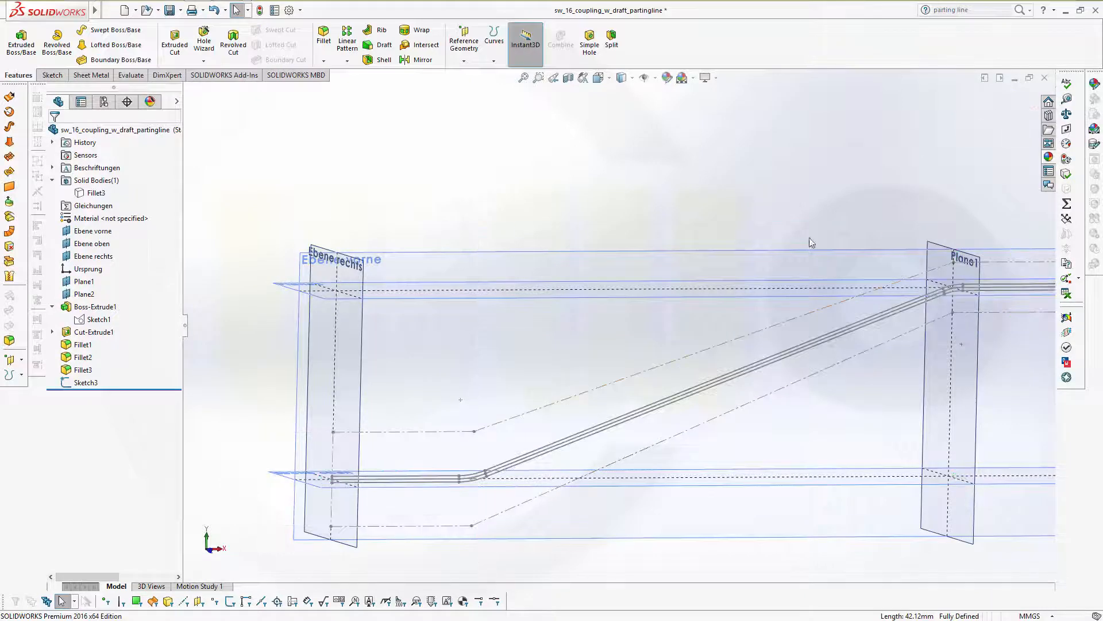
middle_click_drag(640, 444, 644, 483)
scroll(639, 475, "up", 1)
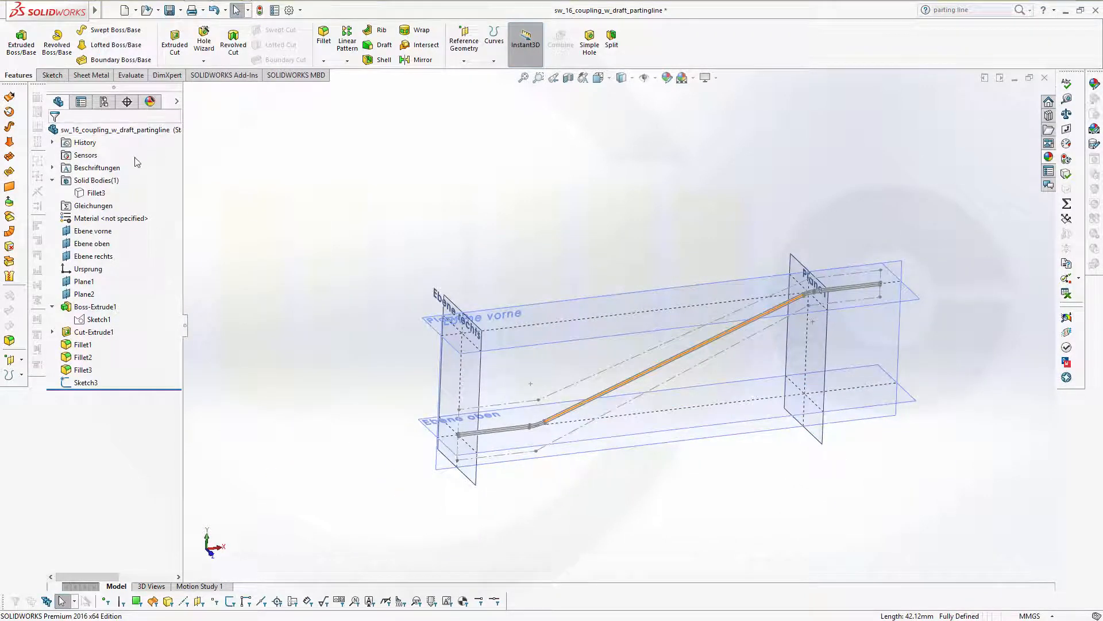
left_click(89, 196)
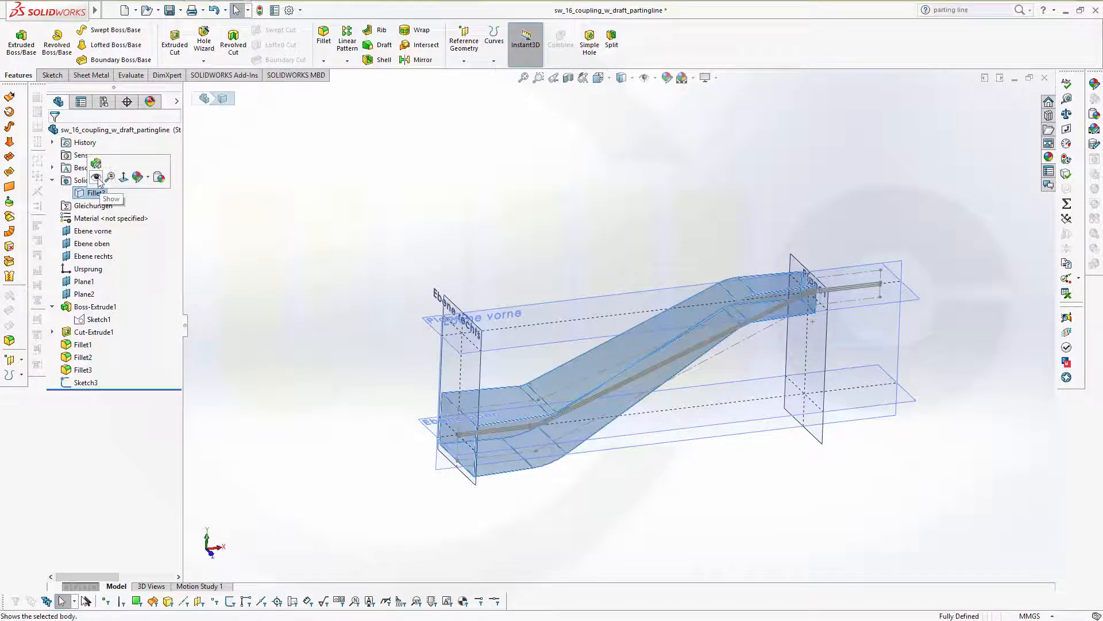
key("z")
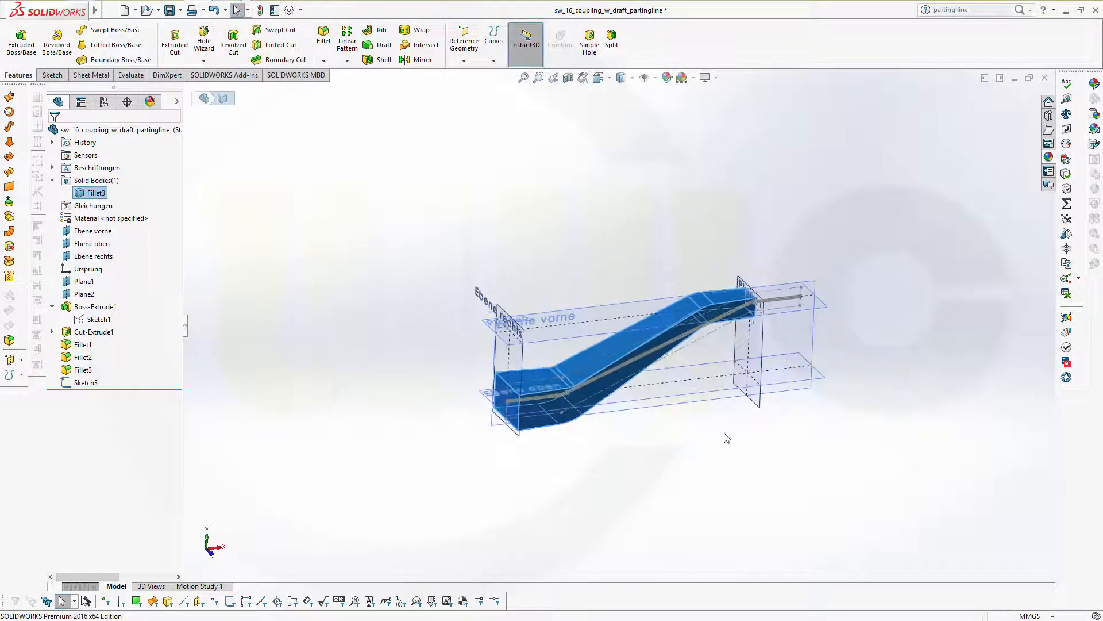
left_click(729, 469)
middle_click_drag(695, 453, 671, 381)
scroll(776, 322, "down", 5)
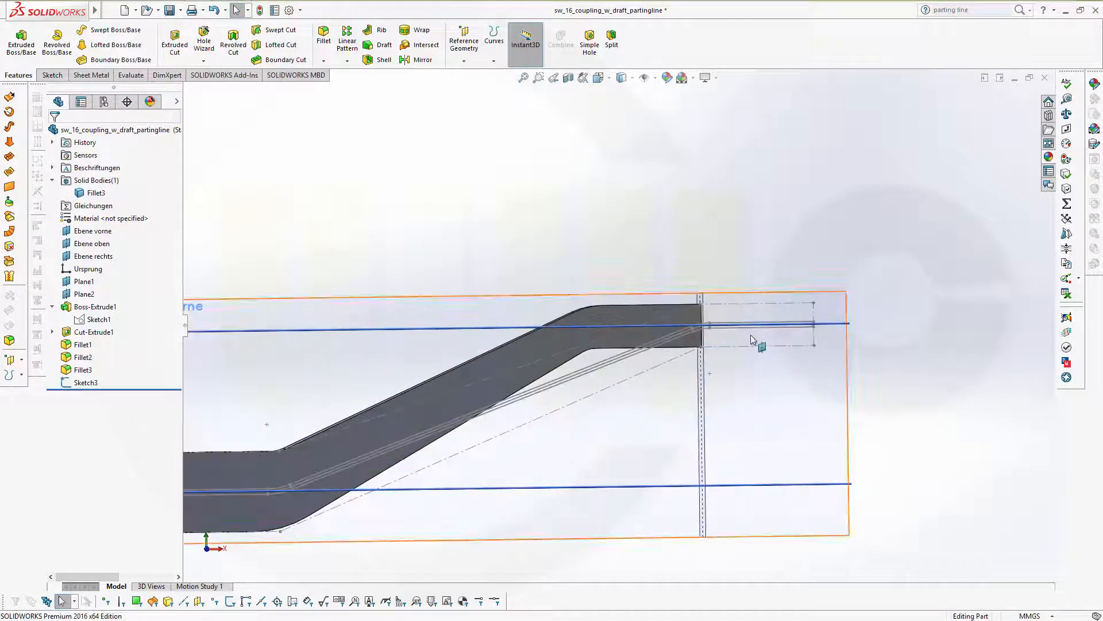
key("z")
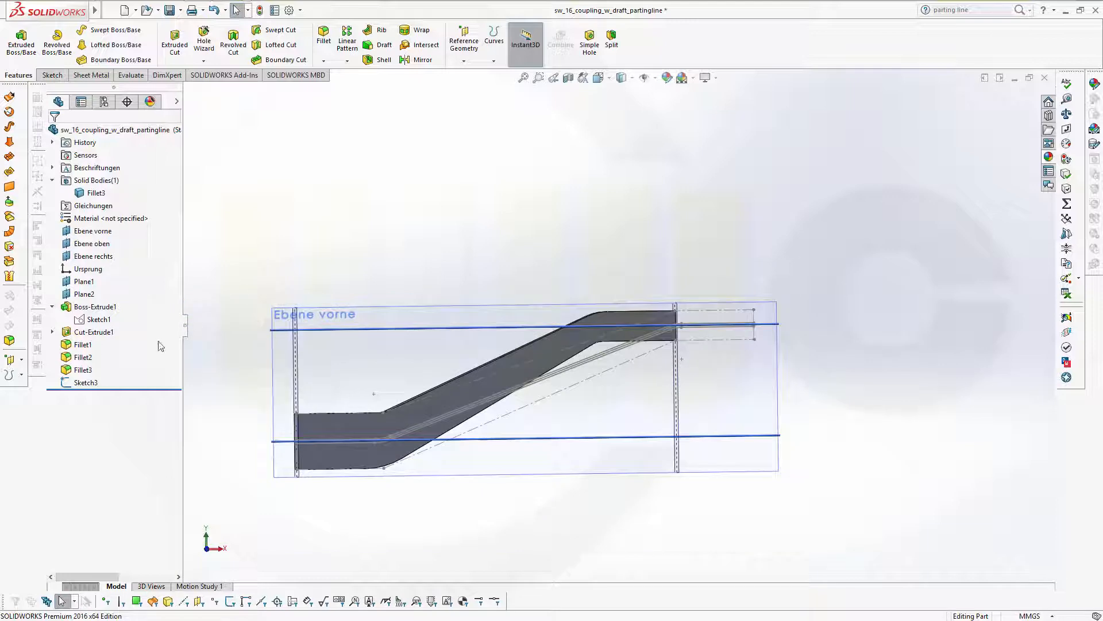
- Reopen Sketch3 and delete the relation tying the middle line's thin-side endpoint to the outline's end line
left_click(80, 383)
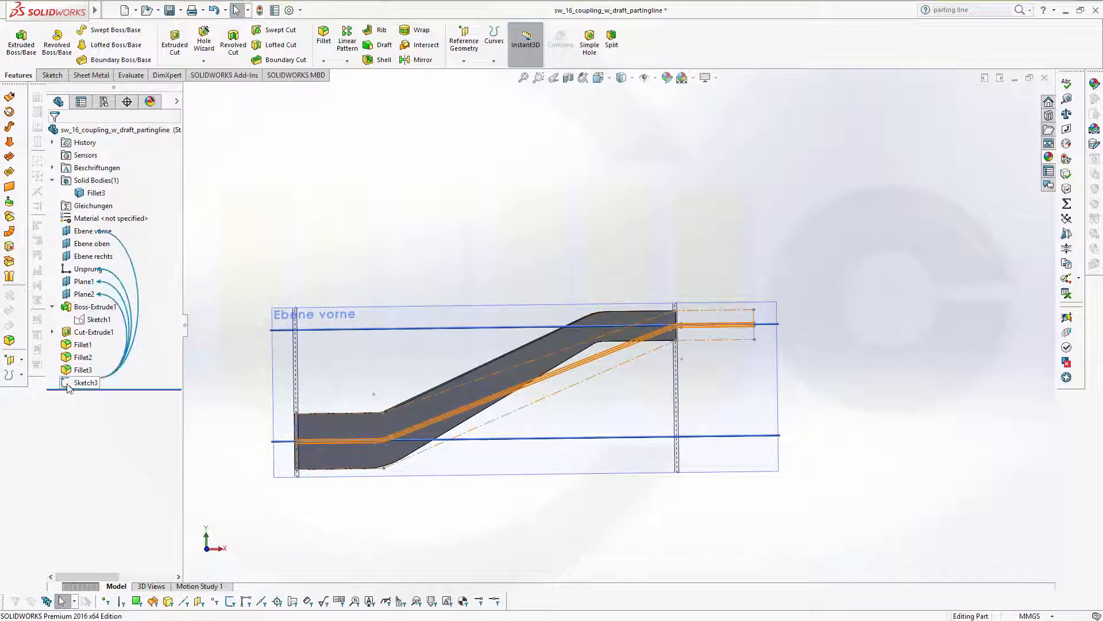
left_click(76, 353)
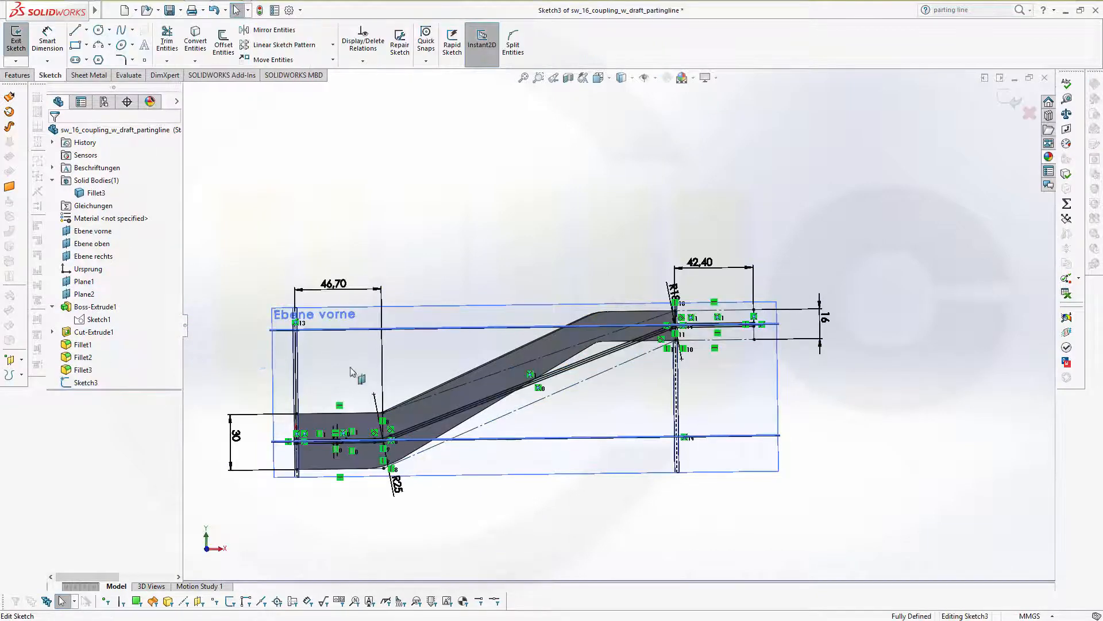
scroll(569, 345, "up", 2)
scroll(569, 344, "down", 4)
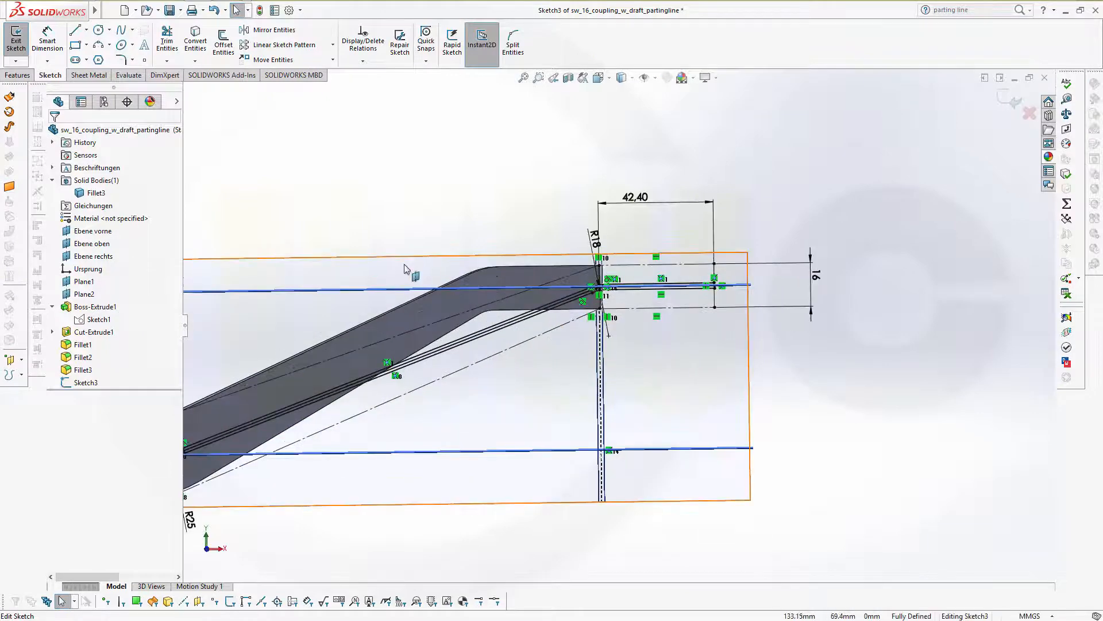
scroll(569, 345, "down", 2)
mouse_move(554, 427)
middle_mouse_down()
mouse_move(567, 443)
mouse_move(548, 456)
mouse_move(557, 446)
middle_mouse_up()
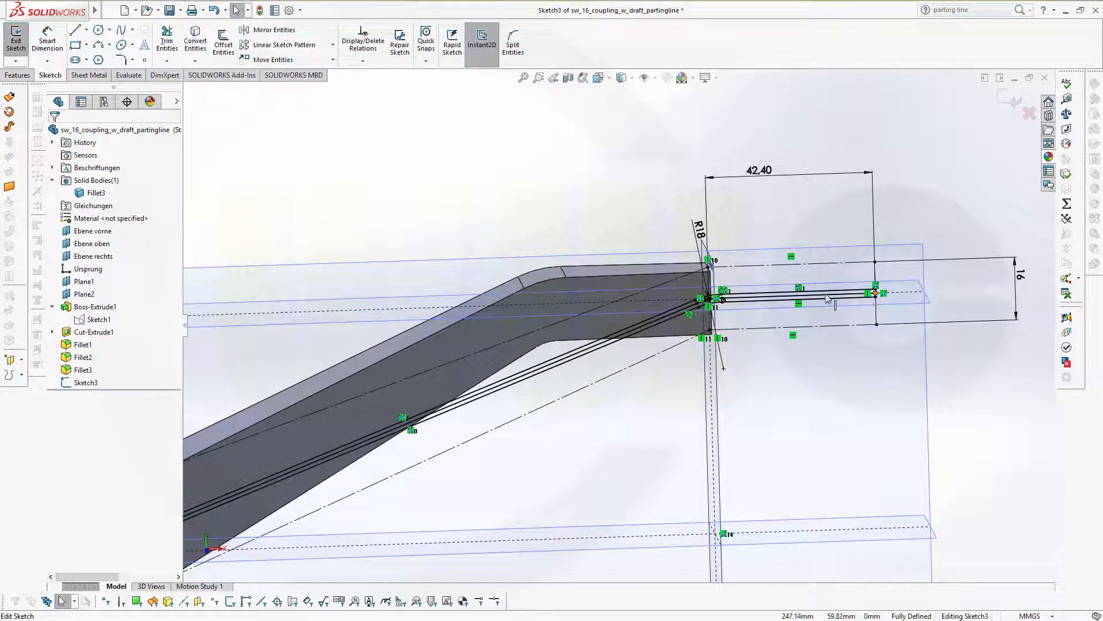
scroll(785, 324, "down", 2)
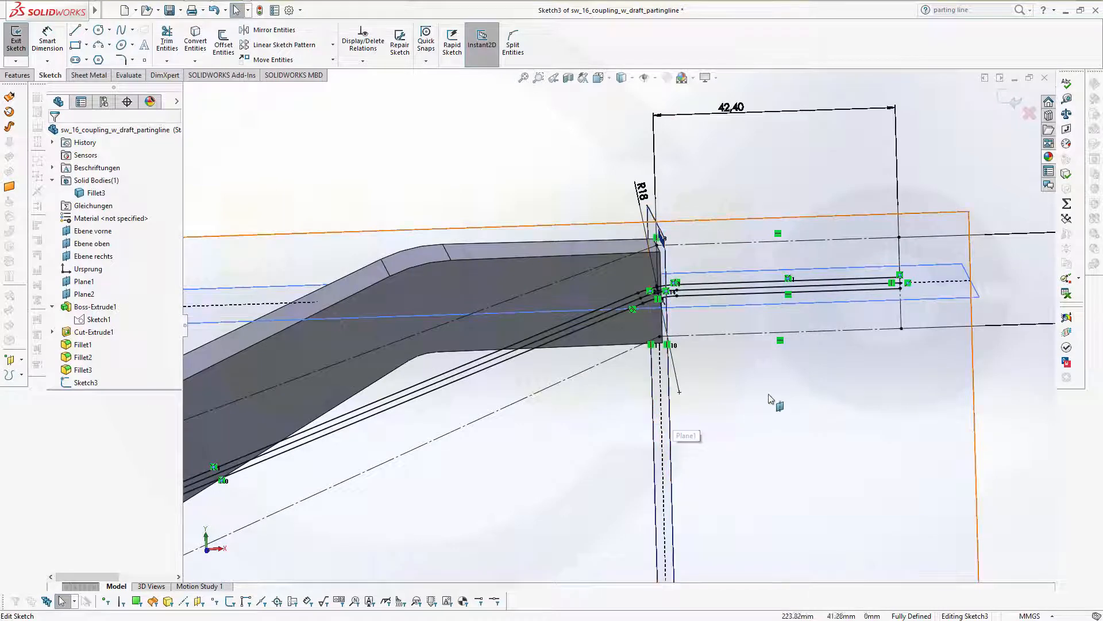
scroll(897, 304, "down", 2)
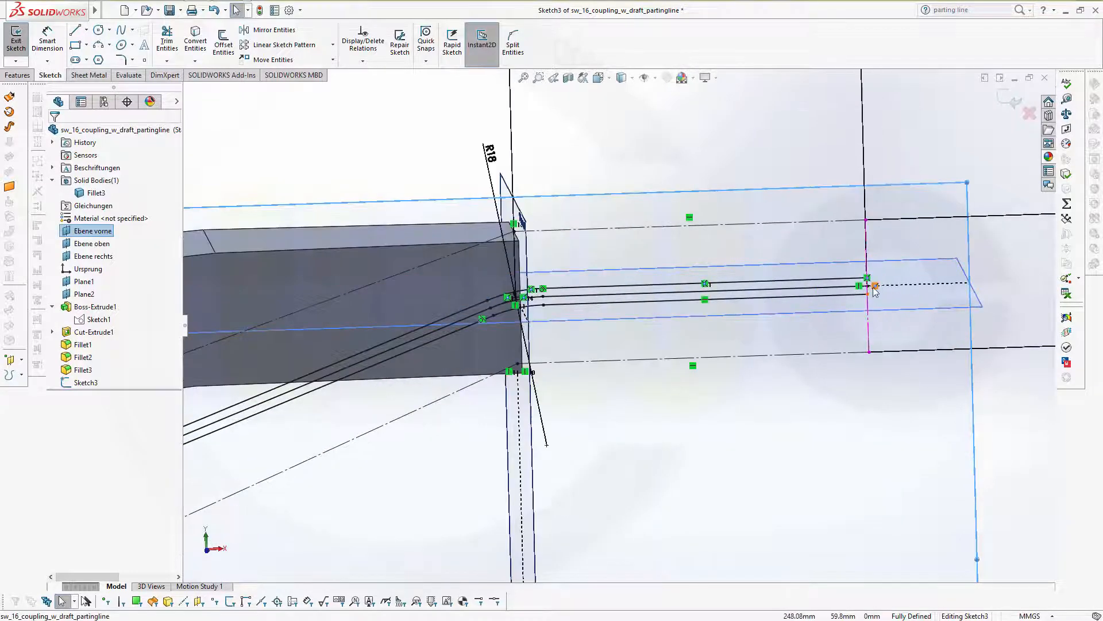
left_click(895, 342)
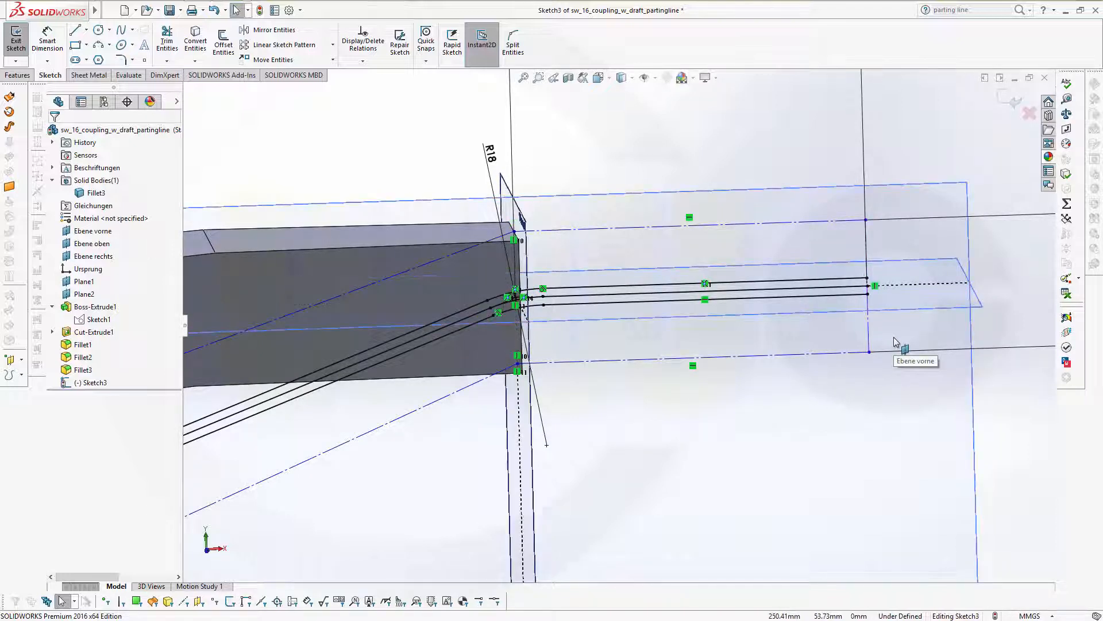
left_click(868, 286)
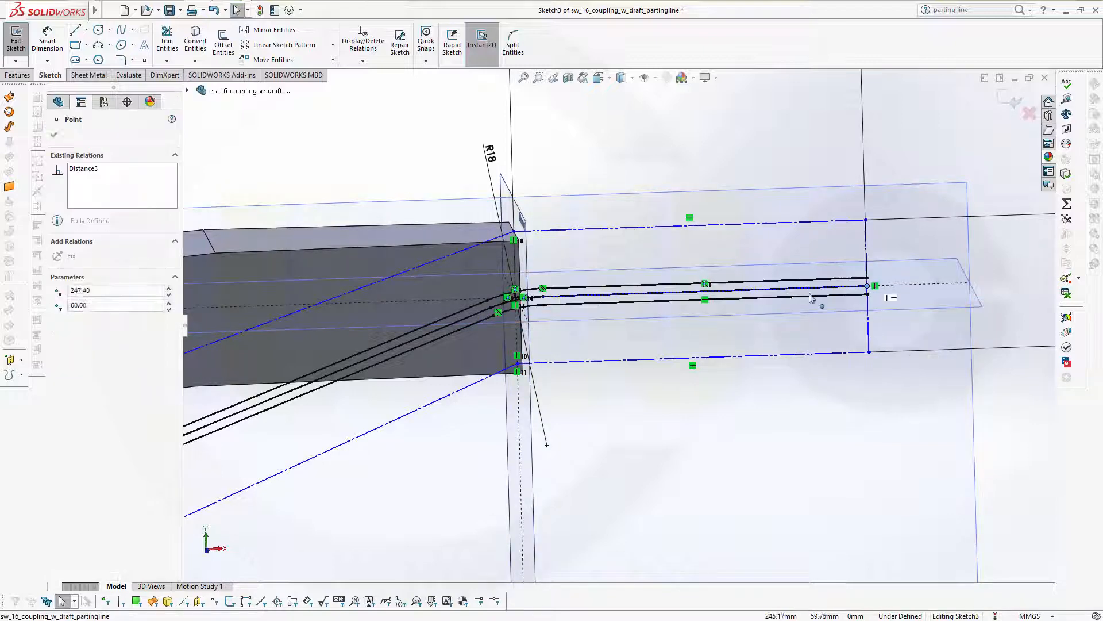
left_click(861, 307)
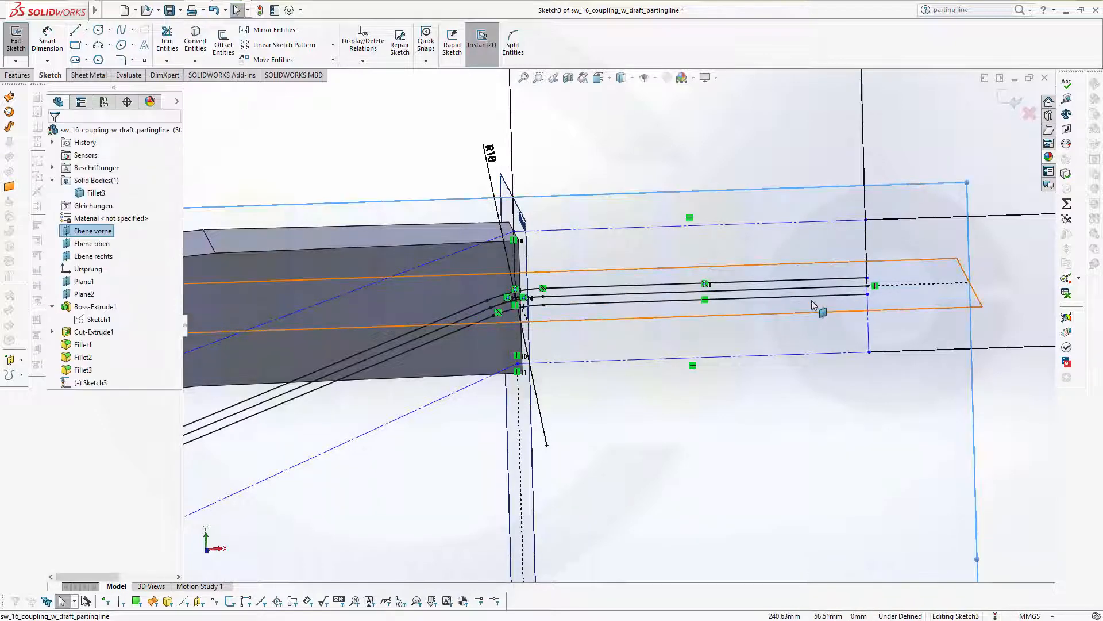
- Delete the coincident relation that holds the middle line's bend vertex near the thin end on Plane1
scroll(815, 307, "up", 2)
scroll(805, 316, "down", 3)
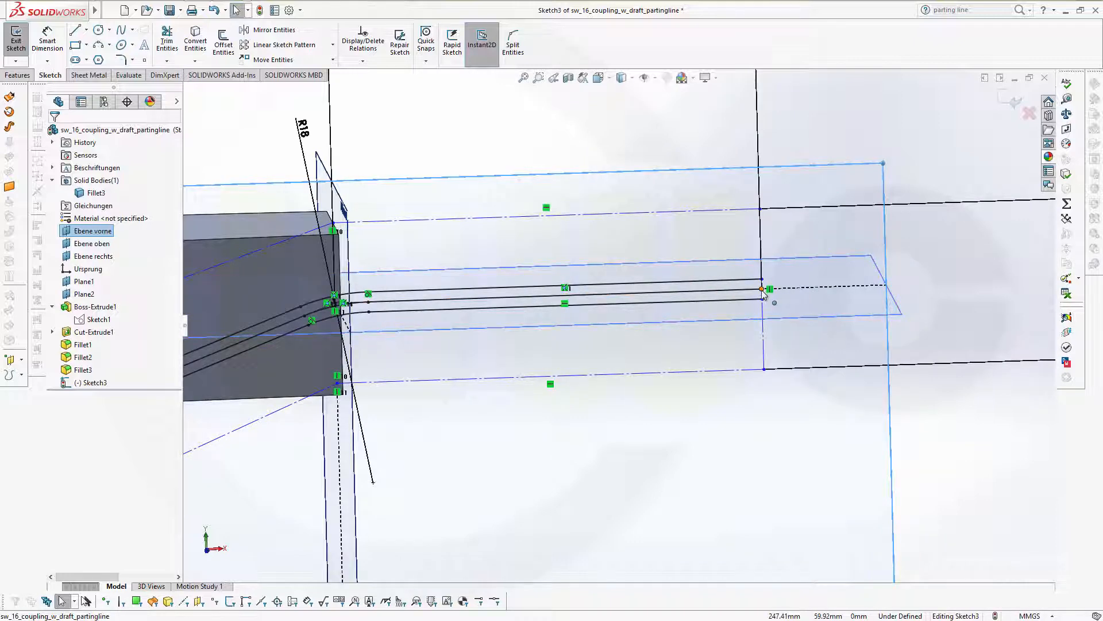
scroll(761, 294, "up", 2)
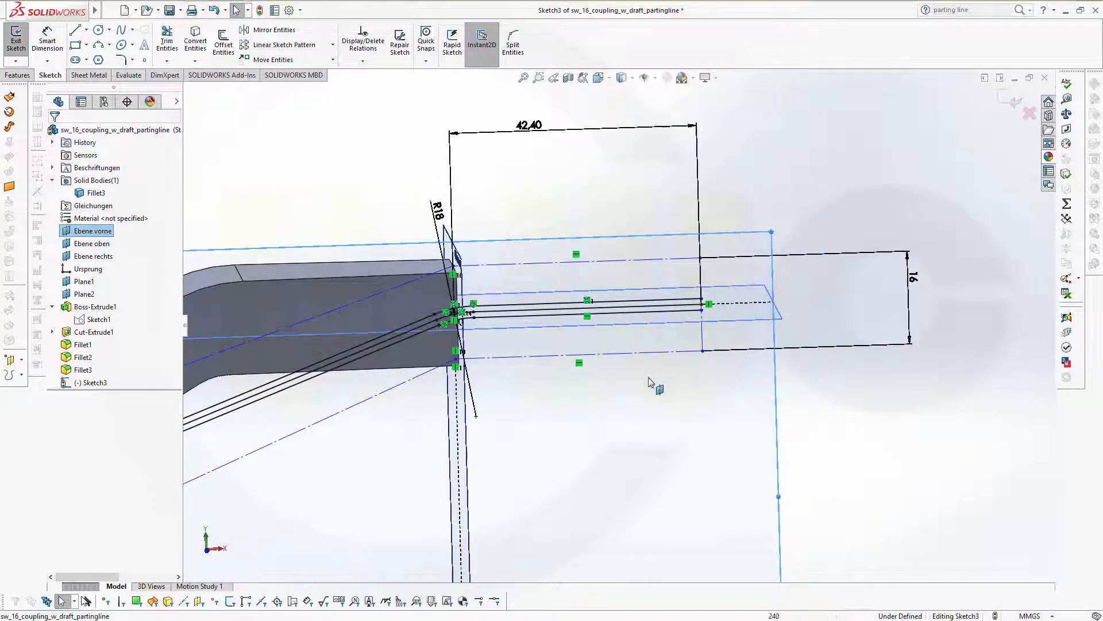
scroll(416, 313, "down", 4)
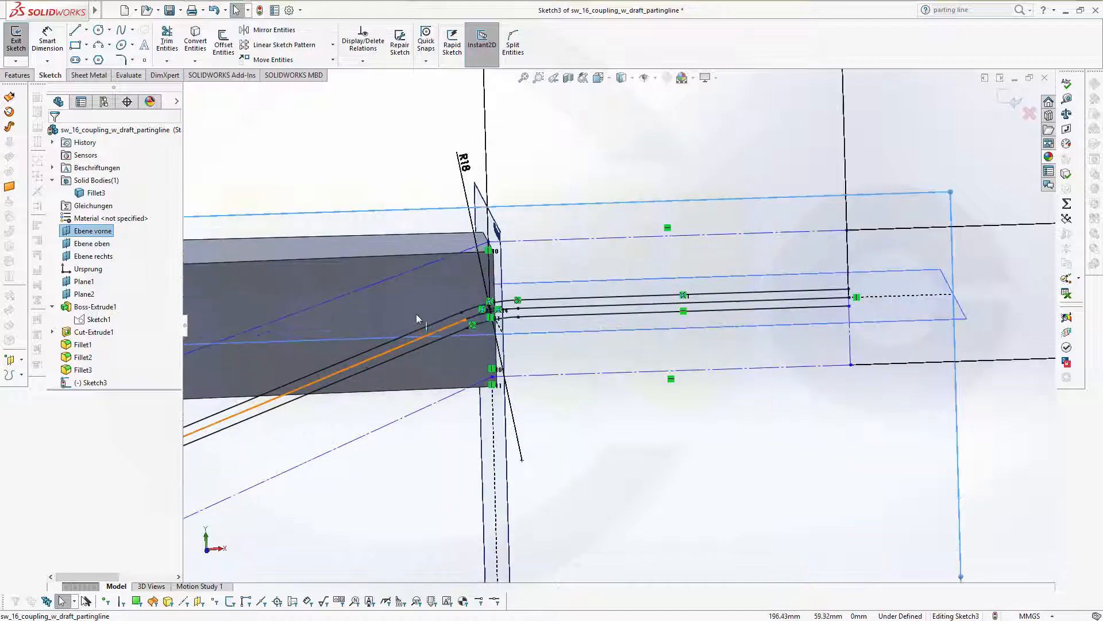
scroll(597, 308, "down", 1)
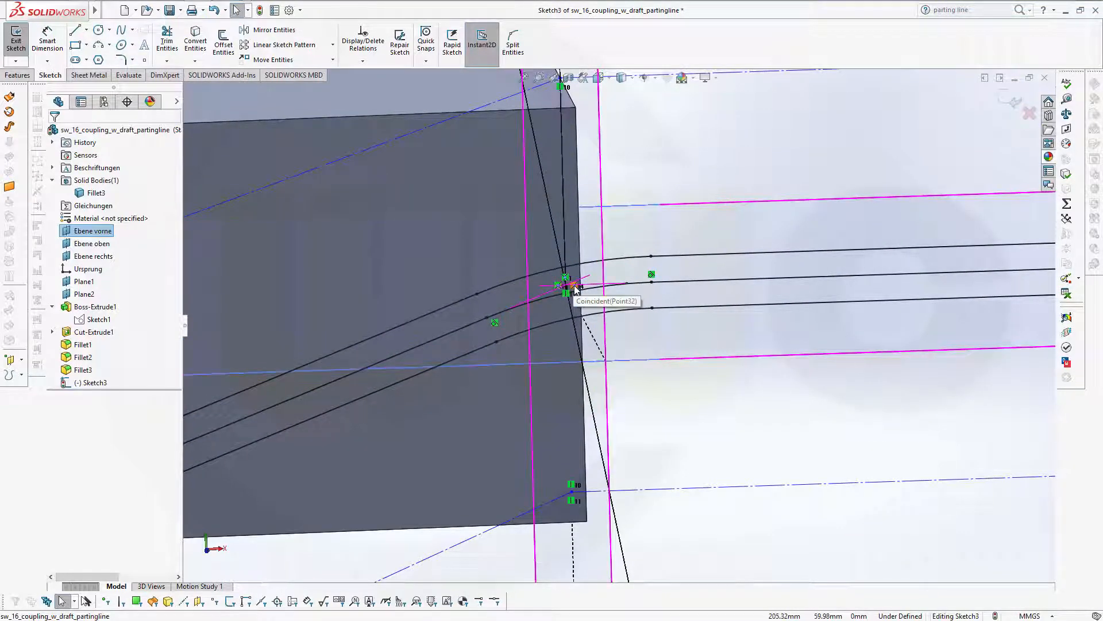
left_click(574, 286)
key("Delete")
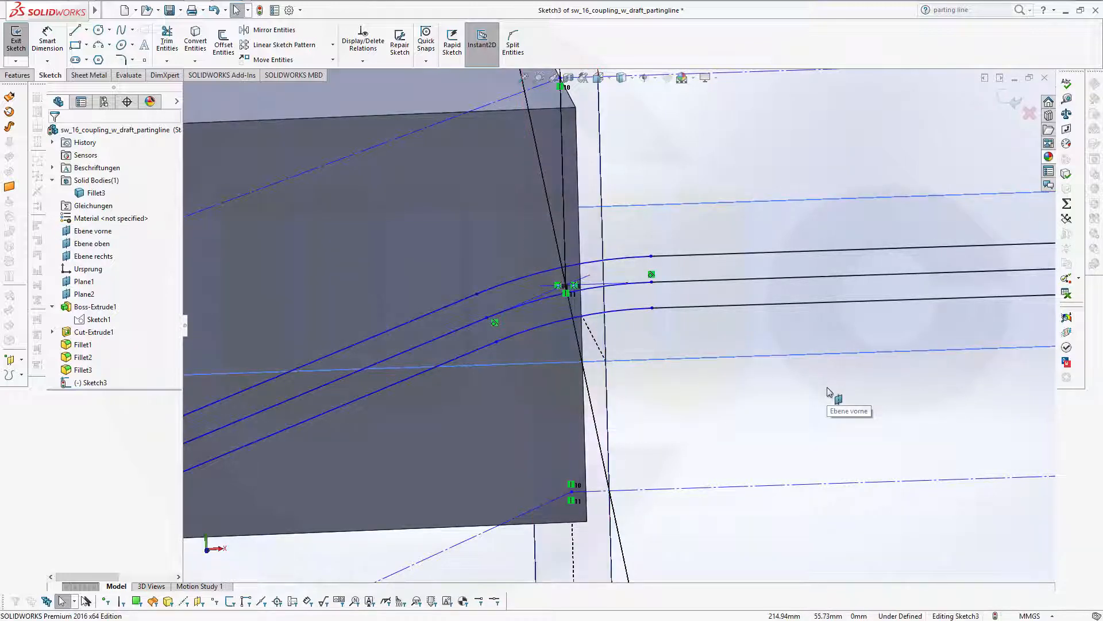
- Move the middle line's free thin-side endpoint back toward the body's end face and make it coincident with Plane1
scroll(861, 307, "up", 3)
scroll(812, 374, "up", 4)
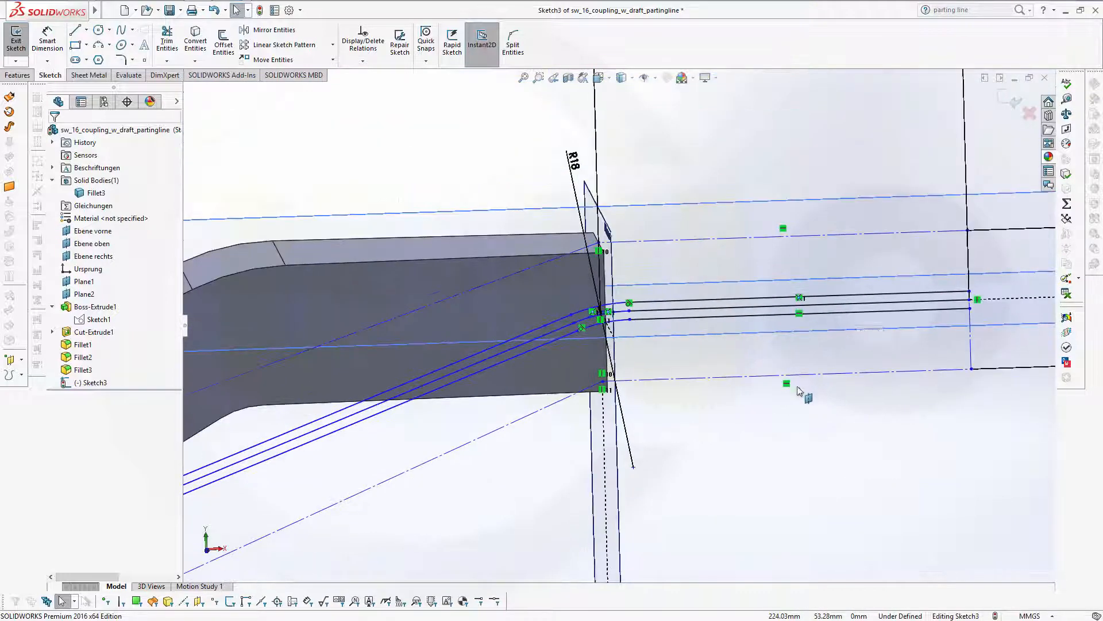
left_click_drag(911, 303, 632, 312)
left_click(665, 209)
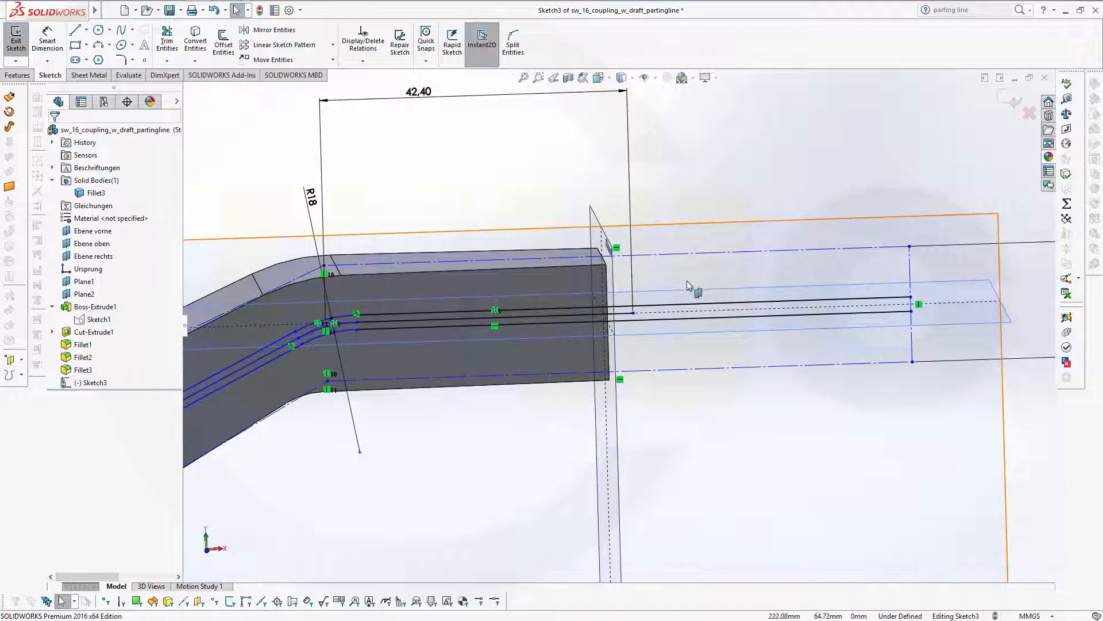
left_click(633, 314)
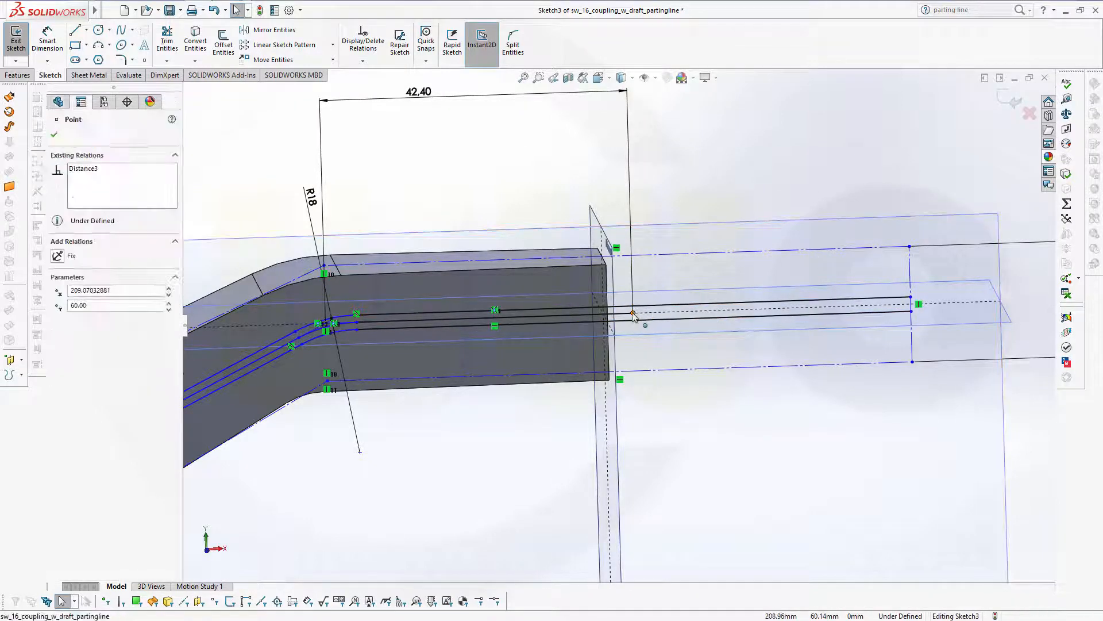
left_click(618, 419, "ctrl")
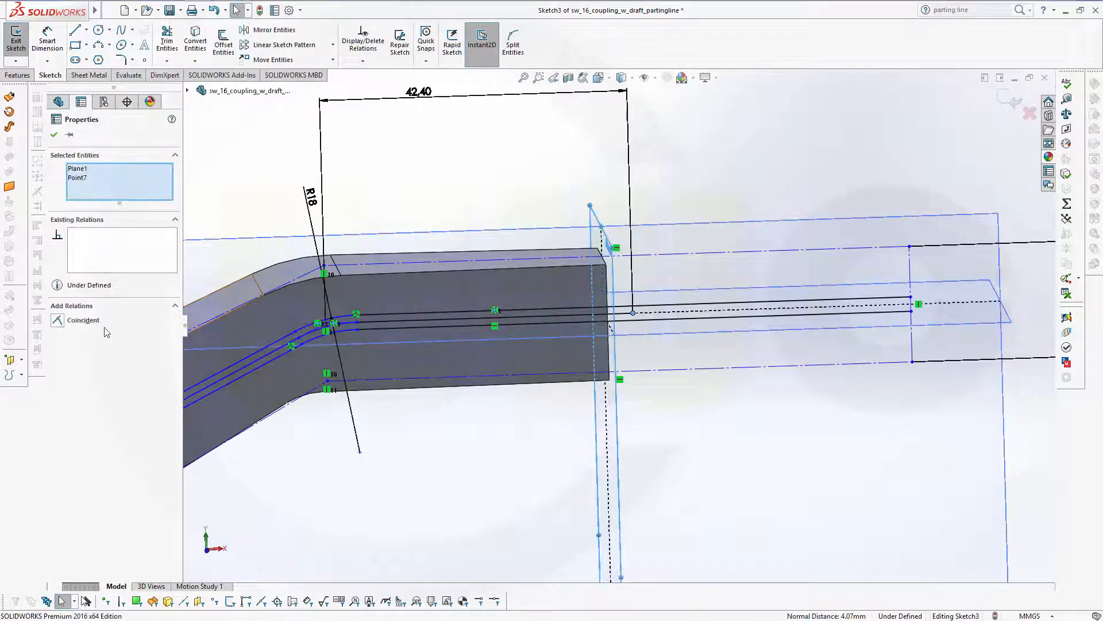
left_click(57, 321)
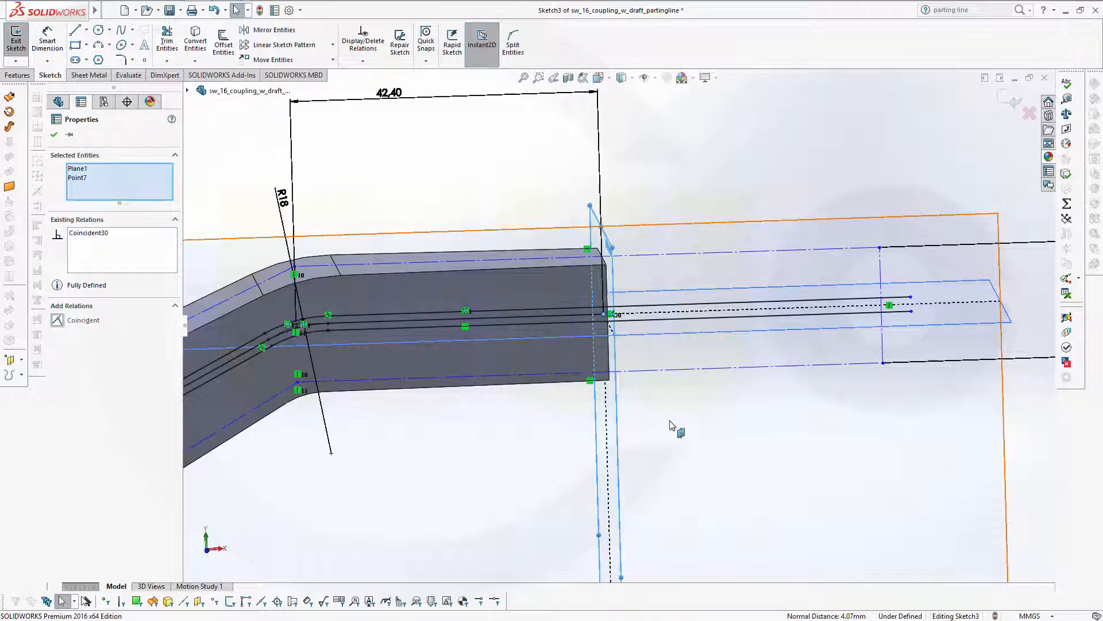
- Make the upper offset line's thin-side endpoint coincident with Plane1 and exit the sketch
left_click(912, 299)
left_click(655, 300, "ctrl")
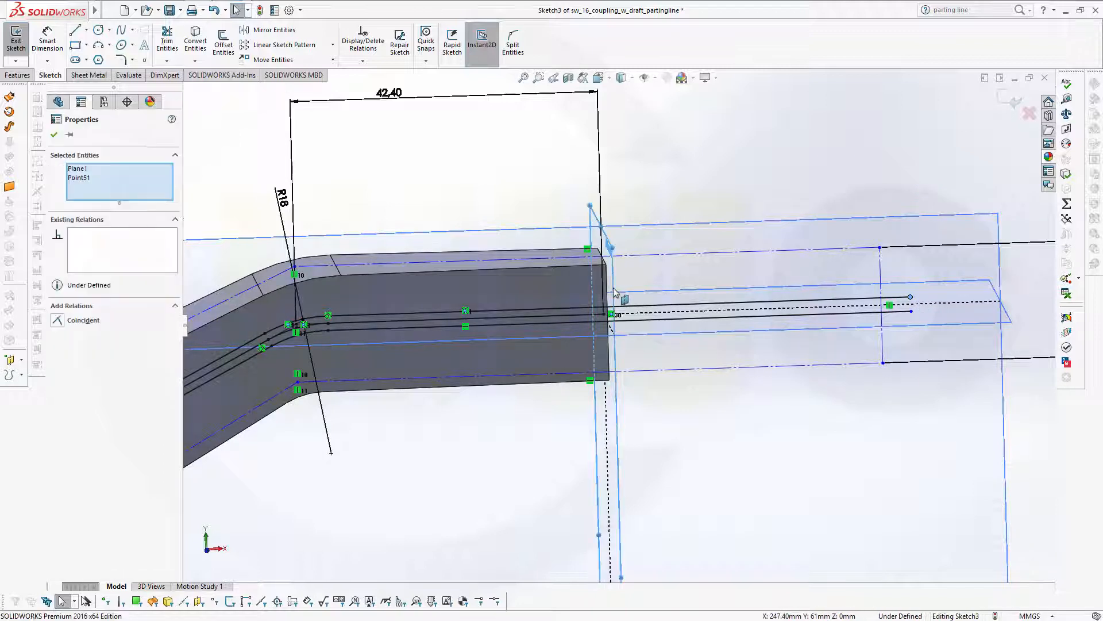
left_click(58, 321)
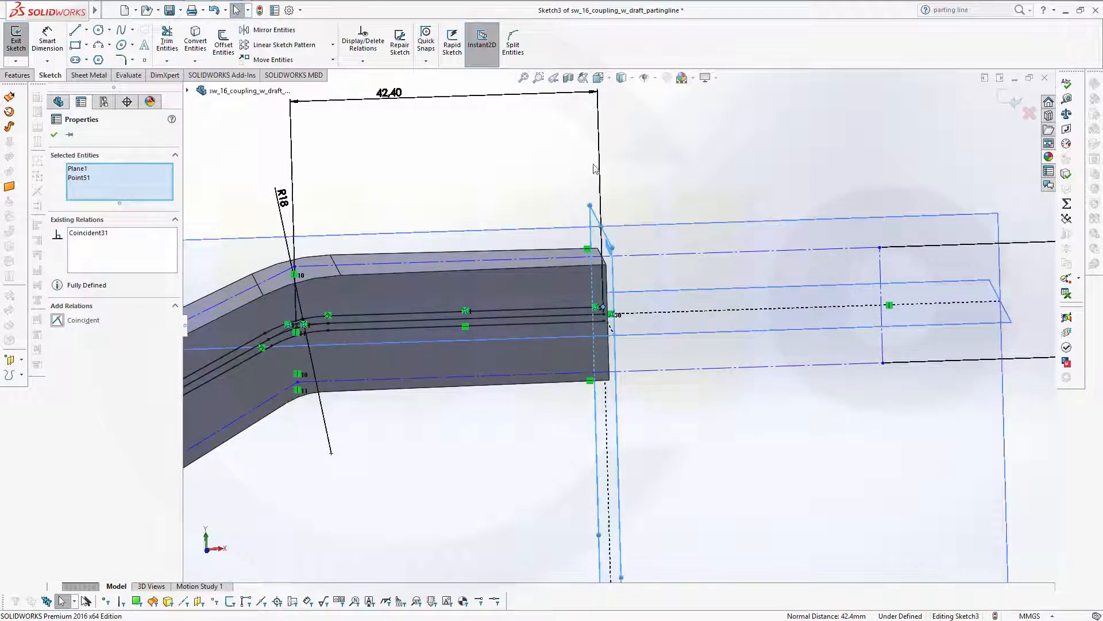
left_click(54, 137)
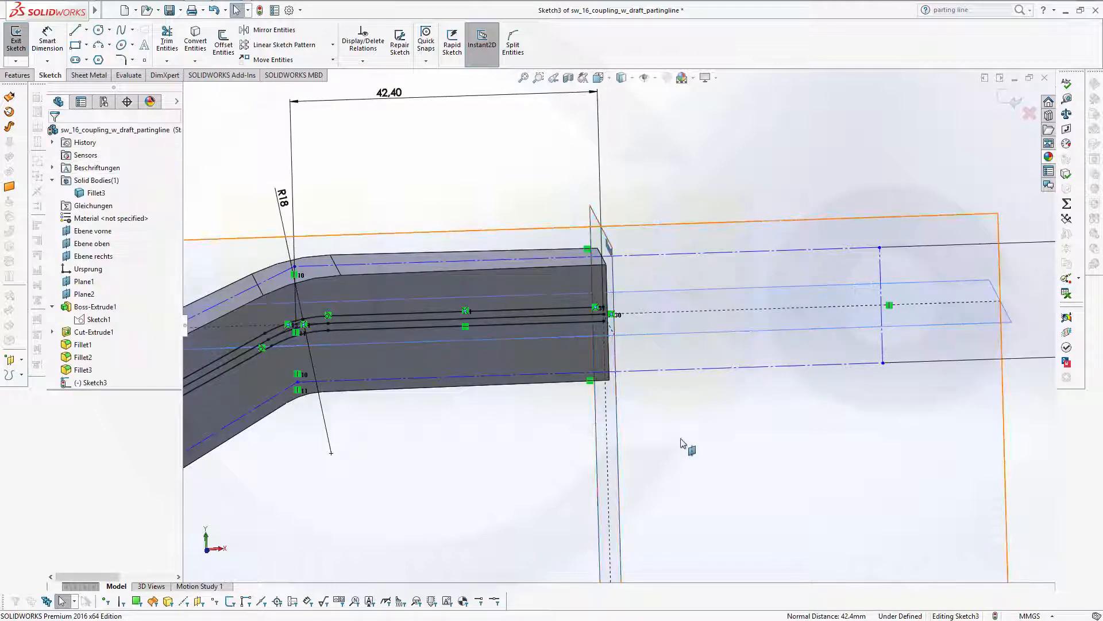
left_click(1018, 107)
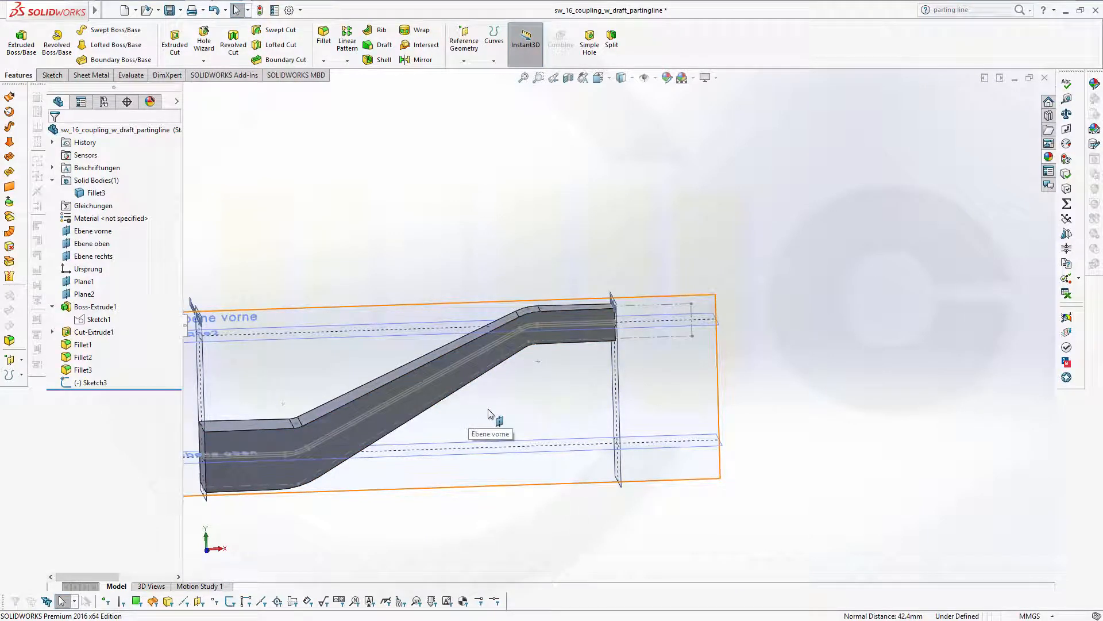
- Start a Split Line of the Projection type and choose Sketch3 as the sketch to project
mouse_move(489, 411)
middle_mouse_down()
mouse_move(549, 408)
mouse_move(502, 425)
middle_mouse_up()
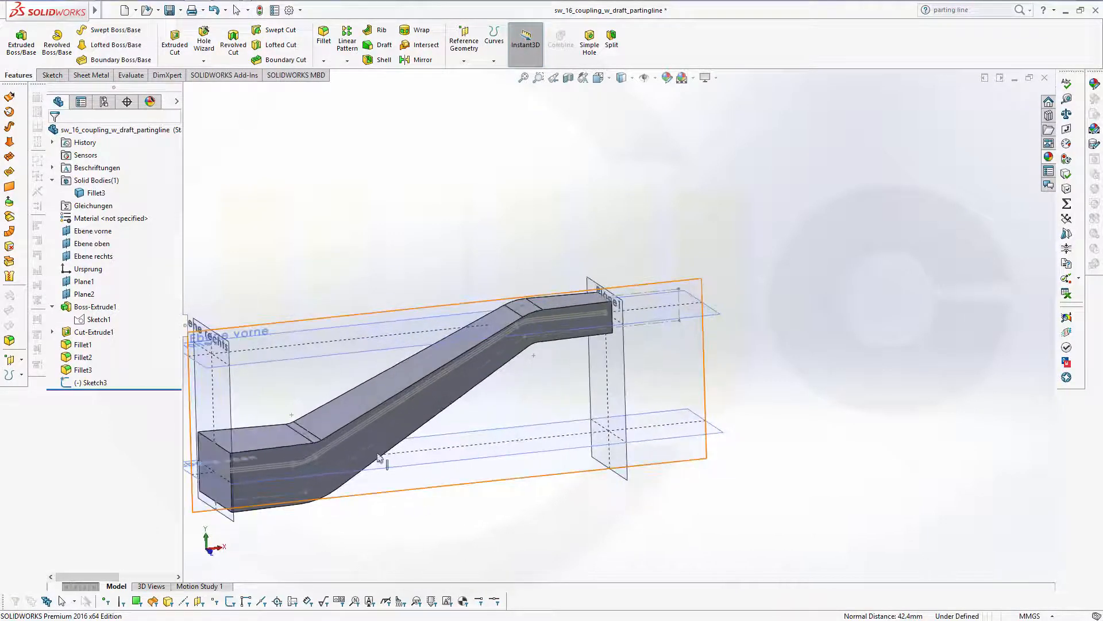
scroll(460, 436, "up", 5)
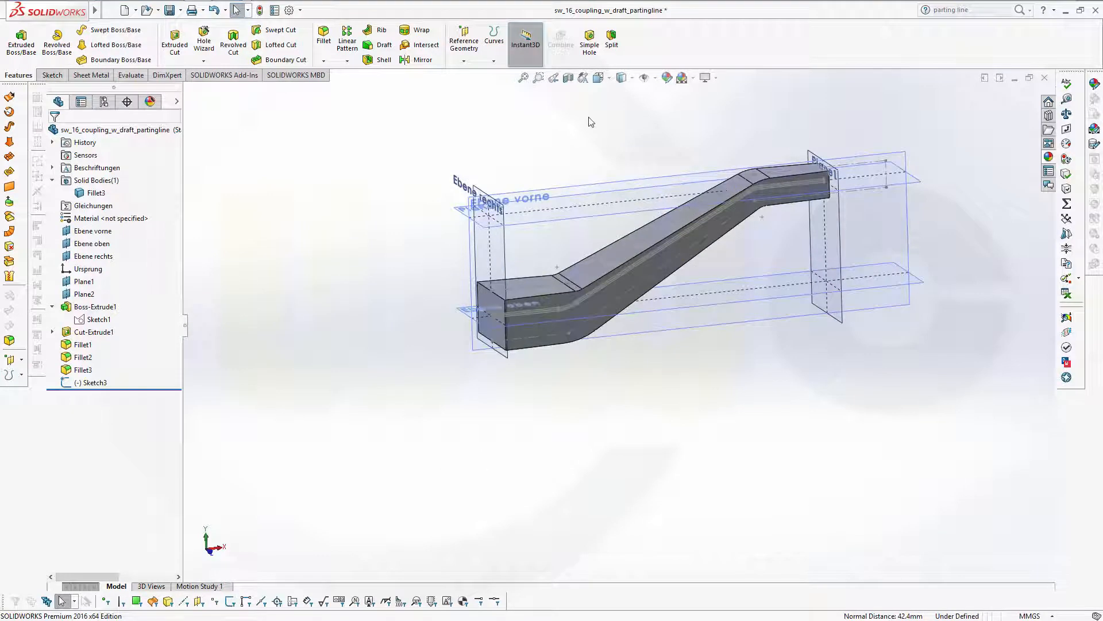
scroll(581, 131, "down", 3)
scroll(545, 236, "down", 3)
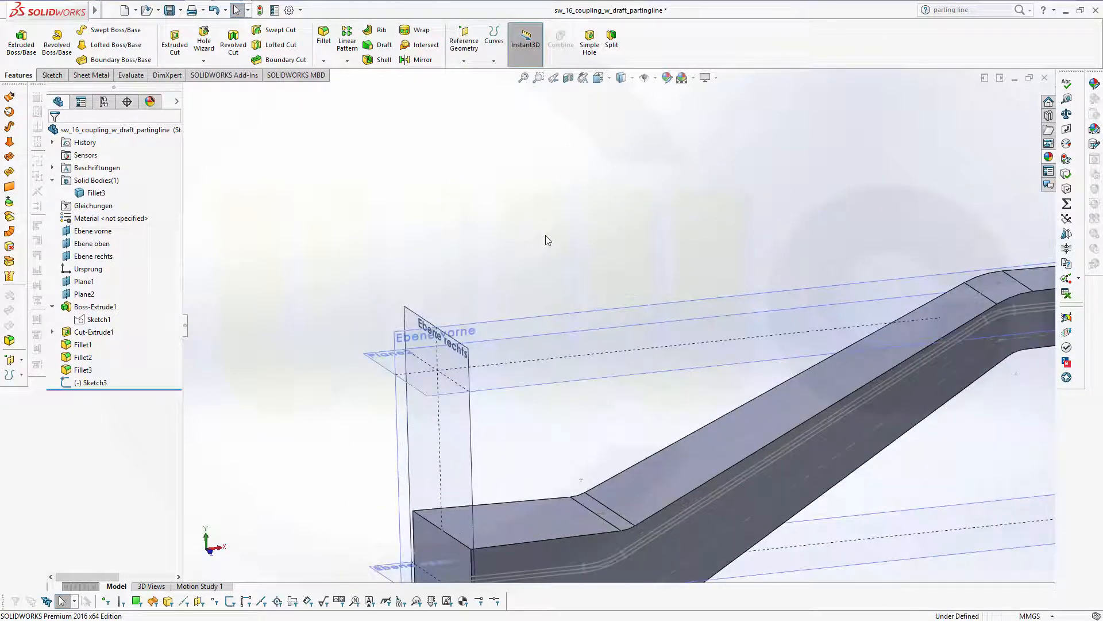
scroll(552, 246, "up", 3)
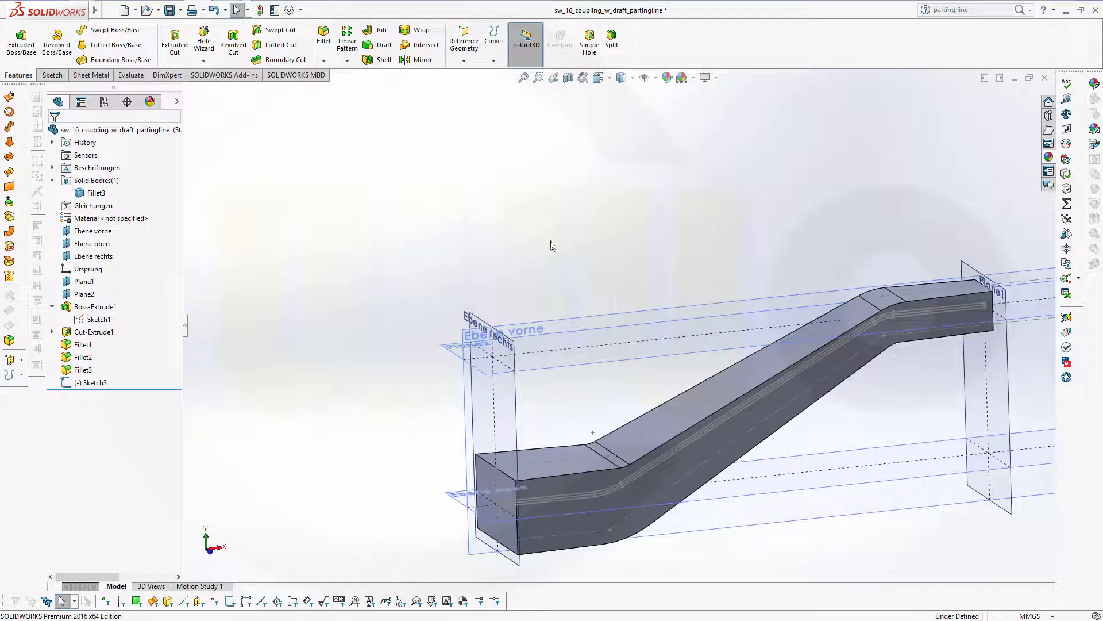
left_click(494, 61)
left_click(505, 77)
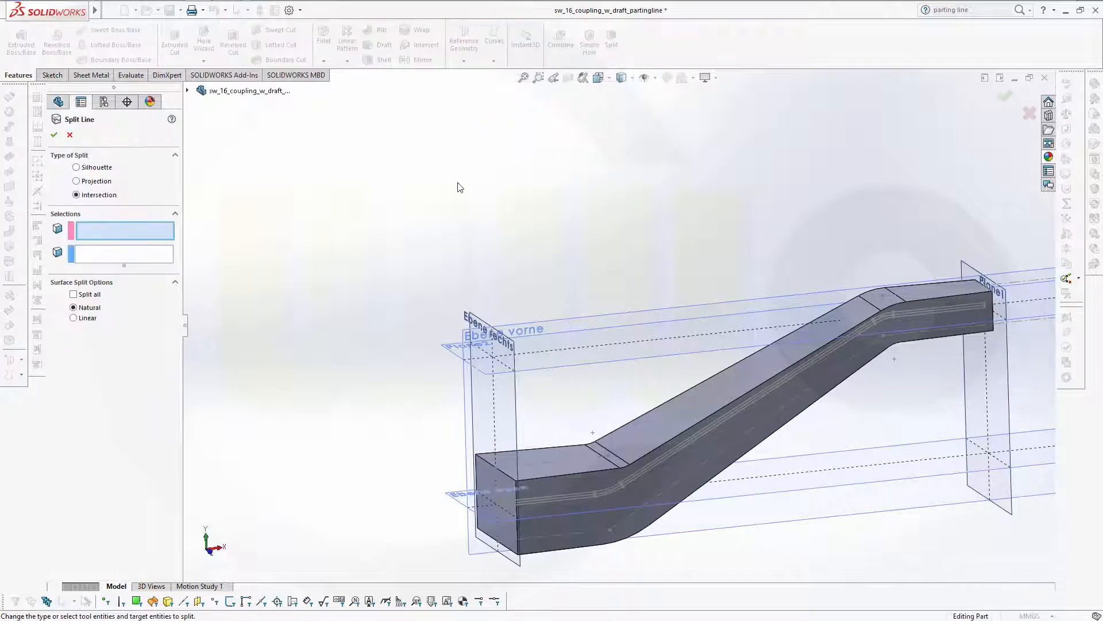
left_click(77, 182)
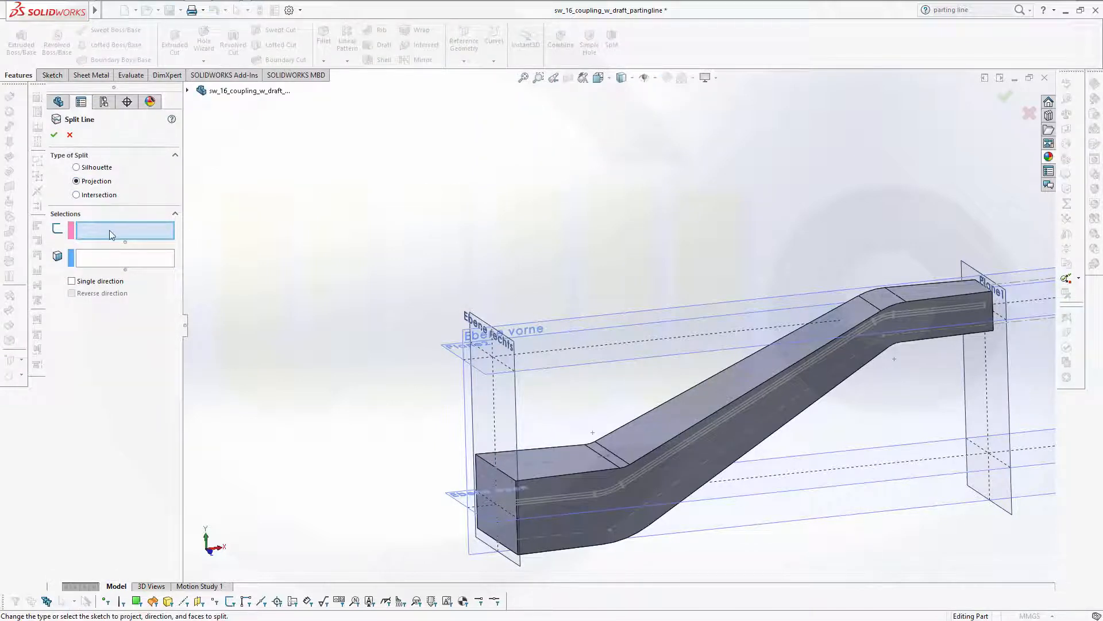
scroll(592, 520, "down", 2)
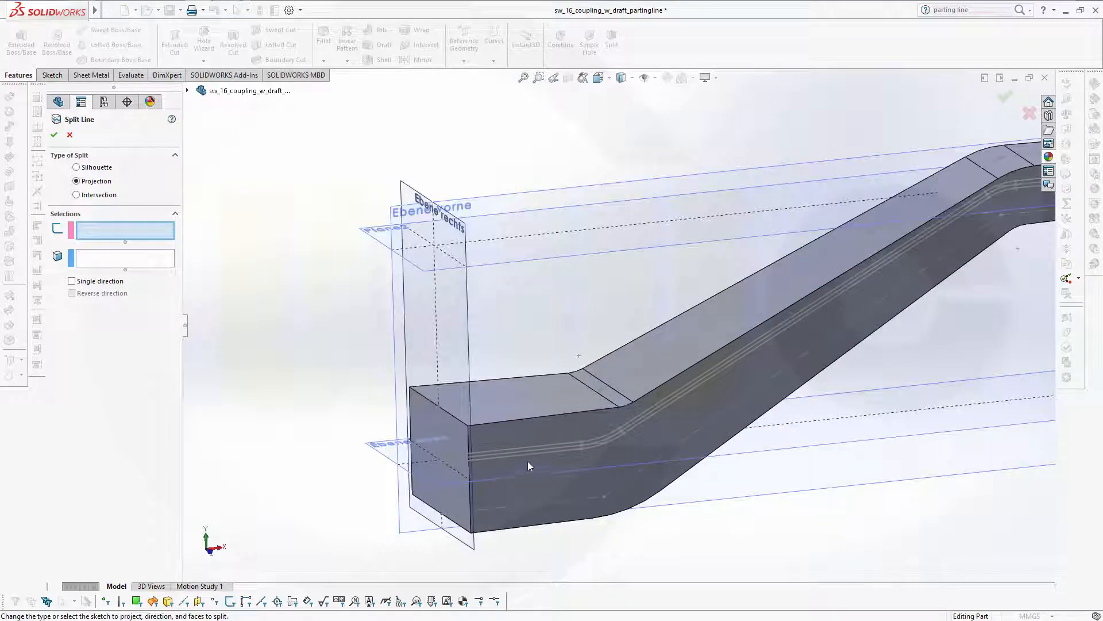
left_click(536, 445)
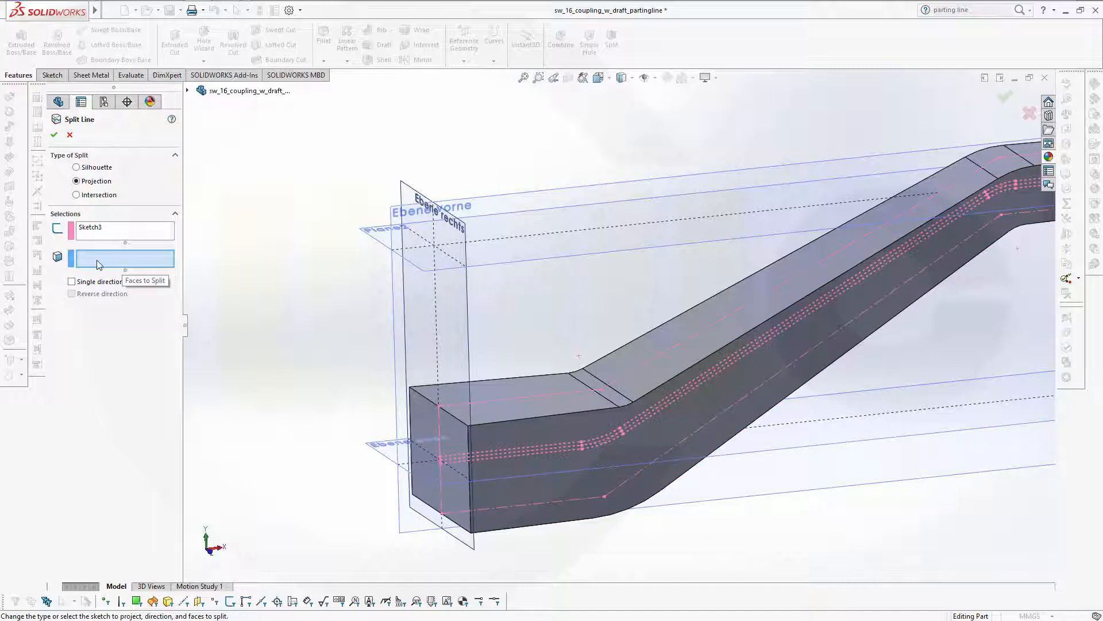
- Set both large side faces of the lever as the faces to split and create the split line
left_click(524, 431)
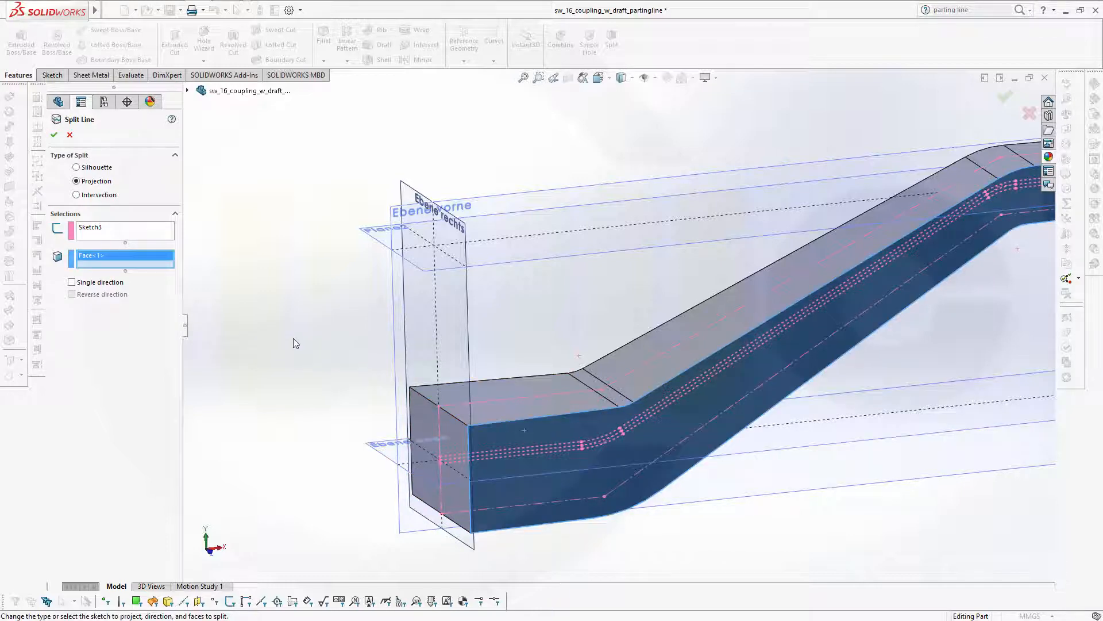
middle_click_drag(294, 342, 820, 389)
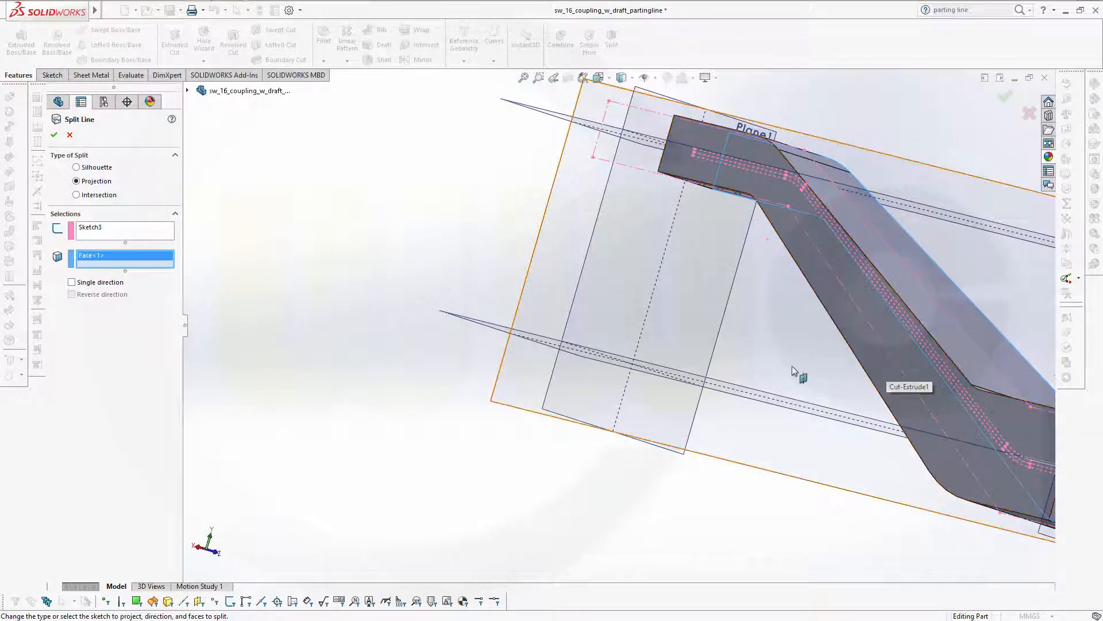
middle_click_drag(675, 364, 757, 381)
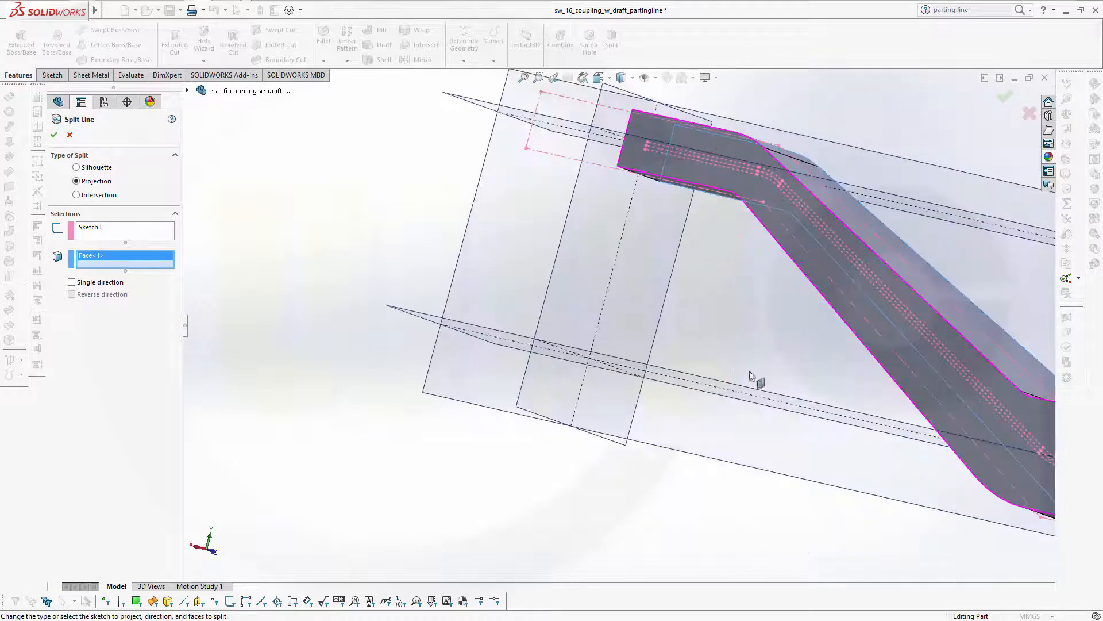
left_click(958, 345)
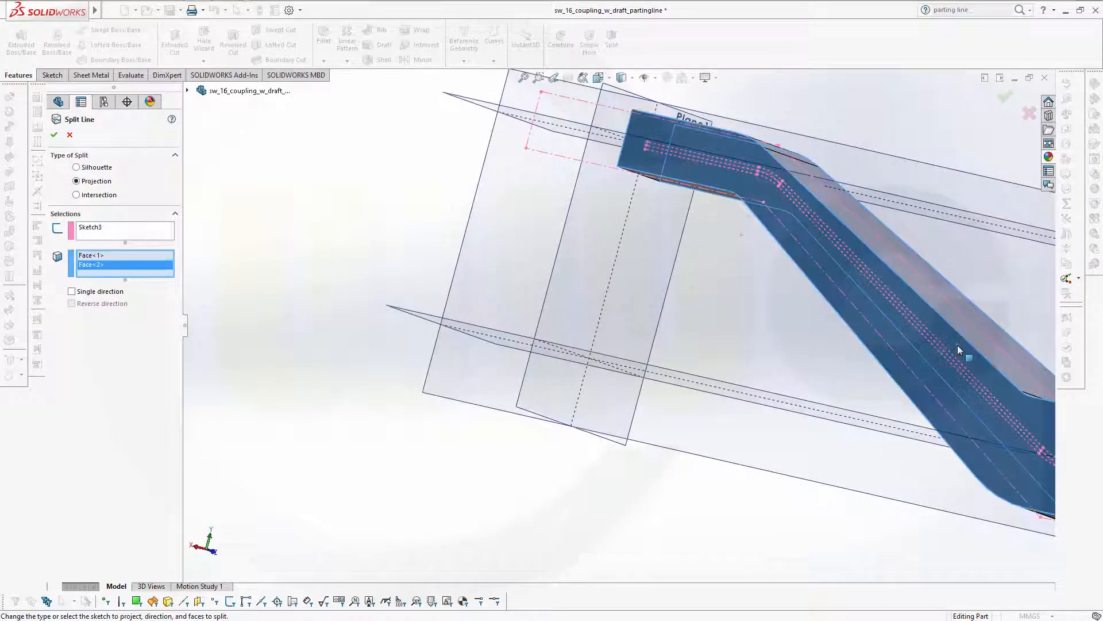
middle_click_drag(767, 396, 569, 333)
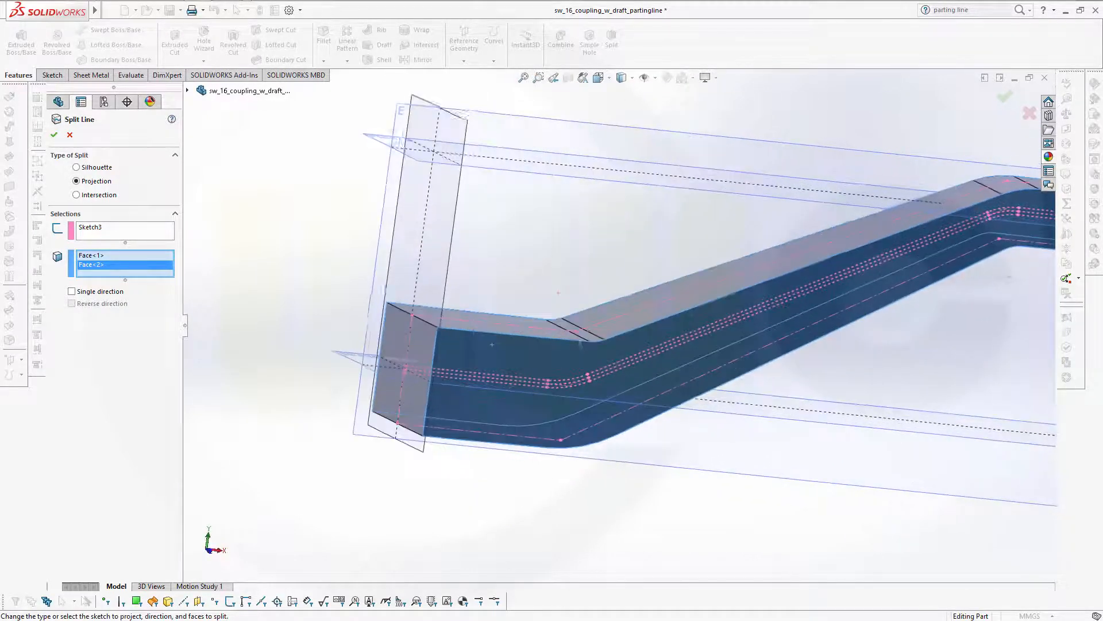
left_click(54, 136)
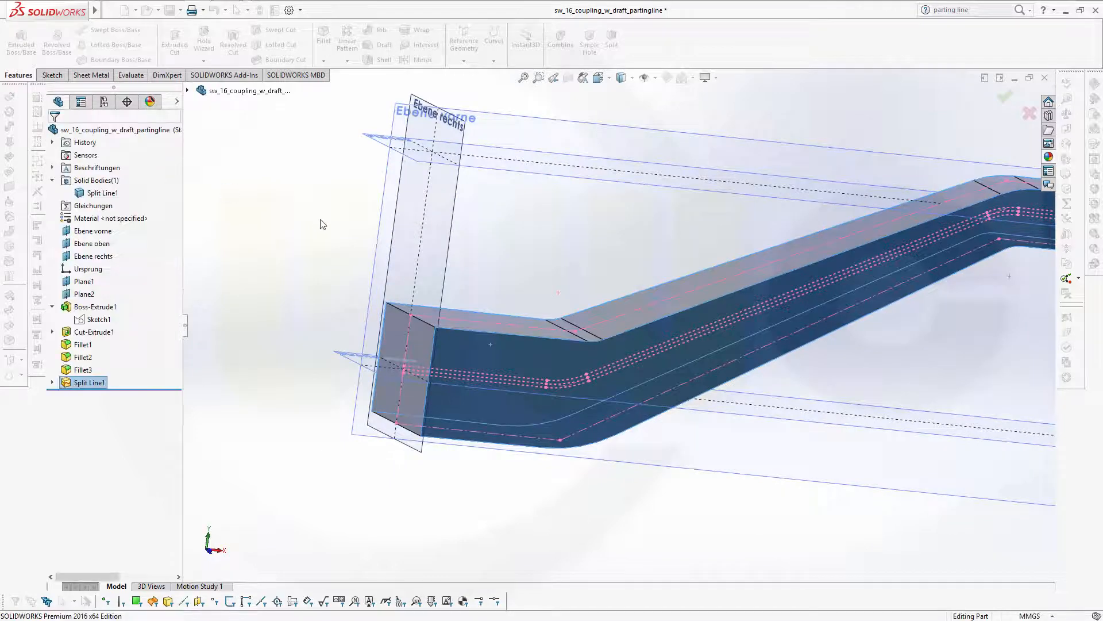
- Reopen Sketch3 under the Split Line1 feature for editing
middle_click_drag(596, 441, 580, 405)
scroll(569, 394, "down", 5)
scroll(568, 392, "down", 2)
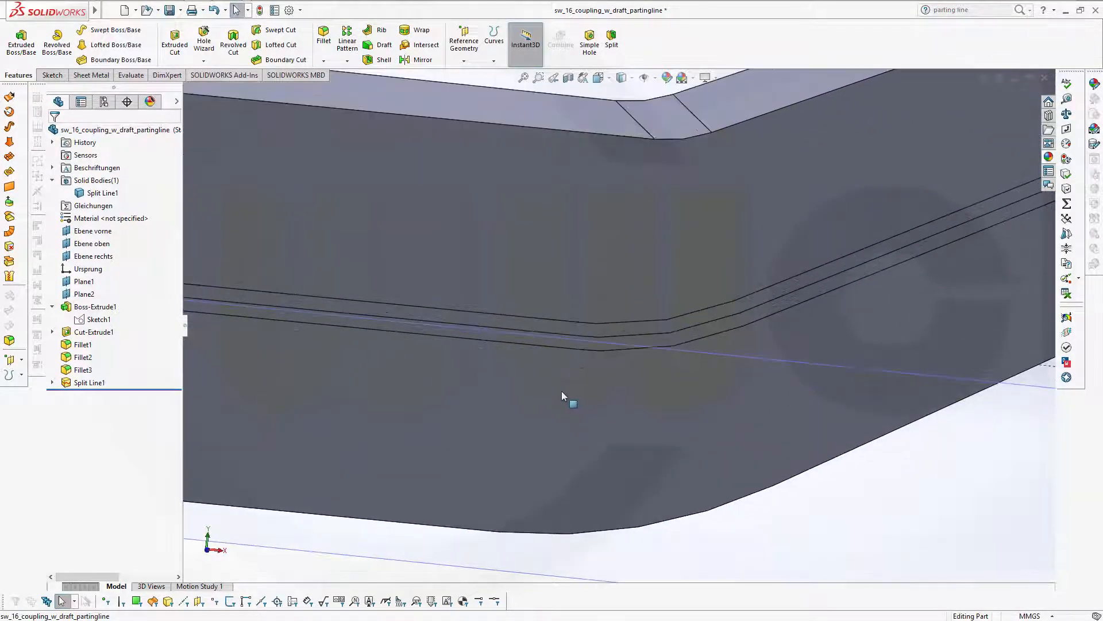
scroll(561, 390, "up", 2)
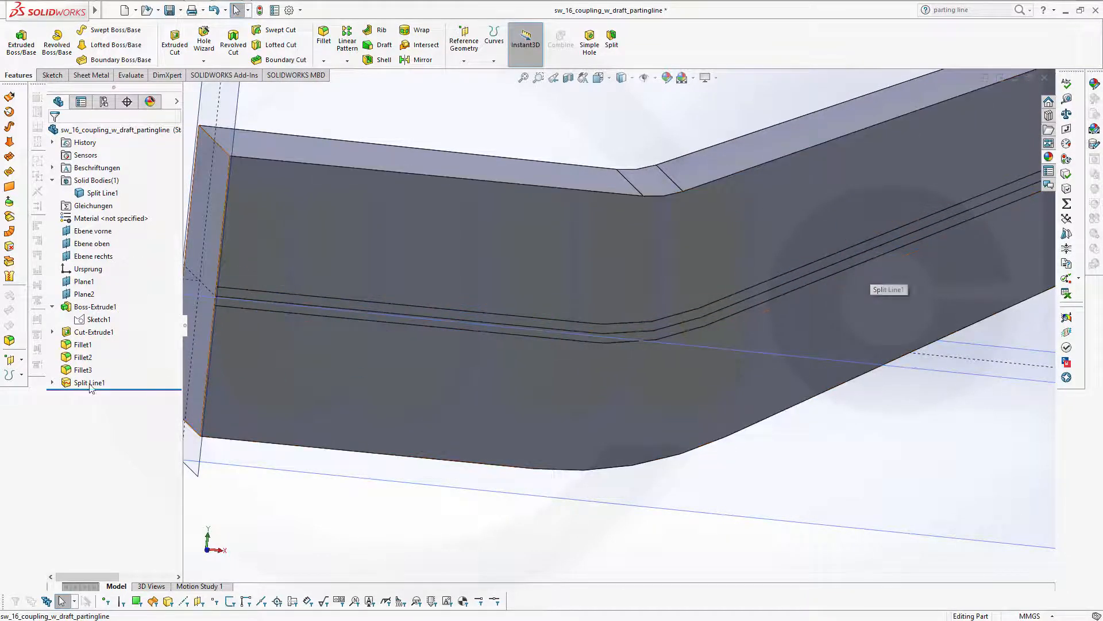
left_click(53, 383)
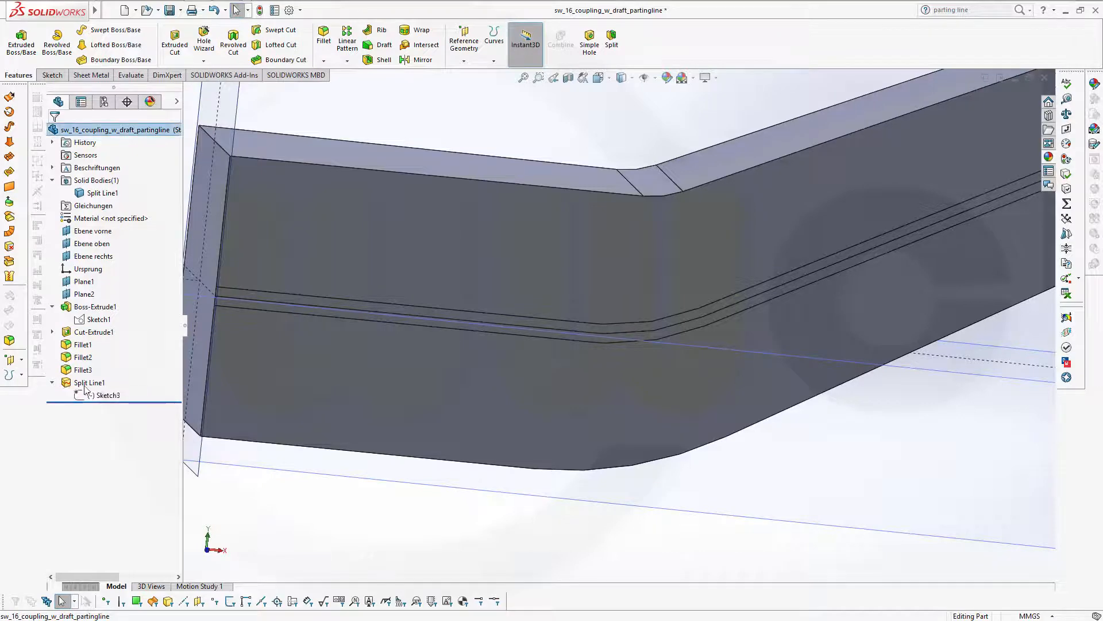
left_click(103, 396)
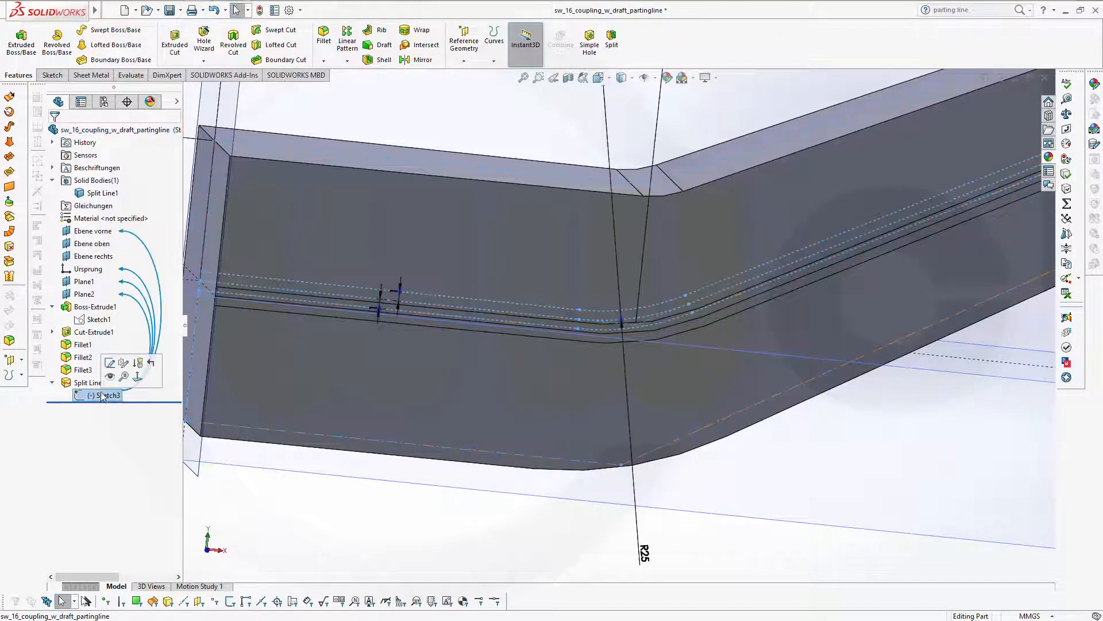
left_click(110, 363)
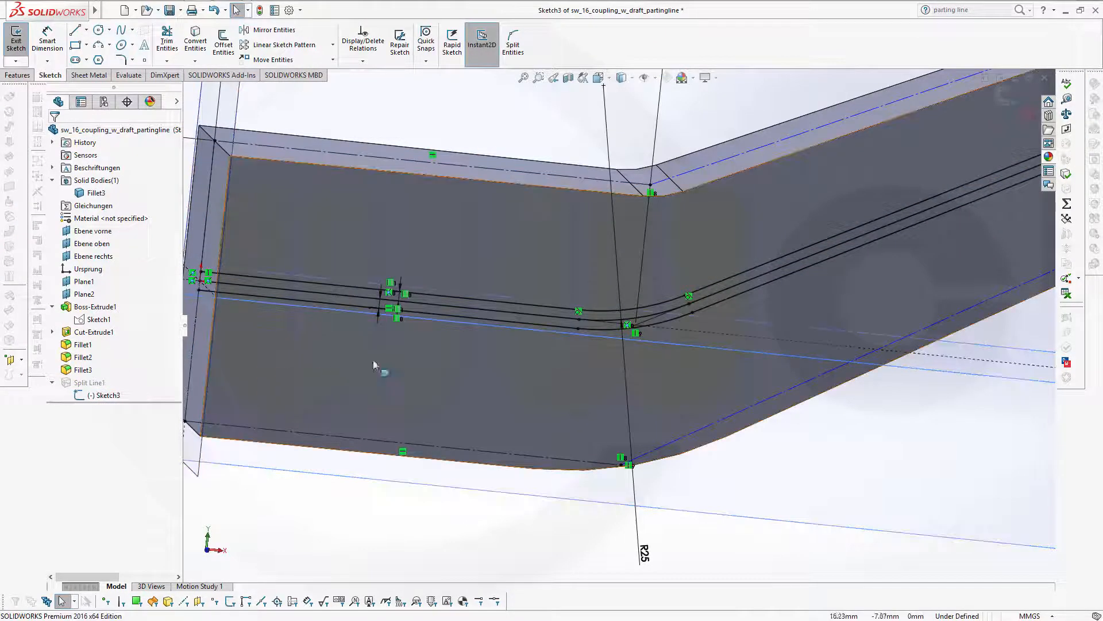
scroll(761, 405, "down", 4)
scroll(775, 395, "up", 6)
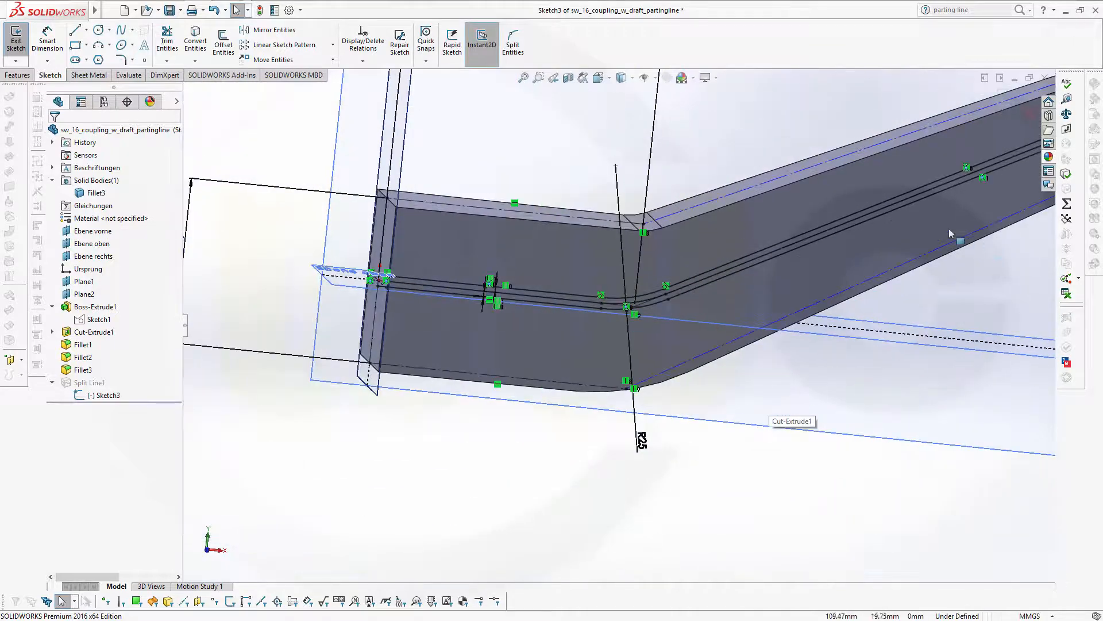
scroll(949, 229, "down", 2)
left_click(368, 345)
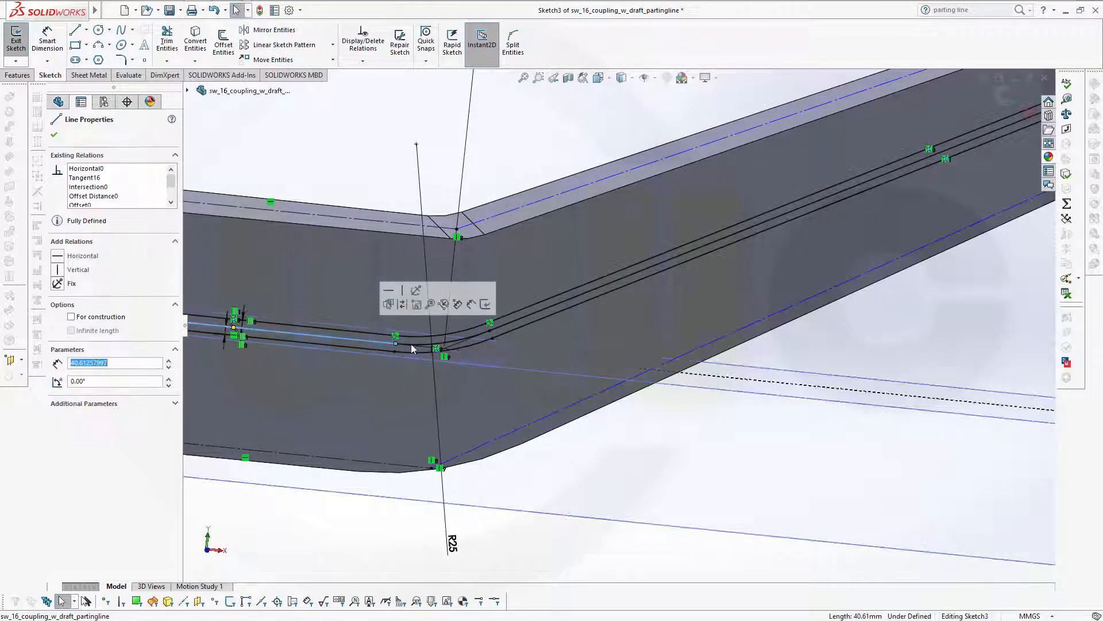
left_click(423, 345, "ctrl")
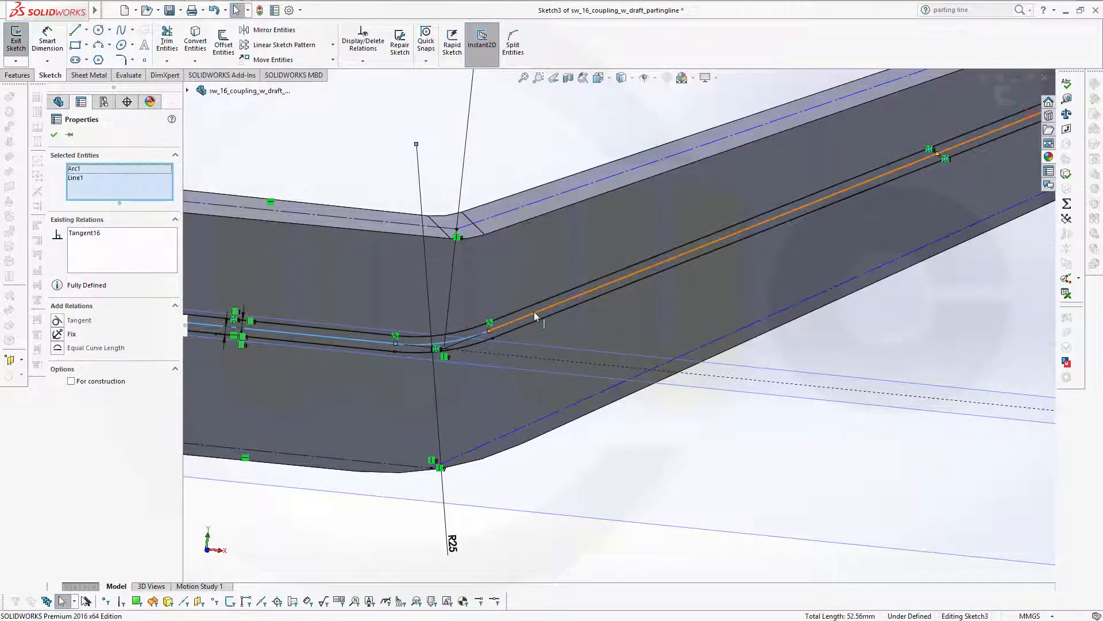
left_click(523, 318, "ctrl")
scroll(920, 220, "down", 3)
scroll(922, 219, "up", 5)
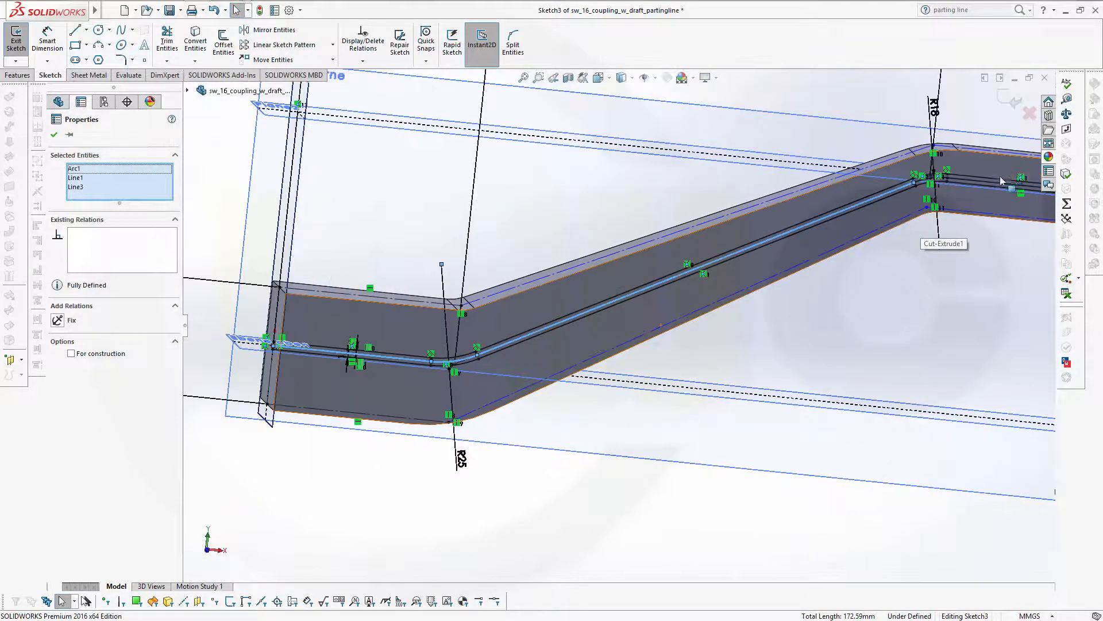
scroll(915, 210, "down", 3)
scroll(915, 211, "down", 2)
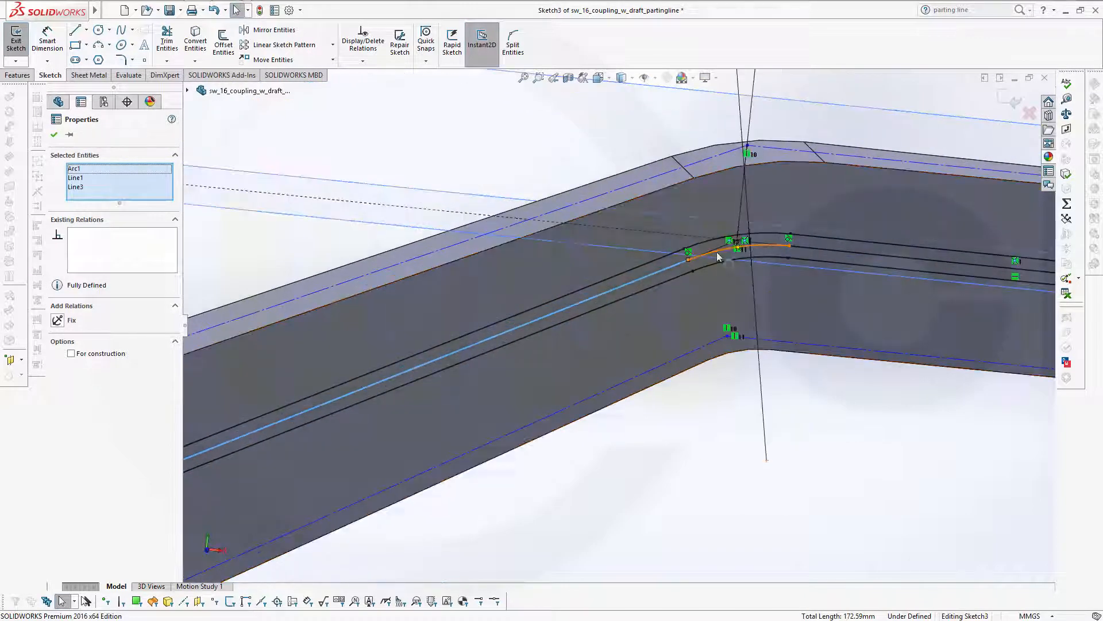
left_click(723, 256)
- Convert all three lines and both arcs of the middle parting line in Sketch3 to construction geometry
left_click(834, 251)
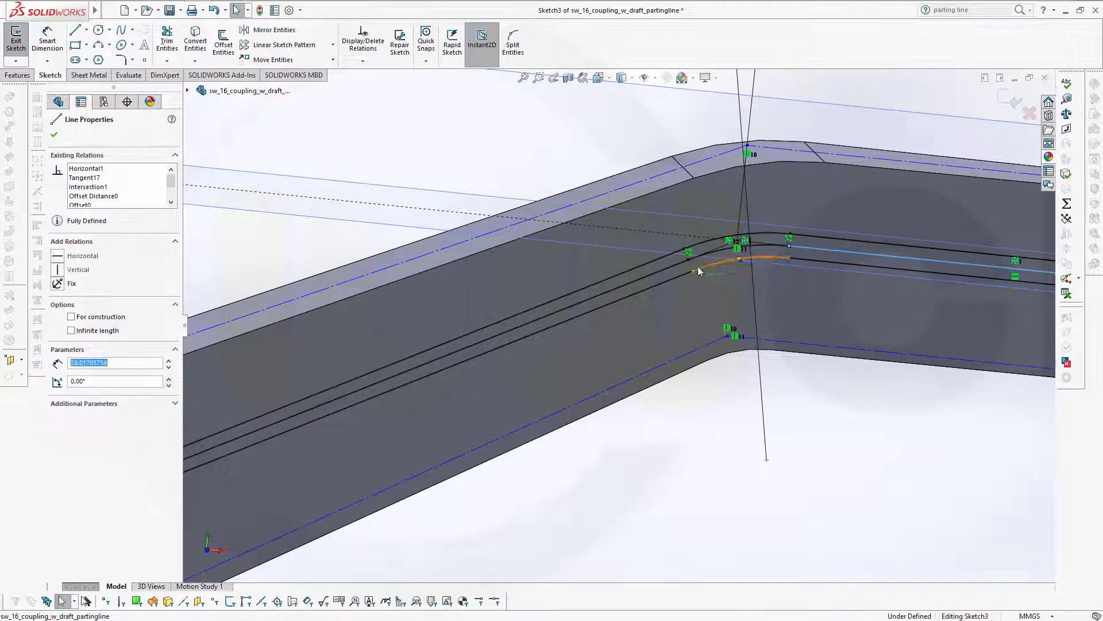
left_click(632, 282, "ctrl")
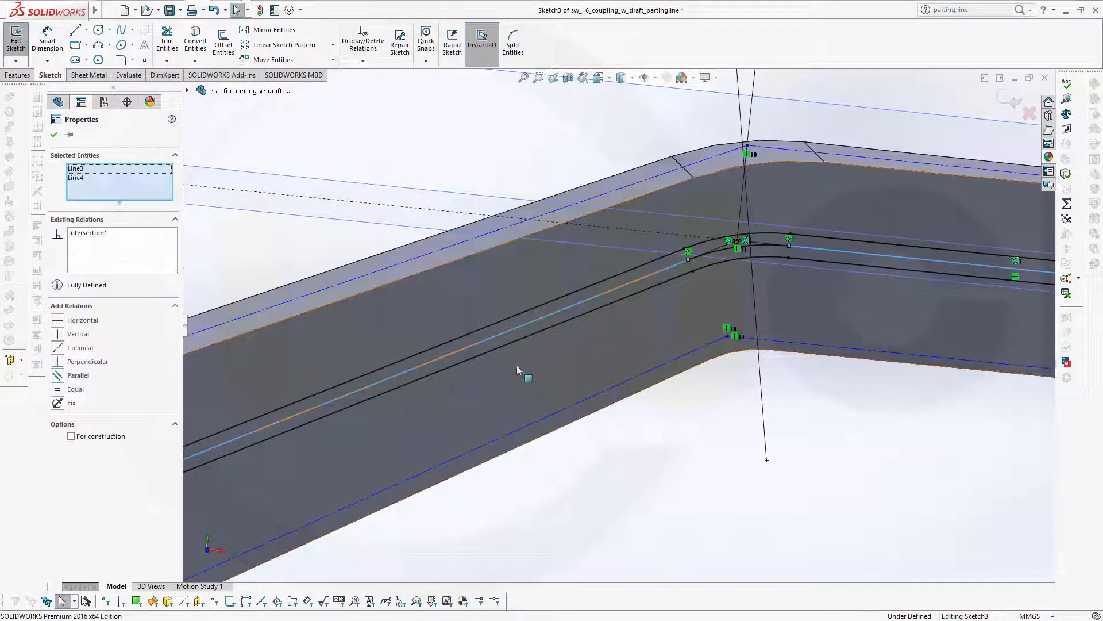
left_click(725, 257, "ctrl")
middle_click_drag(612, 349, 429, 423)
scroll(429, 418, "up", 3)
scroll(321, 457, "up", 3)
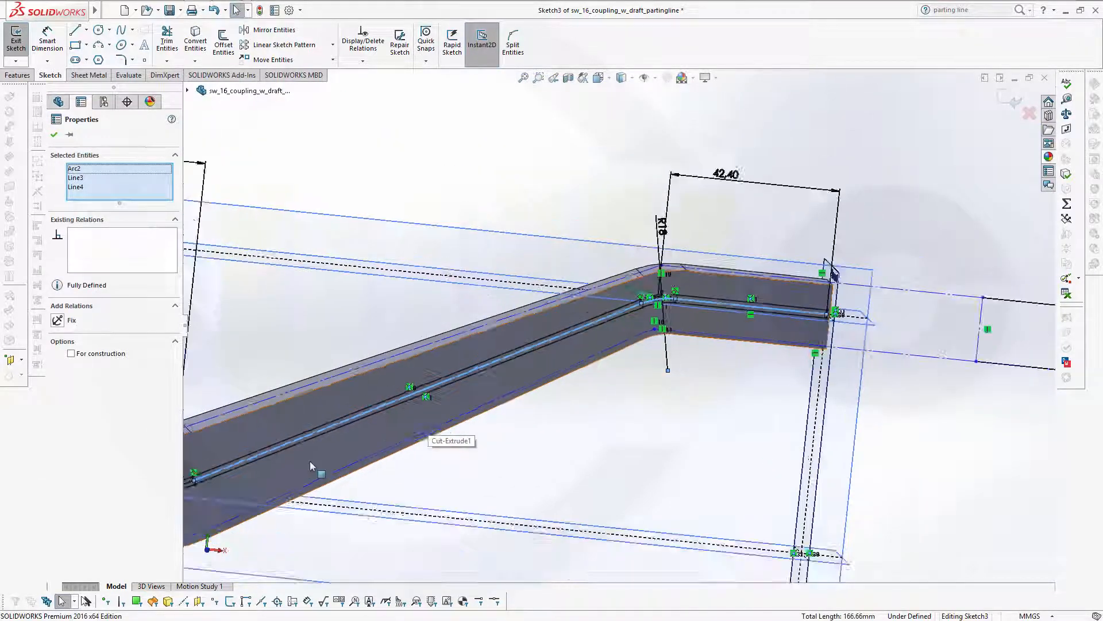
scroll(236, 441, "down", 4)
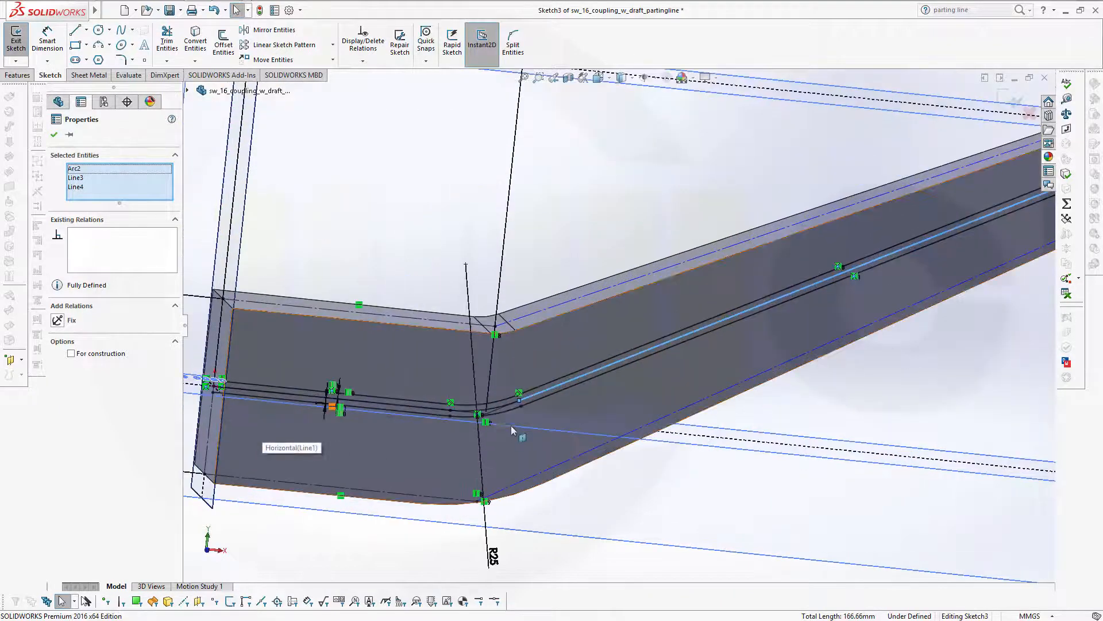
left_click(464, 411)
left_click(385, 401, "ctrl")
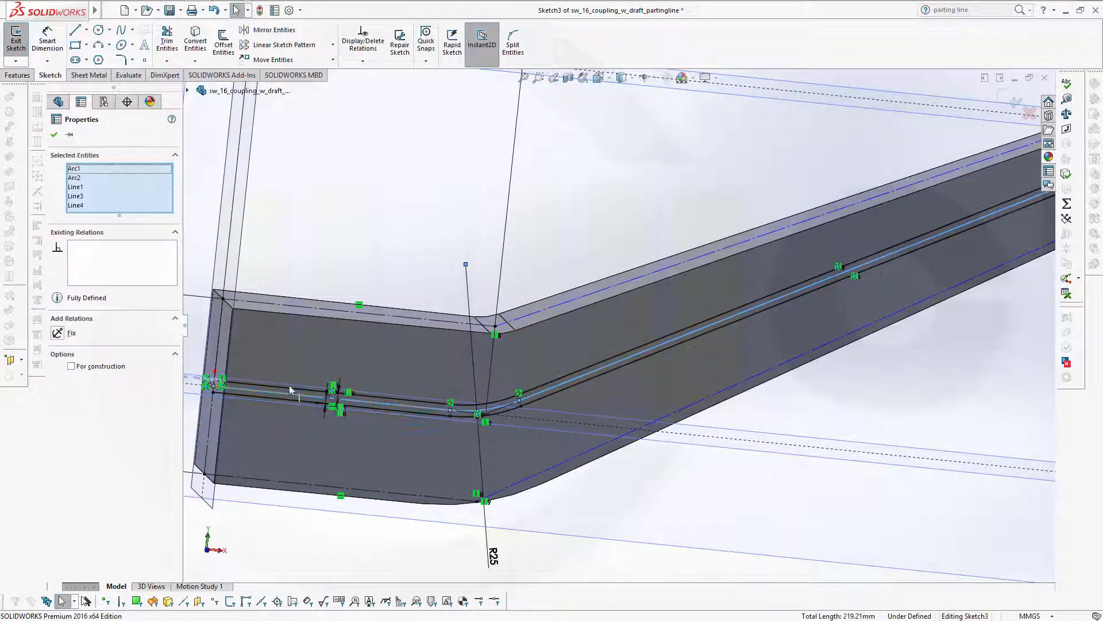
left_click(72, 367)
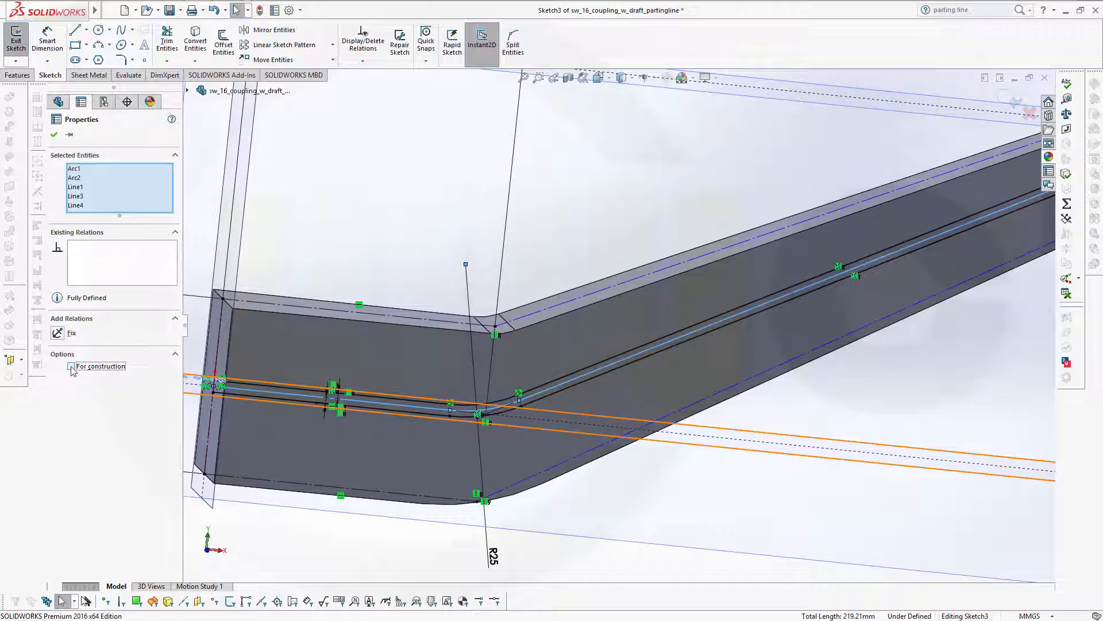
left_click(52, 134)
left_click(305, 209)
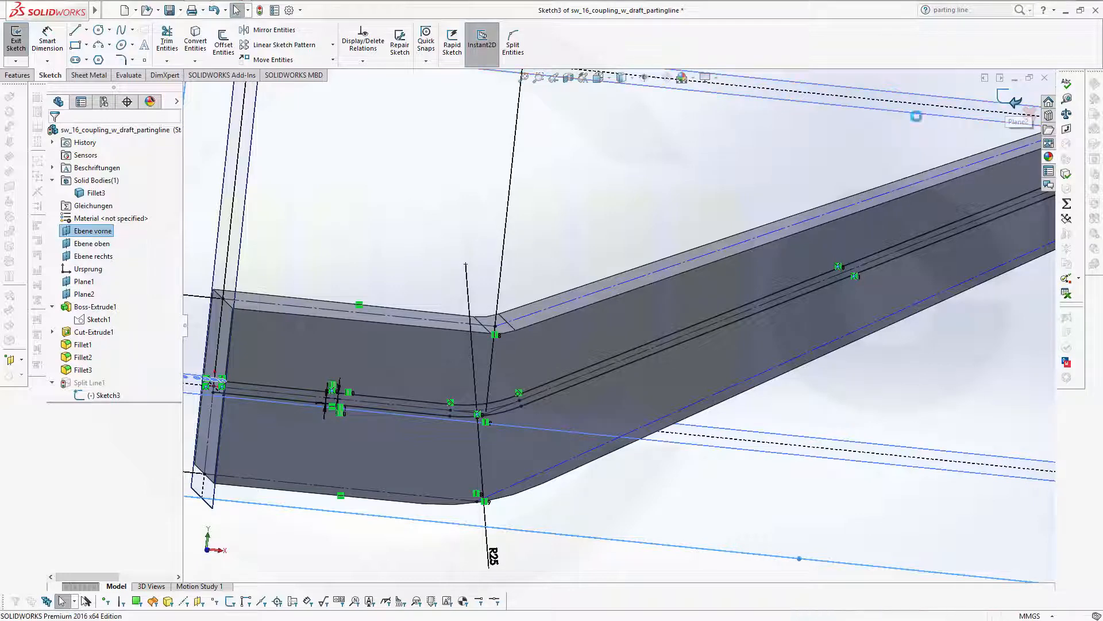
- Examine the rebuilt split lines along the lever's side face
scroll(447, 260, "up", 1)
scroll(610, 344, "up", 2)
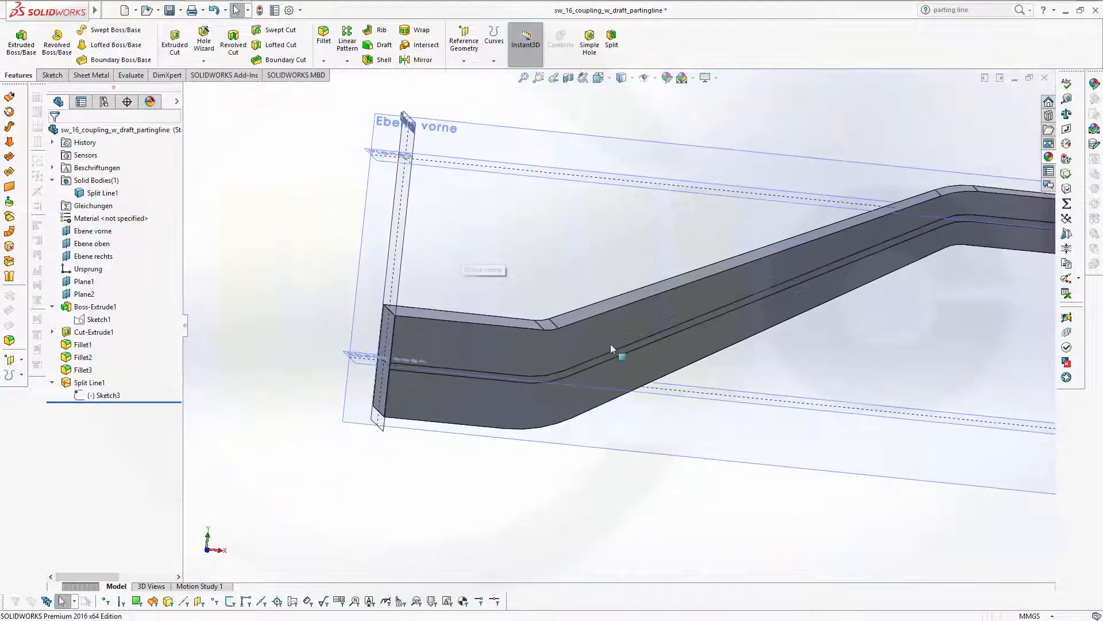
scroll(965, 240, "up", 2)
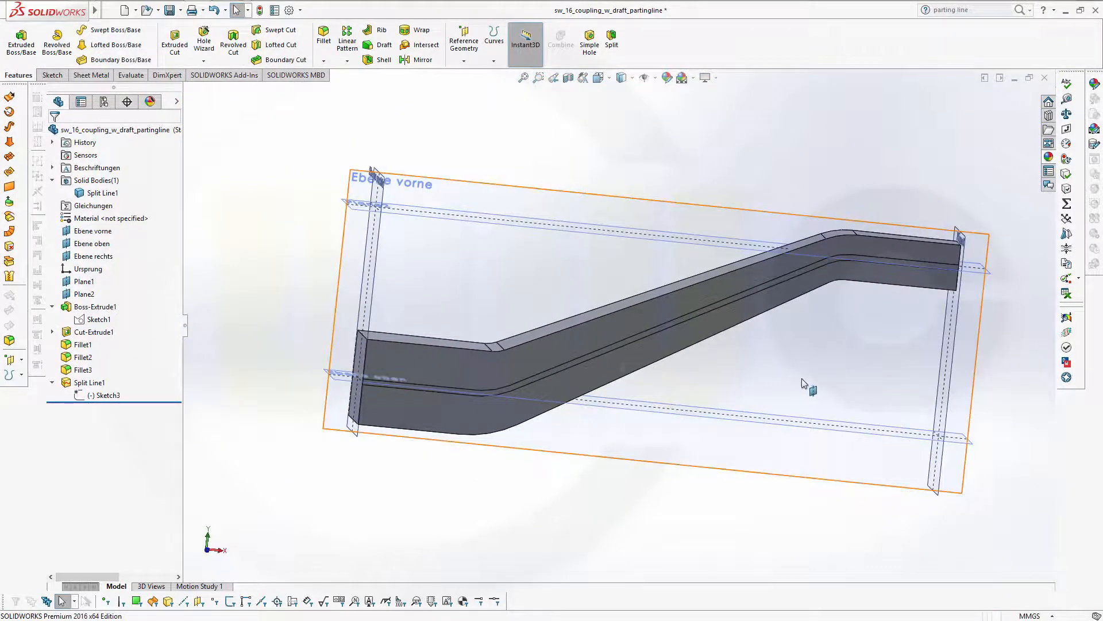
middle_click_drag(838, 388, 870, 368)
middle_click_drag(742, 251, 590, 240)
scroll(643, 167, "up", 1)
scroll(644, 167, "down", 1)
scroll(683, 194, "down", 1)
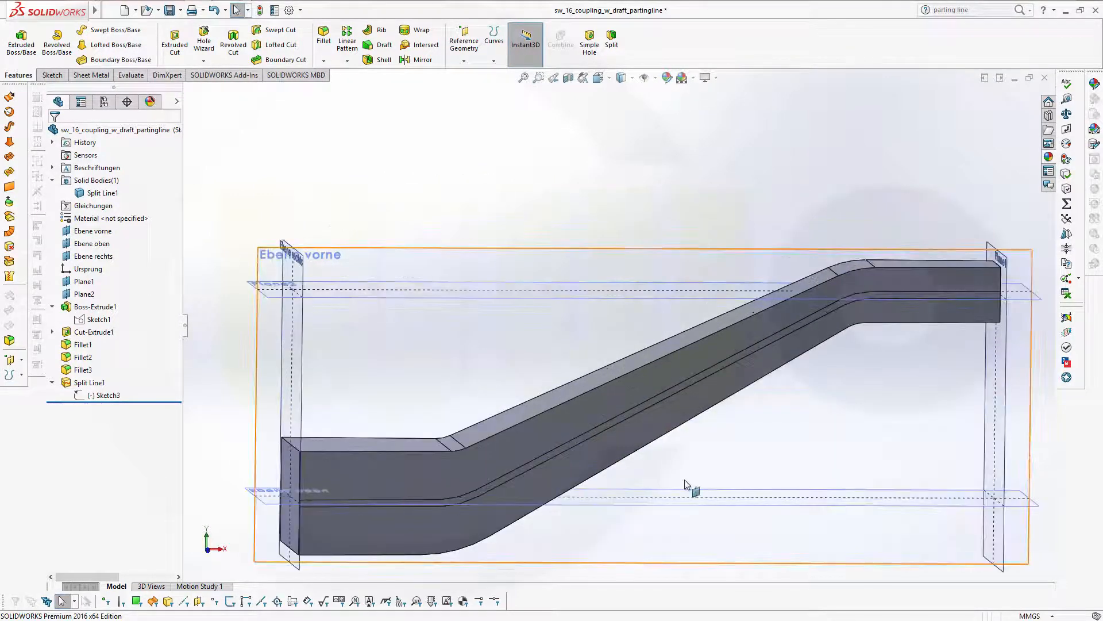
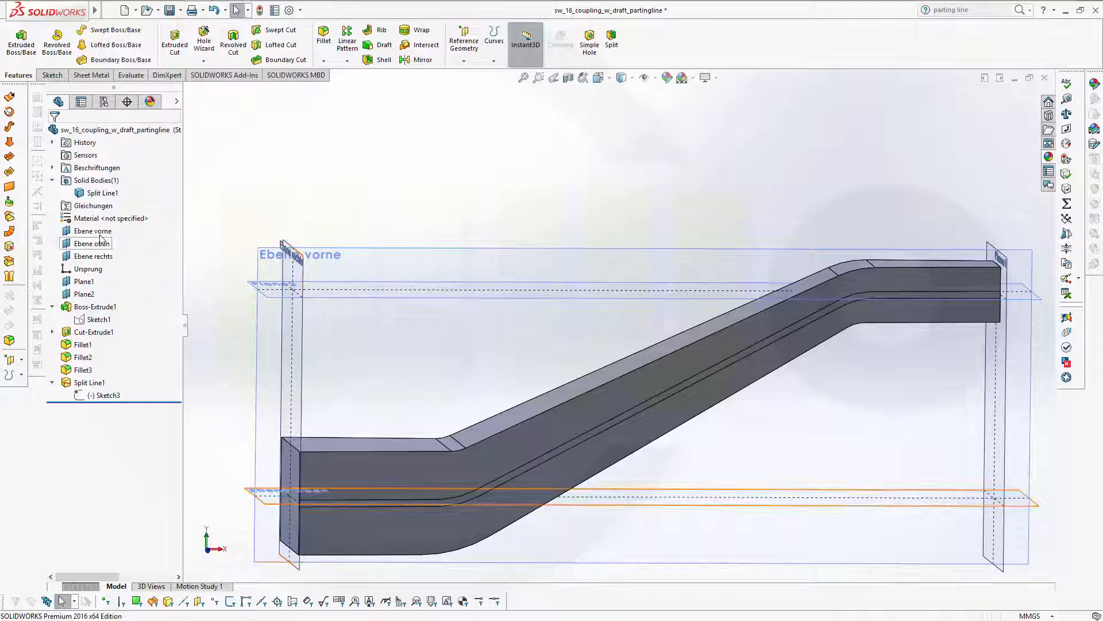
- Hide the reference planes Plane1 and Plane2
left_click(84, 281)
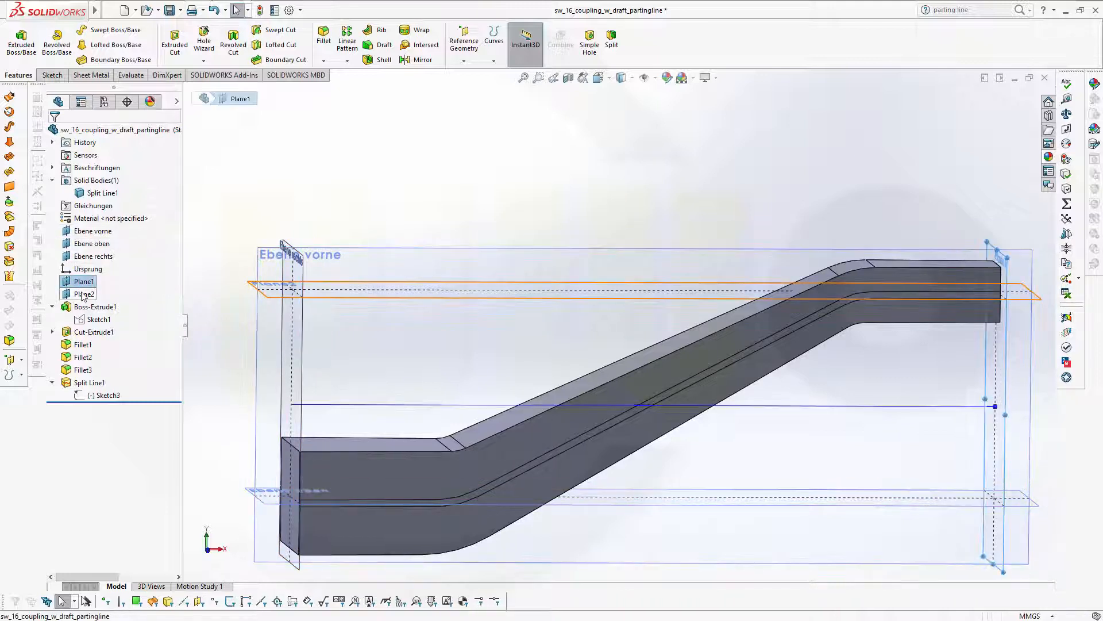
left_click(84, 293, "ctrl")
right_click(84, 294)
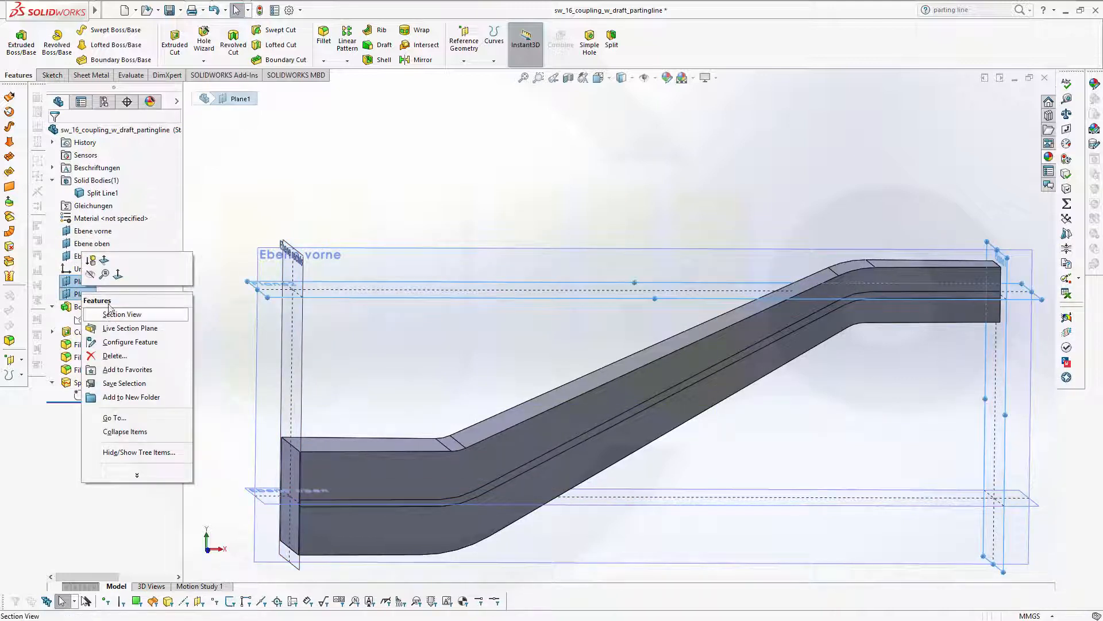
left_click(90, 274)
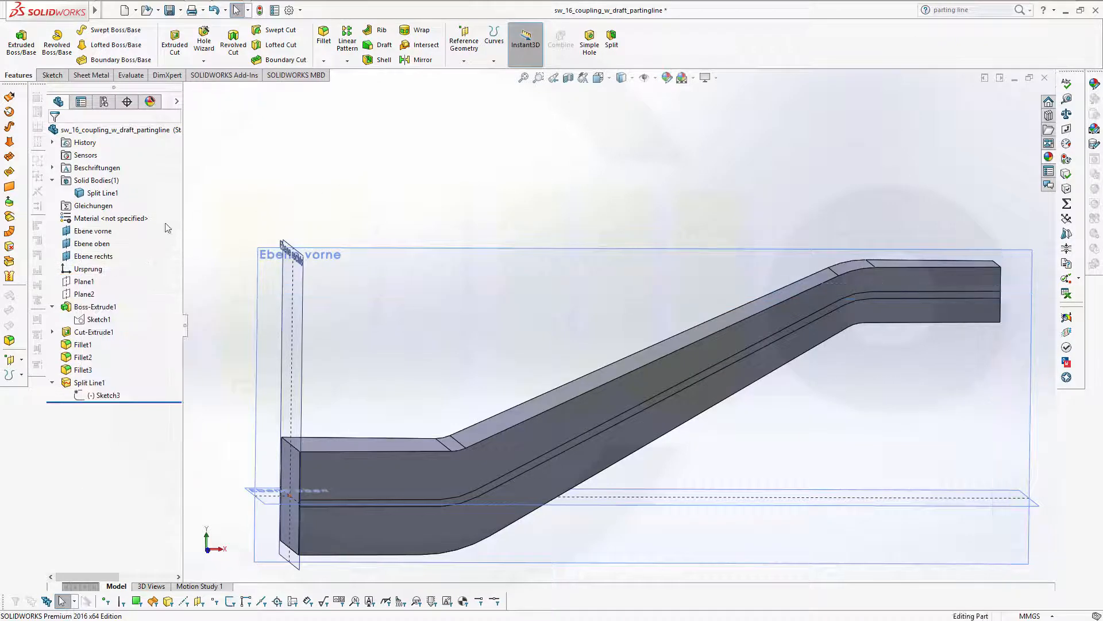
- Hide the three default planes Ebene vorne, Ebene oben and Ebene rechts
left_click(93, 230)
left_click(110, 257, "shift")
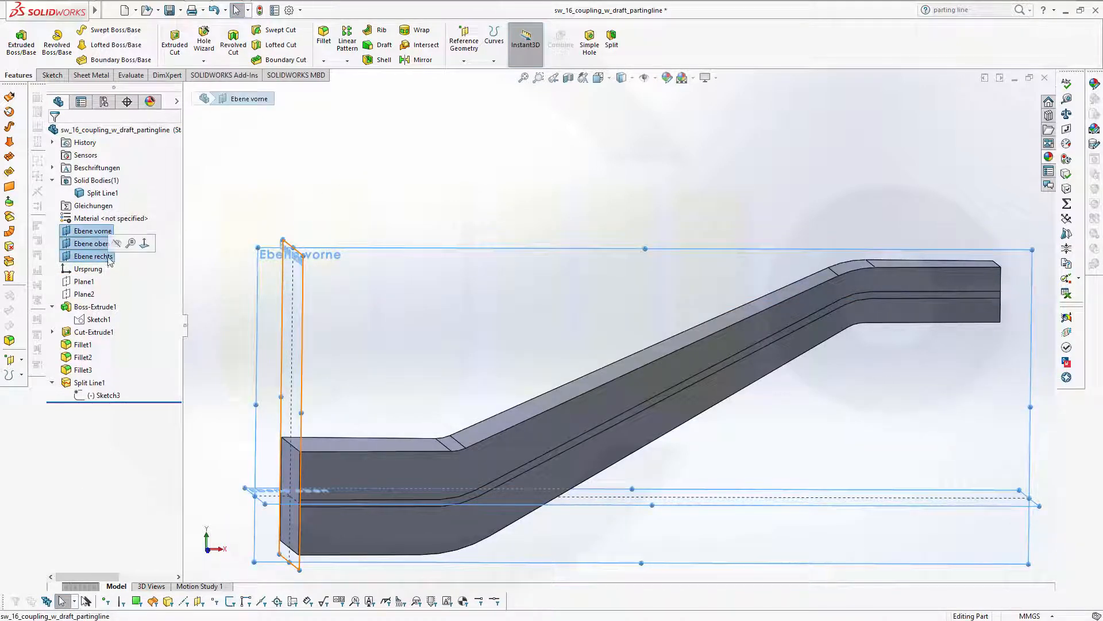
left_click(118, 243)
scroll(643, 456, "up", 3)
scroll(642, 455, "down", 2)
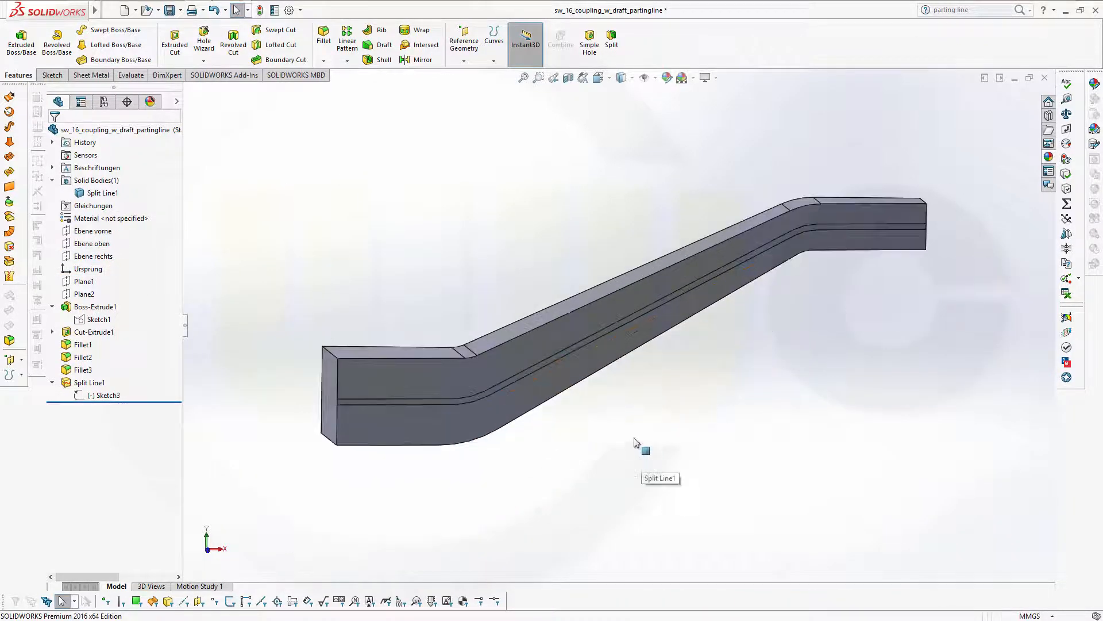
- Start a parting line draft at 4° with Ebene oben as the direction of pull
scroll(440, 249, "up", 1)
middle_click_drag(460, 242, 478, 246)
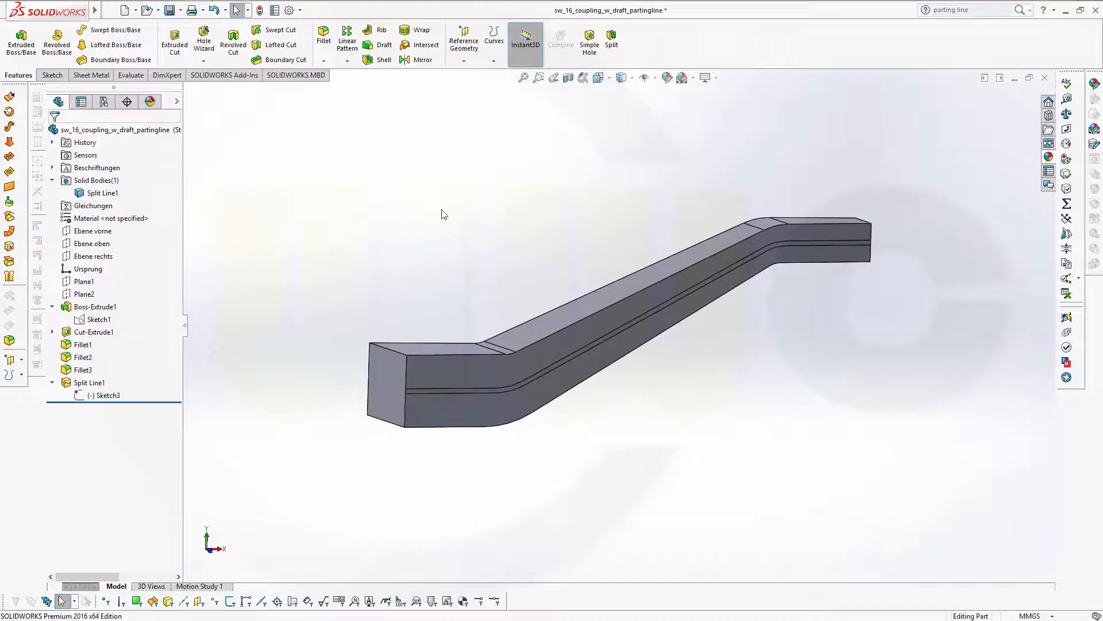
left_click(384, 44)
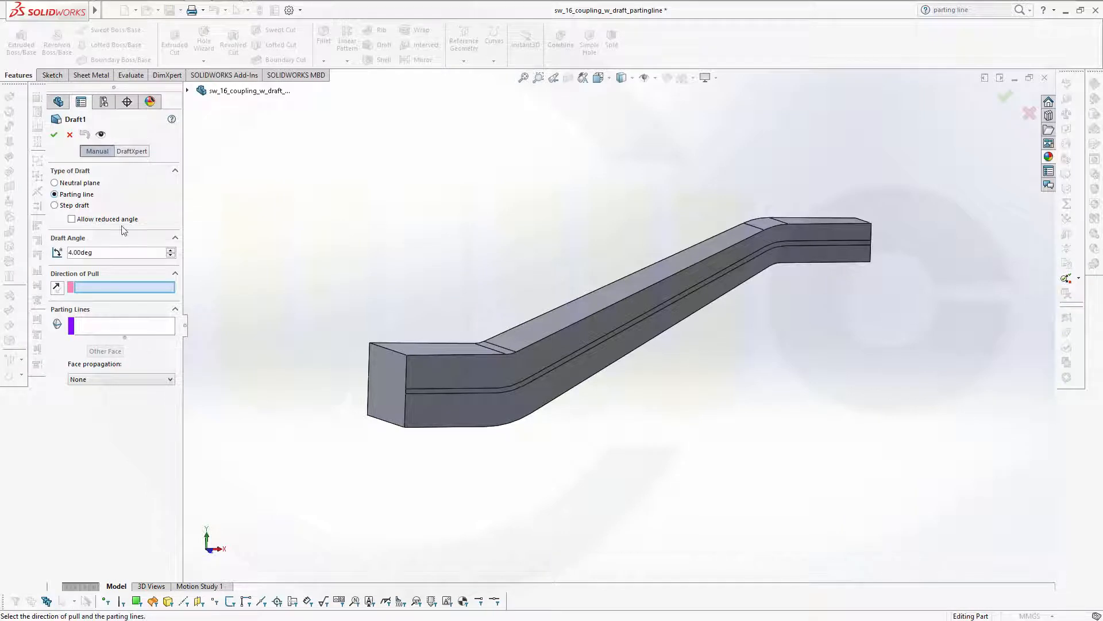
left_click(188, 91)
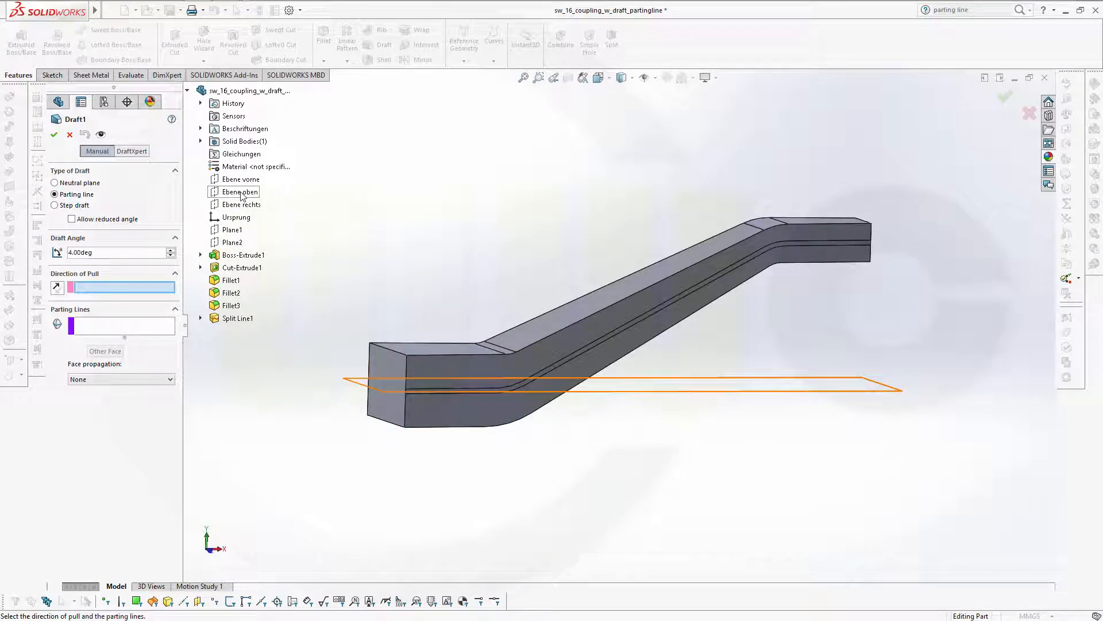
left_click(240, 192)
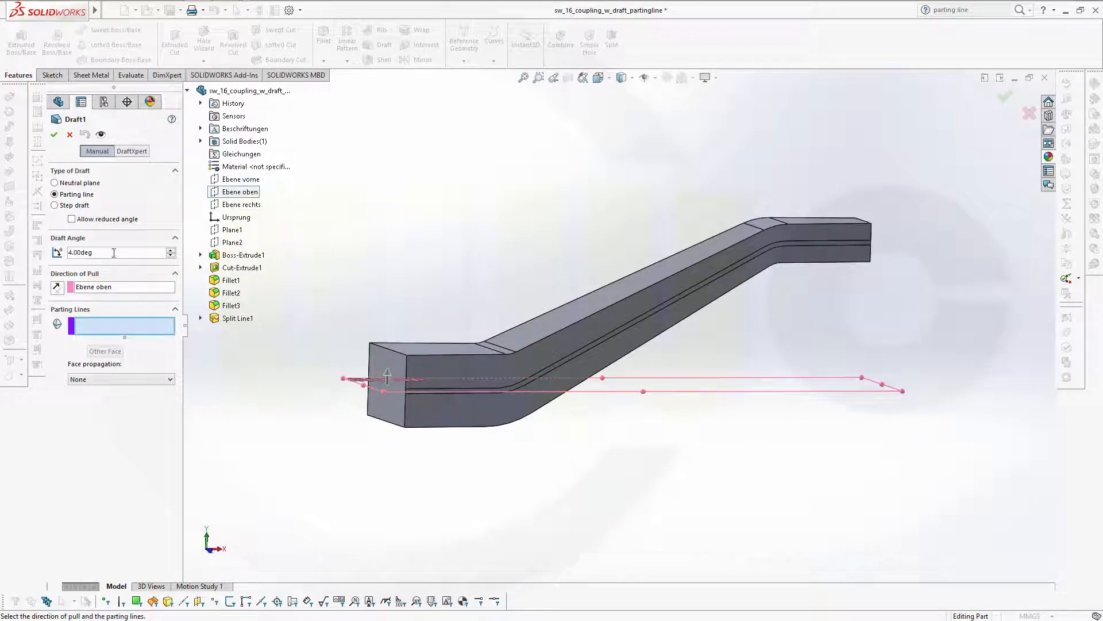
- Choose all five edges of the upper split line on the lever's front side face as parting lines
scroll(569, 301, "down", 3)
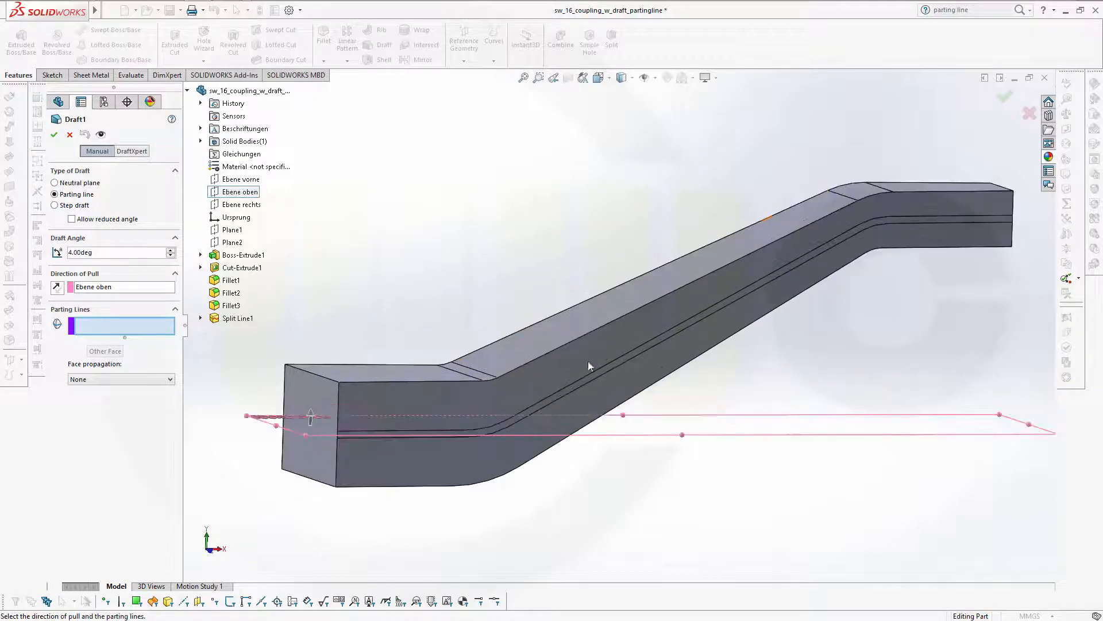
left_click(567, 385)
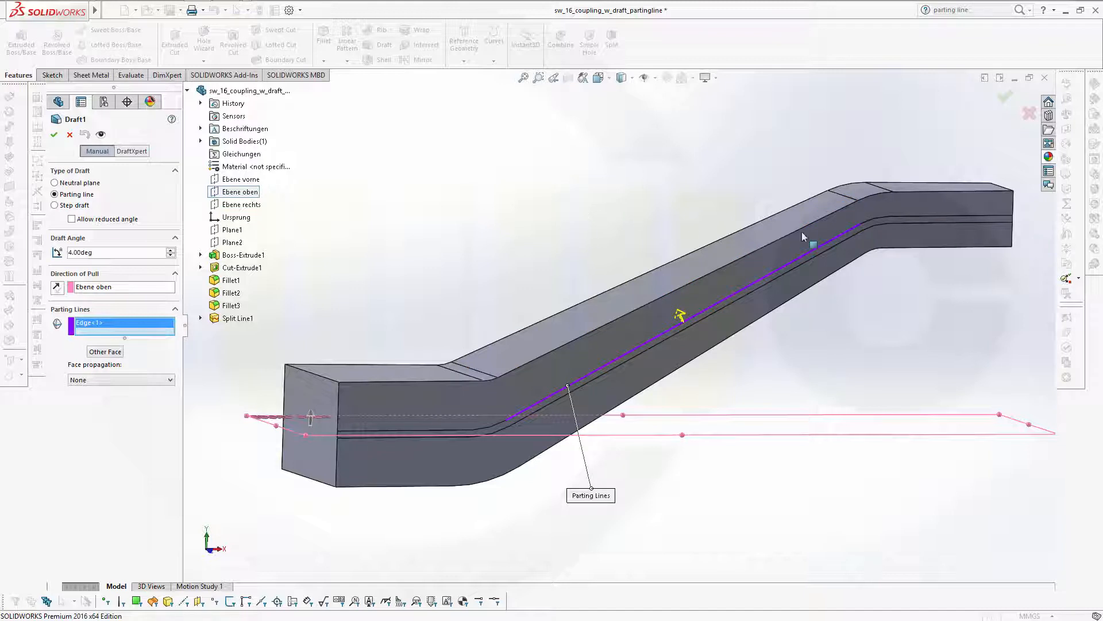
left_click(873, 219)
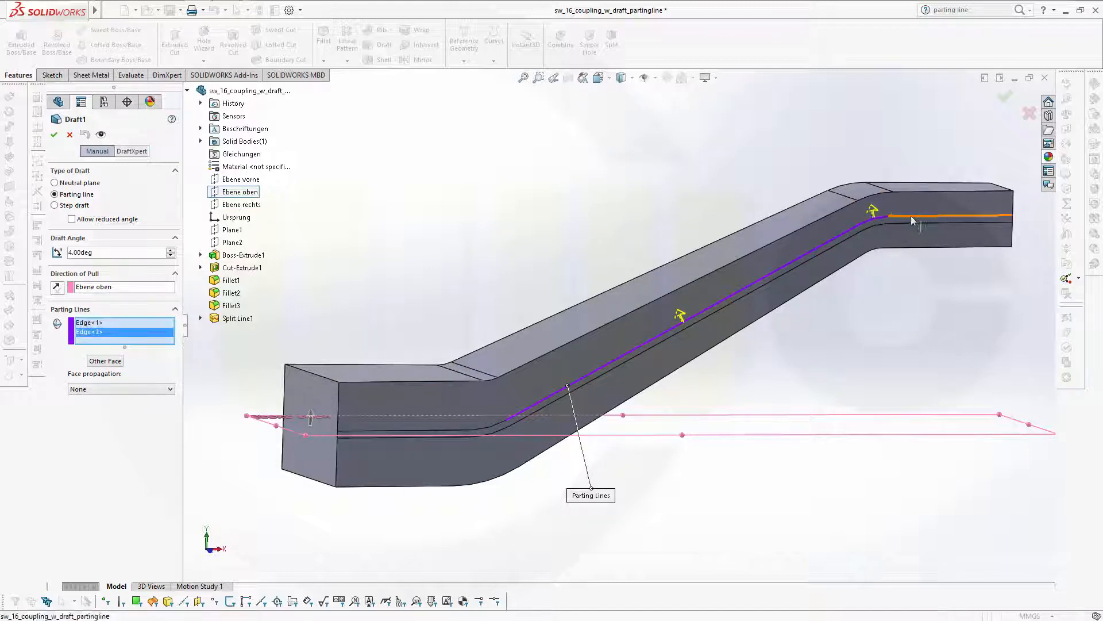
left_click(917, 217)
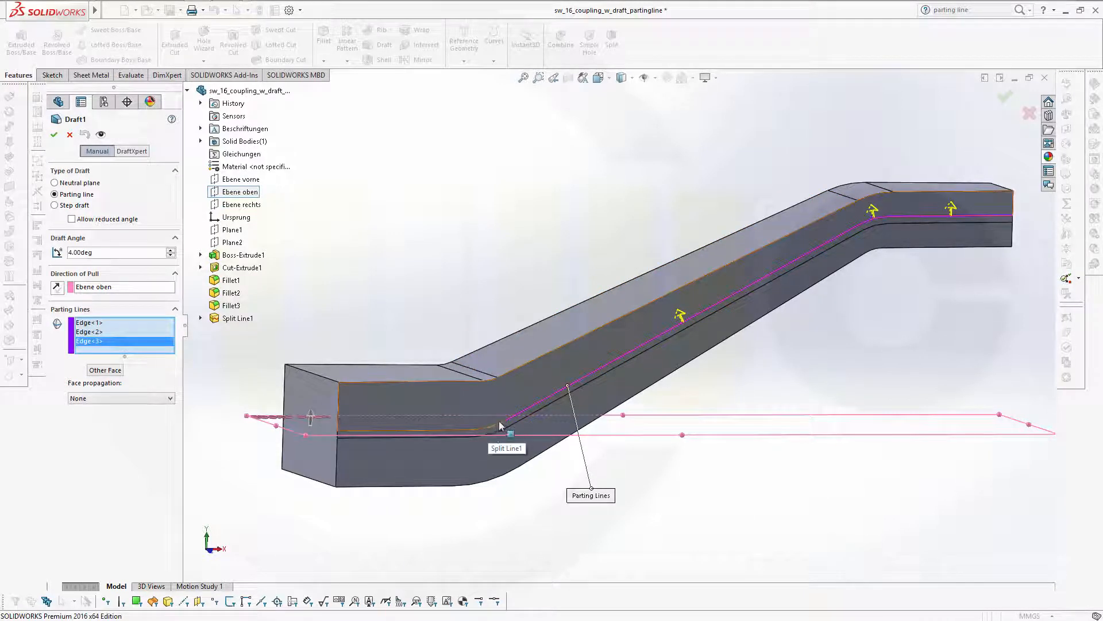
left_click(443, 431)
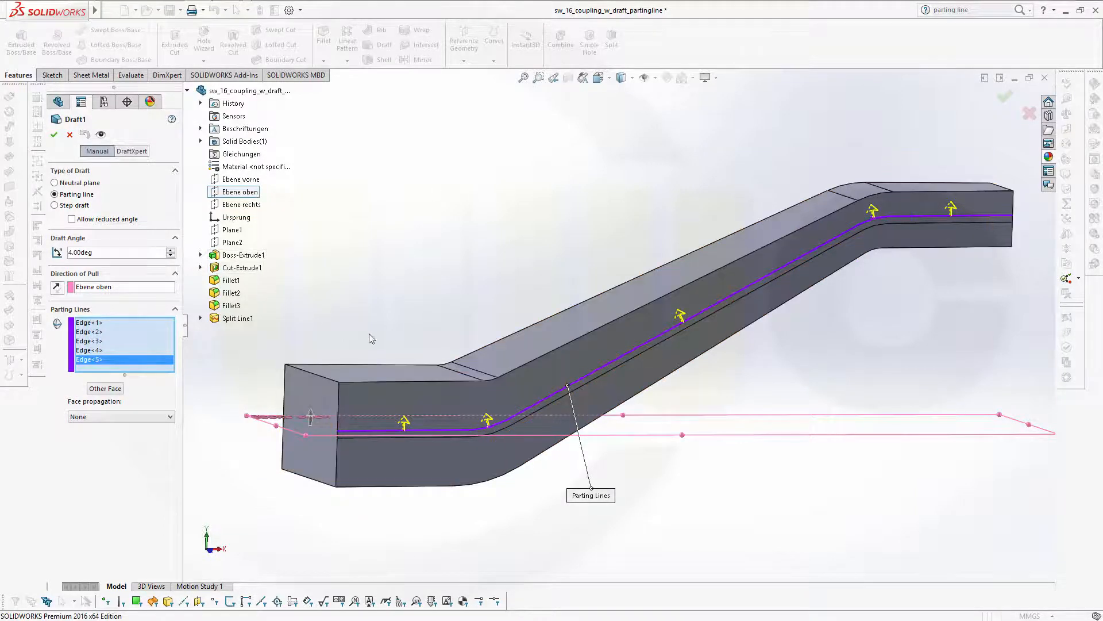
- Add the five upper split line edges on the opposite side face as parting lines and create the draft
middle_click_drag(370, 336, 509, 308)
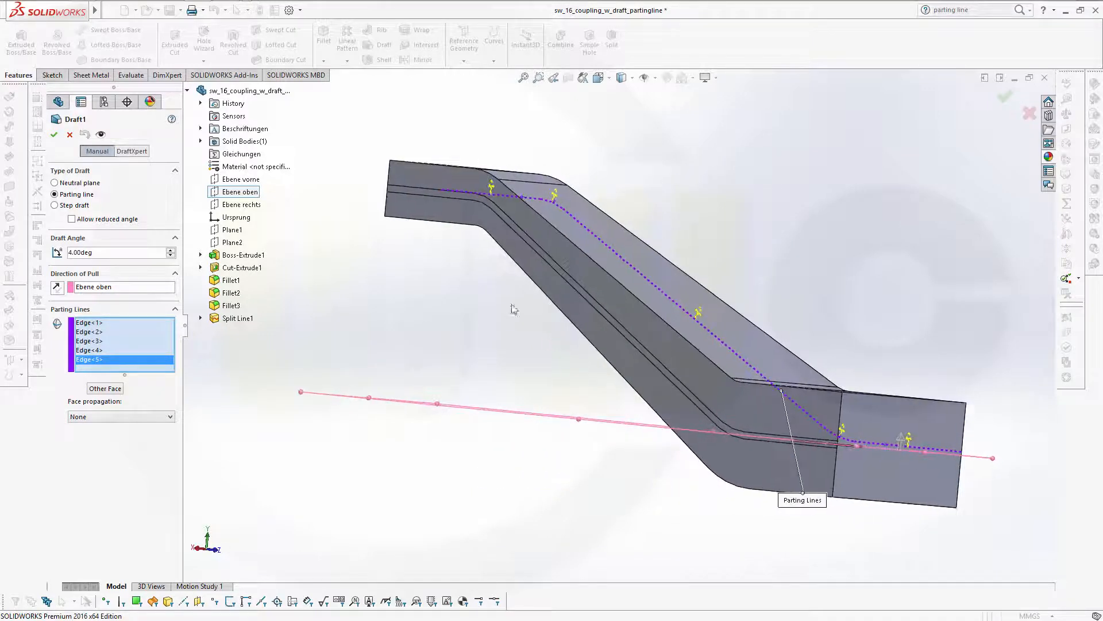
left_click(441, 192)
left_click(489, 199)
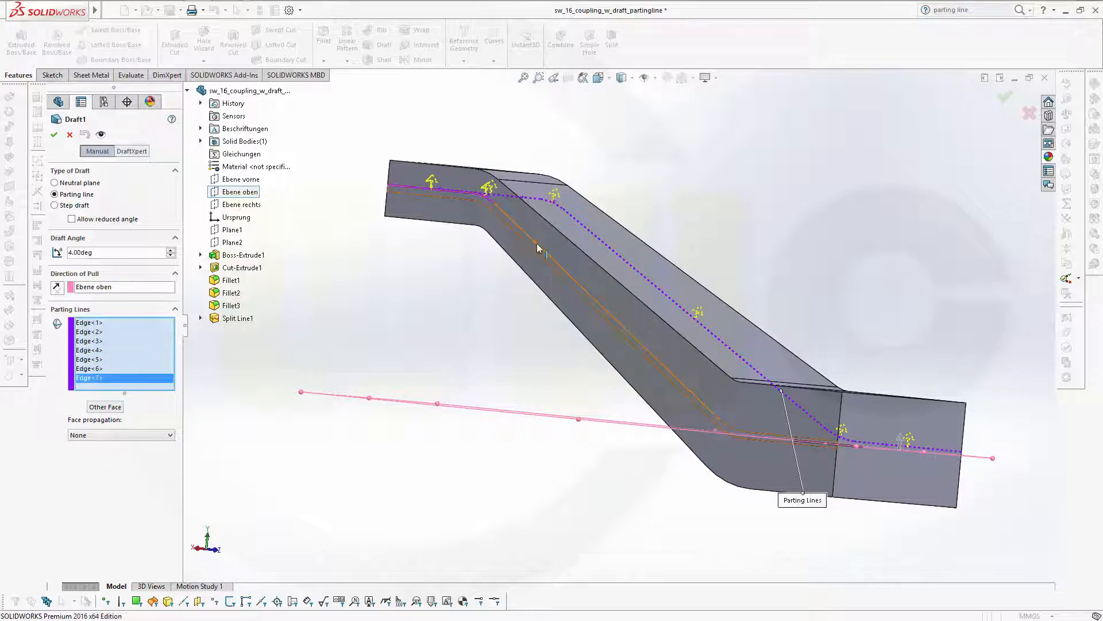
left_click(534, 244)
left_click(736, 432)
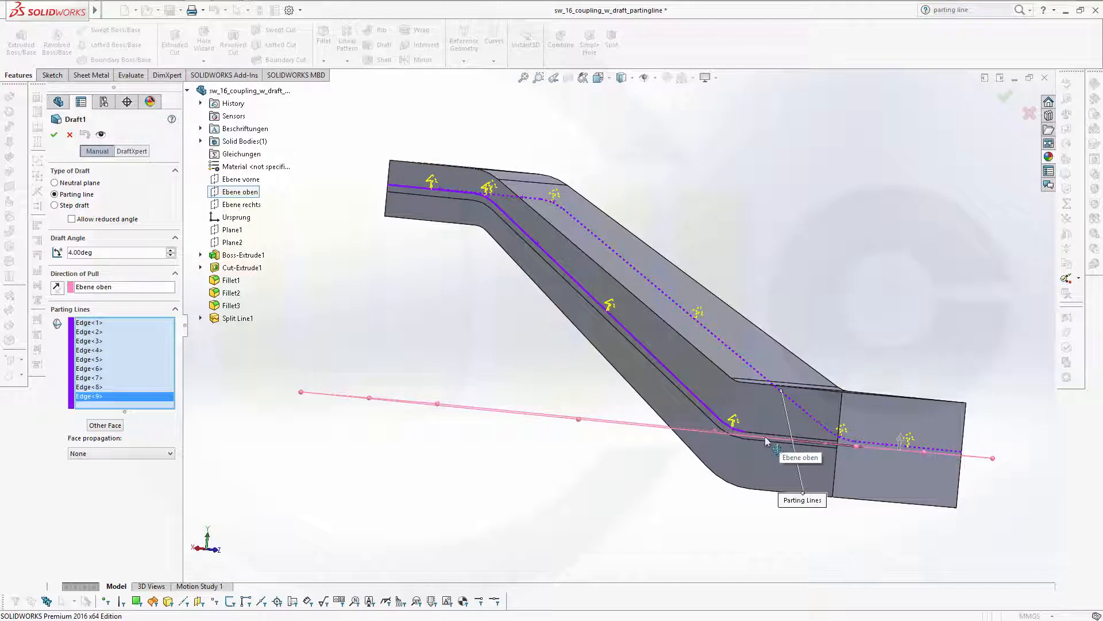
scroll(784, 431, "up", 2)
scroll(791, 424, "down", 4)
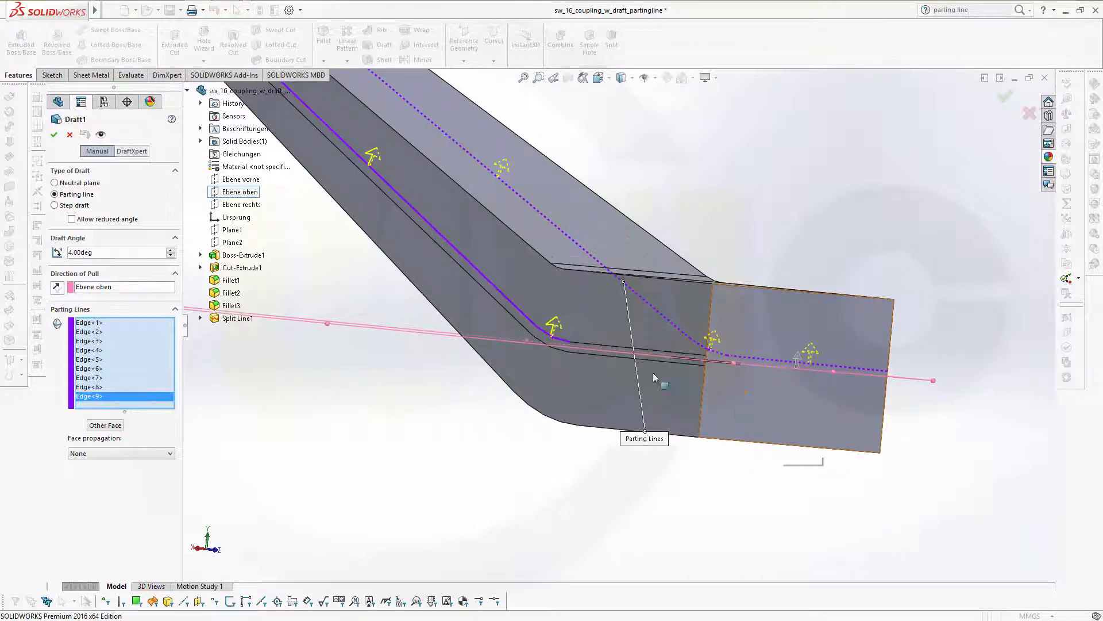
left_click(566, 327)
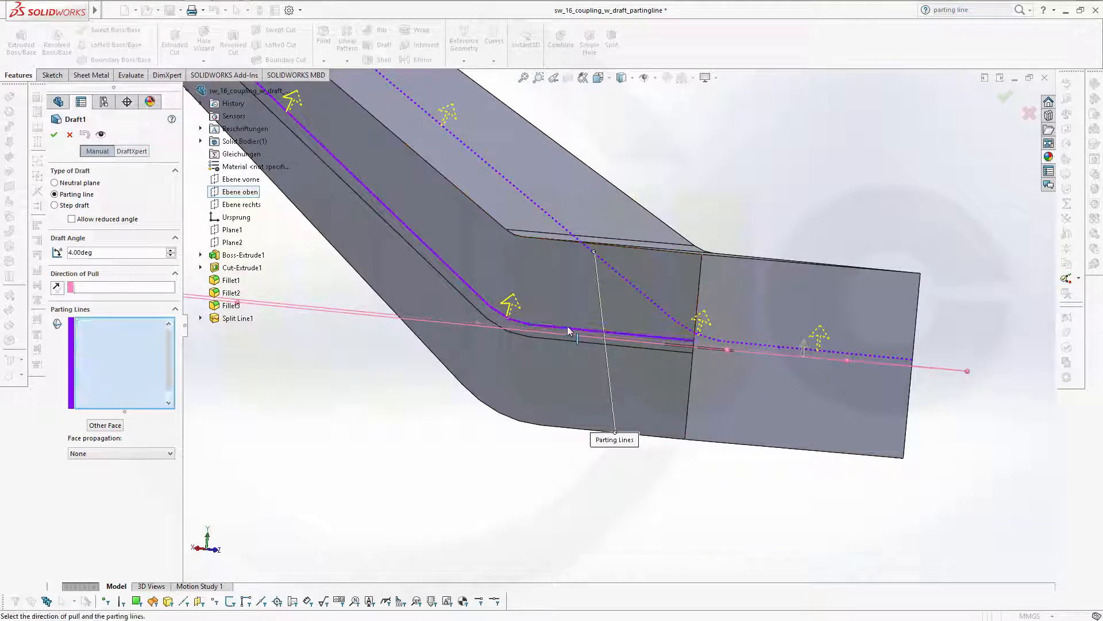
scroll(547, 295, "up", 4)
middle_click_drag(568, 332, 470, 371)
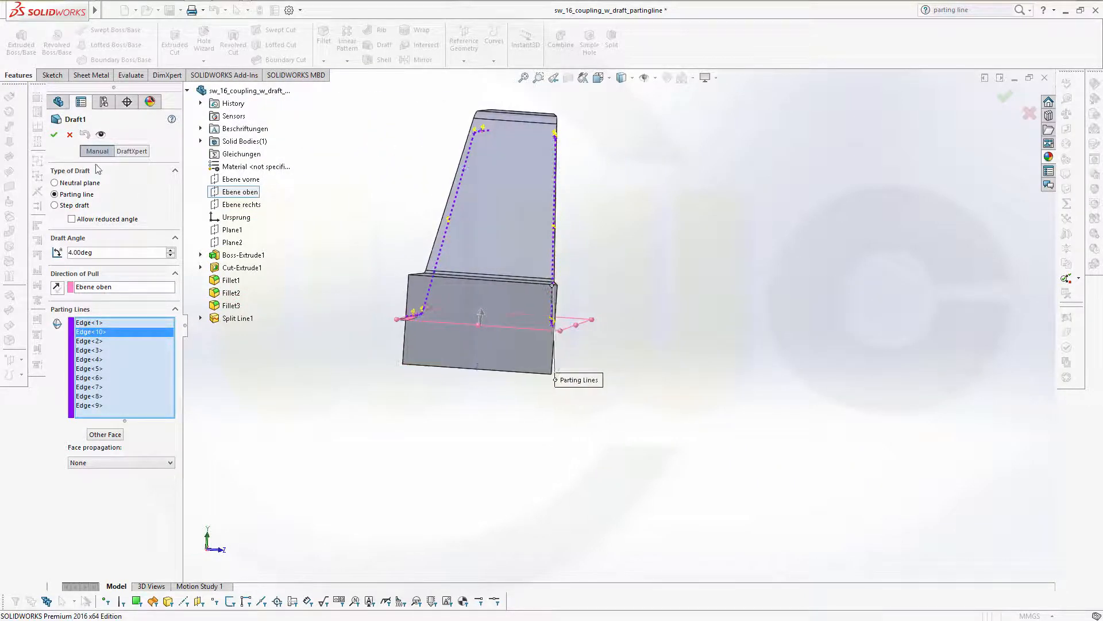
left_click(54, 135)
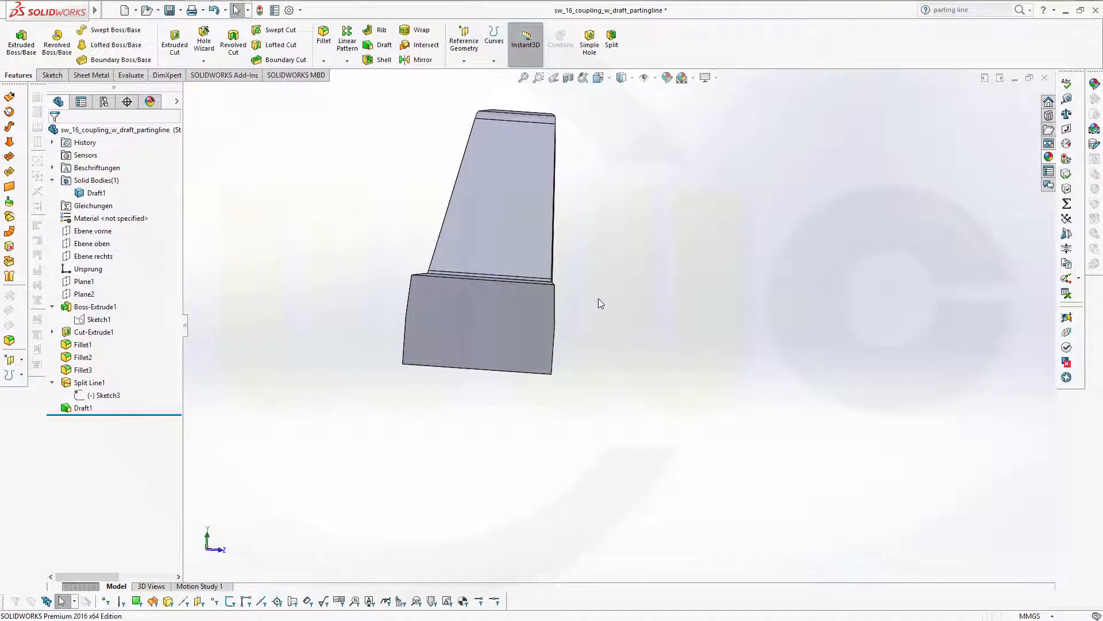
- Start a second 4° parting line draft with Ebene oben as the direction of pull, reversed to point downward
middle_click_drag(599, 300, 764, 283)
scroll(489, 168, "up", 3)
scroll(504, 175, "down", 3)
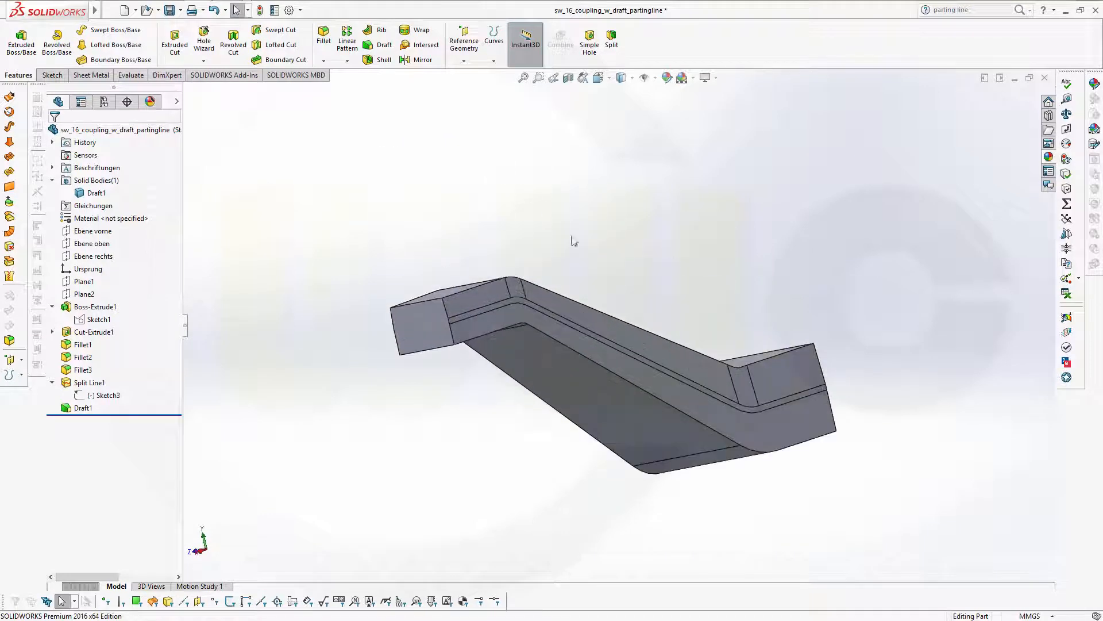
middle_click_drag(651, 458, 613, 405)
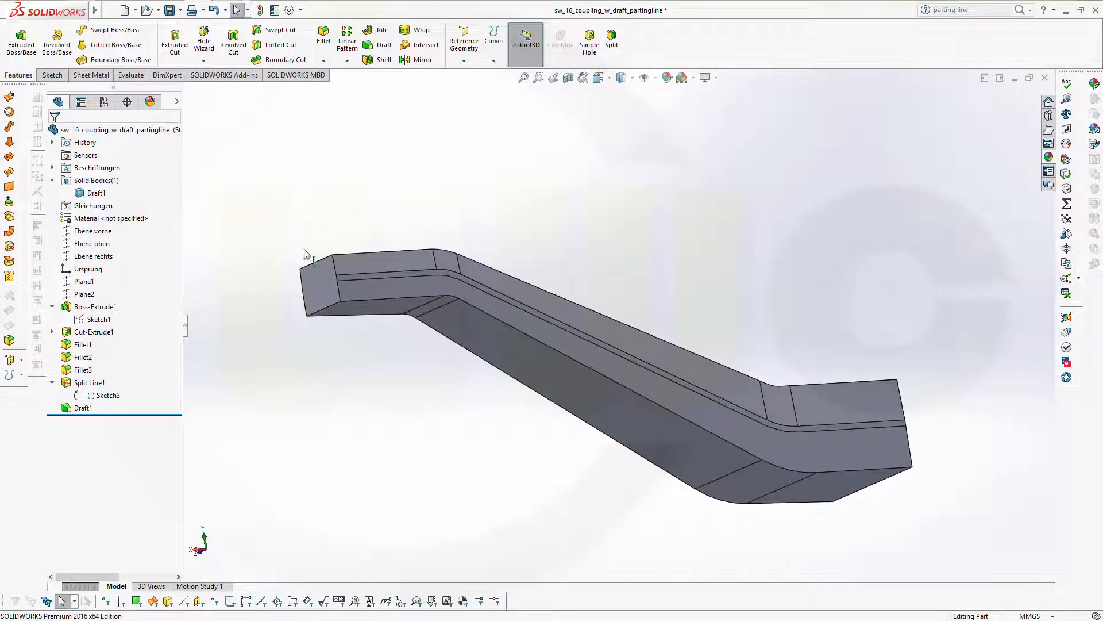
left_click(380, 46)
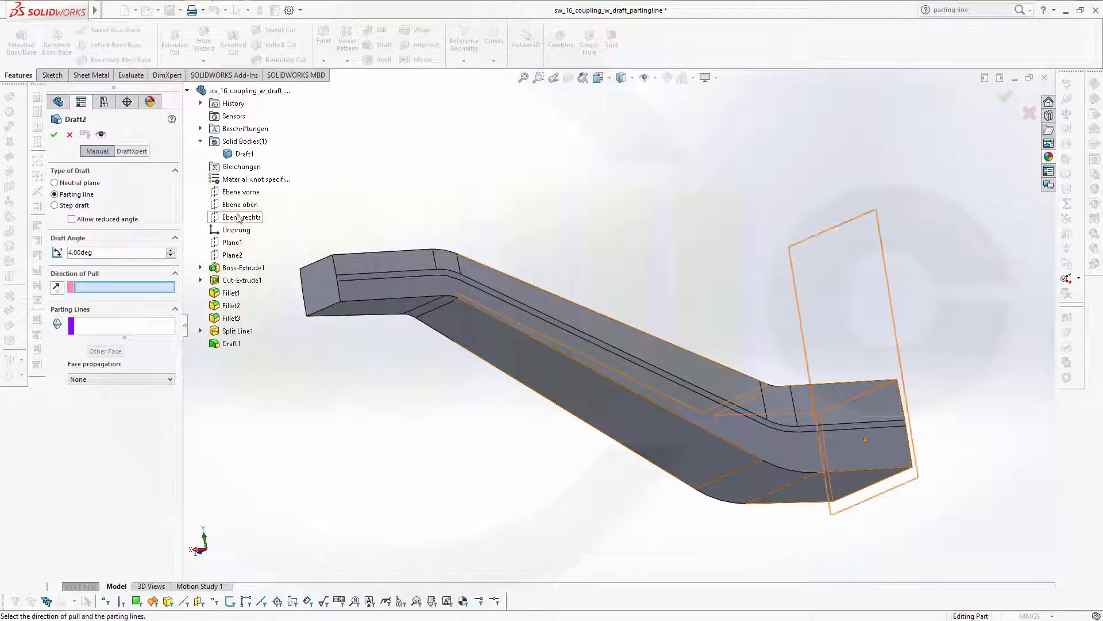
left_click(234, 205)
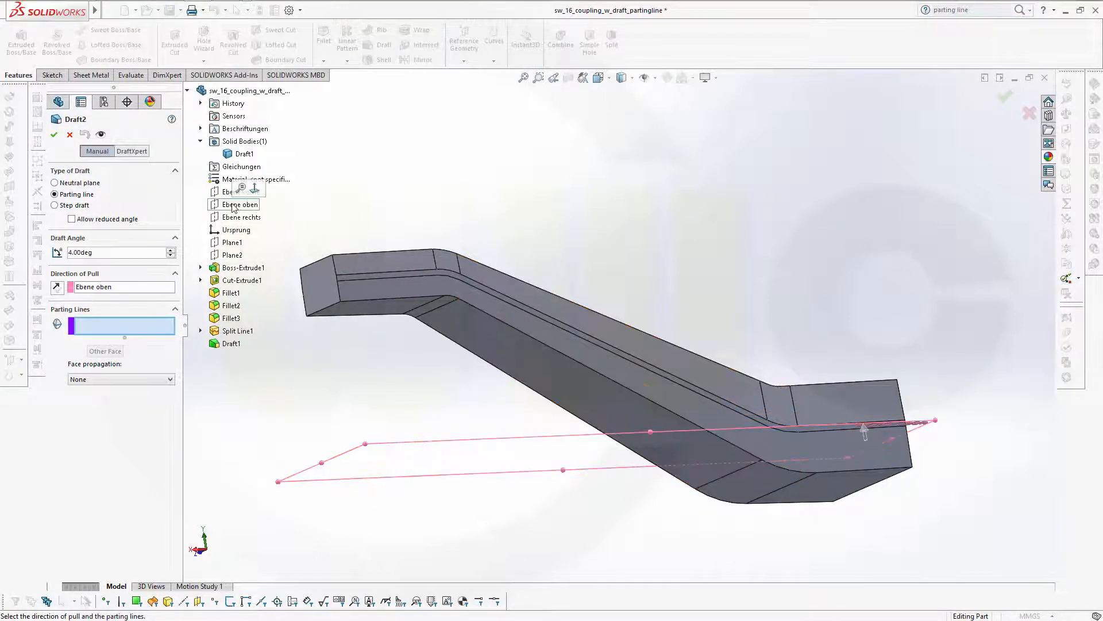
left_click(57, 288)
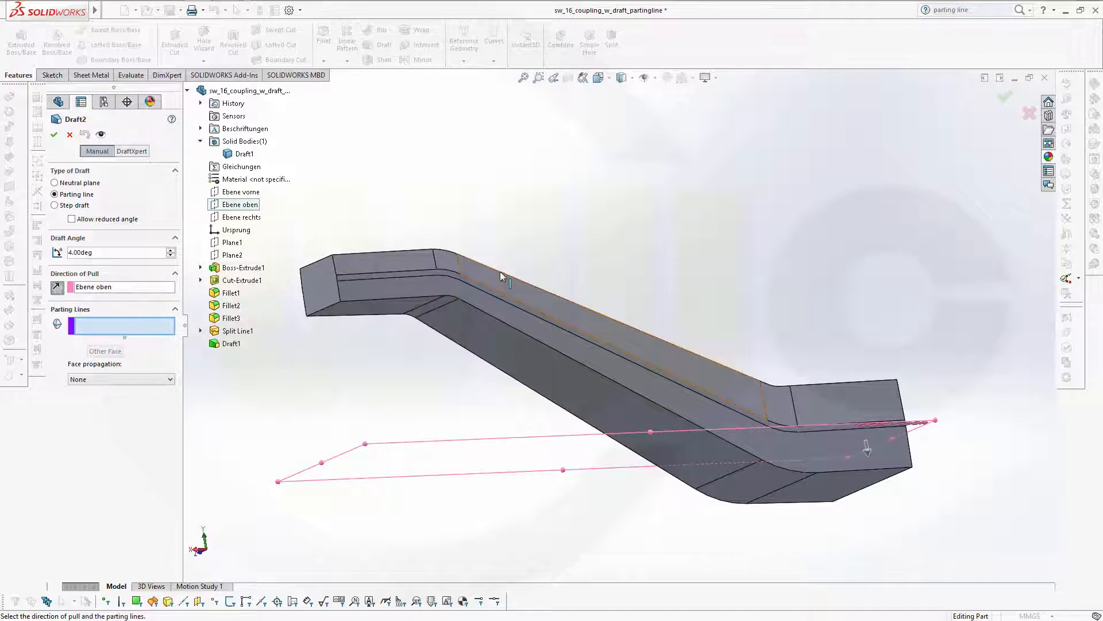
- Choose the whole tangent chain of the lower split line on the facing side face as parting lines
left_click(99, 332)
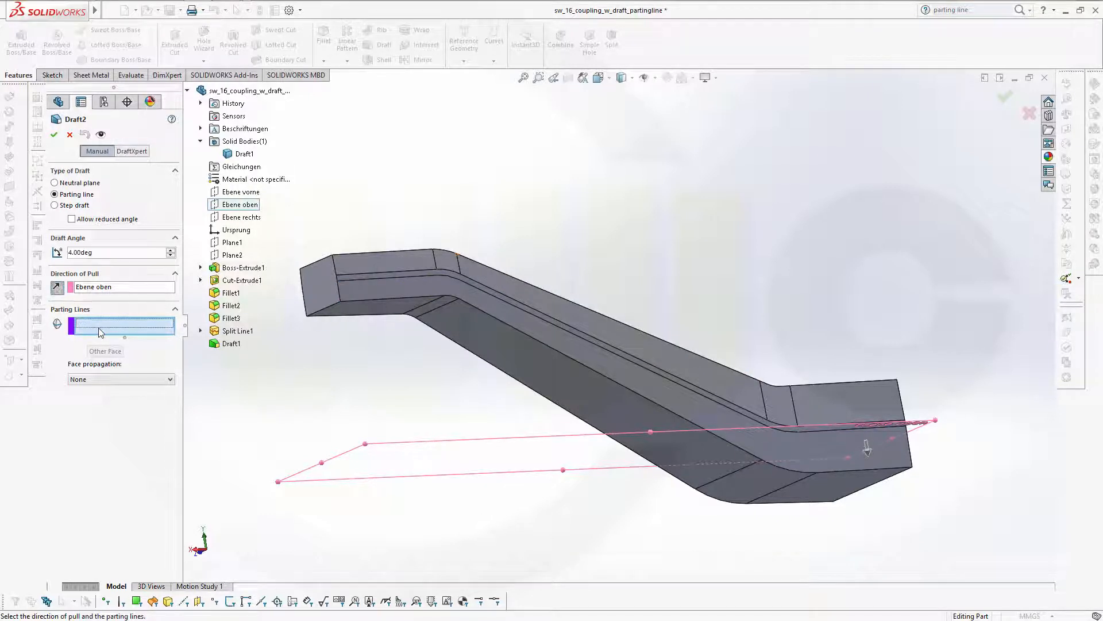
right_click(368, 279)
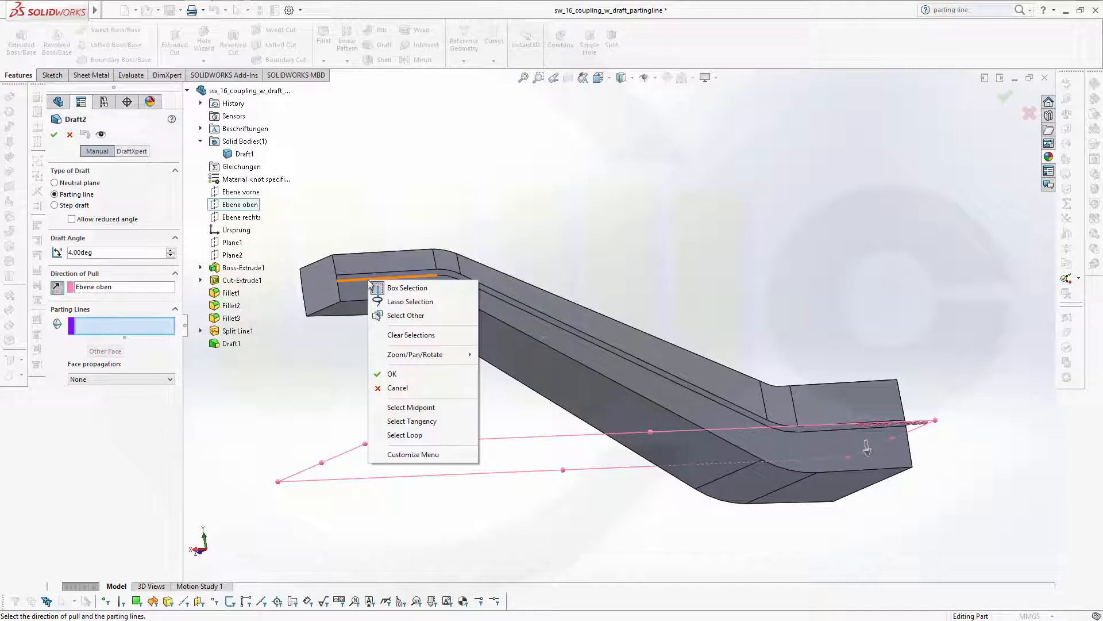
left_click(418, 422)
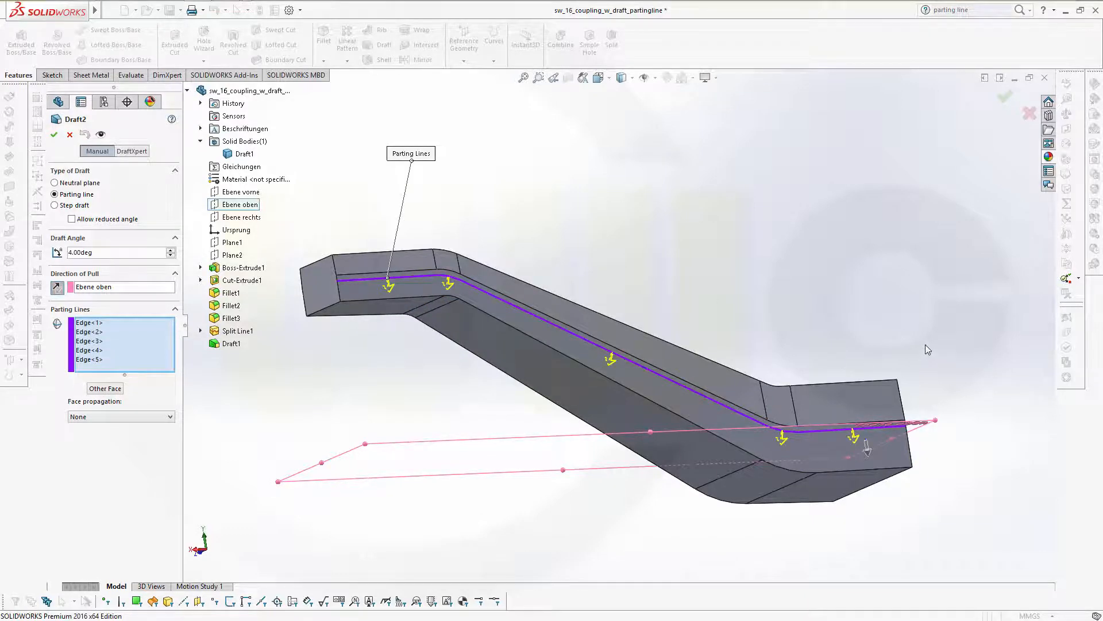
- Add the tangent chain of the lower split line on the opposite side face as parting lines and create the second draft
middle_click_drag(927, 348, 643, 278)
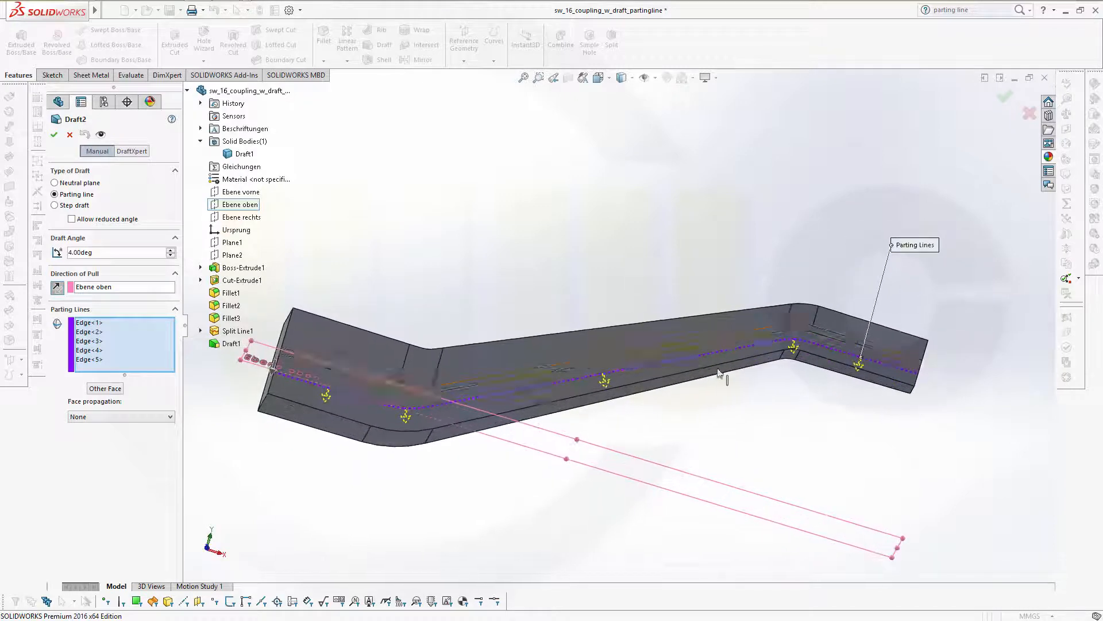
right_click(830, 343)
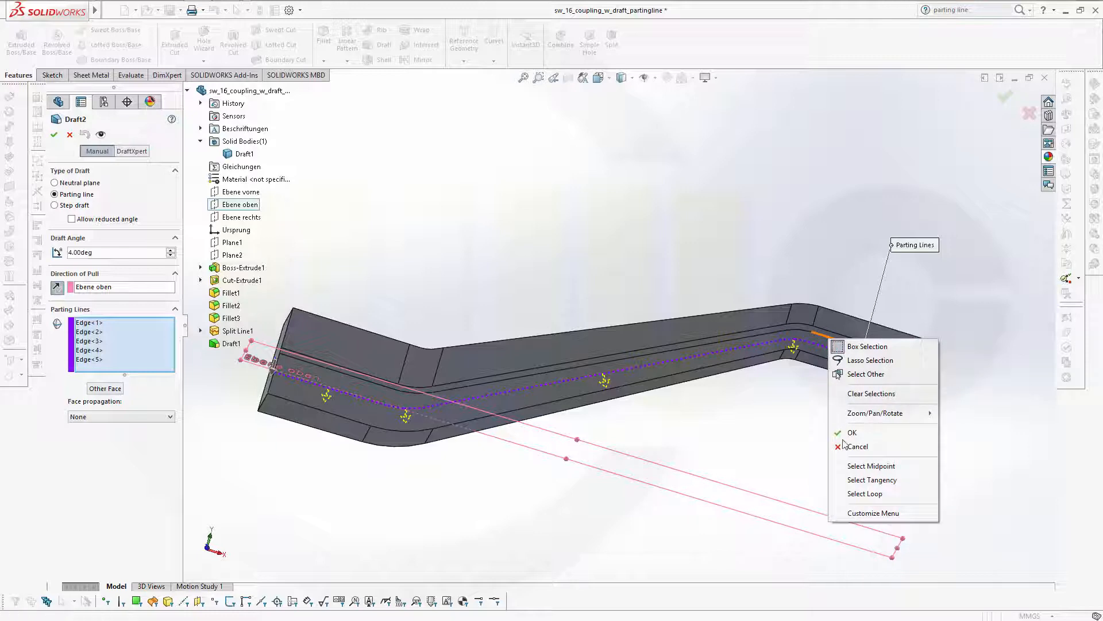
left_click(862, 481)
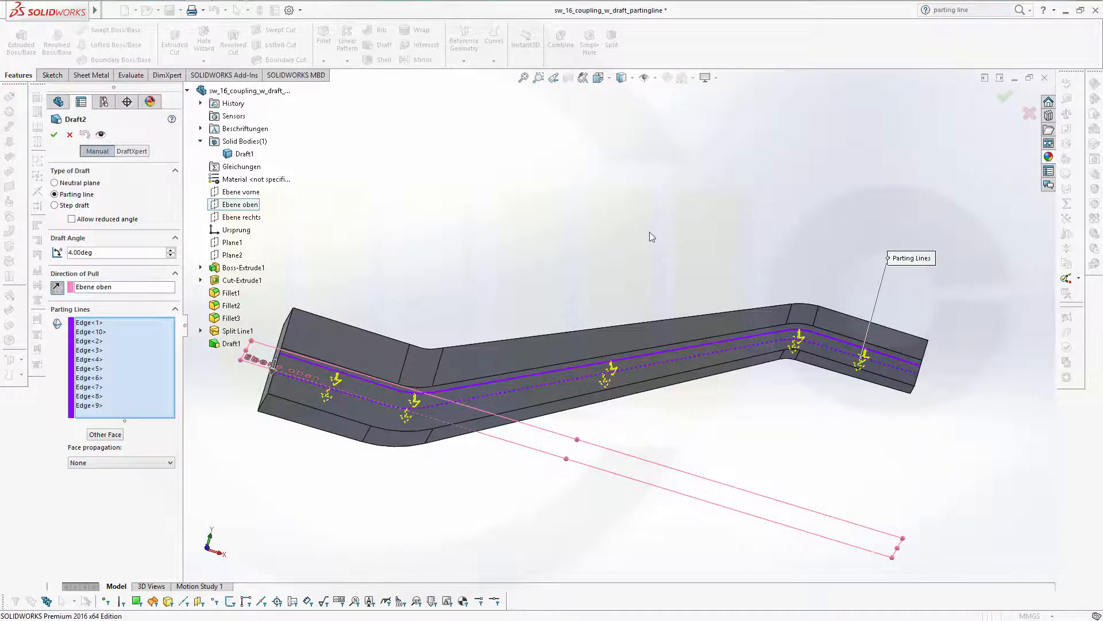
middle_click_drag(649, 232, 561, 273)
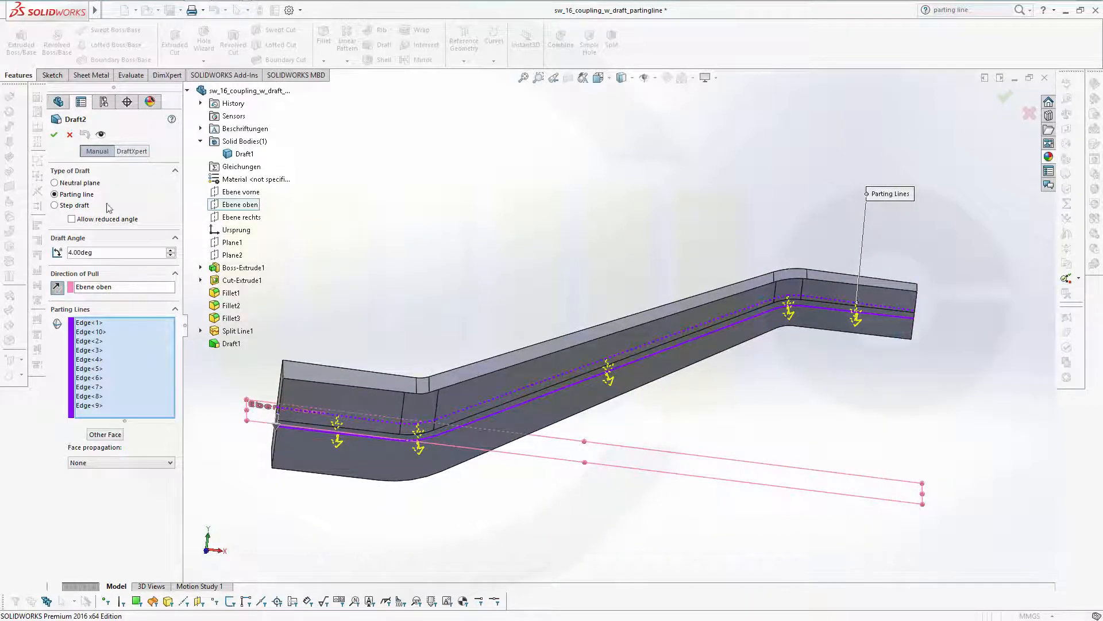
left_click(54, 135)
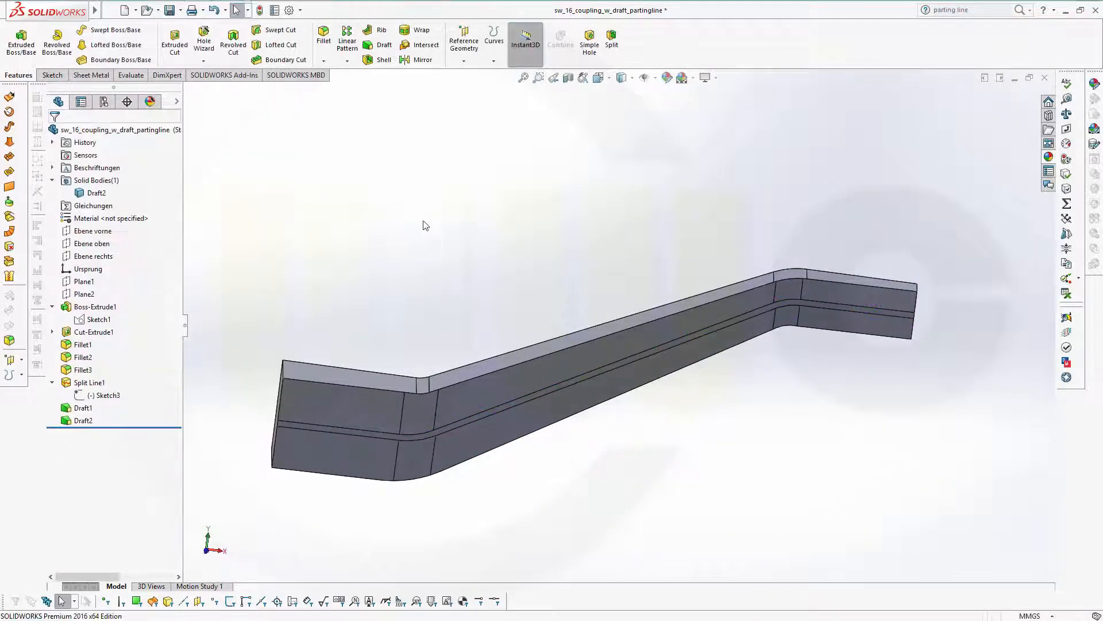
- Start a variable size fillet on the lever's sloped upper edge on the facing side, with two intermediate control points
mouse_move(618, 278)
middle_mouse_down()
mouse_move(522, 254)
mouse_move(463, 285)
mouse_move(572, 256)
mouse_move(701, 279)
mouse_move(617, 288)
middle_mouse_up()
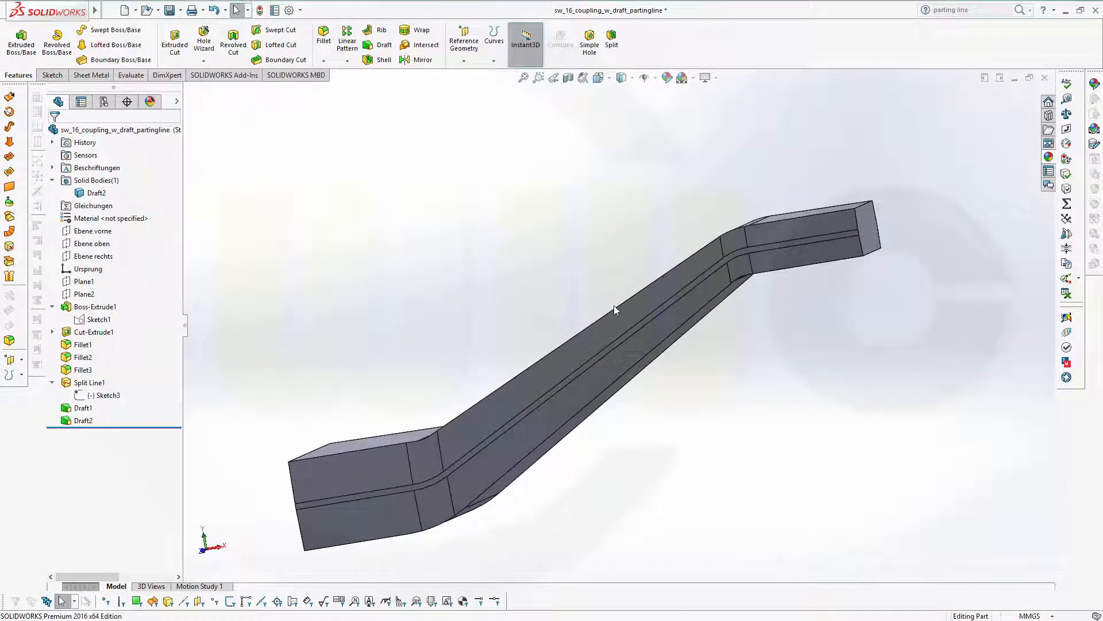
scroll(638, 310, "down", 3)
middle_click_drag(635, 259, 637, 282)
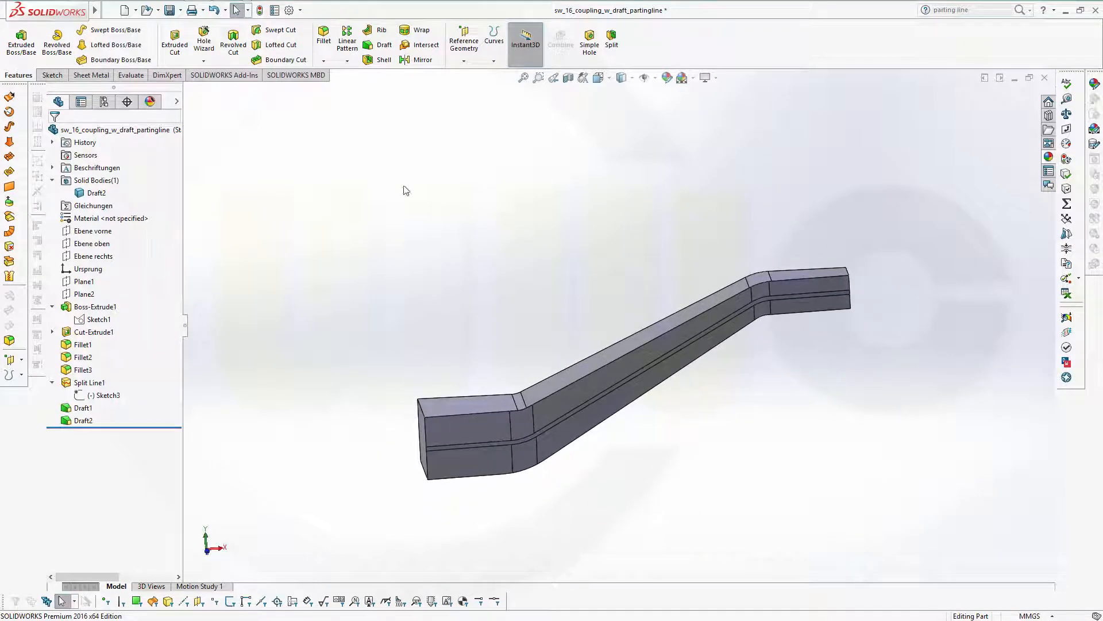
left_click(324, 37)
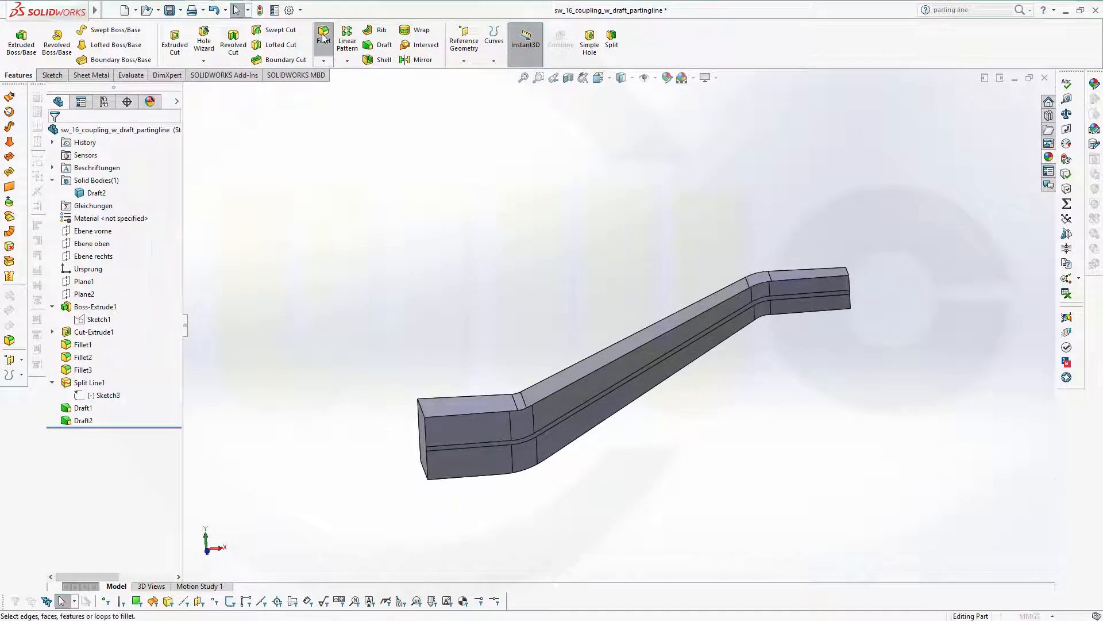
left_click(90, 190)
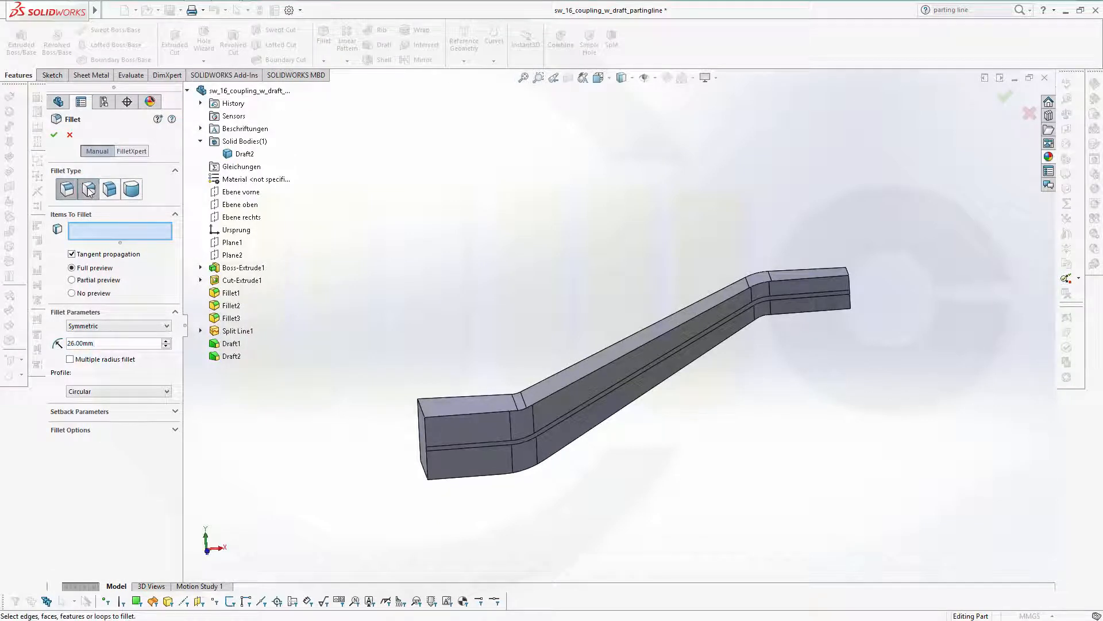
scroll(526, 322, "down", 3)
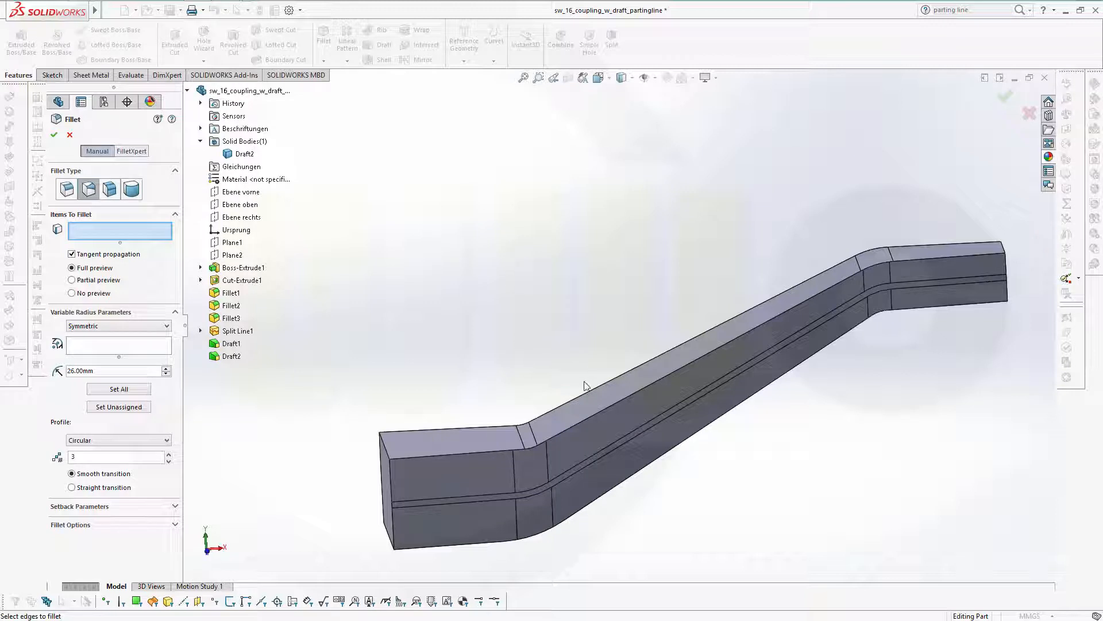
left_click(584, 421)
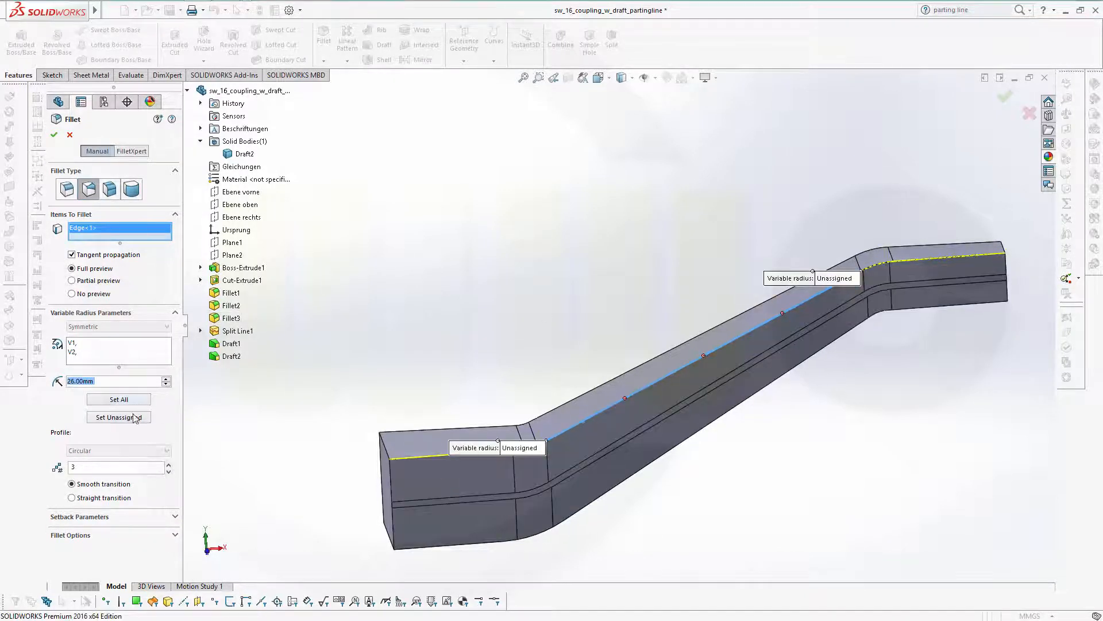
left_click(170, 473)
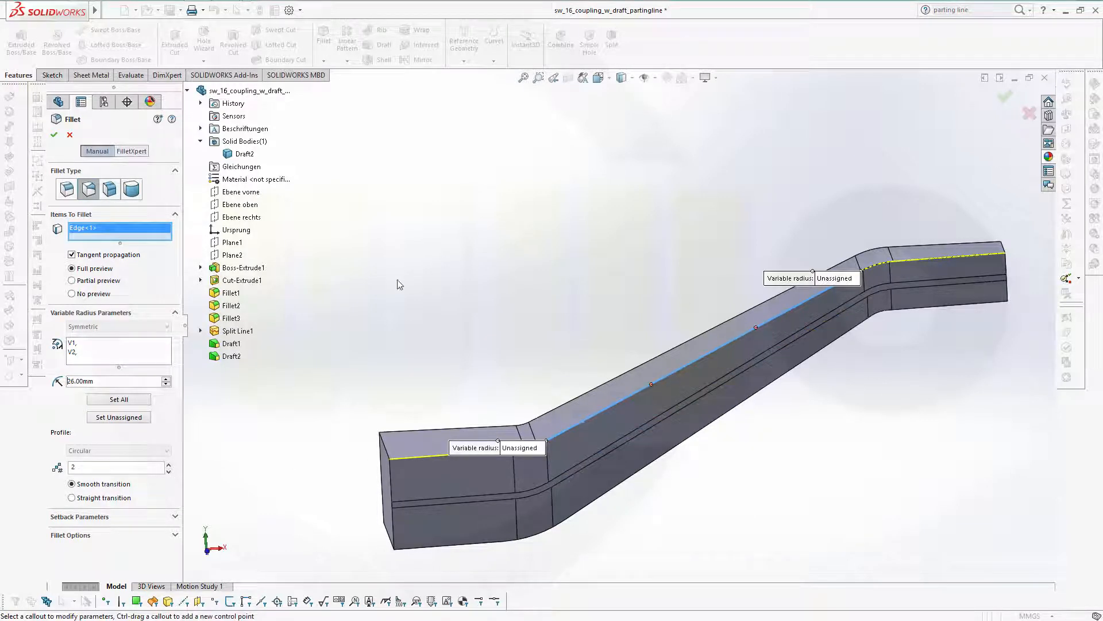
- Set the upper edge's variable radii to 10 mm at the thick end of the slope and 4 mm at the thin end
left_click(522, 447)
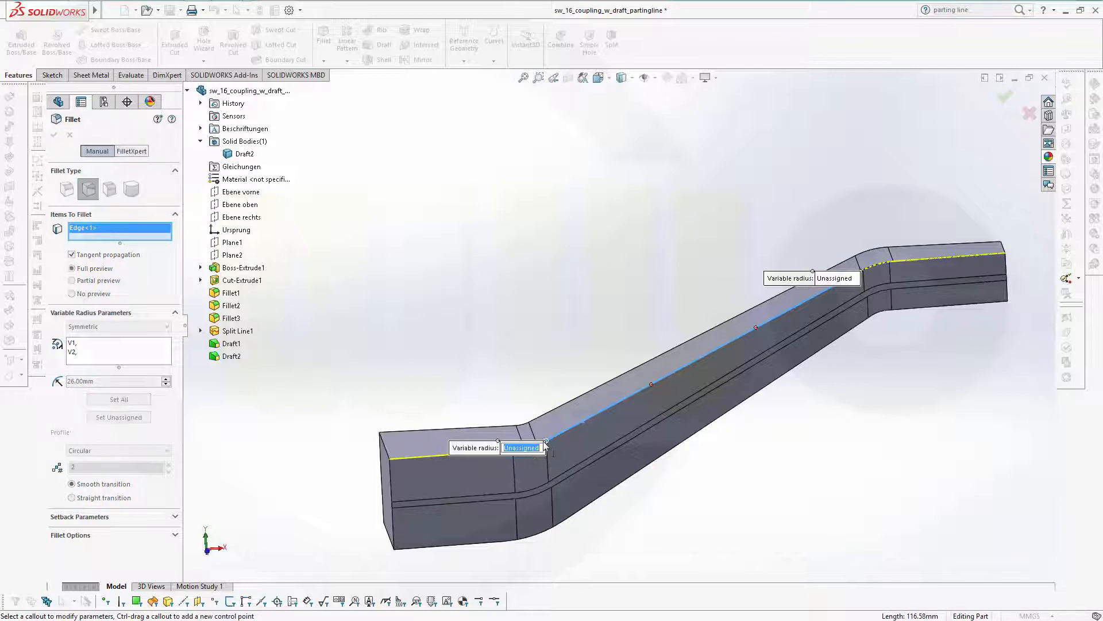
key("Return")
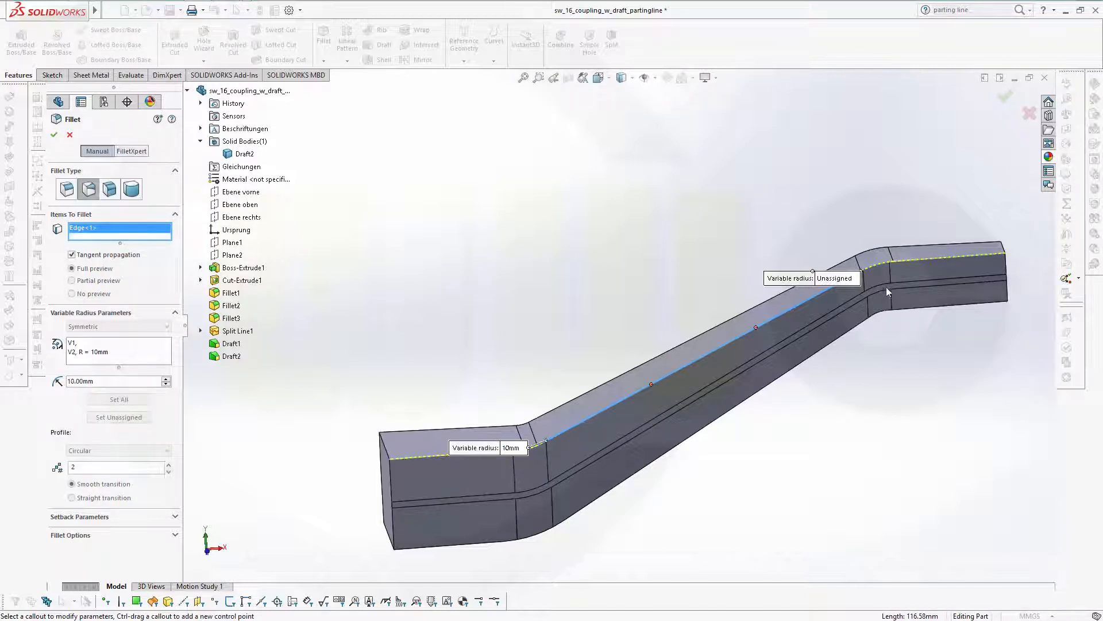
left_click(846, 280)
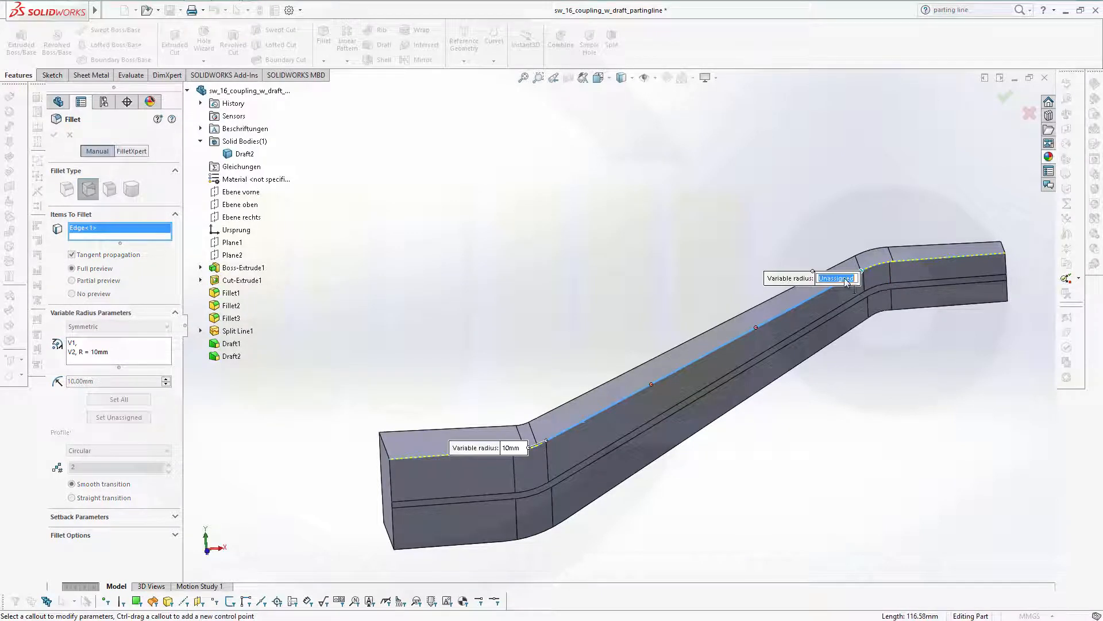
type("4")
key("Return")
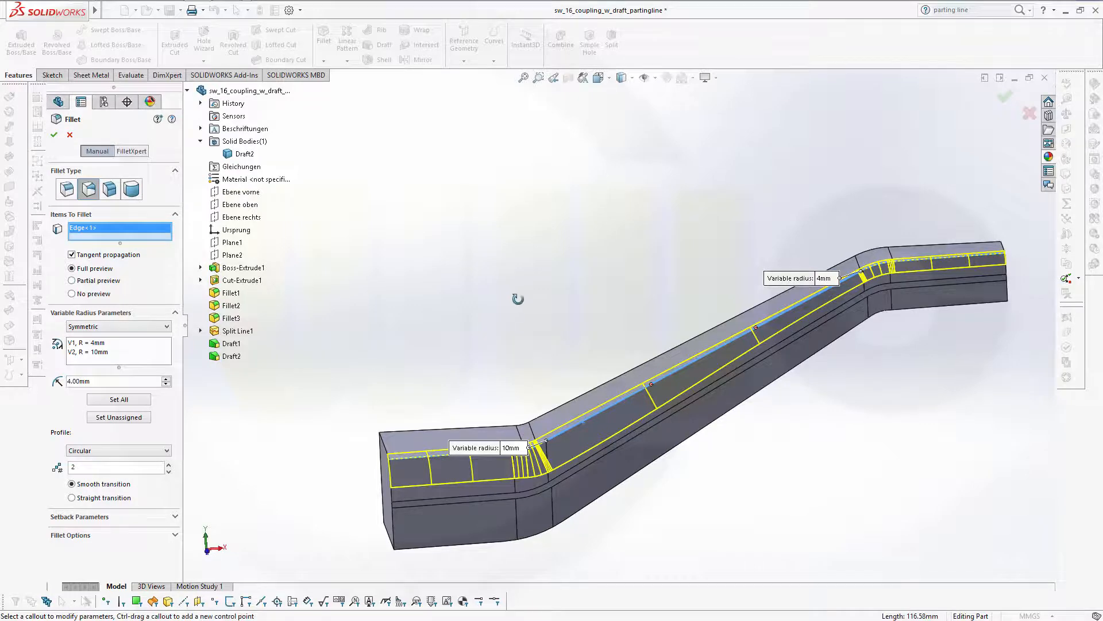
- Add the opposite upper edge with radii of 4 mm at the thin end and 10 mm at the thick end, and create the variable fillet
middle_click_drag(587, 300, 725, 393)
left_click(725, 395)
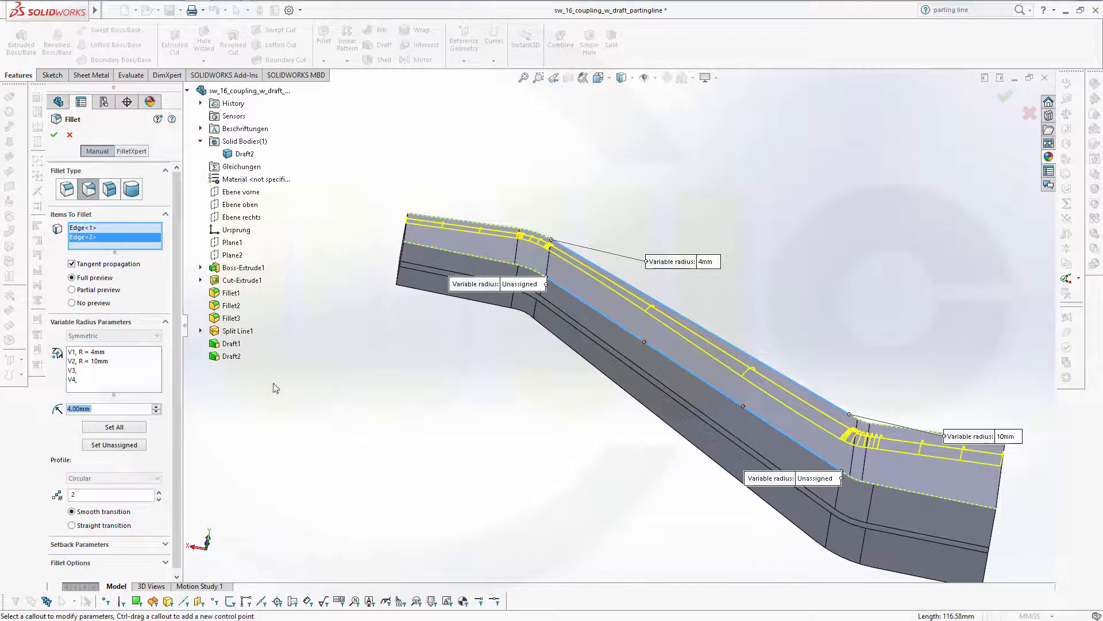
left_click(517, 284)
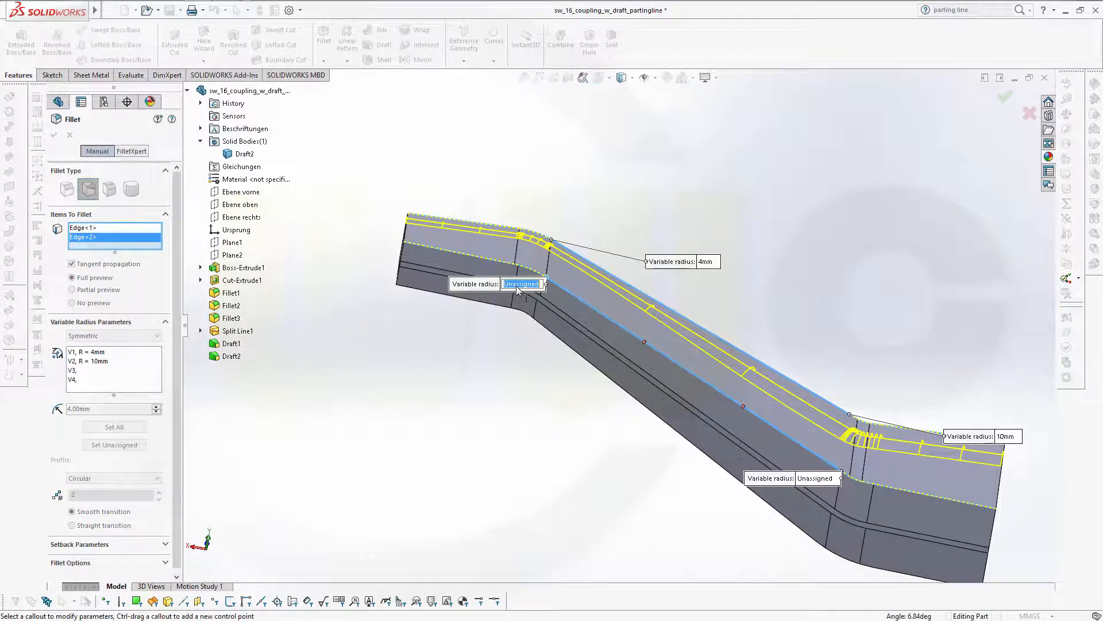
type("4")
key("Return")
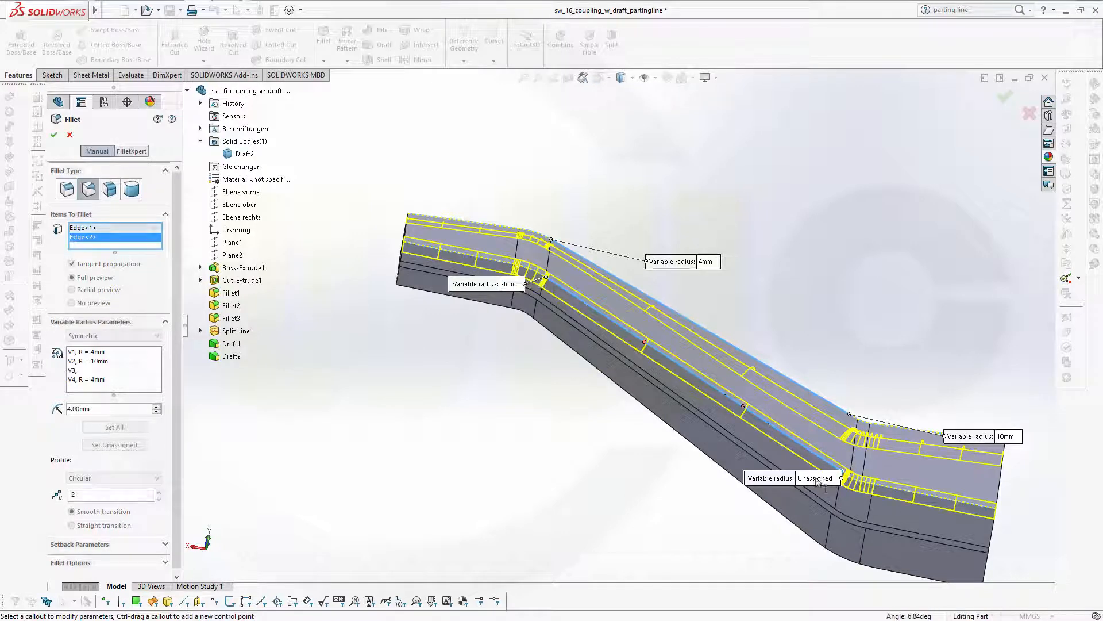
left_click(811, 479)
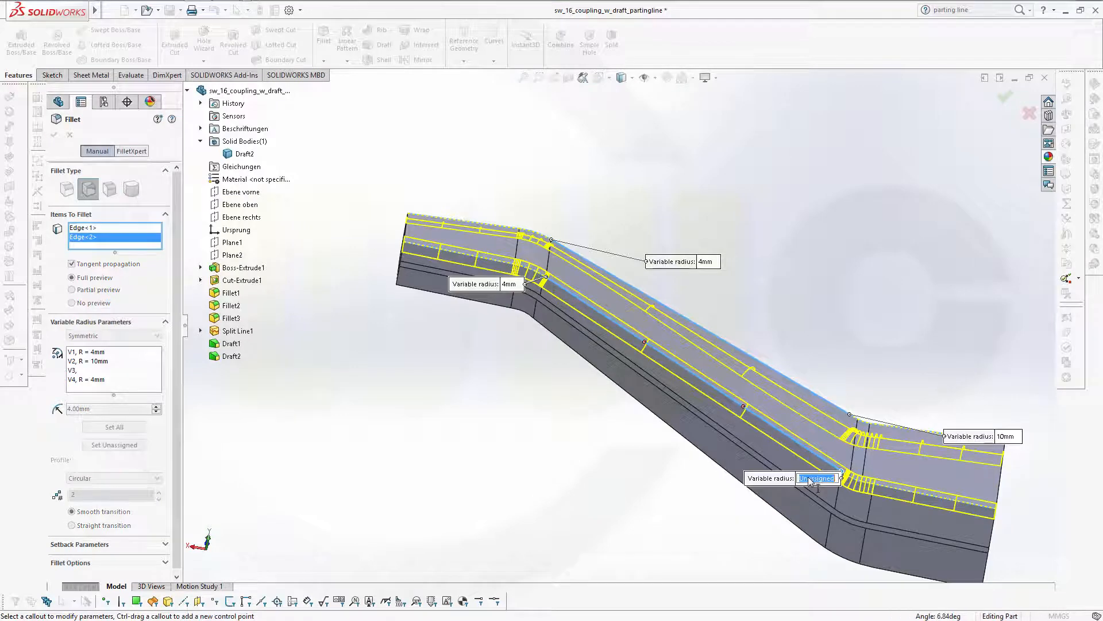
type("1")
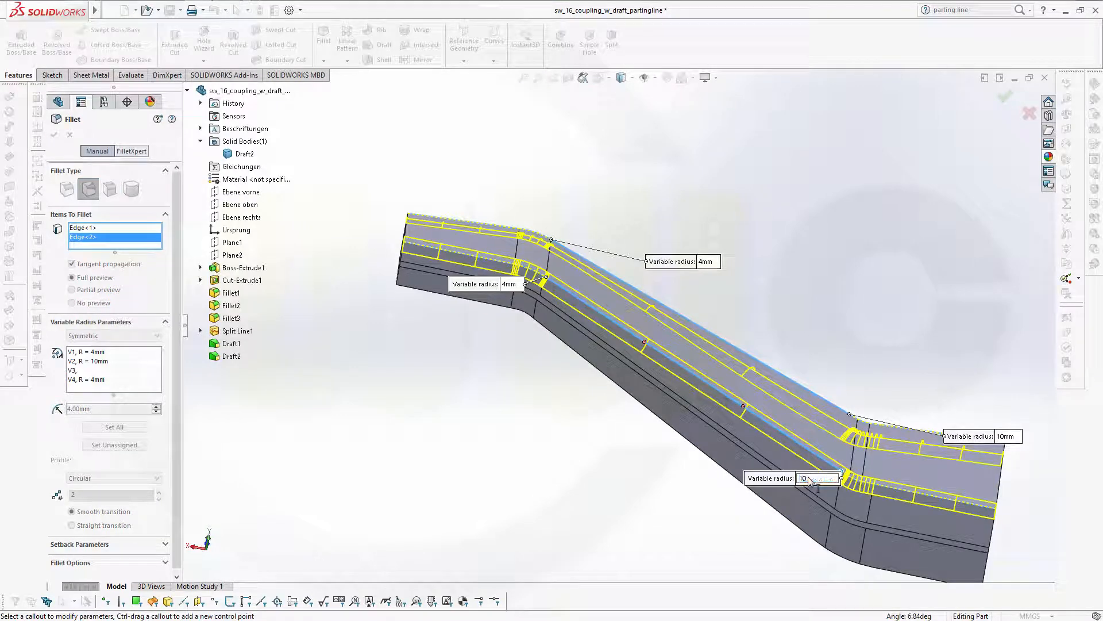
type("0")
key("Return")
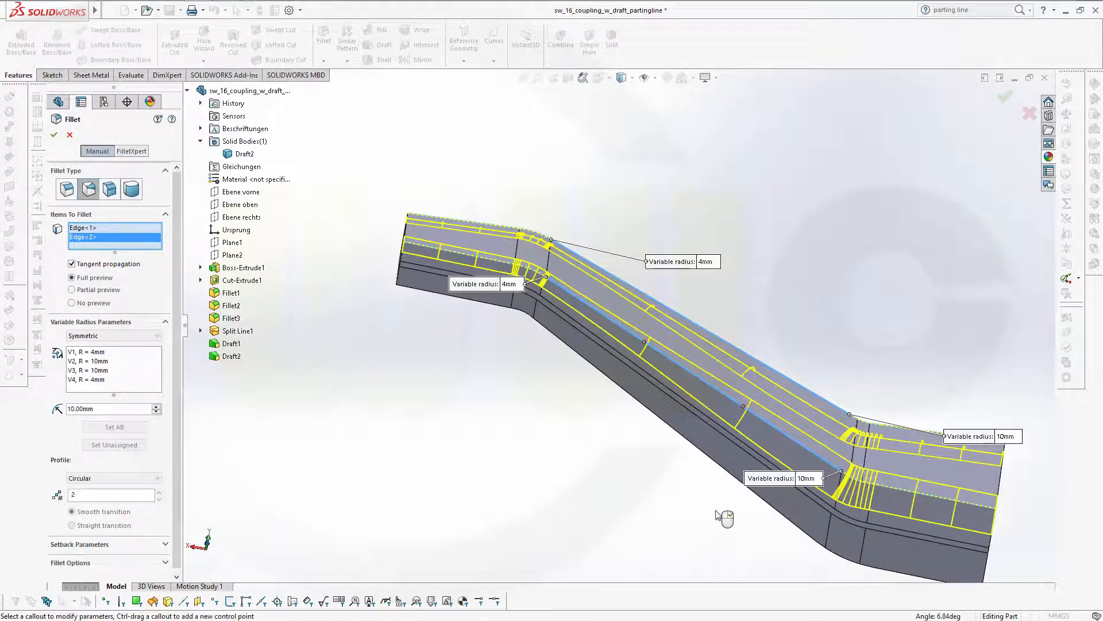
middle_click_drag(726, 517, 368, 434)
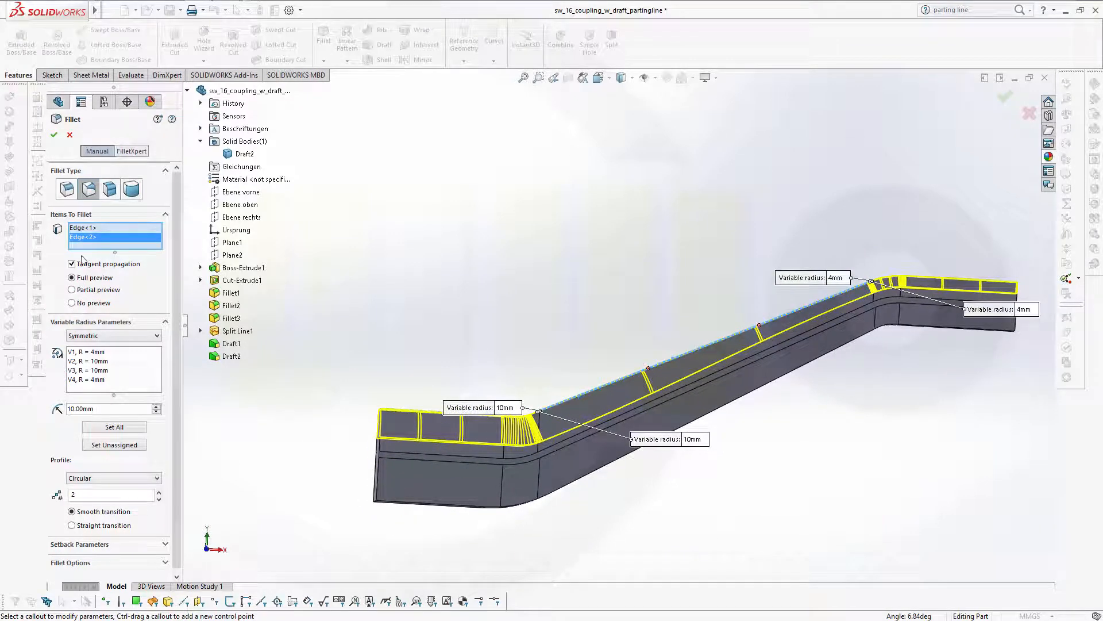
left_click(54, 134)
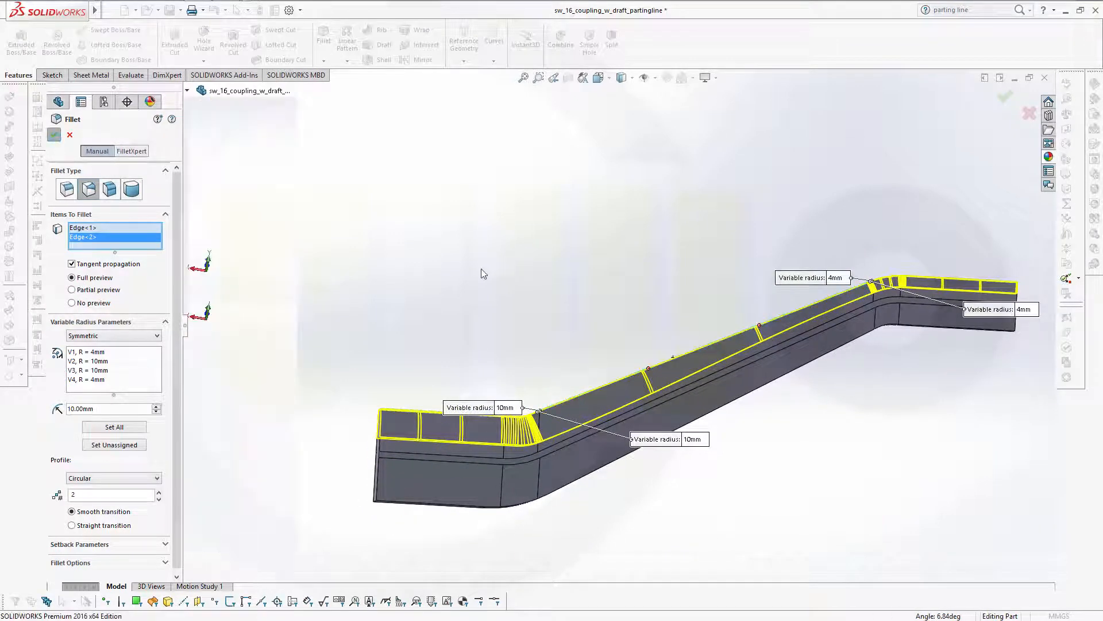
- Start another variable size fillet on the sloped lower edge of the facing side, with two intermediate control points
middle_click_drag(483, 274, 747, 298)
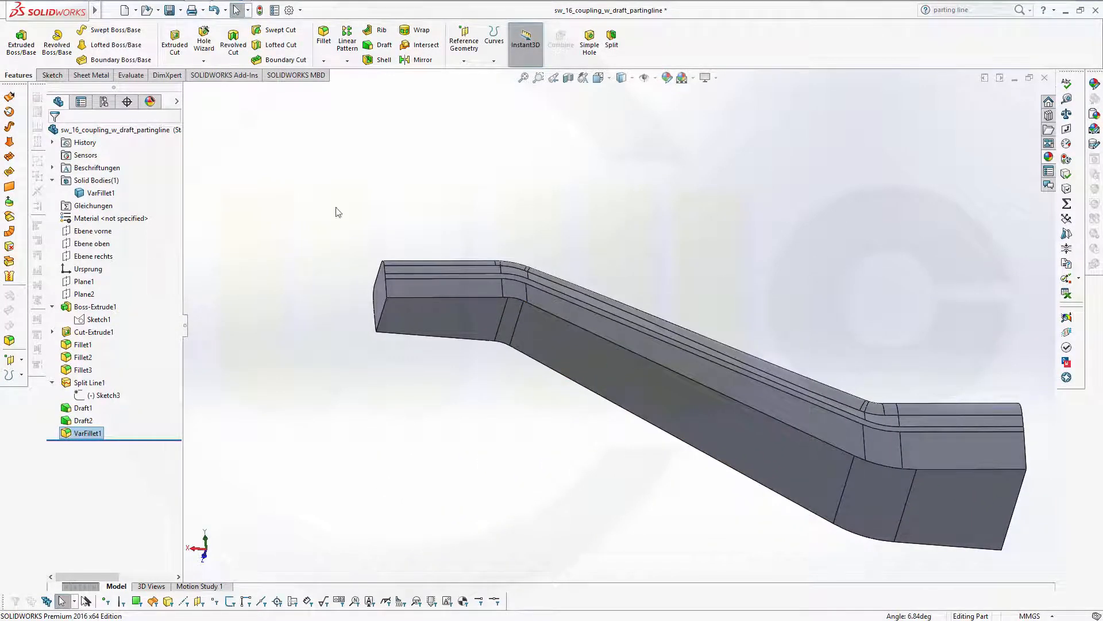
key("Return")
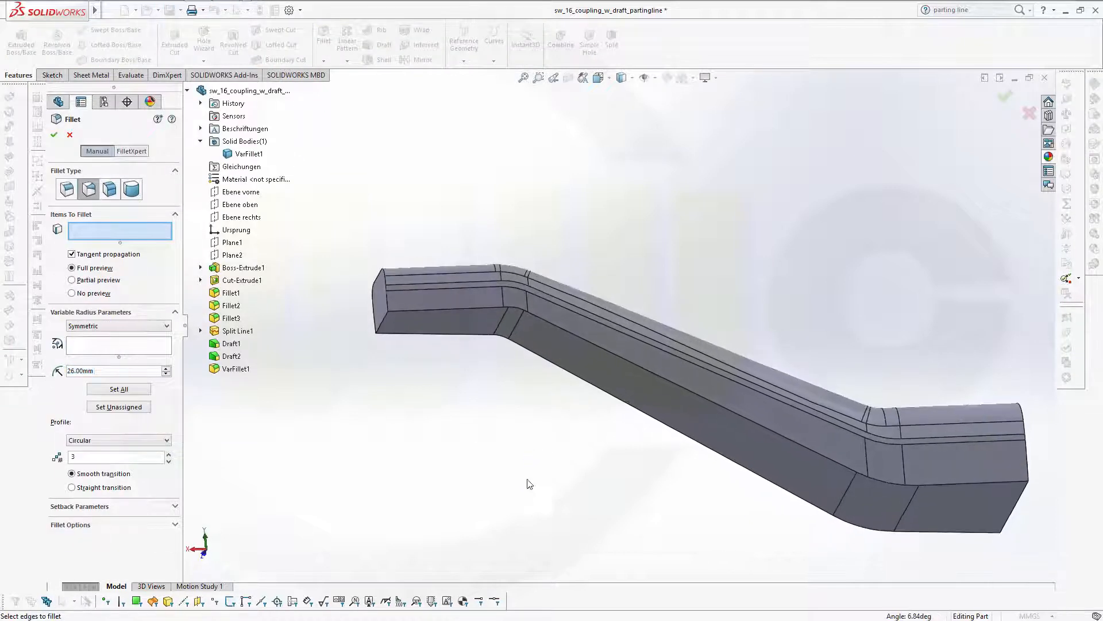
left_click(640, 366)
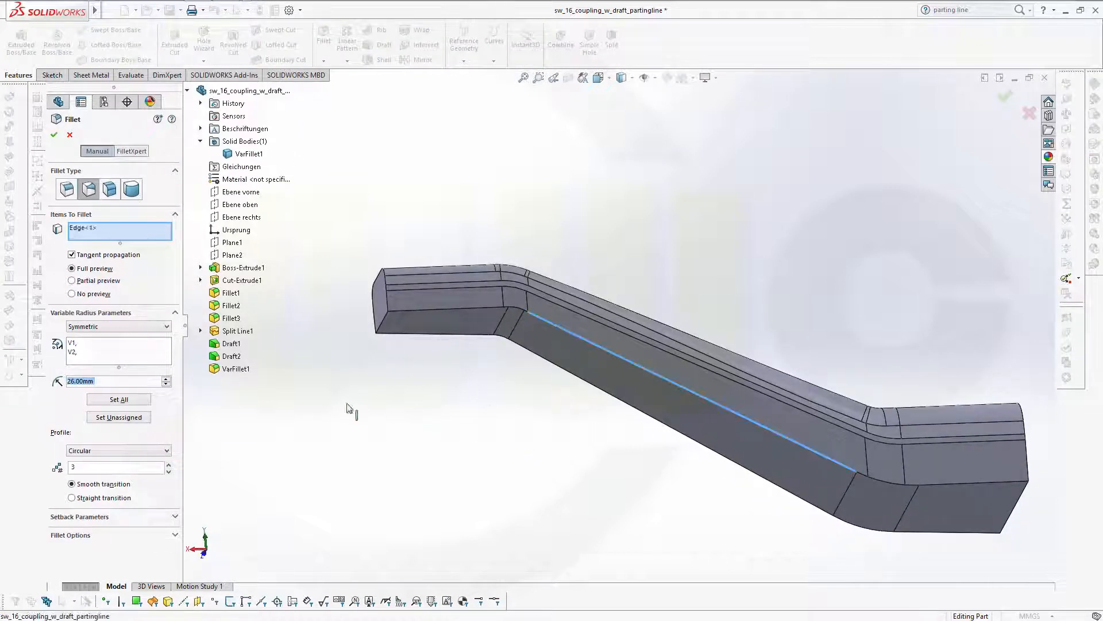
left_click(168, 472)
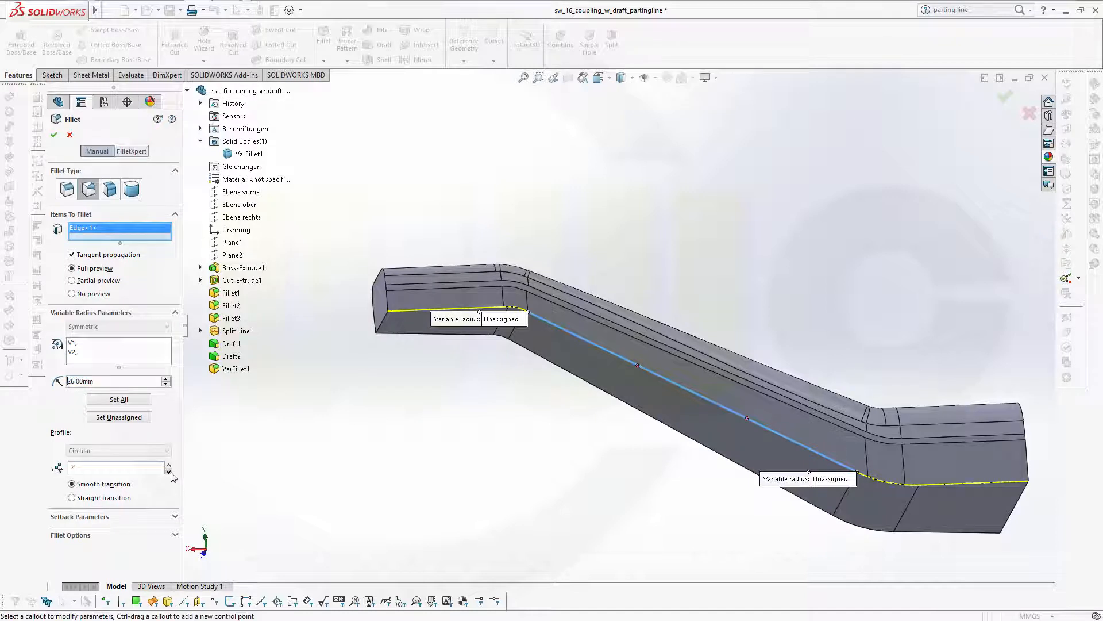
- Set the lower edge's variable radii to 5 mm at the thin end of the slope and 8 mm at the thick end
left_click(504, 320)
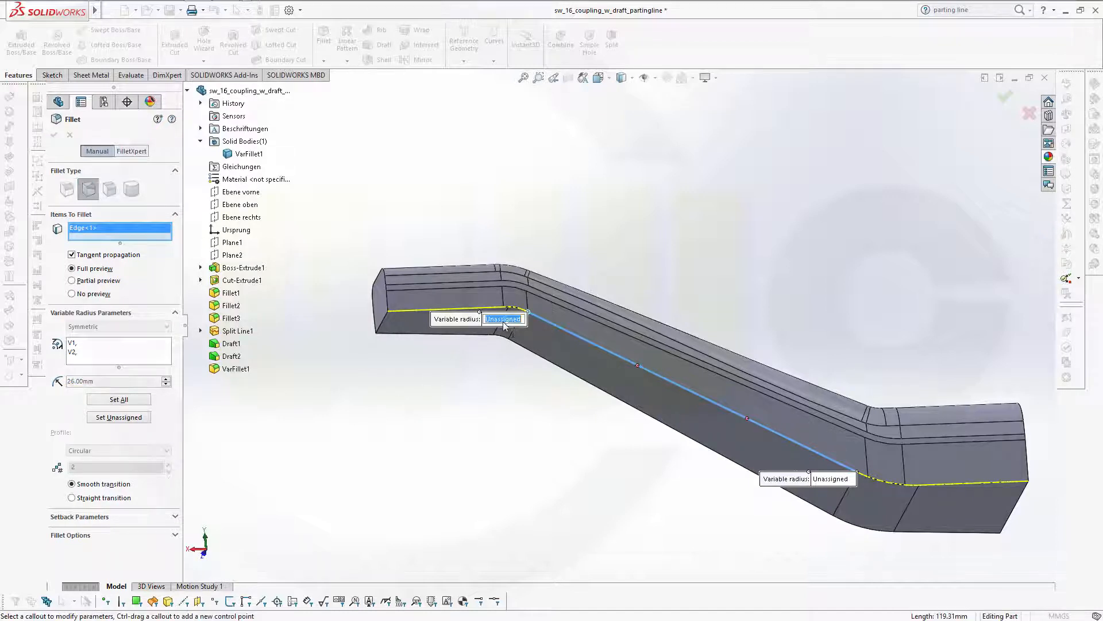
type("5")
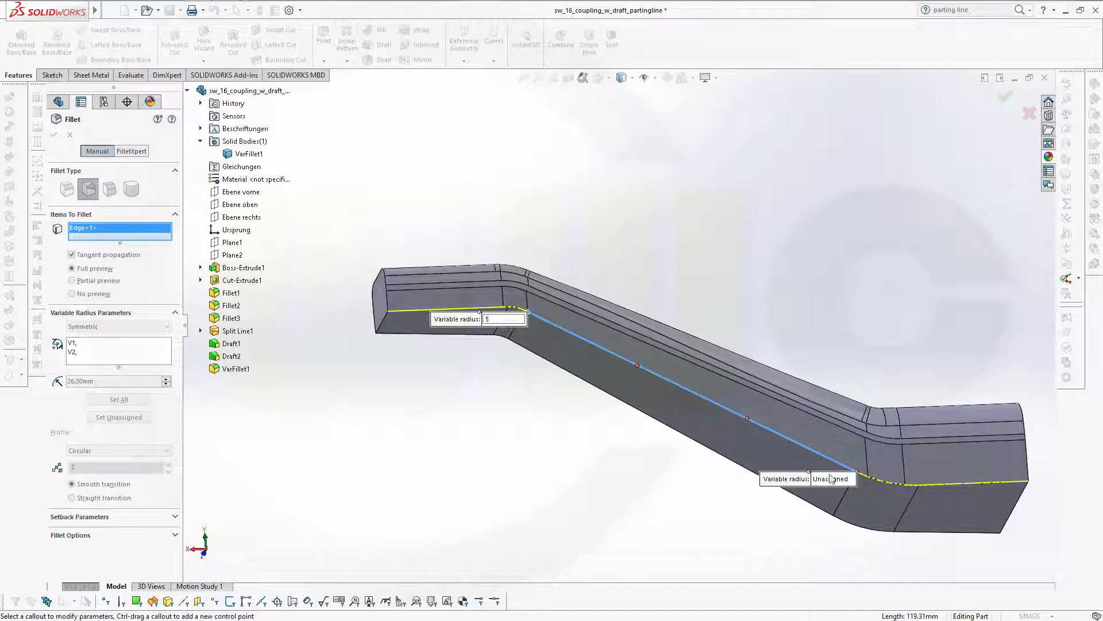
key("Return")
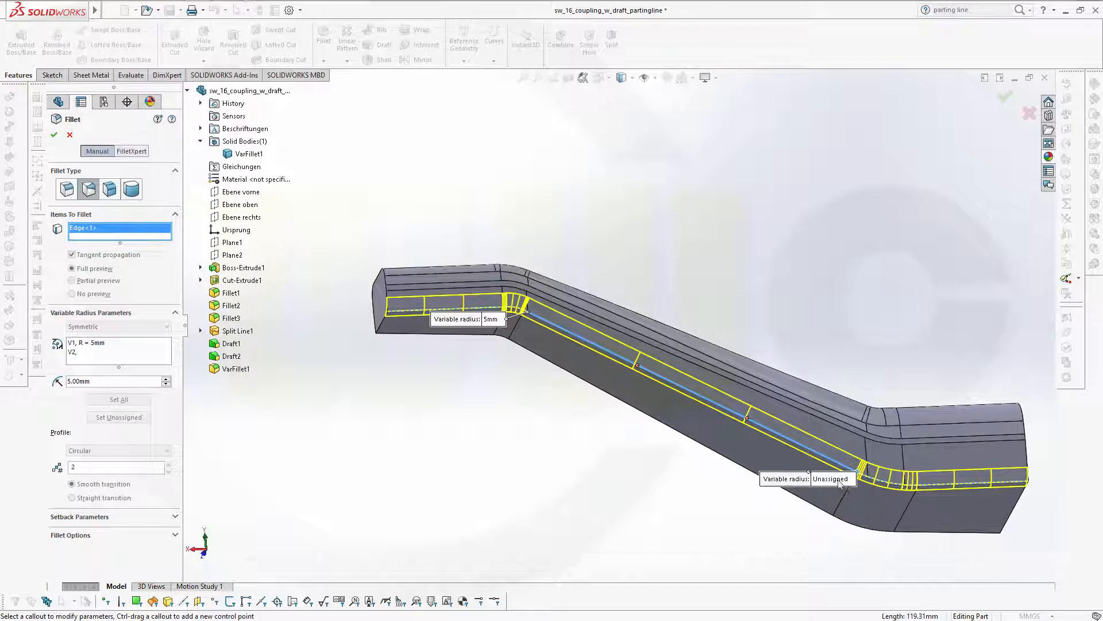
middle_click_drag(746, 525, 735, 534)
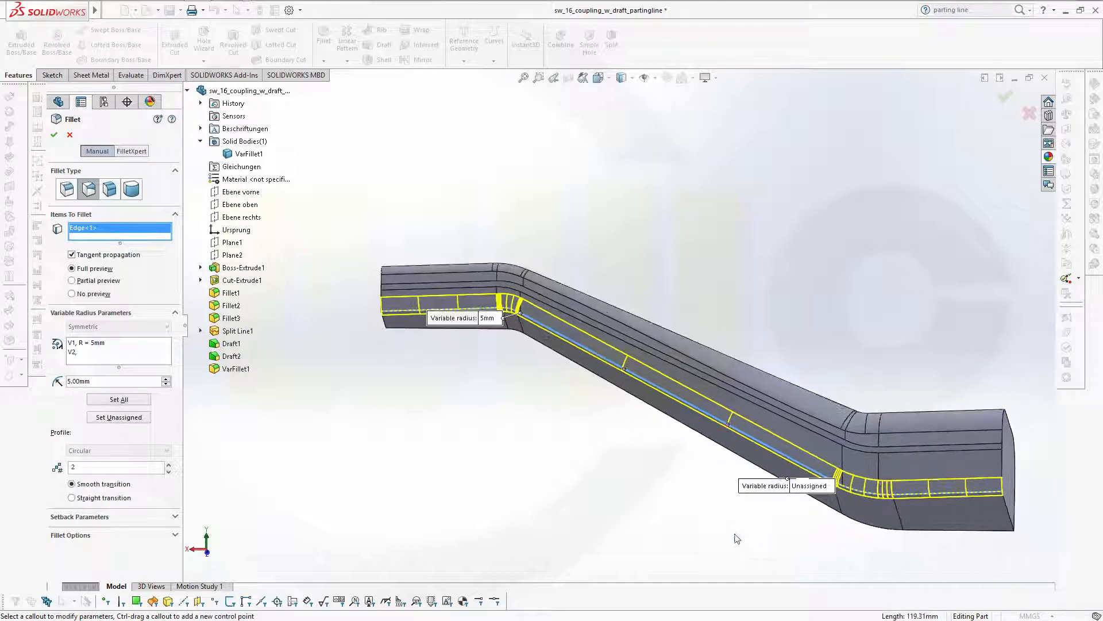
left_click(810, 489)
type("8")
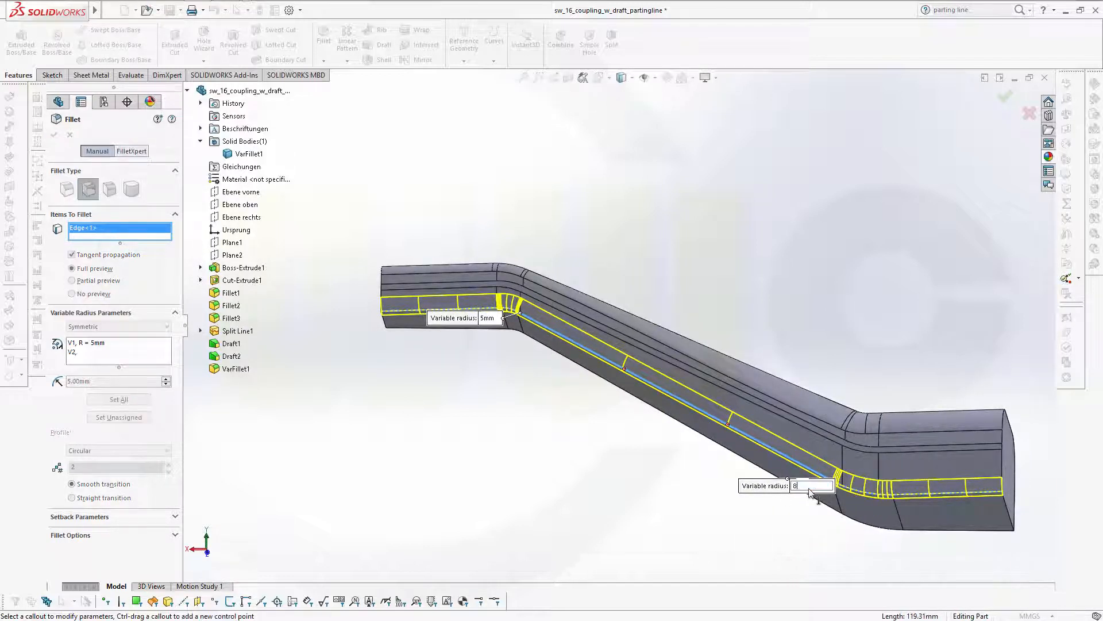
key("Return")
- Add the opposite lower edge with radii of 5 mm at the slope's thin end and 8 mm at its thick end, and create the variable fillet
middle_click_drag(645, 478, 658, 154)
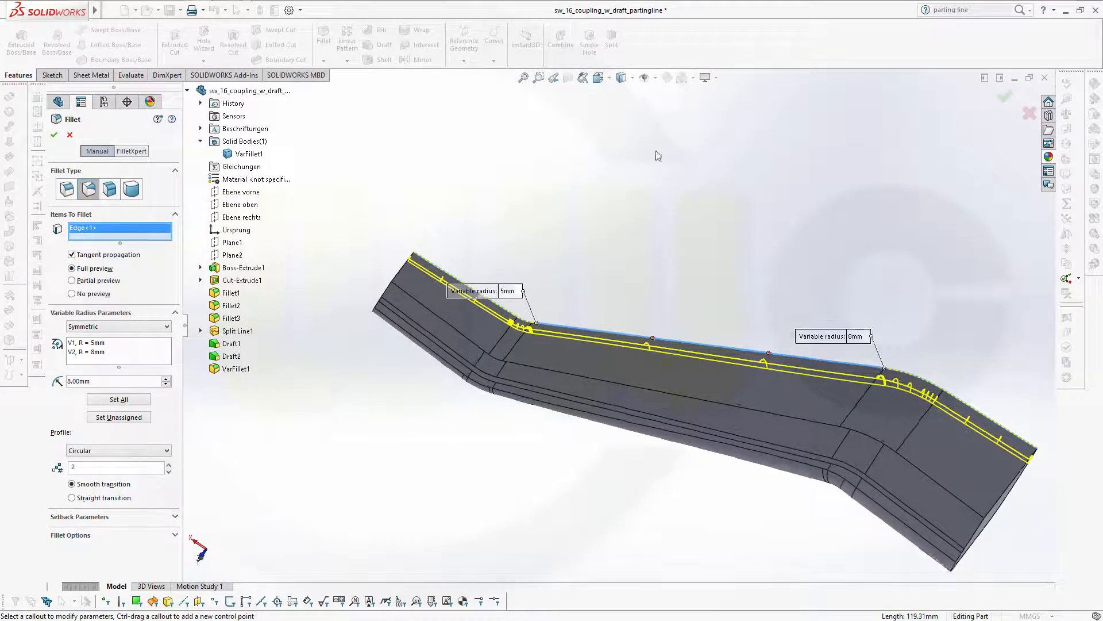
left_click(610, 382)
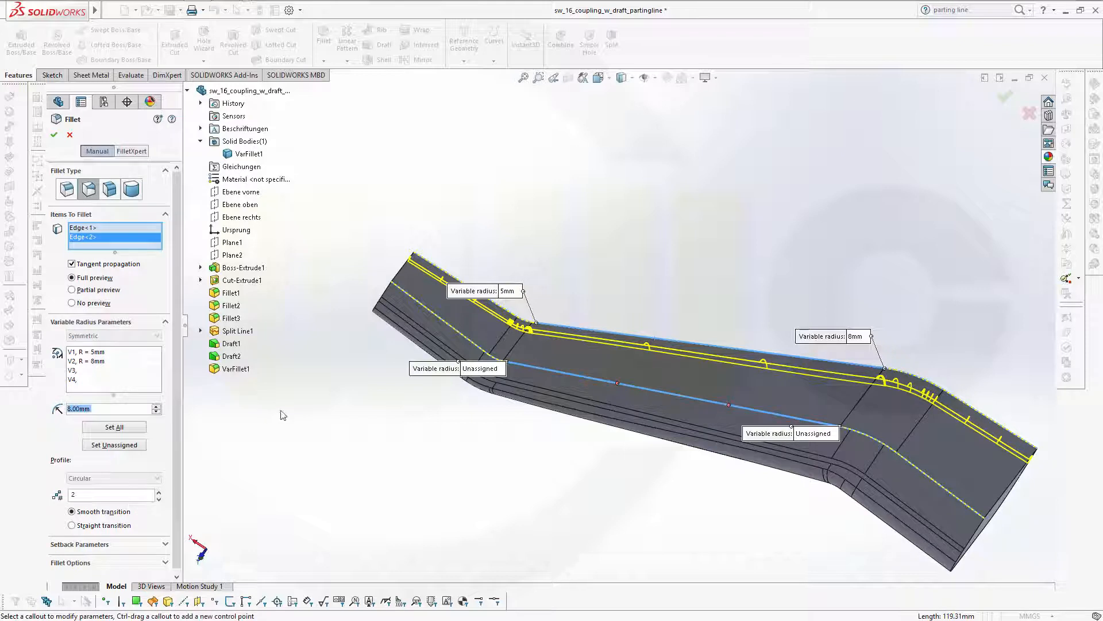
left_click(494, 370)
type("5")
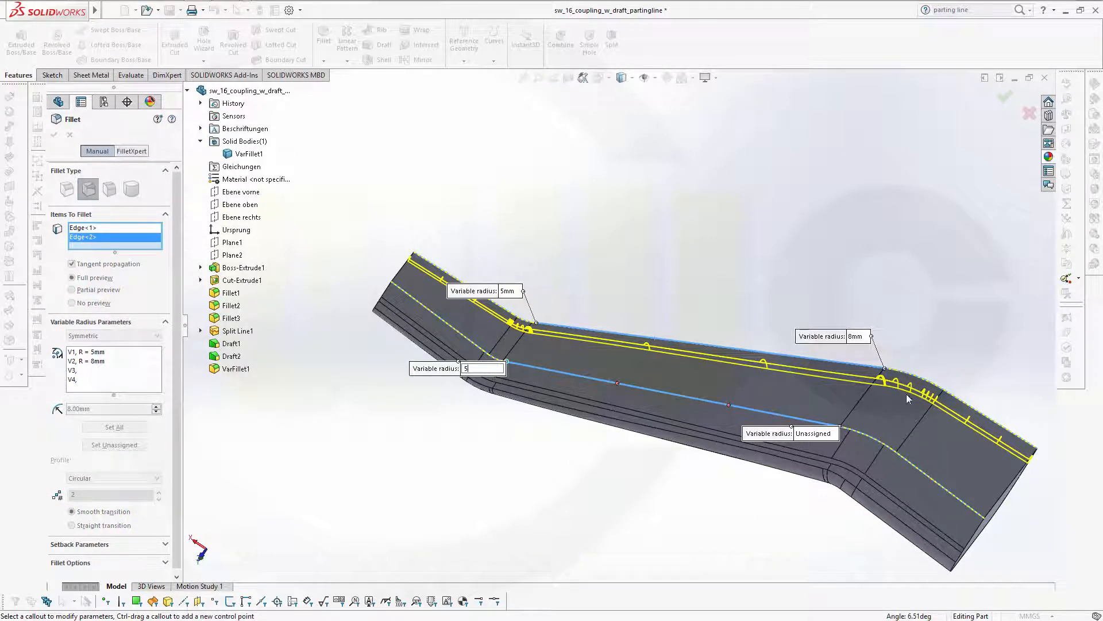
key("Return")
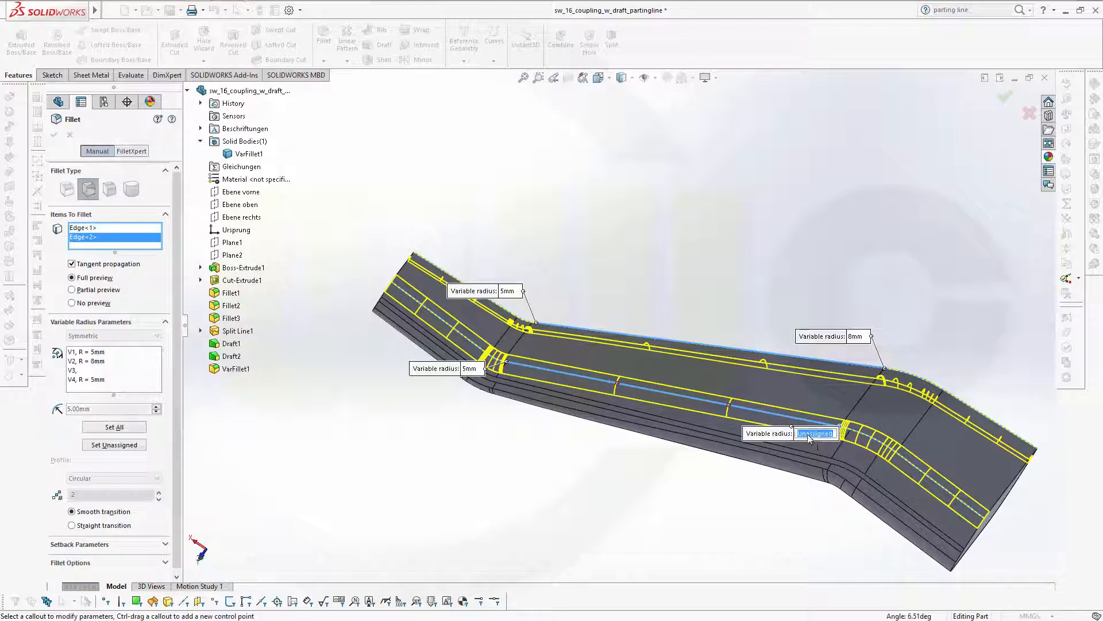
left_click(811, 434)
type("8")
key("Return")
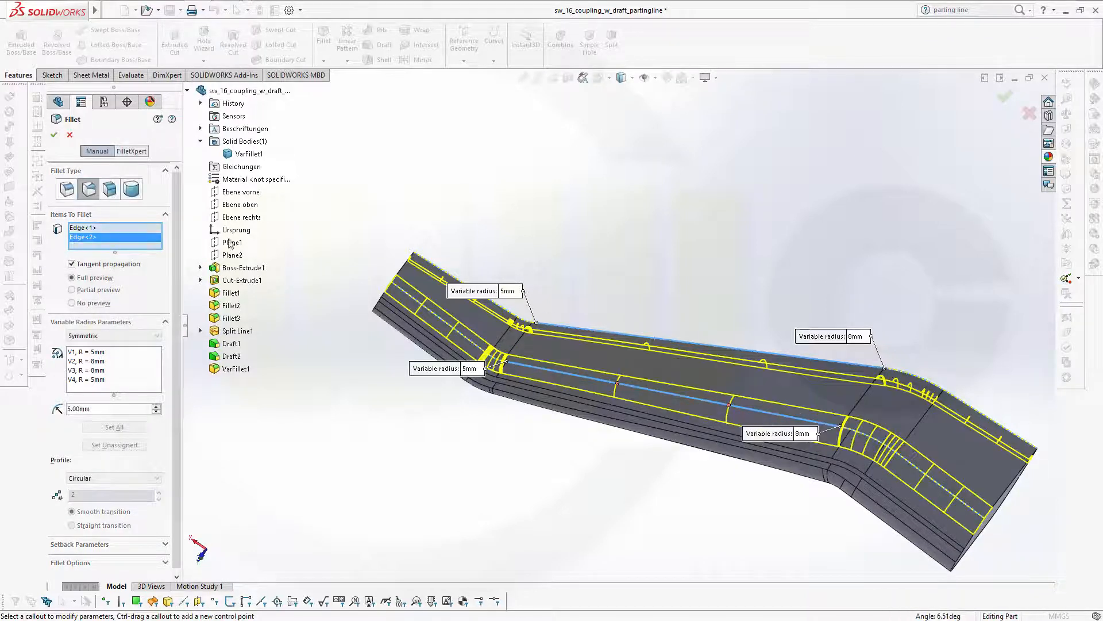
key("Return")
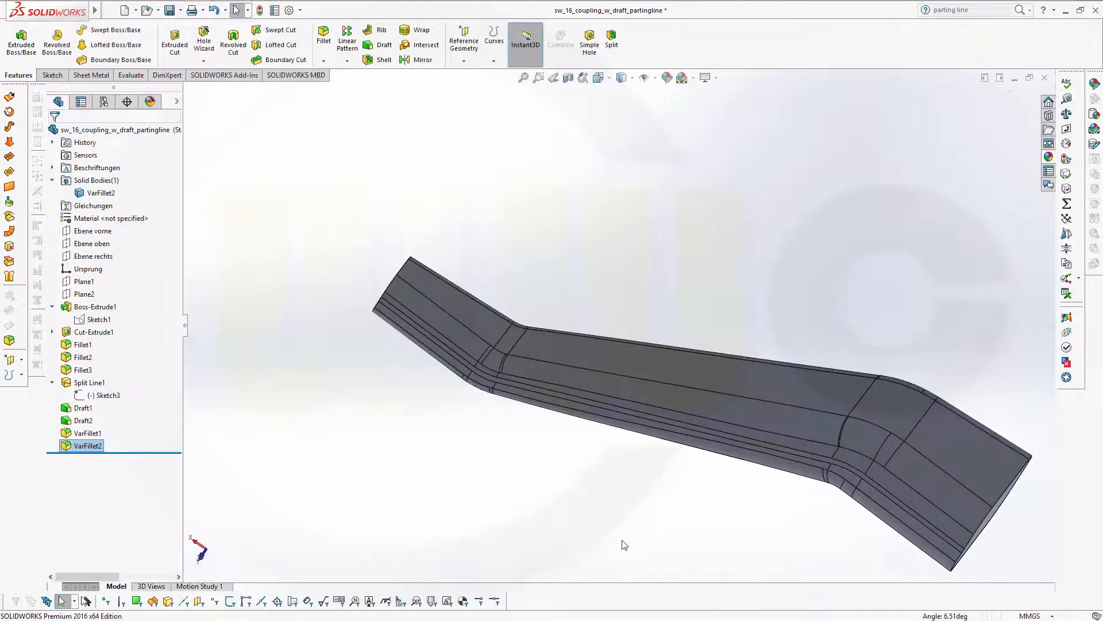
- Edit the split line's sketch, make the vertical construction line beyond the lever's thin end coincident with Plane1, and exit the sketch
middle_click_drag(579, 458, 475, 433)
left_click(476, 433)
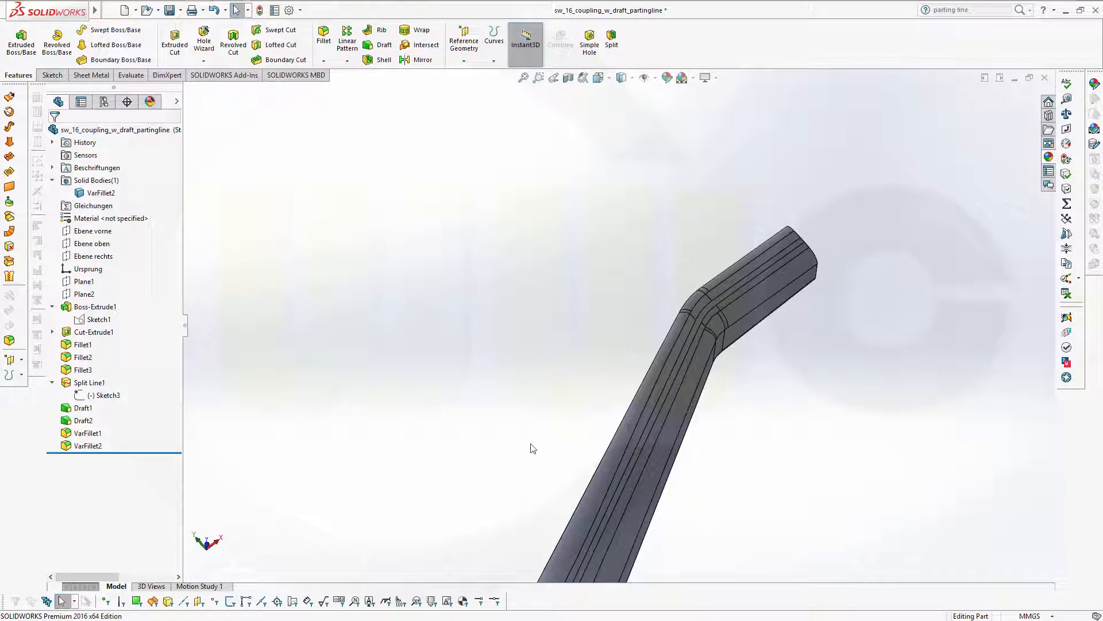
middle_click_drag(550, 449, 722, 487, "shift")
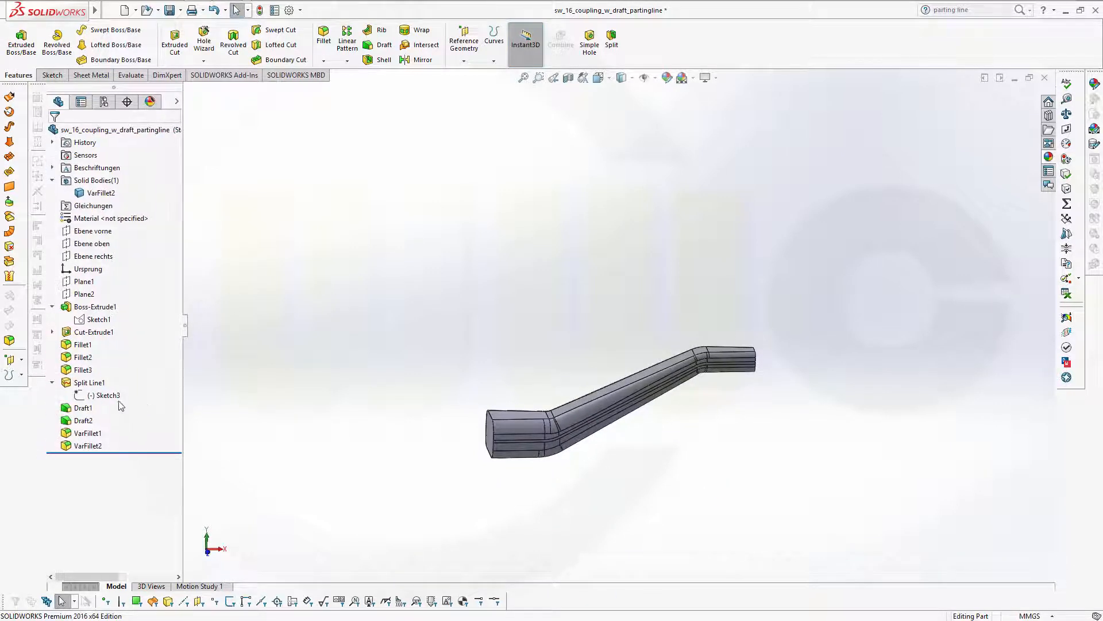
left_click(79, 396)
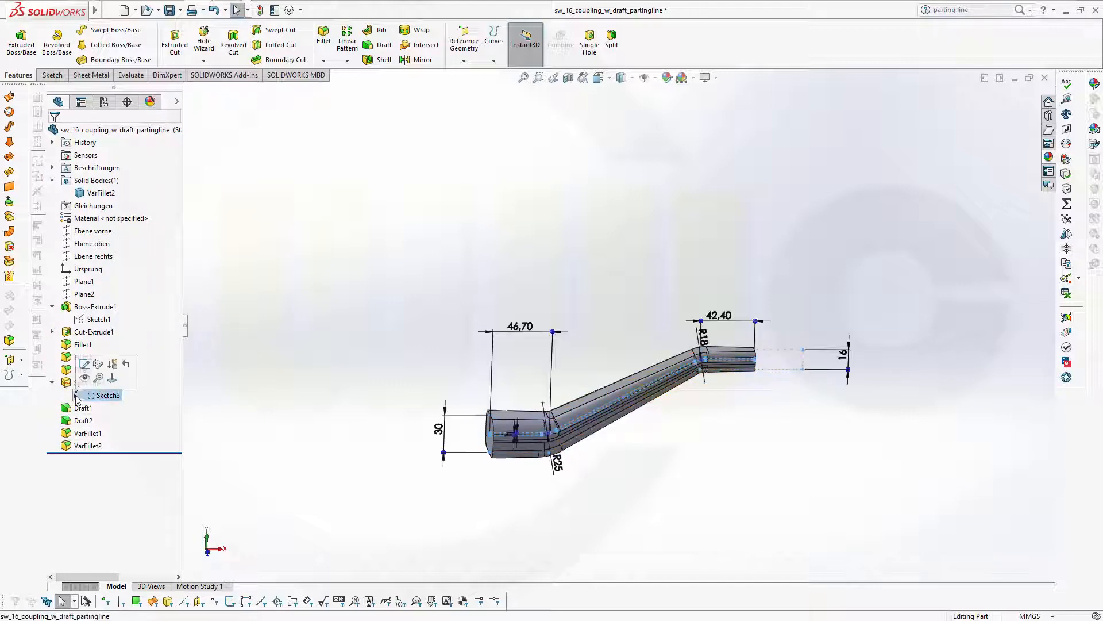
left_click(85, 364)
scroll(580, 373, "up", 2)
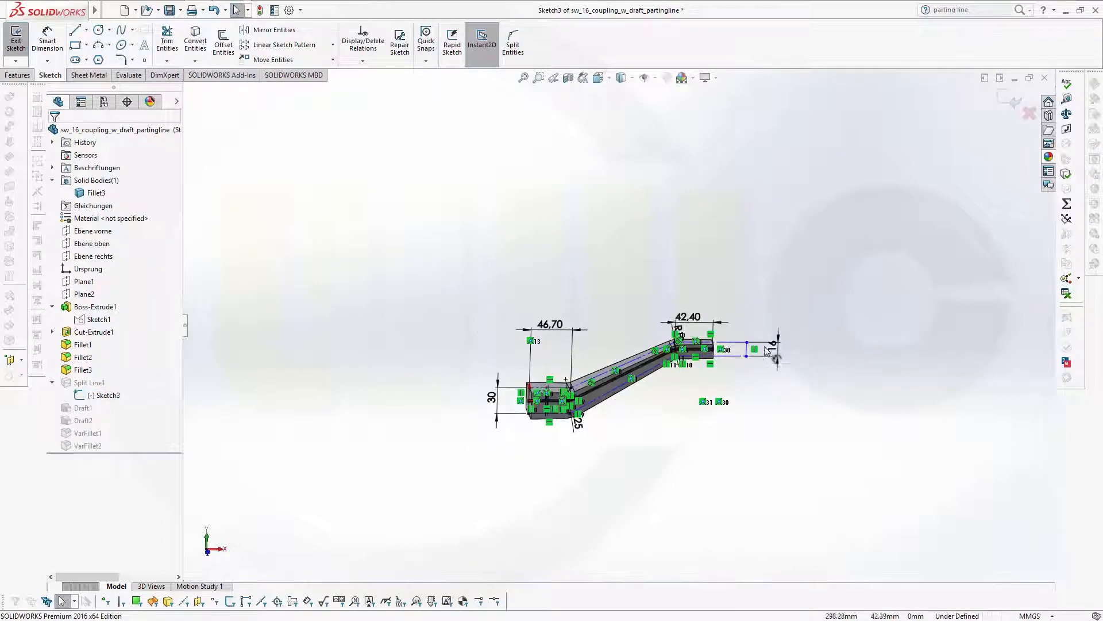
scroll(581, 372, "down", 5)
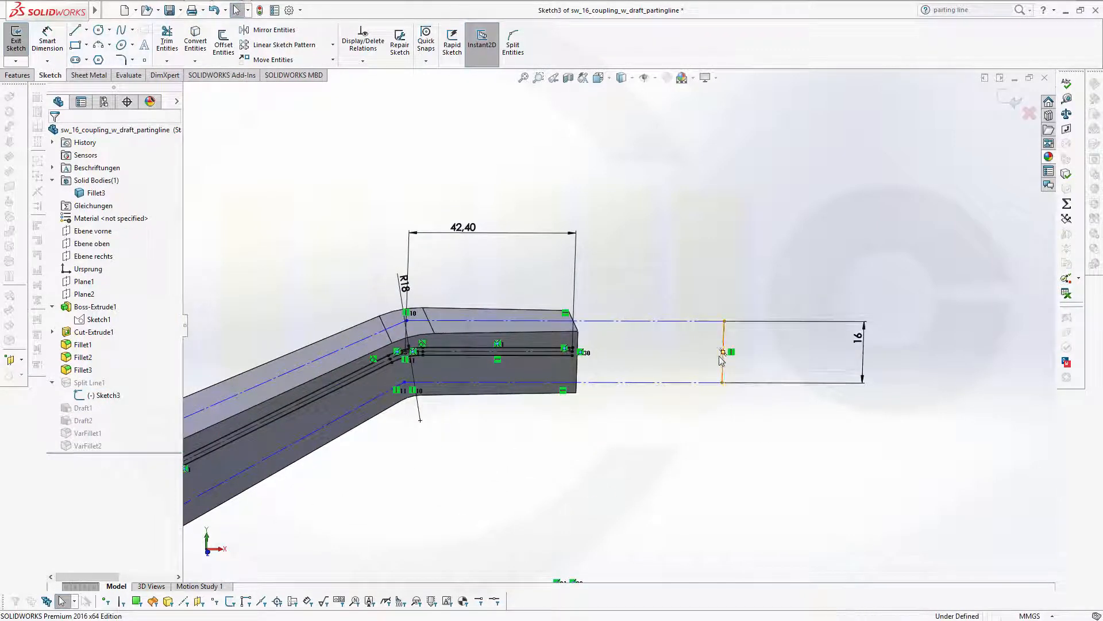
left_click(723, 353)
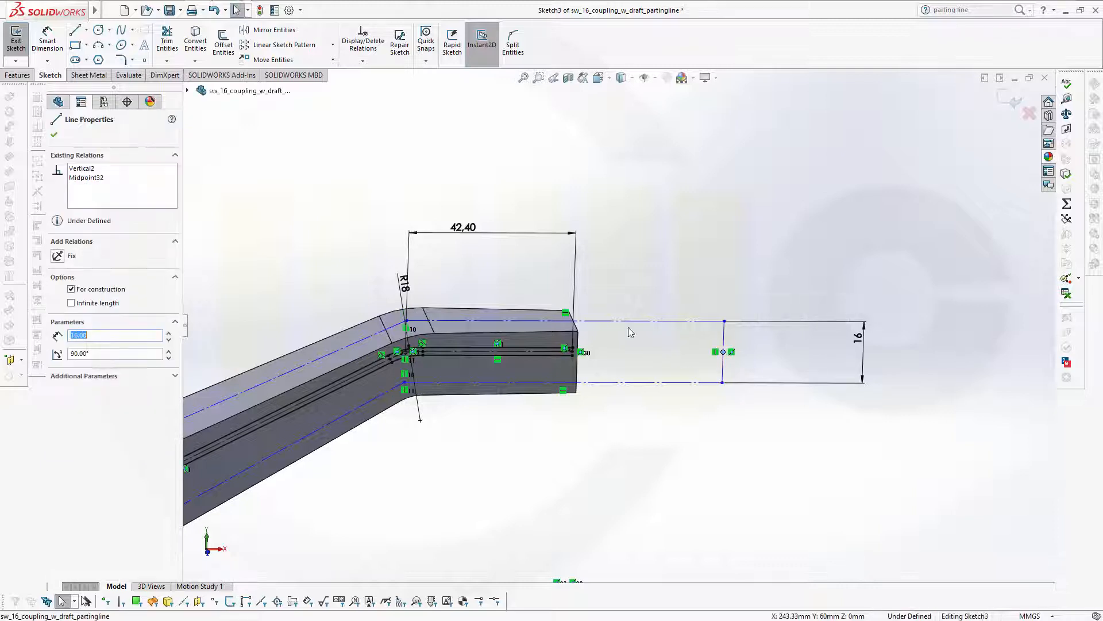
left_click(188, 91)
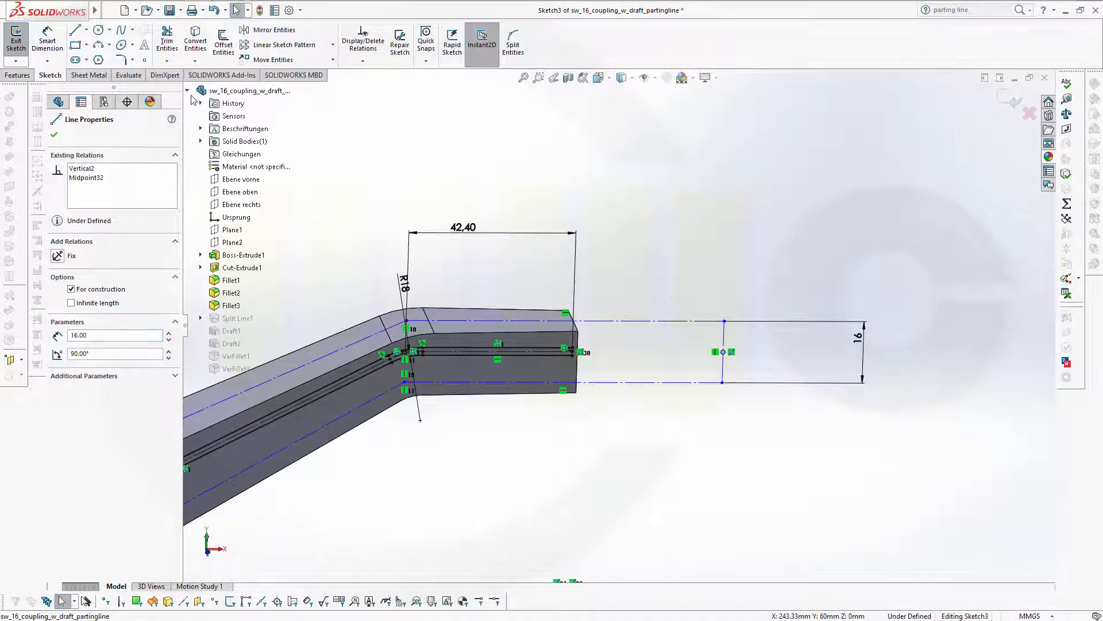
left_click(232, 230, "ctrl")
left_click(57, 321)
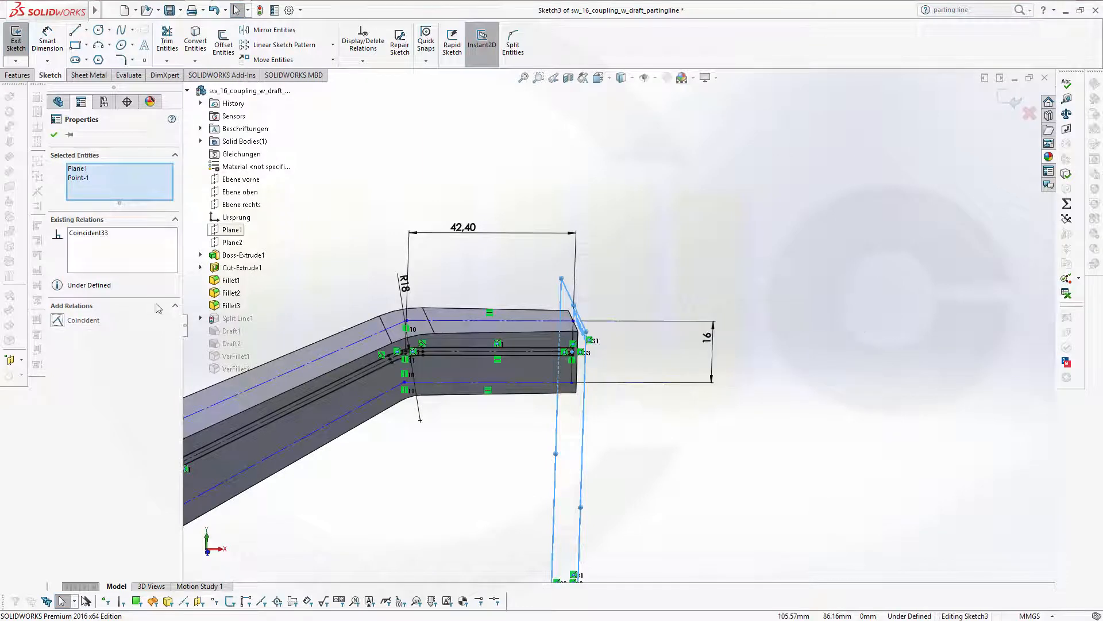
left_click(1010, 100)
- Start a new fillet on the coupling lever
scroll(632, 345, "up", 1)
scroll(257, 462, "up", 2)
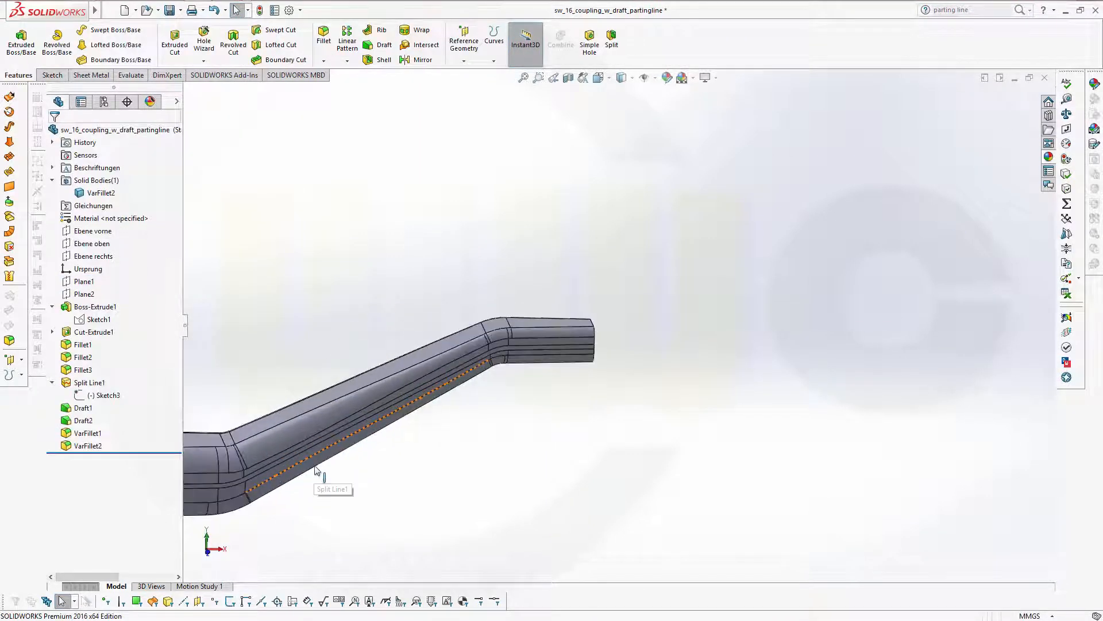
left_click(537, 77)
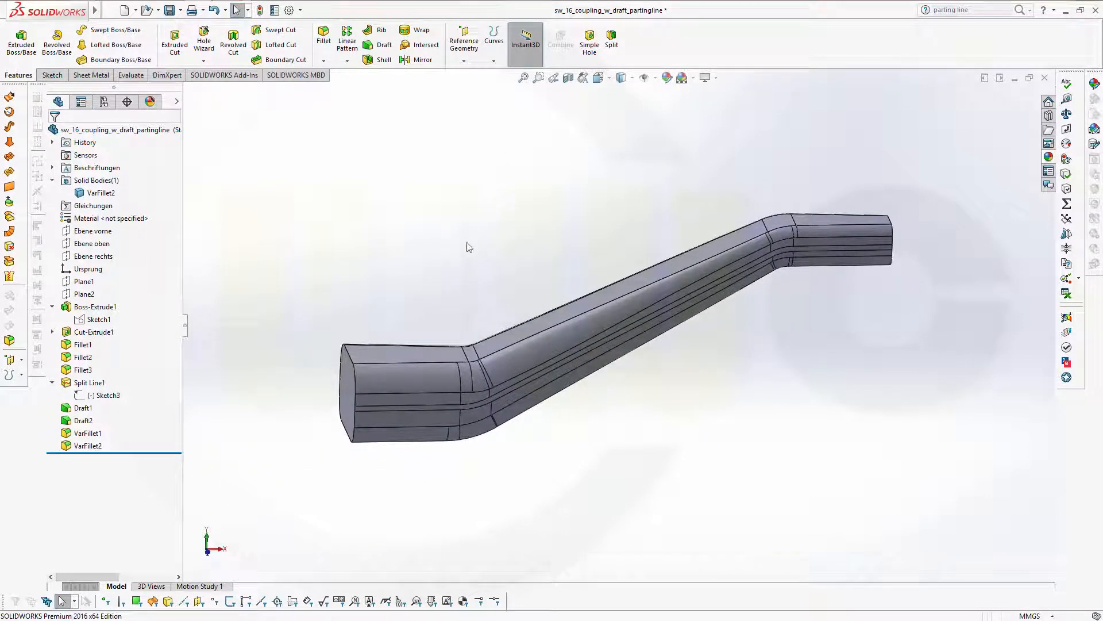
middle_click_drag(470, 247, 618, 281)
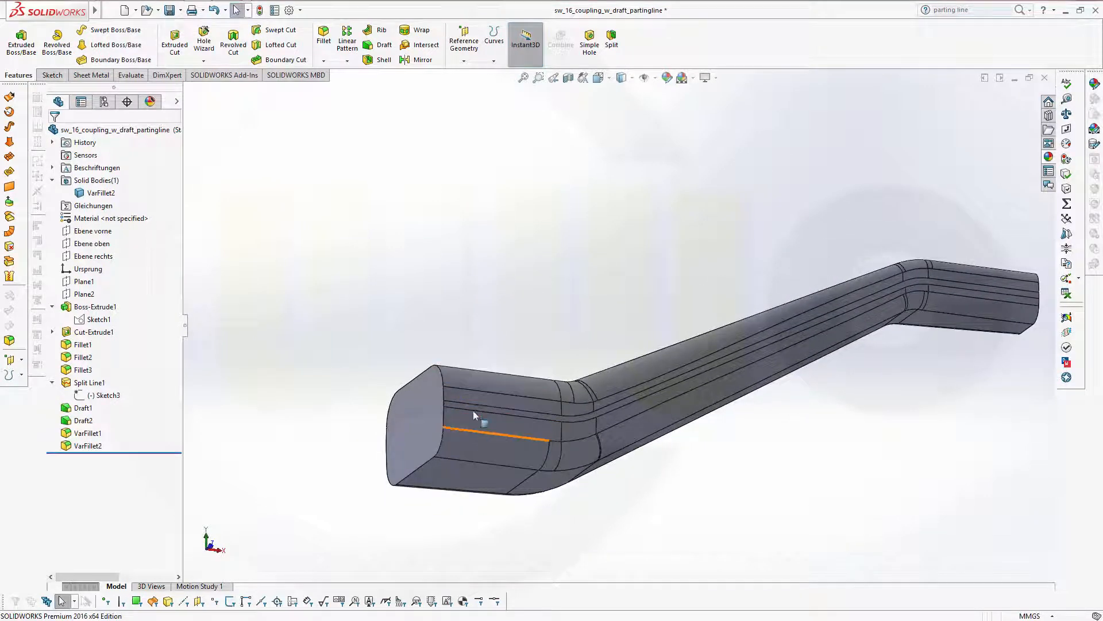
middle_click_drag(391, 287, 362, 290)
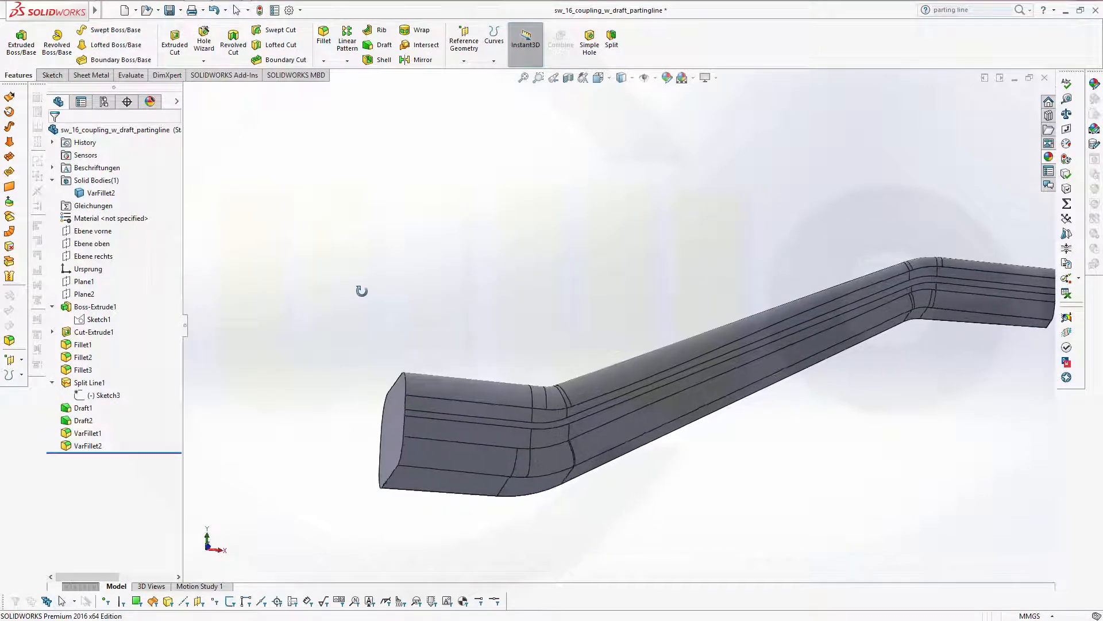
left_click(324, 35)
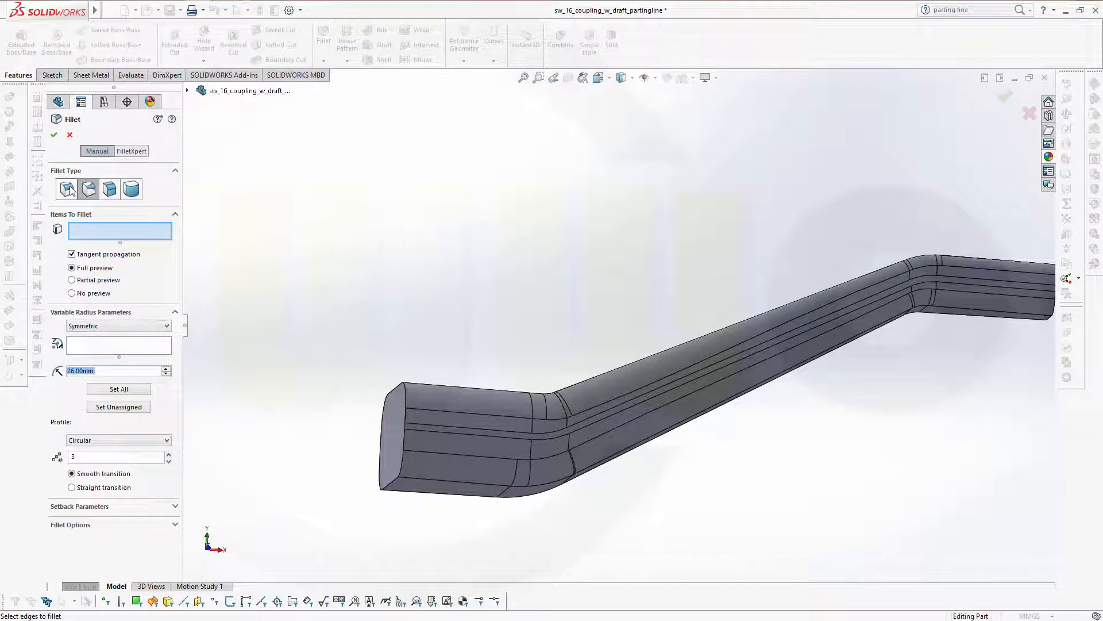
- Apply a constant-size 0.5 mm fillet to the four long split-line edges, two on each side of the bent bar
left_click(68, 190)
left_click_drag(31, 346, 24, 344)
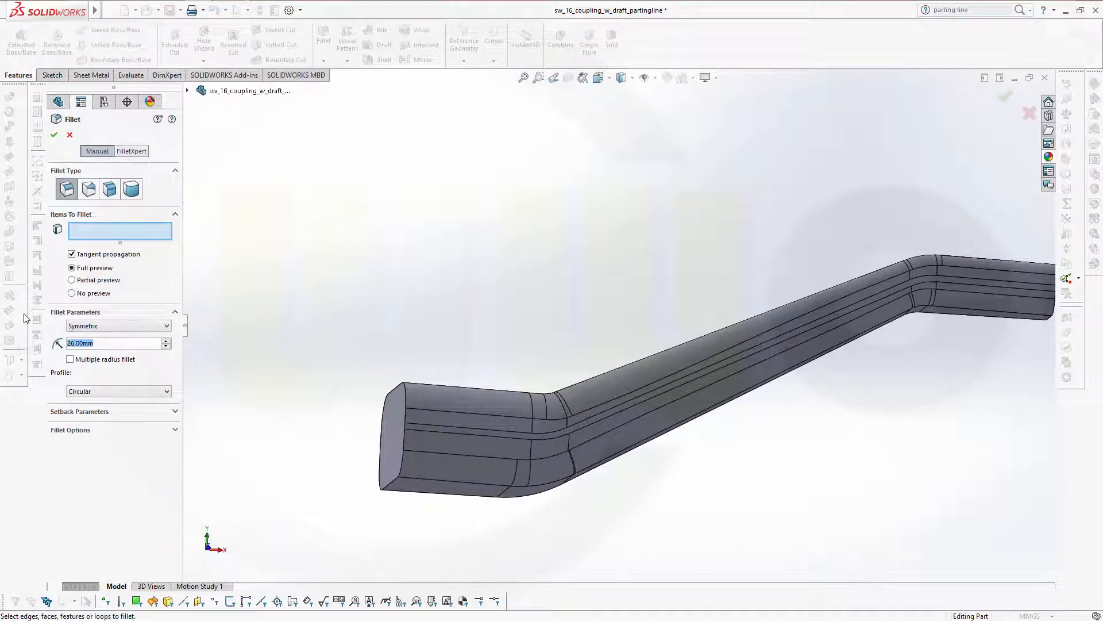
type("0.5")
key("Return")
left_click(448, 414)
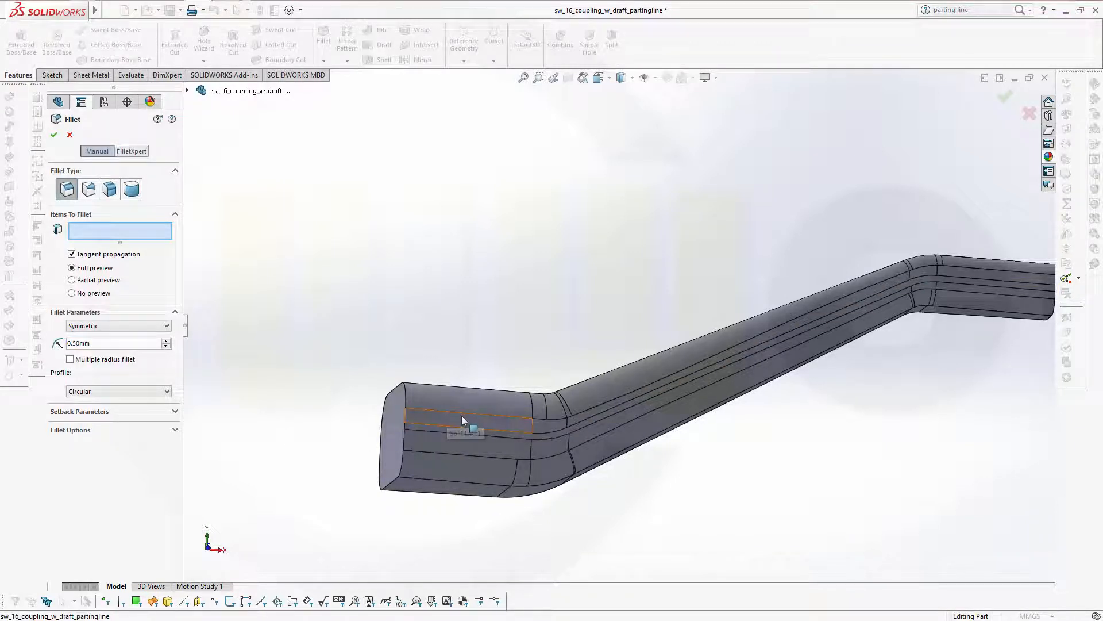
left_click(501, 418)
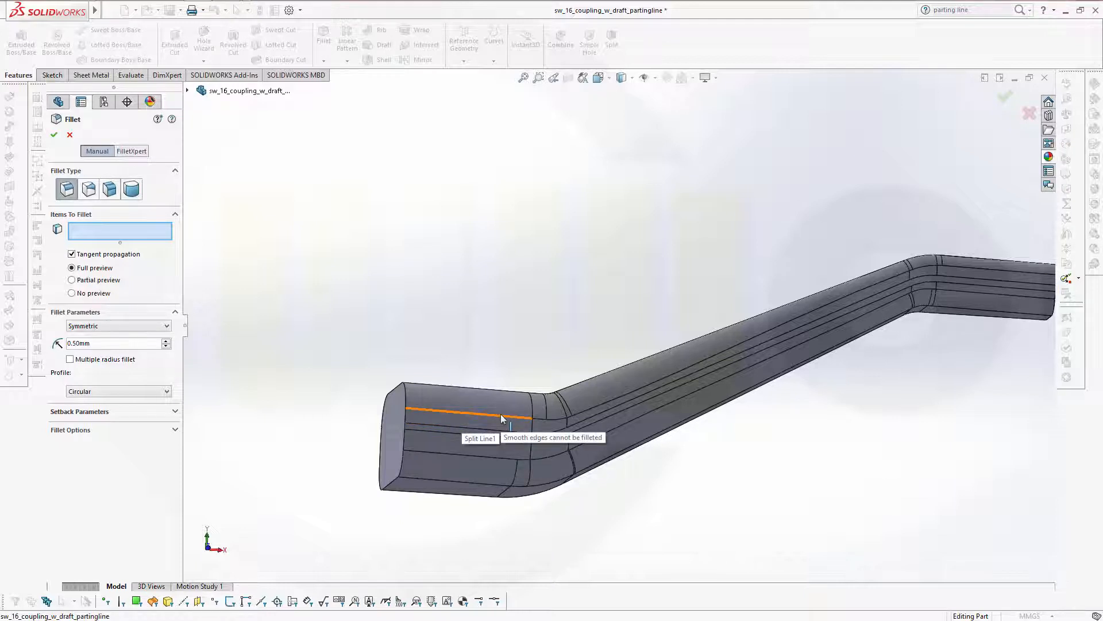
middle_click_drag(508, 339, 522, 377)
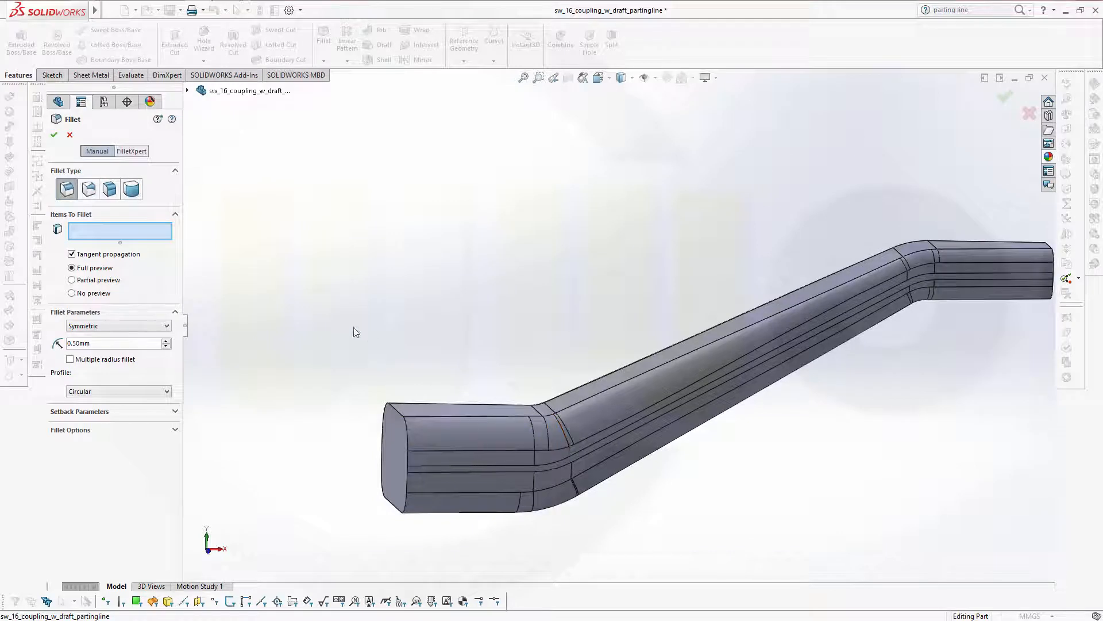
middle_click_drag(251, 370, 348, 378)
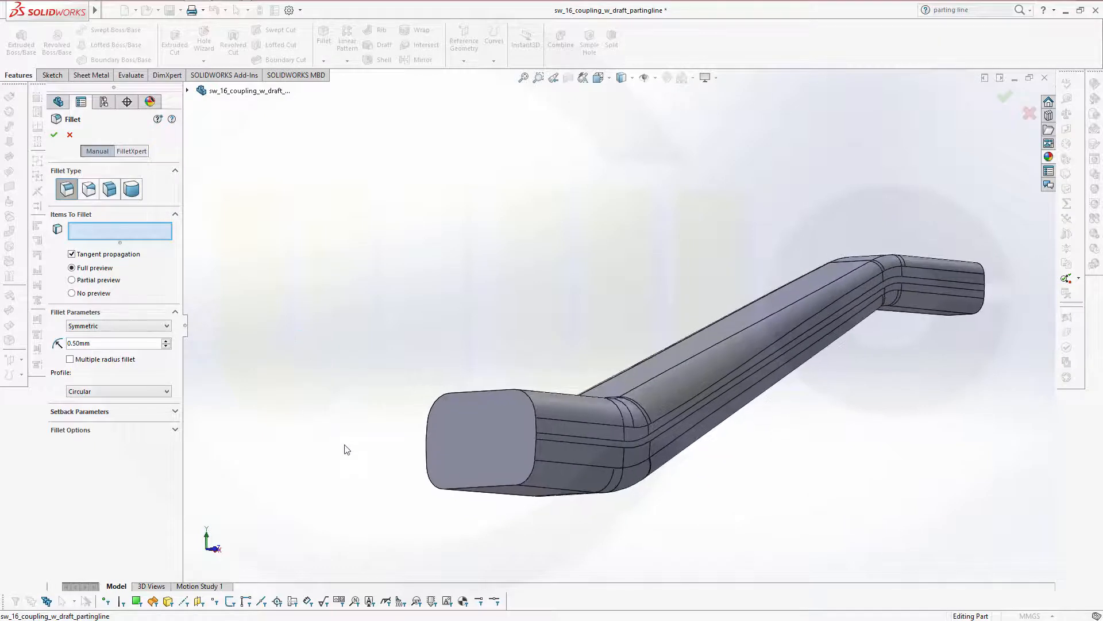
left_click(583, 436)
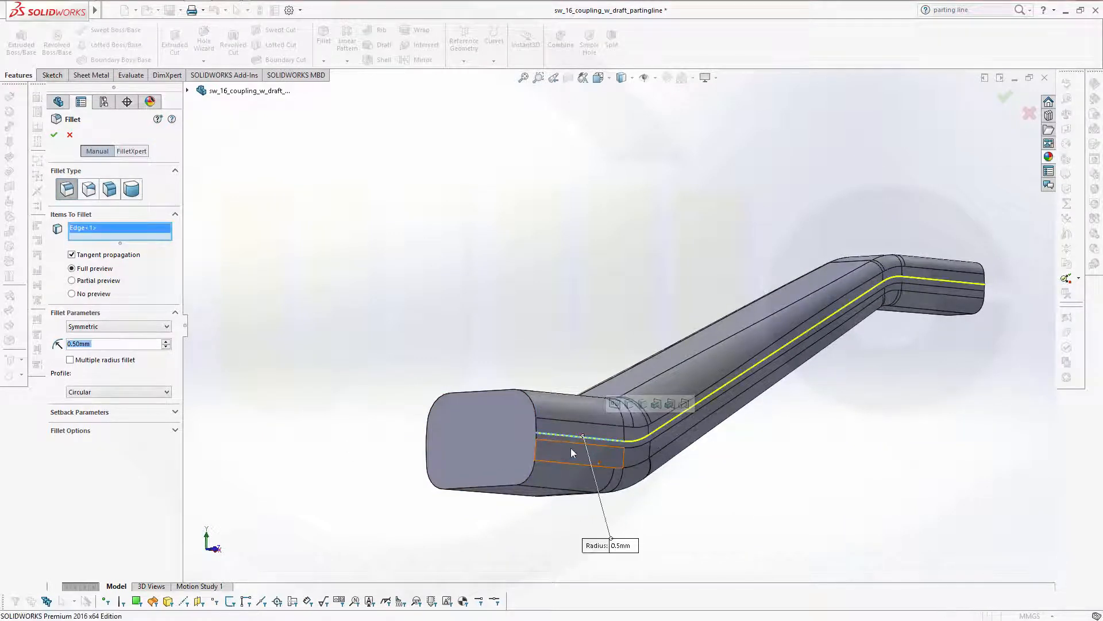
left_click(564, 440)
middle_click_drag(387, 367, 587, 298)
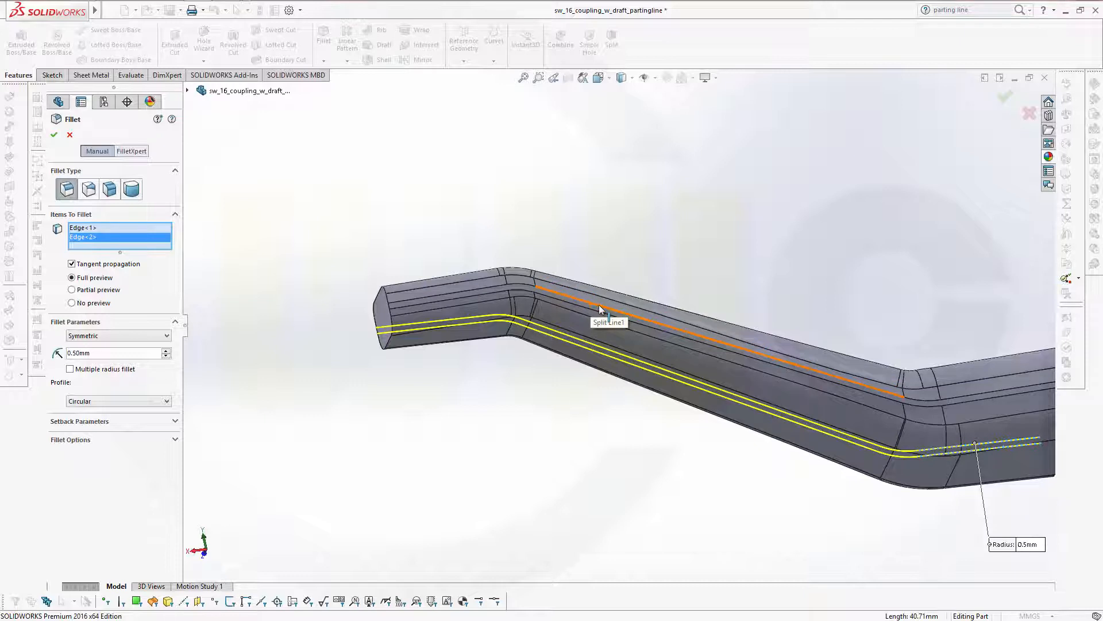
left_click(598, 310)
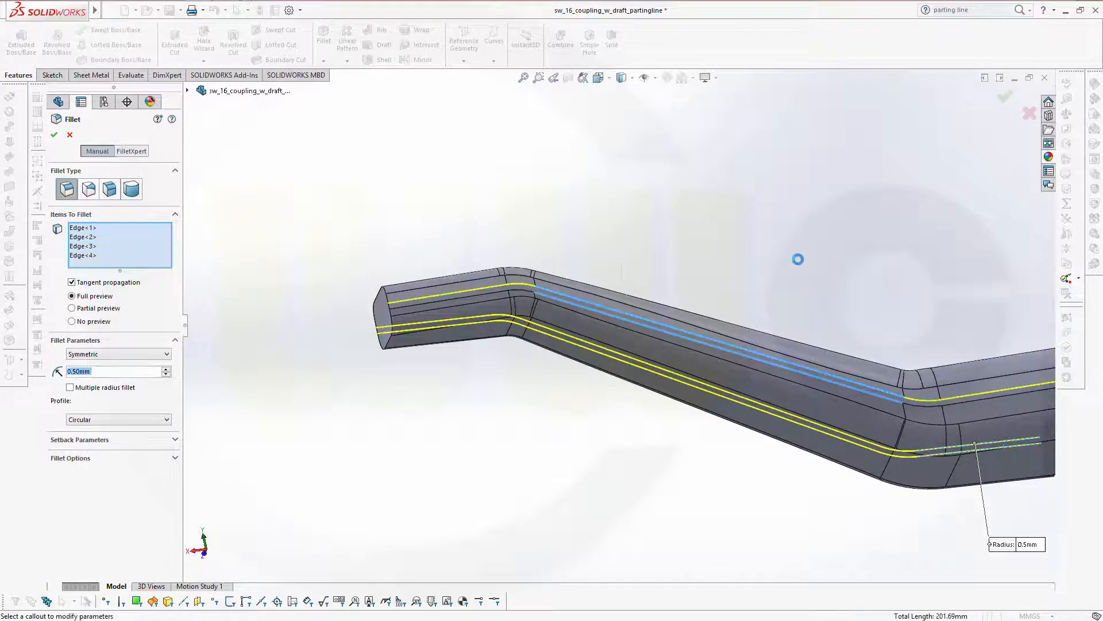
left_click(54, 135)
- Check the filleted bar from several angles and save the part
middle_click_drag(753, 277, 514, 176)
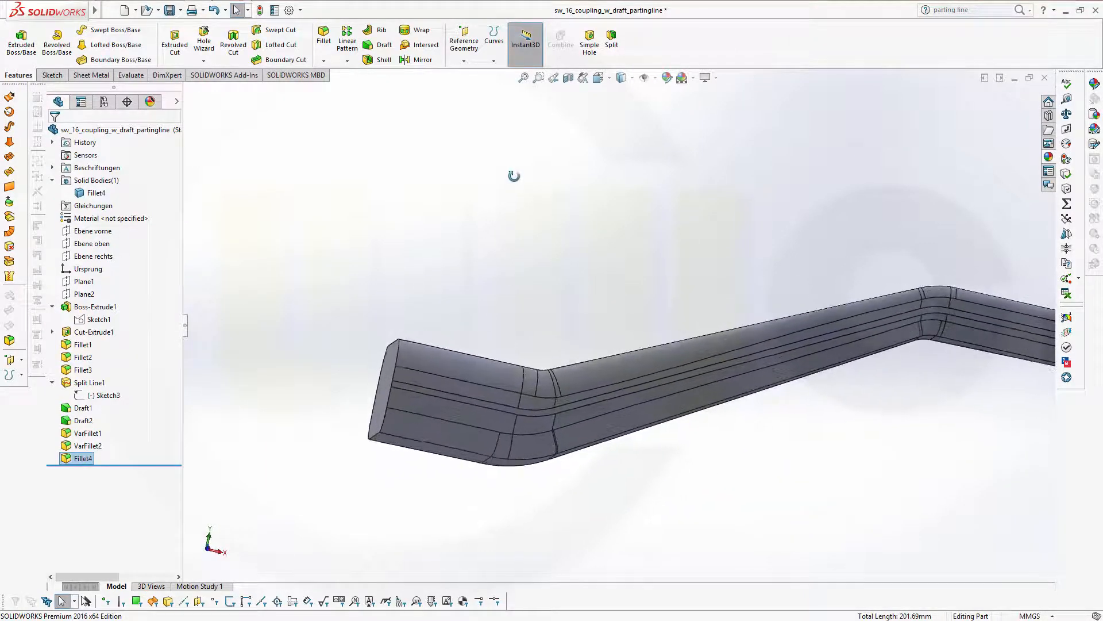
middle_click_drag(795, 228, 792, 194)
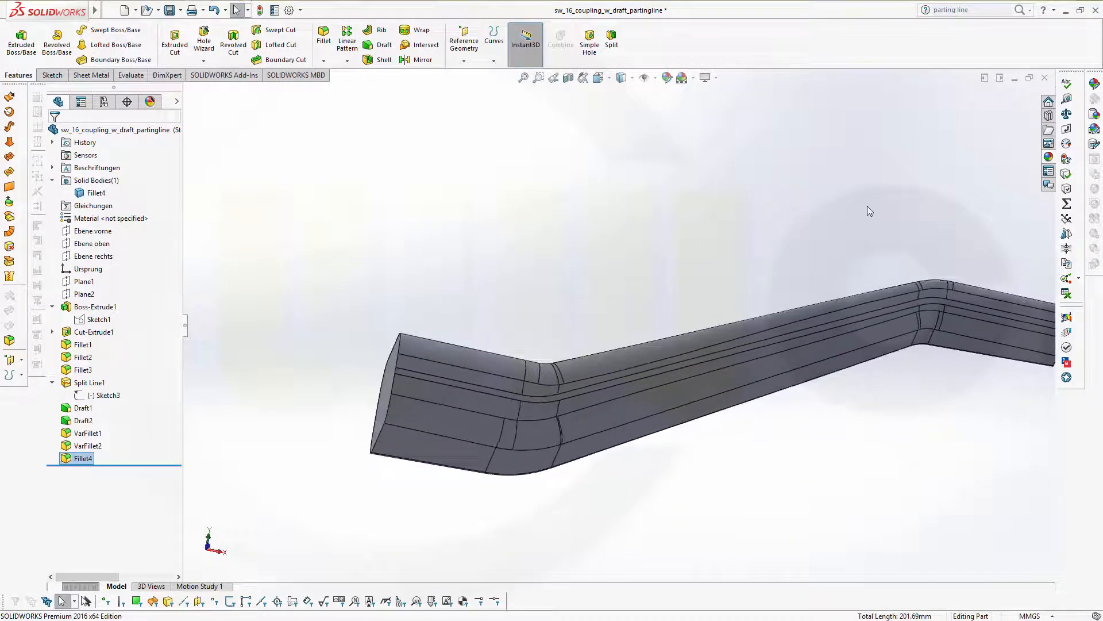
scroll(906, 212, "up", 2)
scroll(906, 214, "down", 2)
scroll(549, 320, "up", 2)
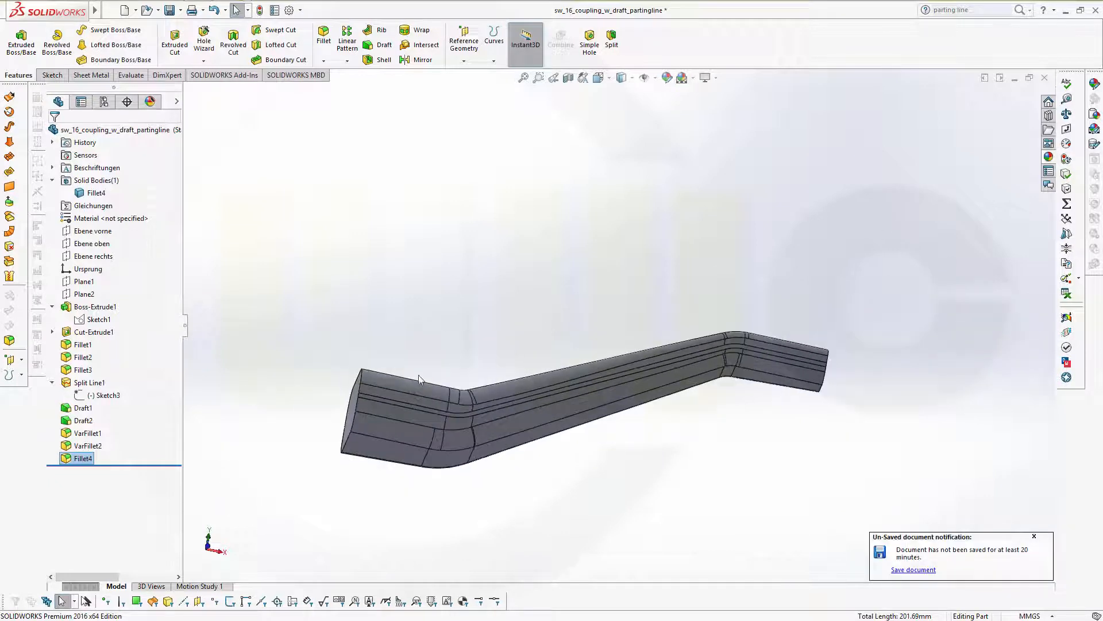
middle_click_drag(416, 334, 415, 352)
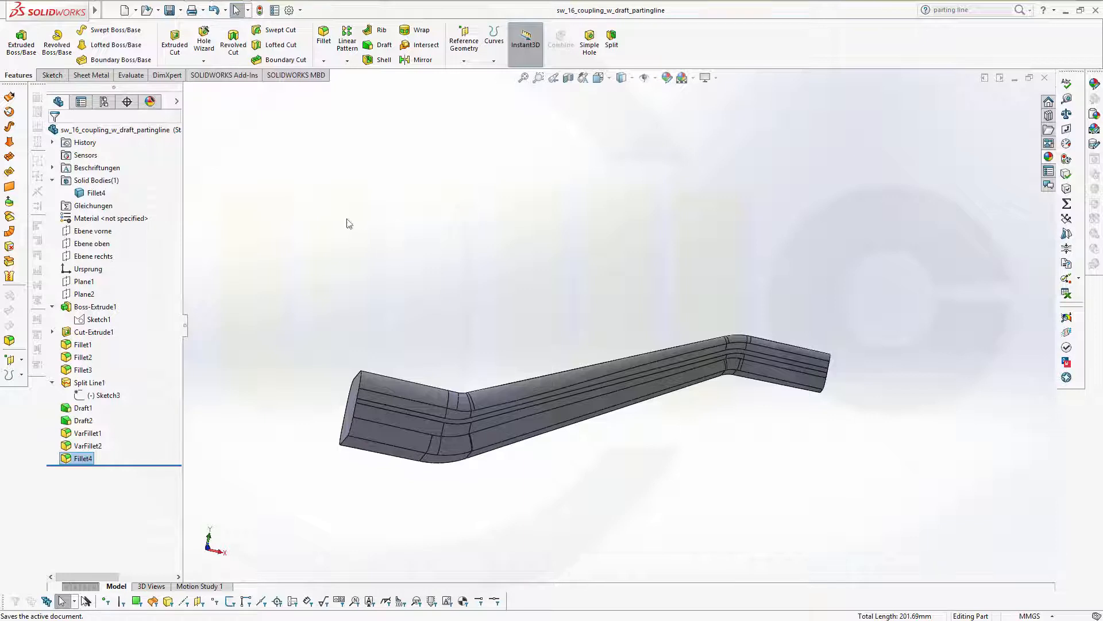
- Hide the filleted solid body
middle_click_drag(344, 255, 343, 284)
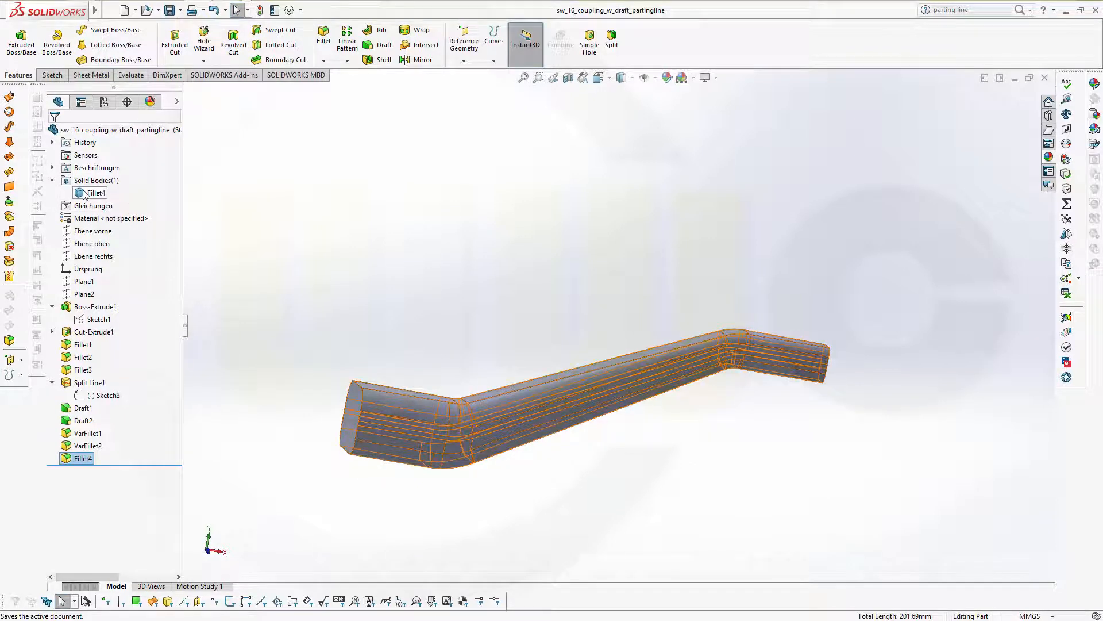
left_click(85, 193)
left_click(94, 173)
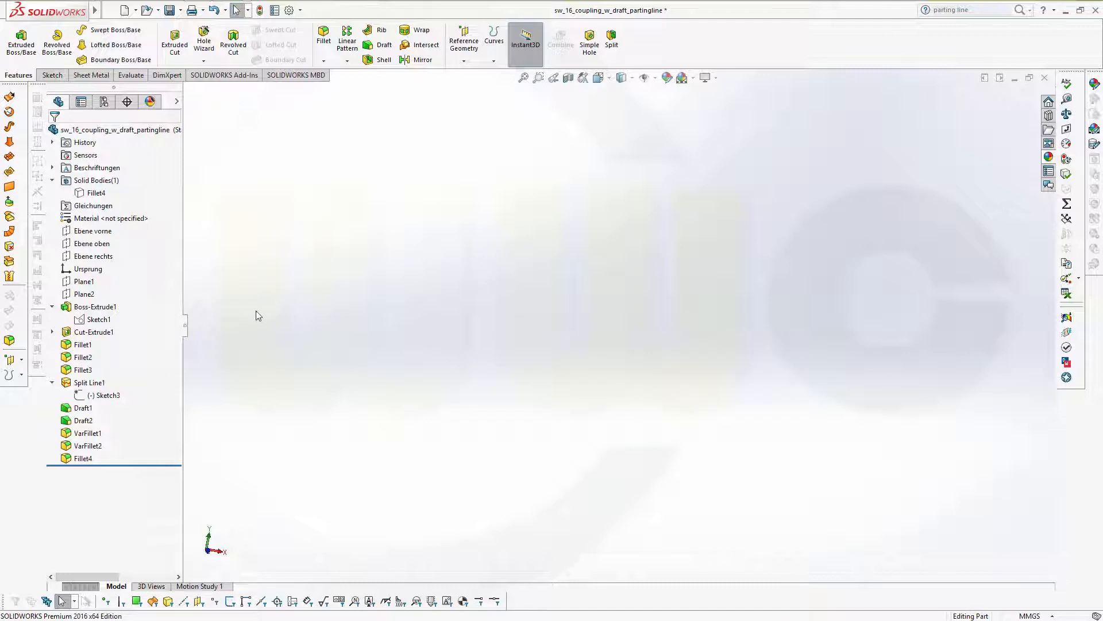
- Show the planes Ebene vorne, Ebene oben, Ebene rechts, Plane1 and Plane2, and collapse the Boss-Extrude1 and Split Line1 features
left_click(92, 231)
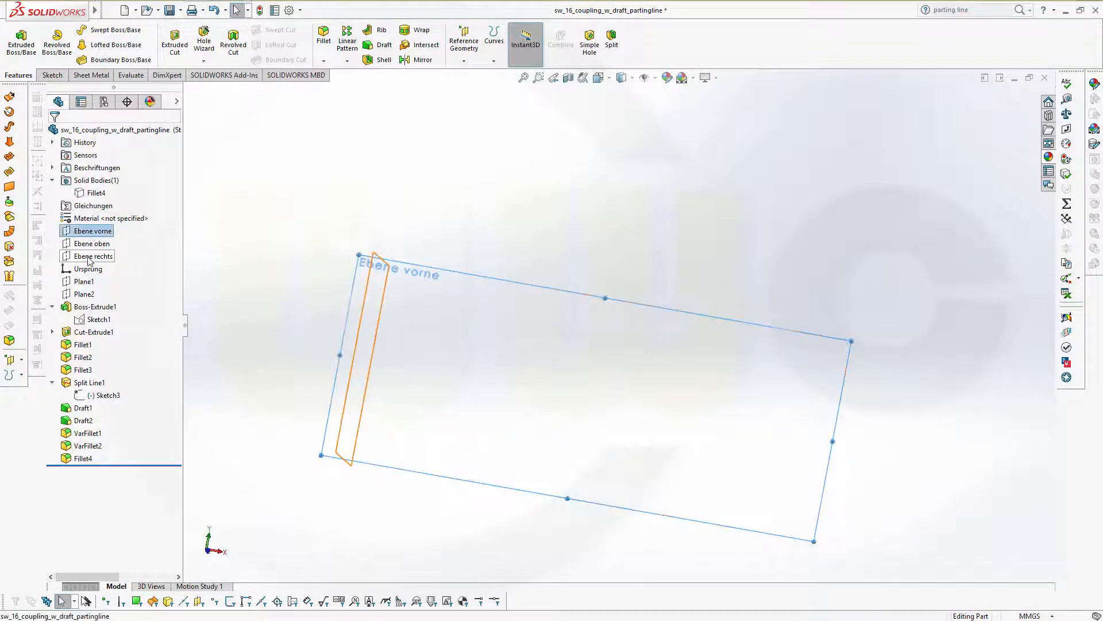
left_click(89, 257, "shift")
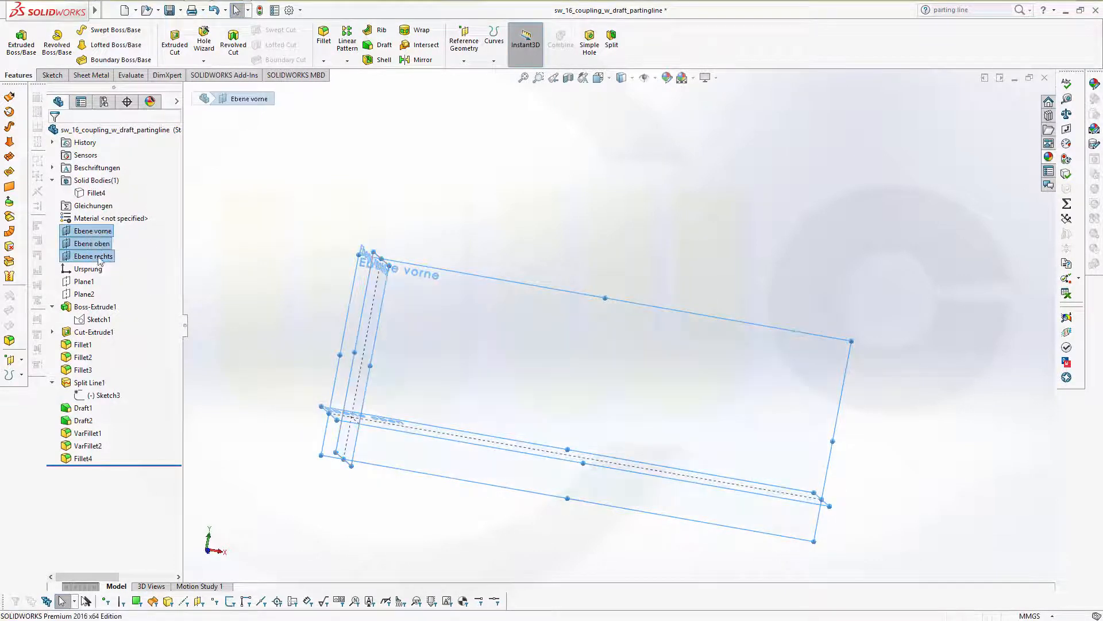
left_click(87, 281)
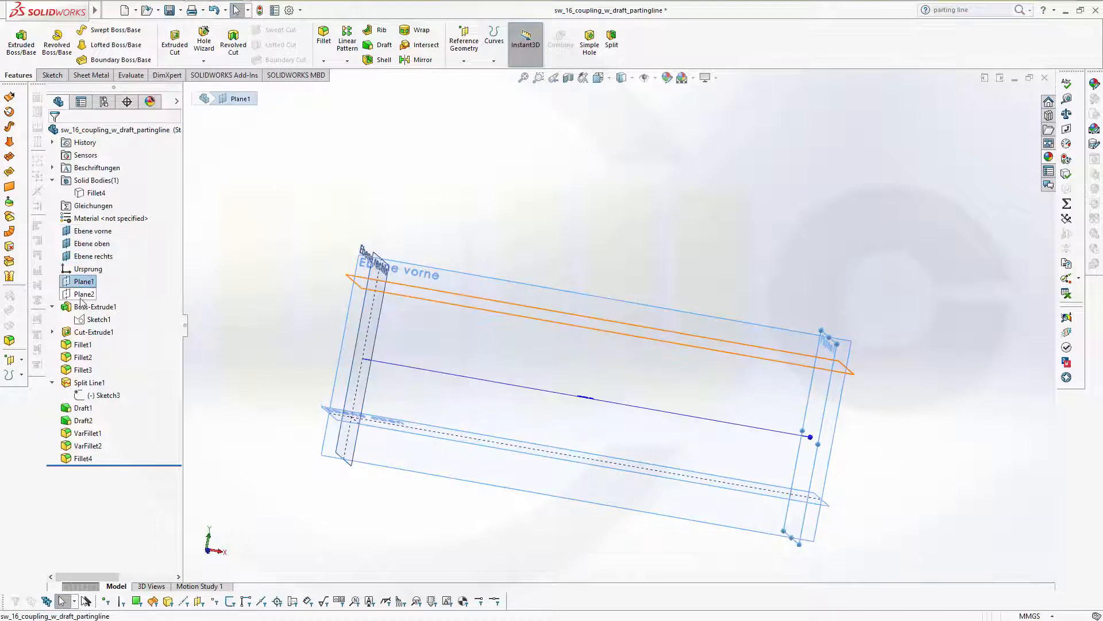
left_click(83, 295, "shift")
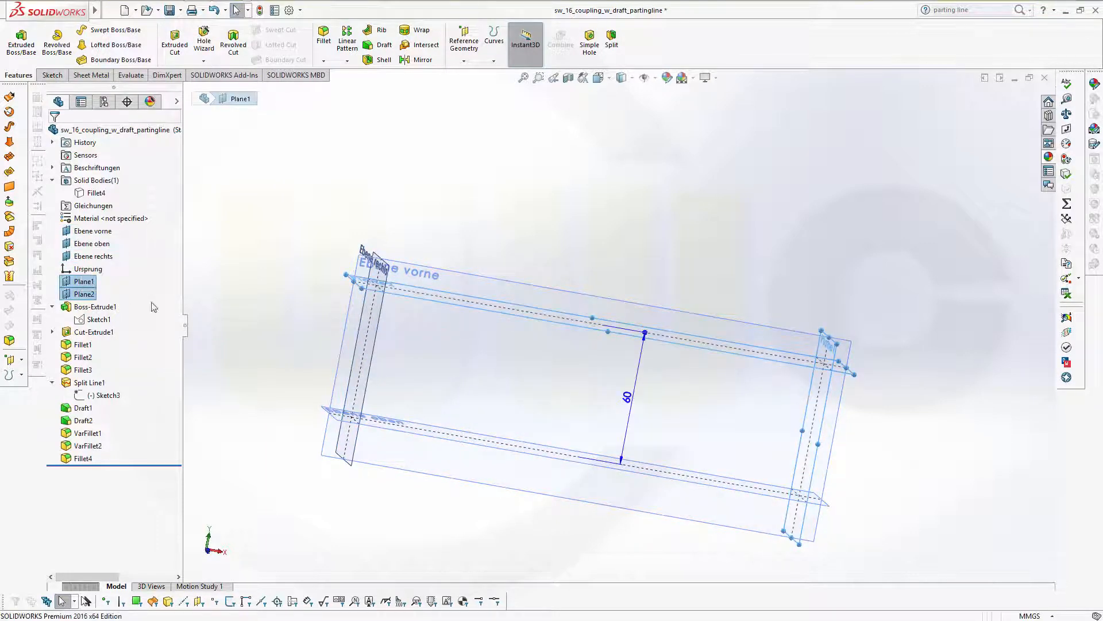
left_click(313, 320)
middle_click_drag(313, 320, 313, 359)
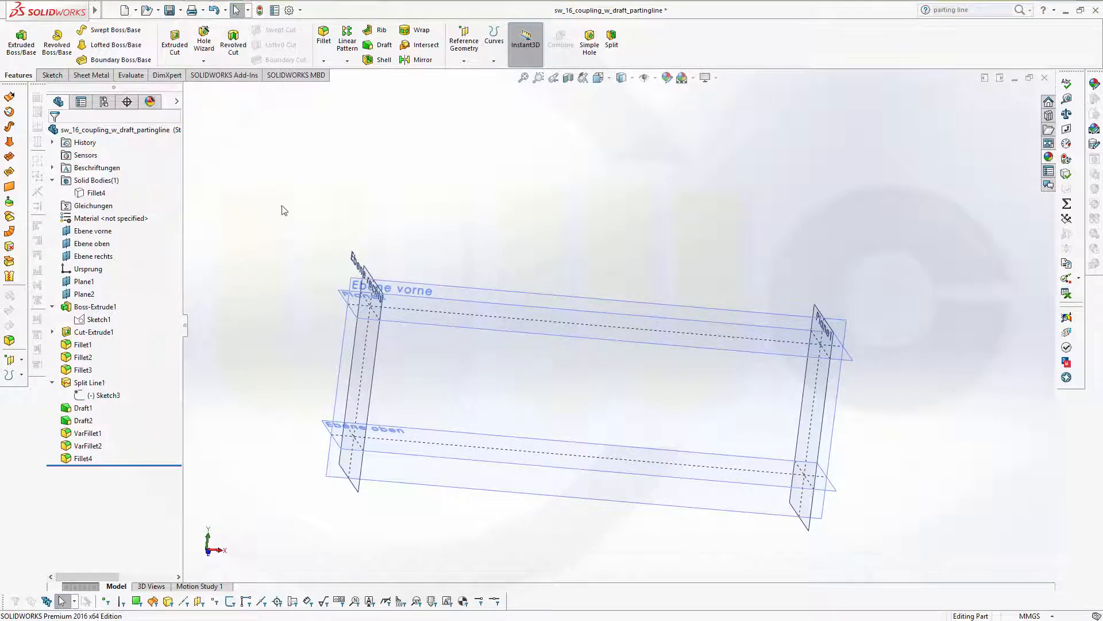
middle_click_drag(528, 268, 520, 245)
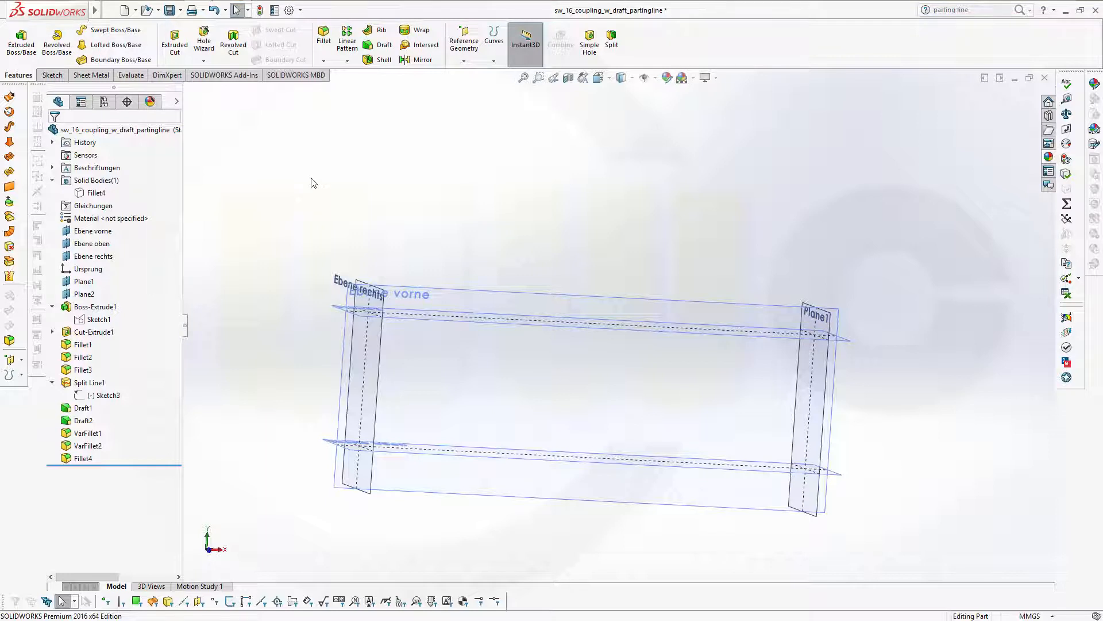
left_click(53, 307)
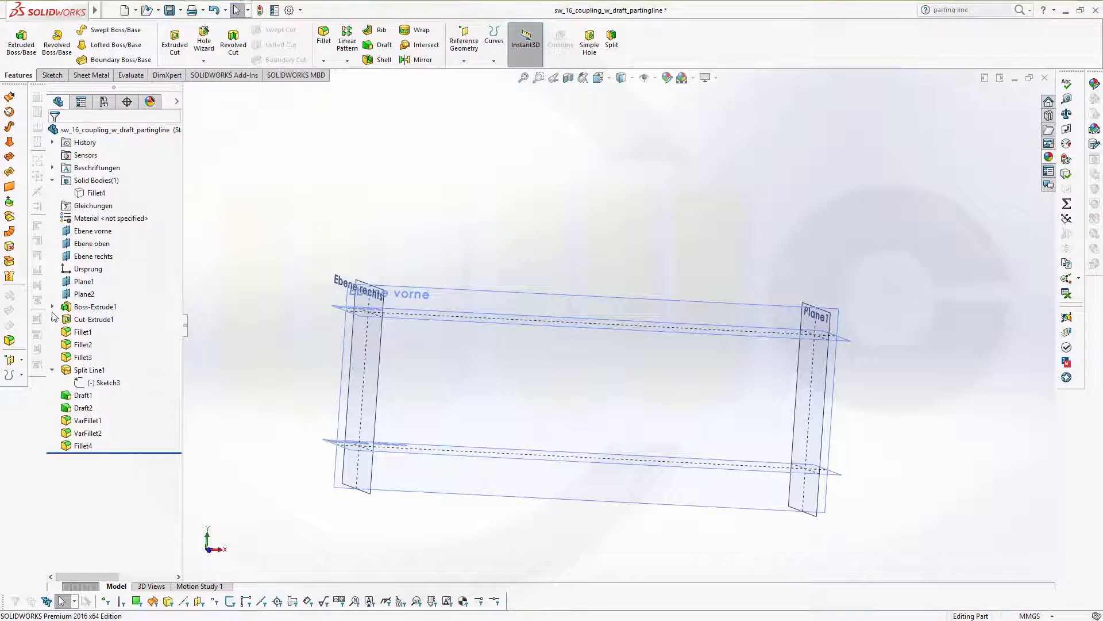
left_click(52, 369)
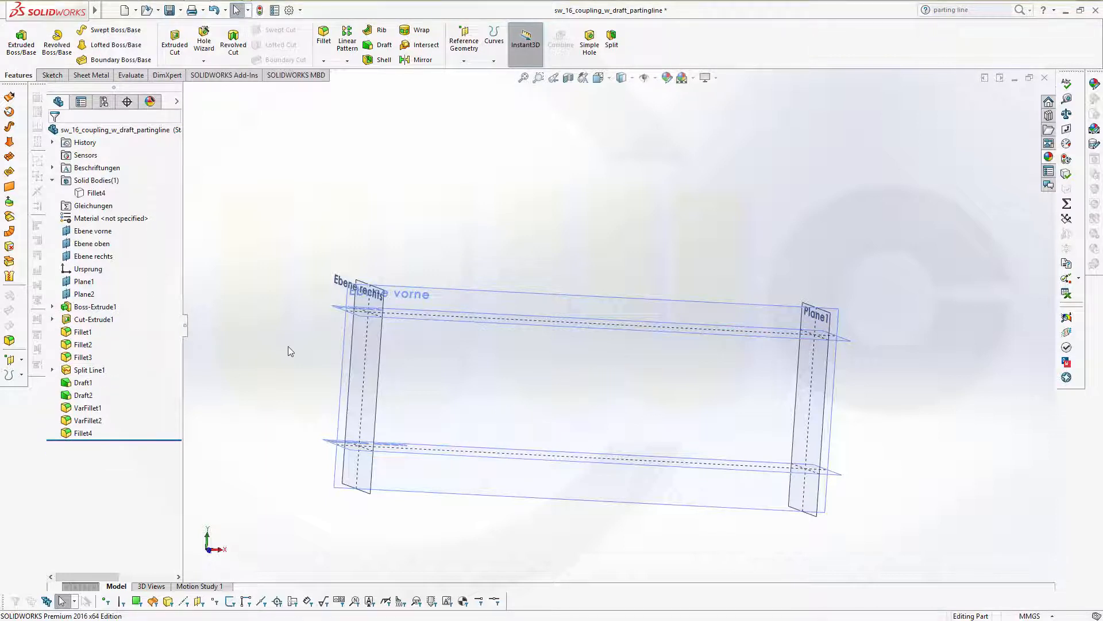
- Start a sketch on the plane Ebene oben and draw a circle of about 46 mm radius centred on the origin
middle_click_drag(288, 347, 321, 377)
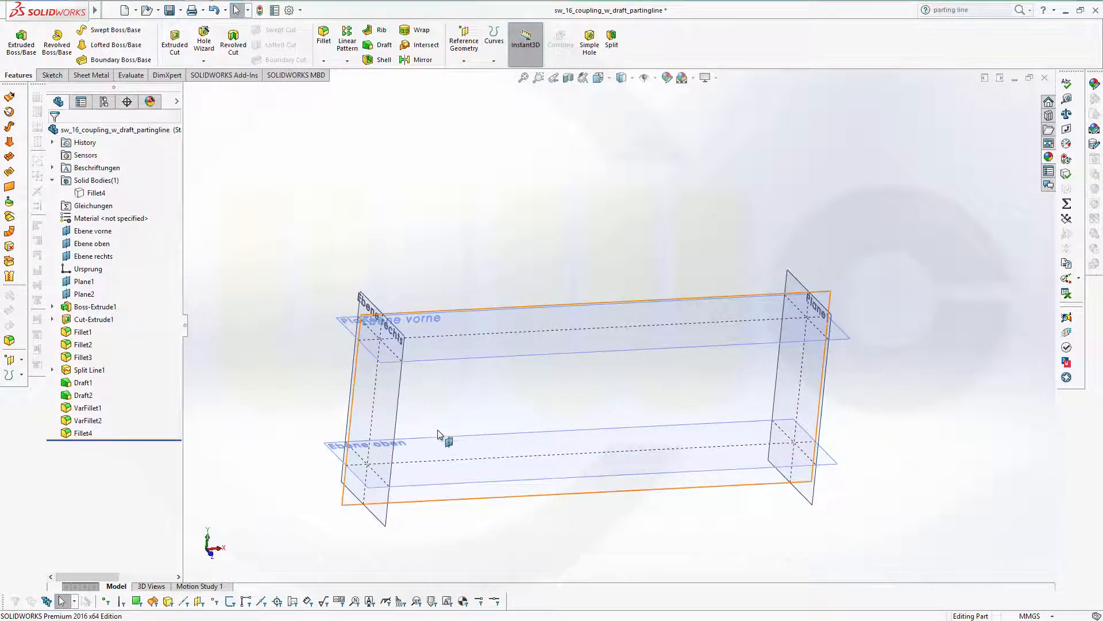
left_click(434, 444)
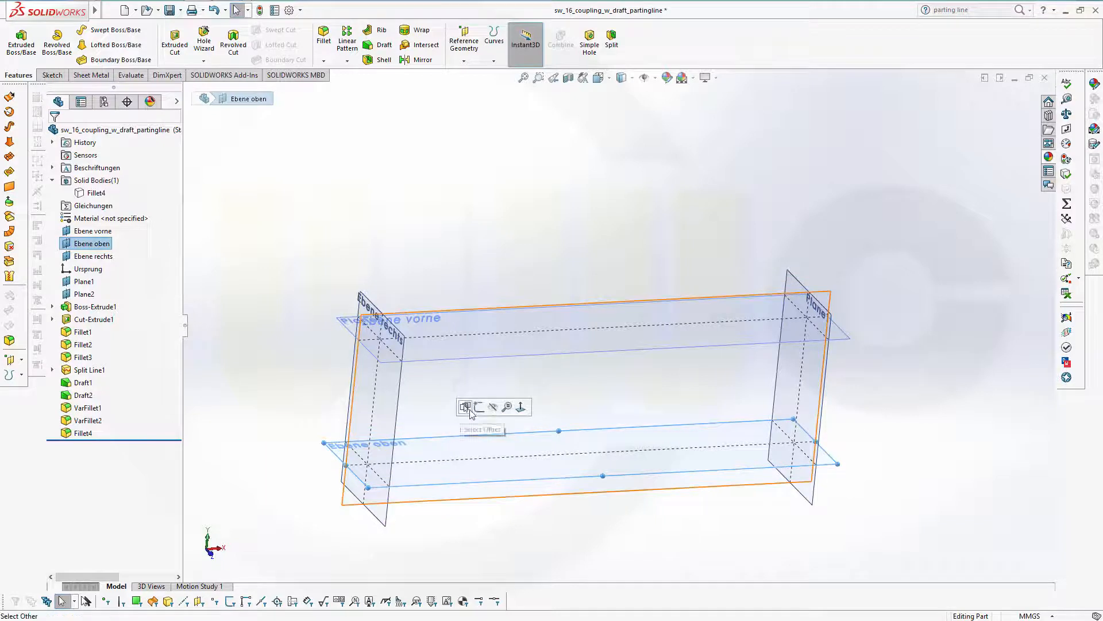
left_click(483, 413)
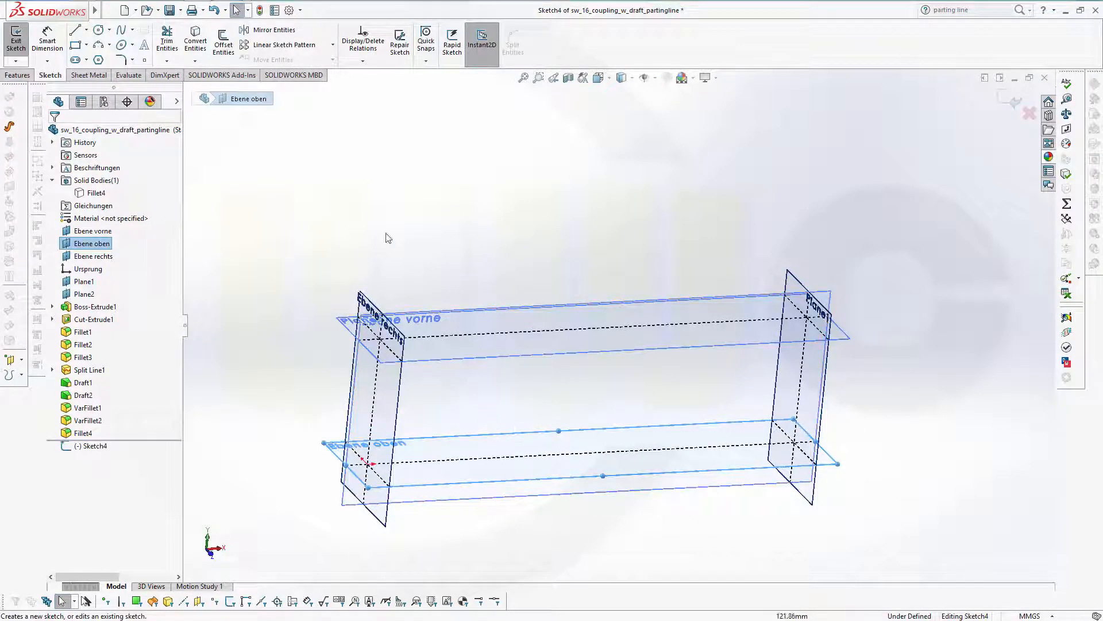
left_click(100, 31)
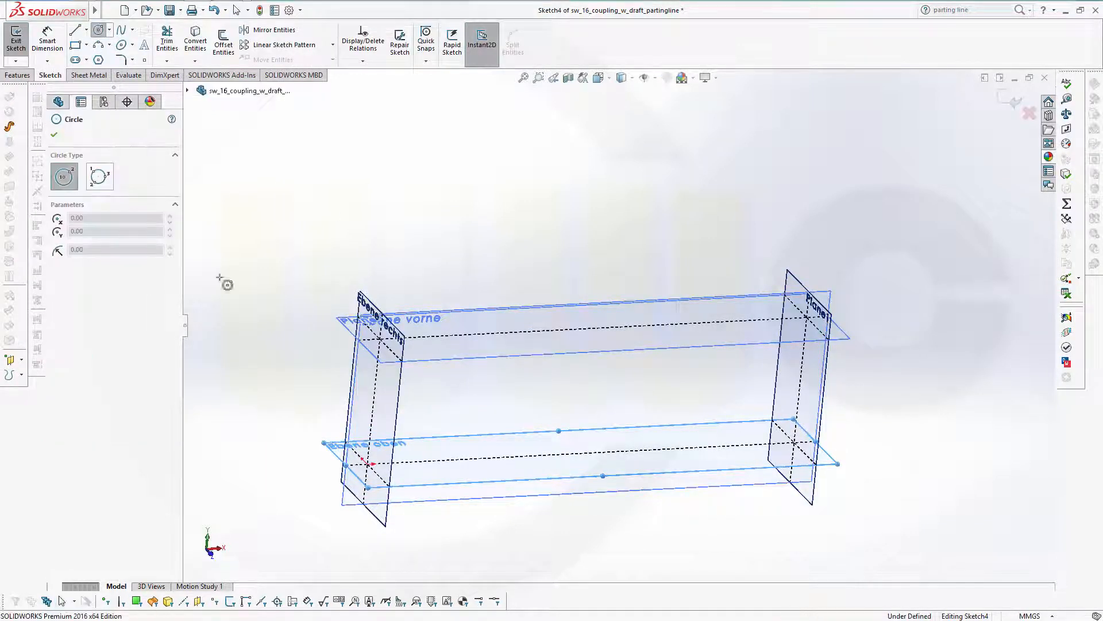
left_click(369, 464)
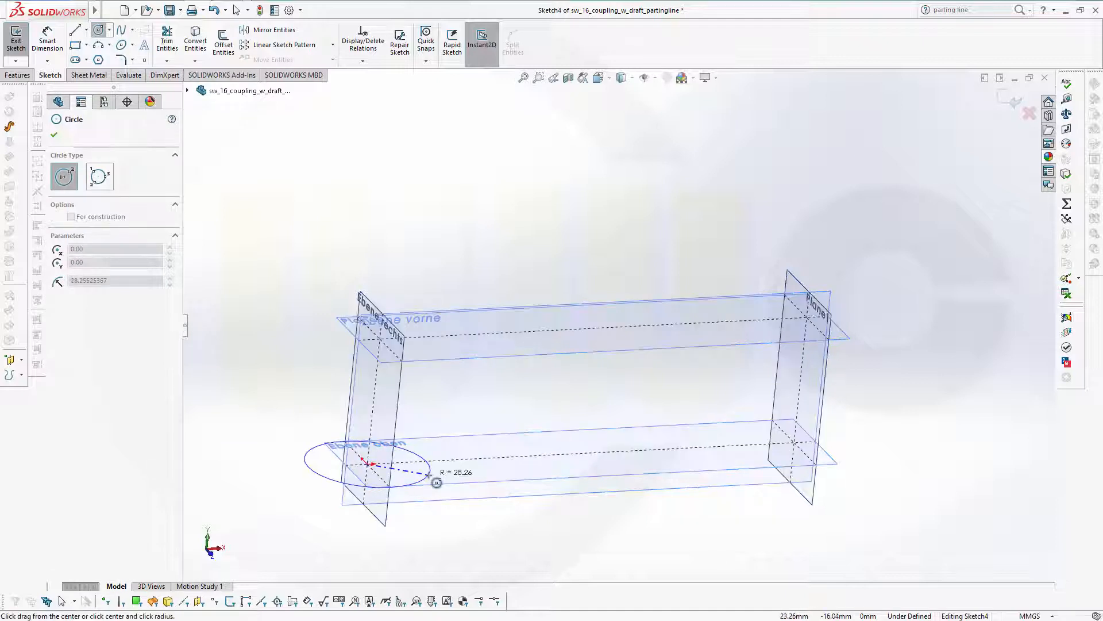
left_click(466, 482)
- Dimension the circle's diameter to 50 mm and finish the sketch
left_click(48, 39)
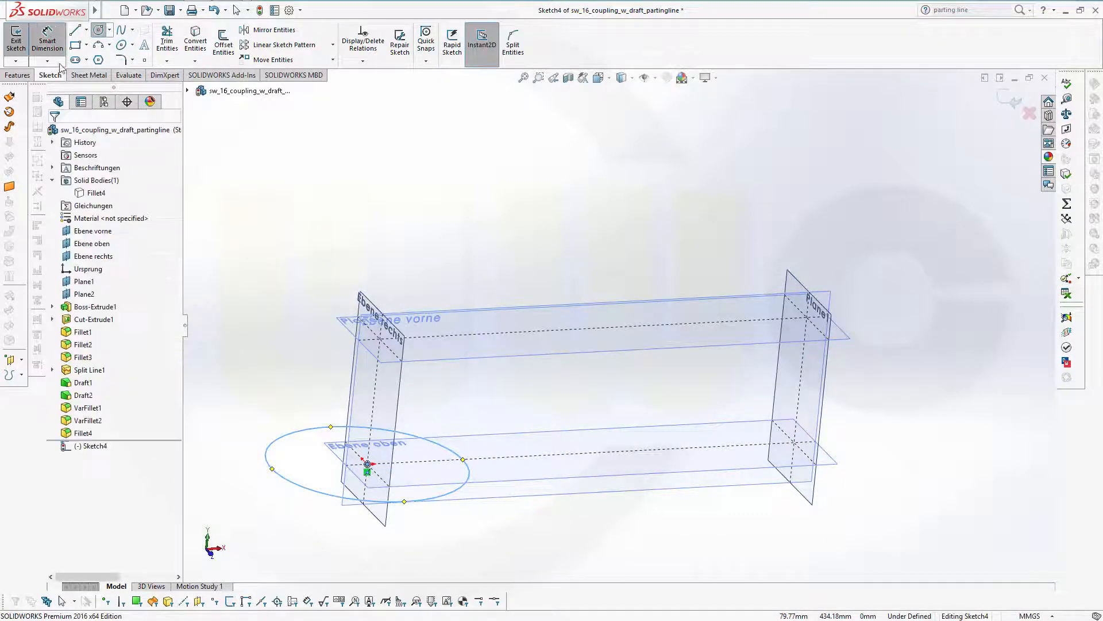
left_click(274, 446)
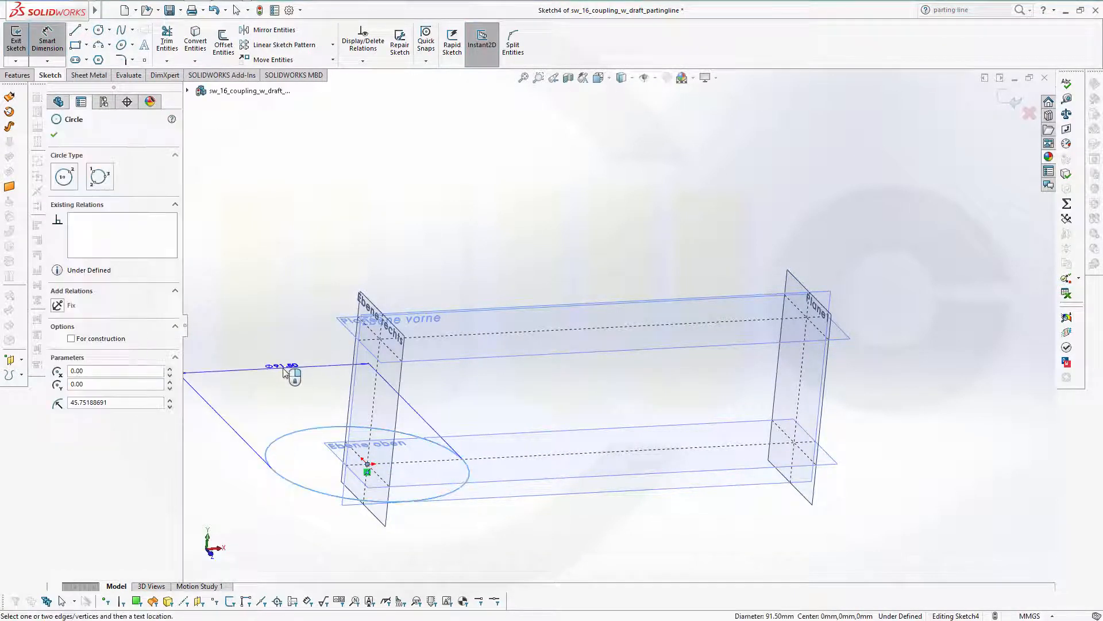
left_click(291, 374)
type("50")
key("Return")
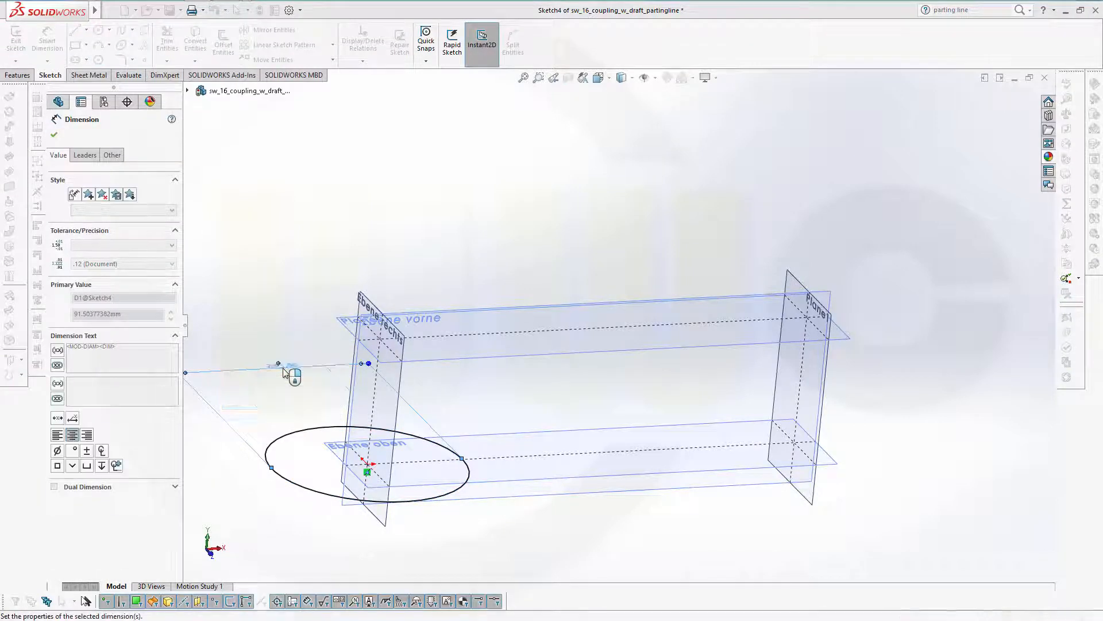
left_click(1005, 114)
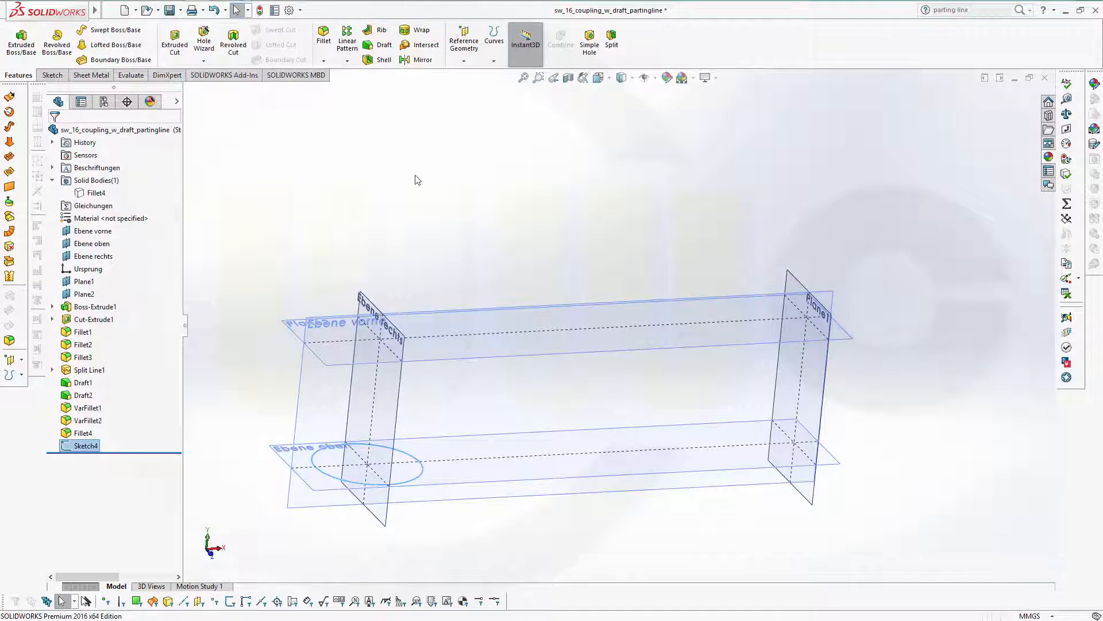
- Start a sketch on Plane2 and draw a circle of about 21 mm radius beyond the Plane1 end
left_click(51, 75)
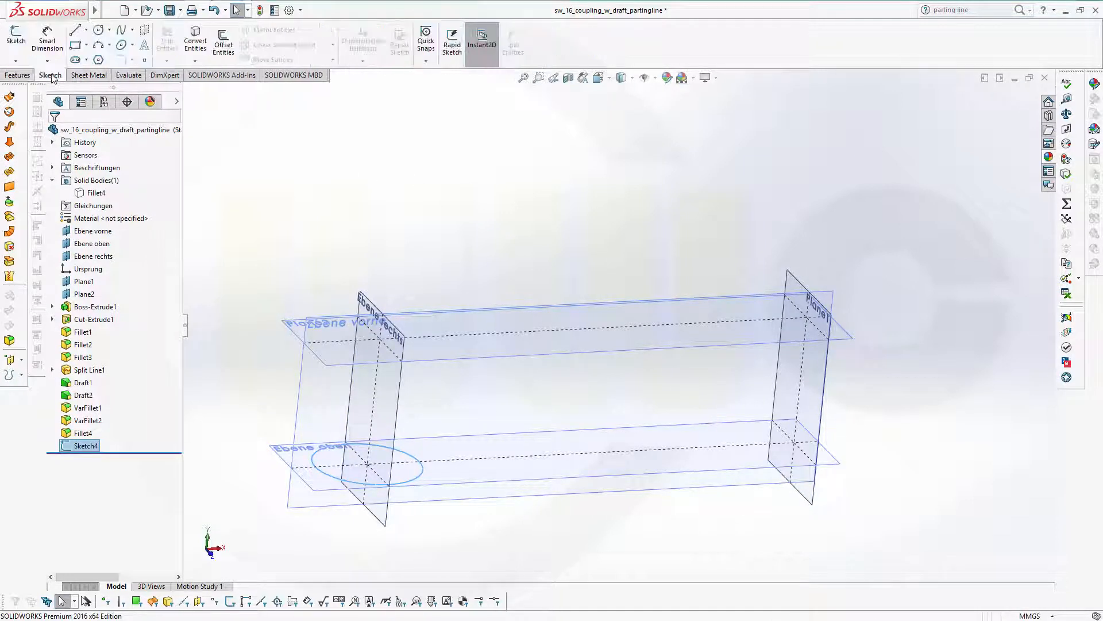
left_click(535, 357)
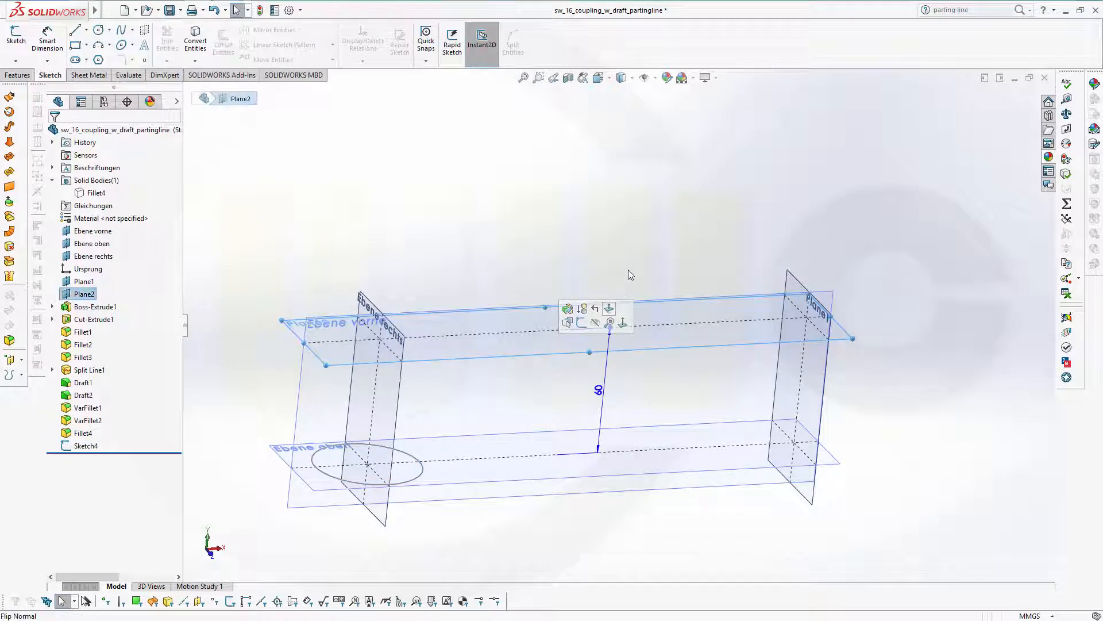
left_click(583, 322)
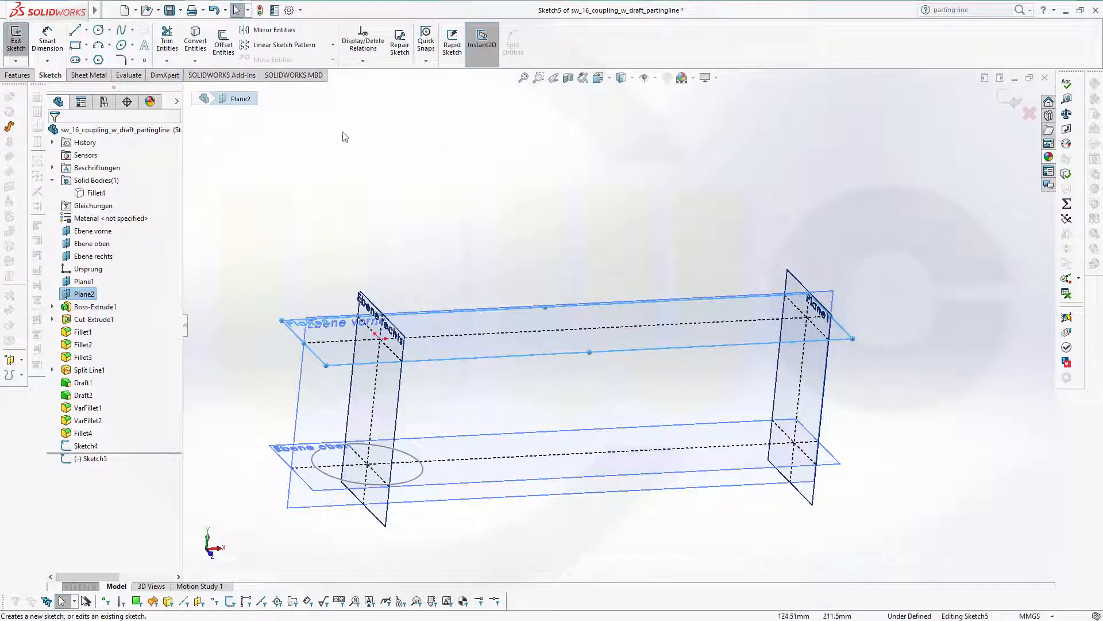
left_click(99, 30)
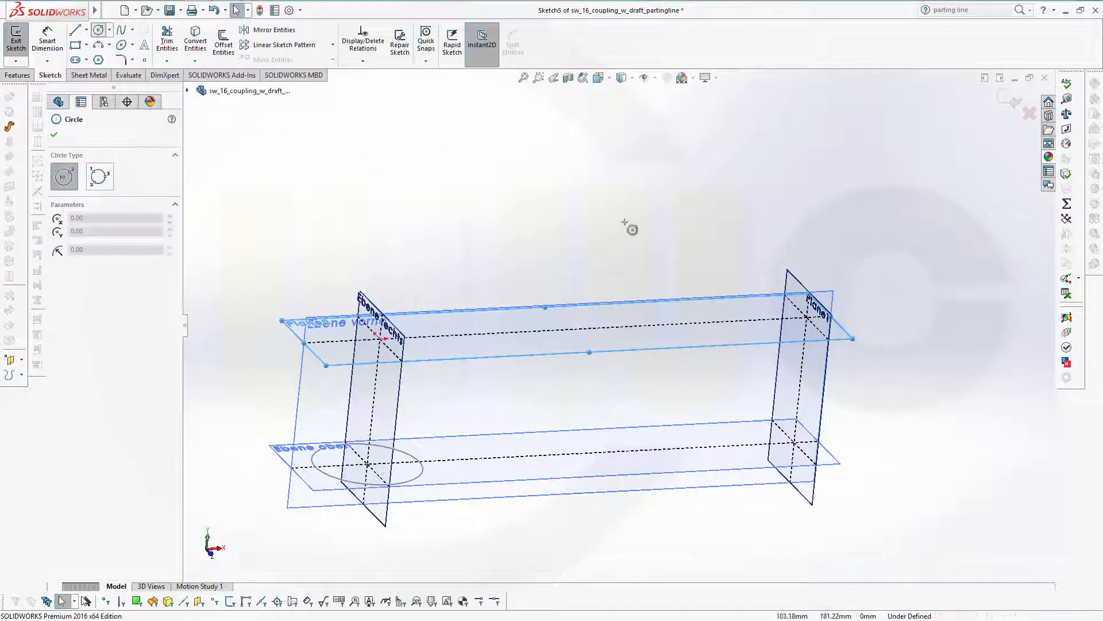
left_click(874, 290)
left_click(919, 305)
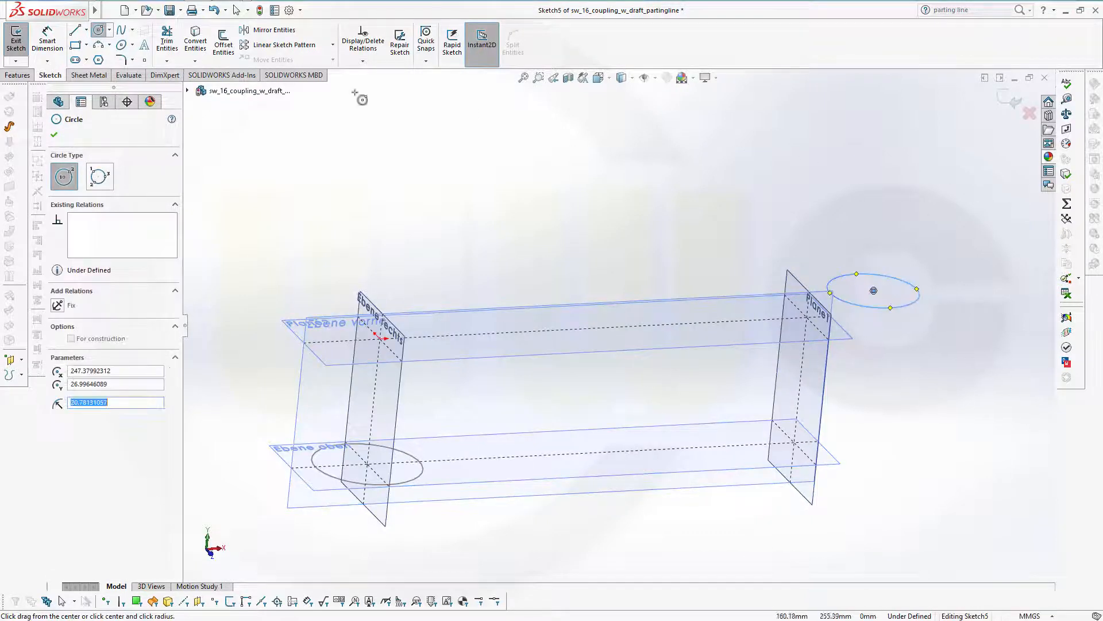
- Dimension the new circle's diameter to 30 mm
left_click(49, 39)
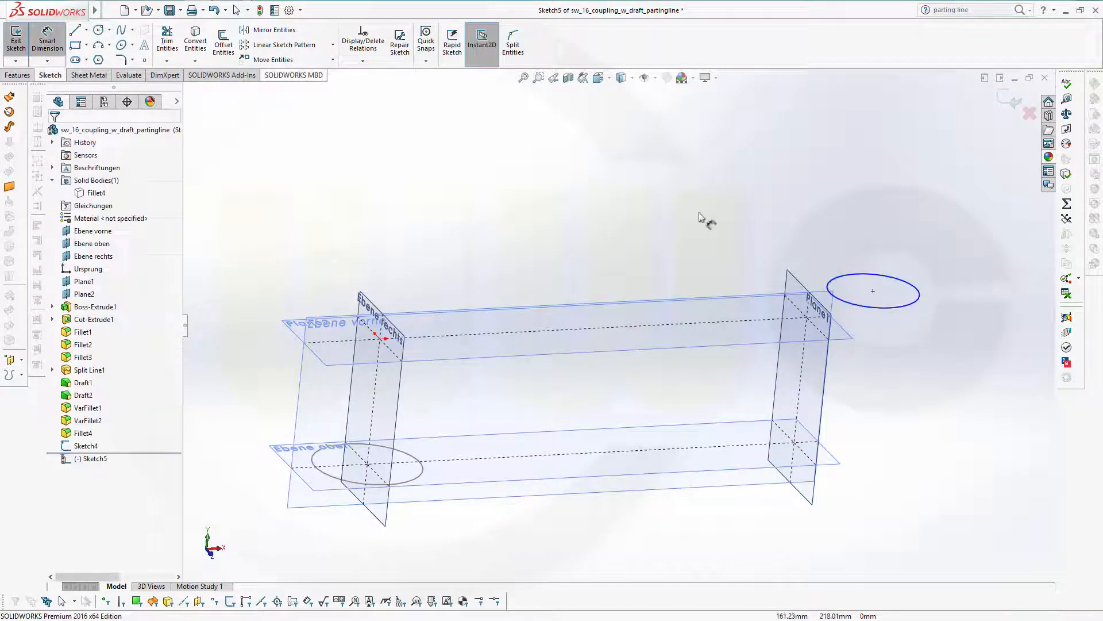
left_click(869, 308)
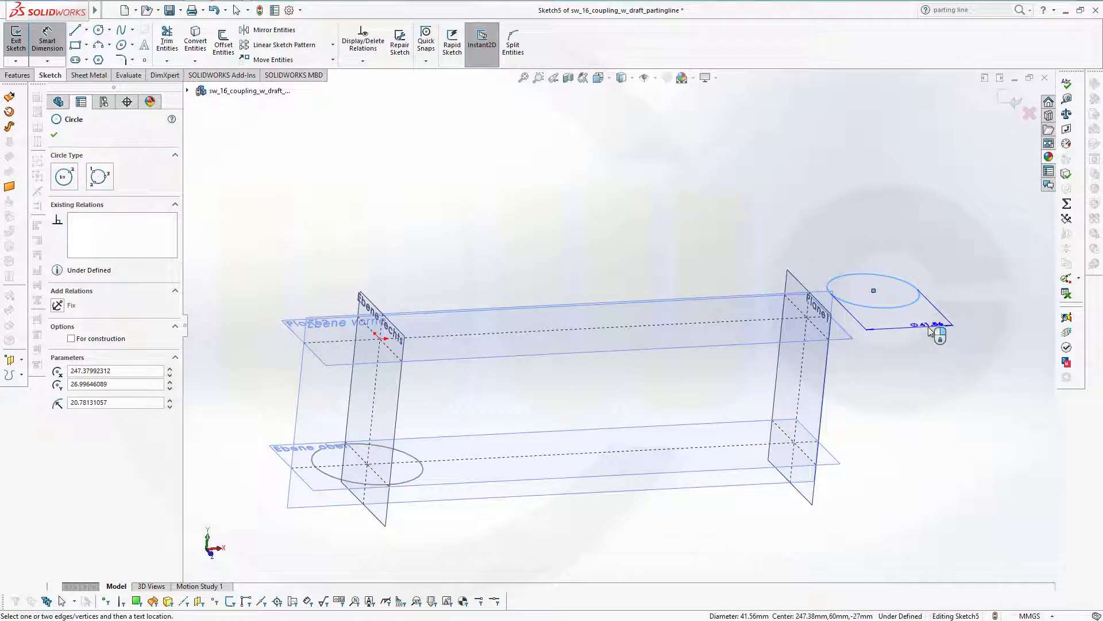
left_click(937, 329)
type("30")
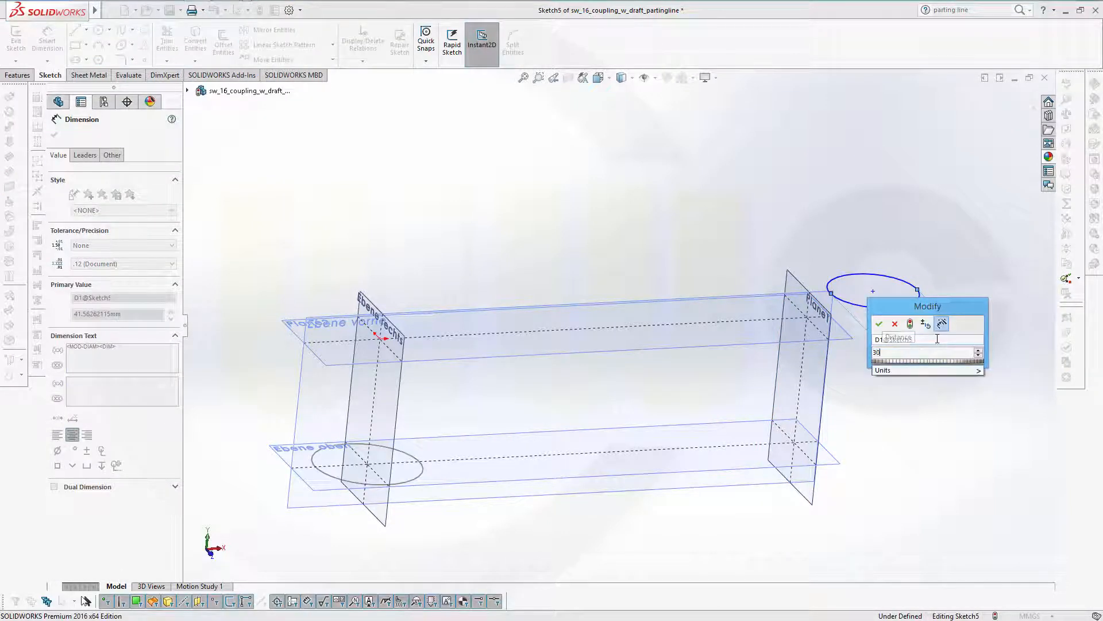
key("Return")
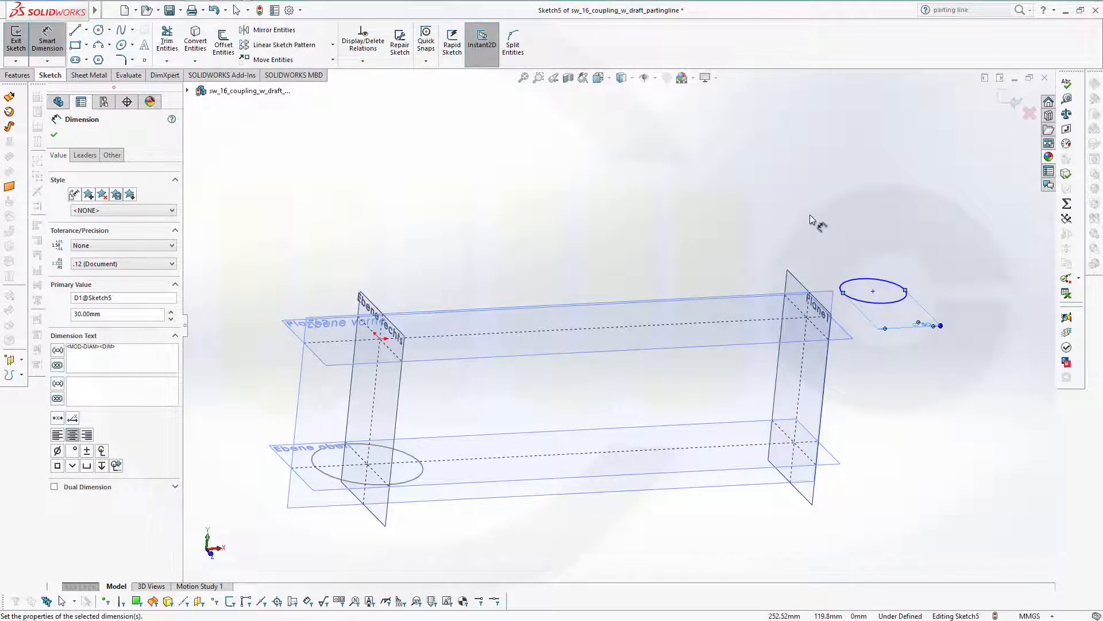
key("Escape")
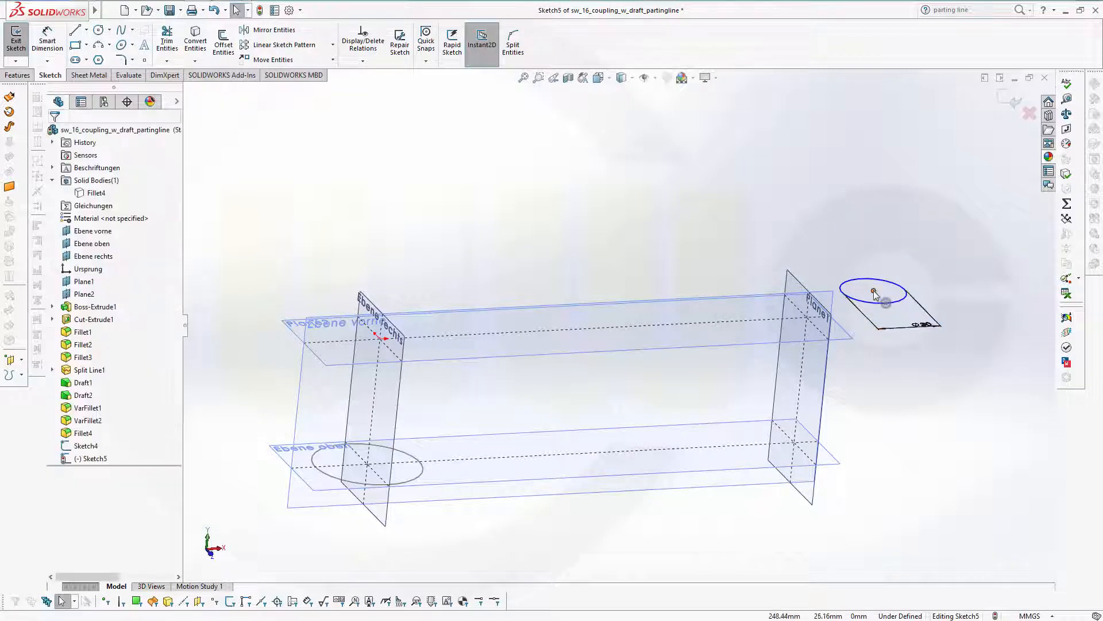
- Make the 30 mm circle's centre point coincident with Plane1
left_click(873, 290)
left_click(830, 385, "ctrl")
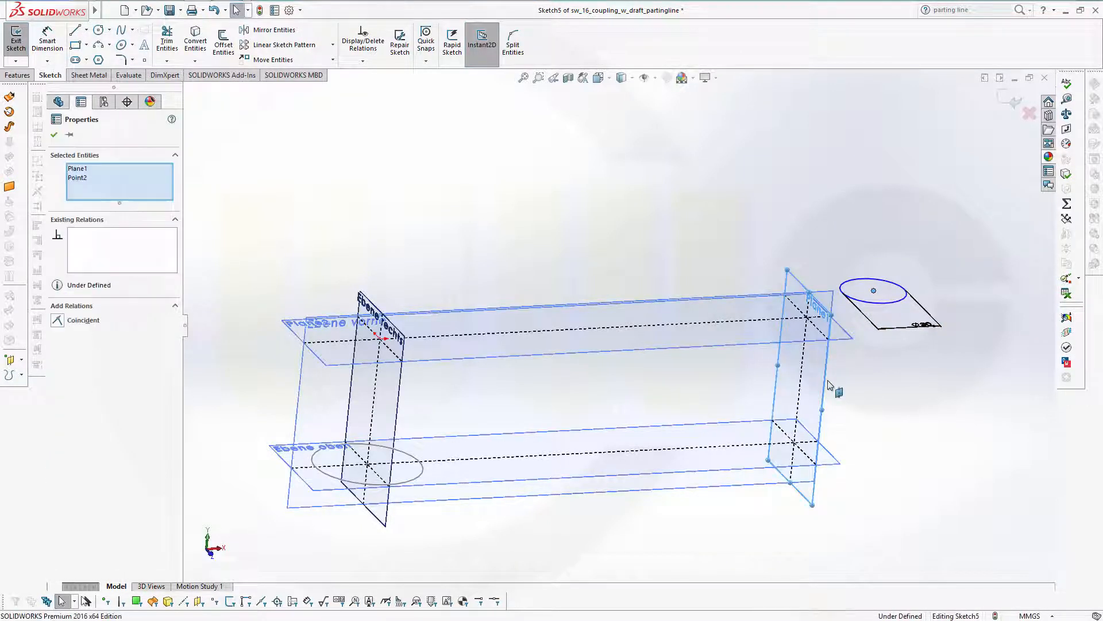
left_click(860, 345)
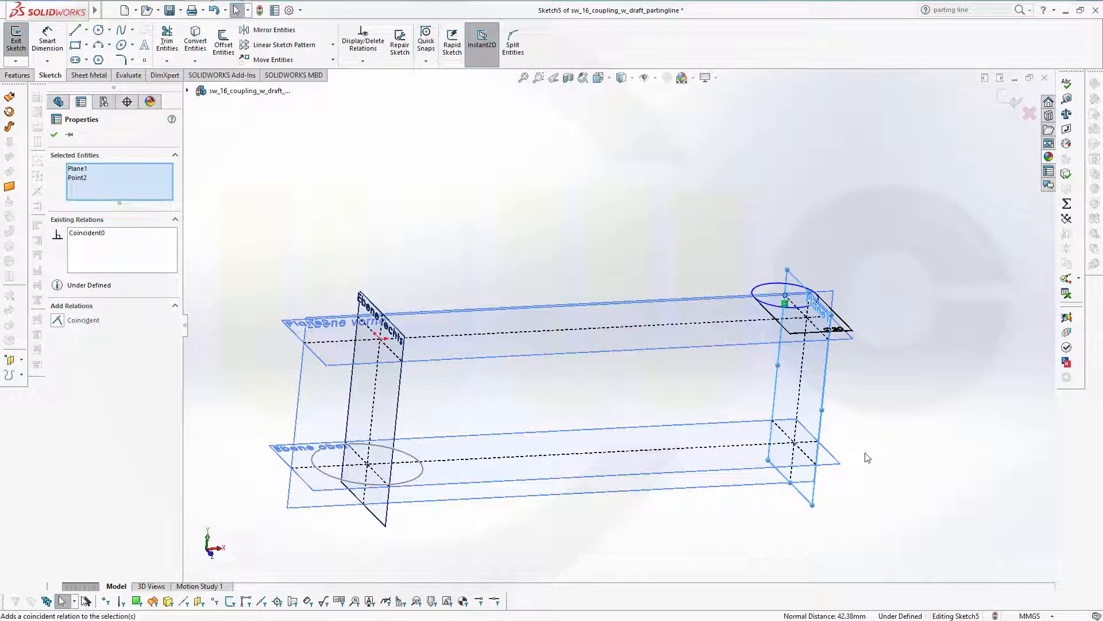
- Make the circle's centre point coincident with the plane Ebene vorne and finish the sketch
left_click(305, 405)
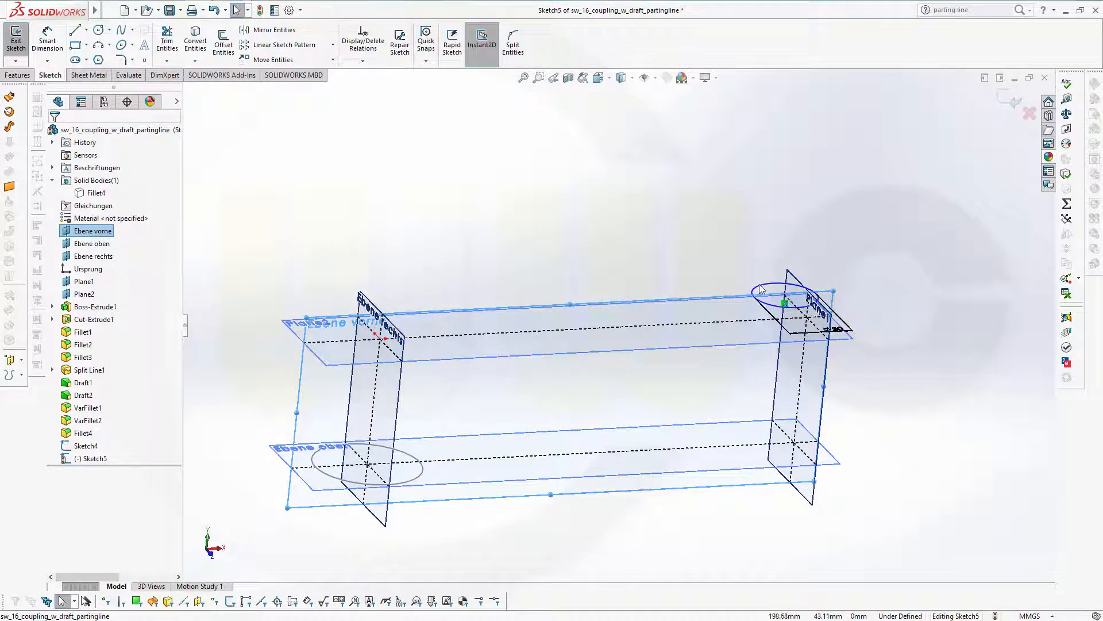
left_click(762, 289)
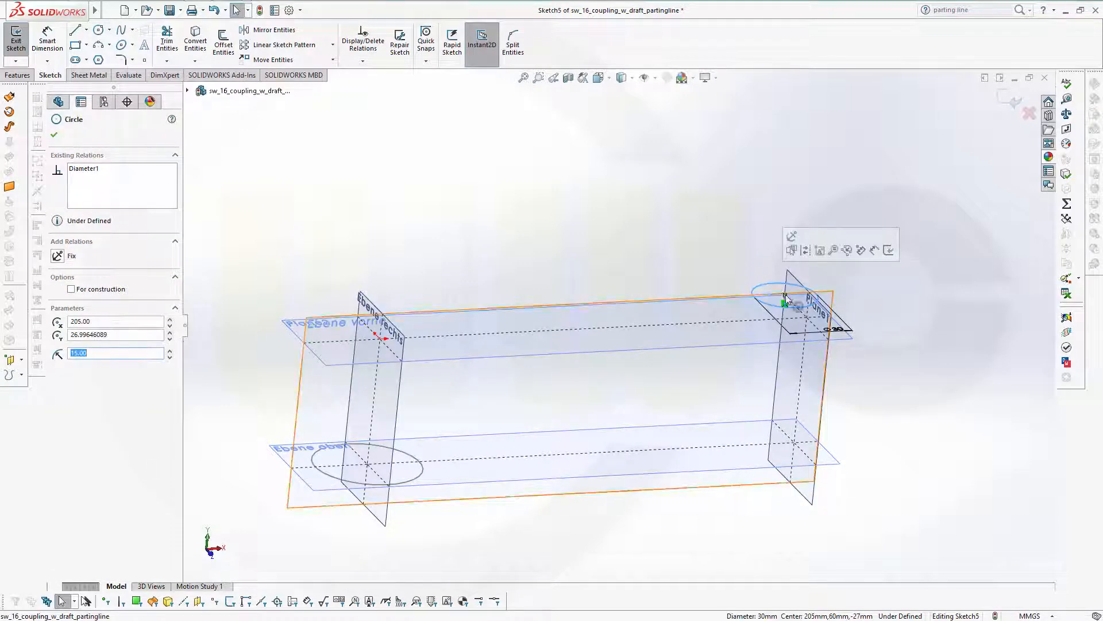
scroll(786, 299, "down", 5)
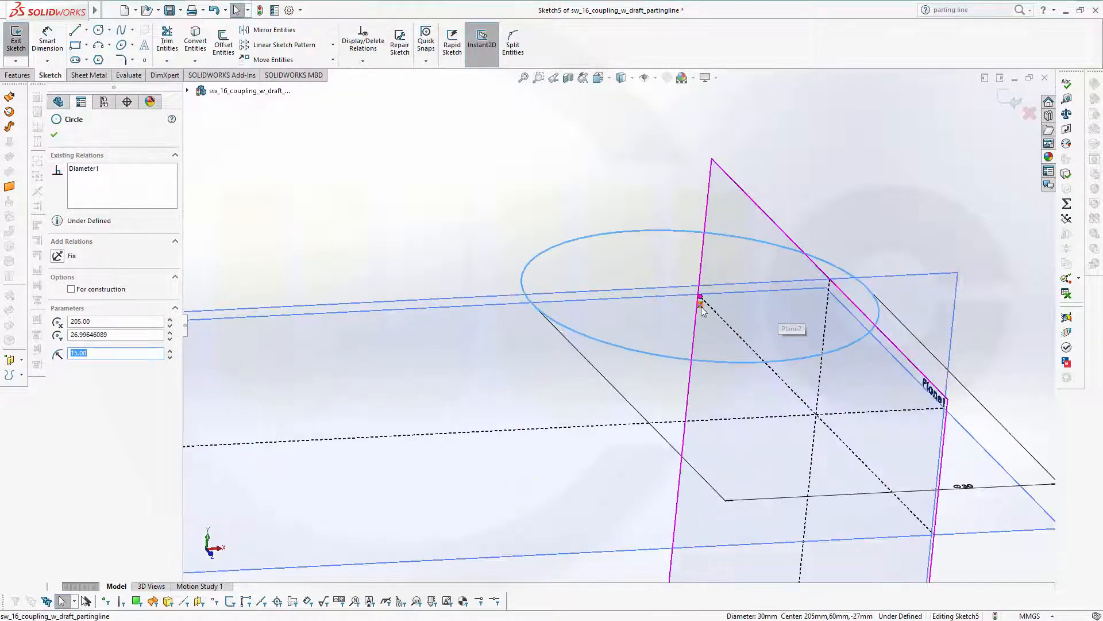
left_click(701, 303)
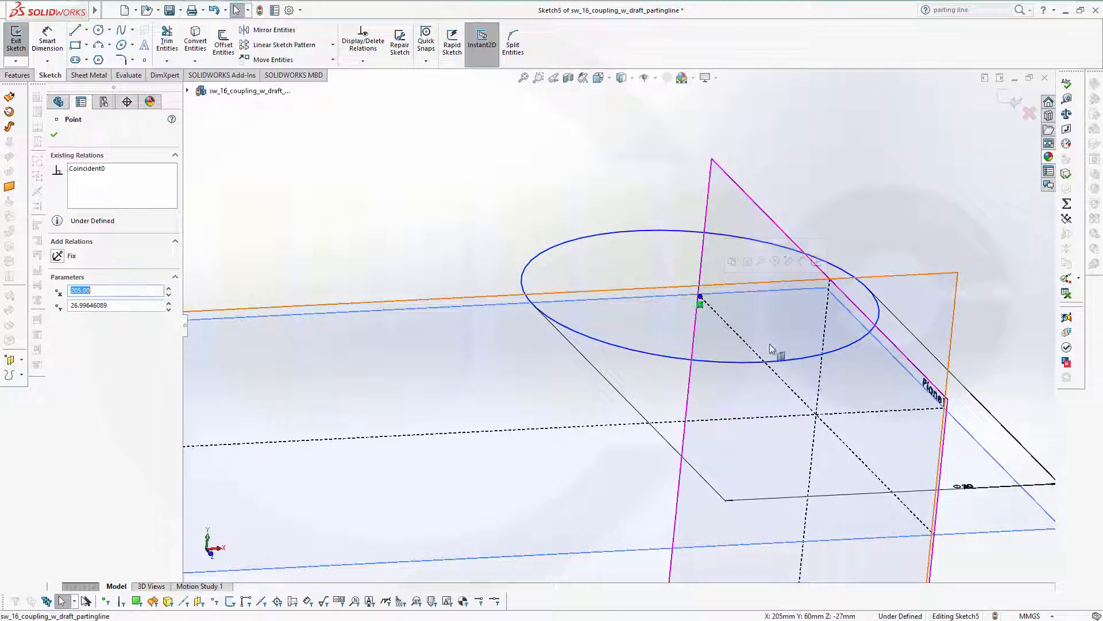
left_click(953, 329, "ctrl")
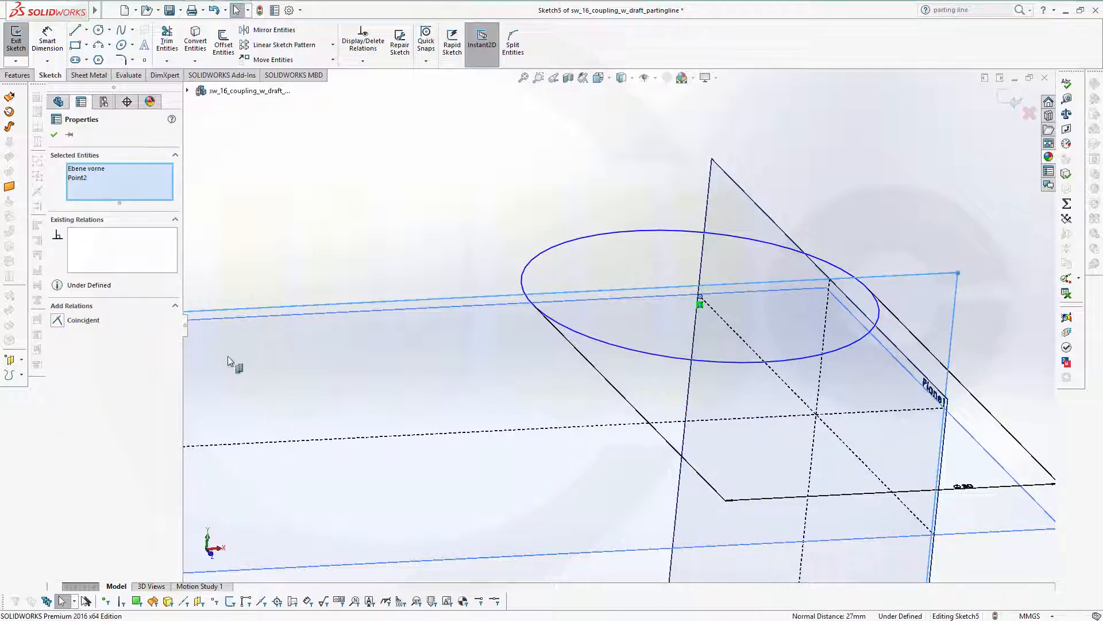
left_click(91, 325)
scroll(562, 276, "up", 5)
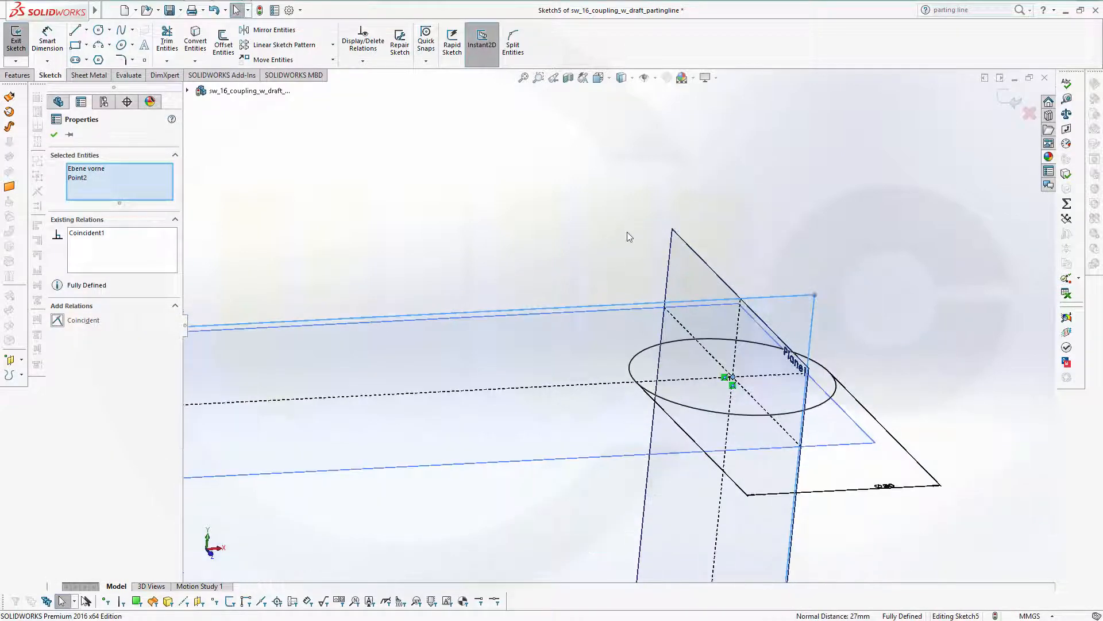
left_click(1015, 112)
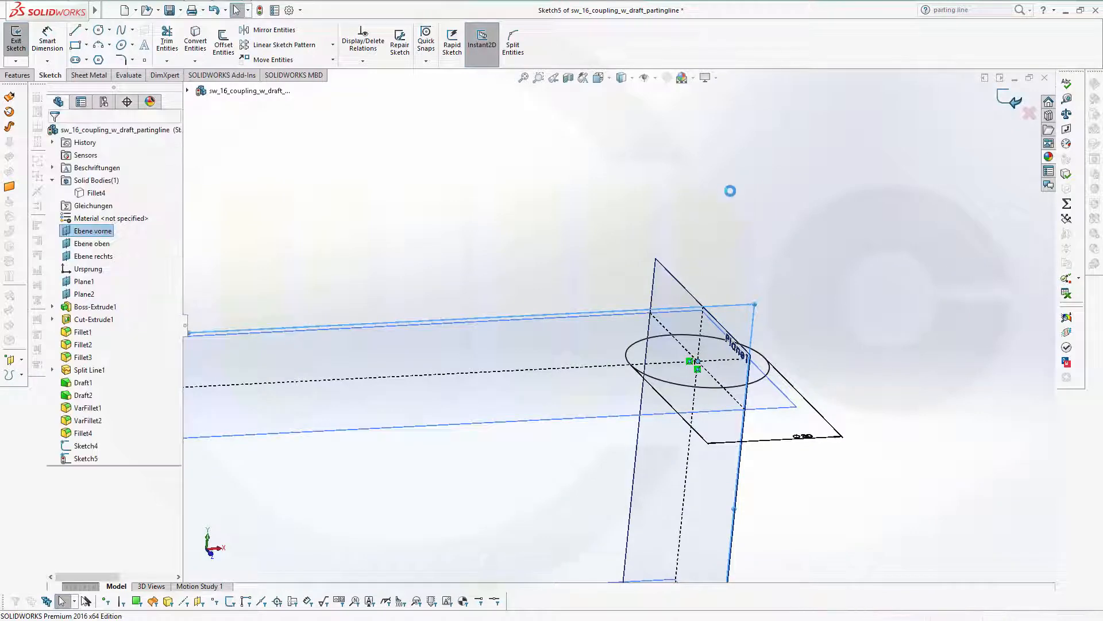
left_click(523, 78)
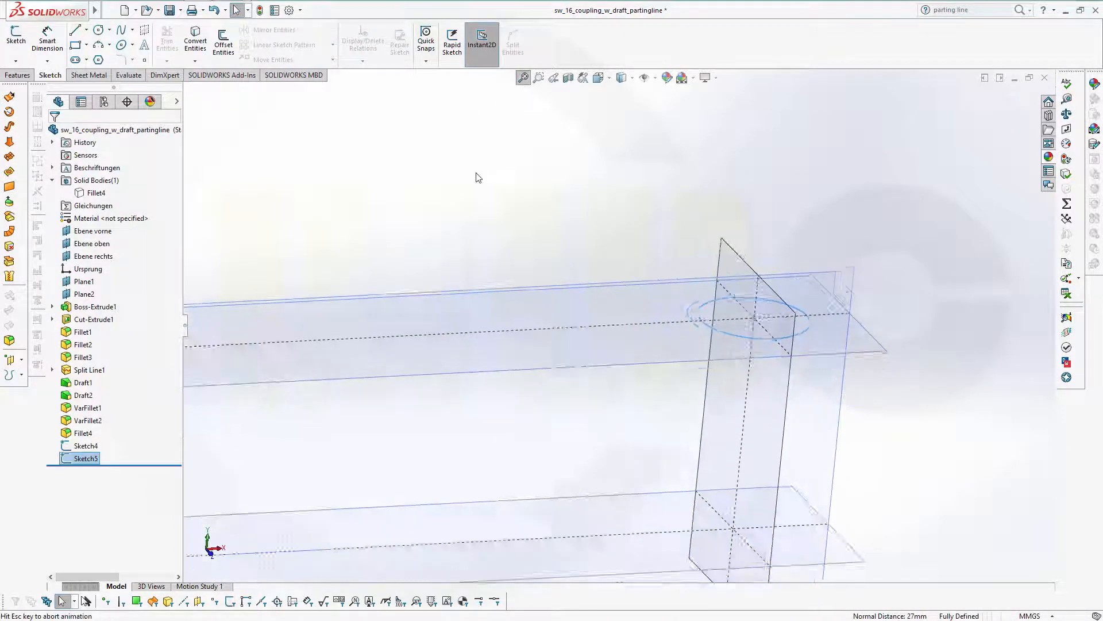
left_click(472, 180)
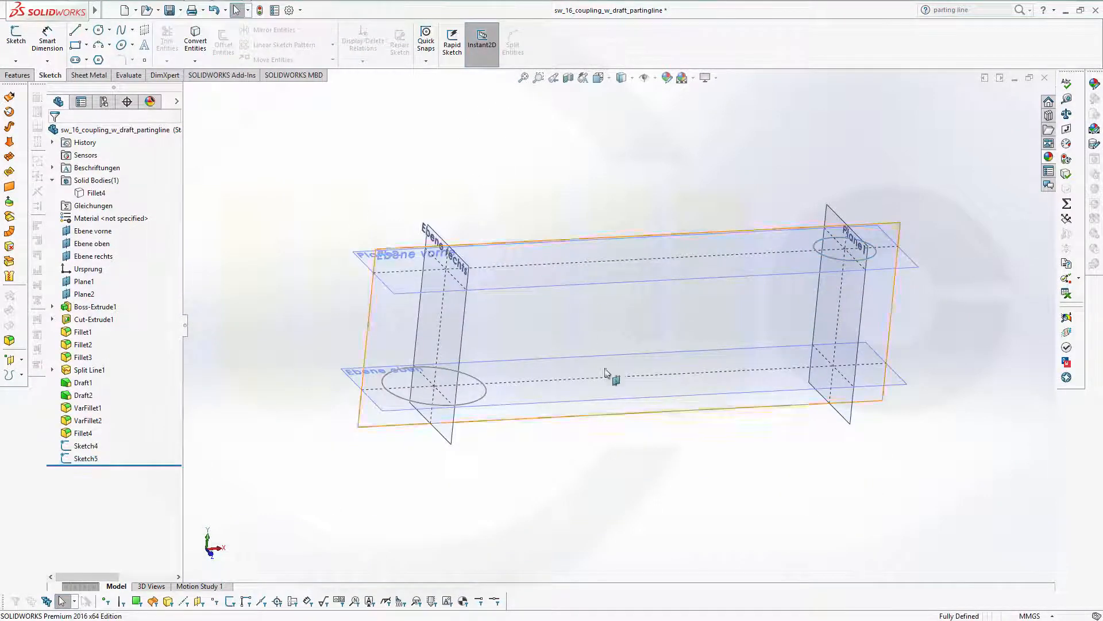
- Start a boss extrusion of the 50 mm circle on Ebene oben with the Offset start condition
middle_click_drag(606, 374, 569, 375)
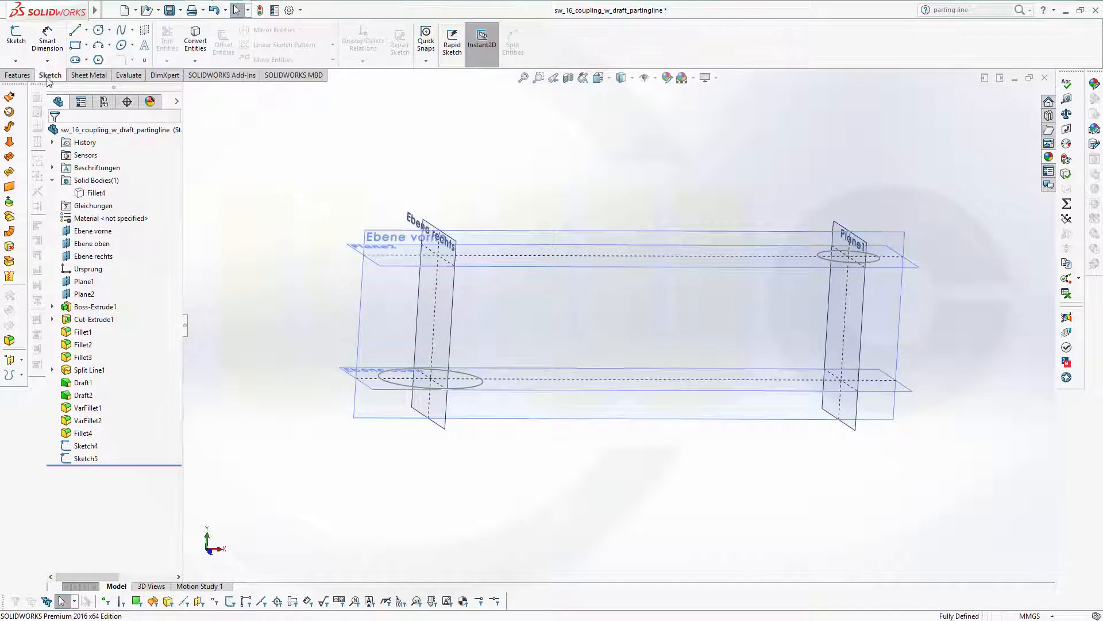
left_click(19, 78)
left_click(21, 40)
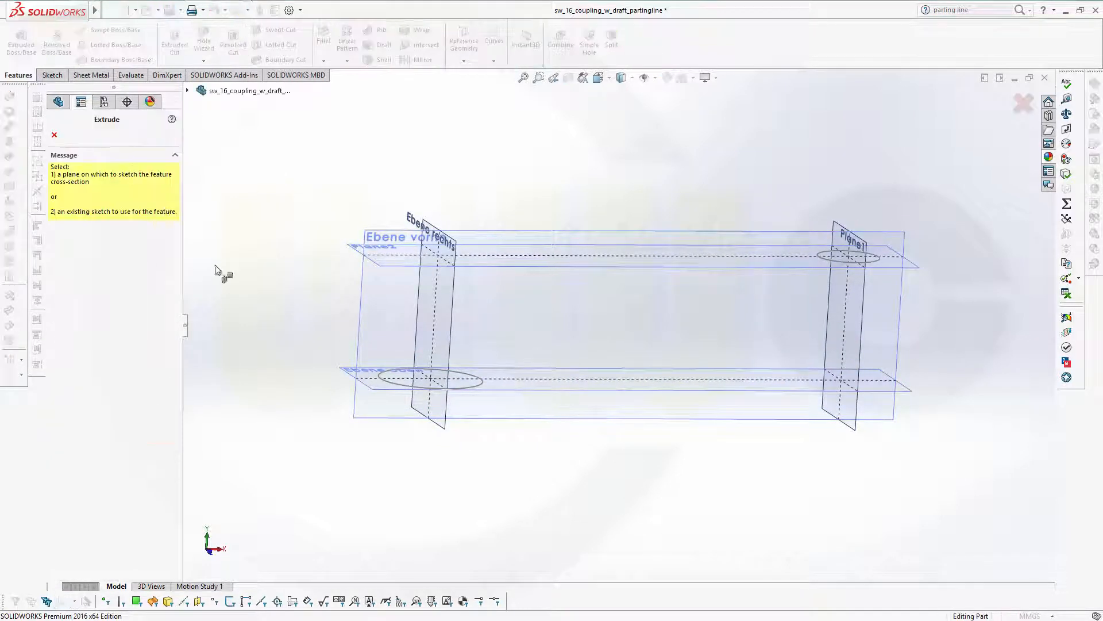
left_click(480, 385)
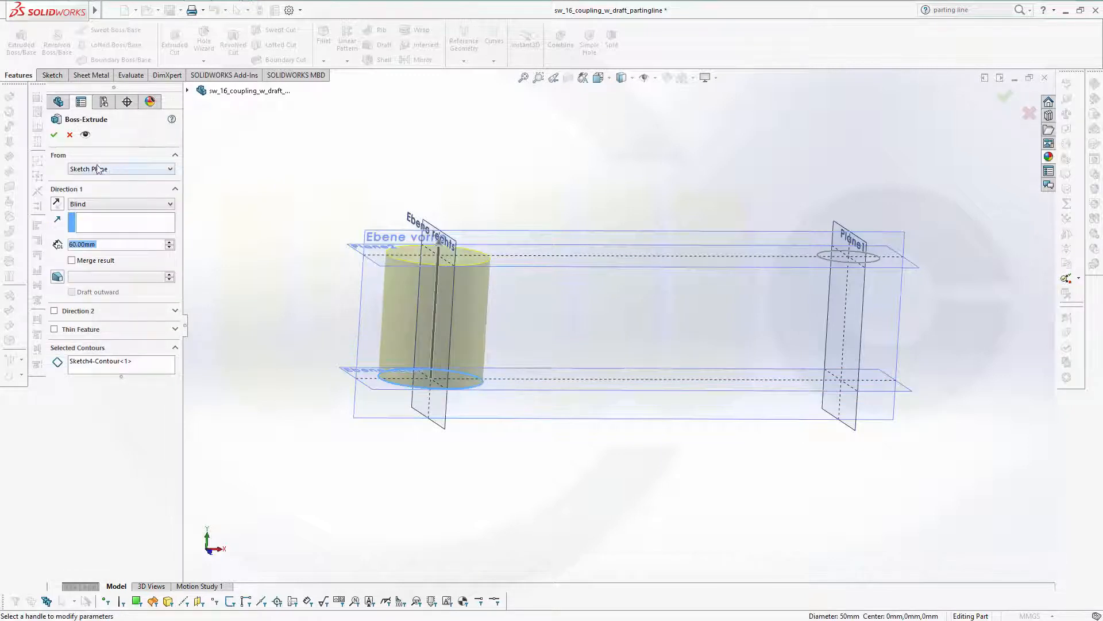
left_click(169, 169)
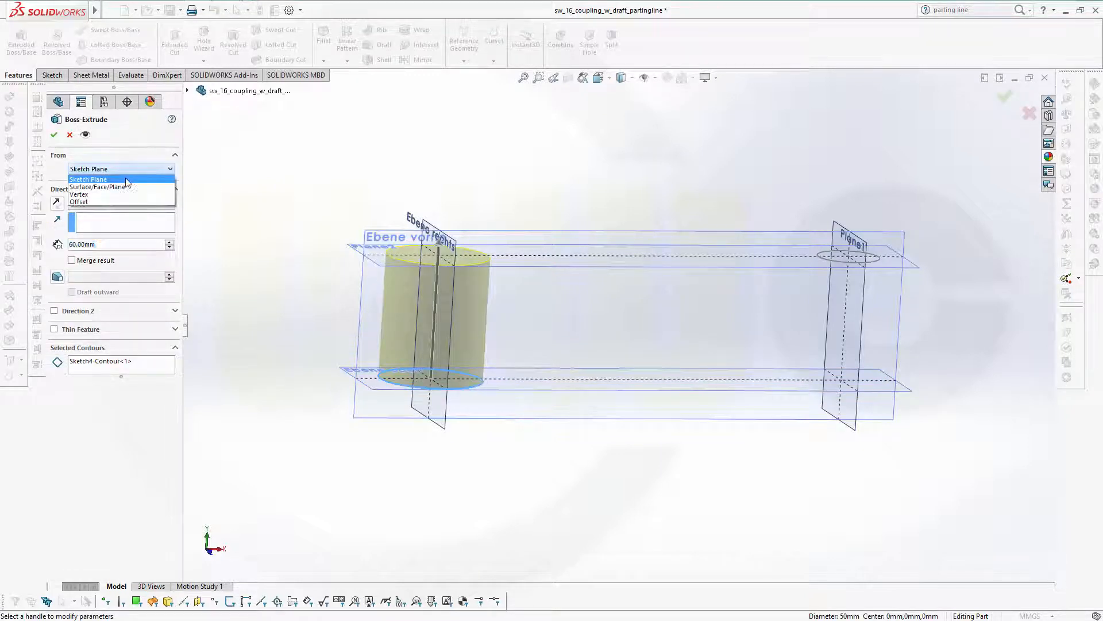
left_click(98, 201)
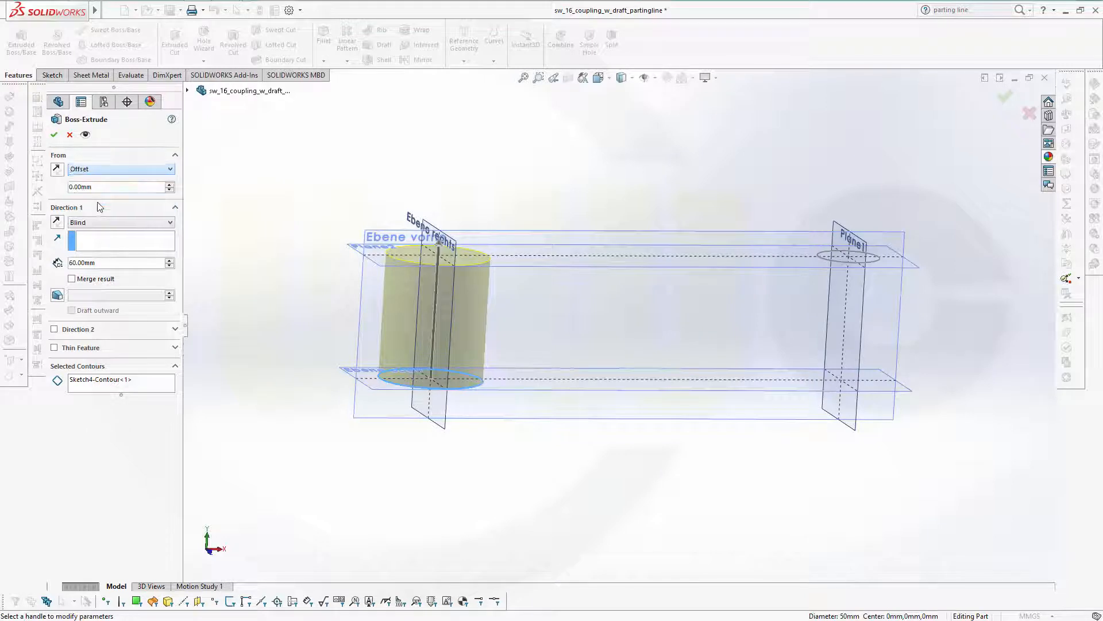
- Set the extrusion's start offset to 16 mm and keep the Blind end condition
double_click(85, 185)
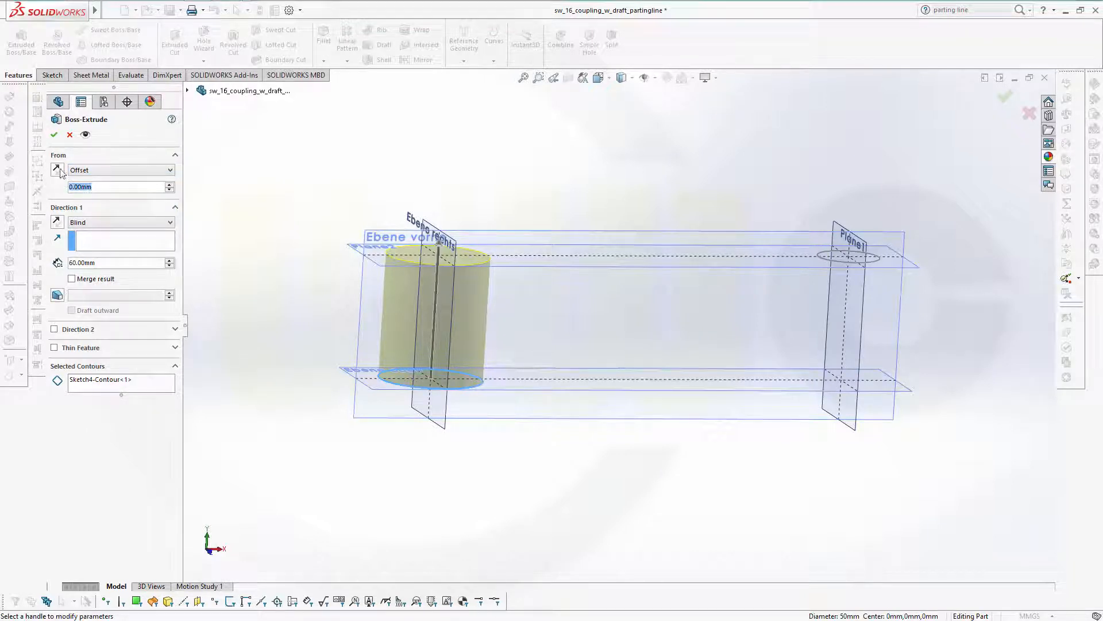
type("1")
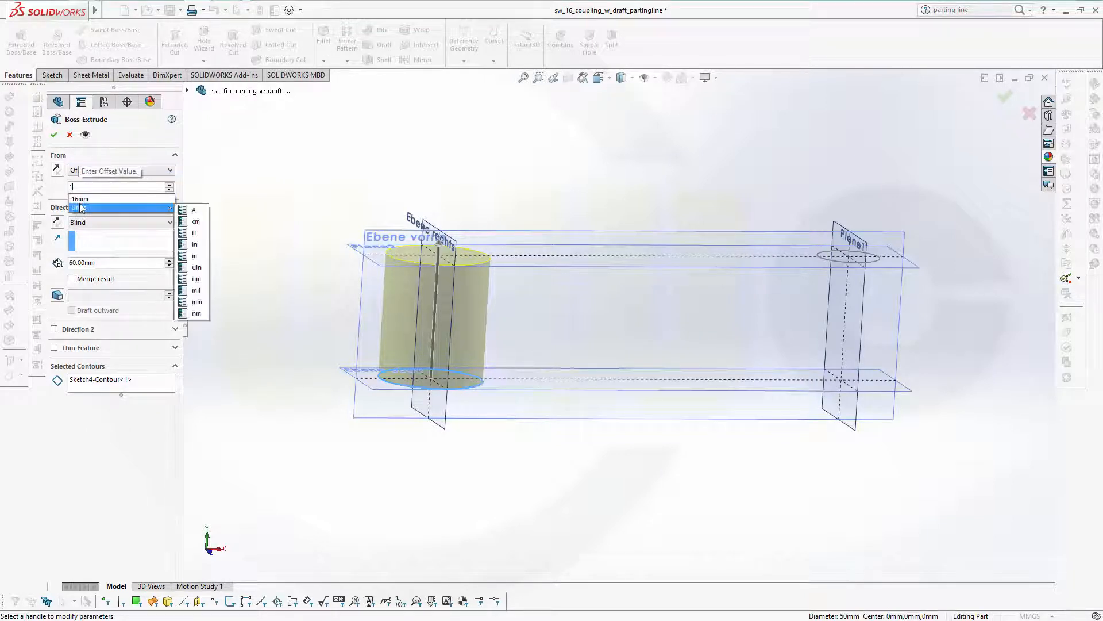
left_click(80, 198)
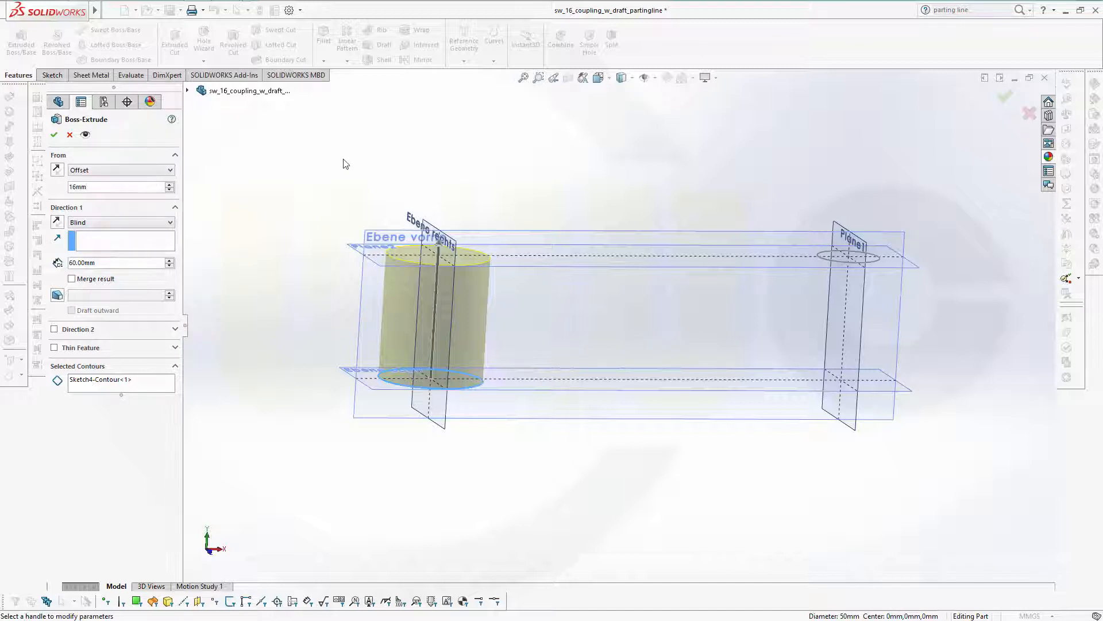
left_click(170, 224)
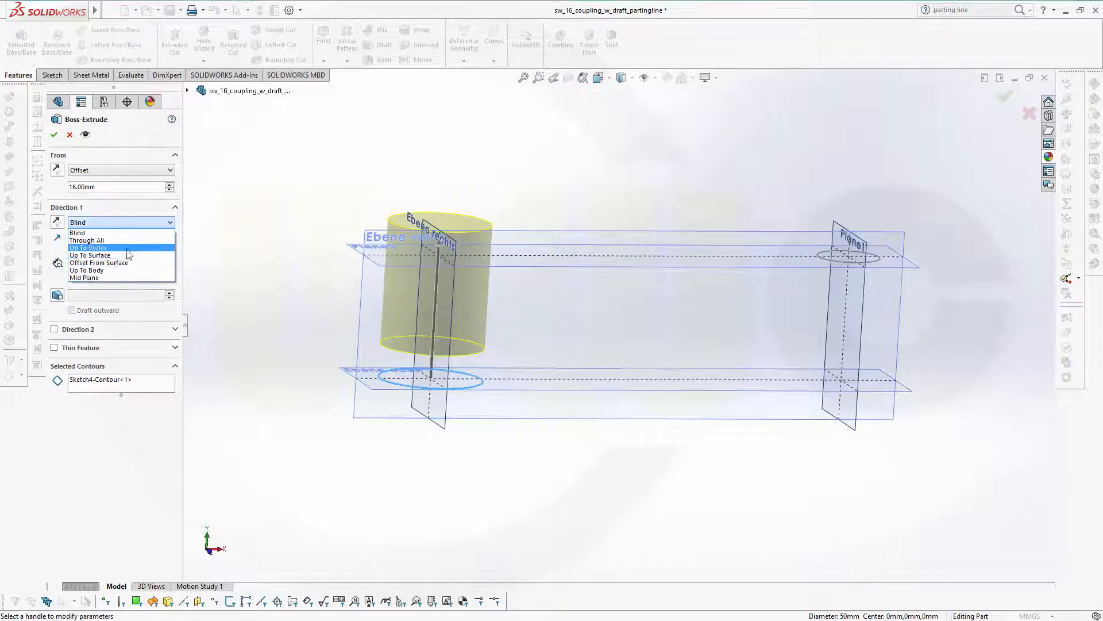
left_click(114, 232)
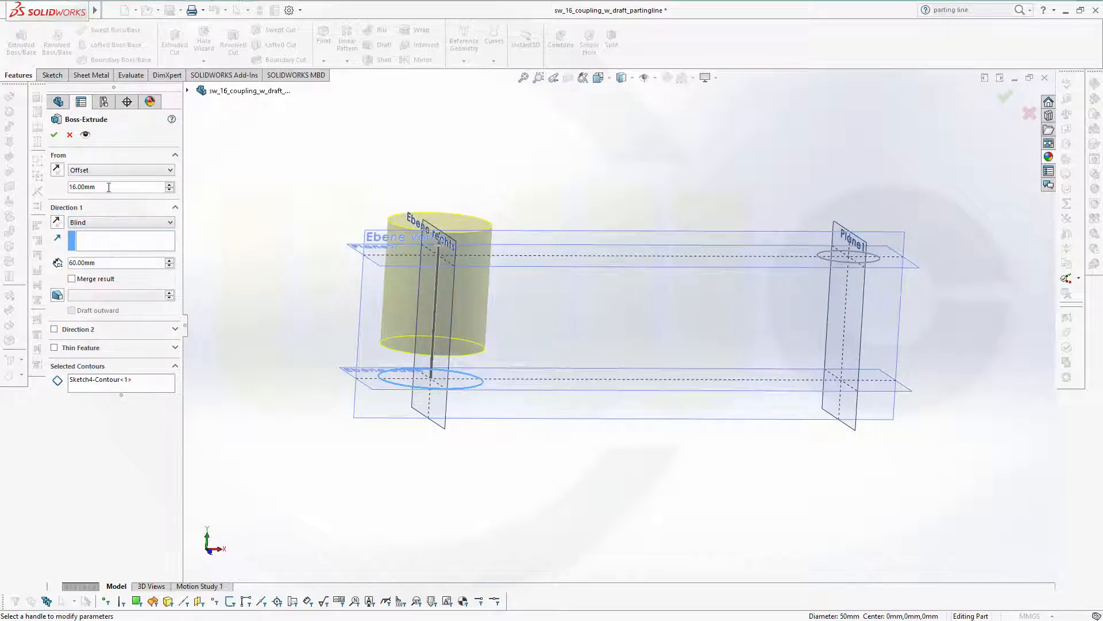
- Set the extrusion's start offset to 1 mm and check the gap at the cylinder's base
double_click(109, 187)
type("1")
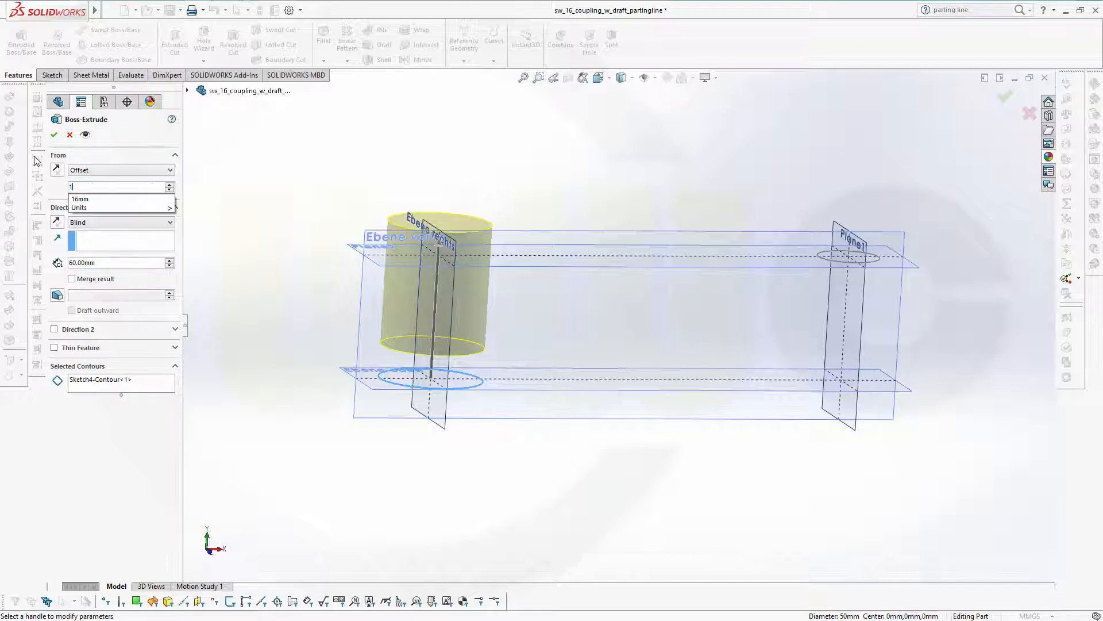
key("Return")
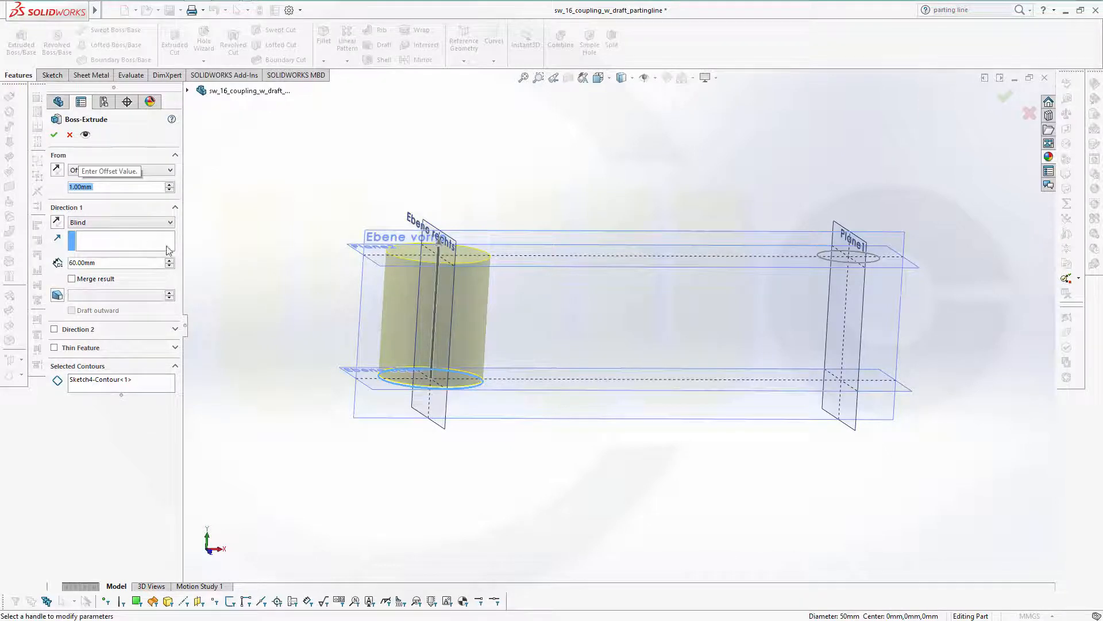
middle_click_drag(549, 443, 505, 392)
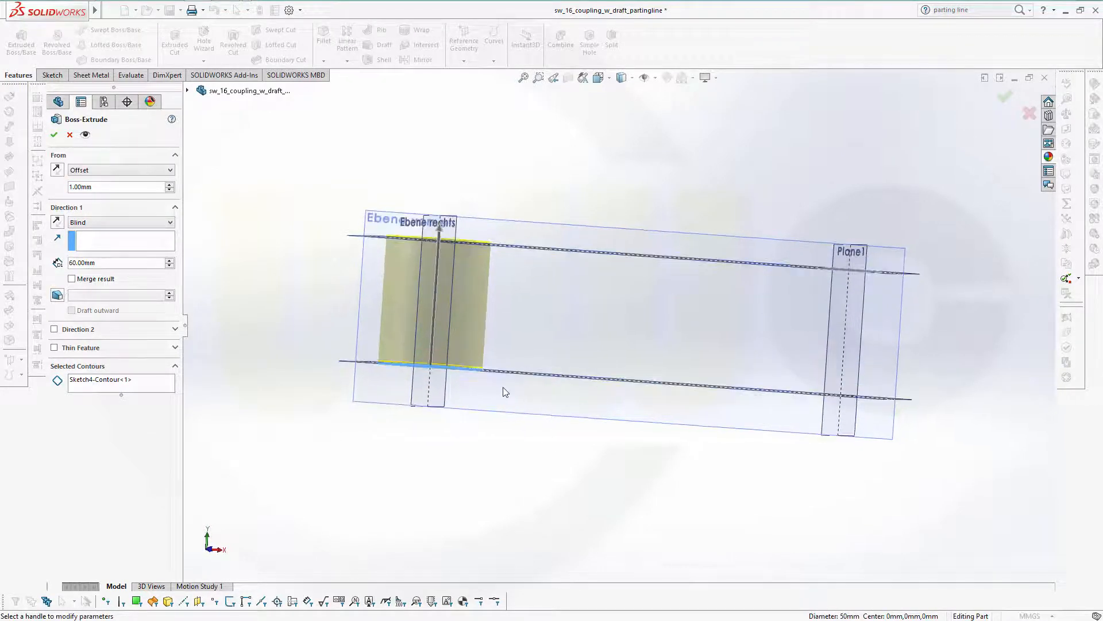
scroll(504, 392, "down", 5)
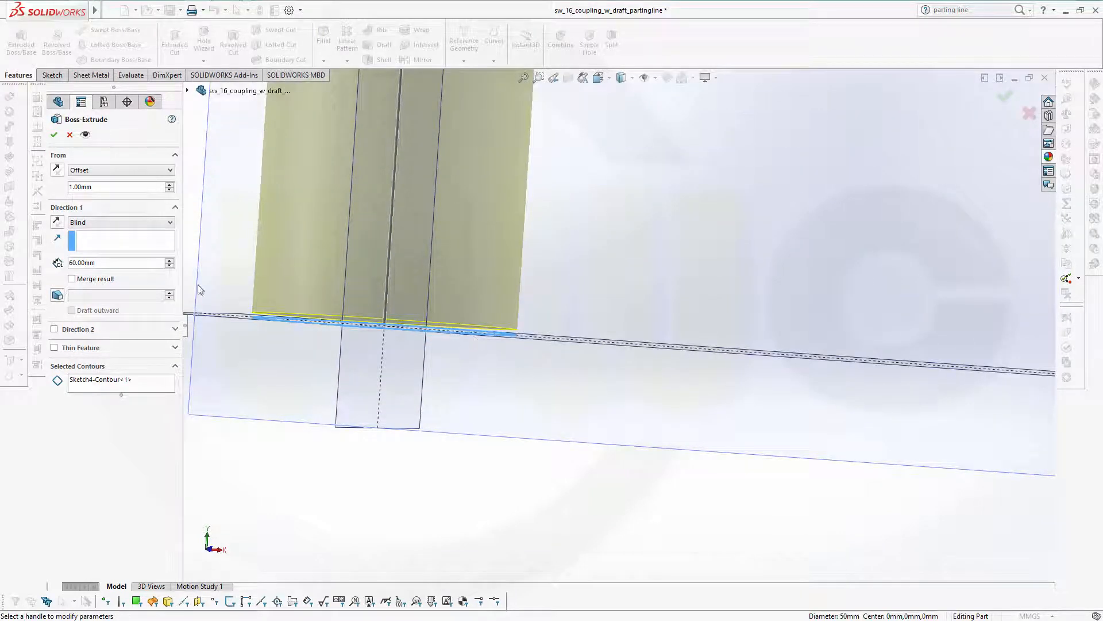
- Set the 50 mm circle's extrusion depth to 24 mm, add a 4° inward draft and finish the boss
left_click(104, 264)
type("24")
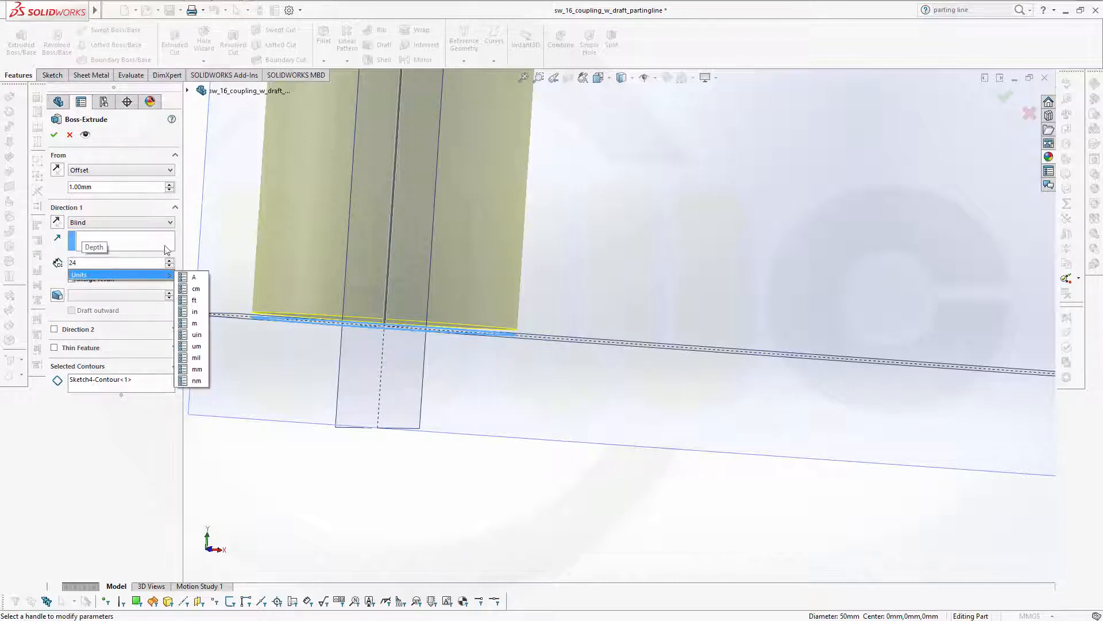
key("Return")
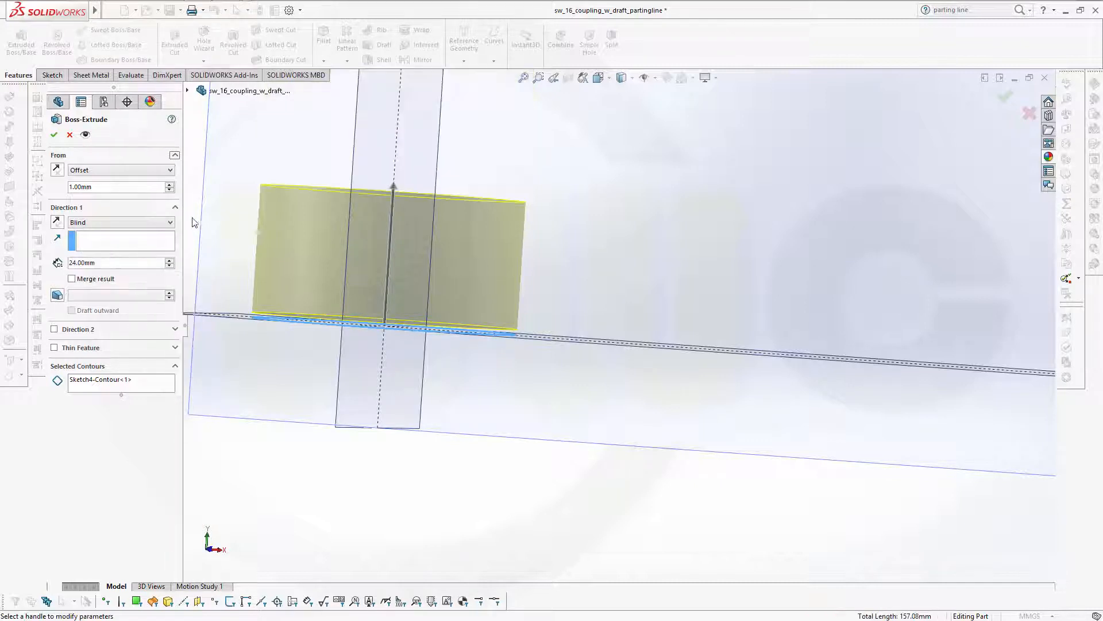
left_click(57, 296)
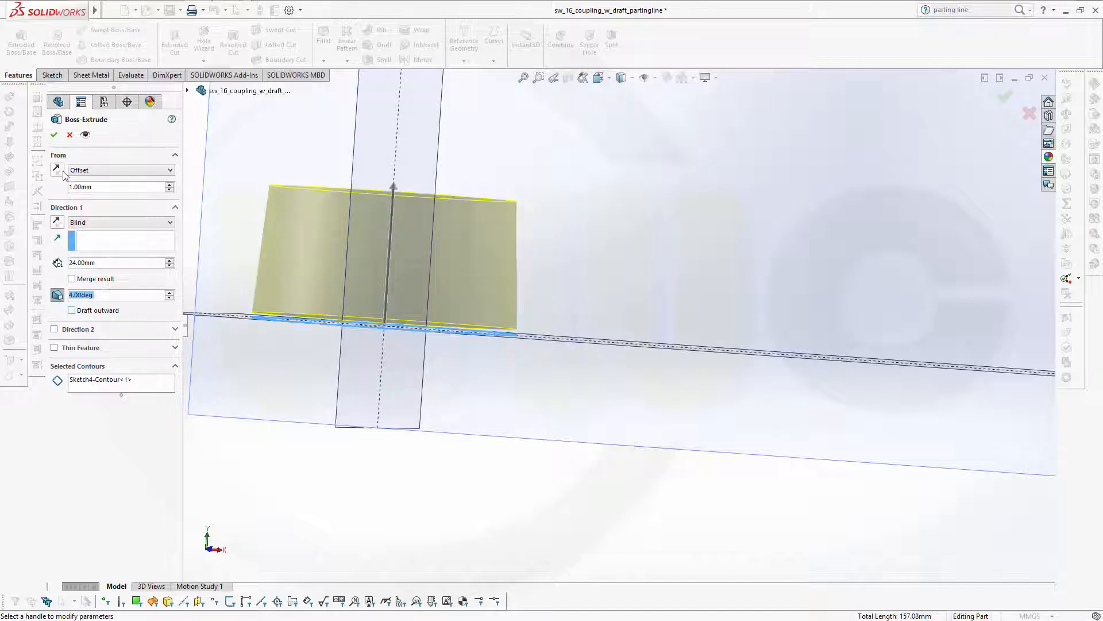
left_click(53, 134)
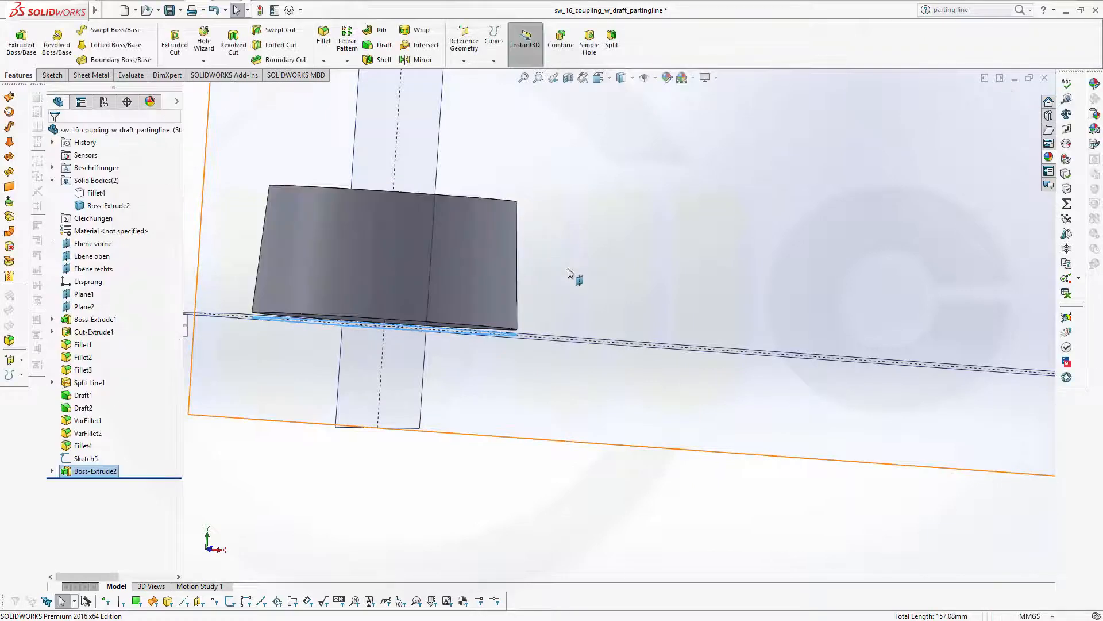
- Show the absorbed circle sketch Sketch4 under the drafted boss for reuse
mouse_move(532, 374)
middle_mouse_down()
mouse_move(509, 387)
mouse_move(527, 375)
middle_mouse_up()
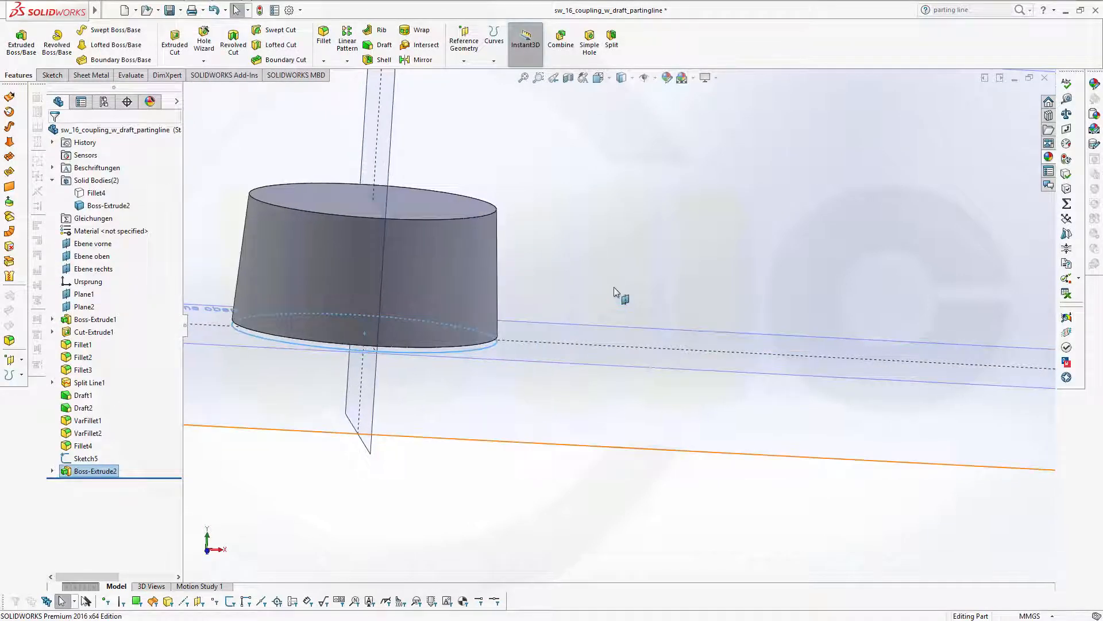
key("Return")
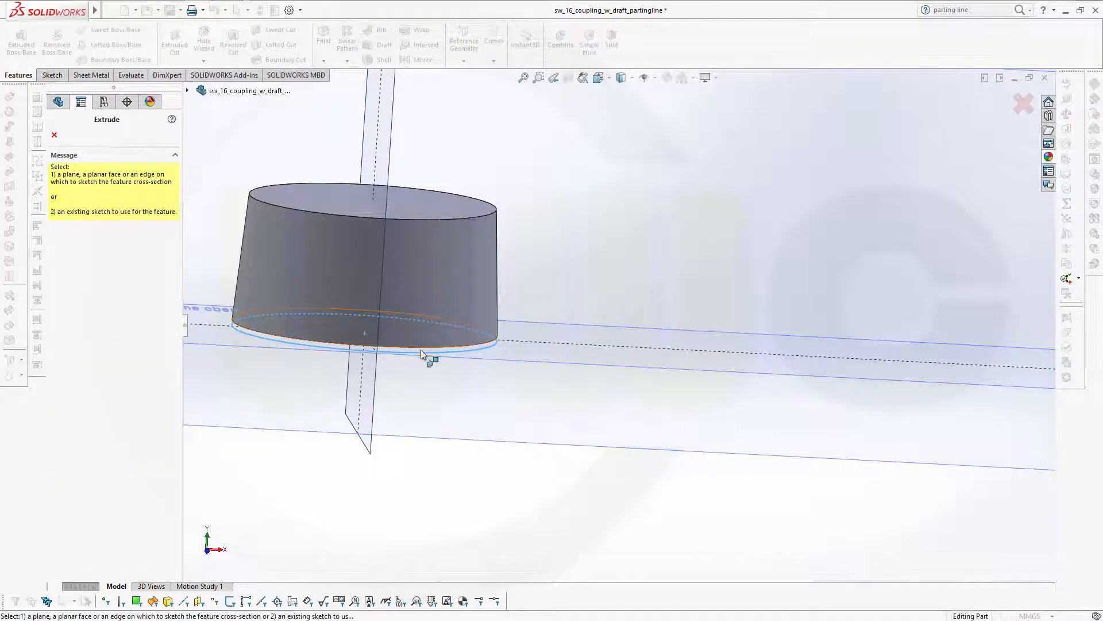
left_click(55, 135)
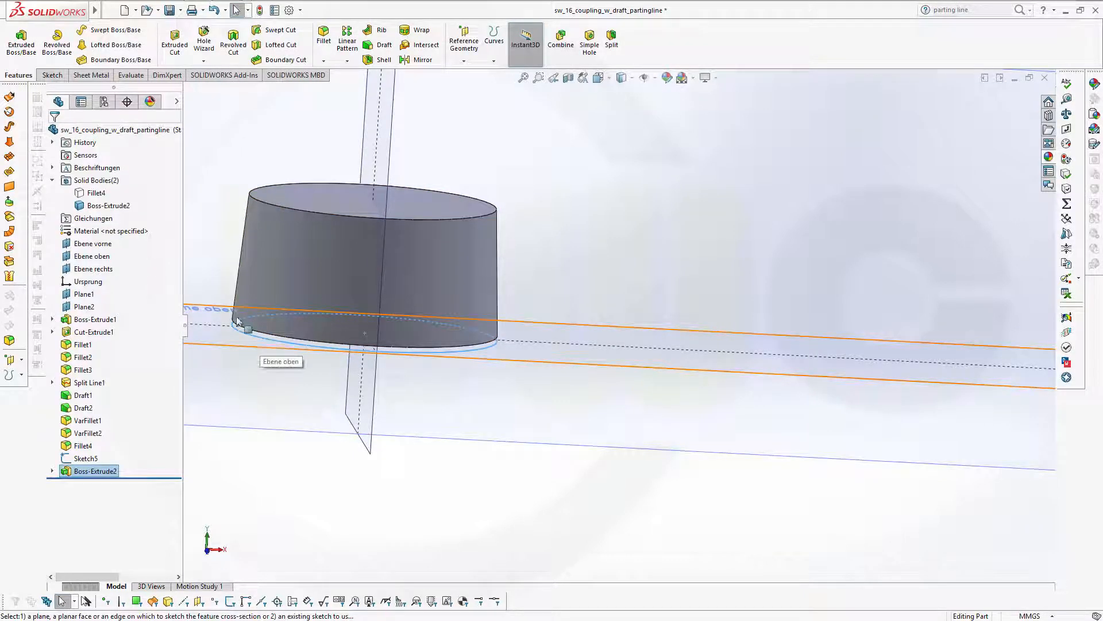
left_click(52, 472)
left_click(88, 484)
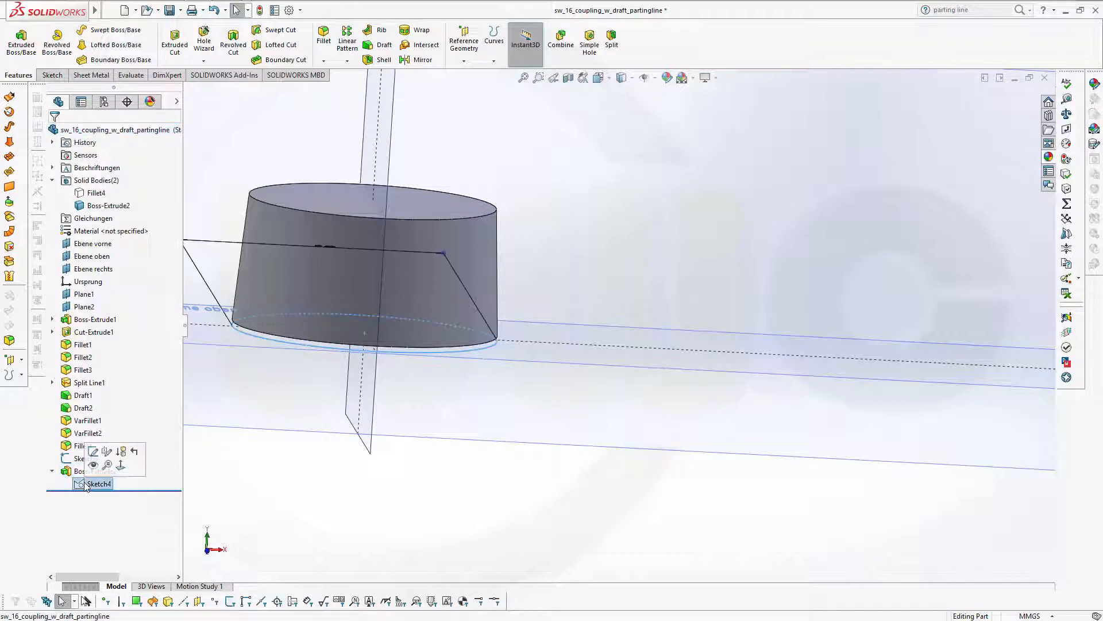
left_click(93, 465)
left_click(543, 204)
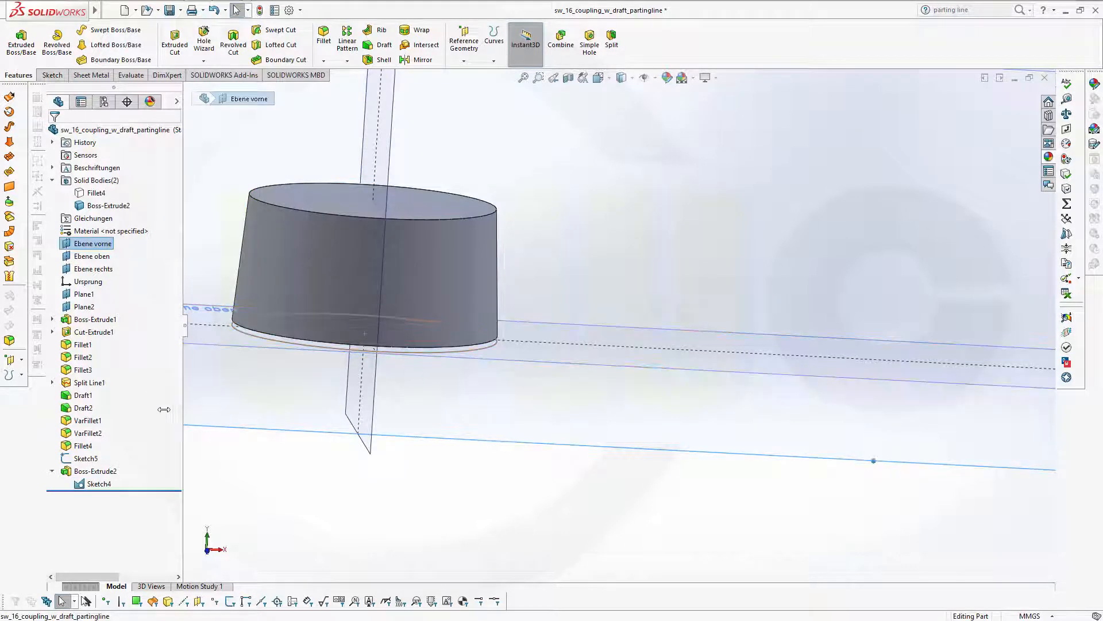
- Extrude Sketch4 by 1 mm from its sketch plane with Blind depth, merging it with the drafted boss
left_click(84, 486)
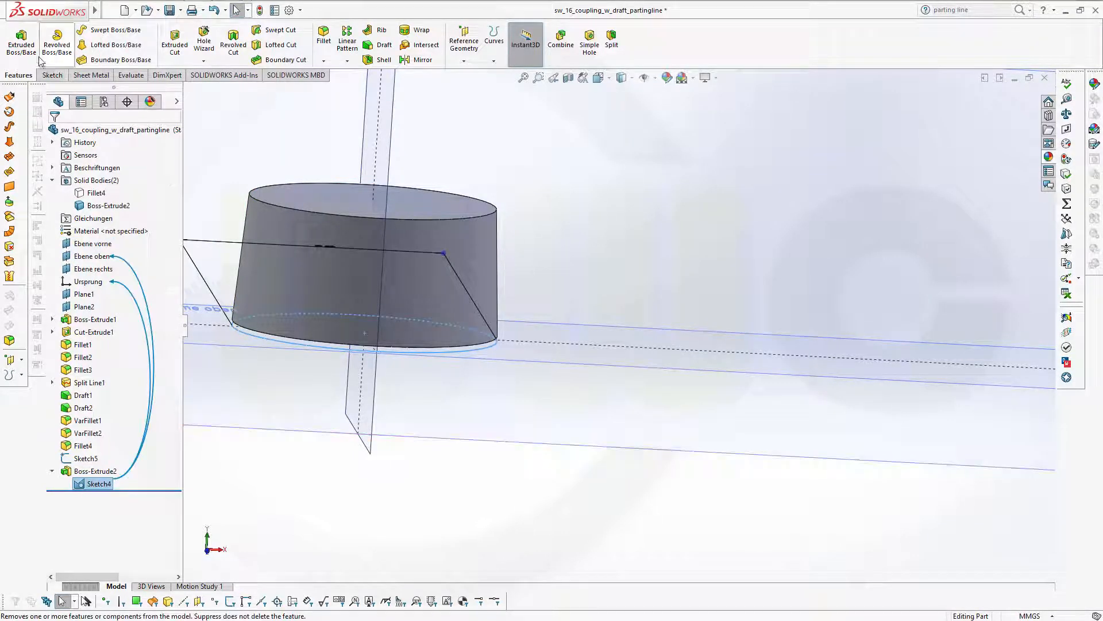
left_click(22, 41)
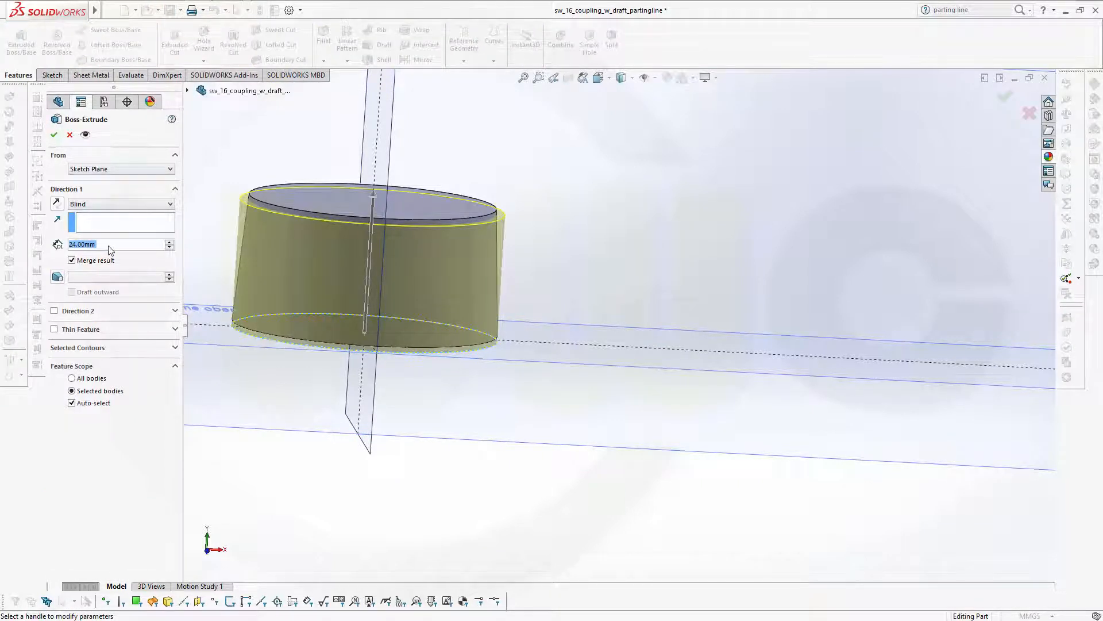
type("1")
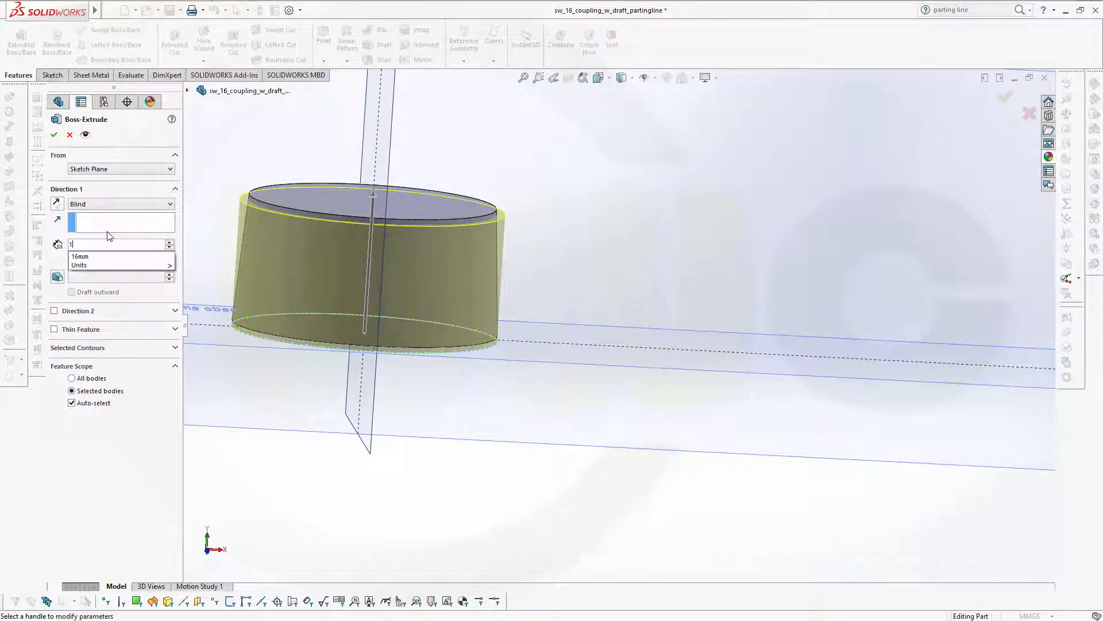
key("Return")
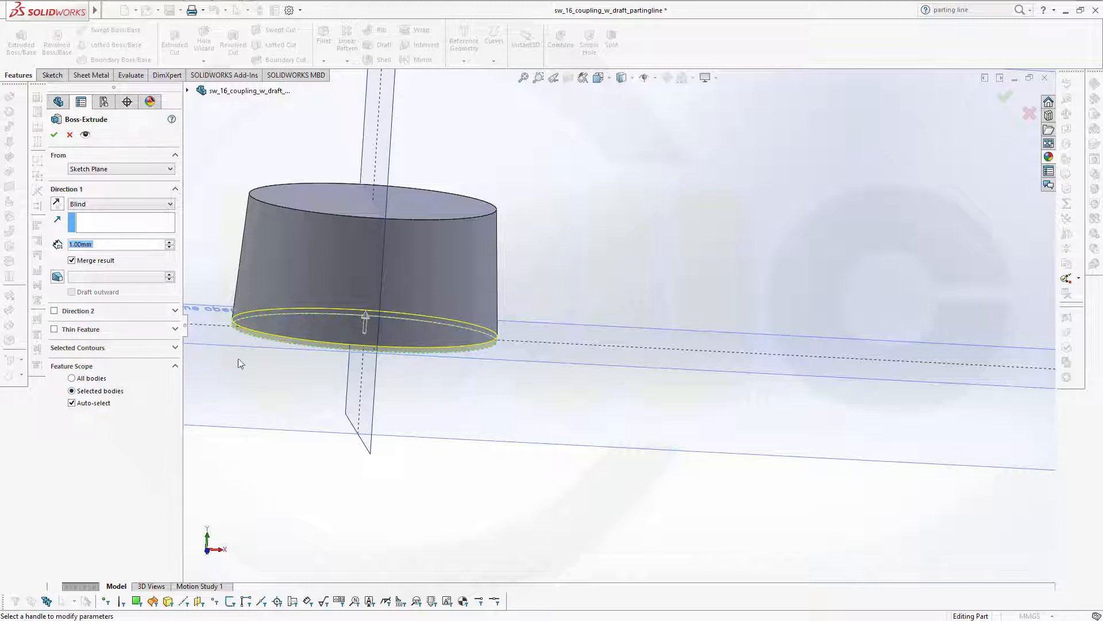
left_click(54, 134)
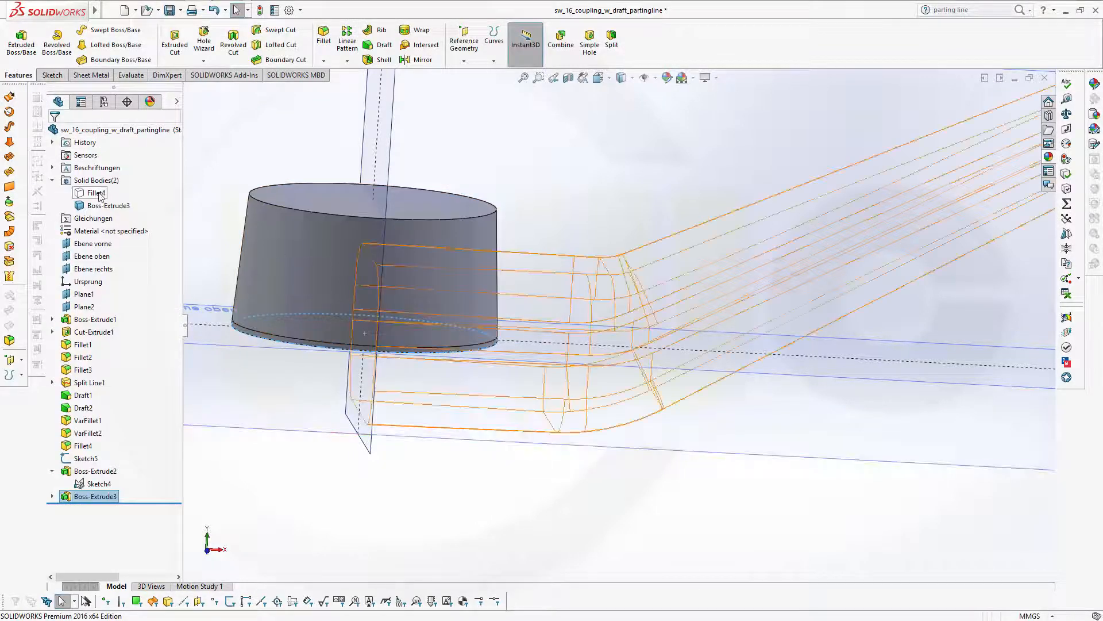
- Start a body mirror of the drafted cylinder with Ebene vorne as the mirror plane
left_click(96, 206)
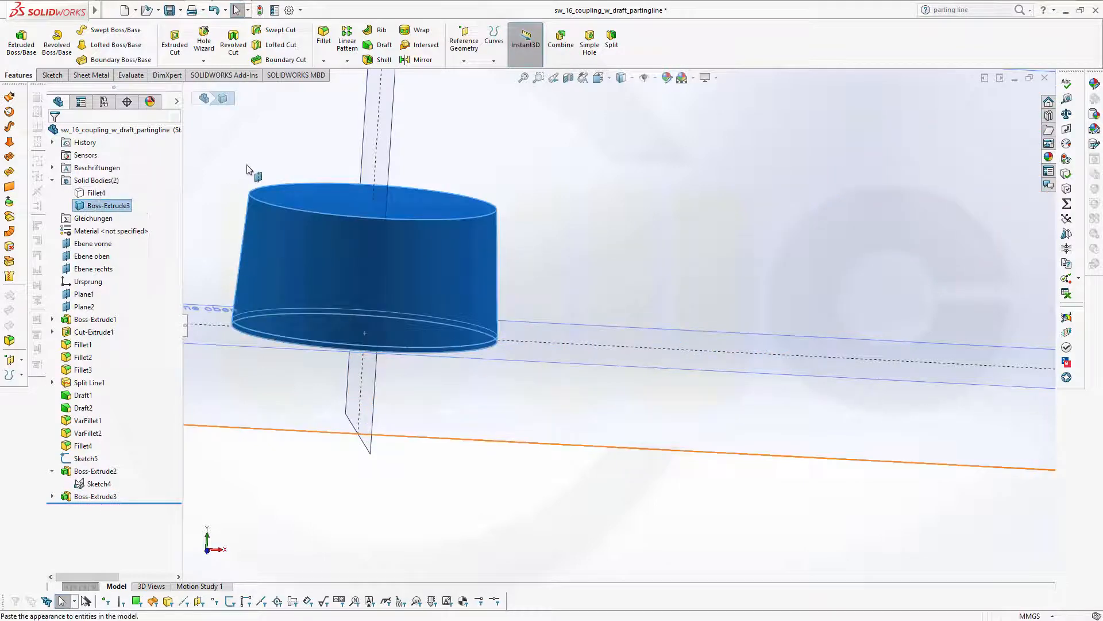
left_click(93, 243)
middle_click_drag(507, 402, 512, 374)
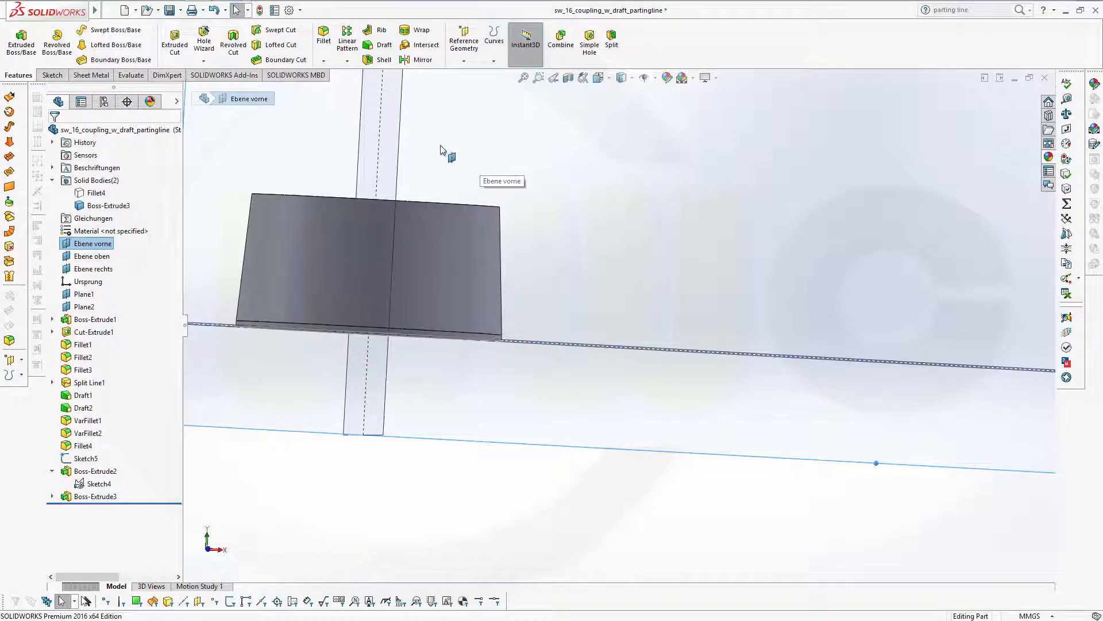
left_click(417, 59)
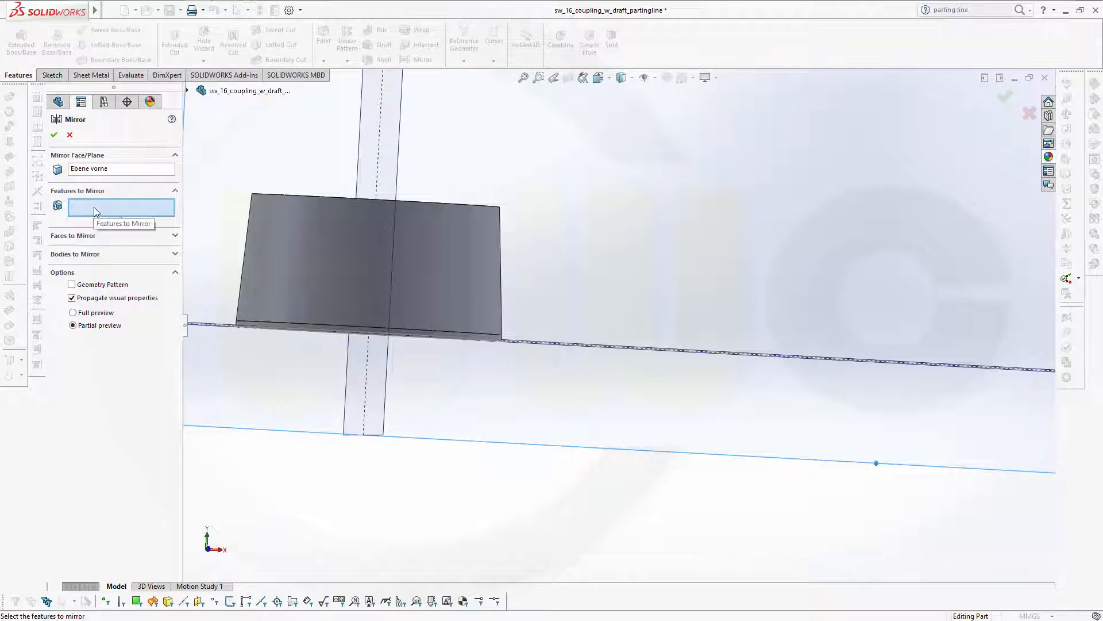
left_click(73, 254)
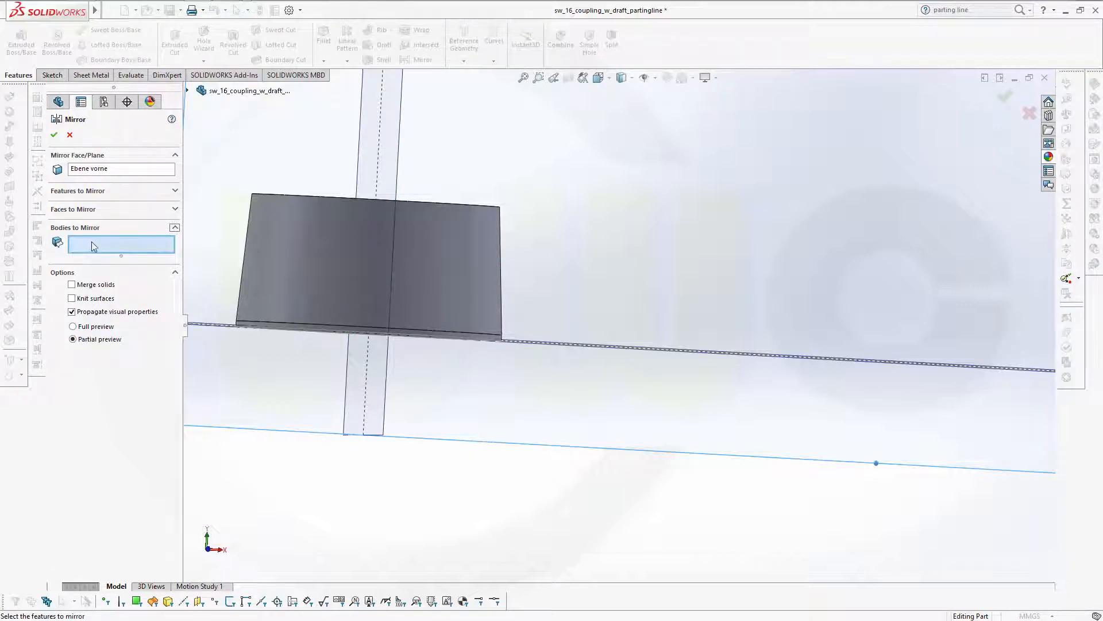
left_click(343, 261)
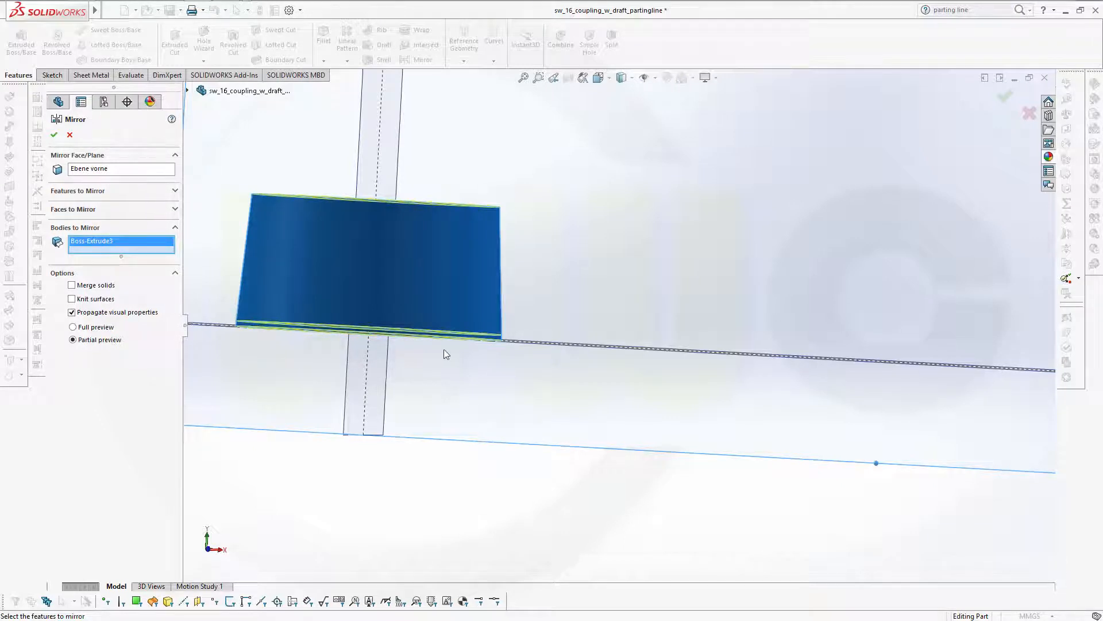
- Replace the mirror plane with Ebene oben, enable Merge solids and finish mirroring the cylinder
middle_click_drag(441, 355, 415, 281)
left_click(119, 170)
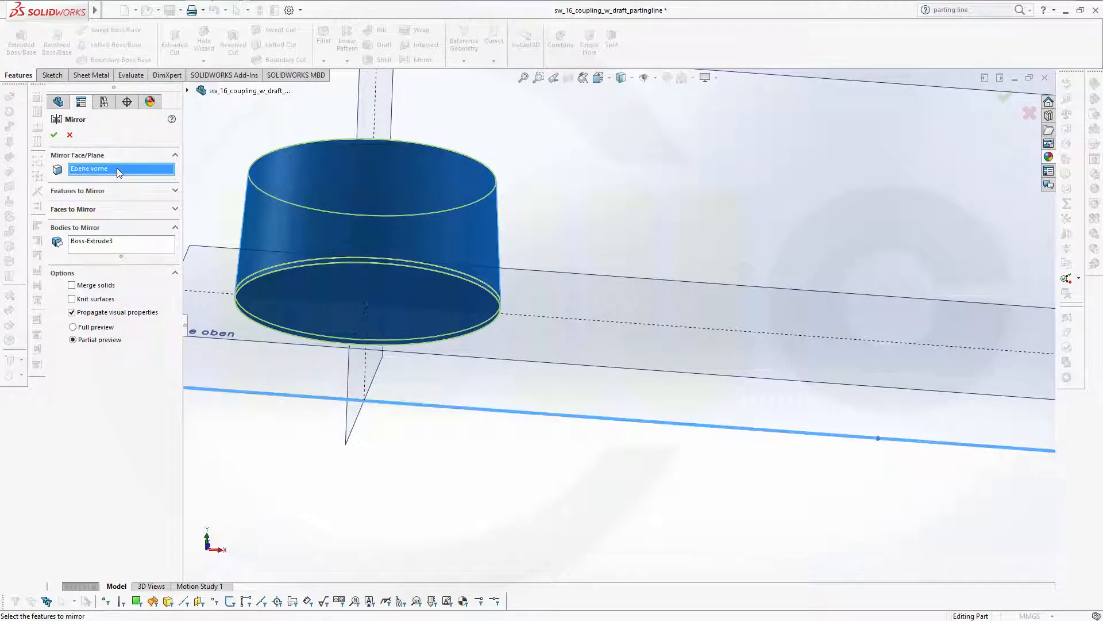
right_click(118, 169)
left_click(147, 190)
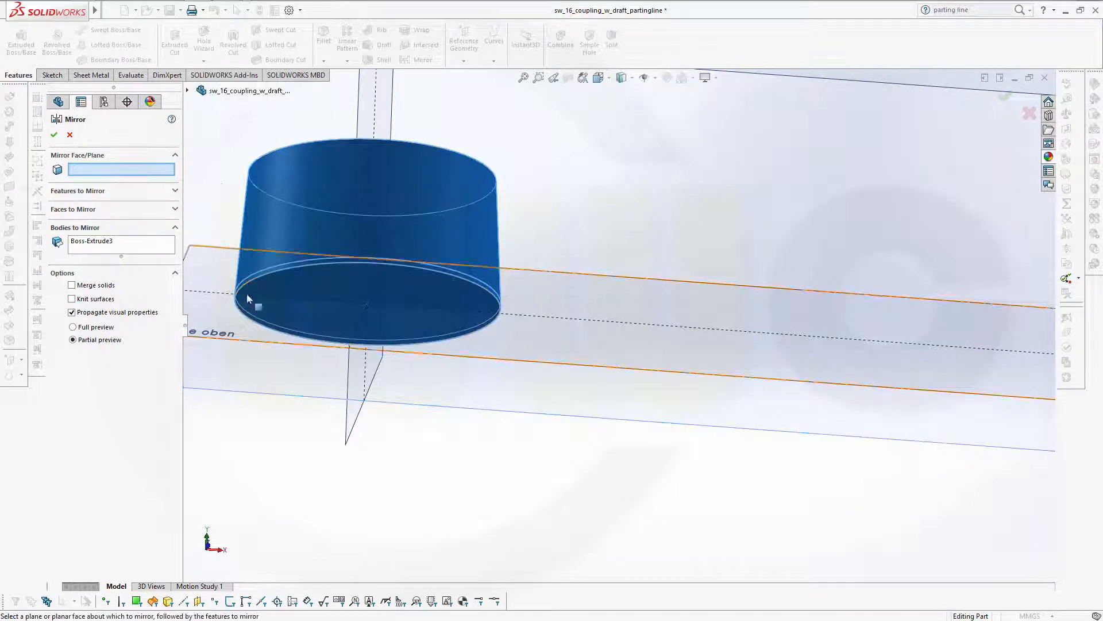
middle_click_drag(423, 469, 498, 446)
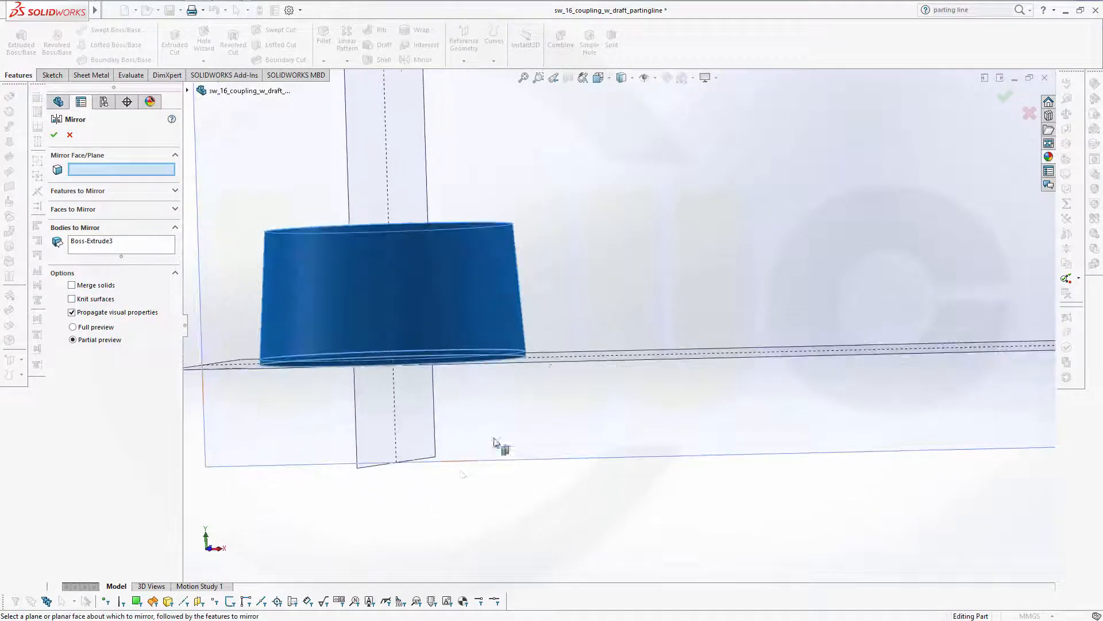
left_click(574, 358)
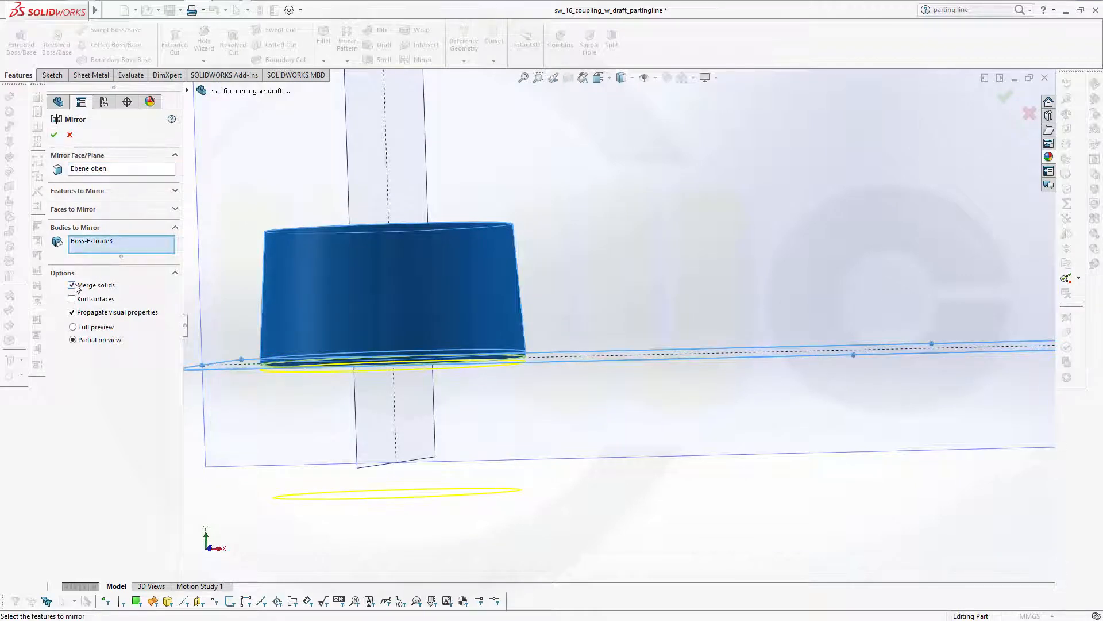
left_click(54, 134)
left_click(605, 244)
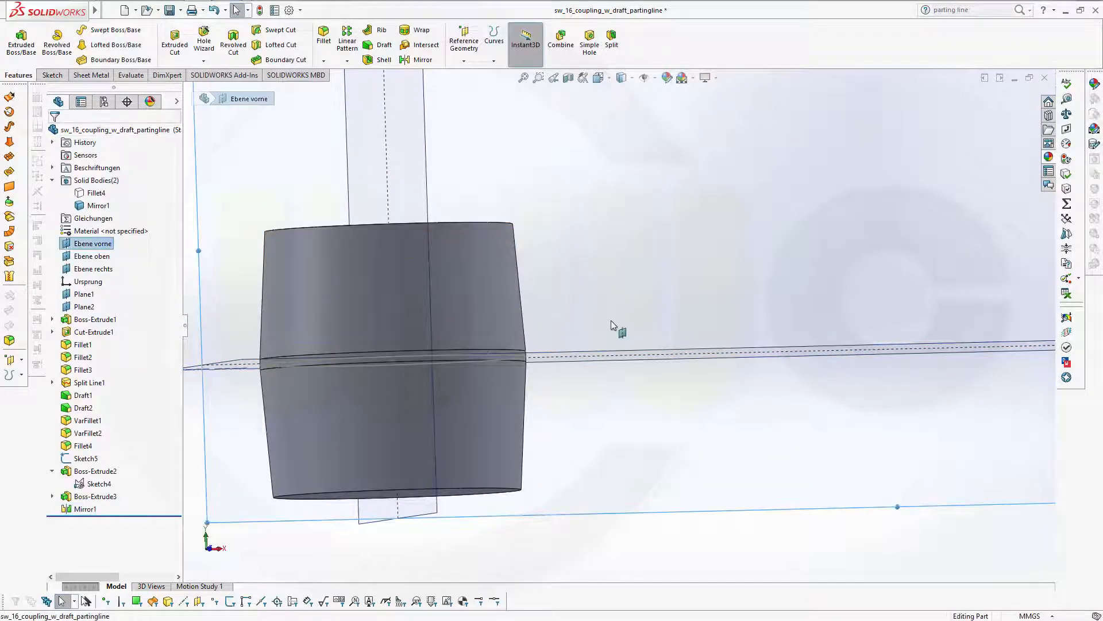
- Start a boss extrusion of the 30 mm circle at the other end of the part with a 1 mm start offset
middle_click_drag(612, 320, 640, 345)
scroll(732, 322, "up", 5)
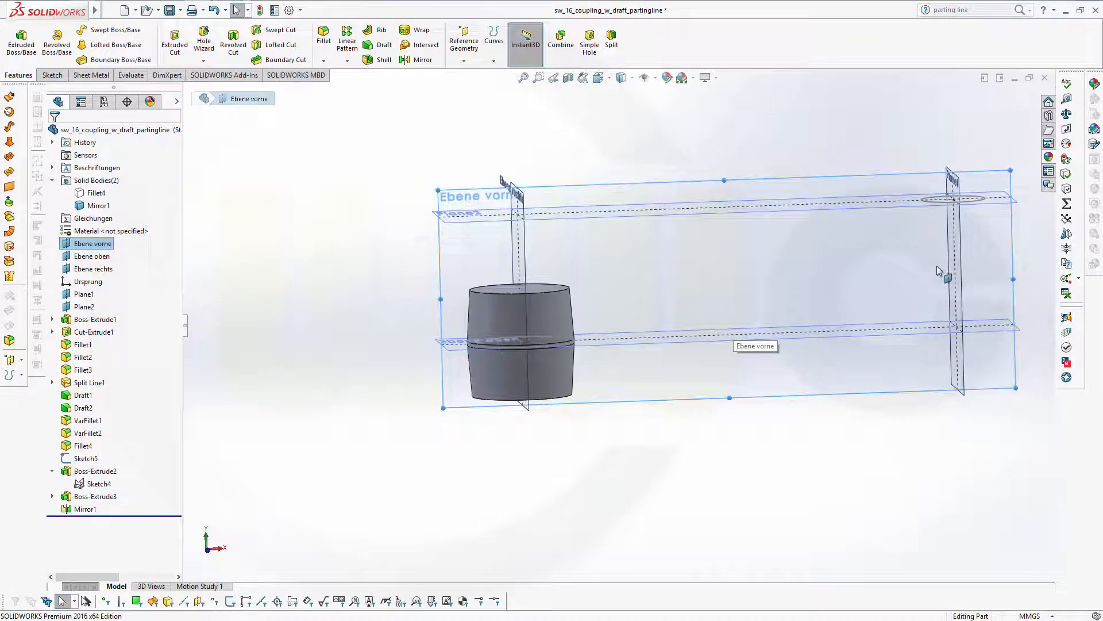
scroll(965, 208, "up", 1)
scroll(966, 207, "down", 3)
left_click(367, 149)
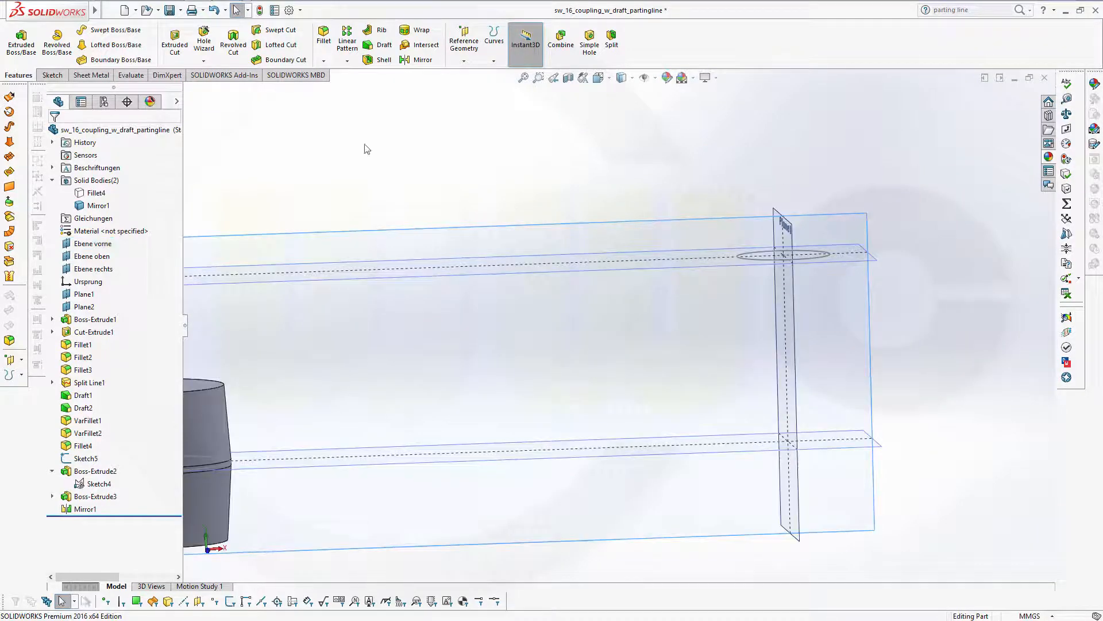
left_click(22, 40)
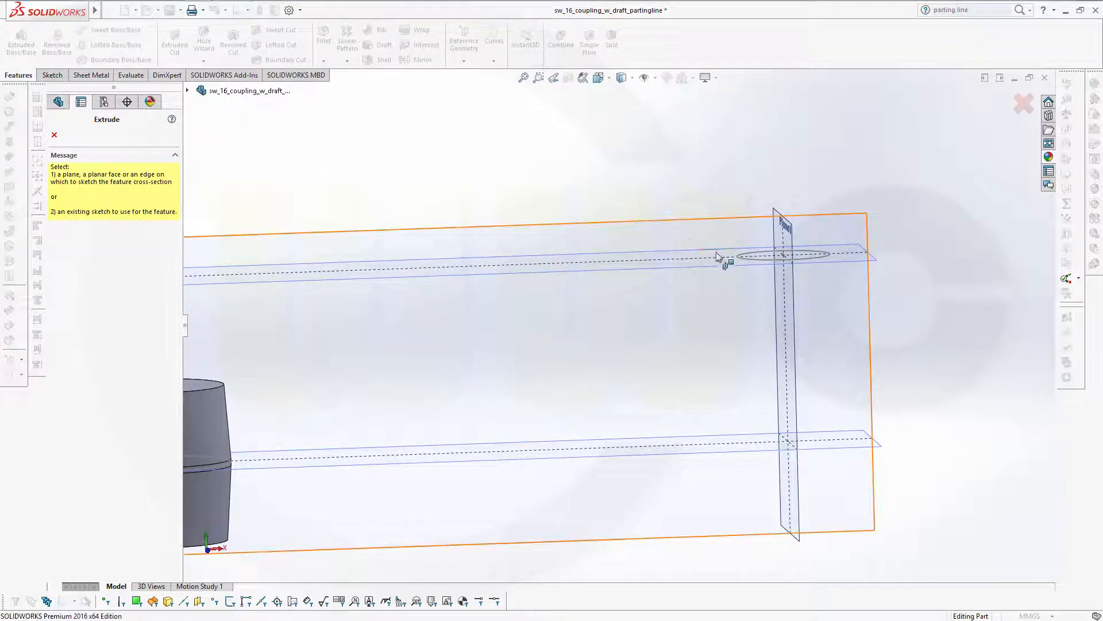
left_click(754, 266)
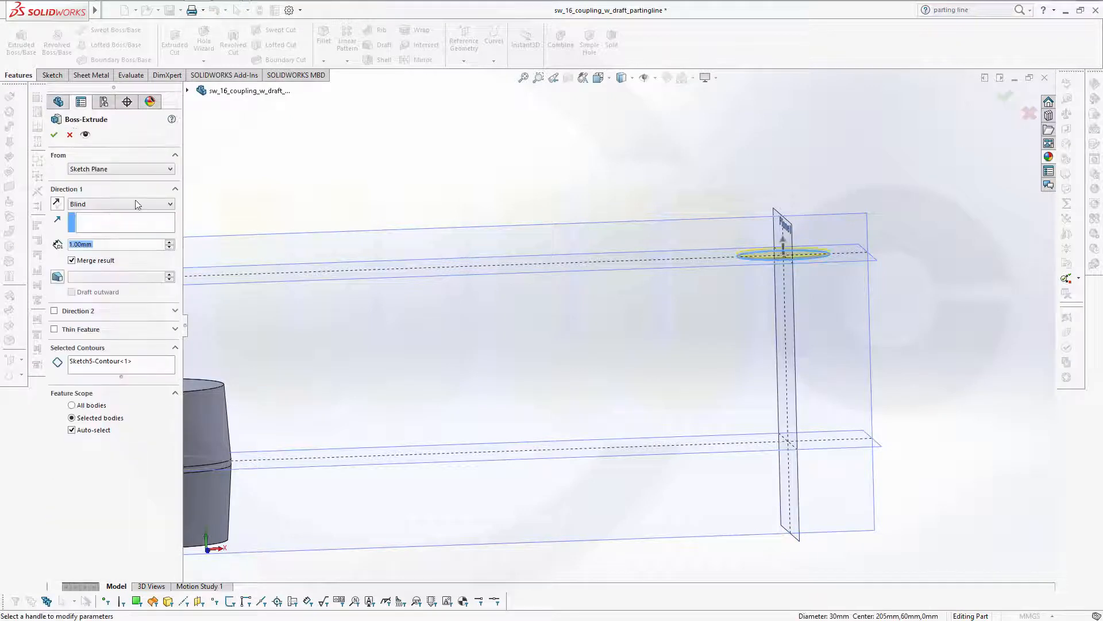
left_click(173, 169)
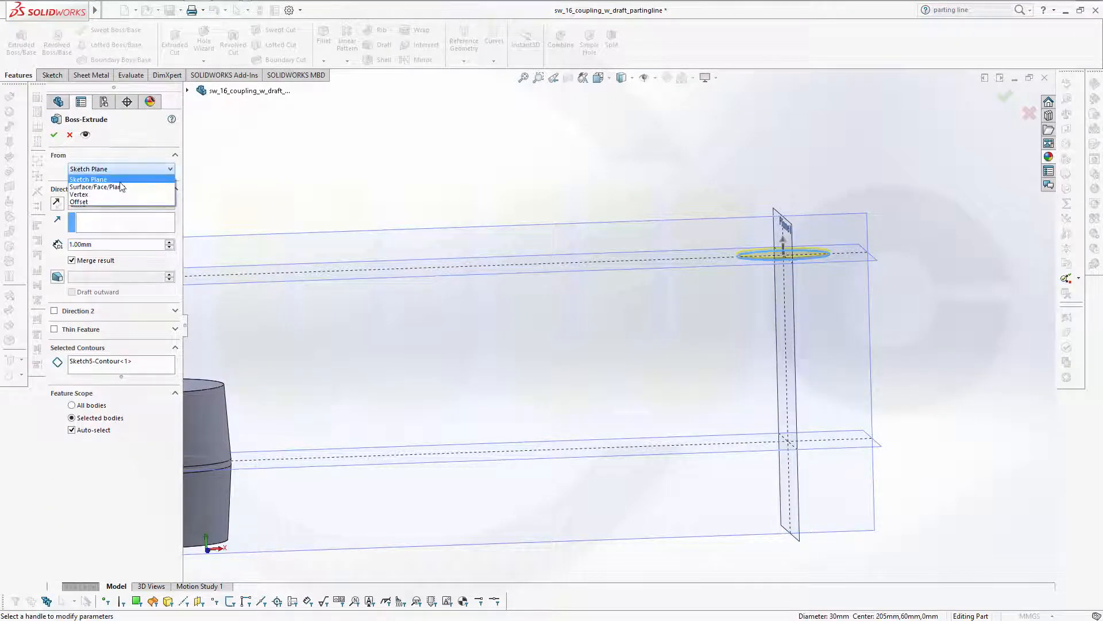
left_click(110, 206)
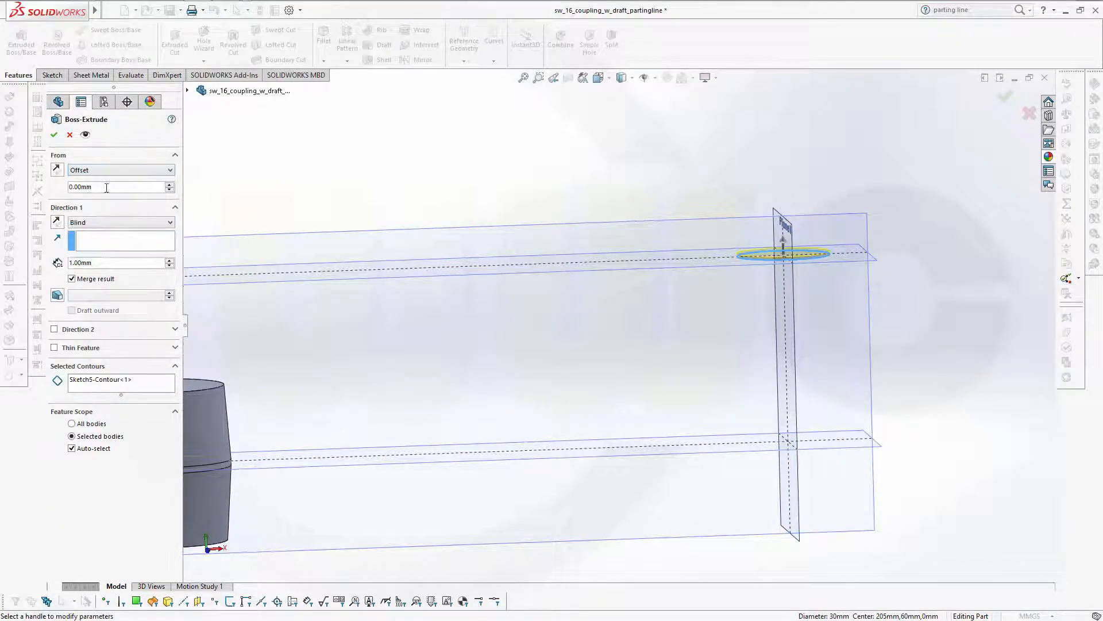
double_click(103, 186)
type("1")
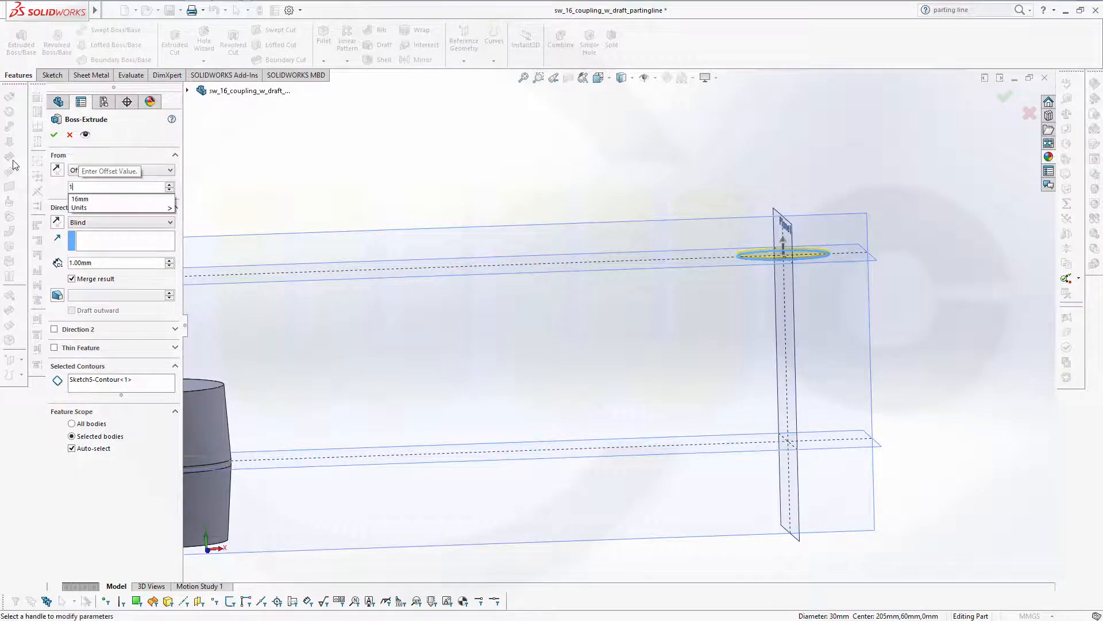
key("Return")
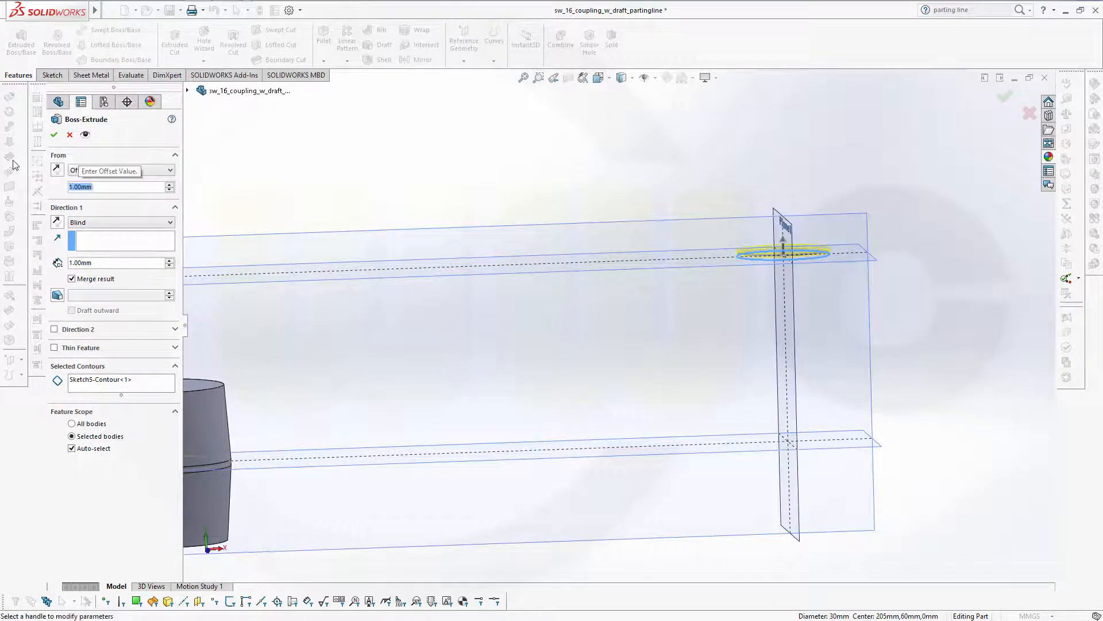
- Finish the offset extrusion of the 30 mm circle as Blind, 14 mm deep, with 4° inward draft and no merging
left_click(171, 220)
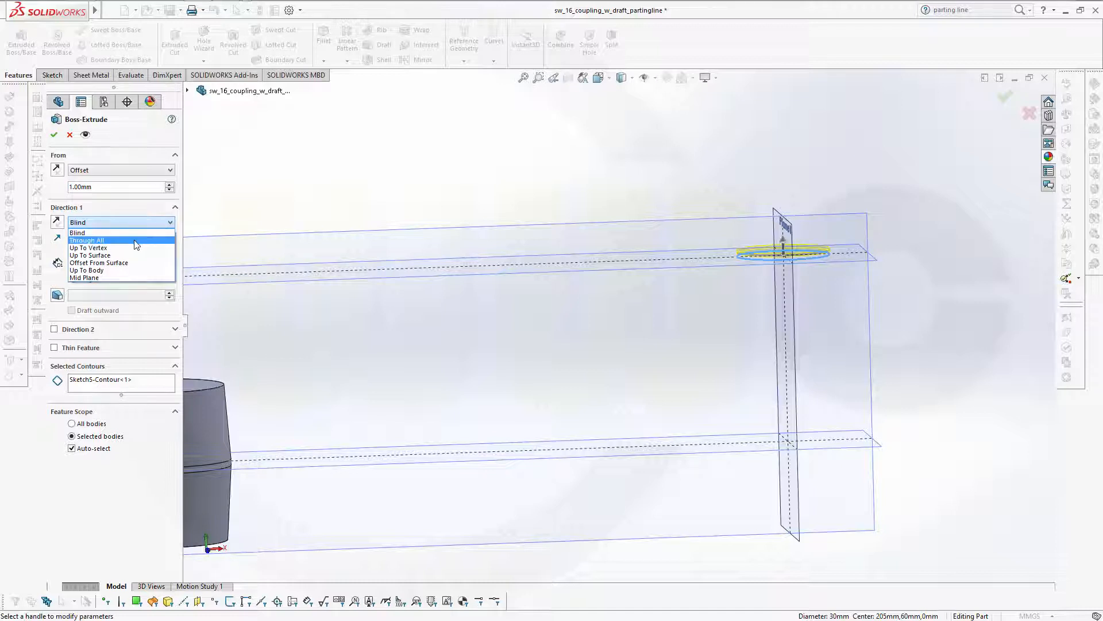
left_click(119, 233)
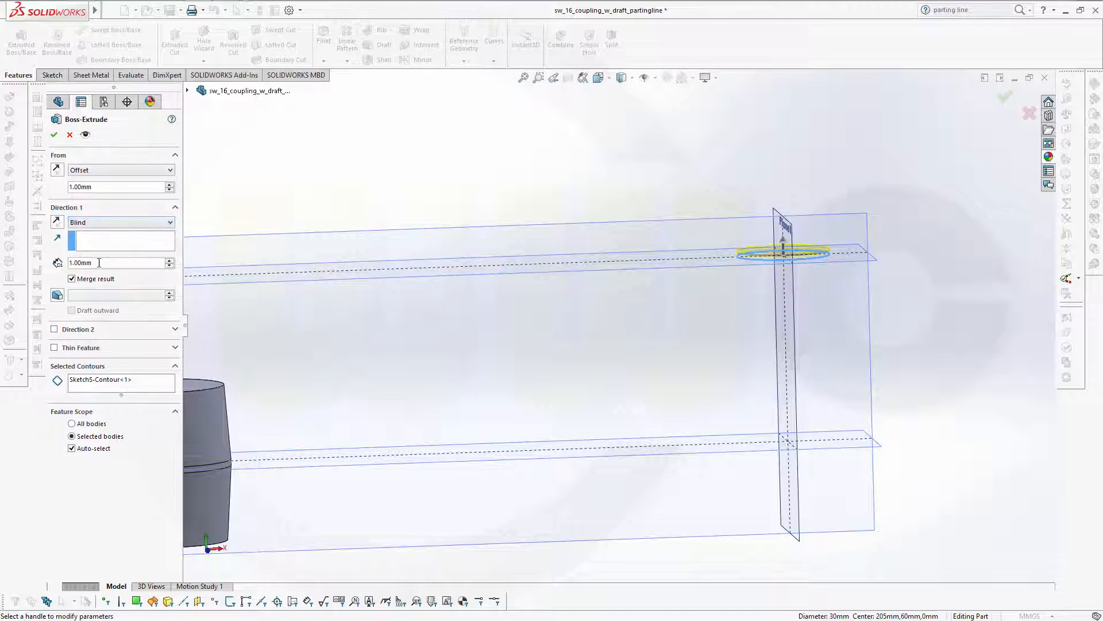
type("14")
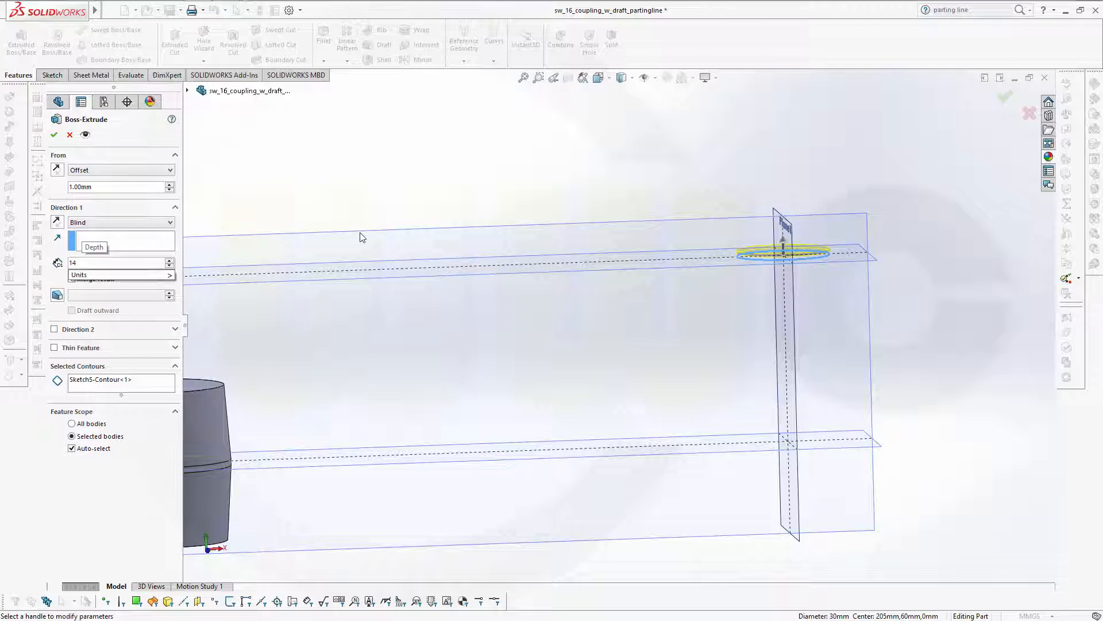
key("Return")
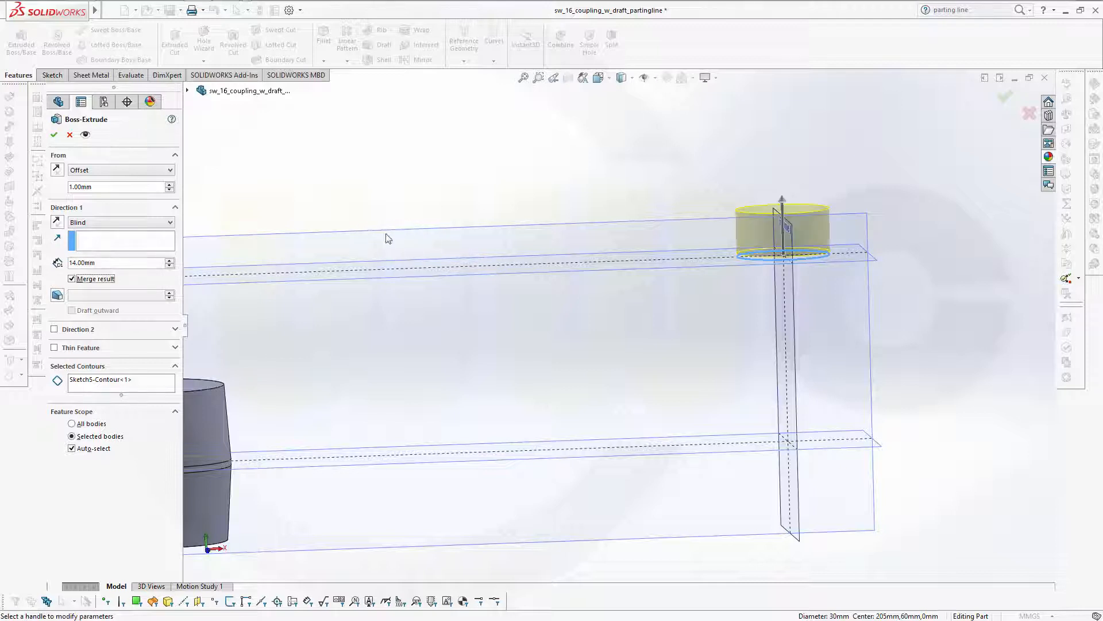
left_click(72, 279)
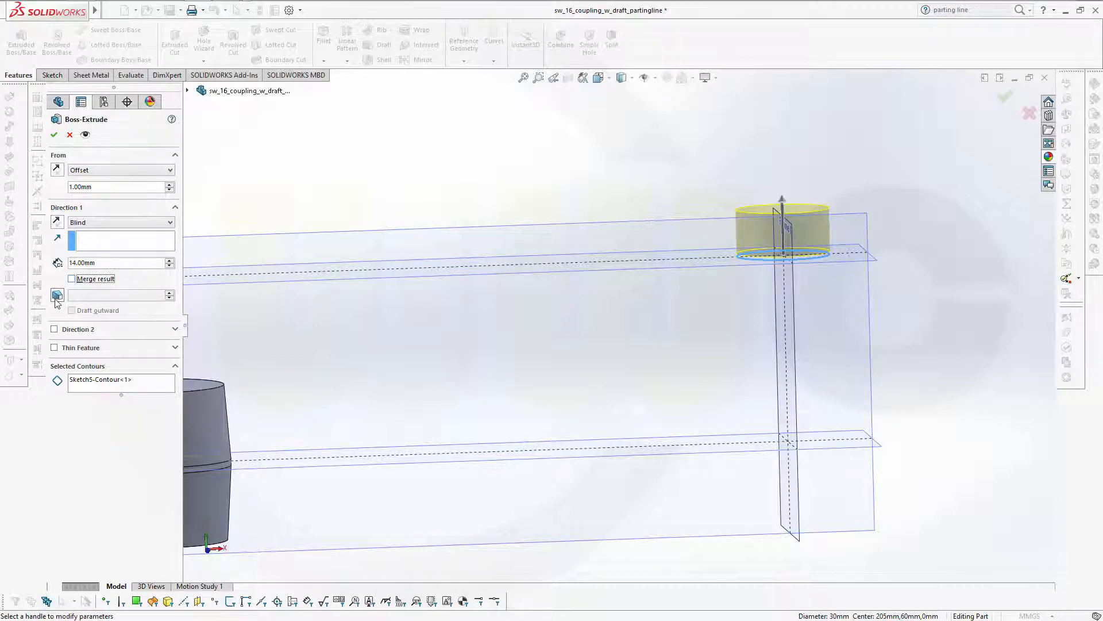
left_click(58, 295)
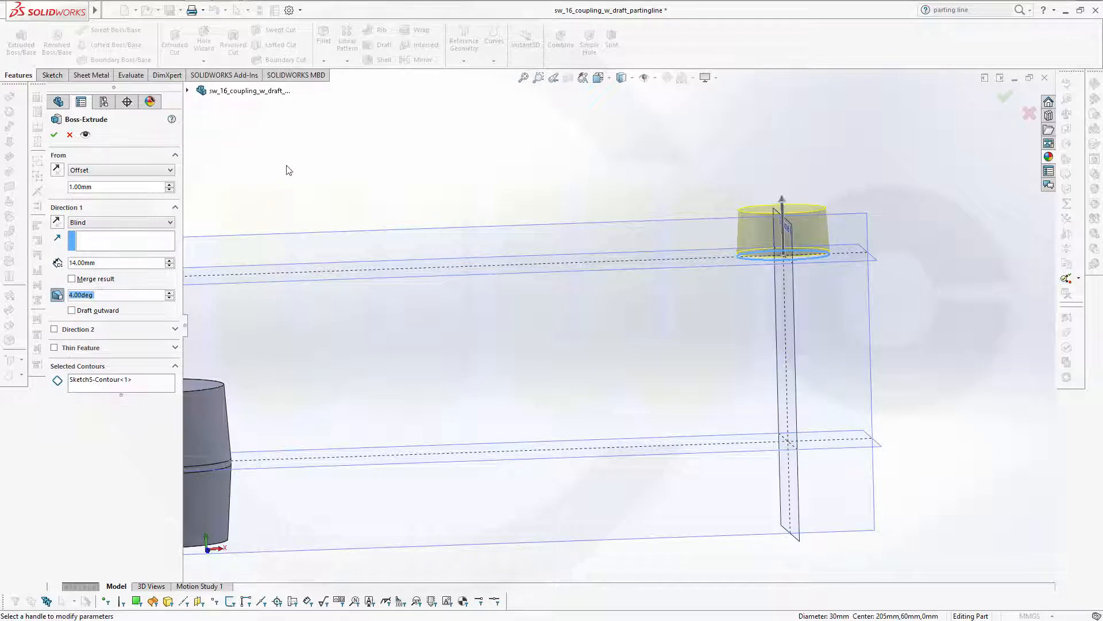
left_click(54, 135)
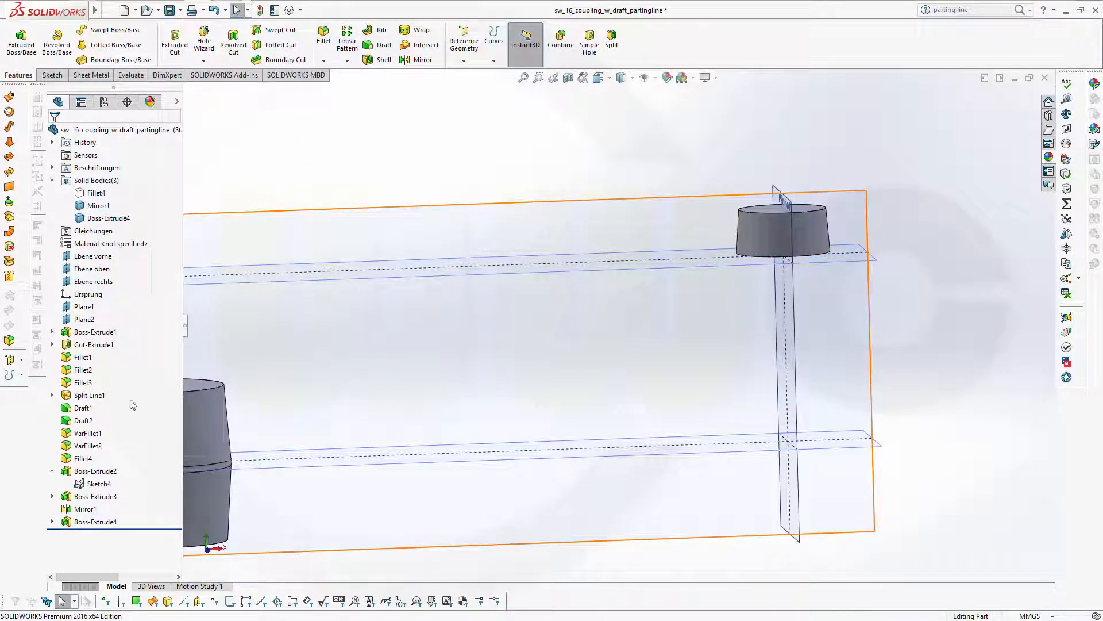
- Extrude Sketch5 by 1 mm from its sketch plane with Blind depth, merging it with the small drafted boss
left_click(52, 522)
left_click(95, 535)
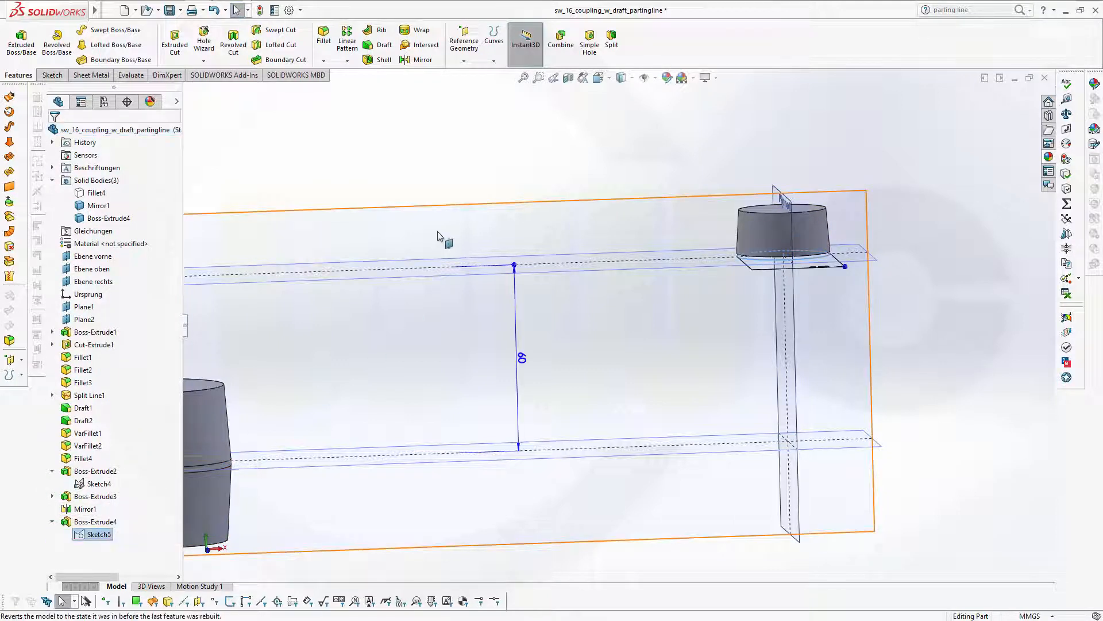
left_click(20, 43)
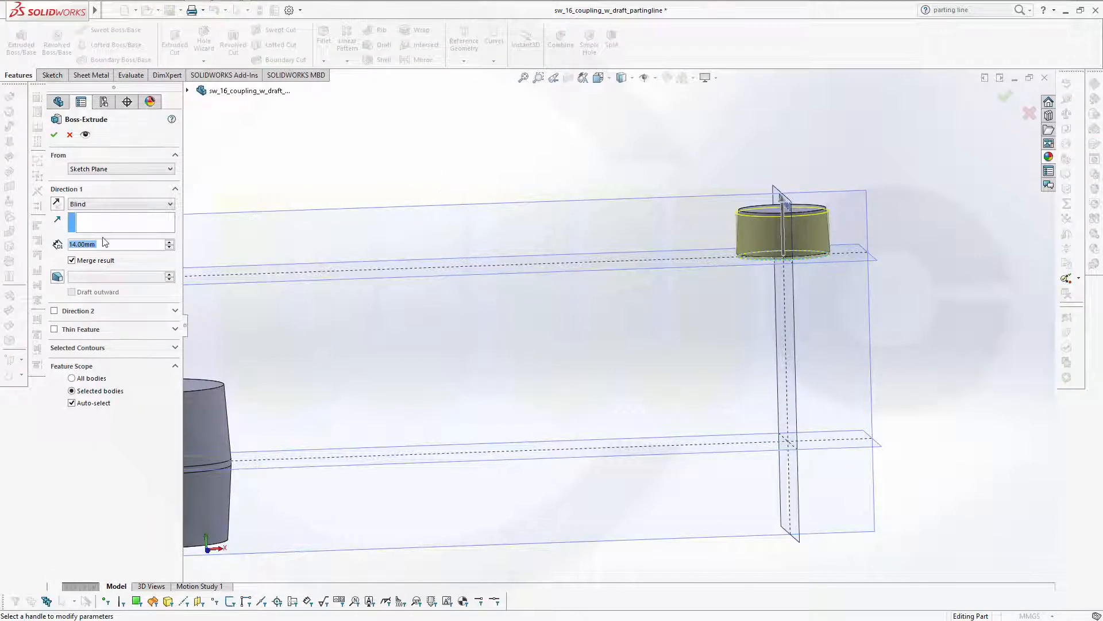
type("1")
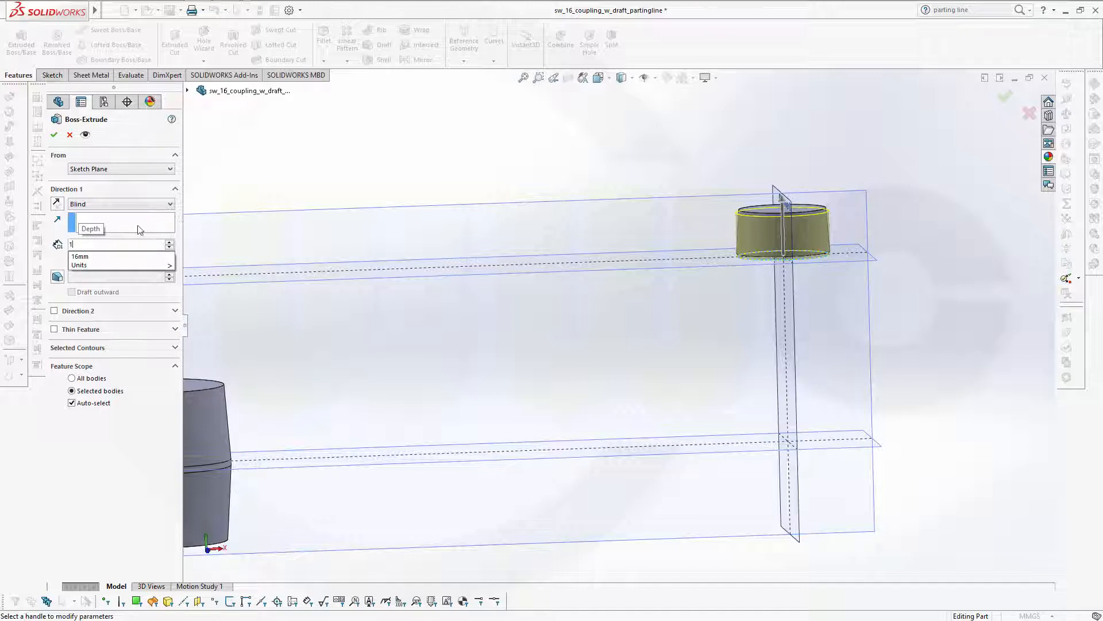
key("Return")
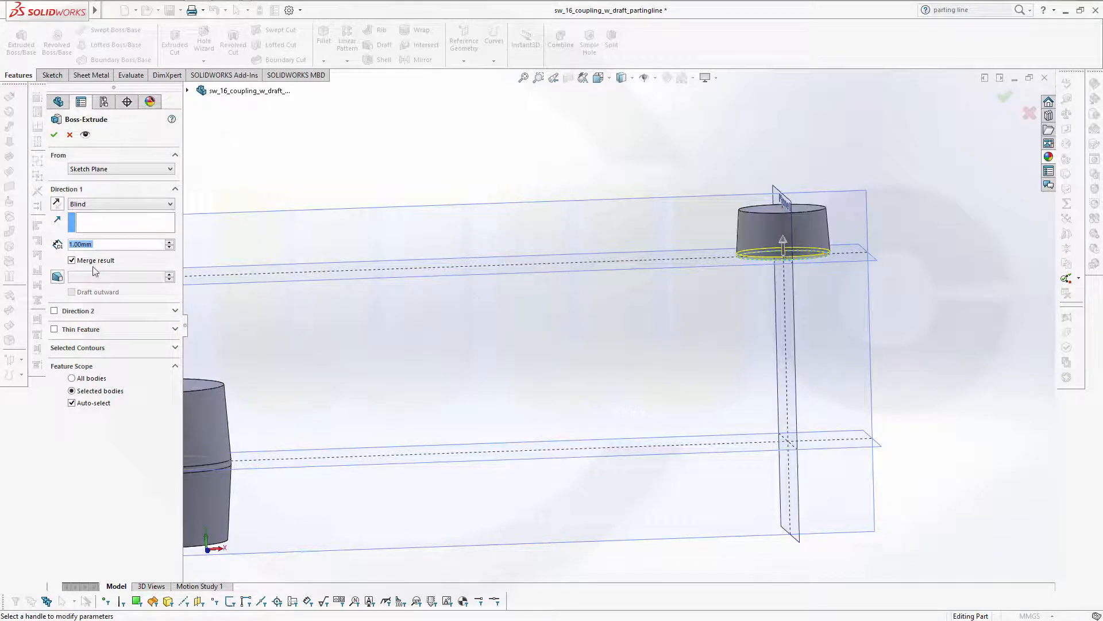
left_click(109, 403)
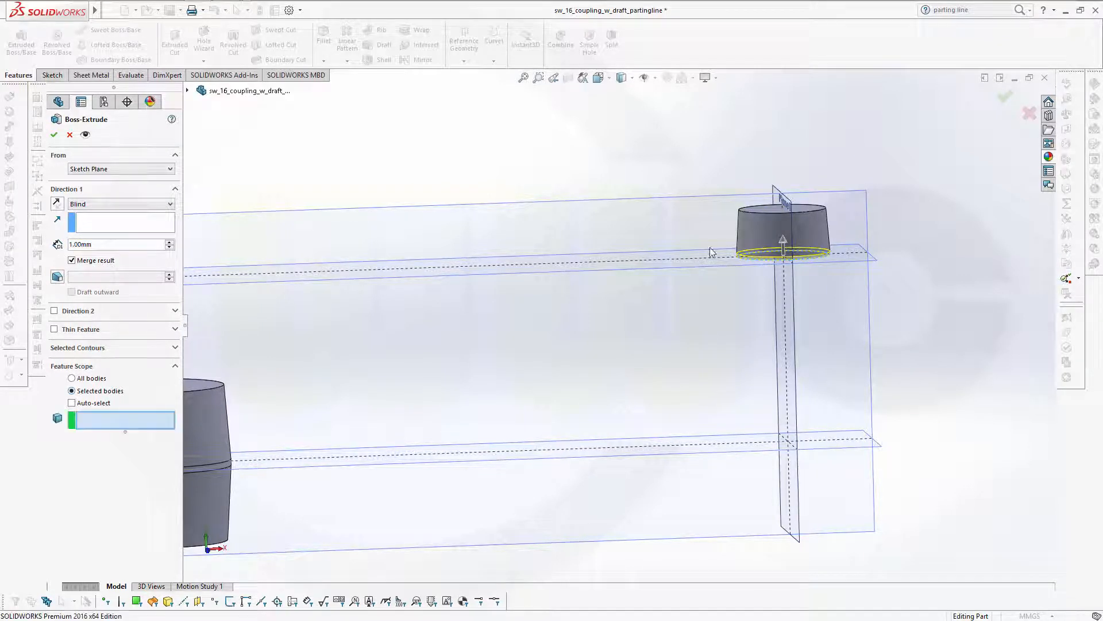
left_click(84, 403)
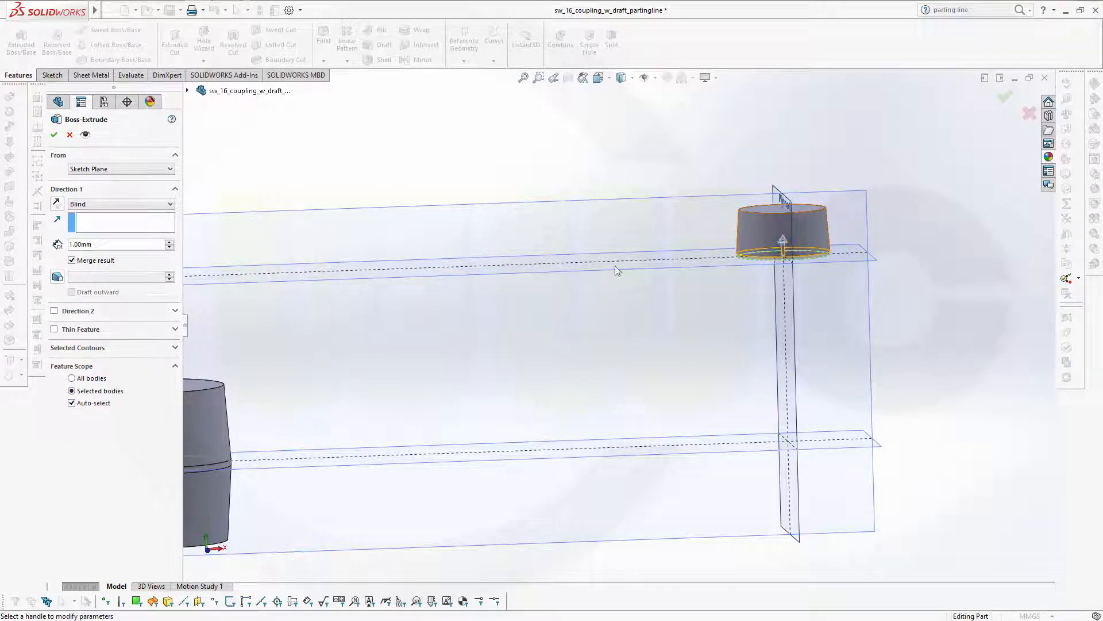
left_click(213, 432)
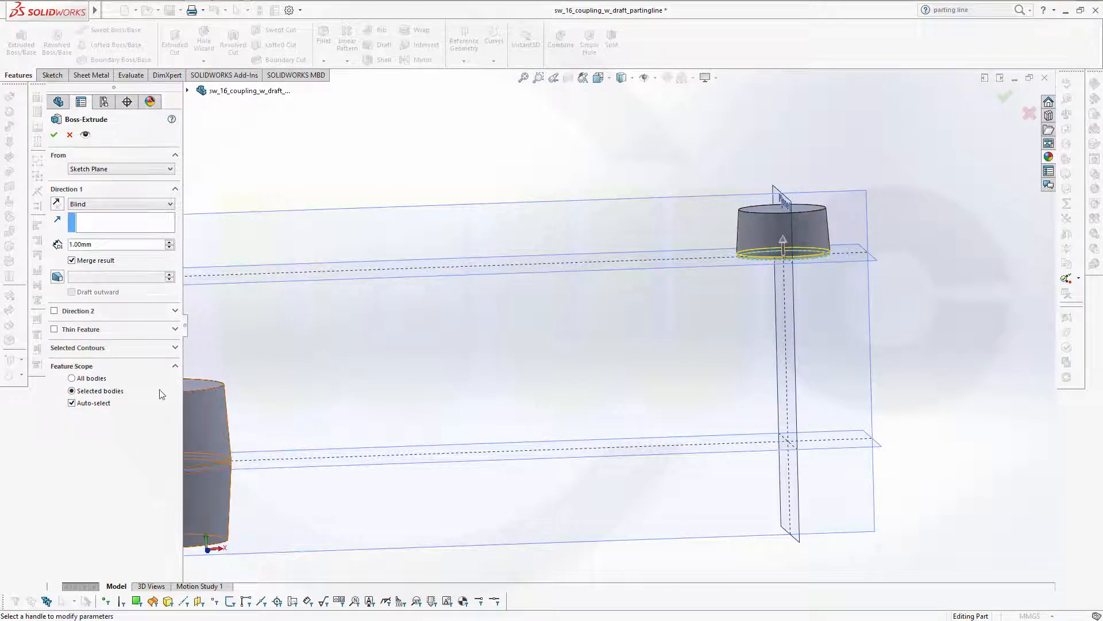
left_click(54, 135)
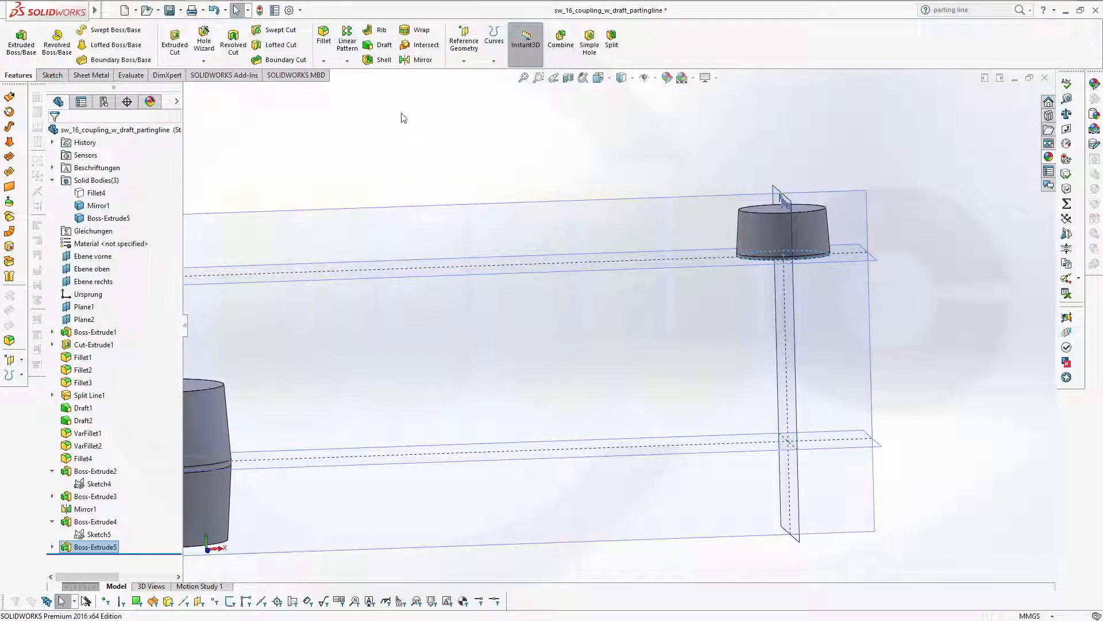
- Mirror the small drafted cylinder body about Plane2 with Merge solids enabled
left_click(421, 59)
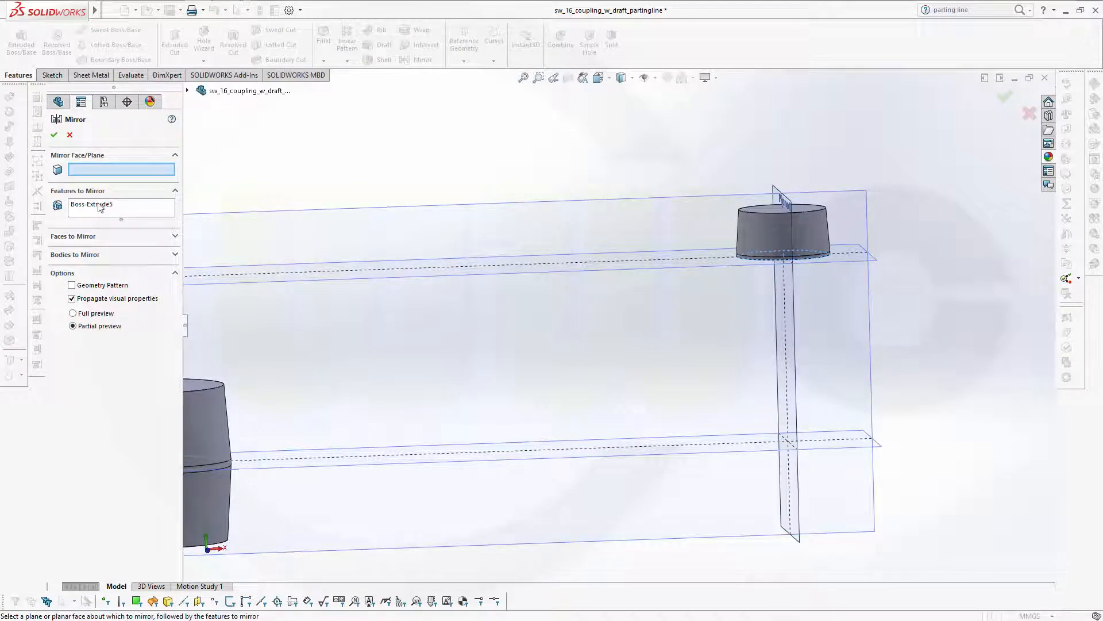
left_click(86, 256)
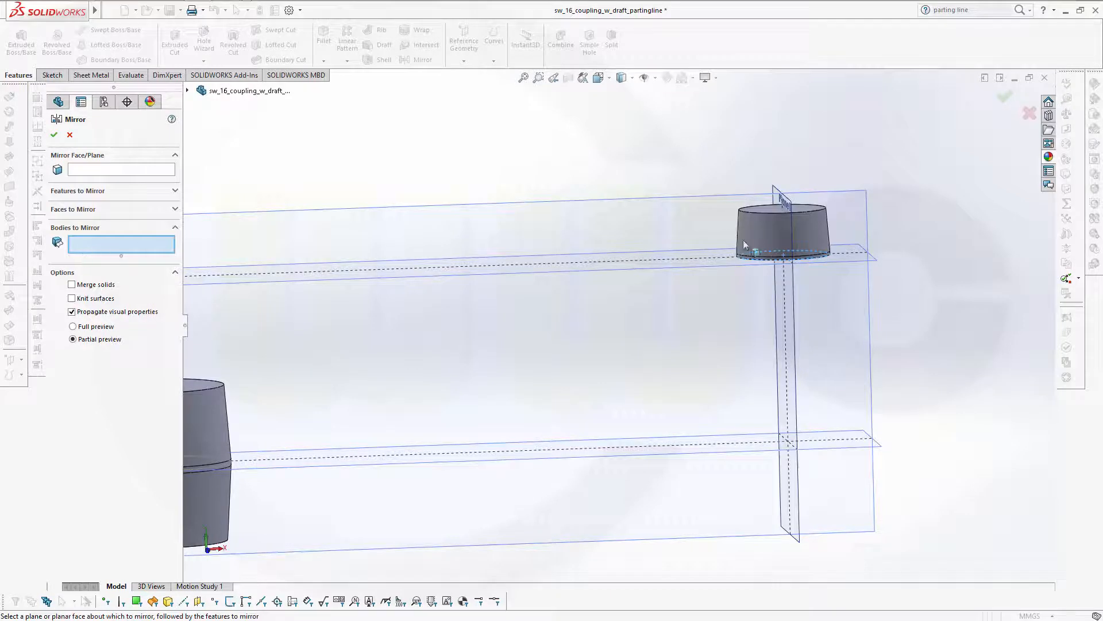
left_click(770, 238)
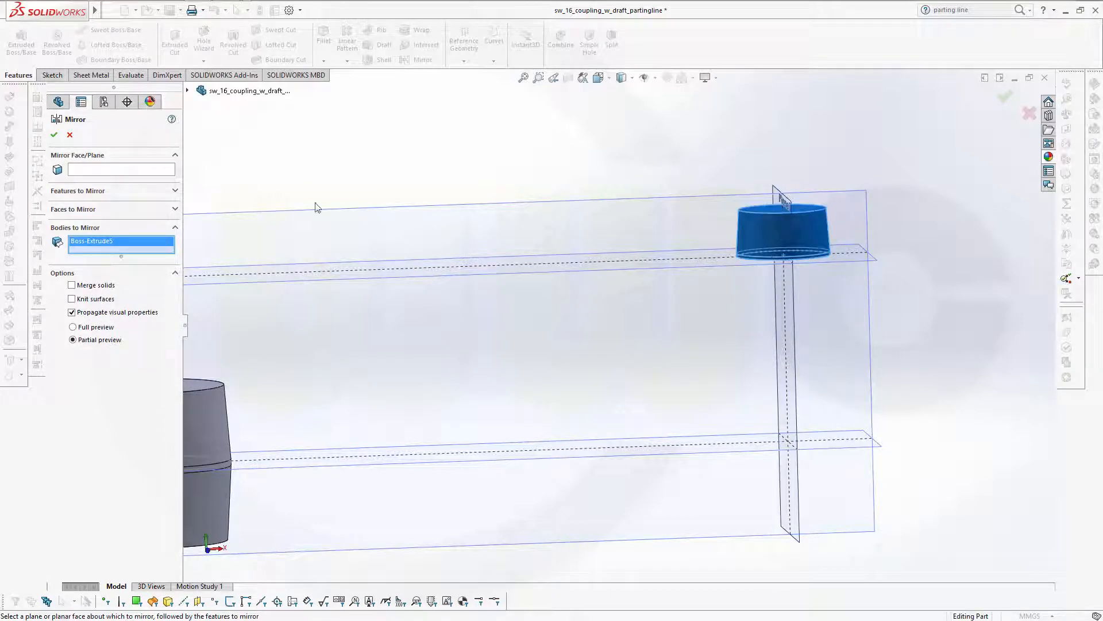
left_click(103, 169)
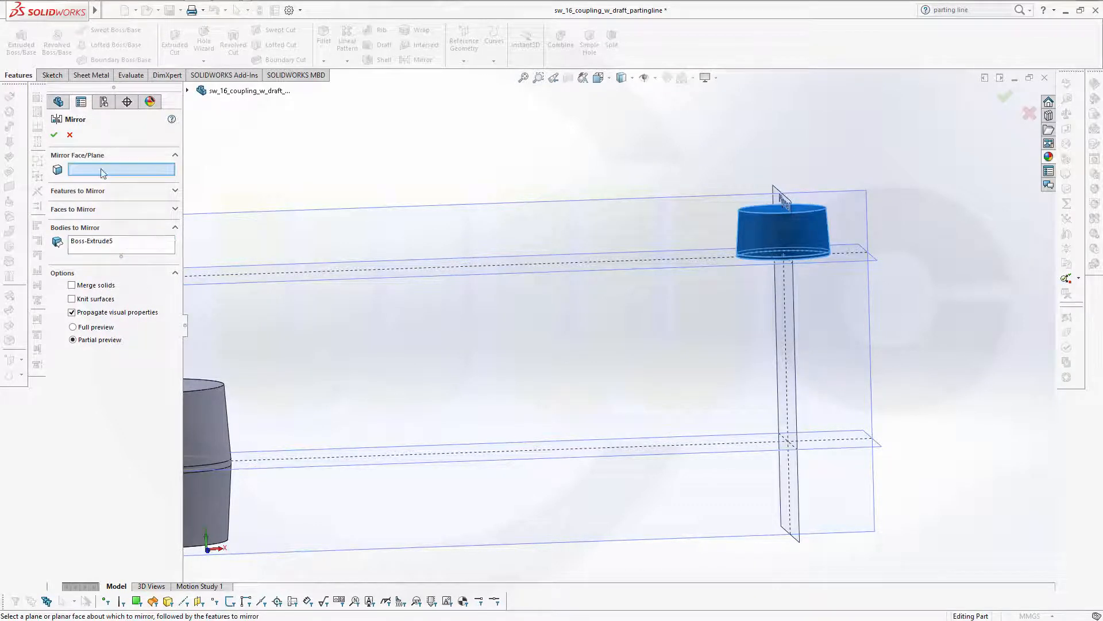
left_click(577, 271)
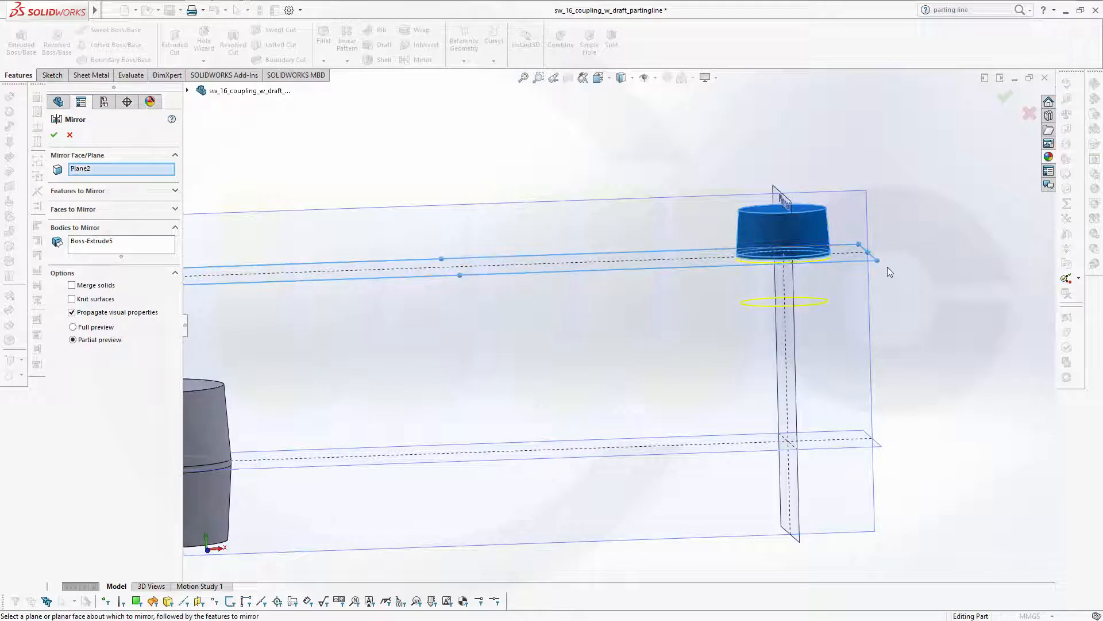
left_click(72, 285)
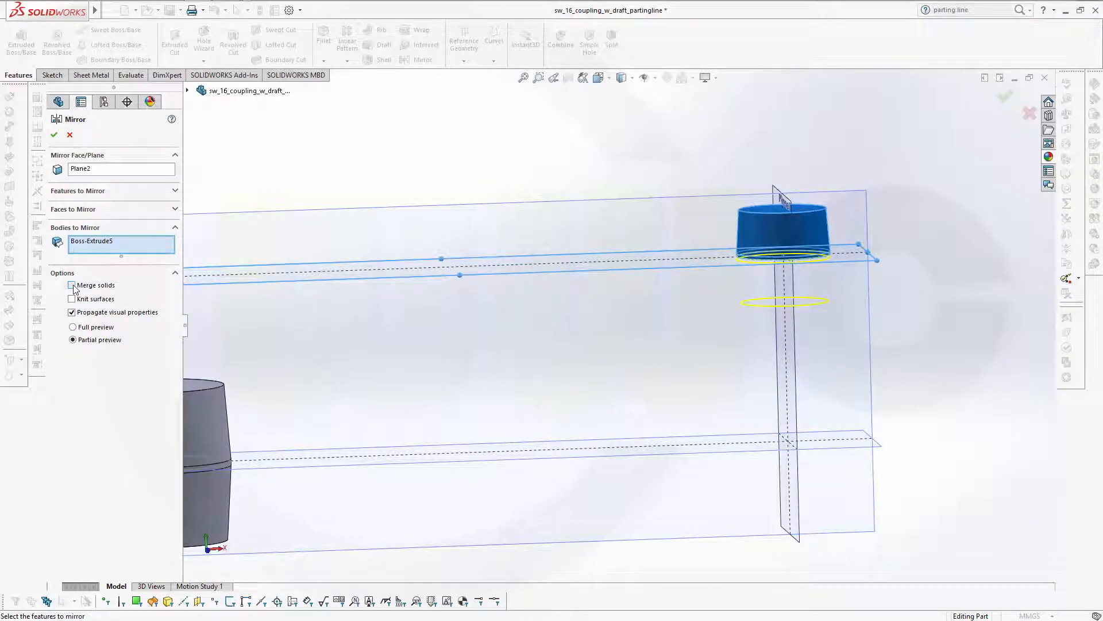
left_click(54, 136)
scroll(347, 296, "up", 4)
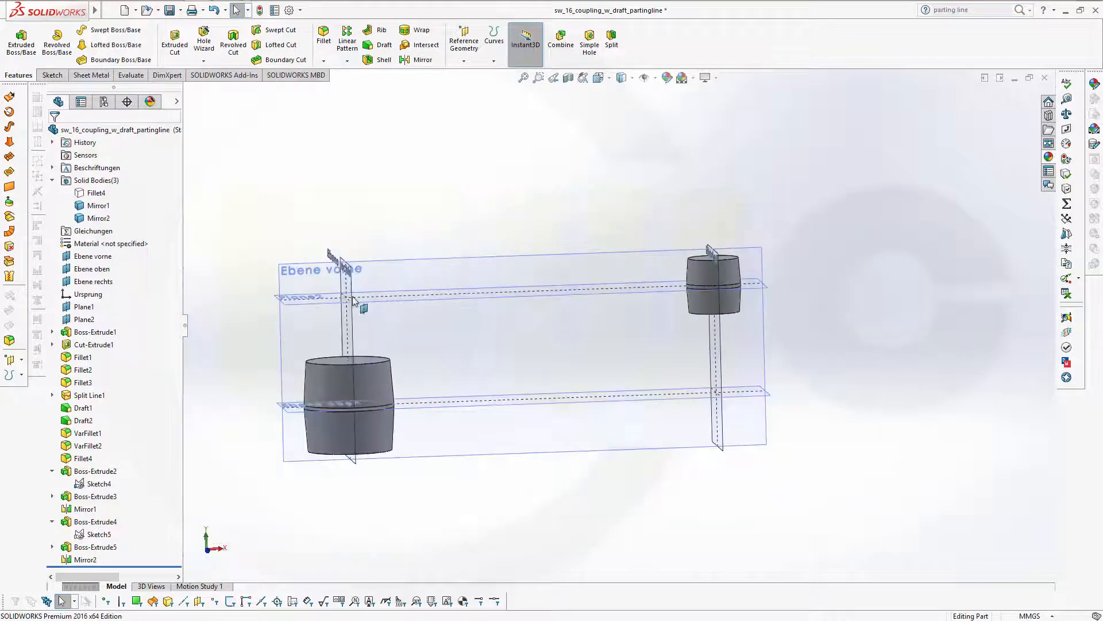
scroll(336, 298, "down", 2)
middle_click_drag(547, 339, 571, 355)
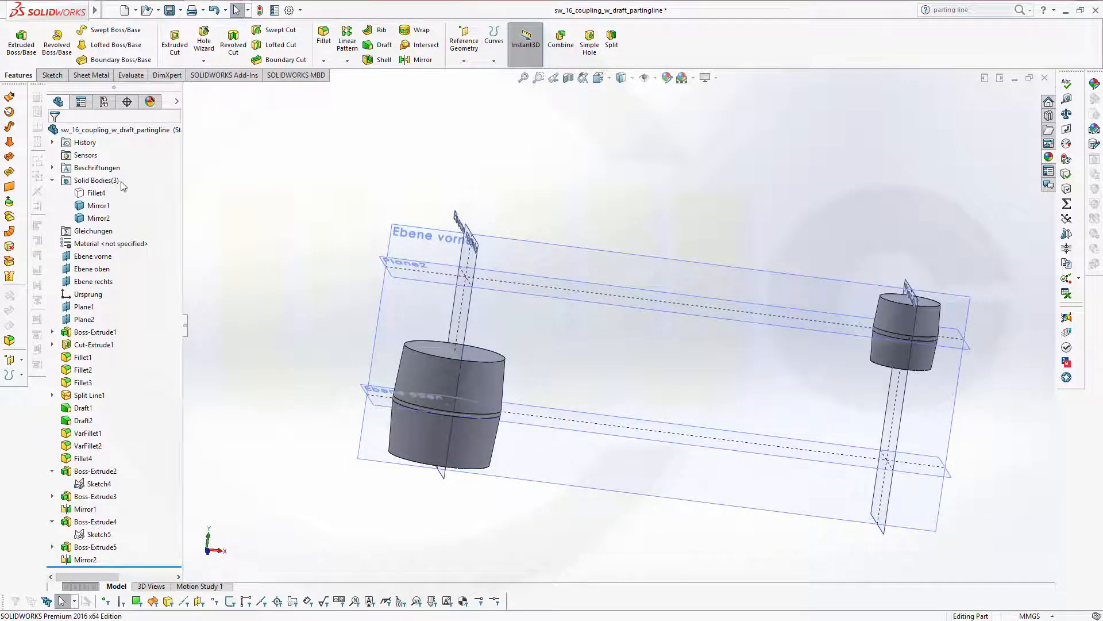
left_click(95, 193)
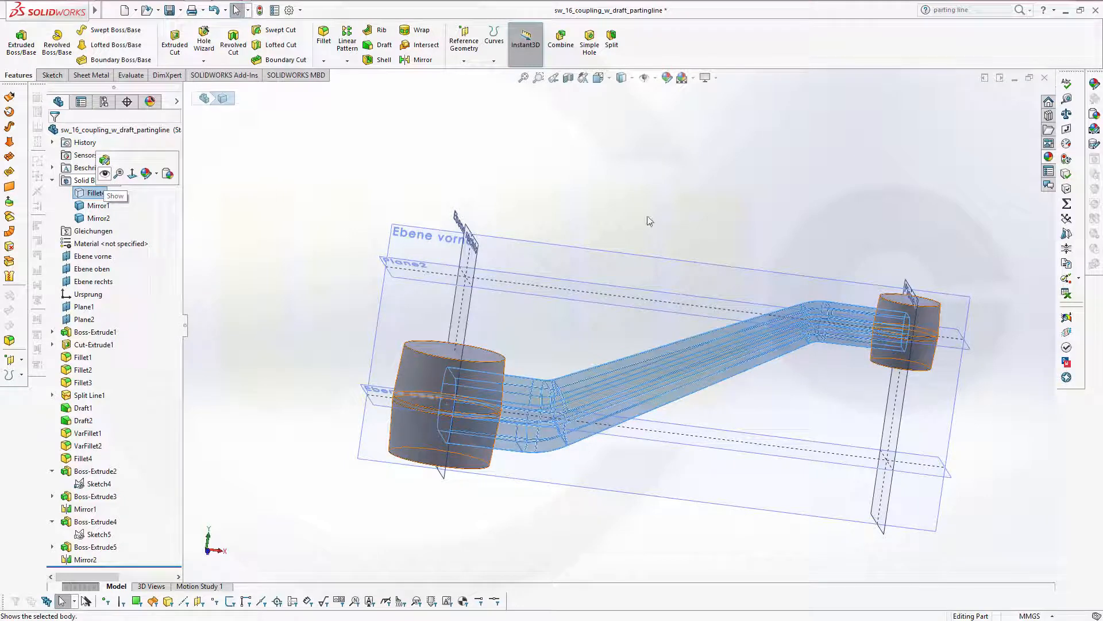
left_click(584, 520)
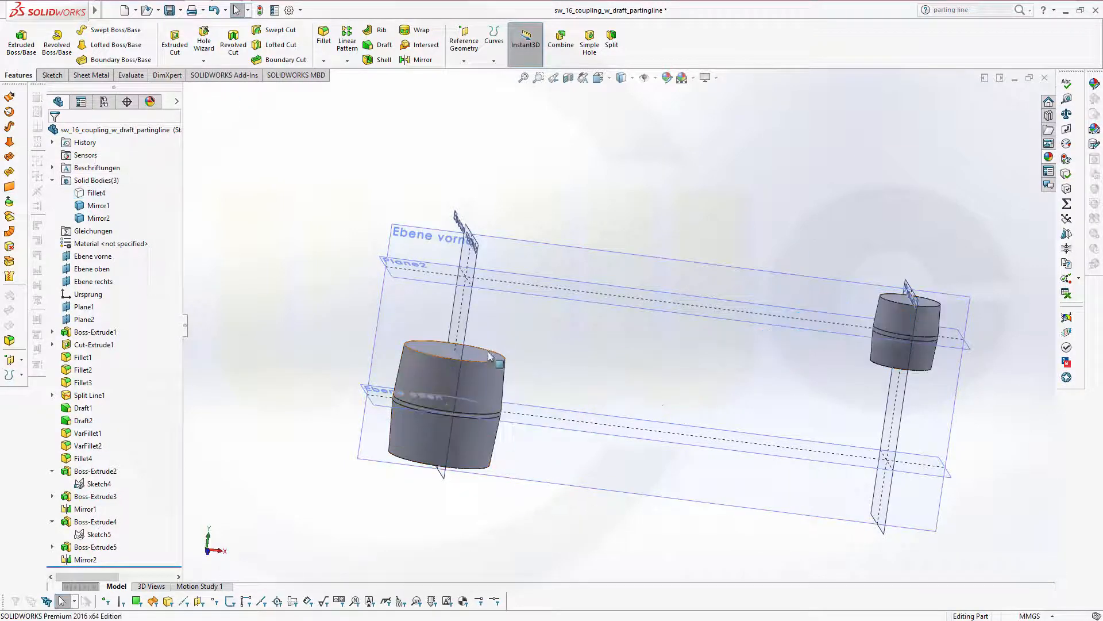
- Hide the reference planes Ebene vorne, Ebene oben, Ebene rechts, Plane1 and Plane2
left_click(92, 256)
left_click(94, 281, "ctrl")
left_click(91, 269, "ctrl")
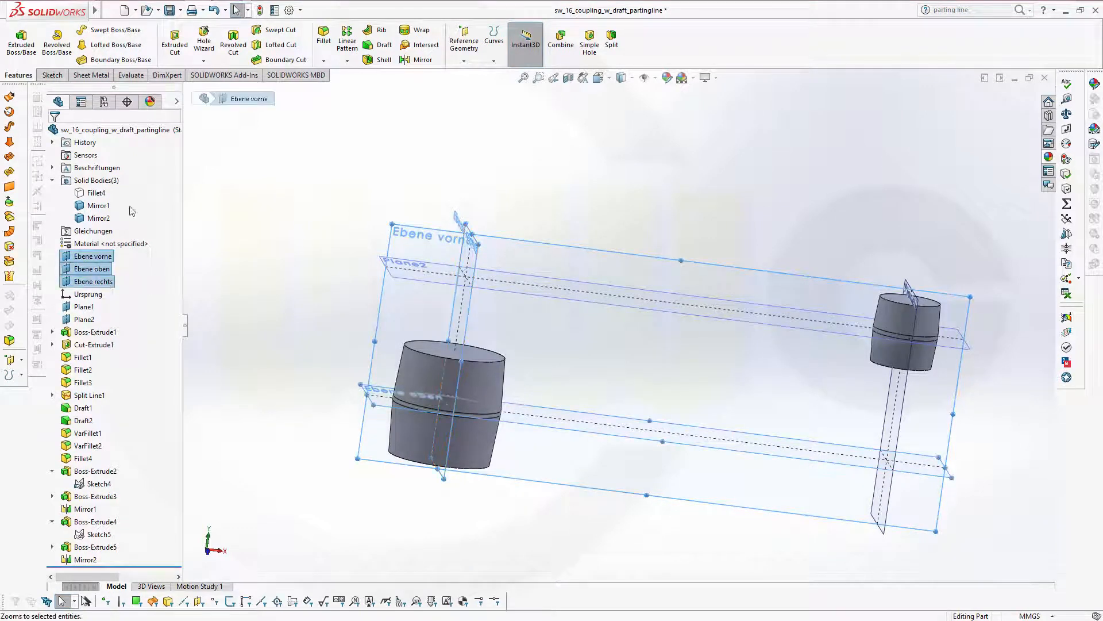
left_click(124, 240)
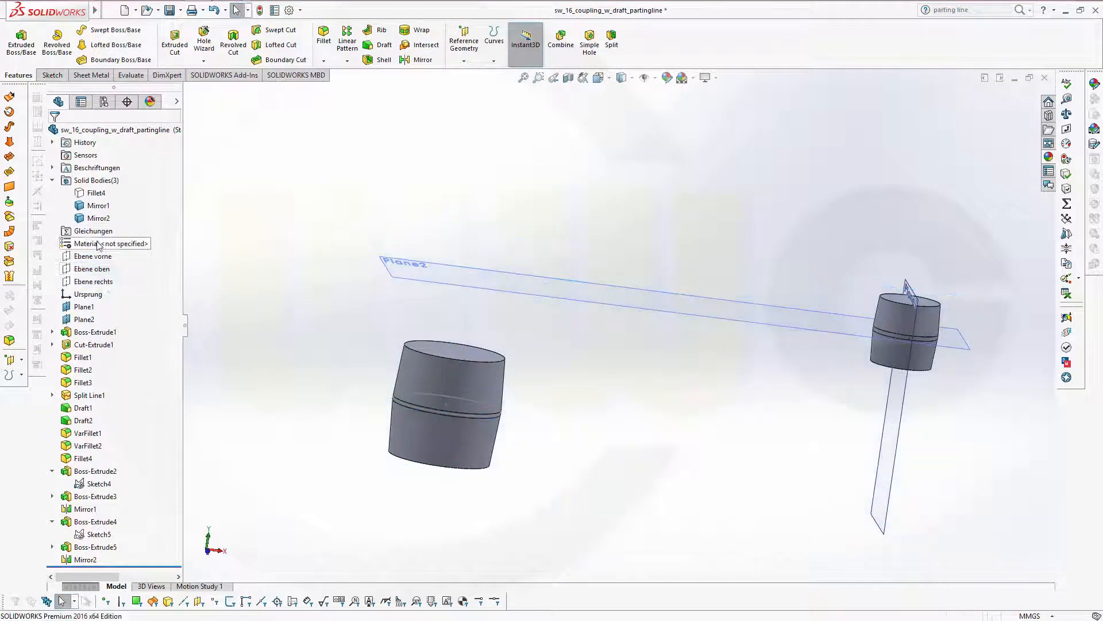
left_click(91, 319)
left_click(90, 306, "ctrl")
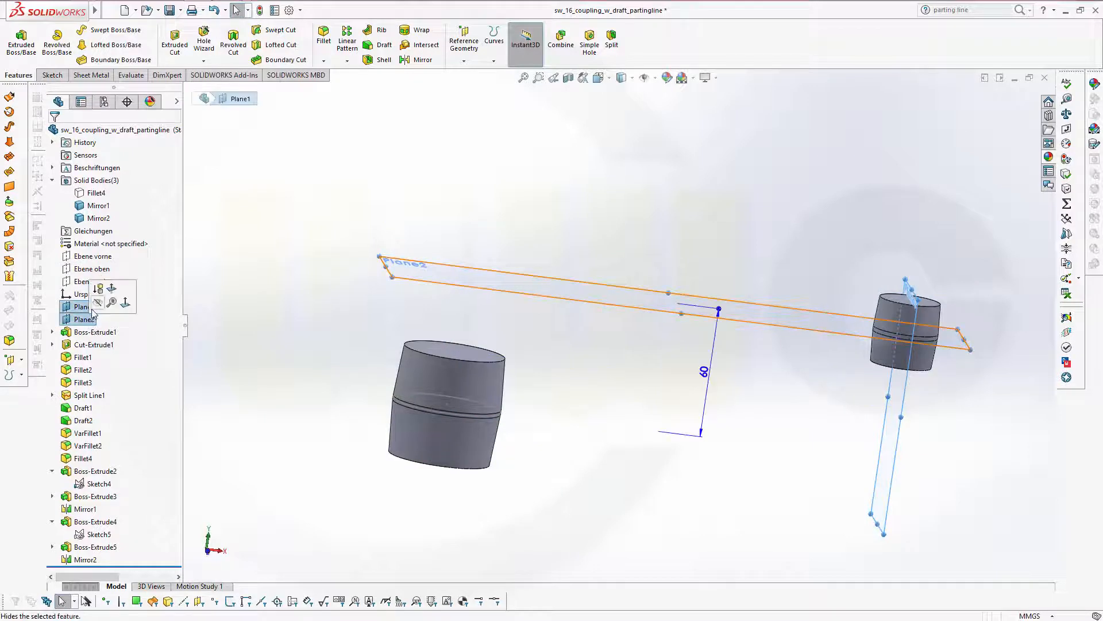
left_click(96, 303)
- Hide Sketch4, the 50 mm circle inside the large cylinder
middle_click_drag(646, 336, 482, 428)
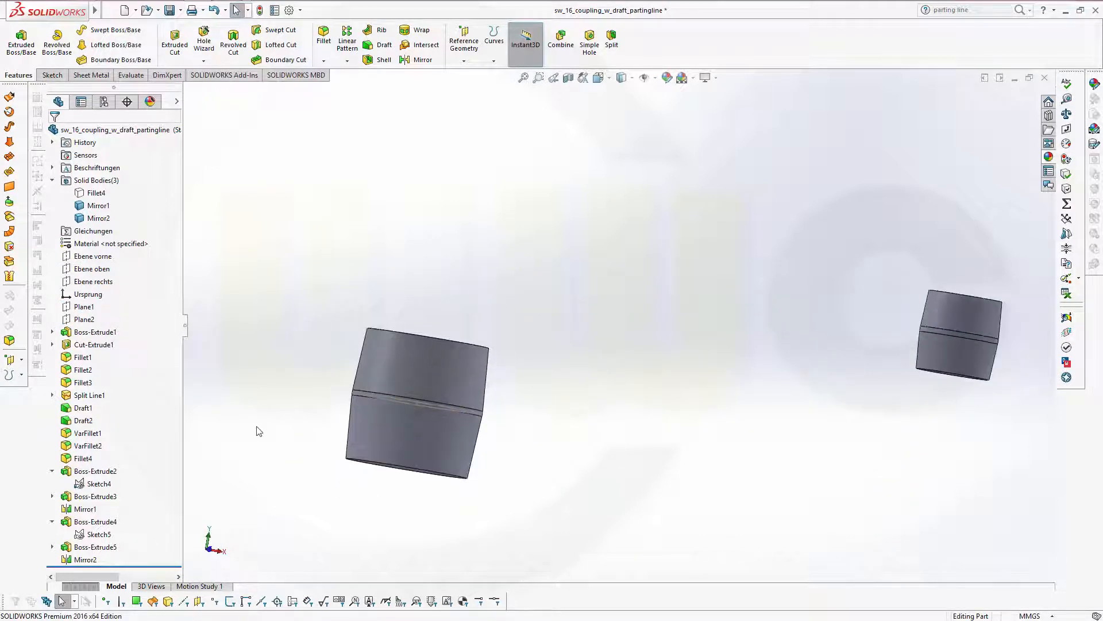
middle_click_drag(397, 296, 392, 310)
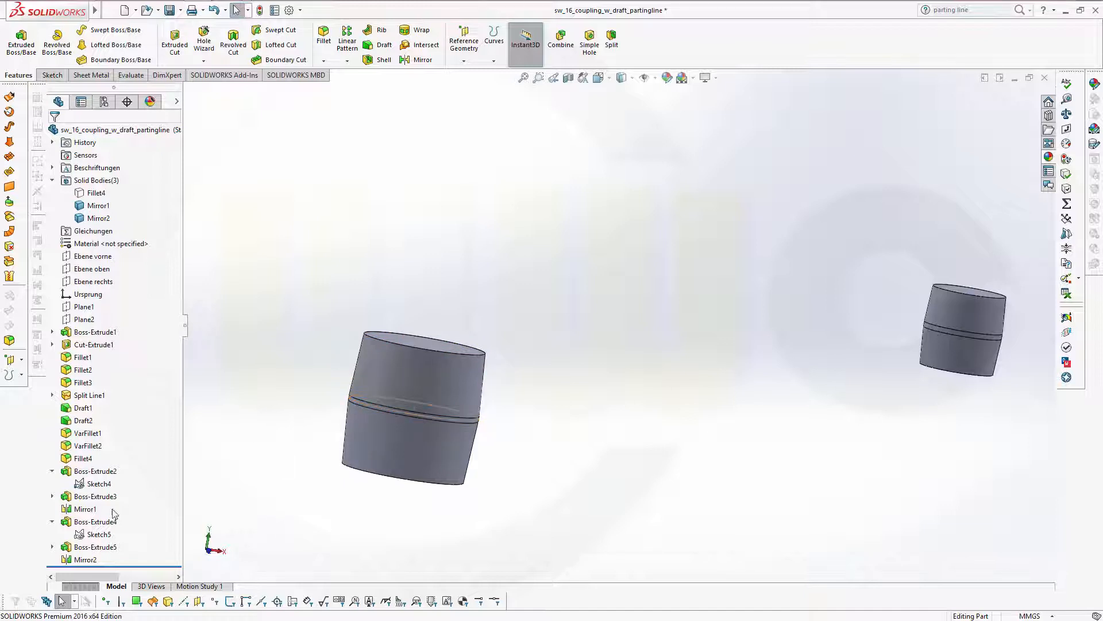
scroll(101, 550, "down", 1)
scroll(46, 560, "up", 1)
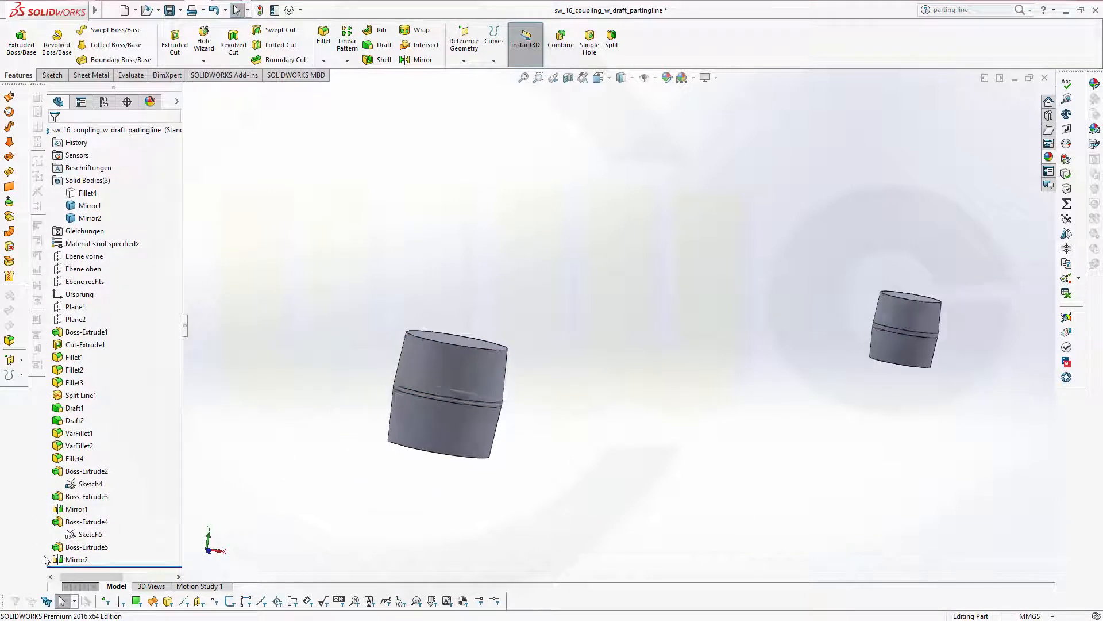
scroll(45, 556, "up", 1)
scroll(77, 545, "up", 1)
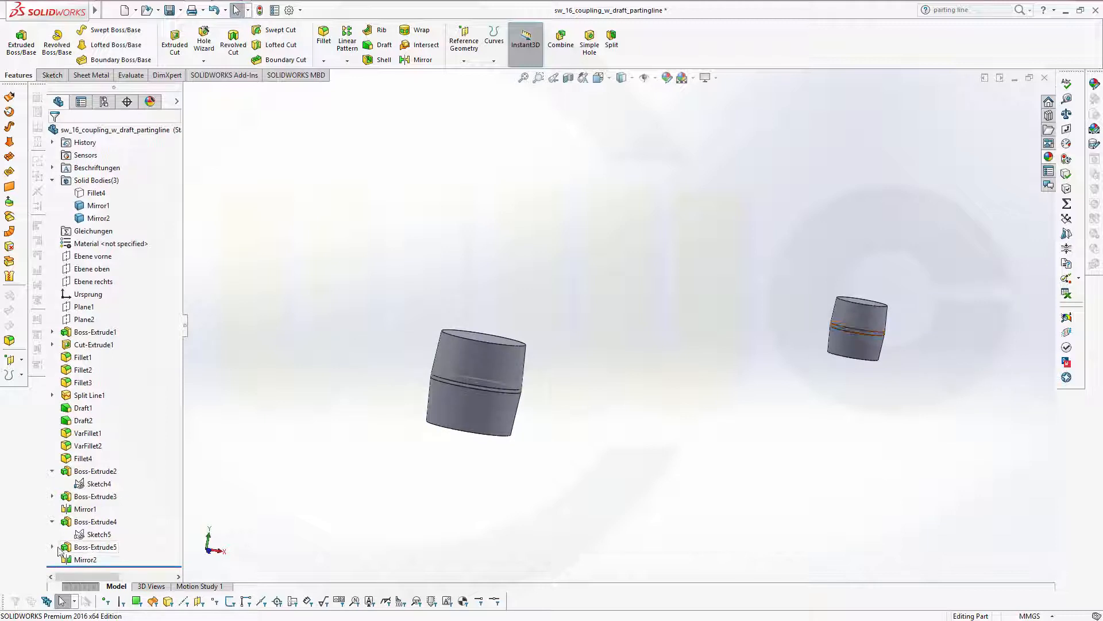
left_click(53, 547)
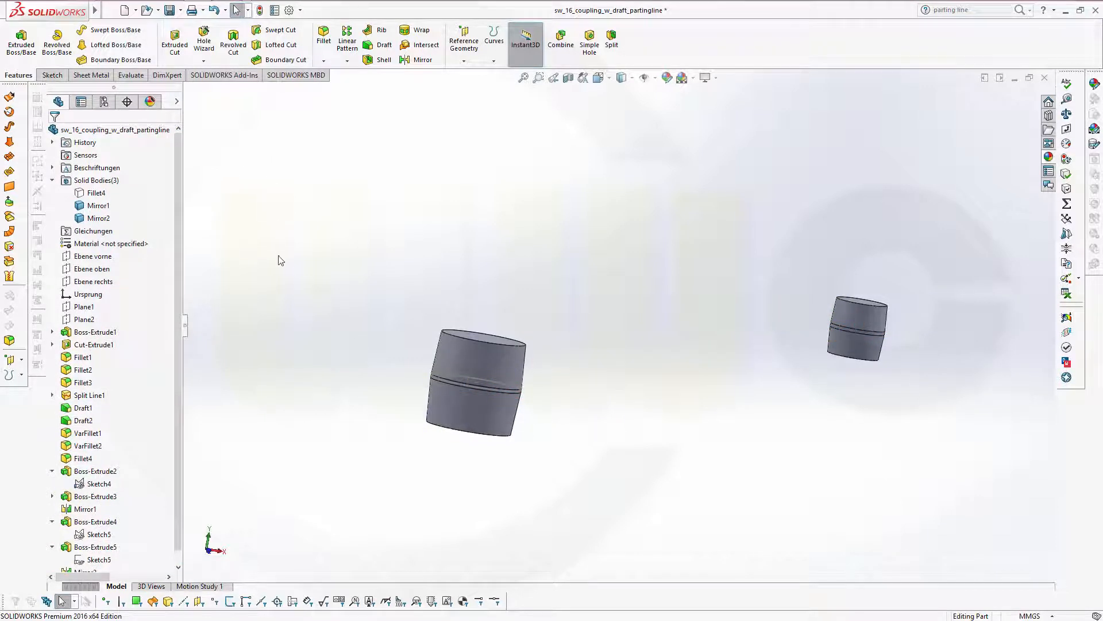
left_click(475, 382)
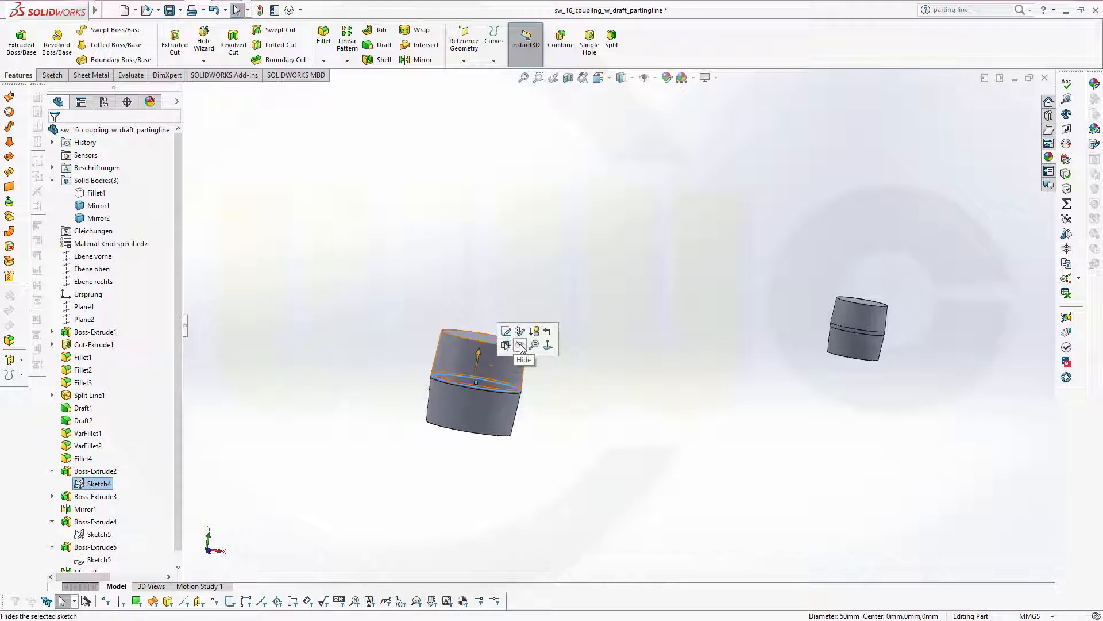
middle_click_drag(777, 391, 330, 362)
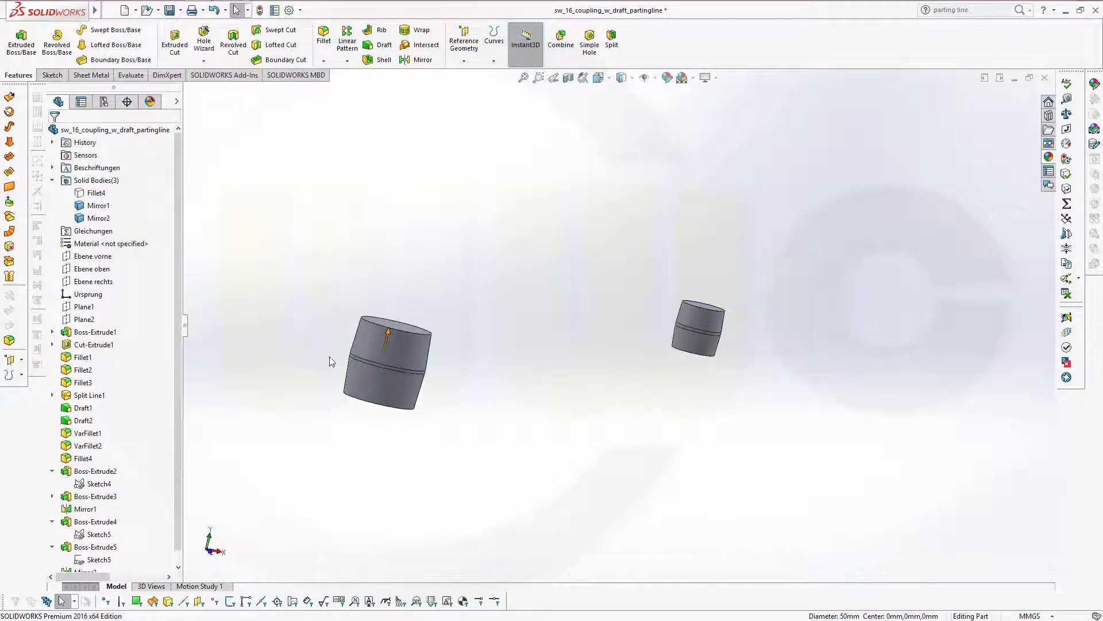
- Fillet the two parting-band edges of the large drafted cylinder with a 0.5 mm radius
left_click(323, 35)
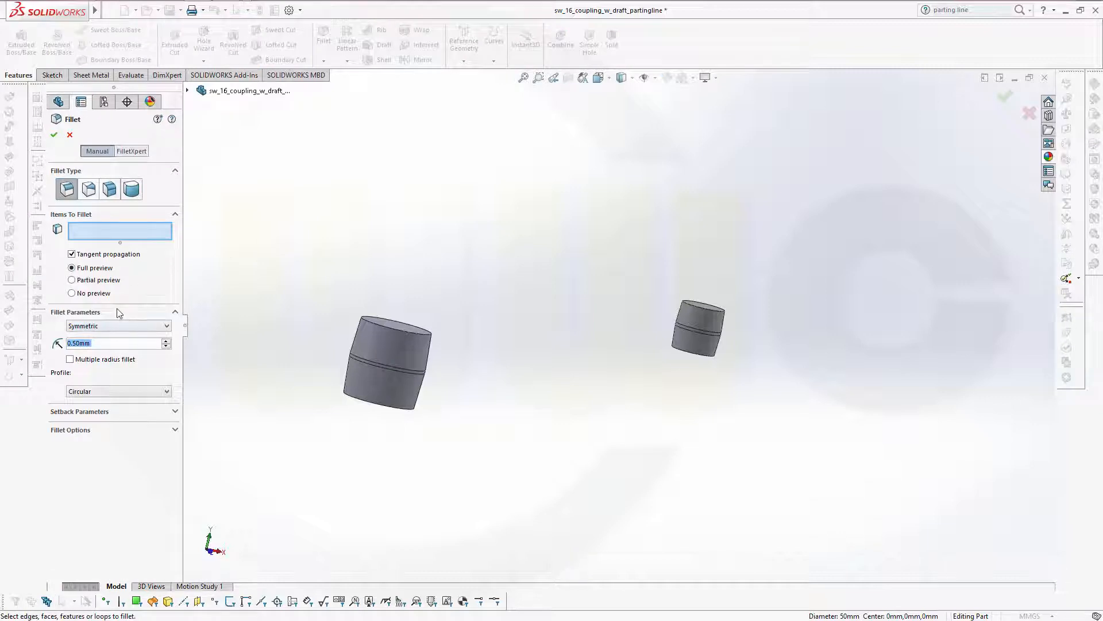
scroll(304, 381, "down", 2)
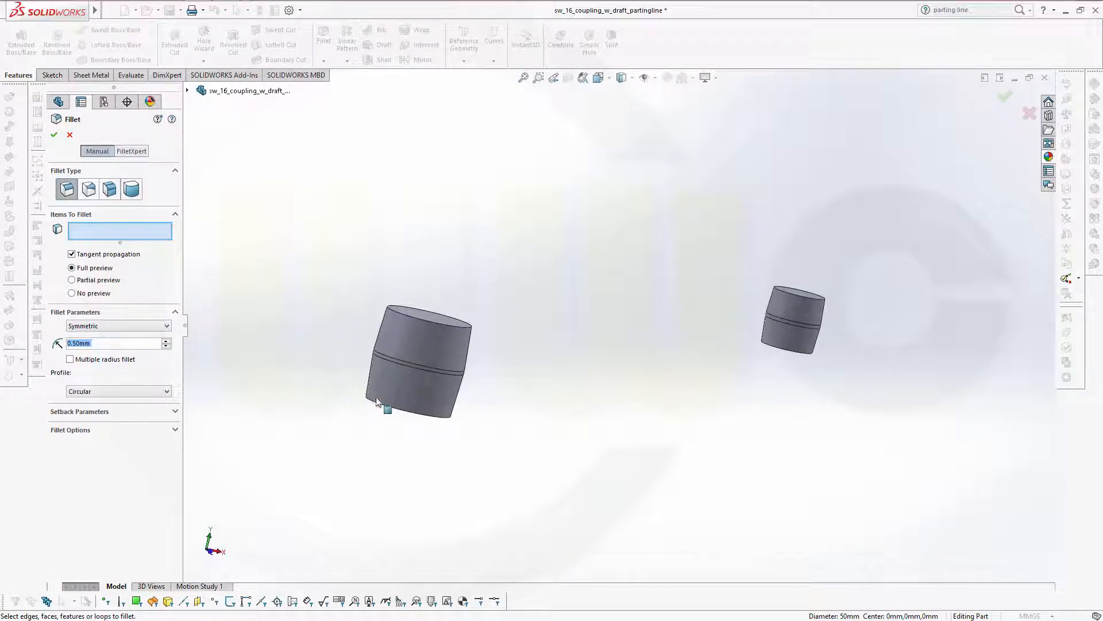
scroll(420, 371, "down", 6)
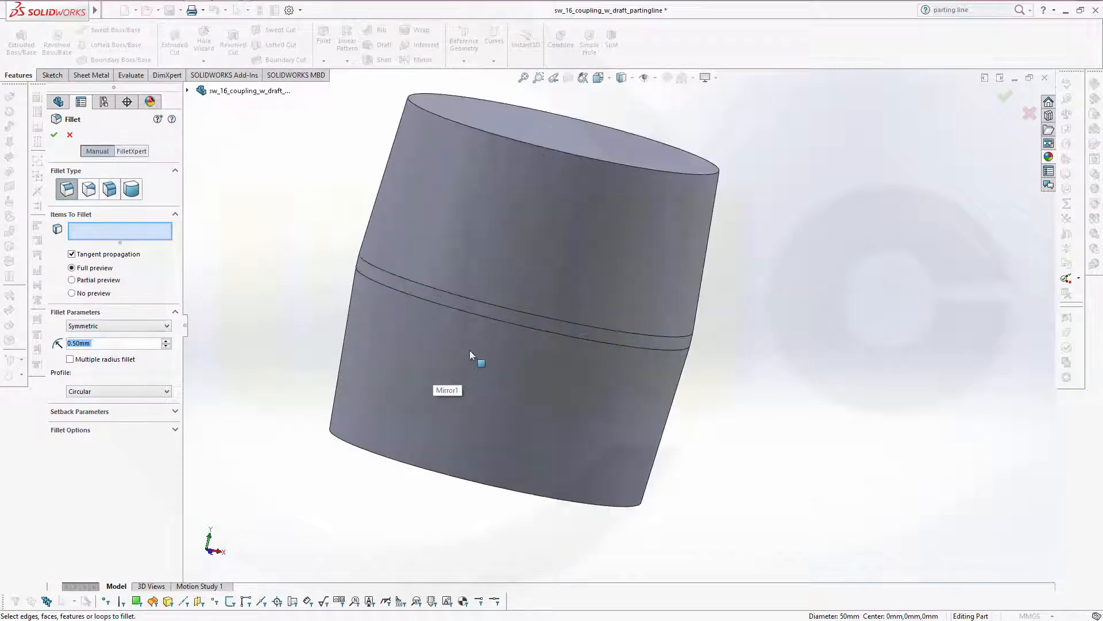
left_click(500, 305)
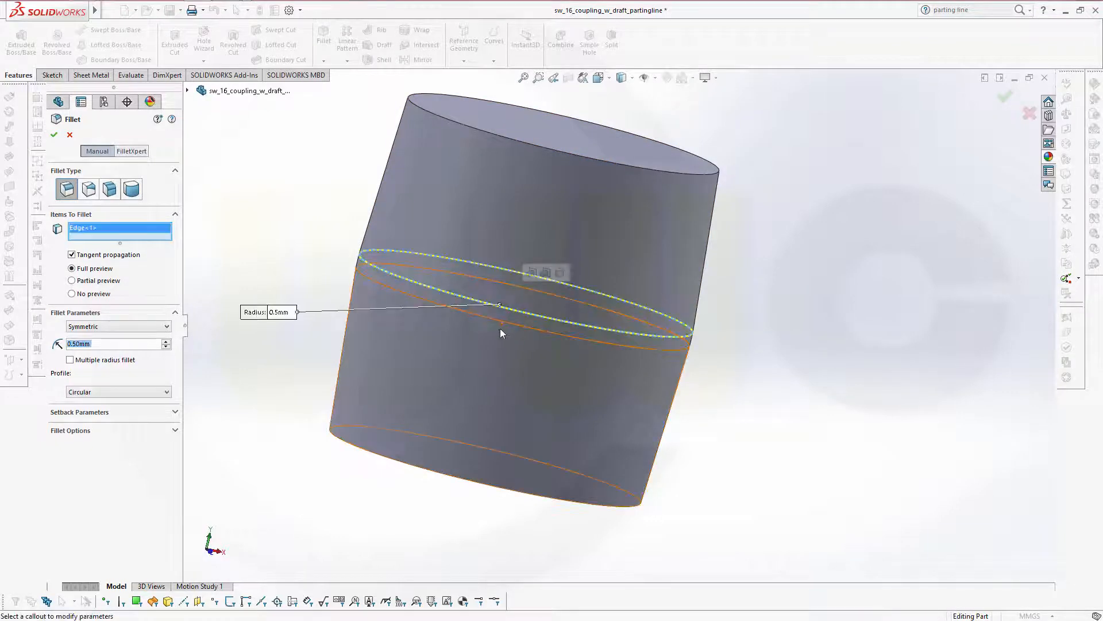
left_click(500, 322)
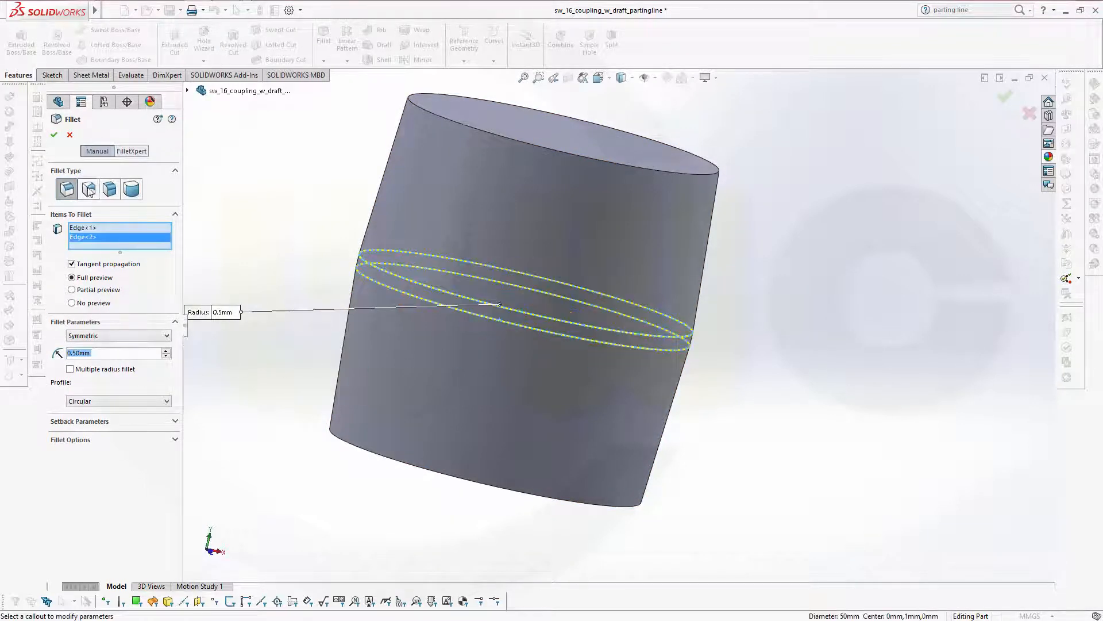
left_click(54, 134)
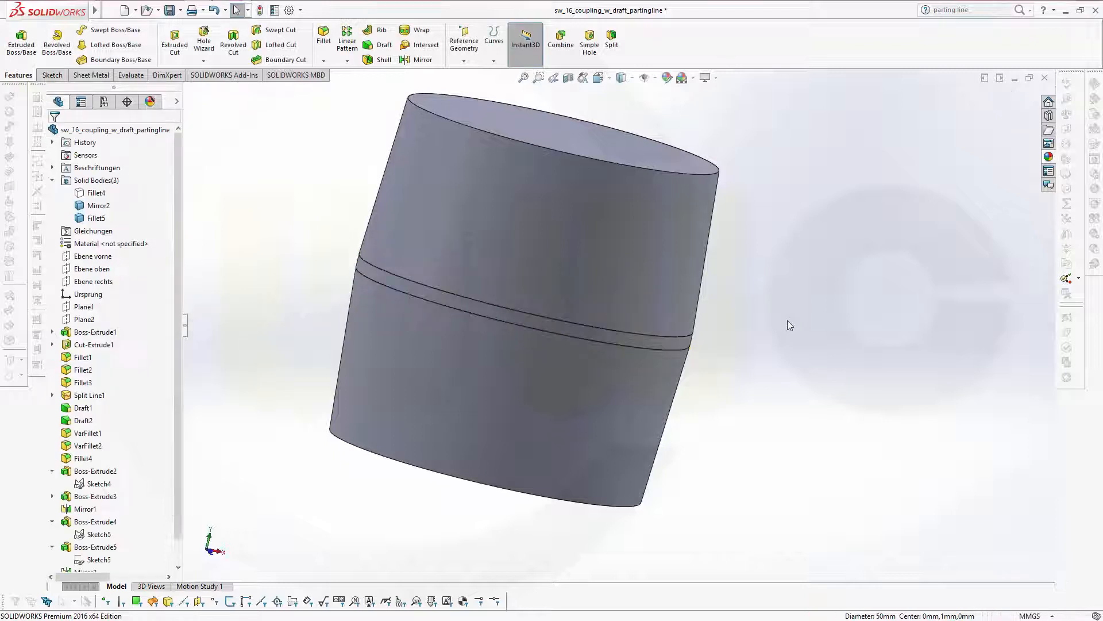
- Apply a 0.5 mm fillet to both parting-band edges of the small drafted cylinder
key("Return")
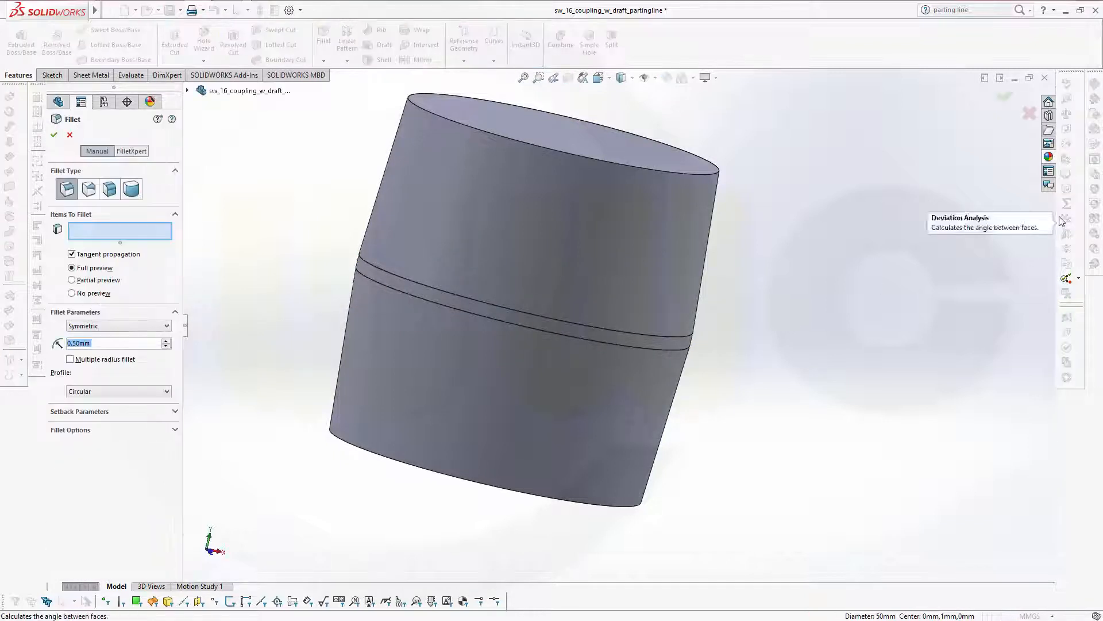
scroll(1006, 247, "up", 8)
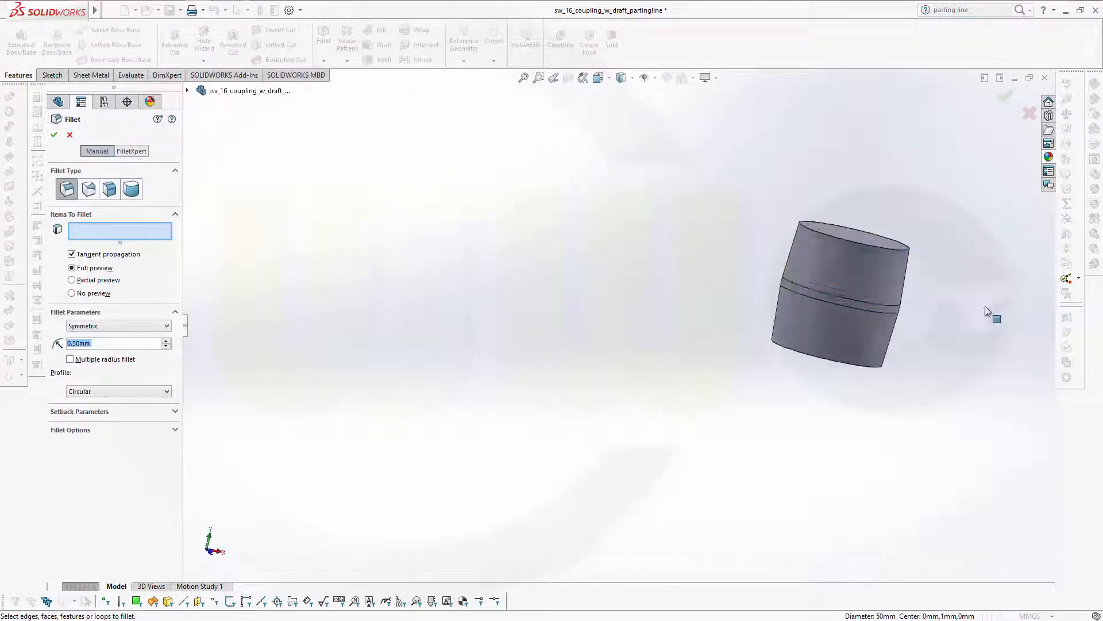
scroll(813, 312, "down", 5)
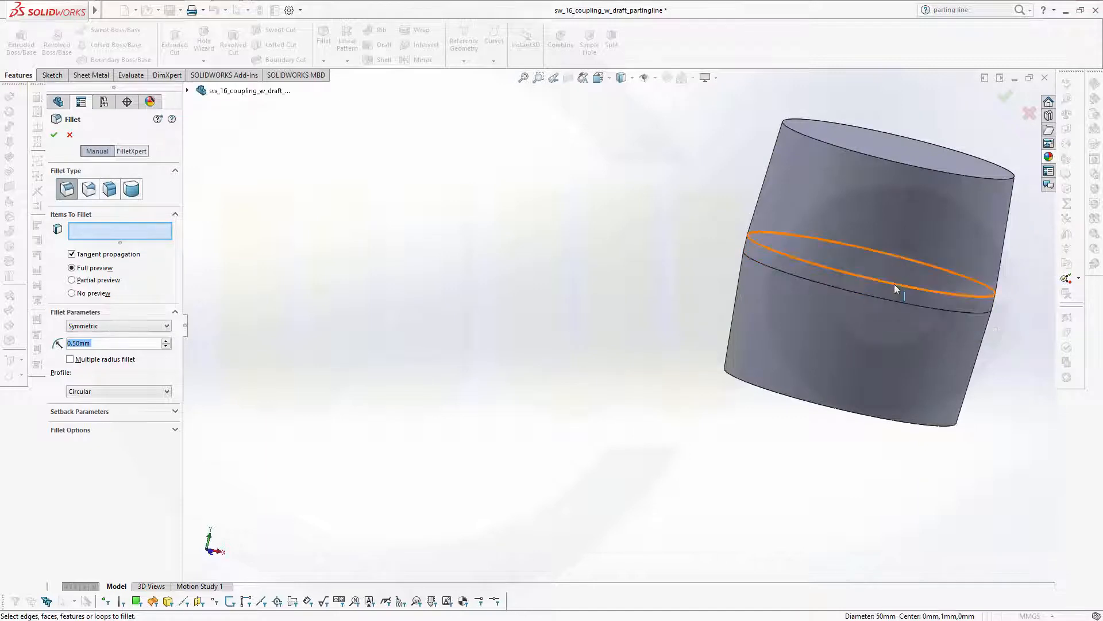
left_click(894, 284)
left_click(907, 311)
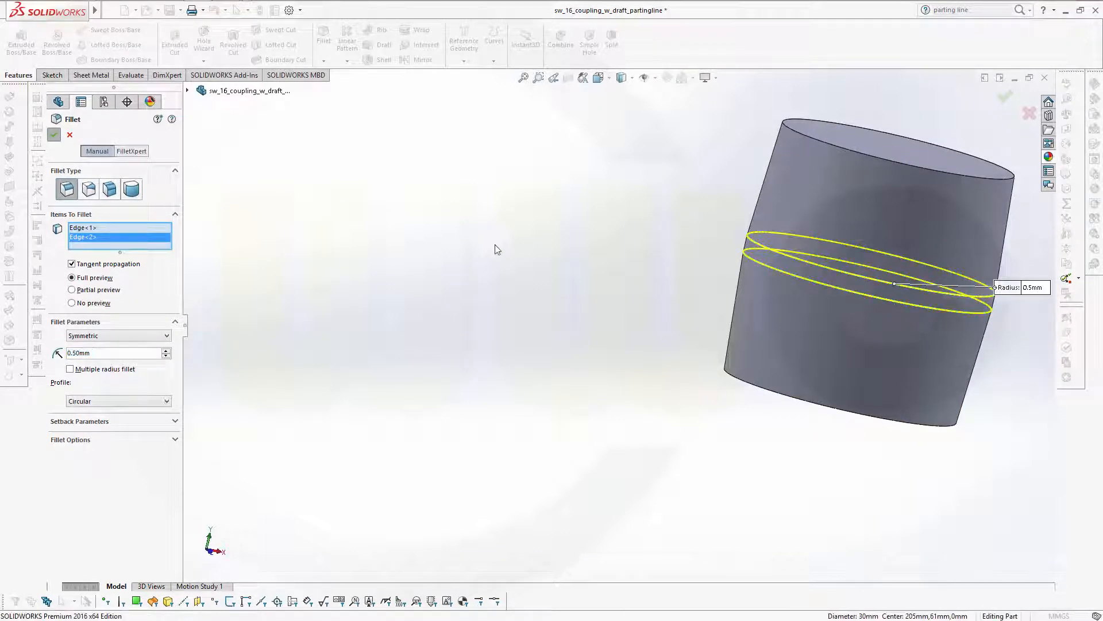
key("Return")
- Show the hidden Fillet4 arm body between the two cylinders
scroll(489, 273, "up", 4)
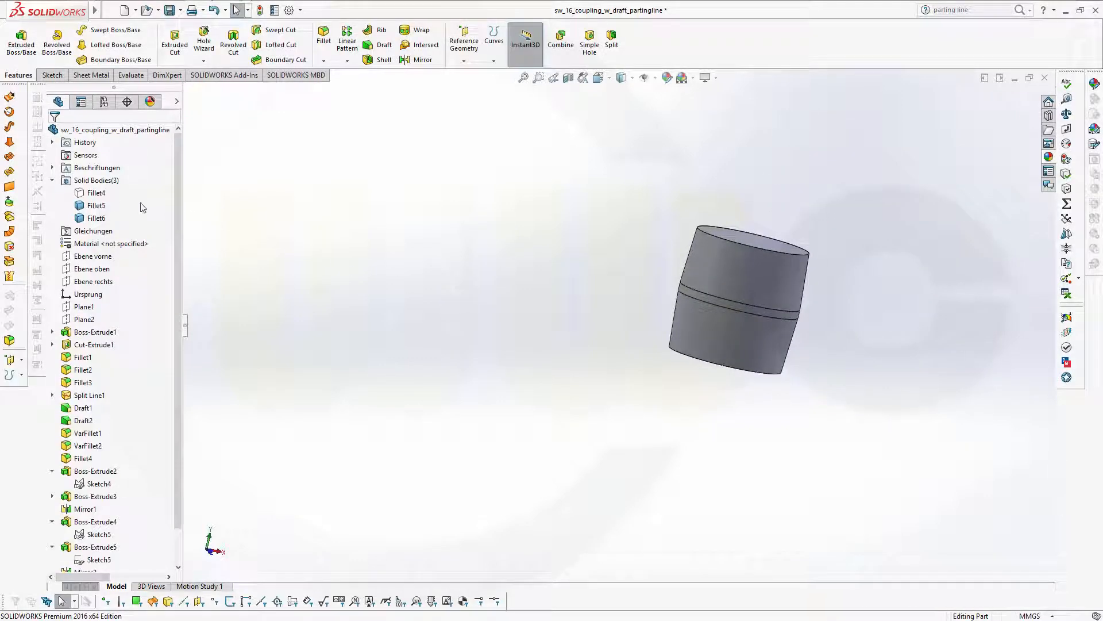
left_click(90, 194)
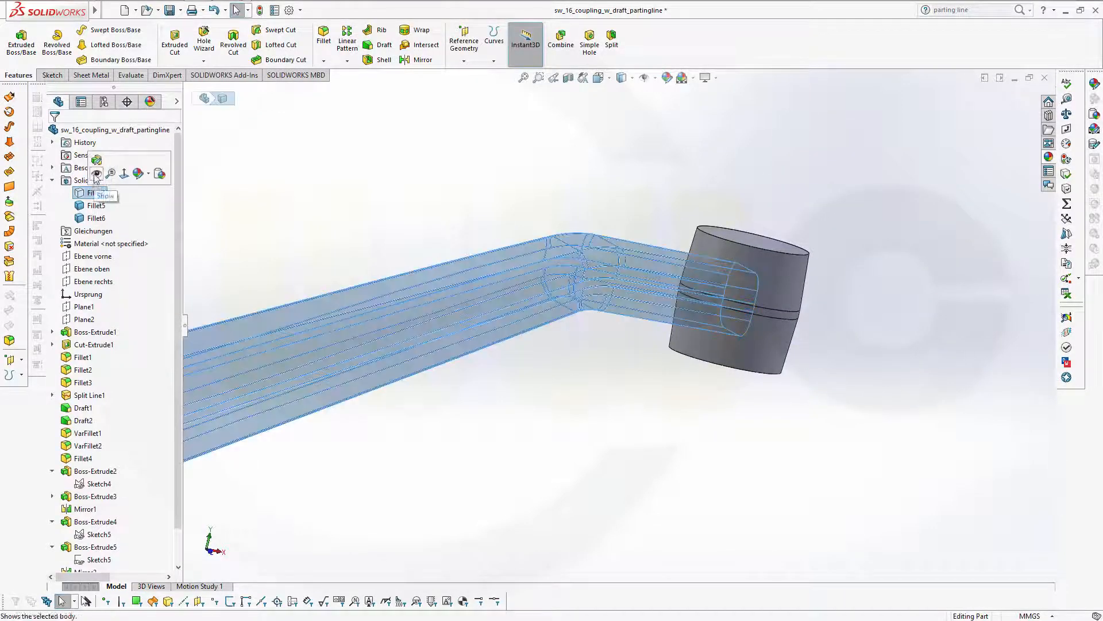
left_click(96, 173)
mouse_move(236, 236)
middle_mouse_down()
mouse_move(308, 236)
mouse_move(392, 385)
middle_mouse_up()
left_click(443, 513)
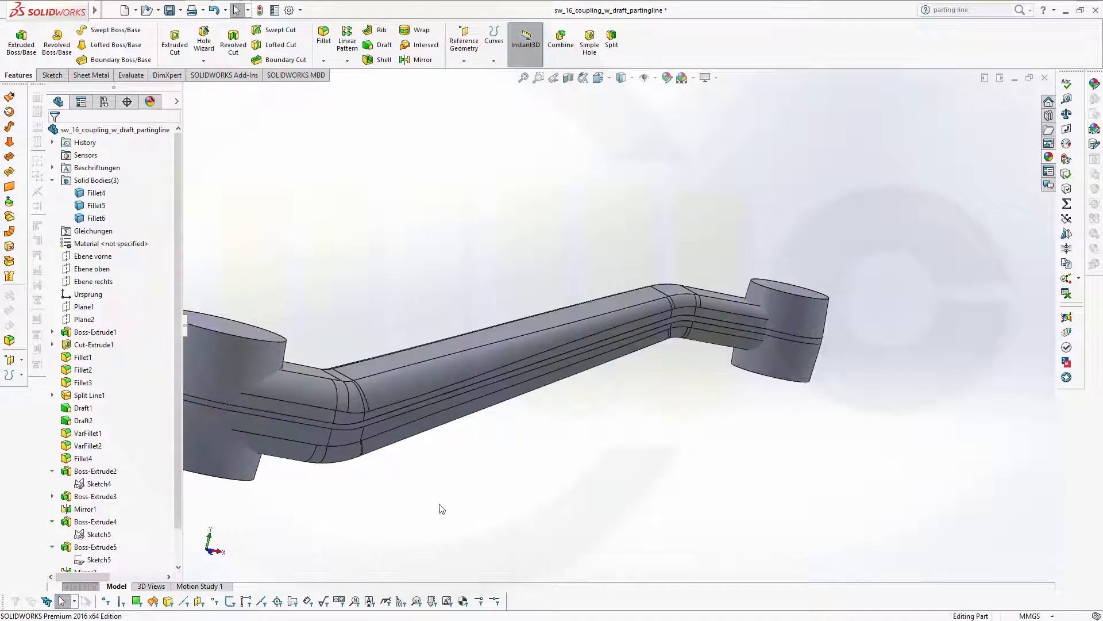
- Combine the arm body Fillet4 and the cylinder bodies Fillet5 and Fillet6 into one solid with the Add operation
middle_click_drag(439, 510, 357, 460)
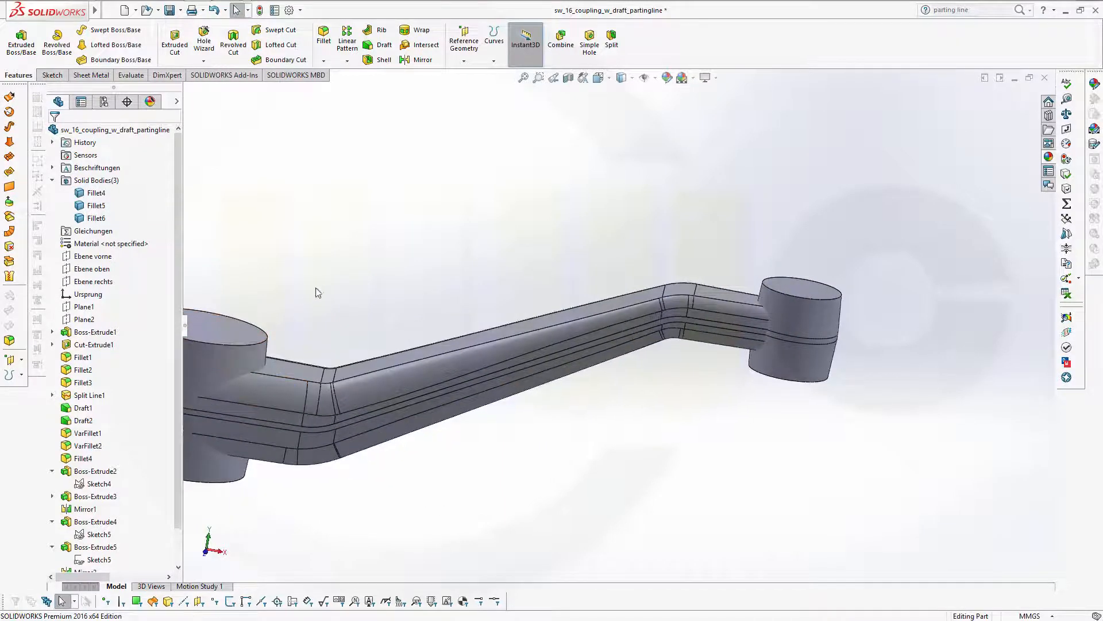
middle_click_drag(332, 280, 476, 253)
left_click(100, 196)
left_click(99, 218, "shift")
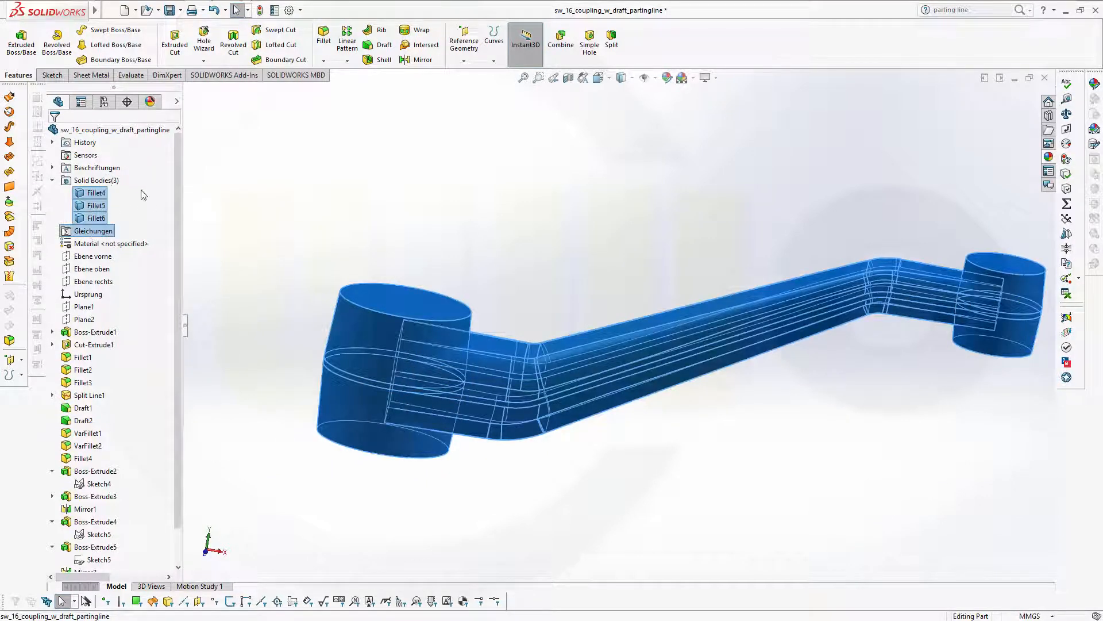
left_click(247, 201)
left_click(95, 193)
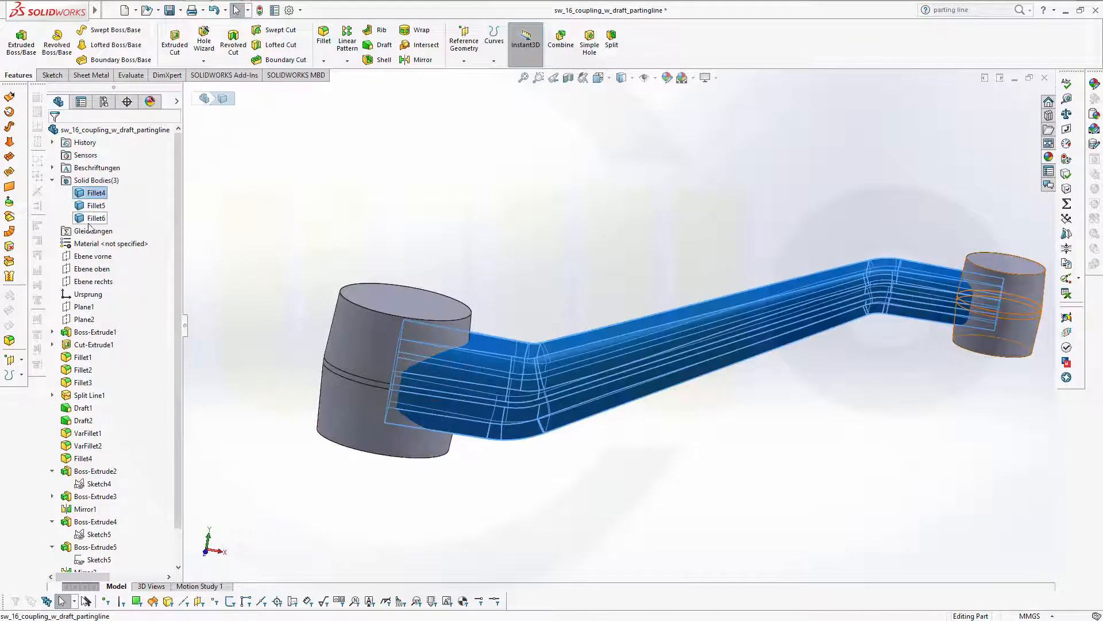
left_click(93, 219, "shift")
right_click(93, 219)
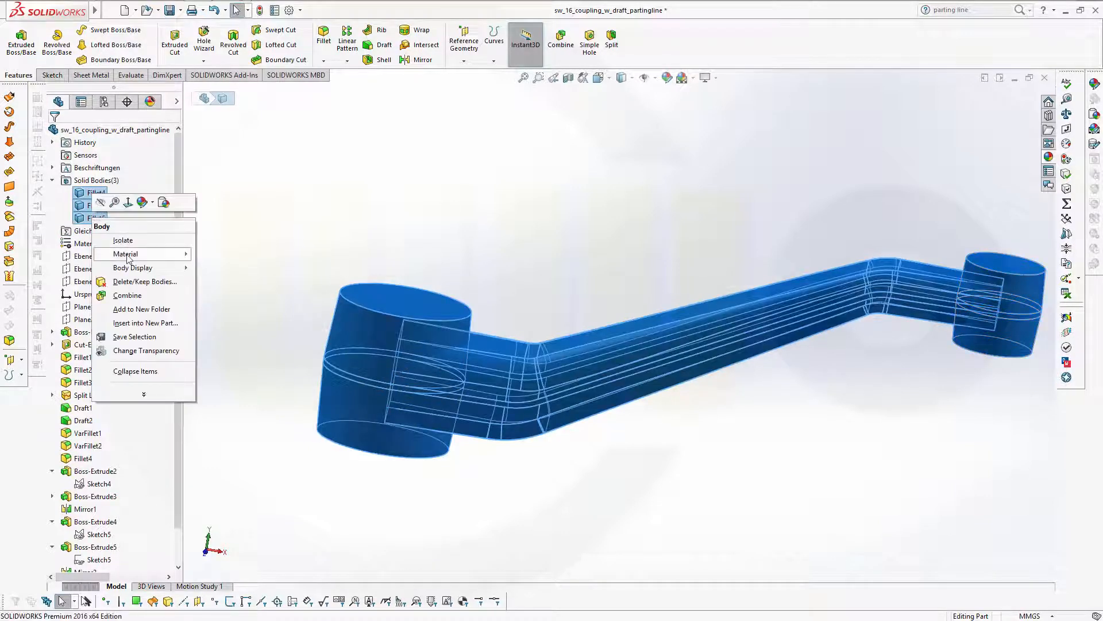
left_click(127, 295)
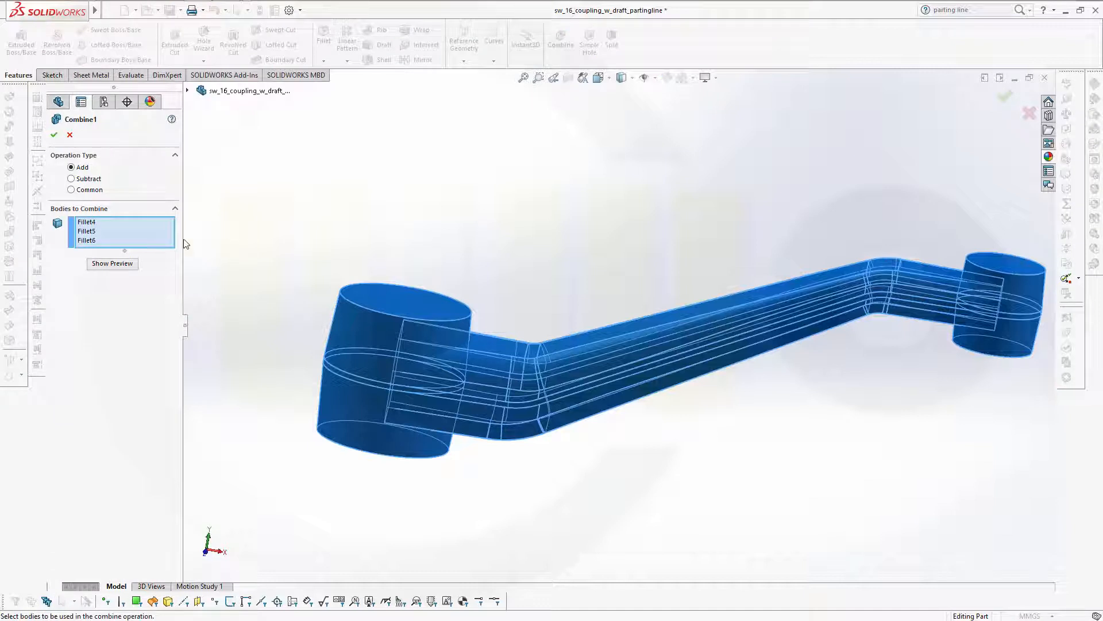
left_click(54, 137)
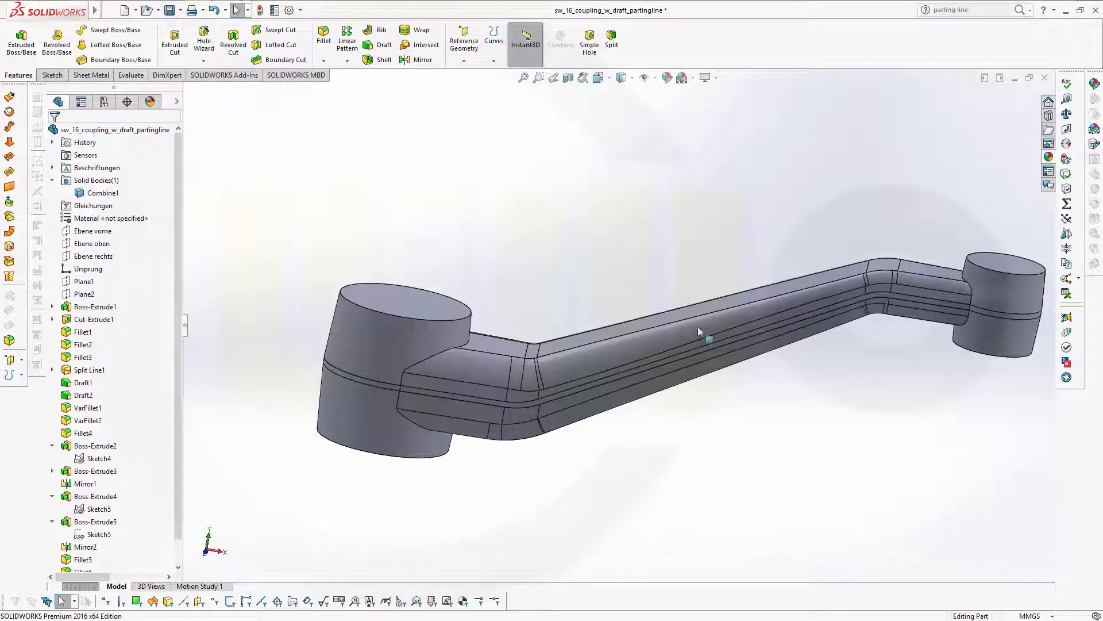
- Fillet the edge where the arm meets the large cylinder with a 6 mm radius
scroll(809, 348, "up", 2)
scroll(855, 338, "down", 1)
scroll(683, 281, "down", 1)
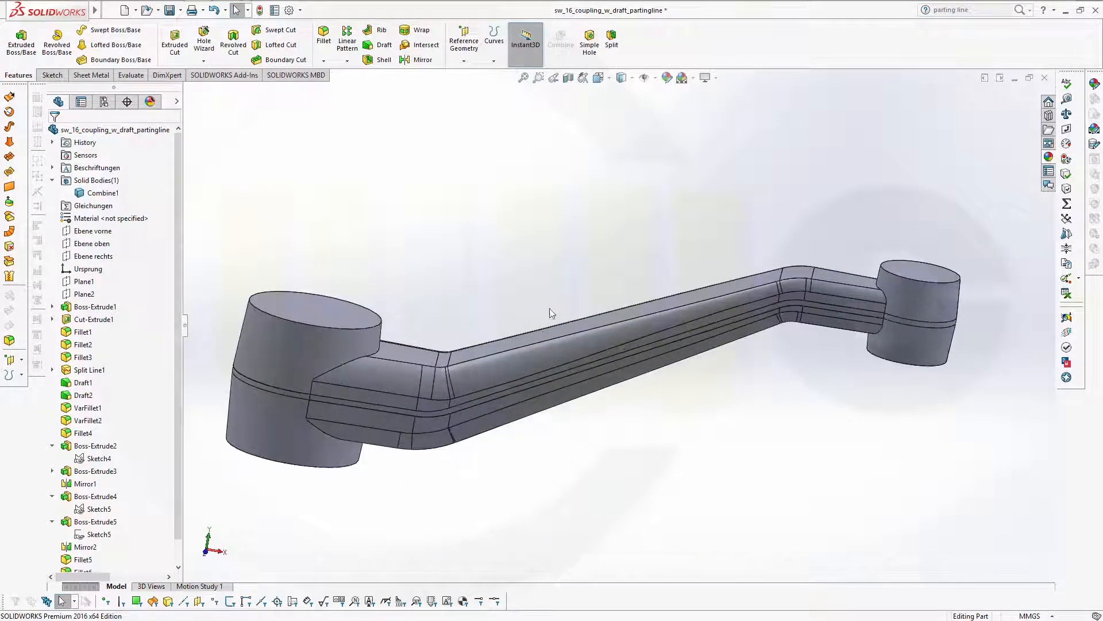
scroll(515, 412, "up", 1)
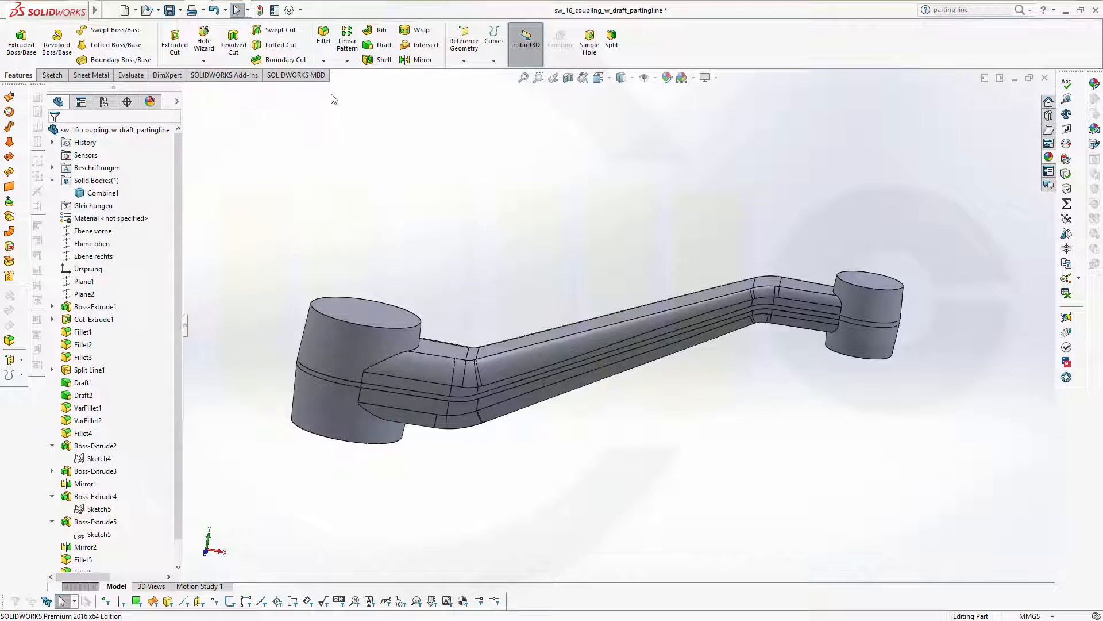
left_click(324, 35)
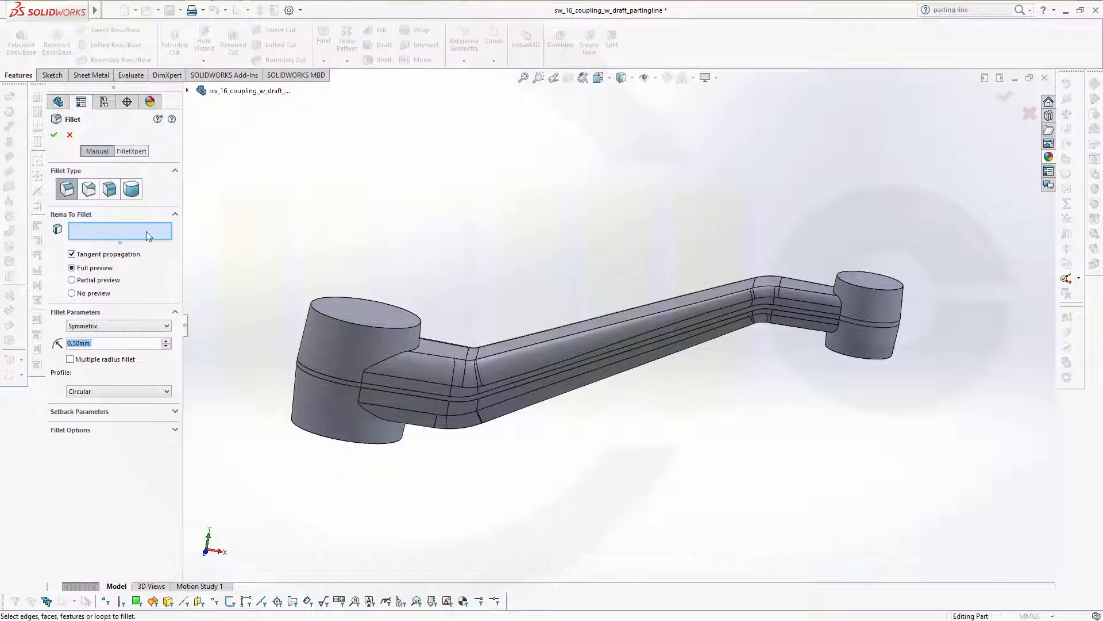
type("6")
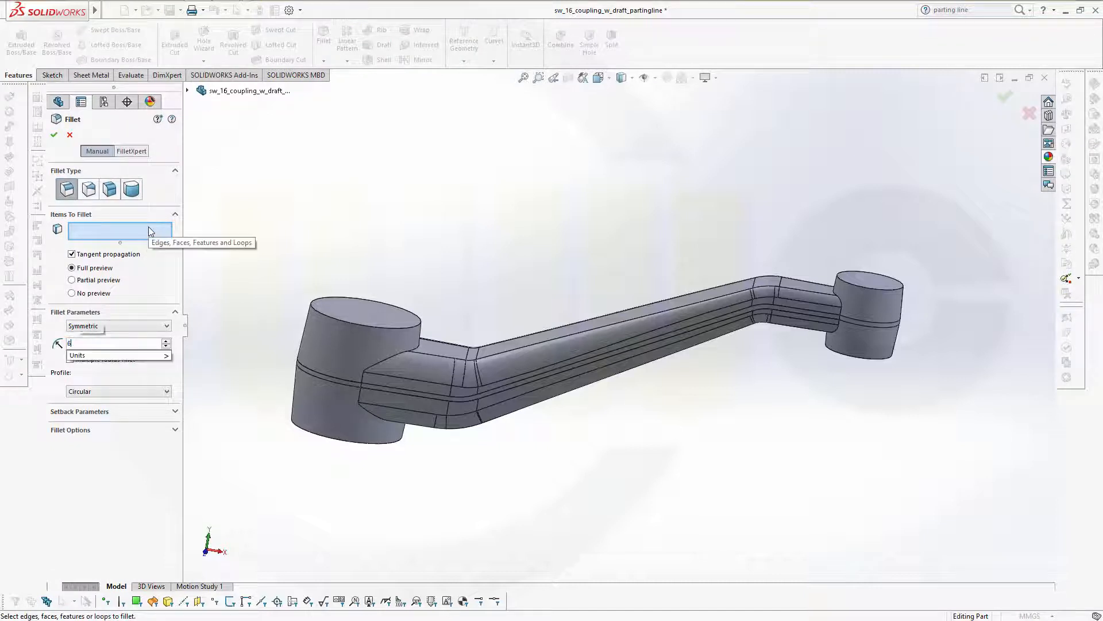
left_click(374, 364)
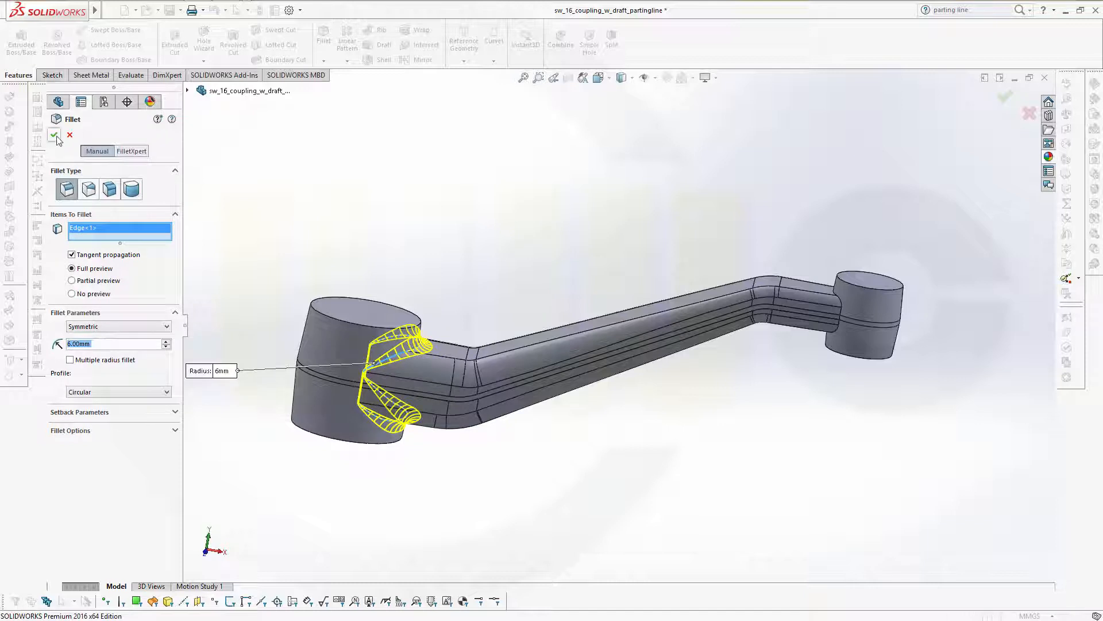
key("Return")
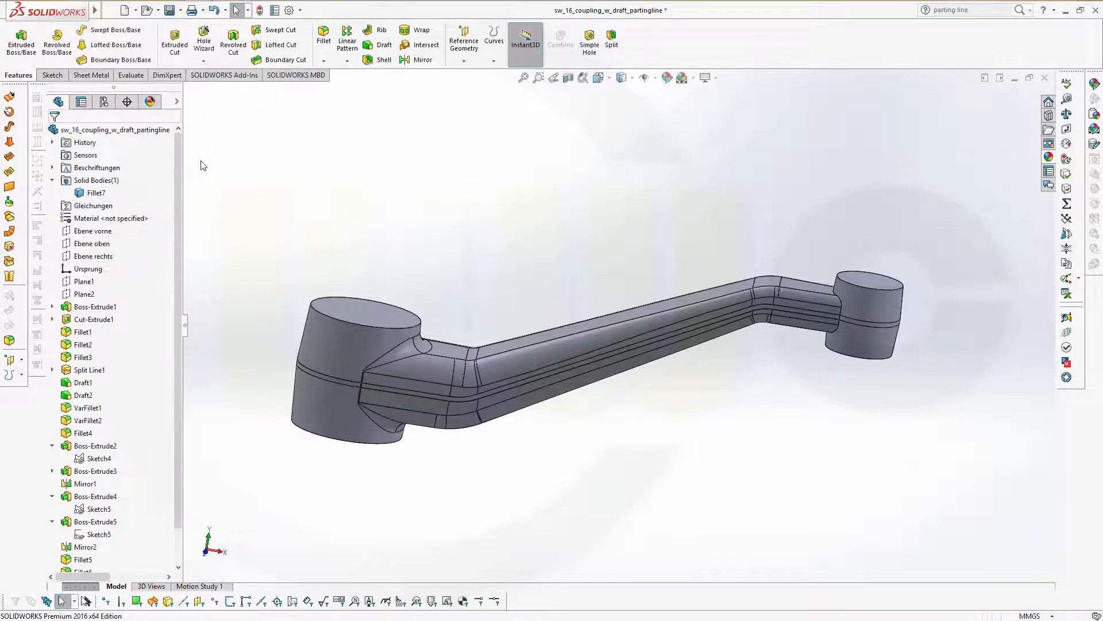
key("Return")
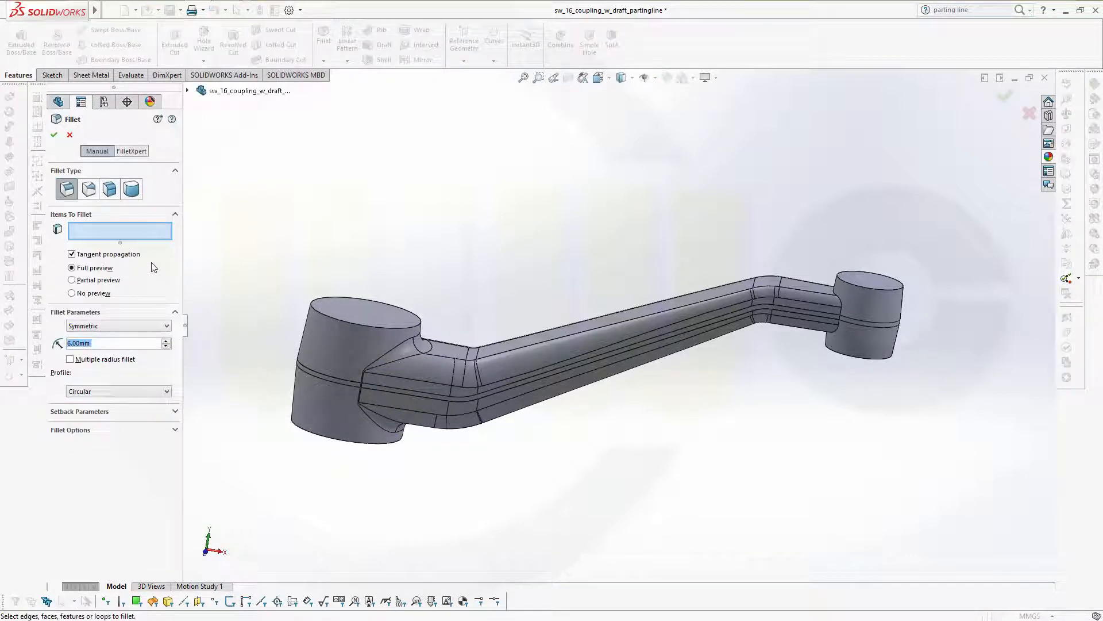
type("4")
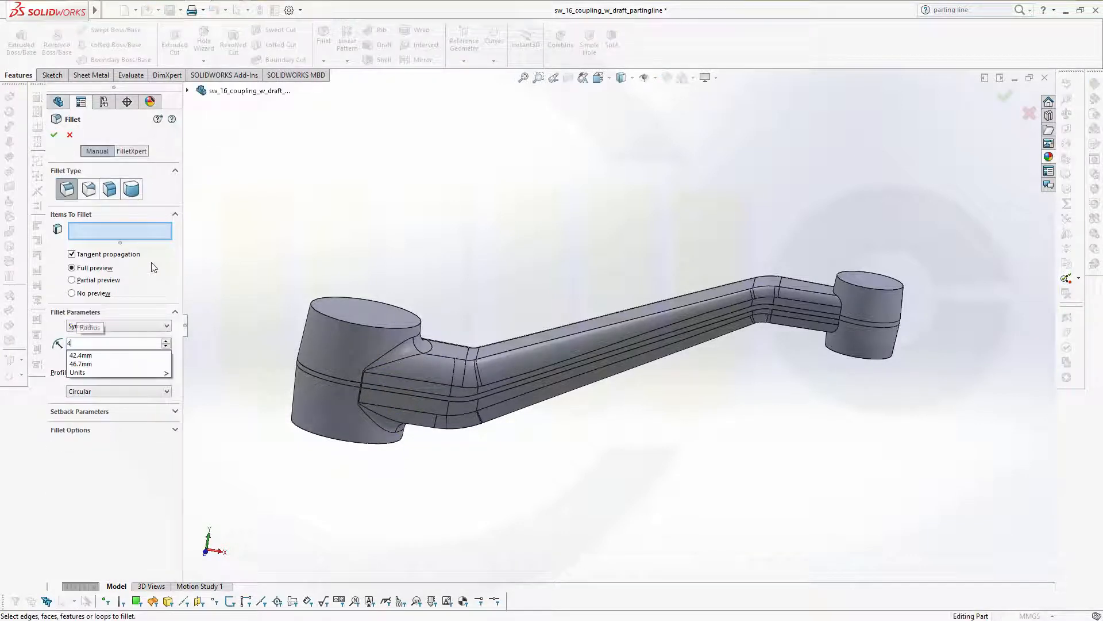
left_click(843, 306)
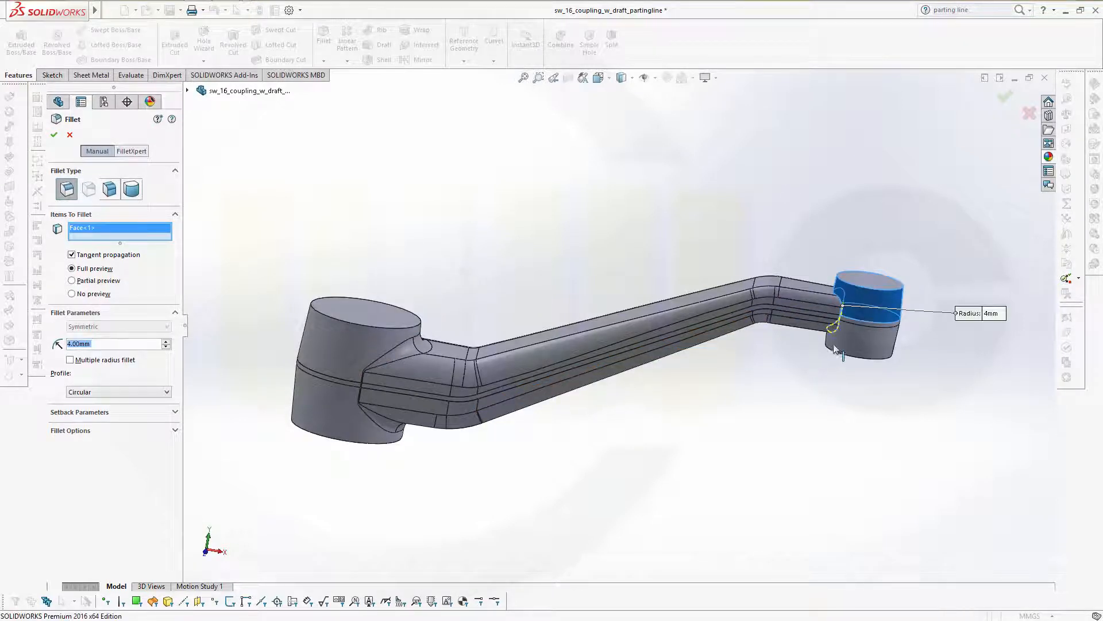
scroll(835, 343, "up", 3)
scroll(836, 338, "down", 5)
scroll(531, 313, "down", 2)
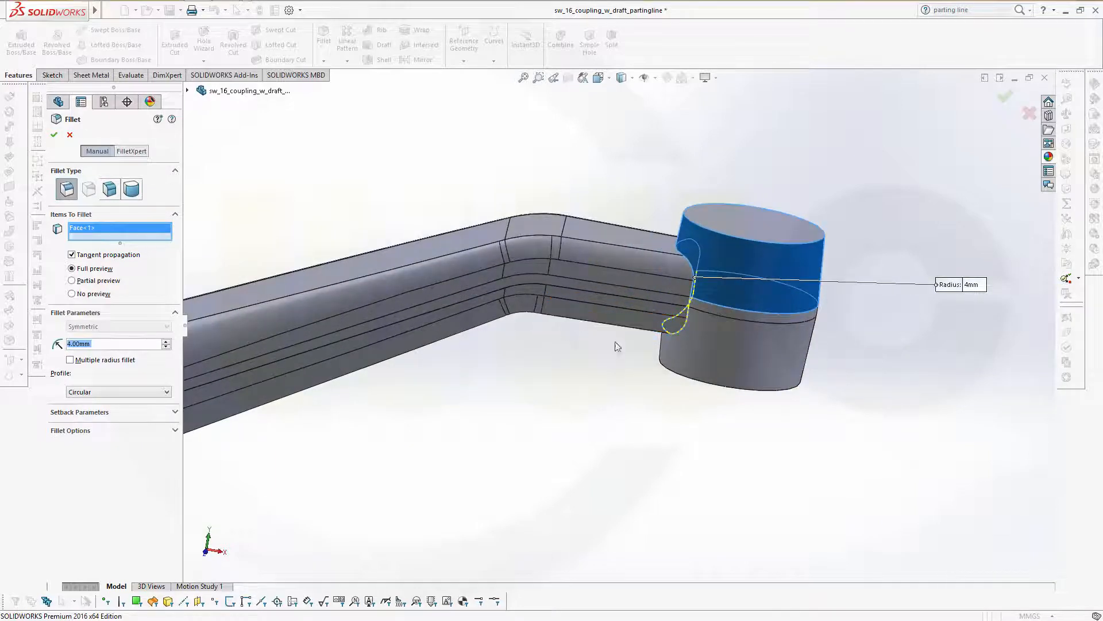
middle_click_drag(617, 346, 603, 262)
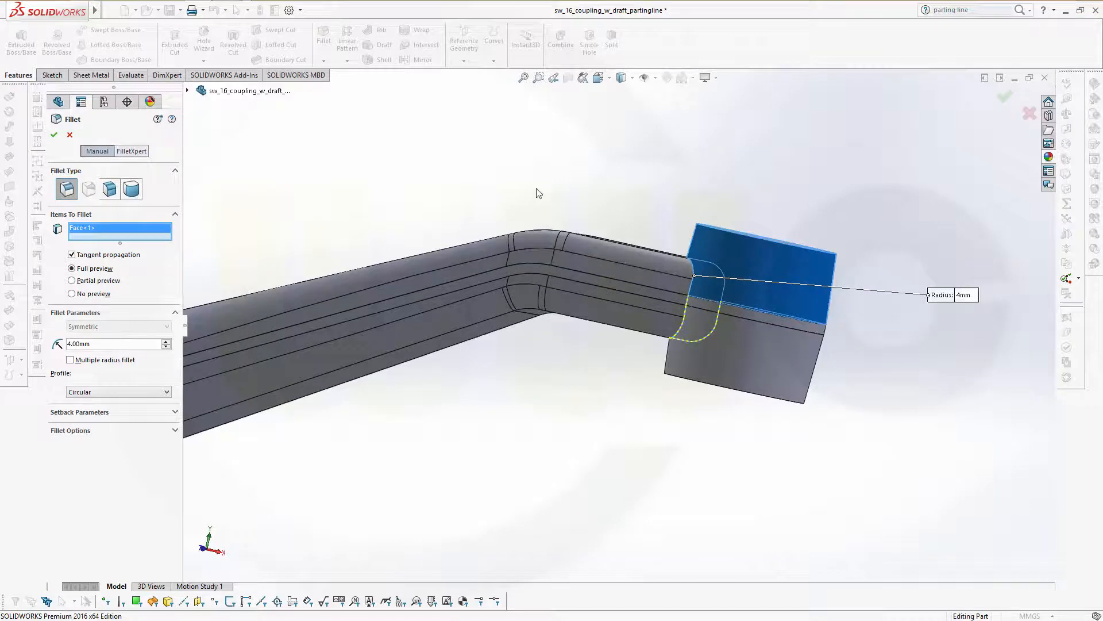
key("Escape")
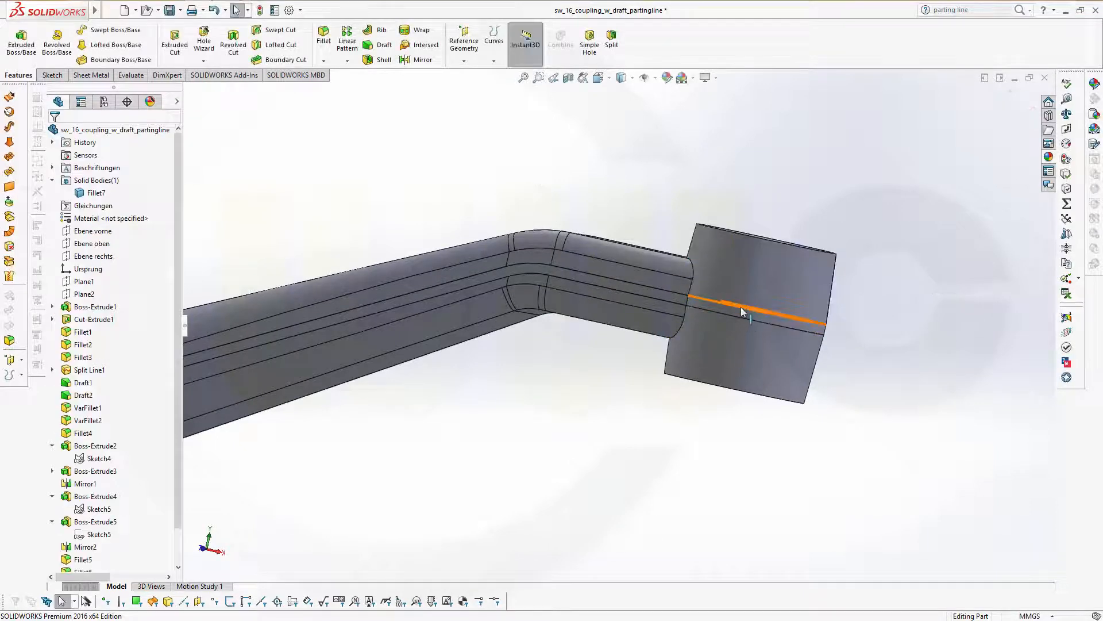
- Fillet the edge where the arm meets the small cylinder with a 4 mm radius
scroll(738, 312, "up", 1)
scroll(208, 496, "down", 4)
scroll(190, 505, "up", 4)
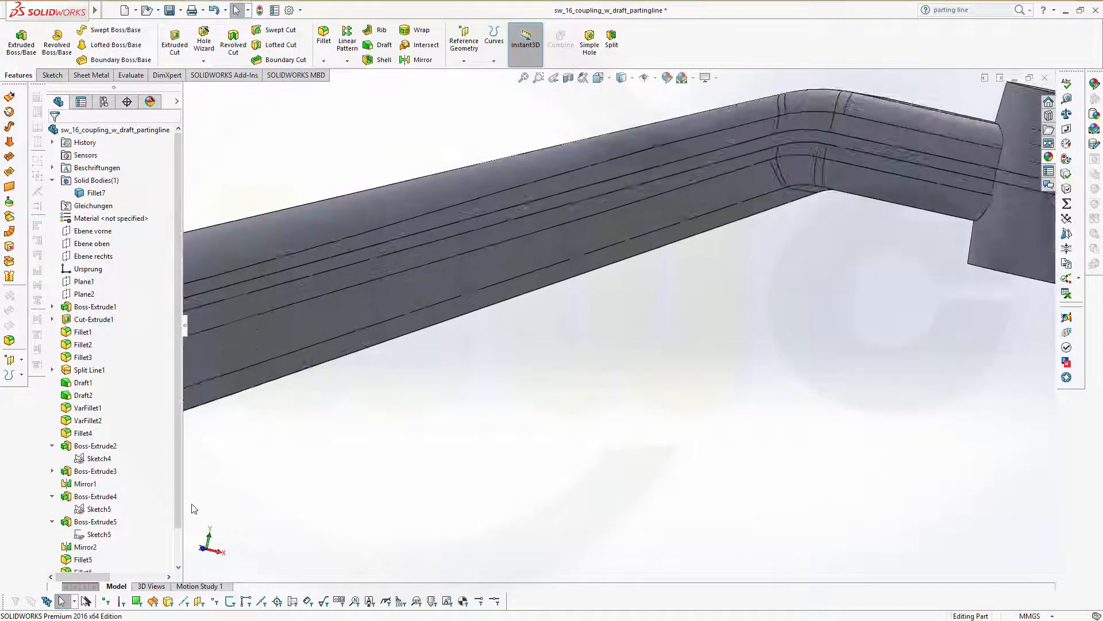
left_click_drag(179, 520, 86, 563)
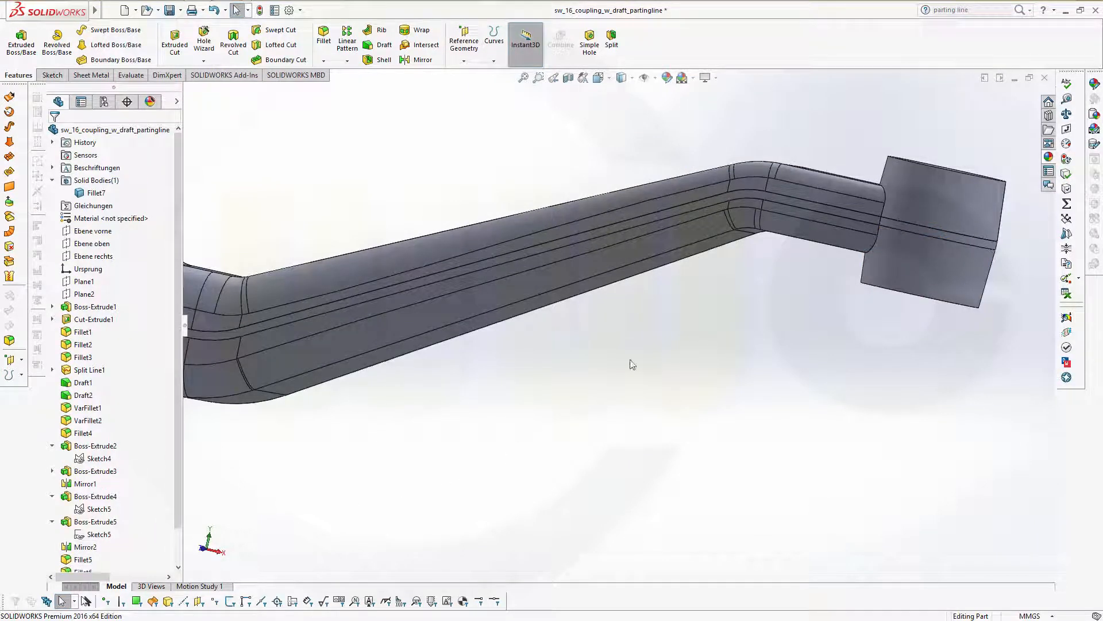
middle_click_drag(632, 364, 667, 362)
scroll(179, 552, "down", 1)
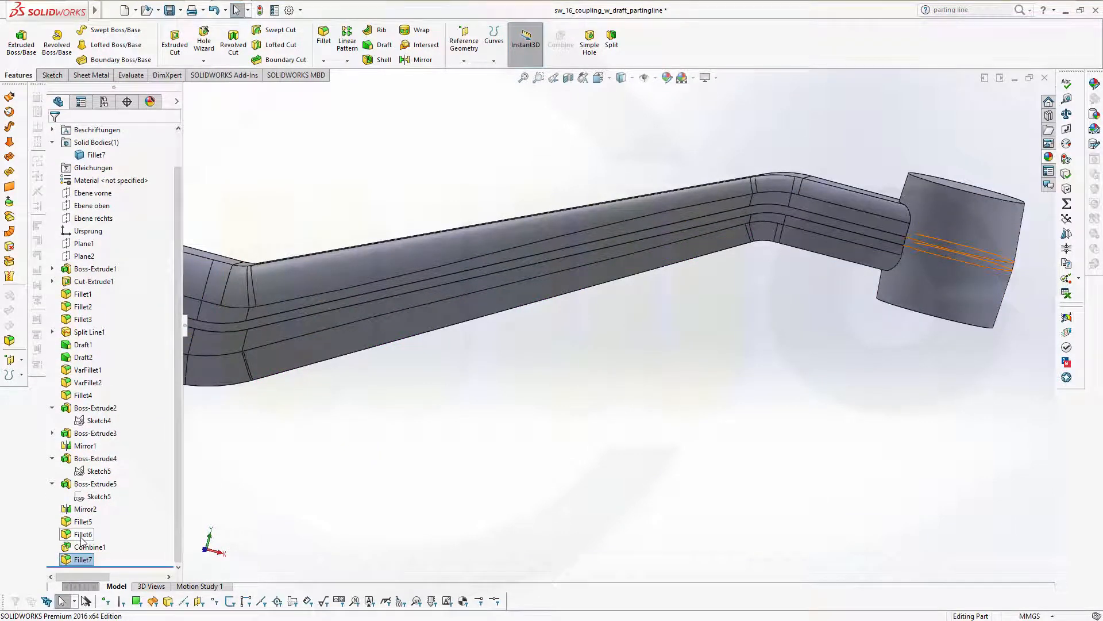
left_click(83, 534)
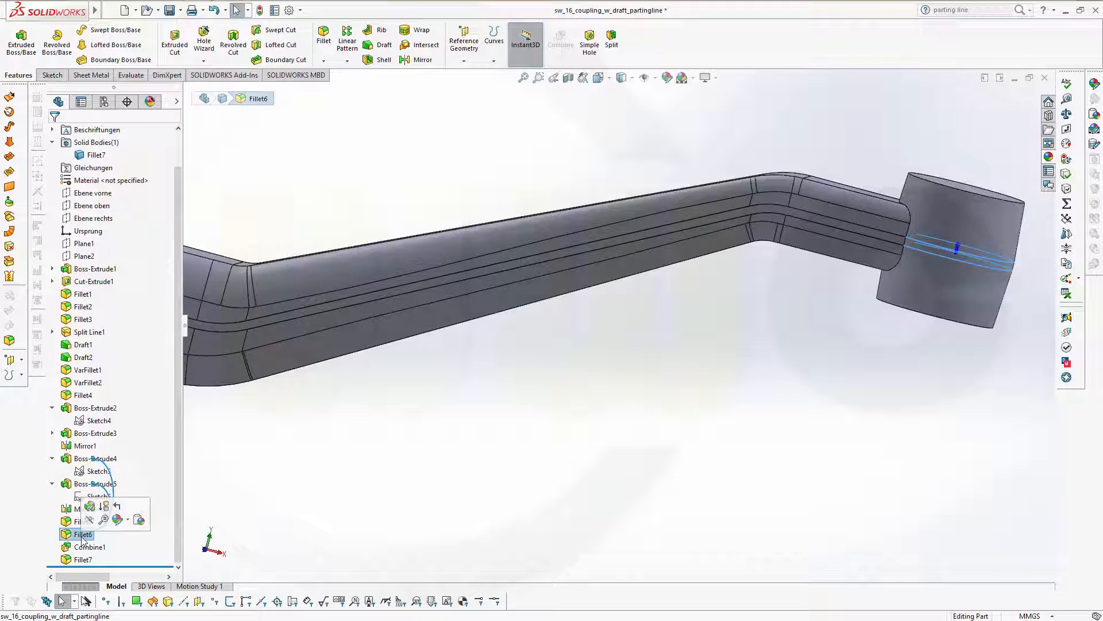
left_click(438, 458)
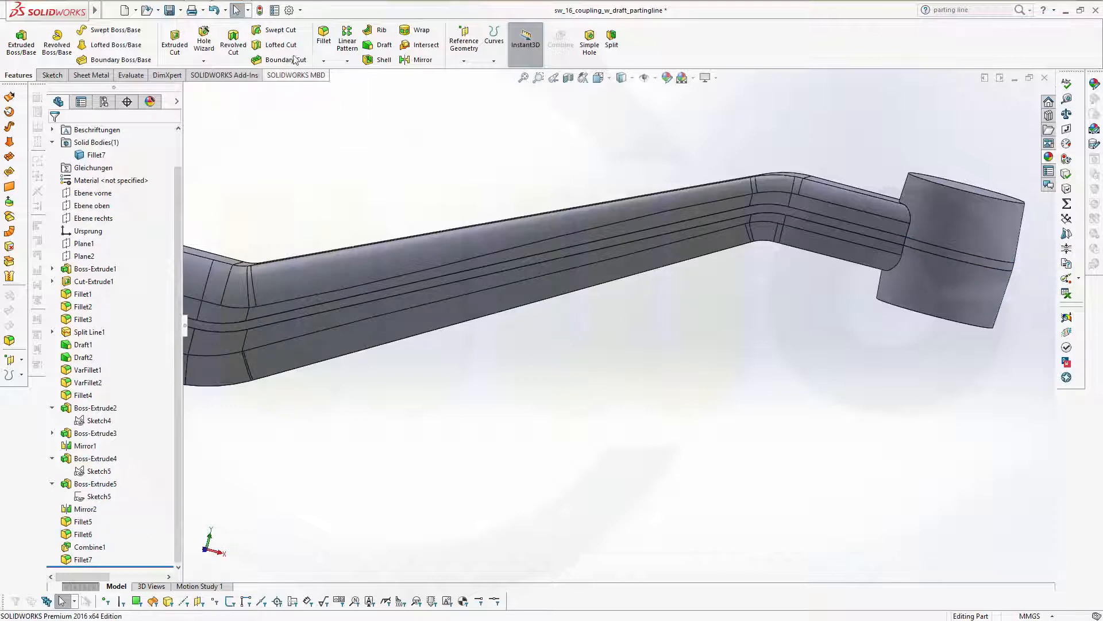
left_click(323, 35)
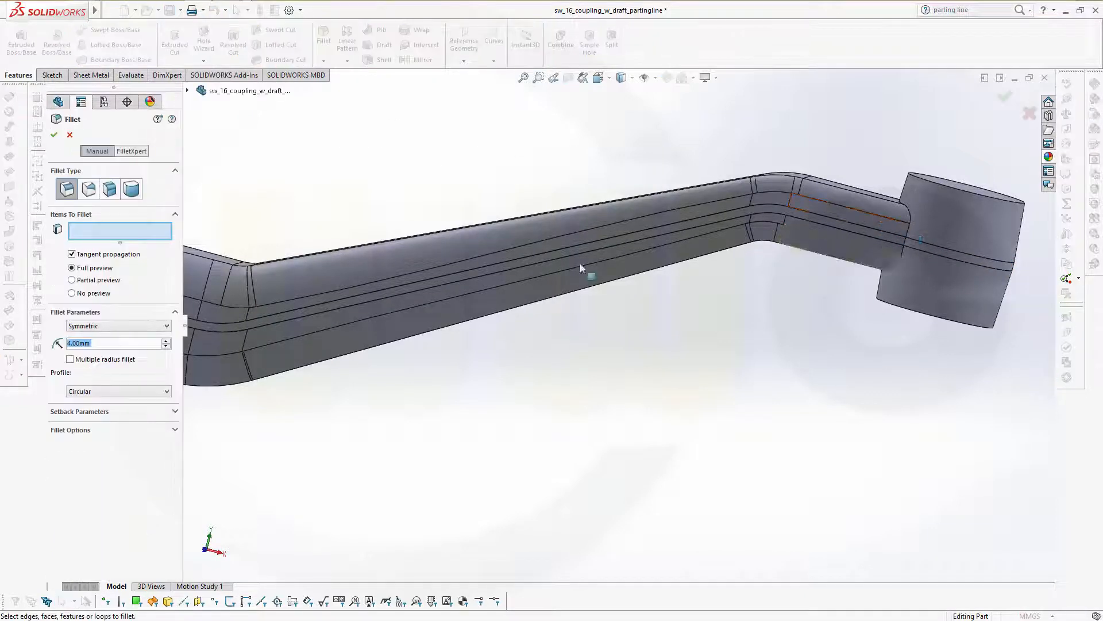
left_click(909, 213)
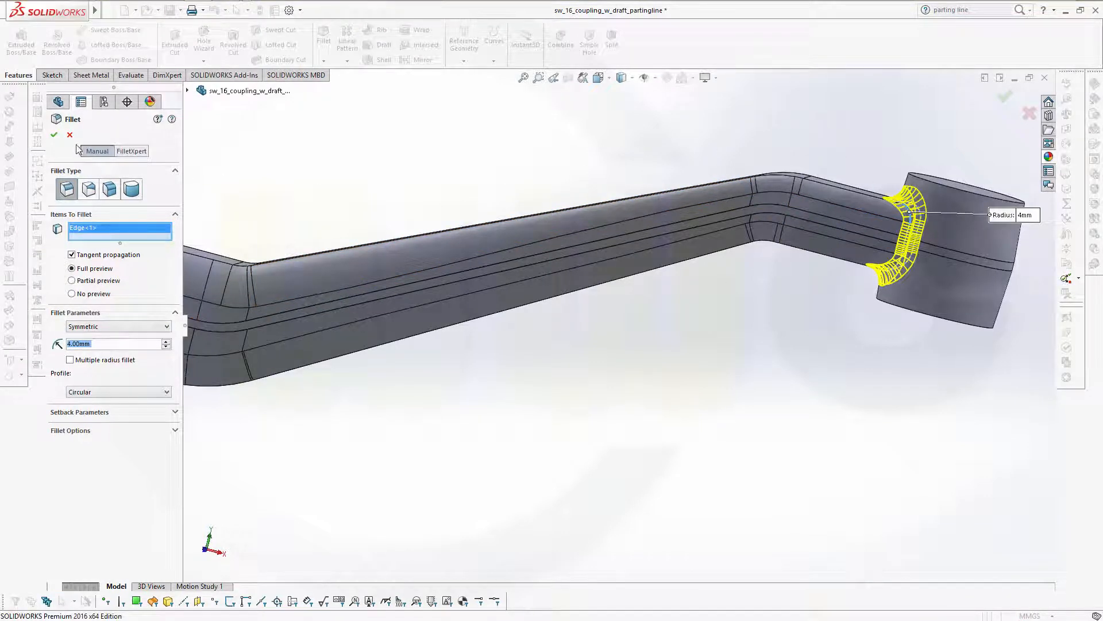
left_click(54, 134)
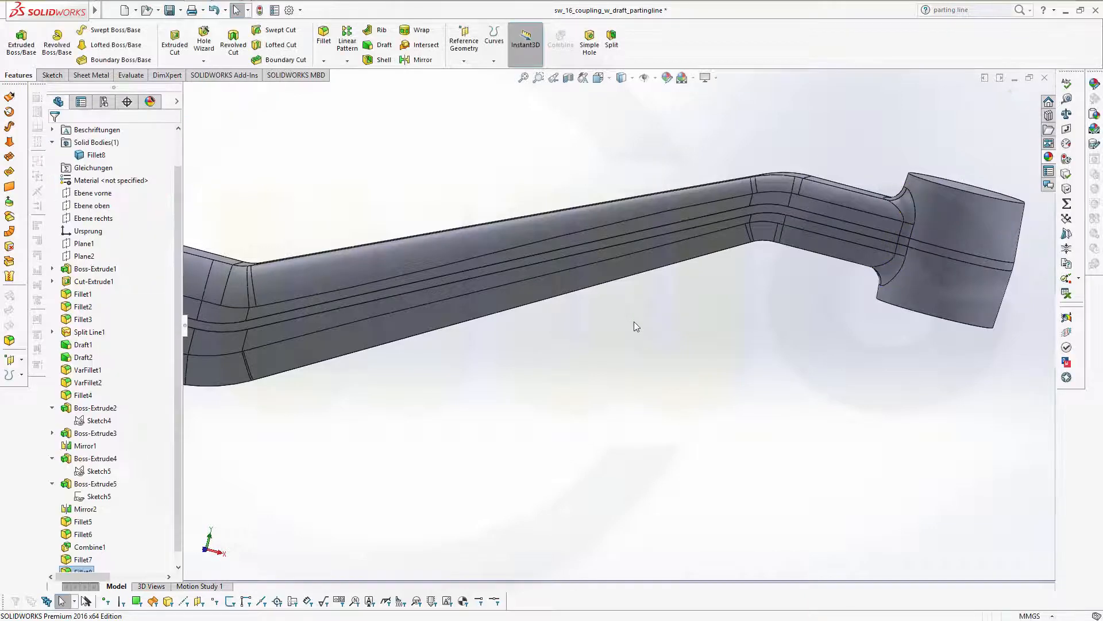
- Apply a 4 mm fillet to the top and bottom circular edges of the small cylinder
scroll(635, 325, "up", 2)
middle_click_drag(636, 322, 288, 233)
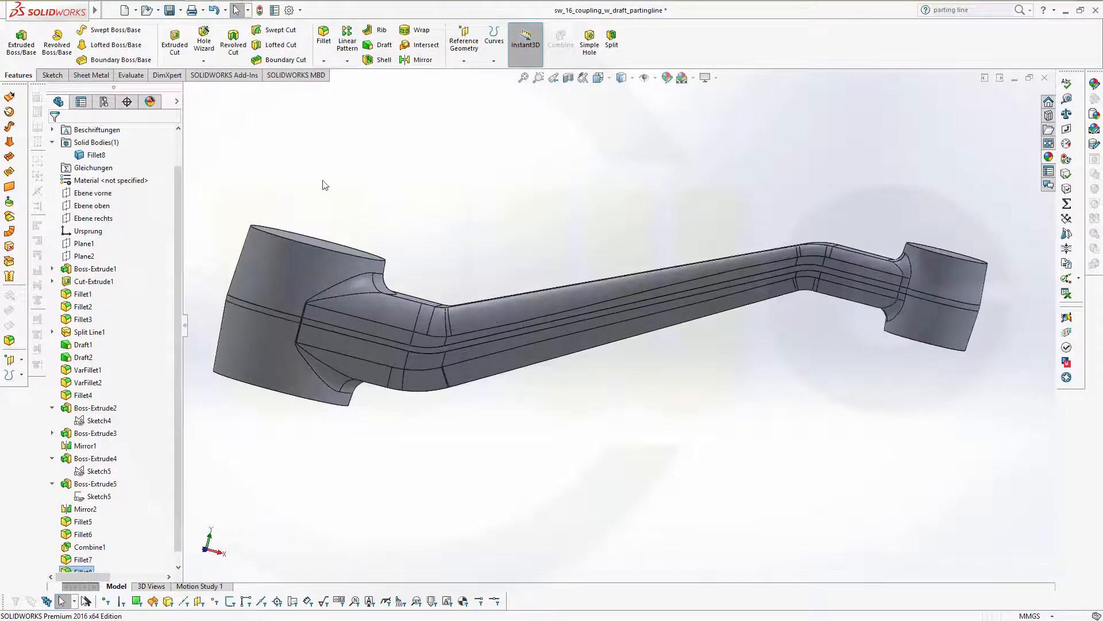
left_click(324, 38)
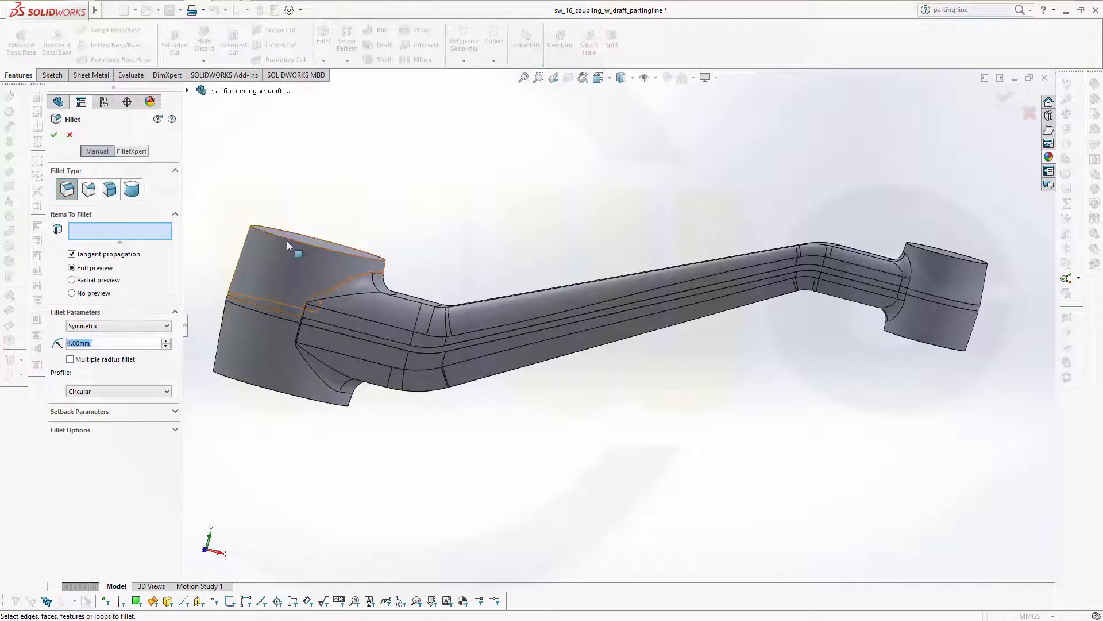
left_click(955, 257)
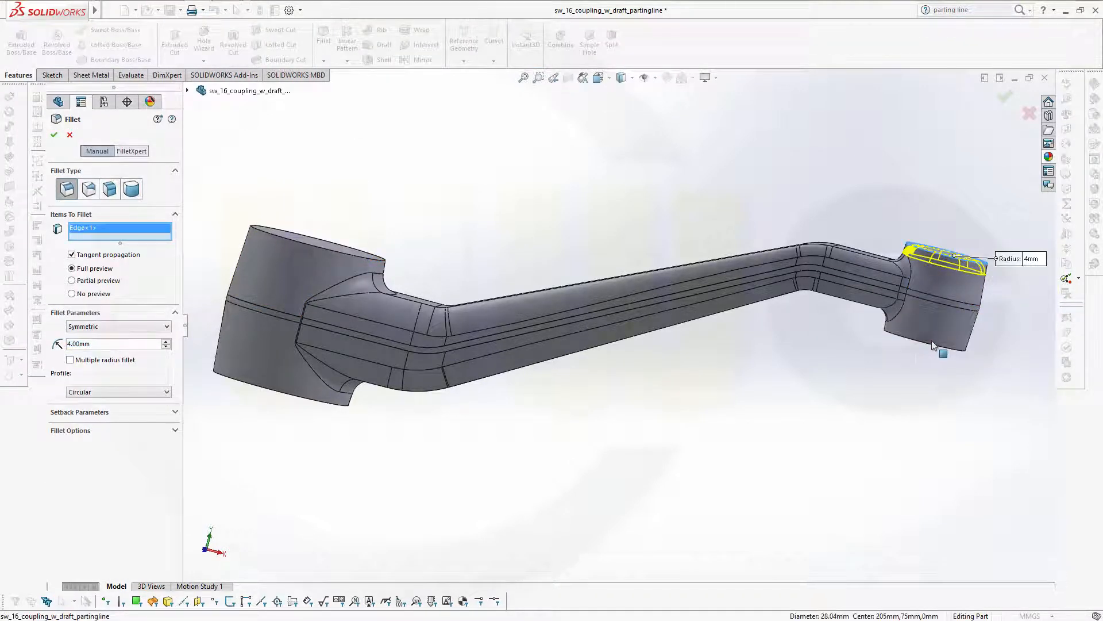
left_click(930, 345)
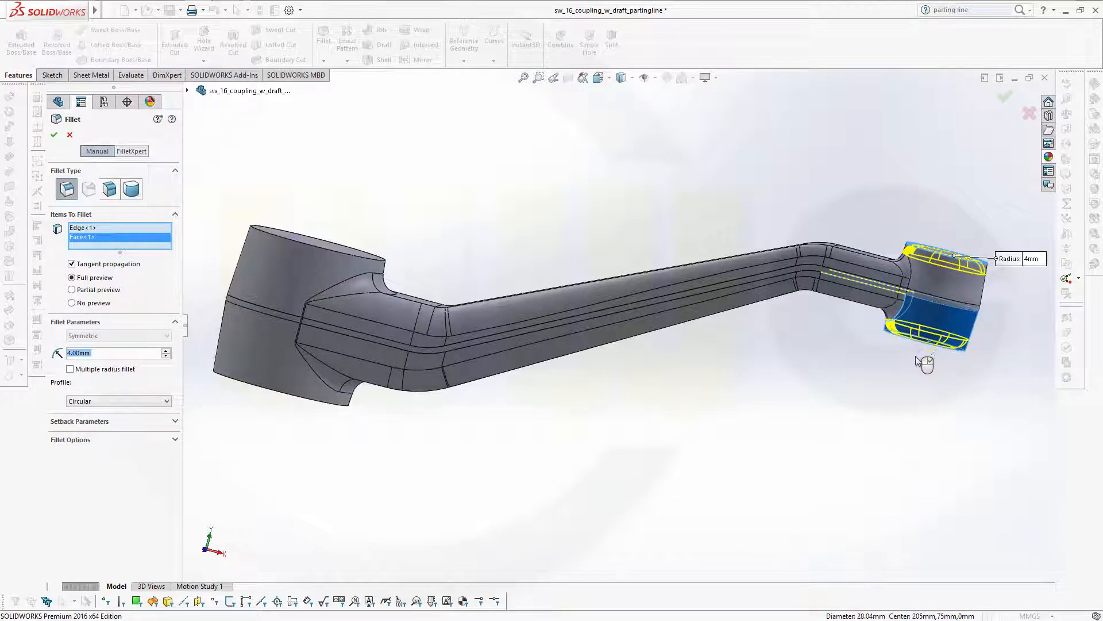
right_click(133, 236)
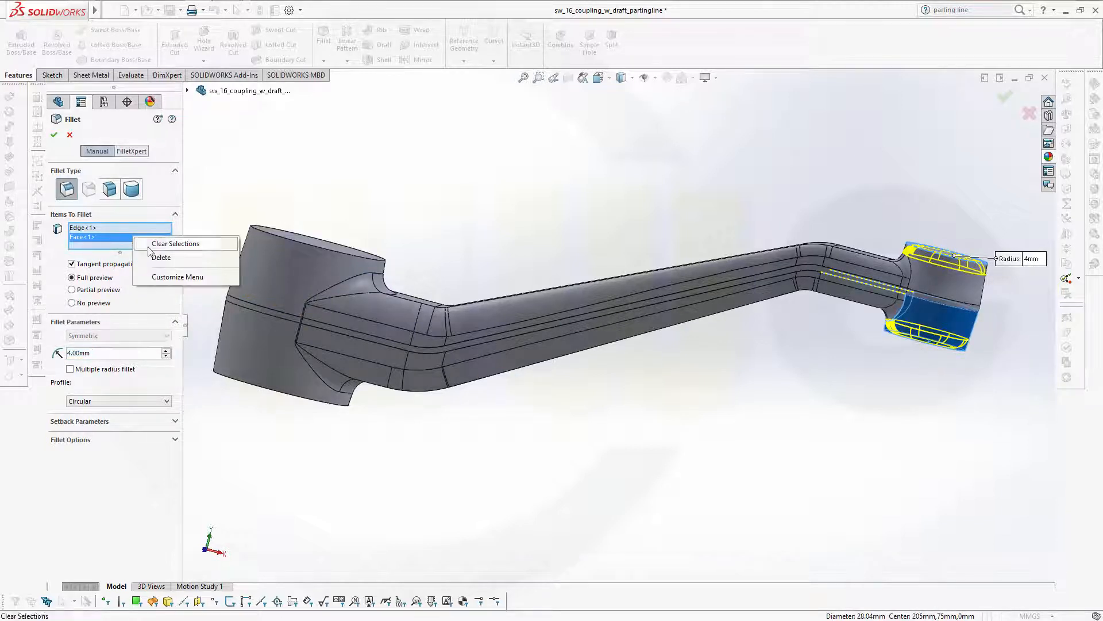
left_click(152, 253)
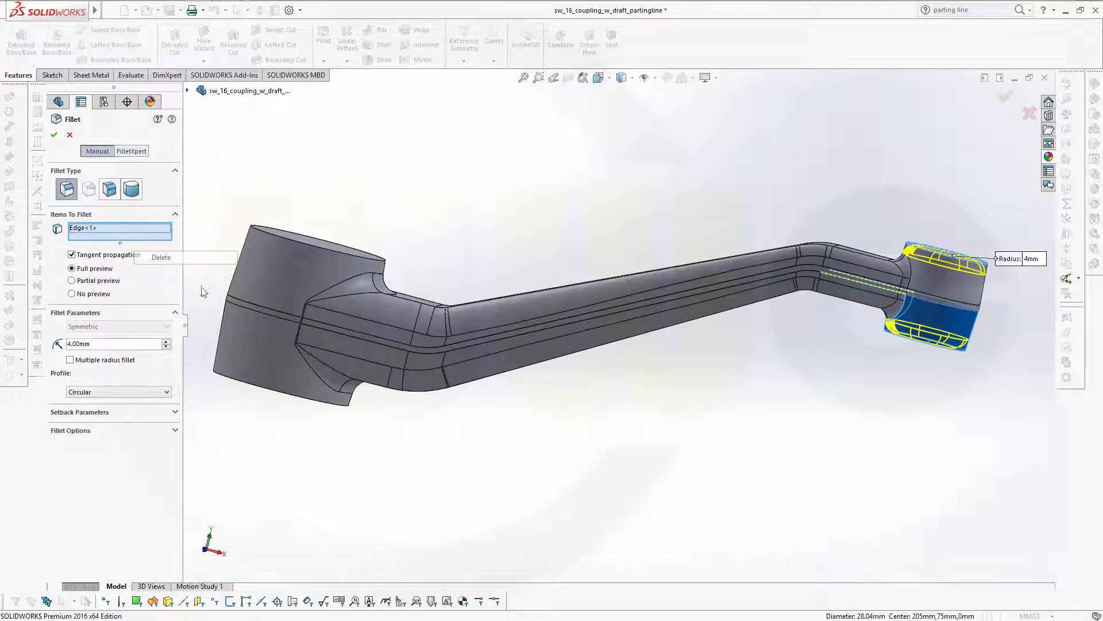
left_click(931, 348)
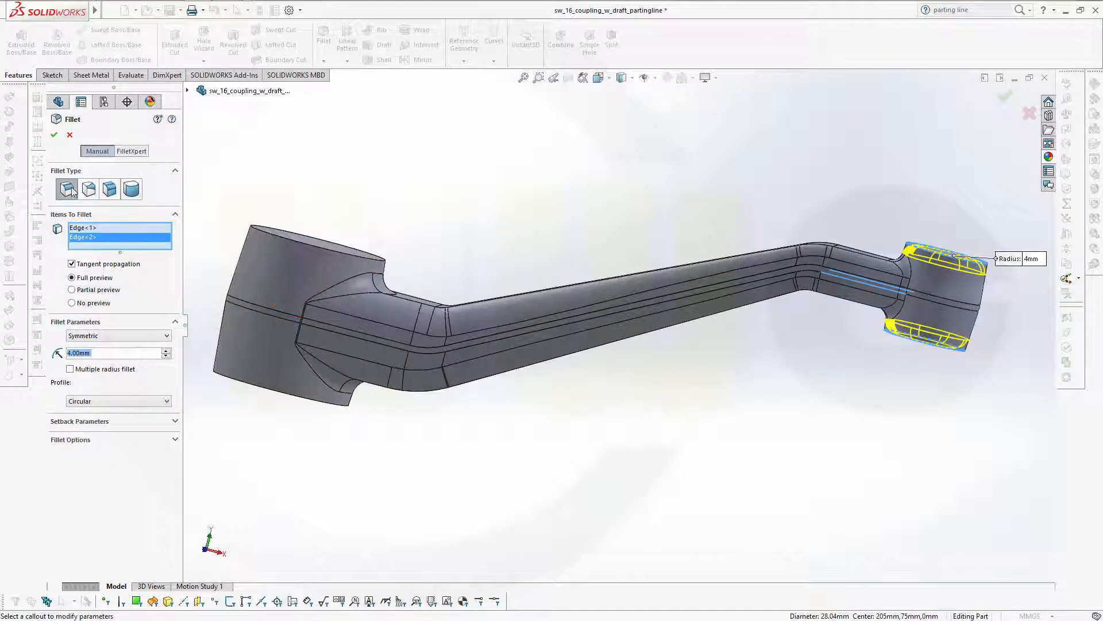
left_click(54, 136)
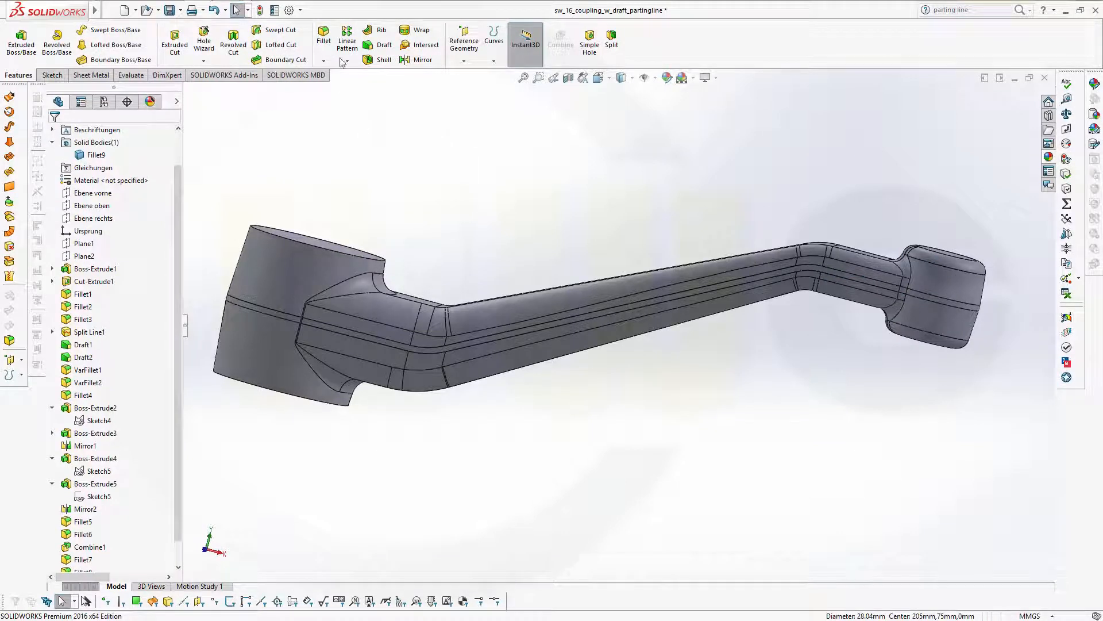
- Apply a 6 mm fillet to the top and bottom circular edges of the large cylinder
left_click(324, 36)
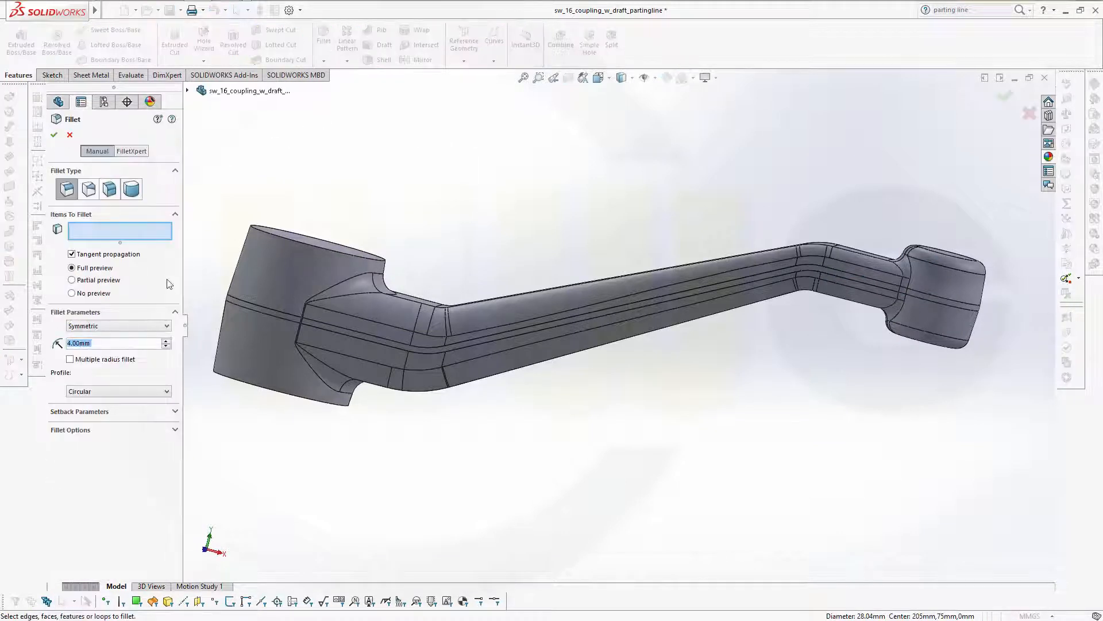
type("6")
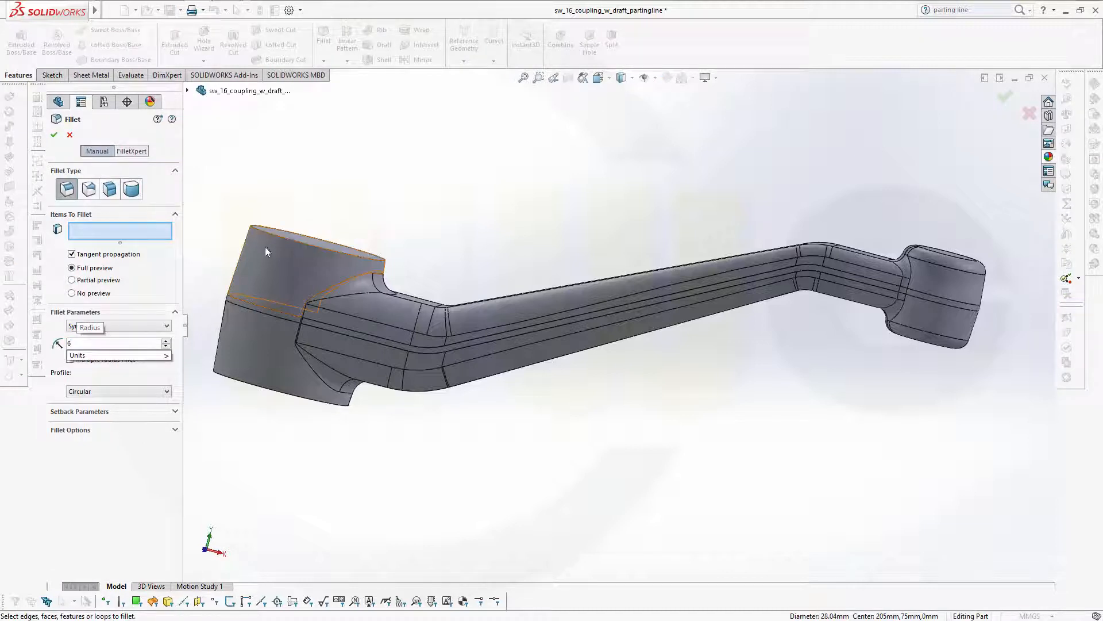
left_click(289, 240)
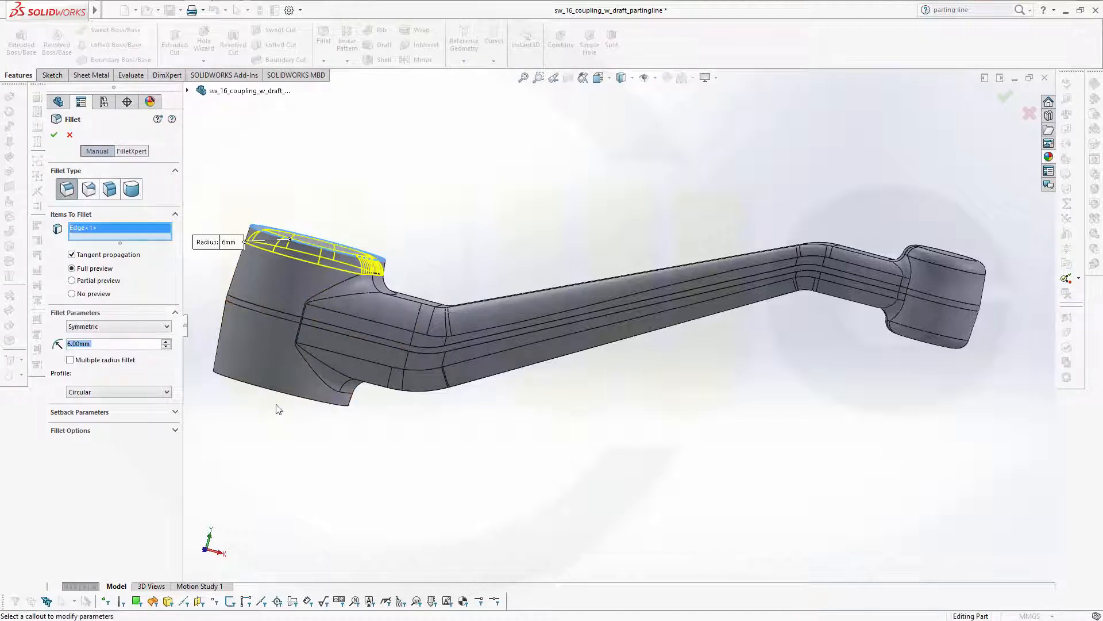
left_click(264, 390)
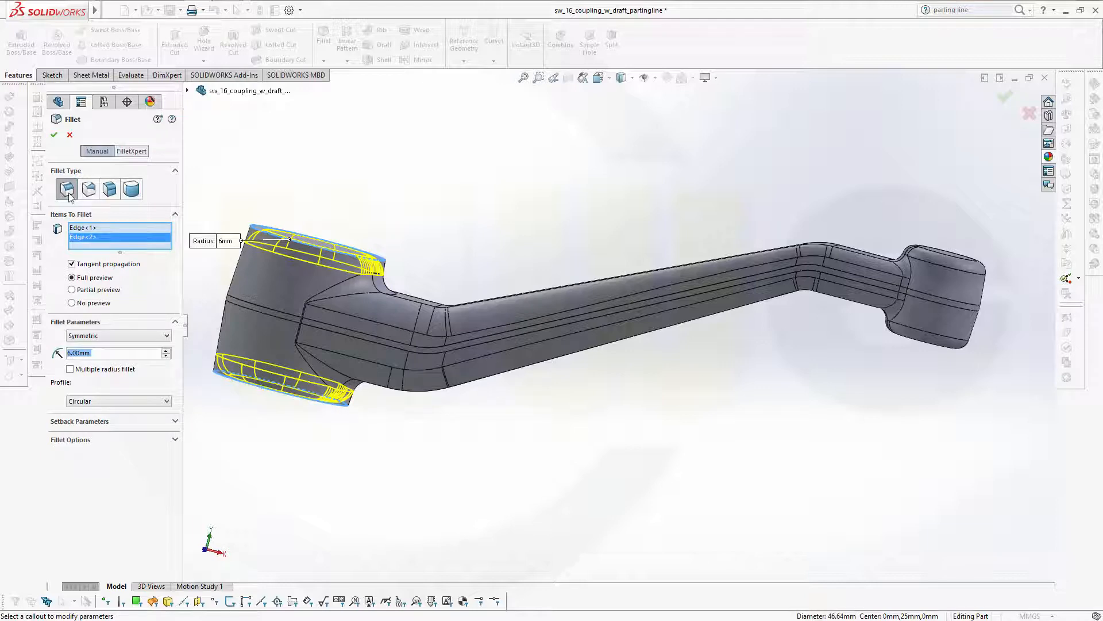
left_click(55, 136)
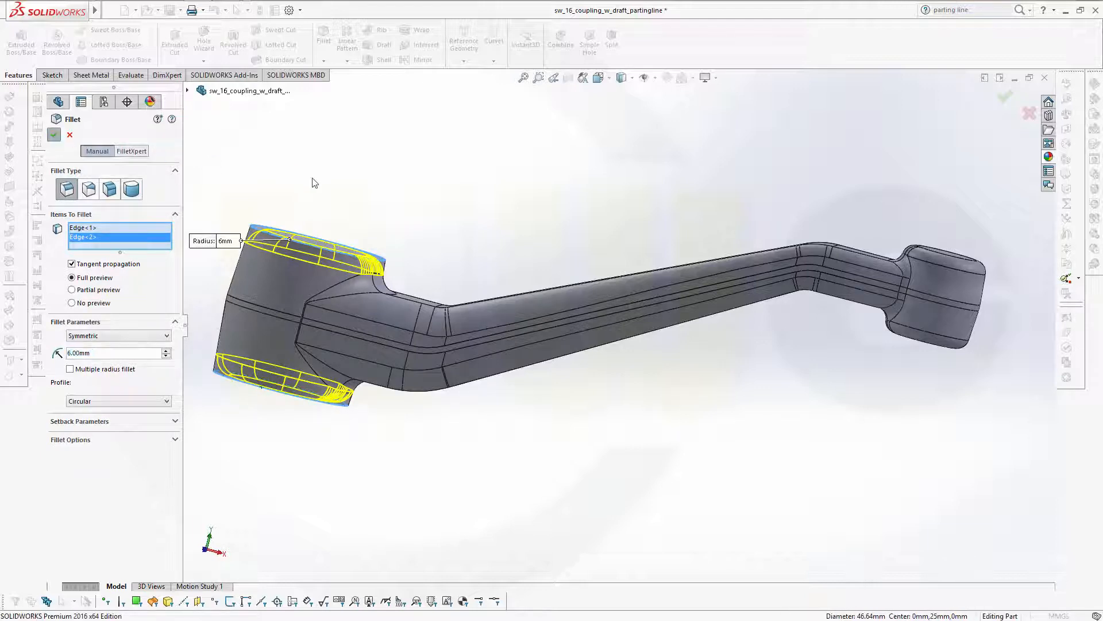
middle_click_drag(430, 214, 374, 244)
scroll(195, 99, "up", 1)
scroll(197, 87, "down", 1)
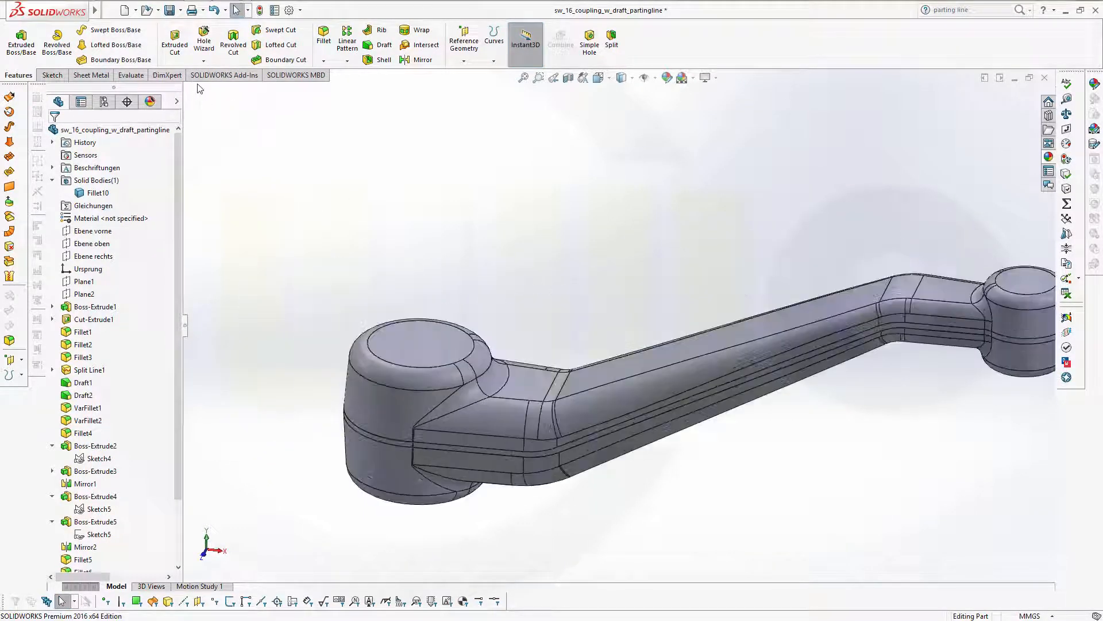
left_click(206, 43)
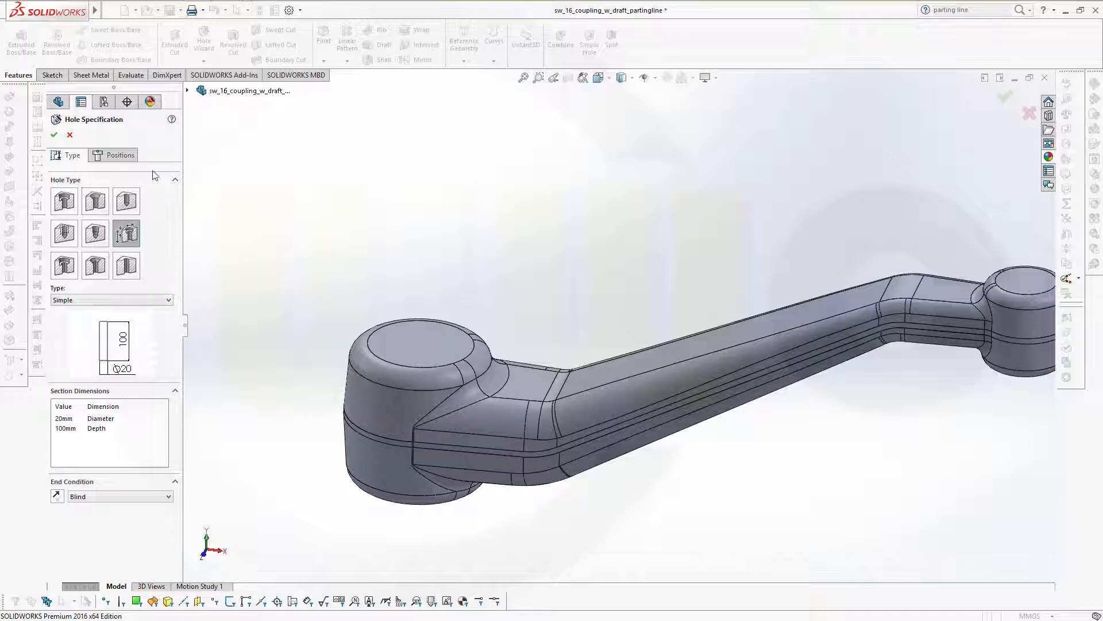
left_click(70, 136)
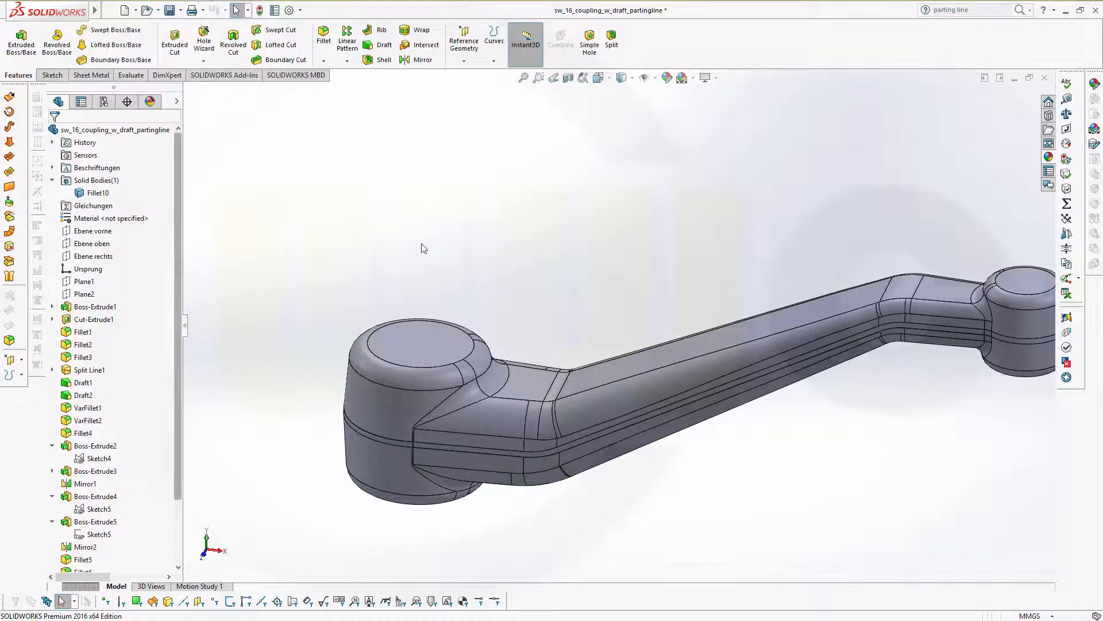
middle_click_drag(591, 288, 628, 264)
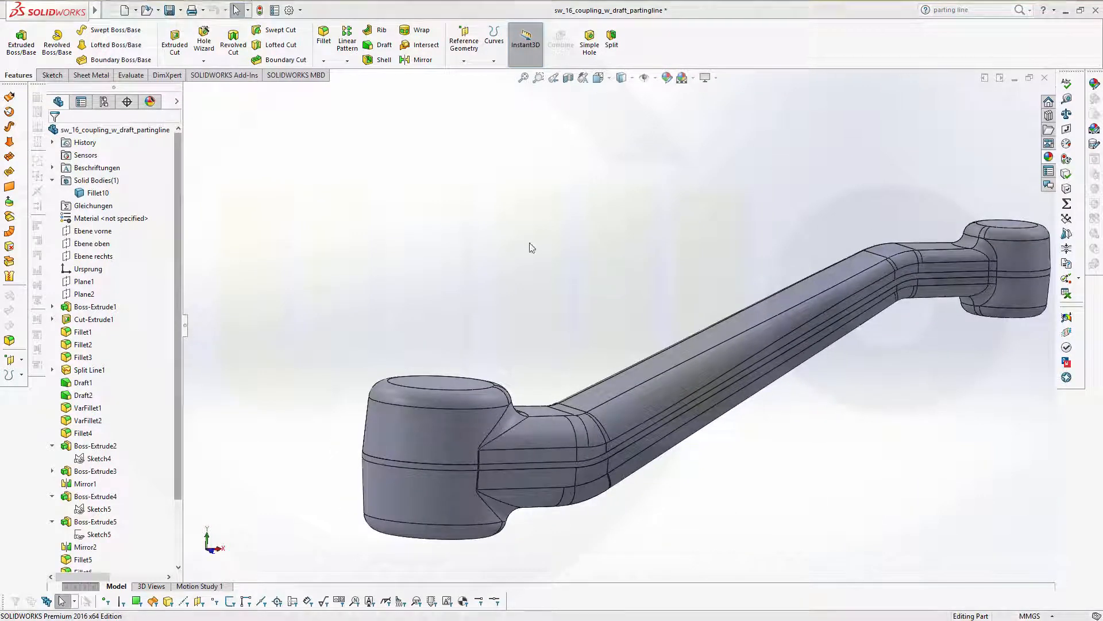
middle_click_drag(529, 246, 499, 267)
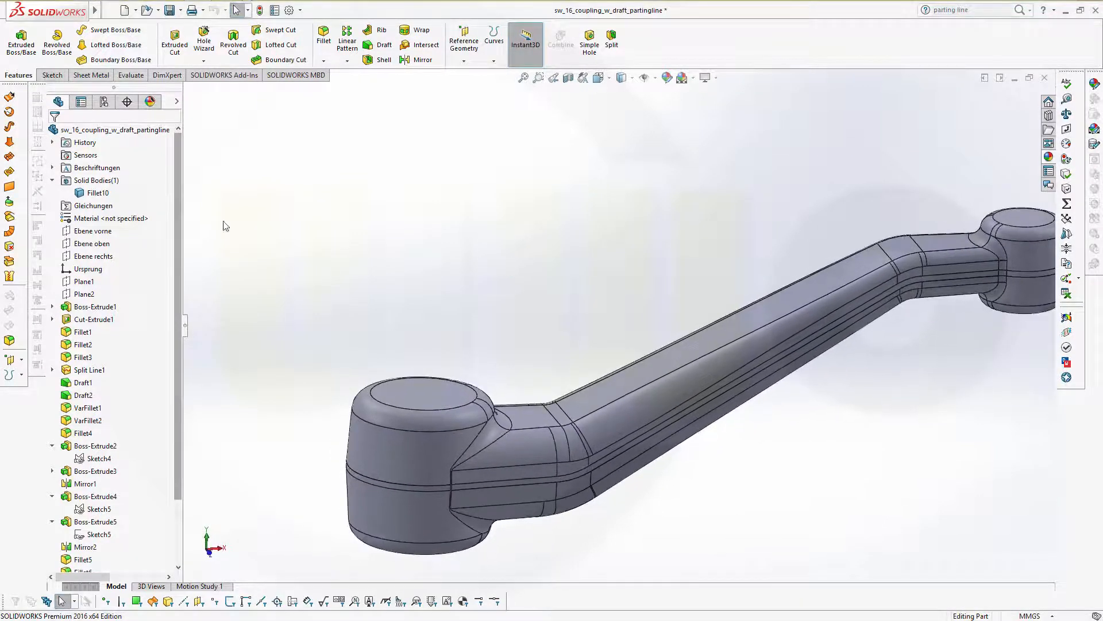
- Hide the solid body Fillet10 and show the planes Ebene oben, Plane2 and Plane1
left_click(95, 193)
left_click(102, 176)
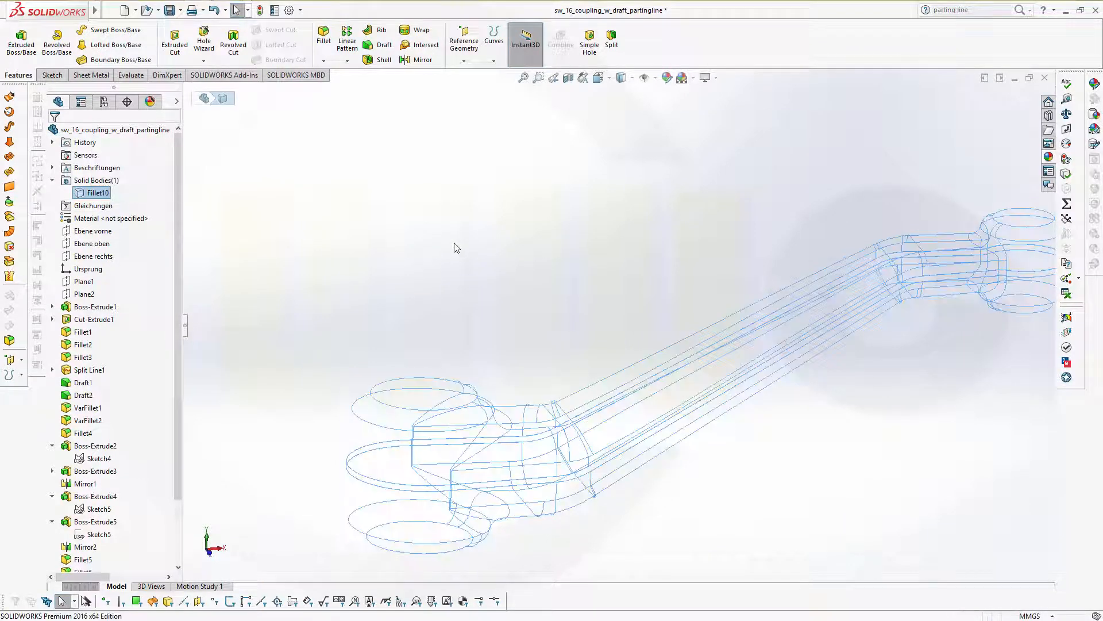
left_click(102, 231)
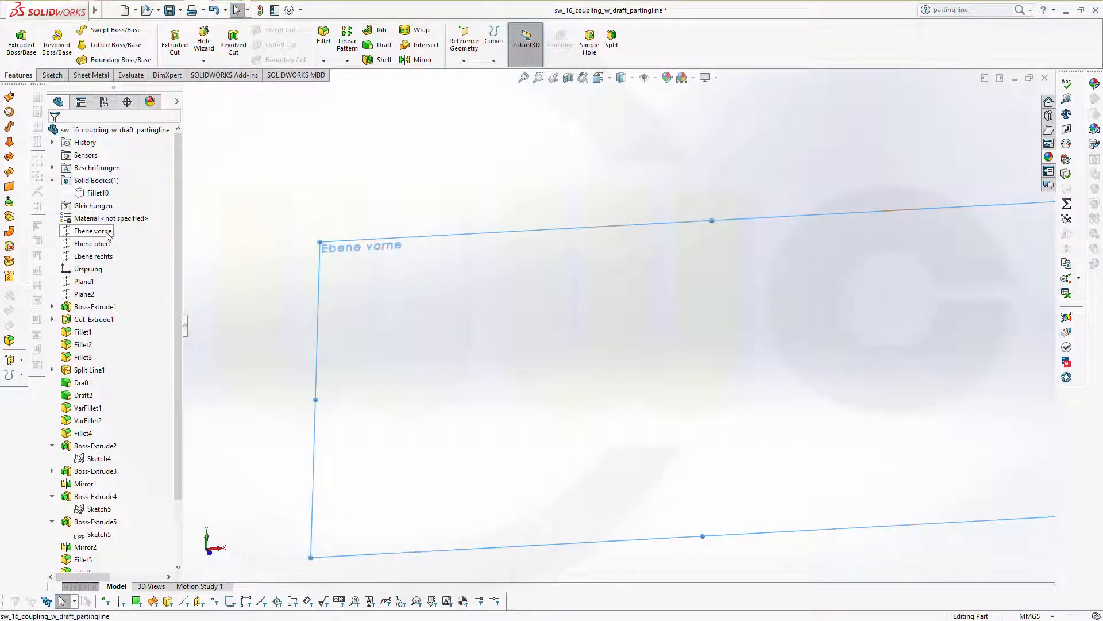
left_click(92, 243)
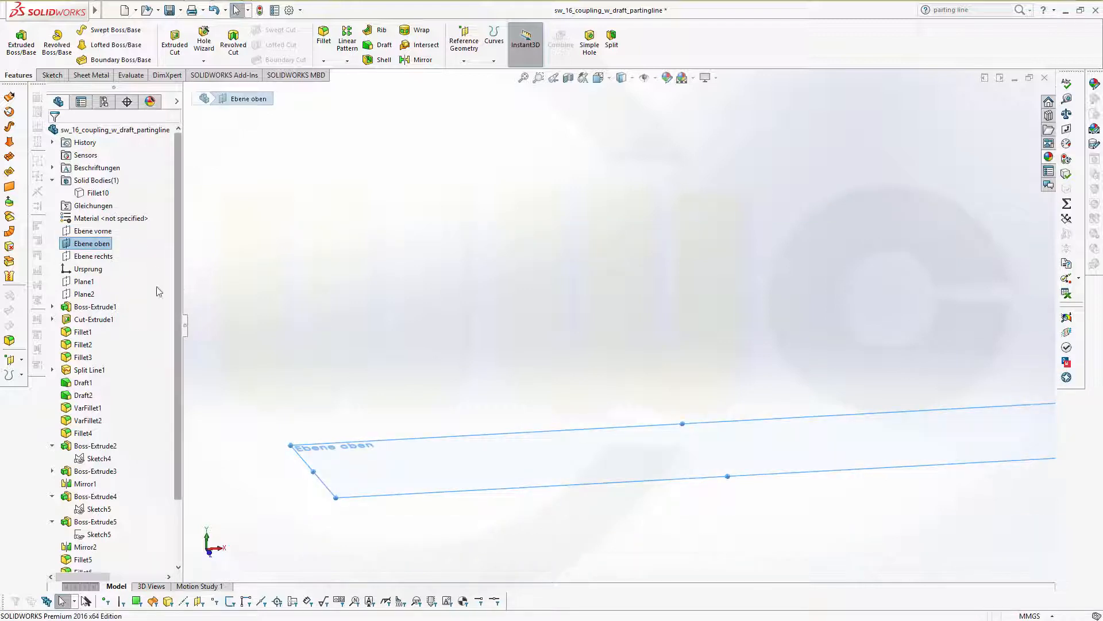
left_click(86, 294)
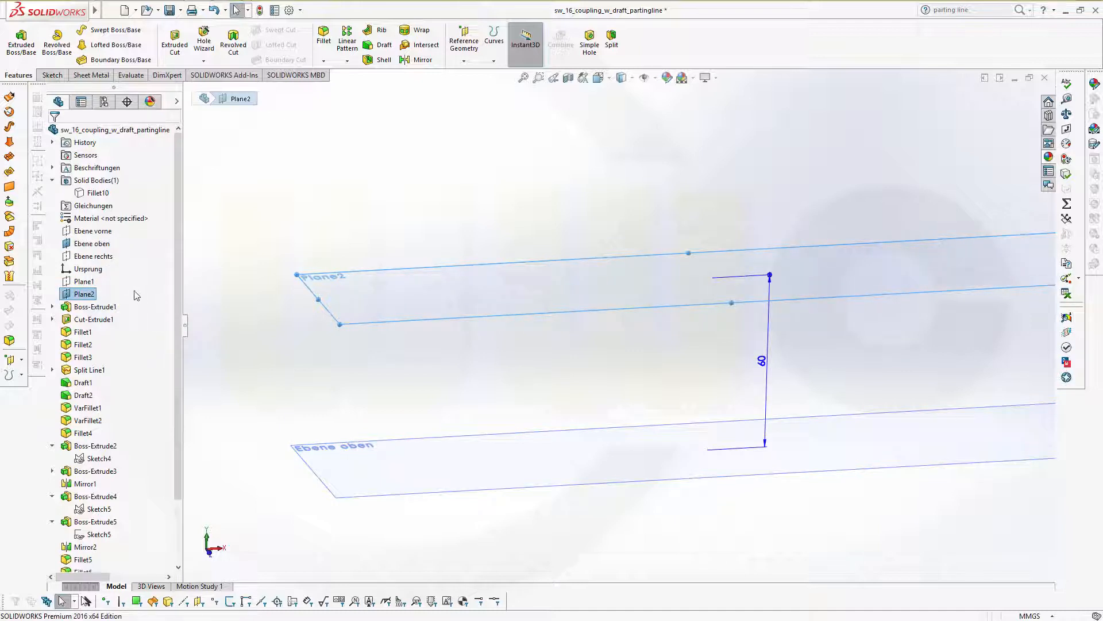
left_click(111, 281)
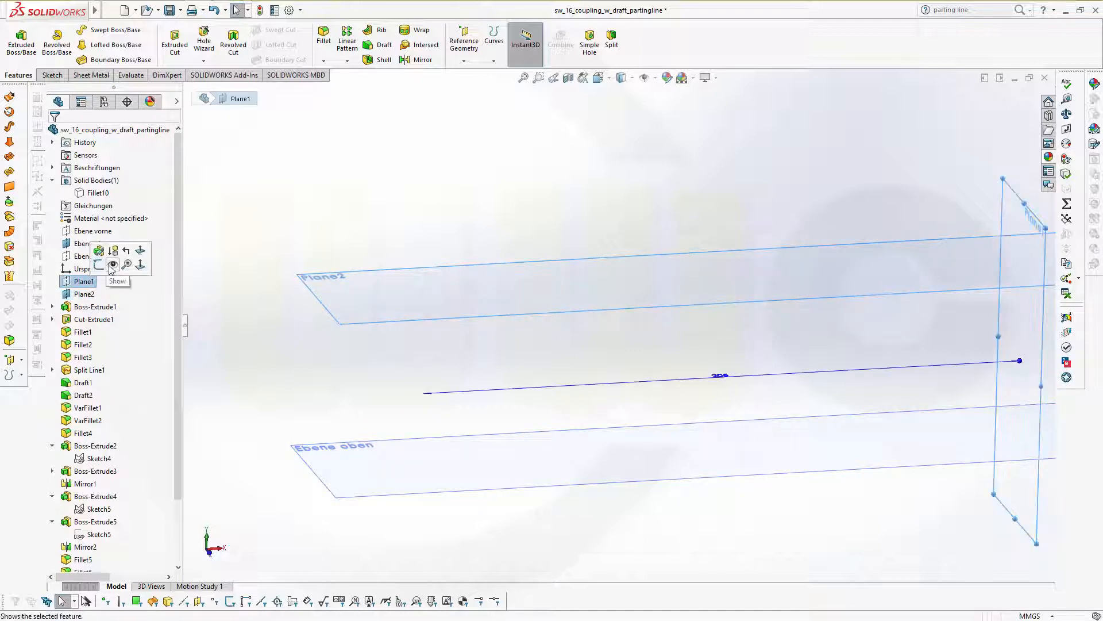
left_click(113, 265)
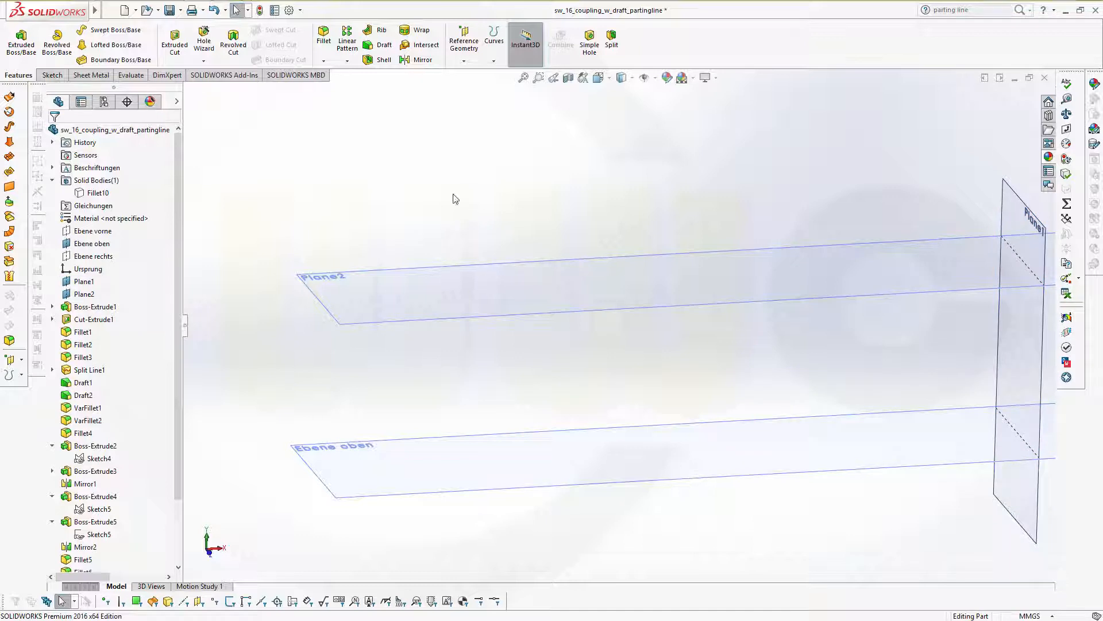
- Sketch a circle of about 28 mm diameter centred on the origin on the plane Ebene oben
left_click(401, 446)
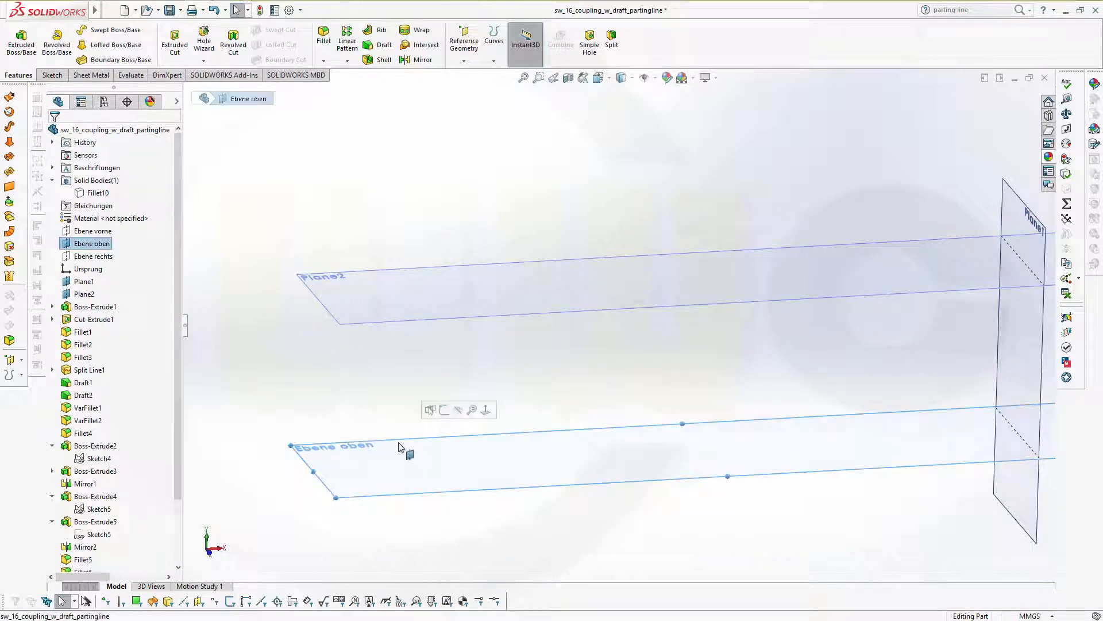
left_click(444, 411)
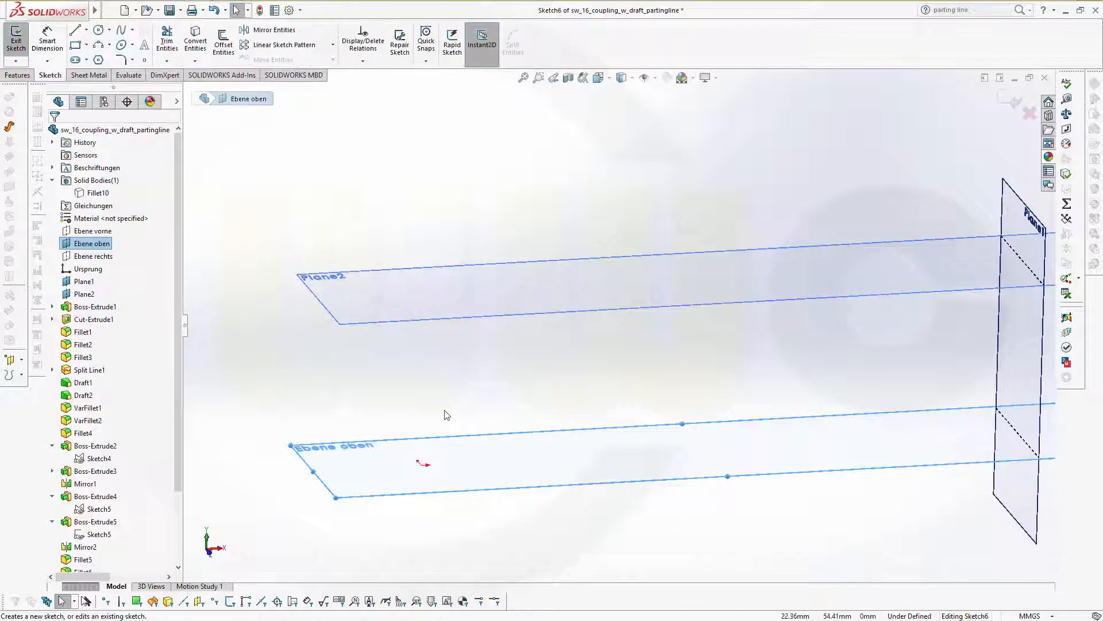
left_click(98, 29)
left_click(422, 465)
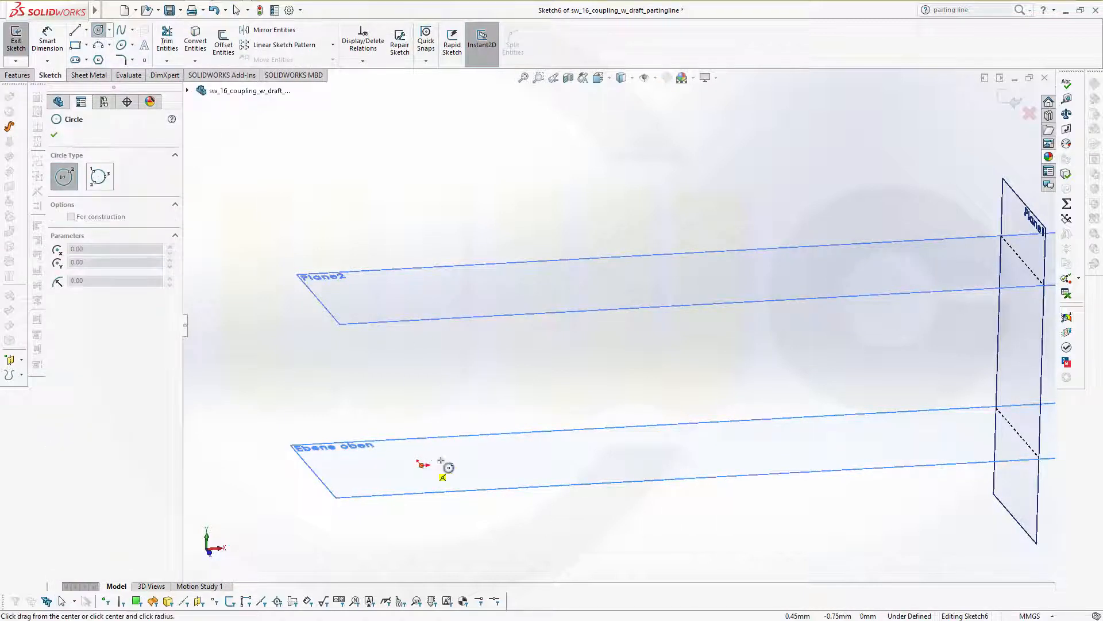
left_click(463, 463)
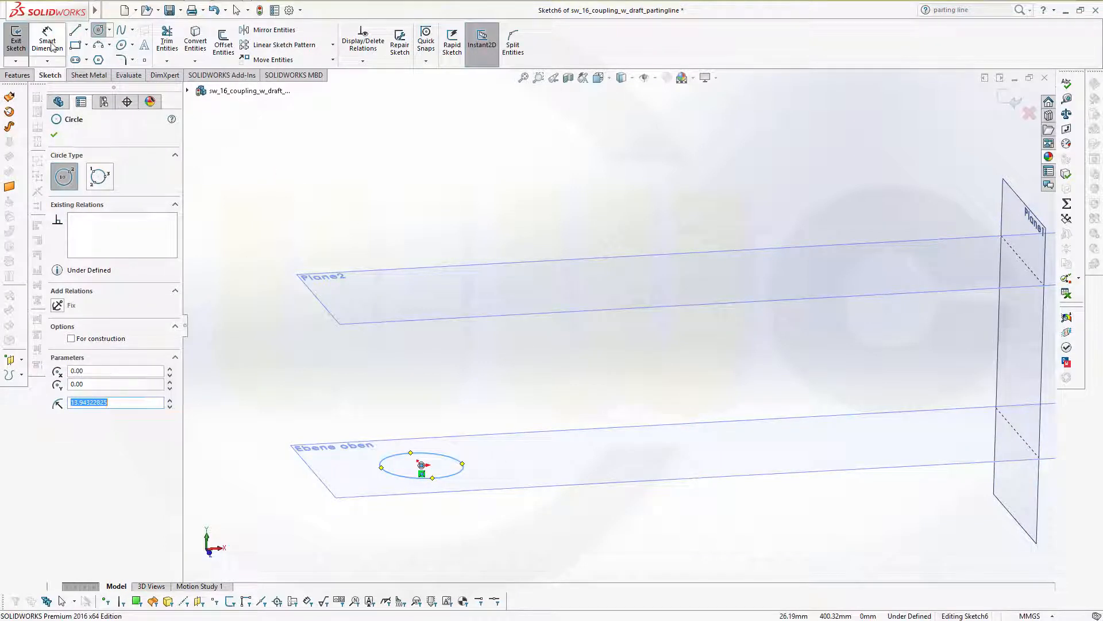
- Check the bore size in the reference drawing, dimension the circle's diameter as 30 mm and close the sketch
left_click(47, 42)
left_click(463, 464)
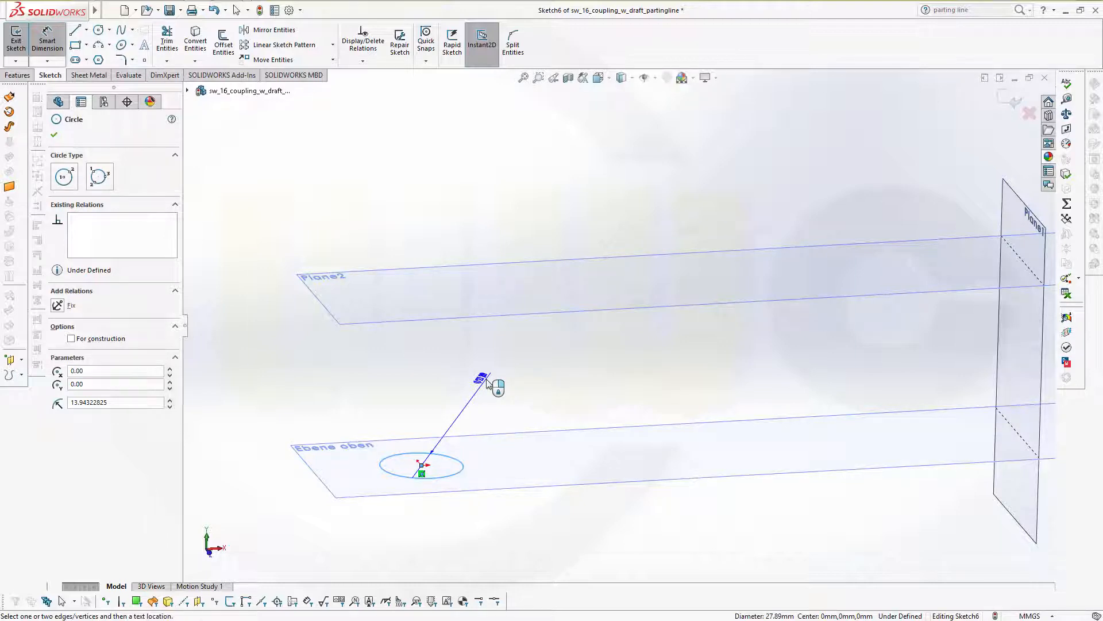
key("alt+Tab")
key("alt+Tab")
key("alt+Tab")
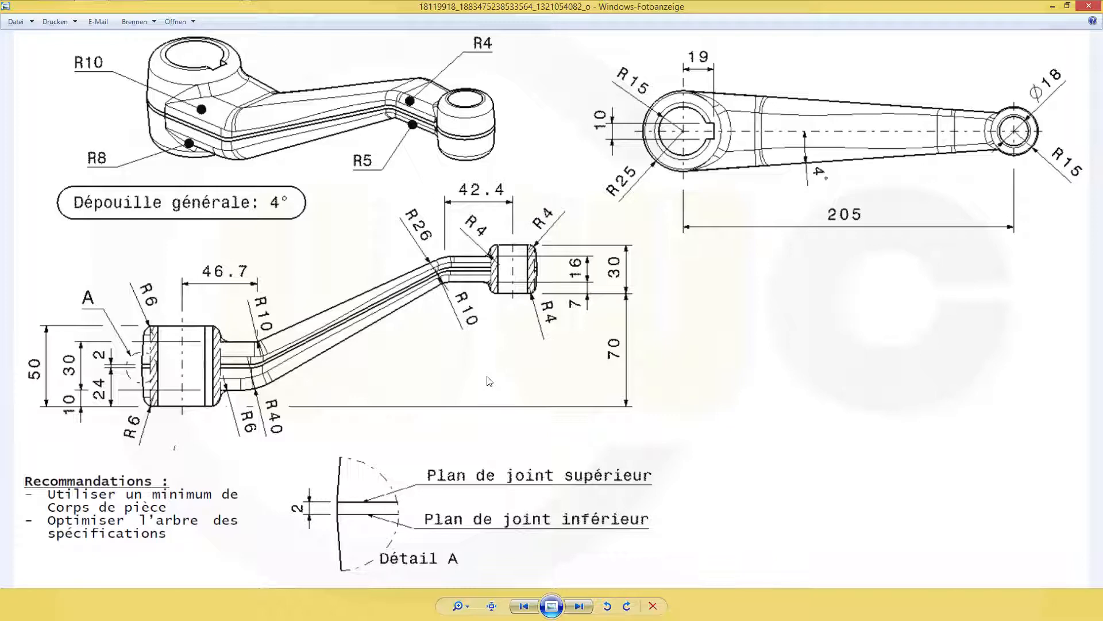
key("alt+Tab")
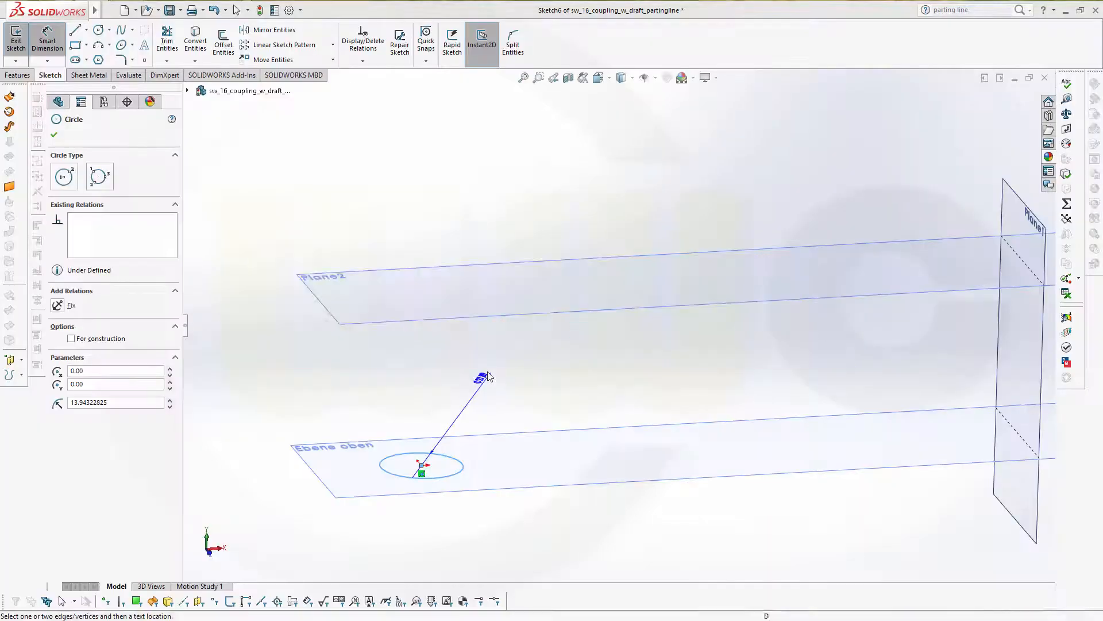
left_click(447, 317)
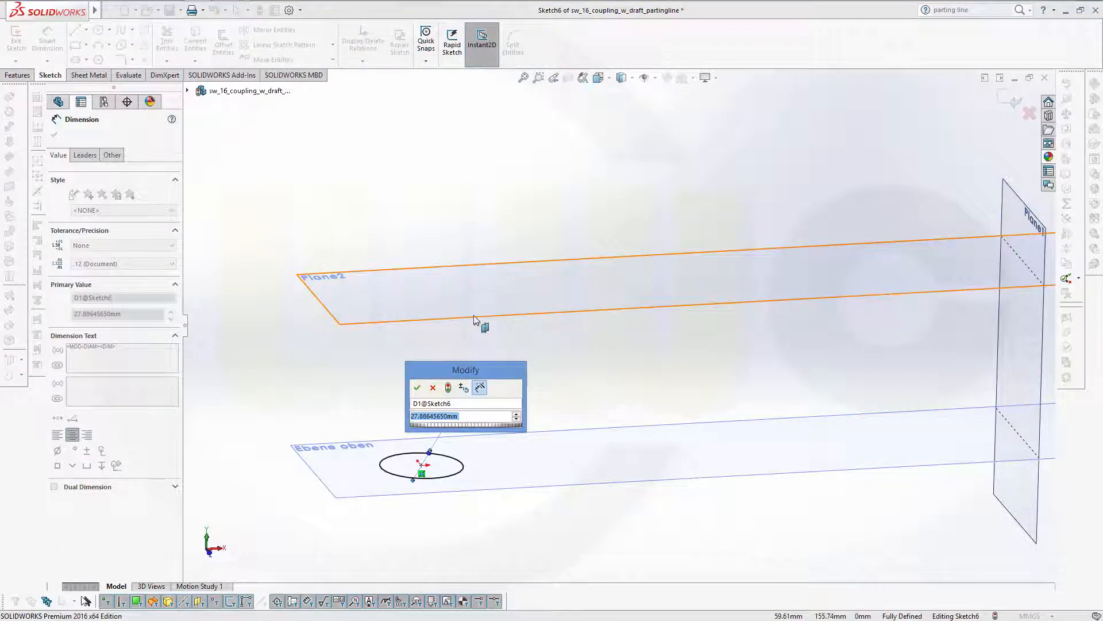
type("30")
key("Return")
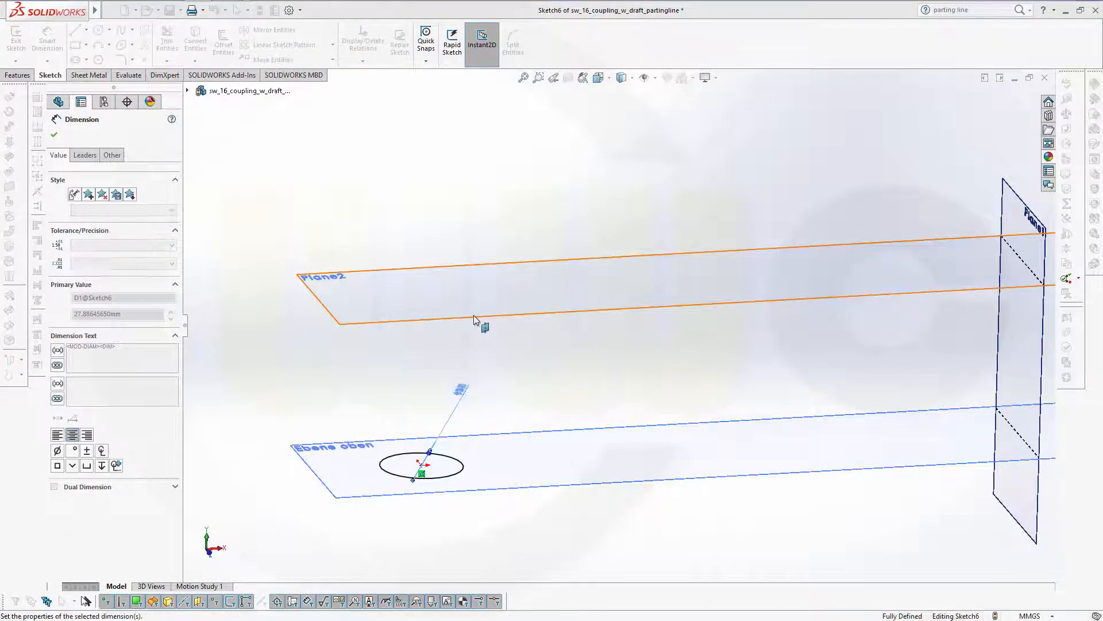
left_click(1014, 103)
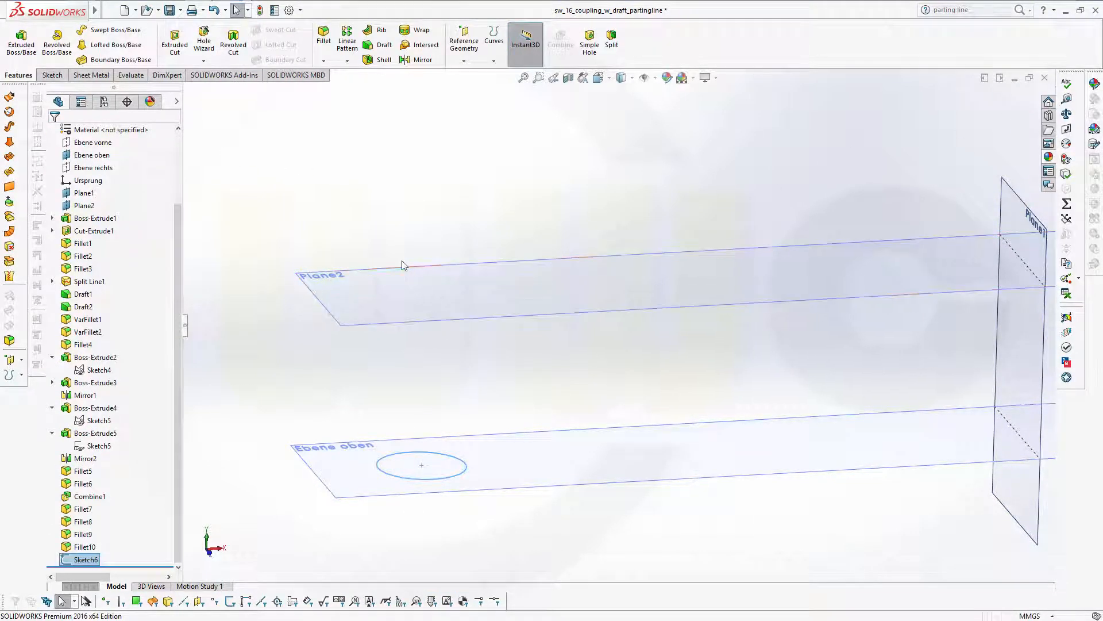
- Sketch a circle of about 20.6 mm radius on Plane2, off to the side near Plane1
left_click(408, 277)
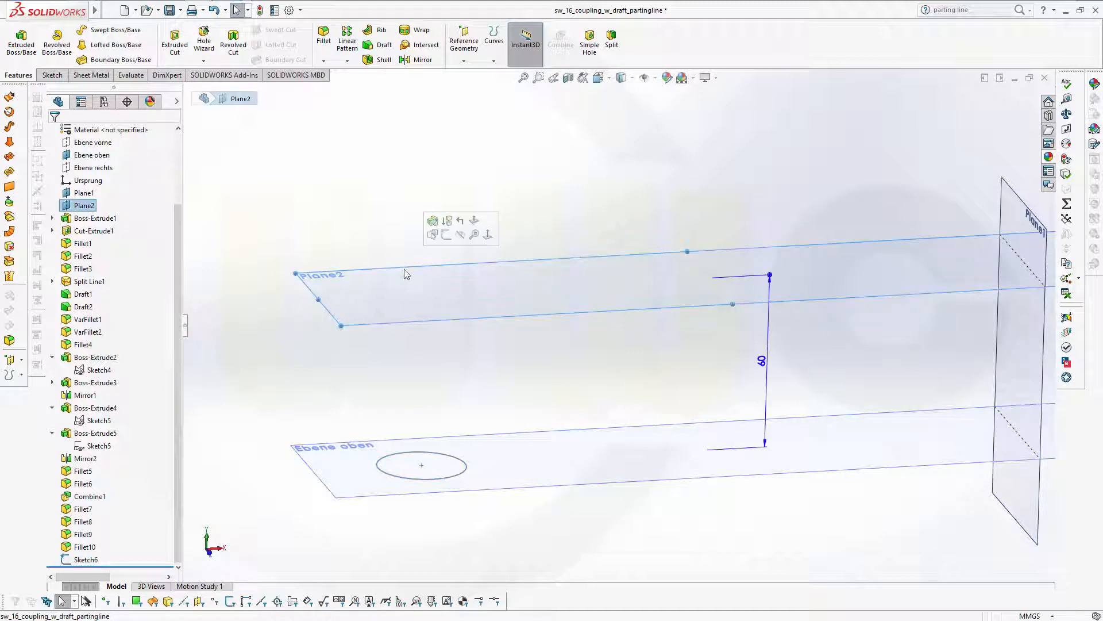
left_click(446, 235)
left_click(98, 30)
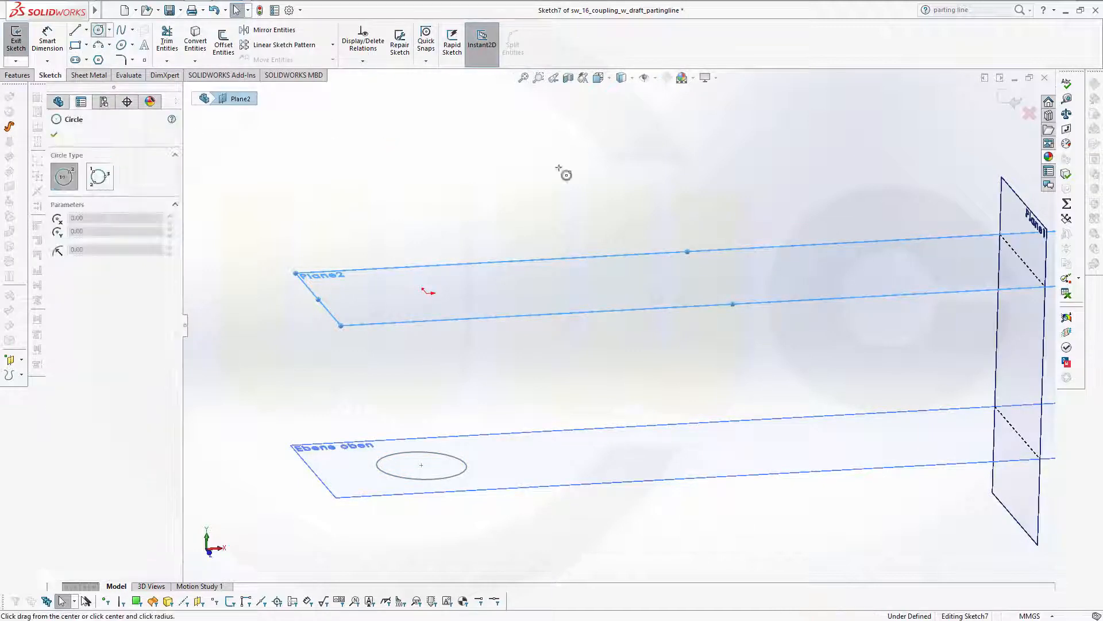
left_click(906, 195)
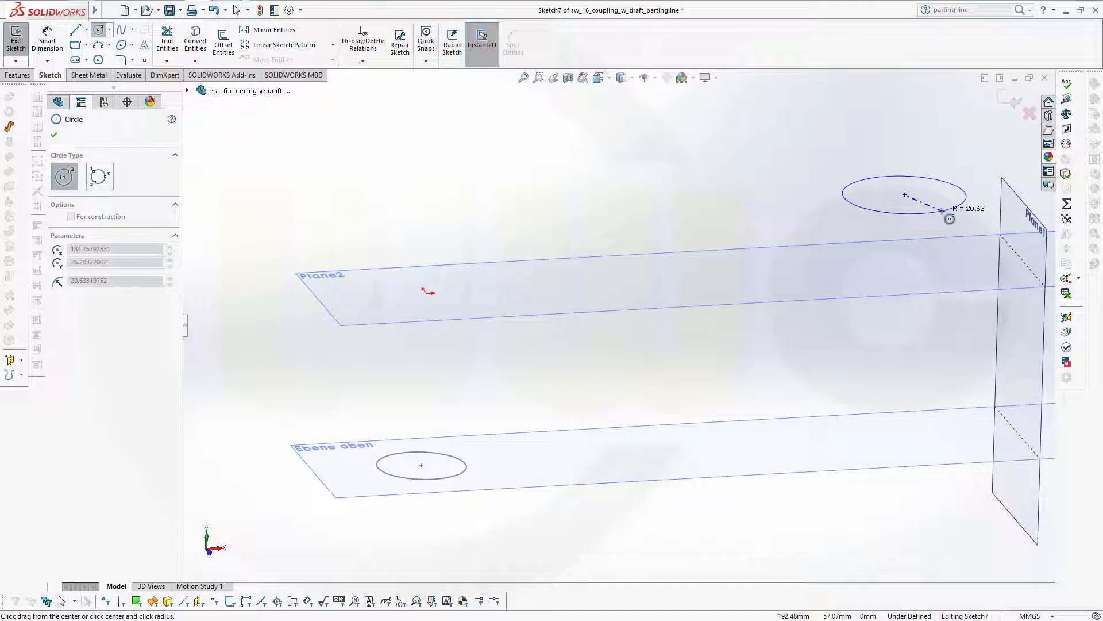
left_click(942, 211)
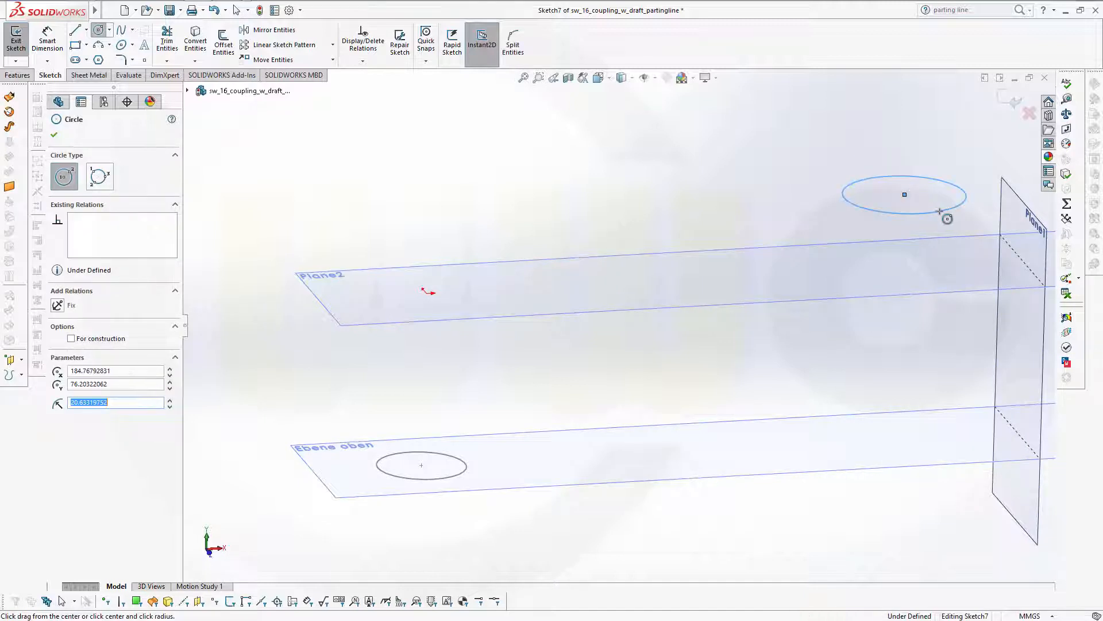
- Dimension the diameter of the circle on Plane2 as 18 mm
left_click(47, 39)
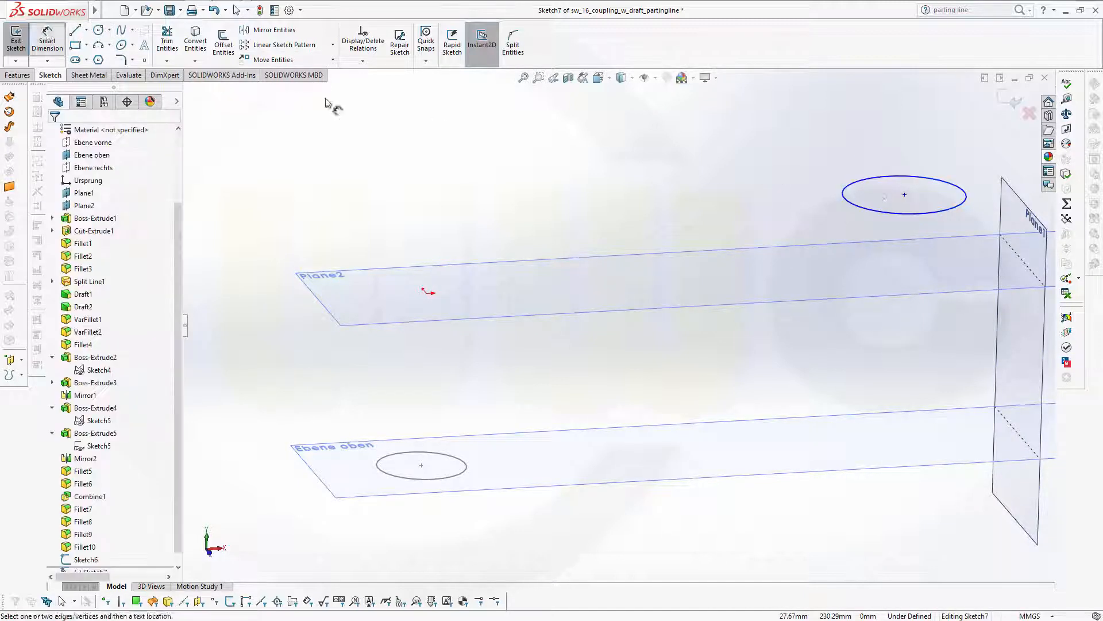
left_click(874, 212)
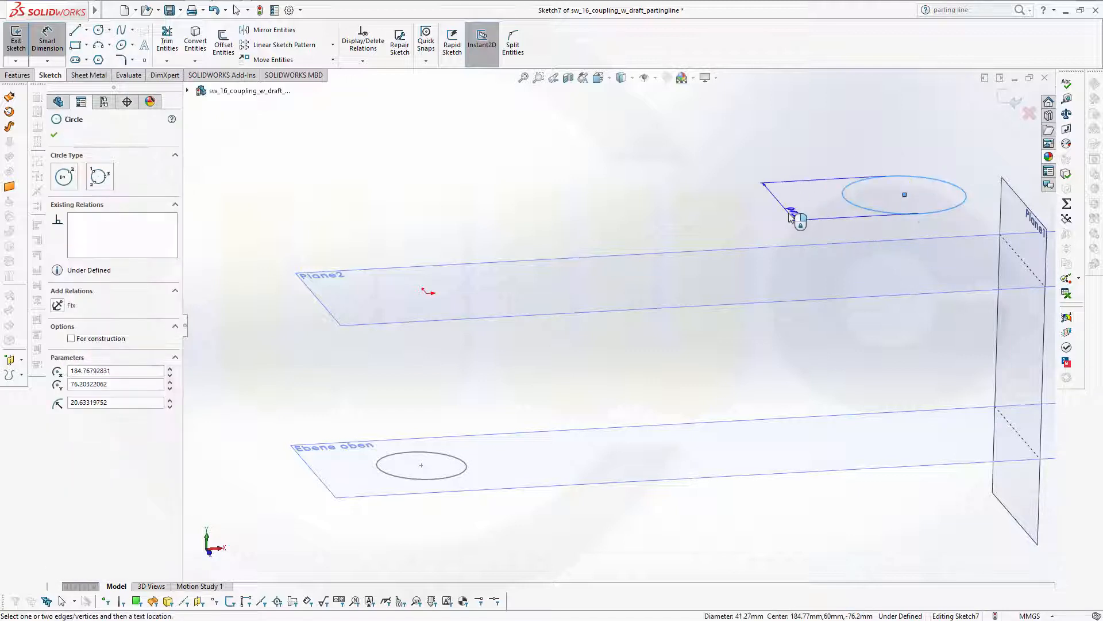
left_click(791, 216)
type("1")
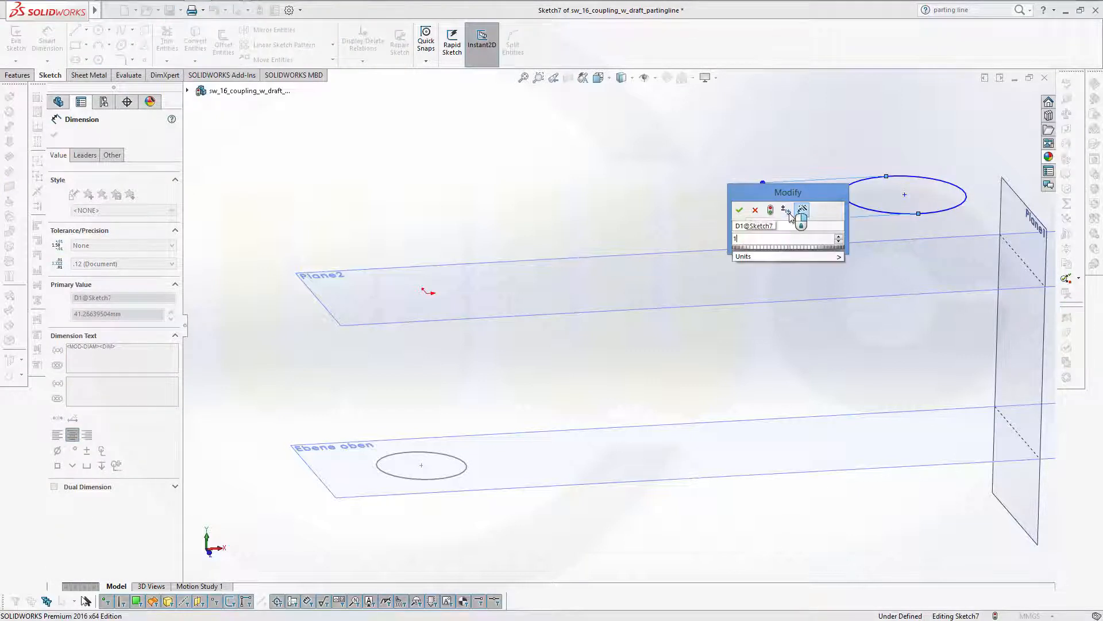
type("8")
key("Return")
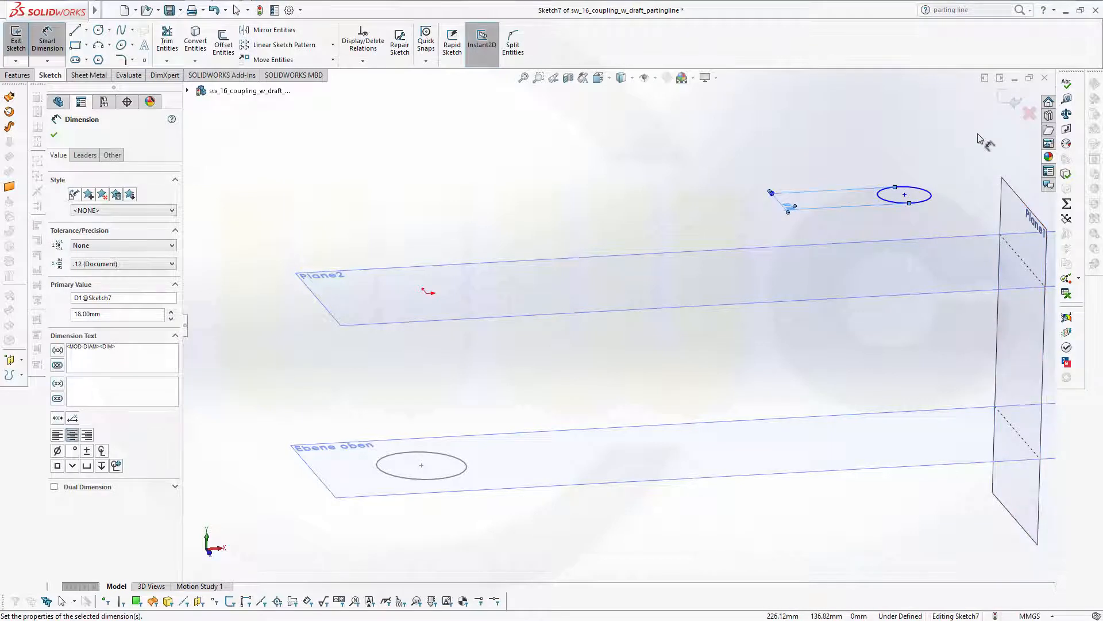
key("Escape")
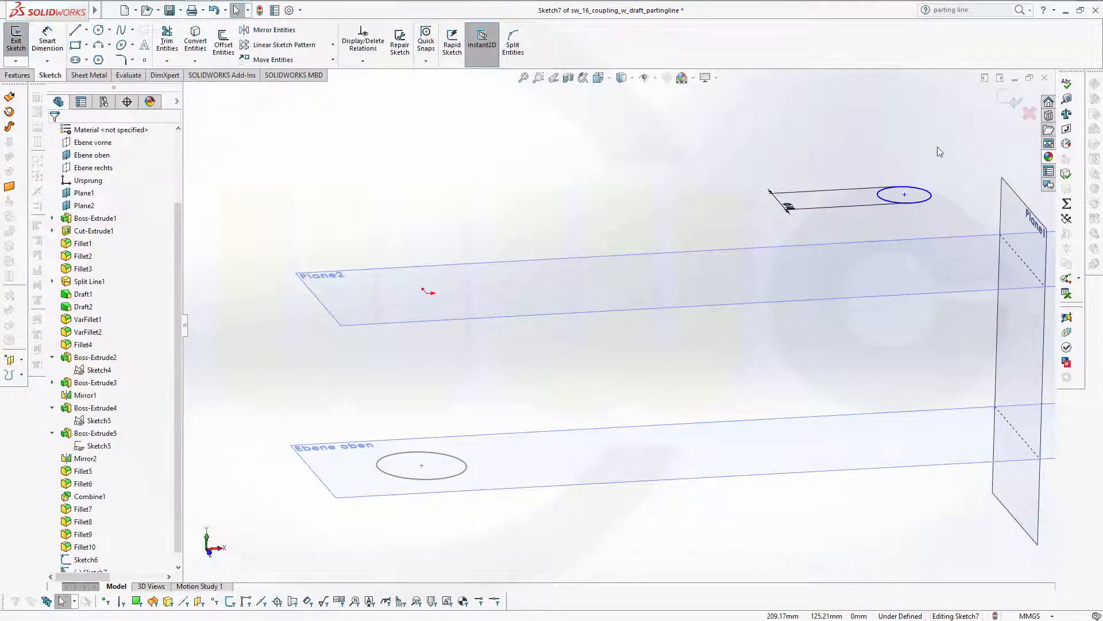
- Make the centre of the 18 mm circle coincident with Plane1
left_click(904, 195)
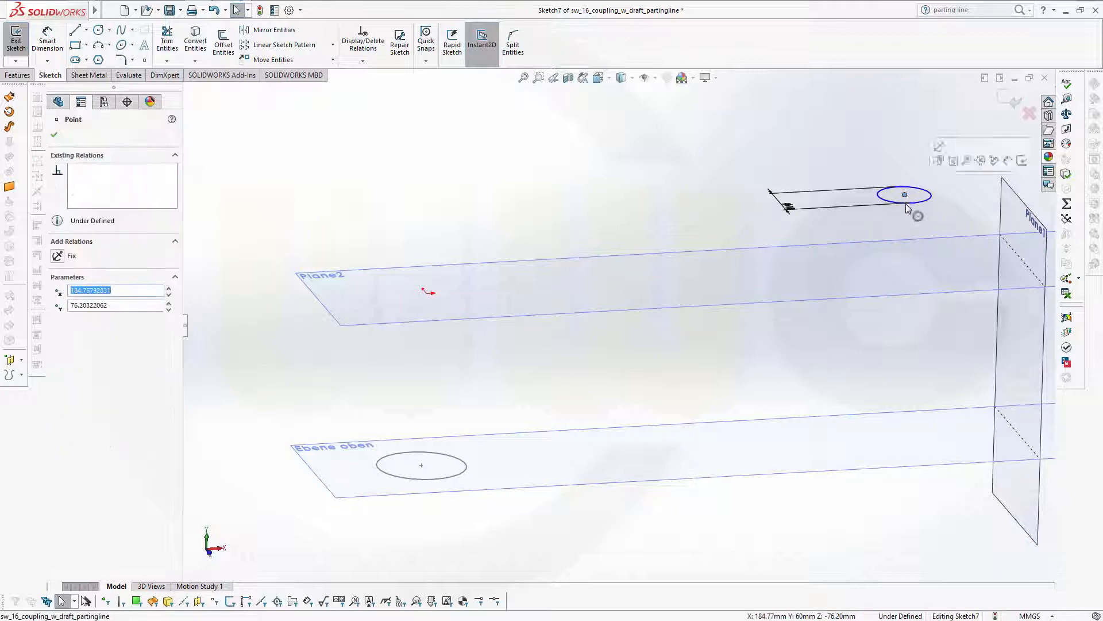
left_click(1016, 214, "ctrl")
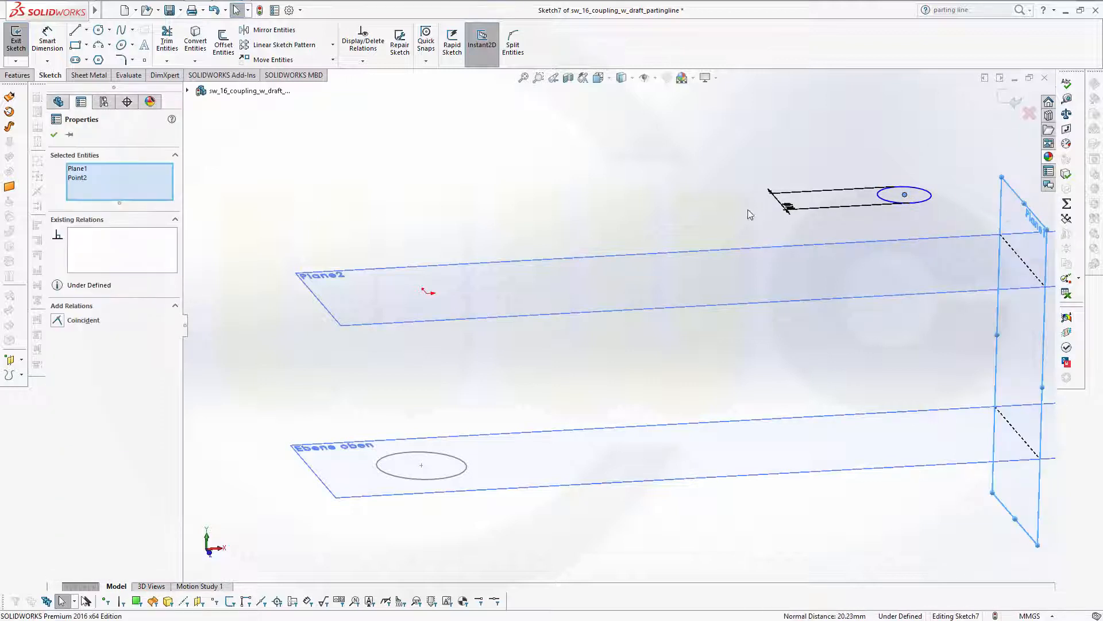
left_click(57, 320)
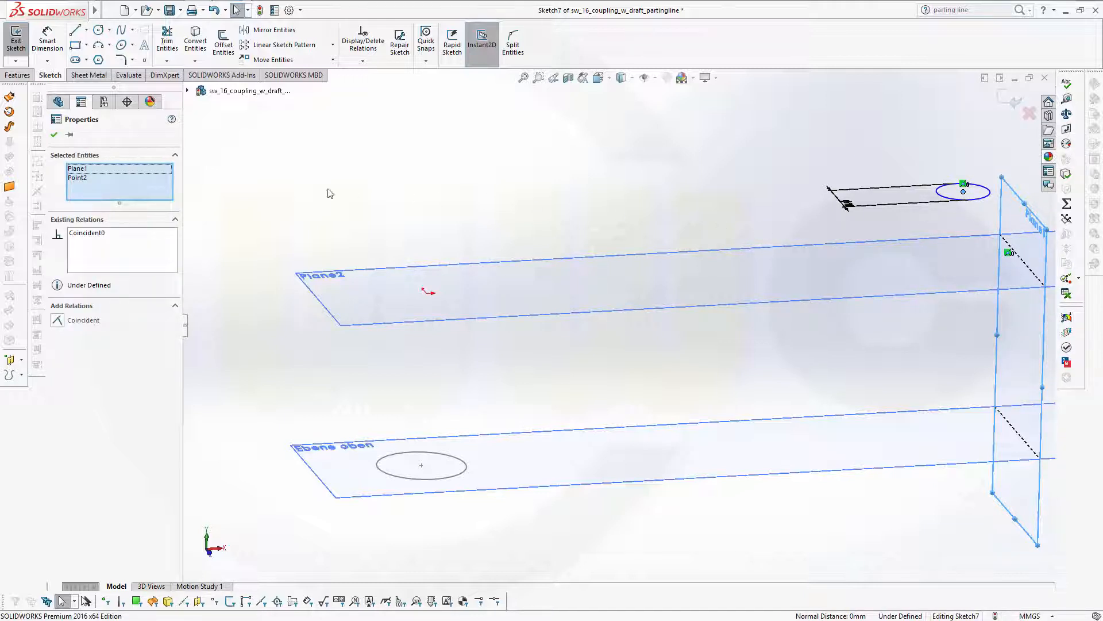
- Try to add a coincident relation between Ebene vorne and the circle's centre with Plane1 still selected
left_click(187, 92)
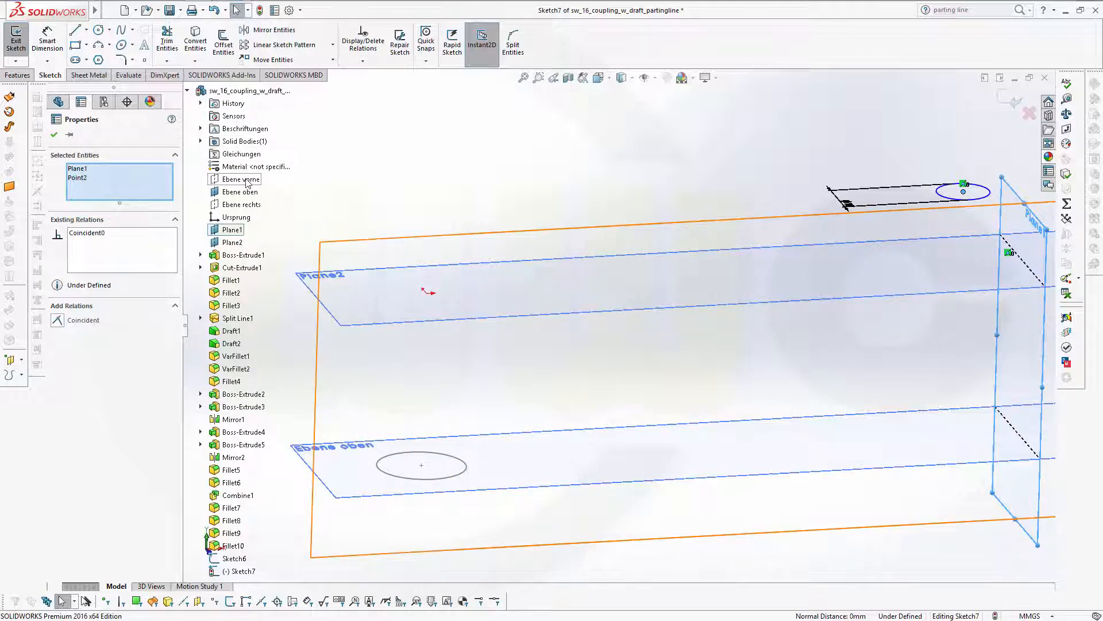
left_click(57, 320)
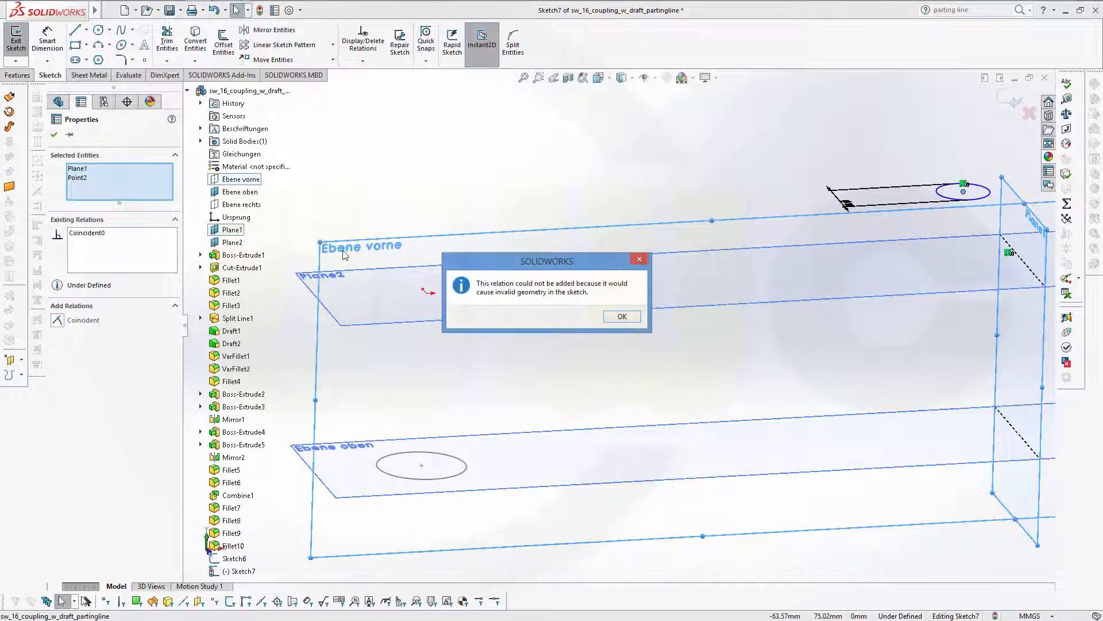
left_click(623, 318)
left_click(701, 176)
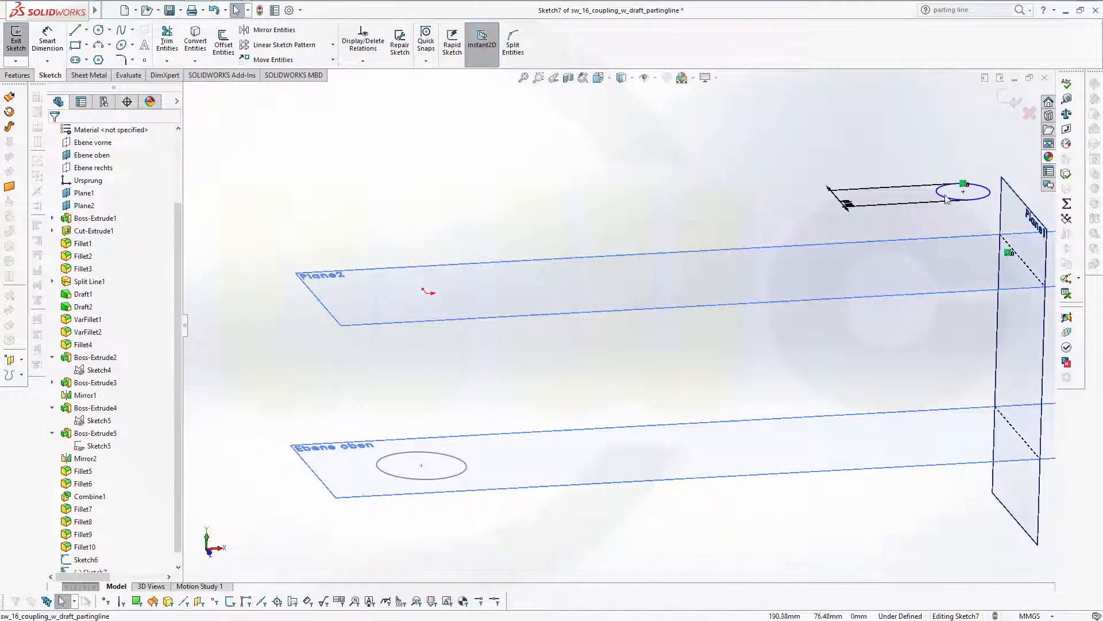
- Move the 18 mm circle along Plane1, make its centre coincident with Ebene vorne and close the sketch
left_click(958, 201)
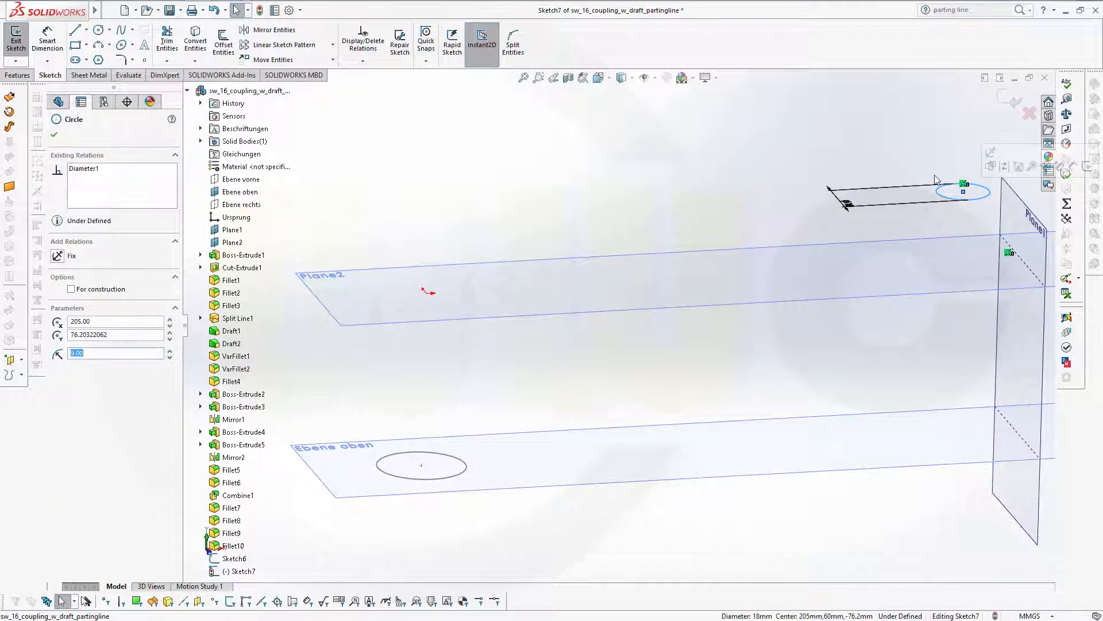
left_click_drag(964, 192, 978, 208)
left_click(550, 204)
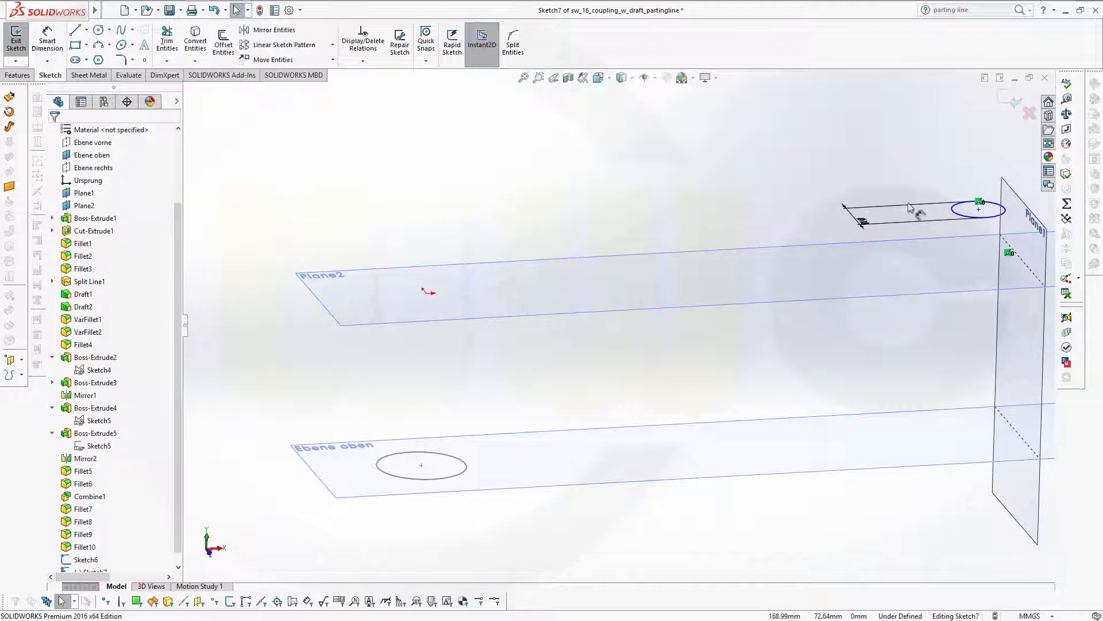
left_click(980, 210)
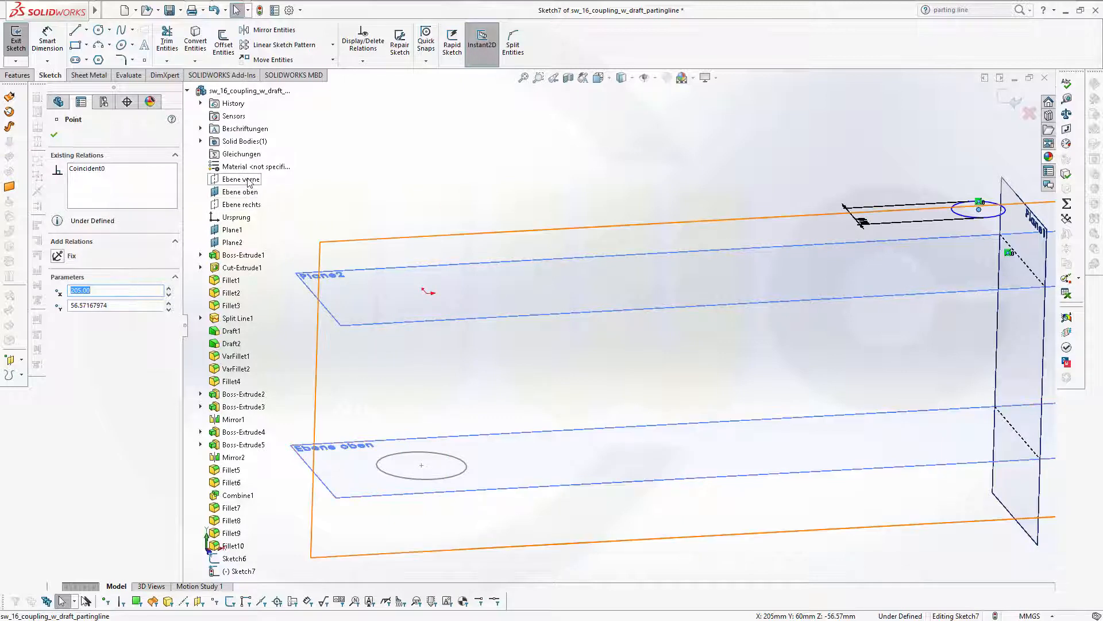
left_click(248, 180, "ctrl")
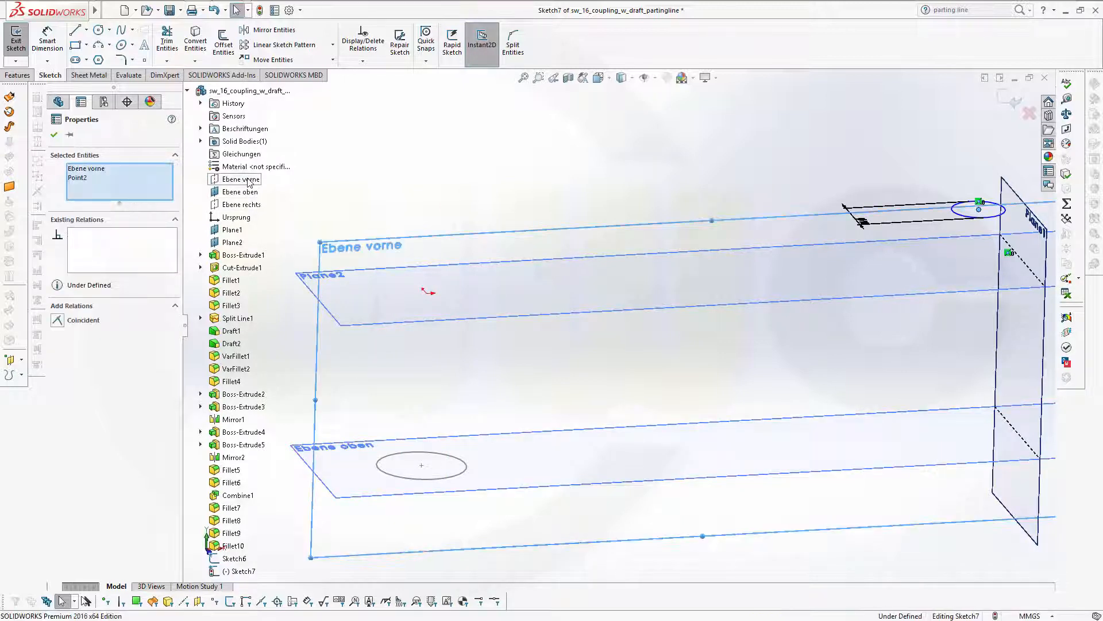
left_click(58, 320)
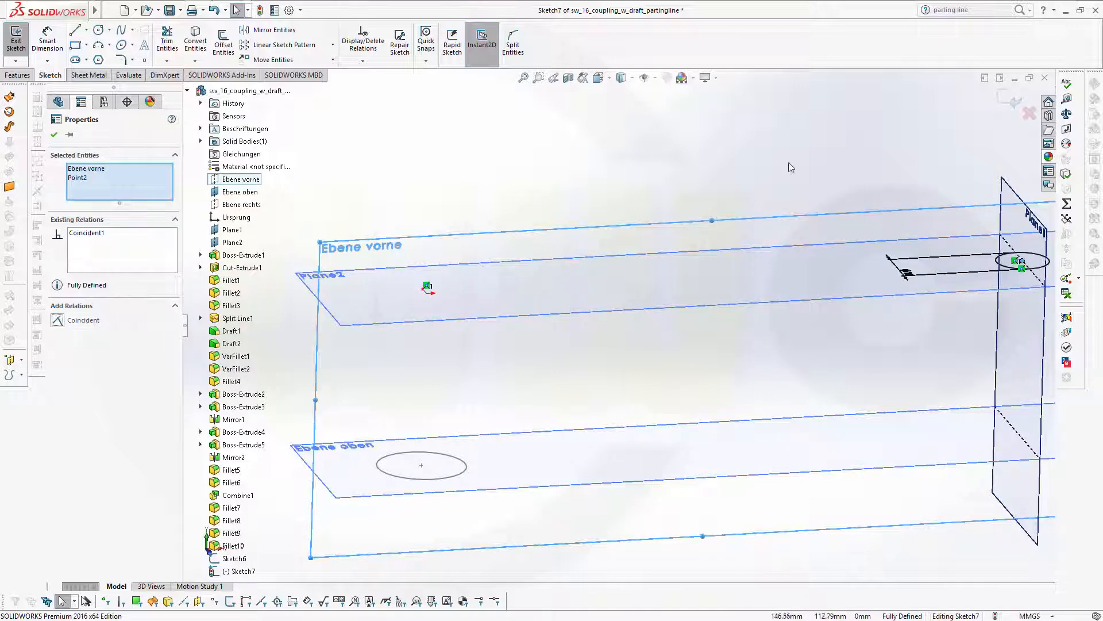
left_click(1013, 102)
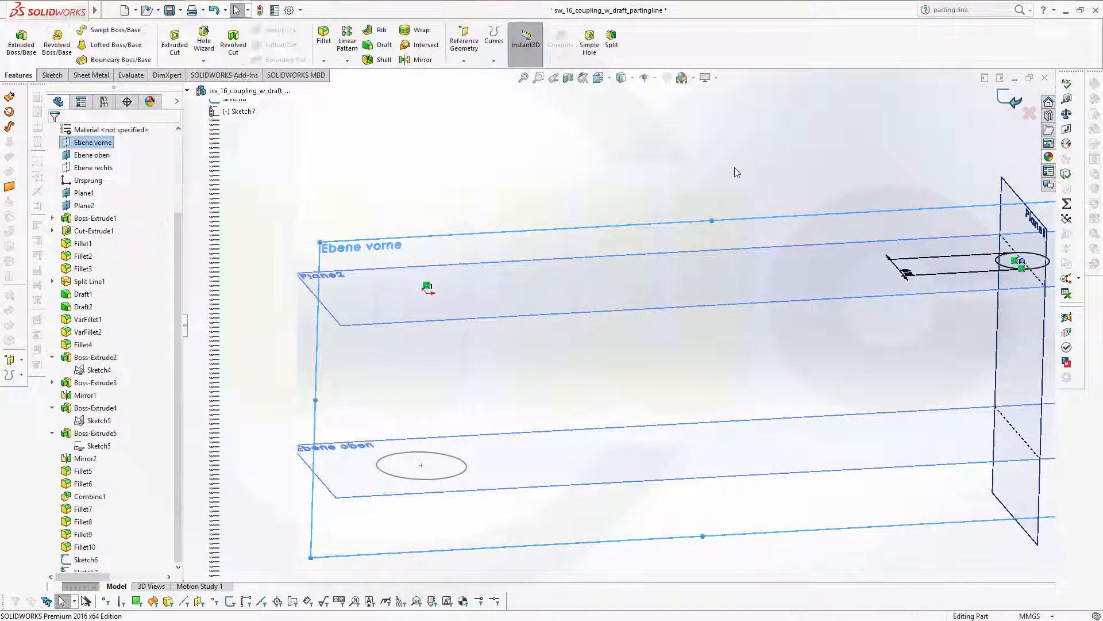
middle_click_drag(667, 192, 615, 198)
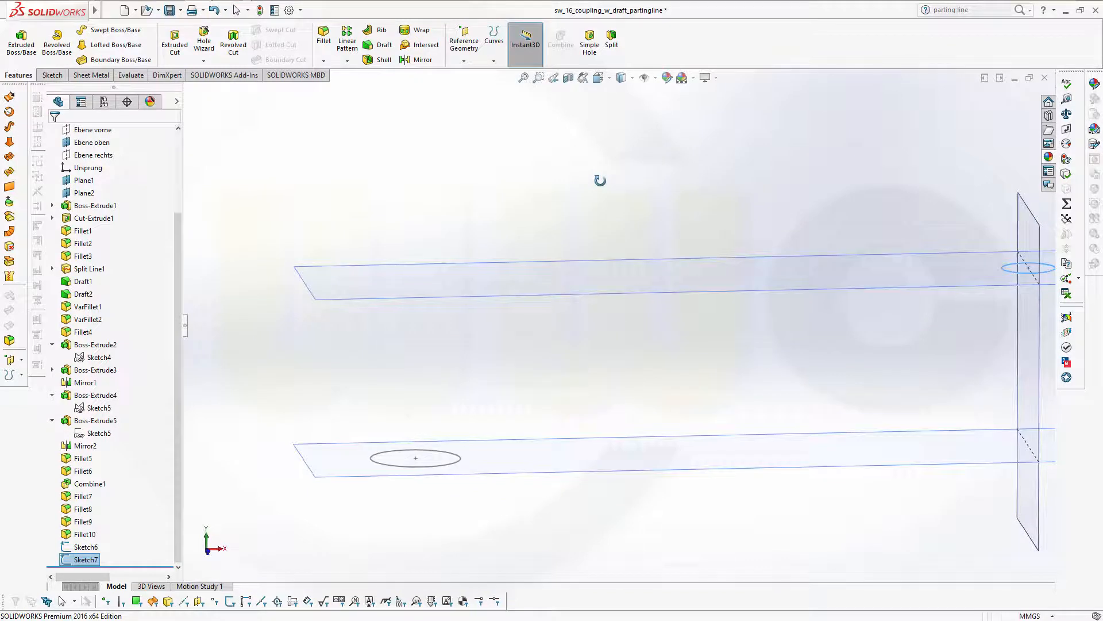
key("Escape")
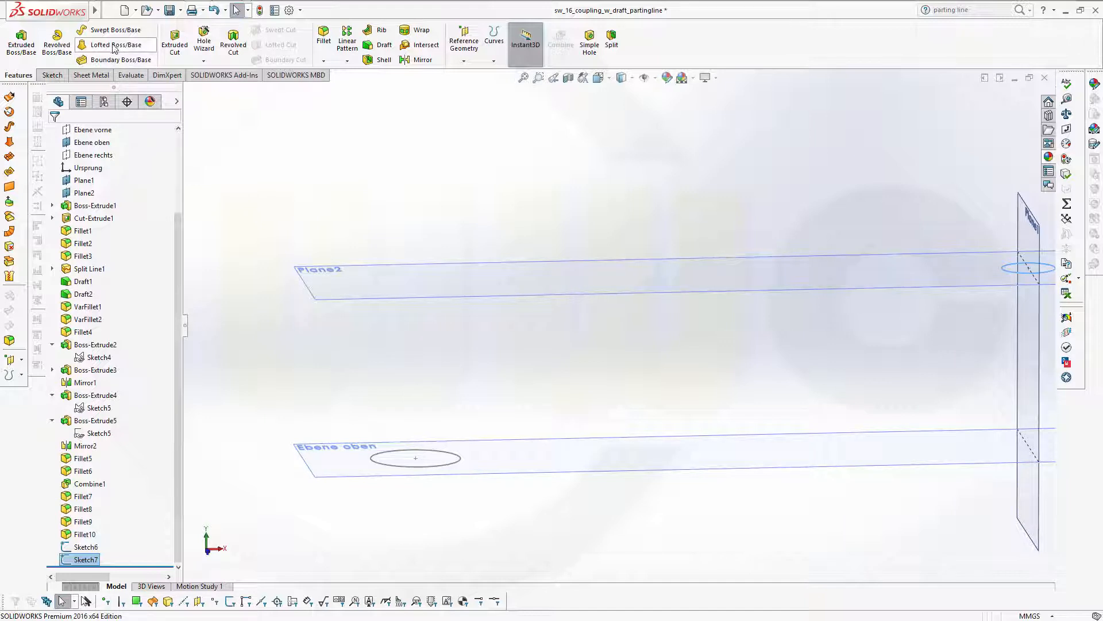
left_click(284, 140)
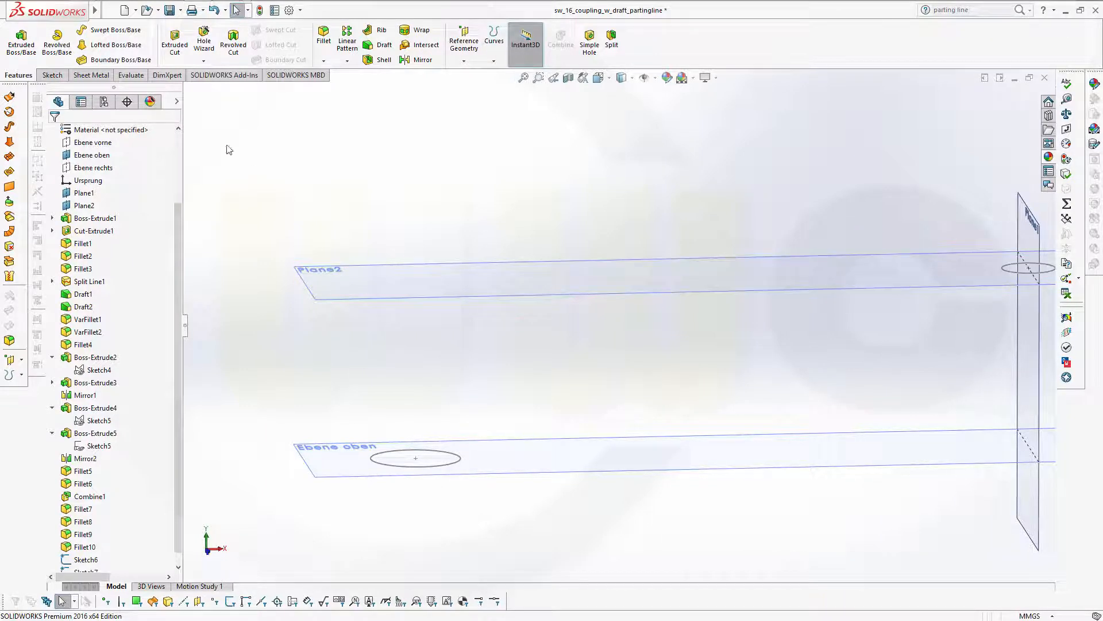
left_click(26, 45)
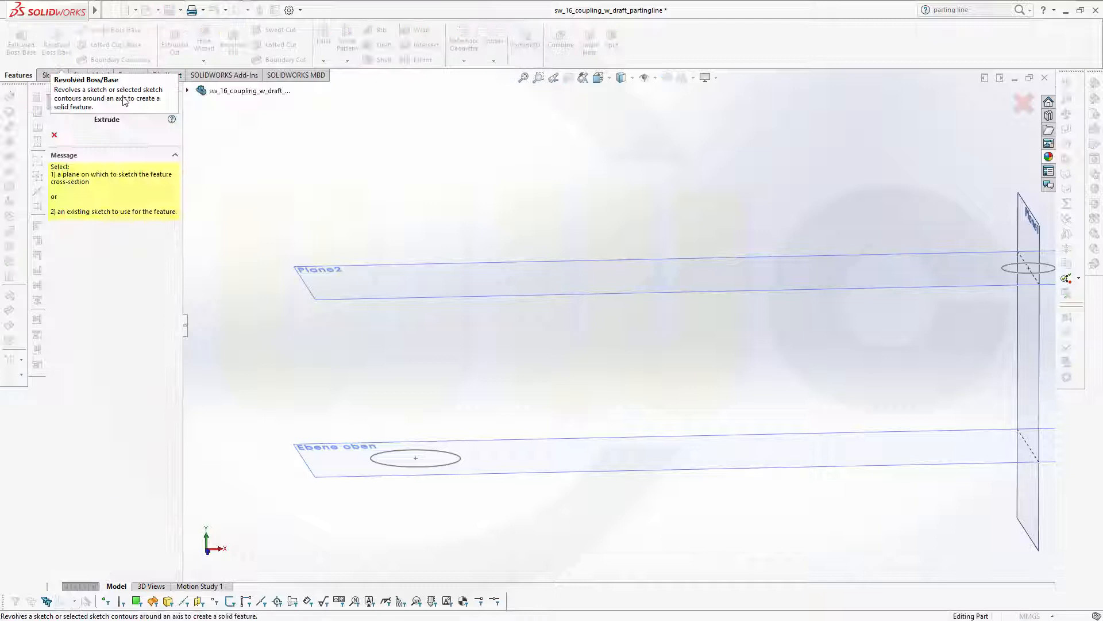
left_click(447, 464)
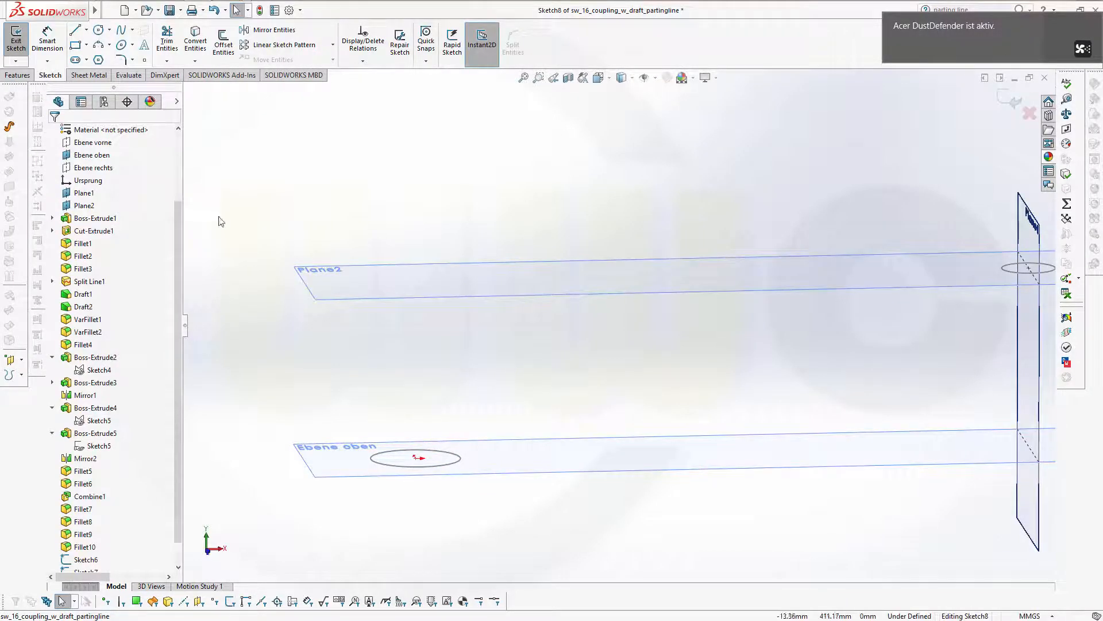
left_click(450, 467)
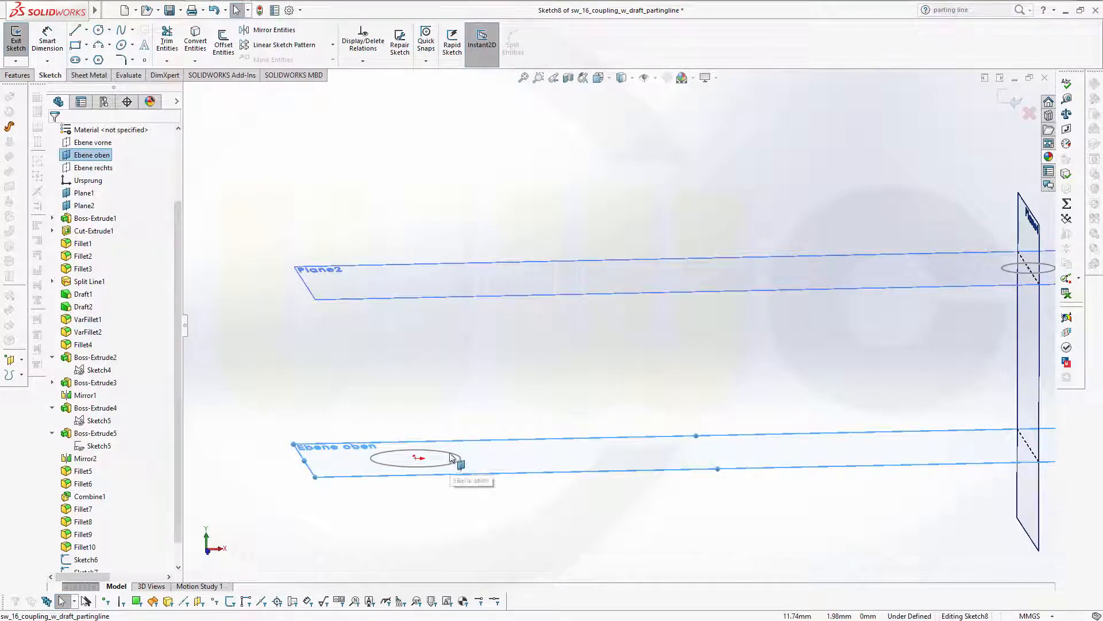
left_click(1013, 101)
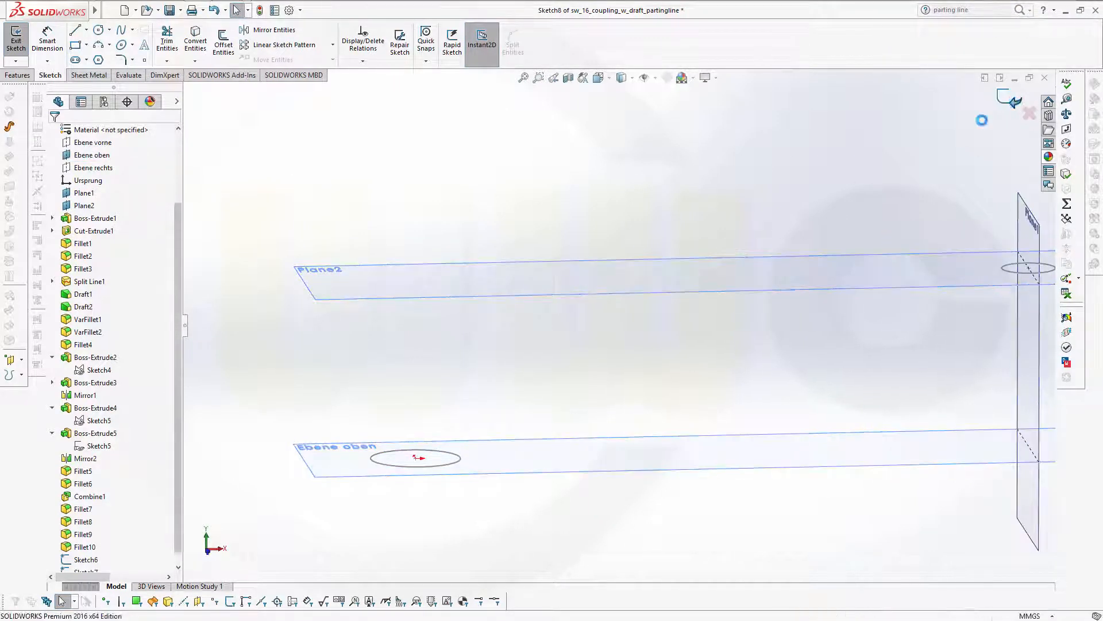
left_click(374, 460)
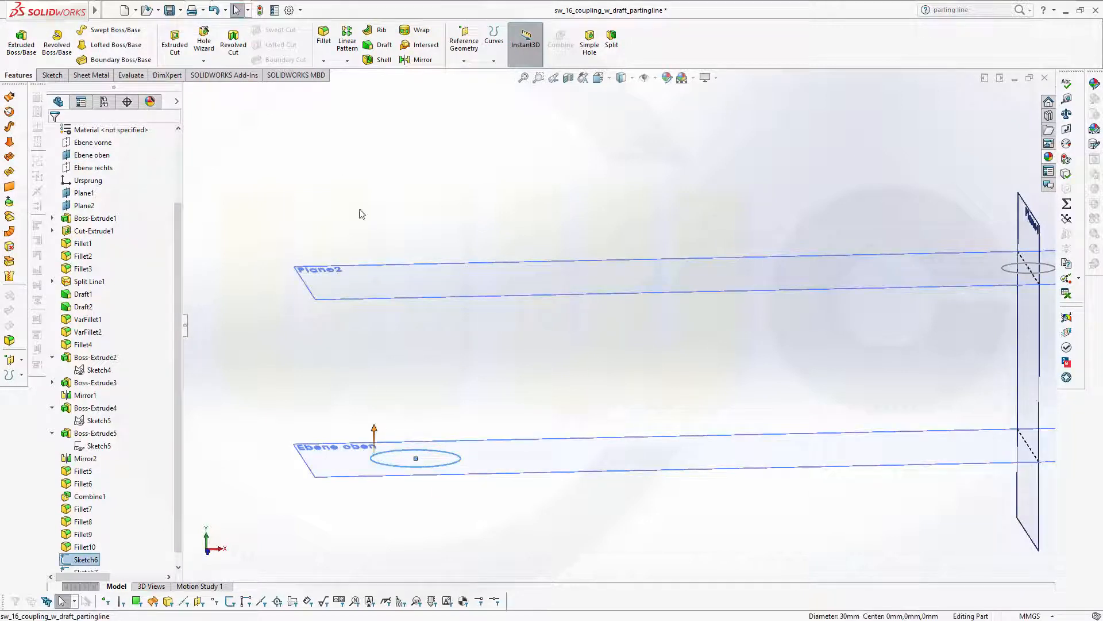
left_click(21, 39)
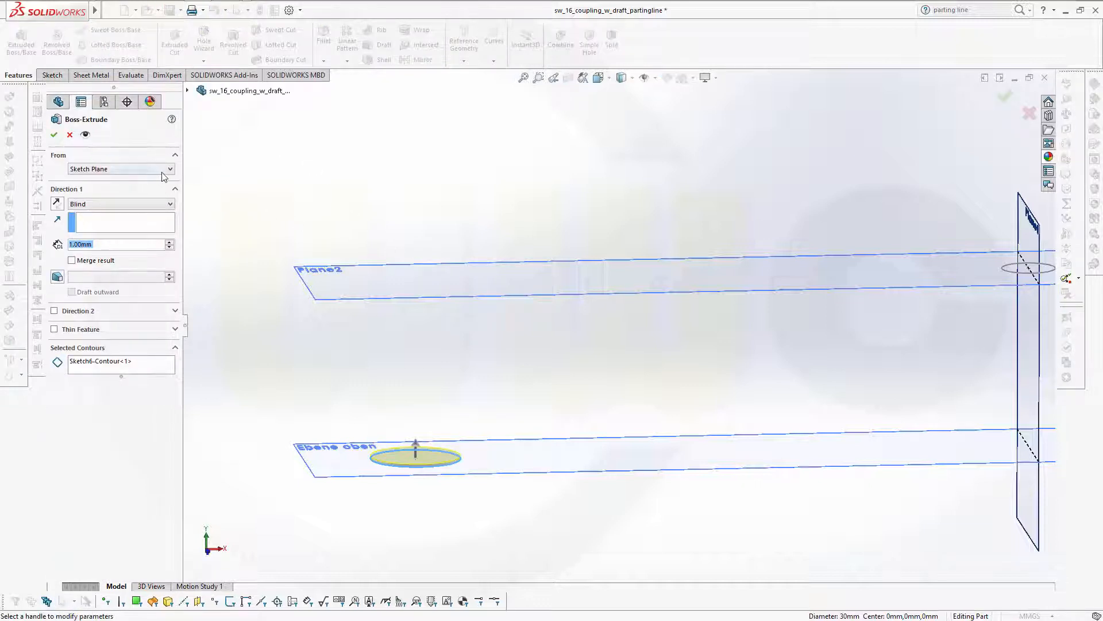
left_click(162, 172)
left_click(122, 203)
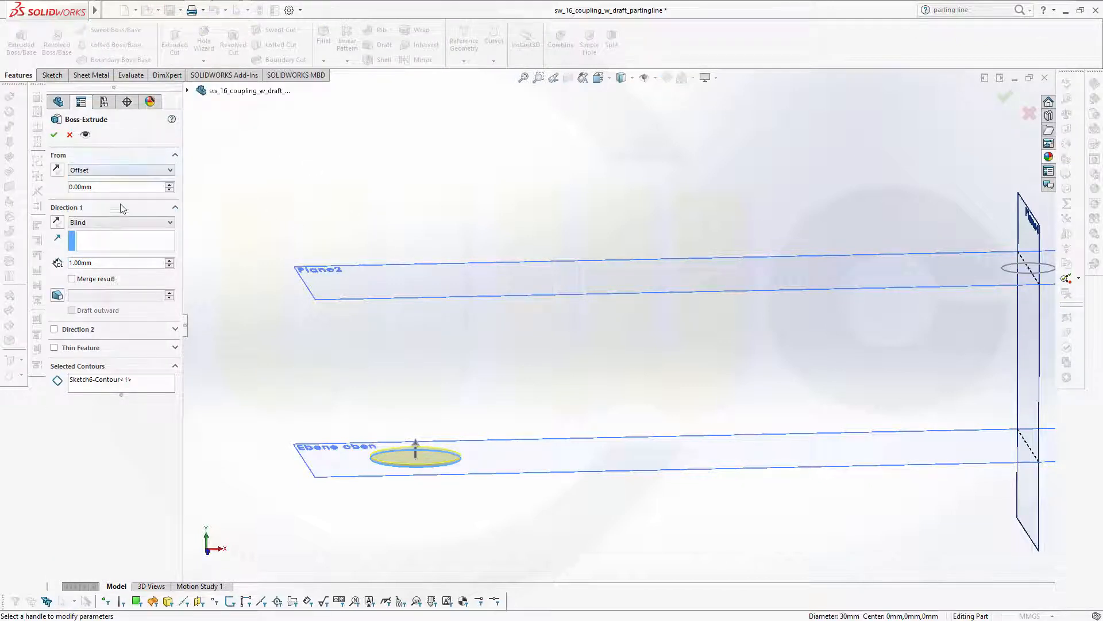
double_click(110, 188)
type("1")
mouse_move(141, 210)
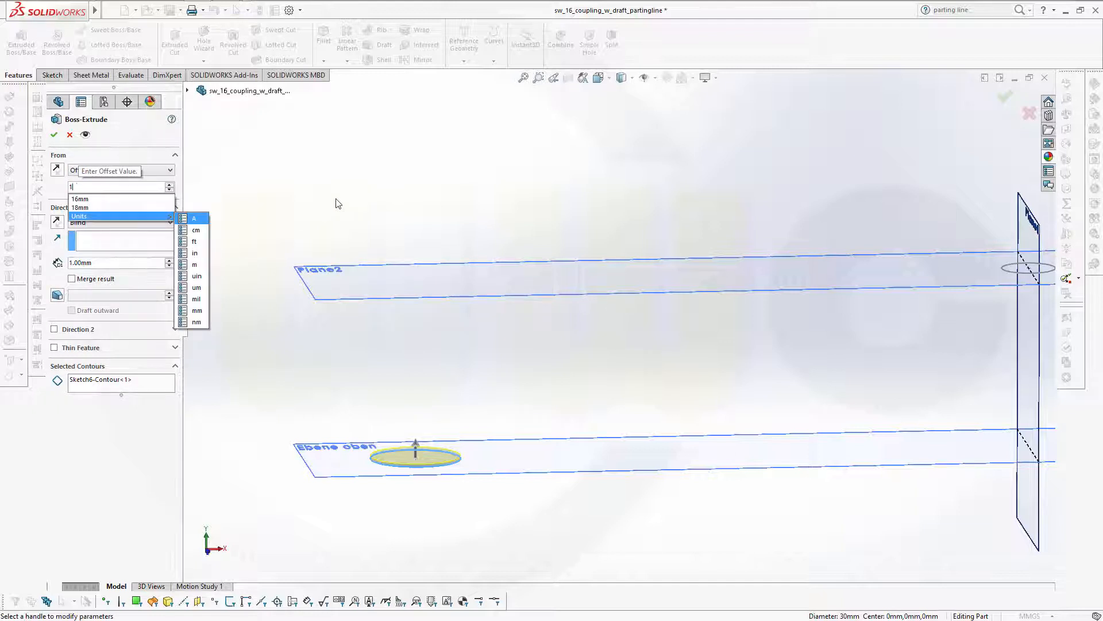
key("Return")
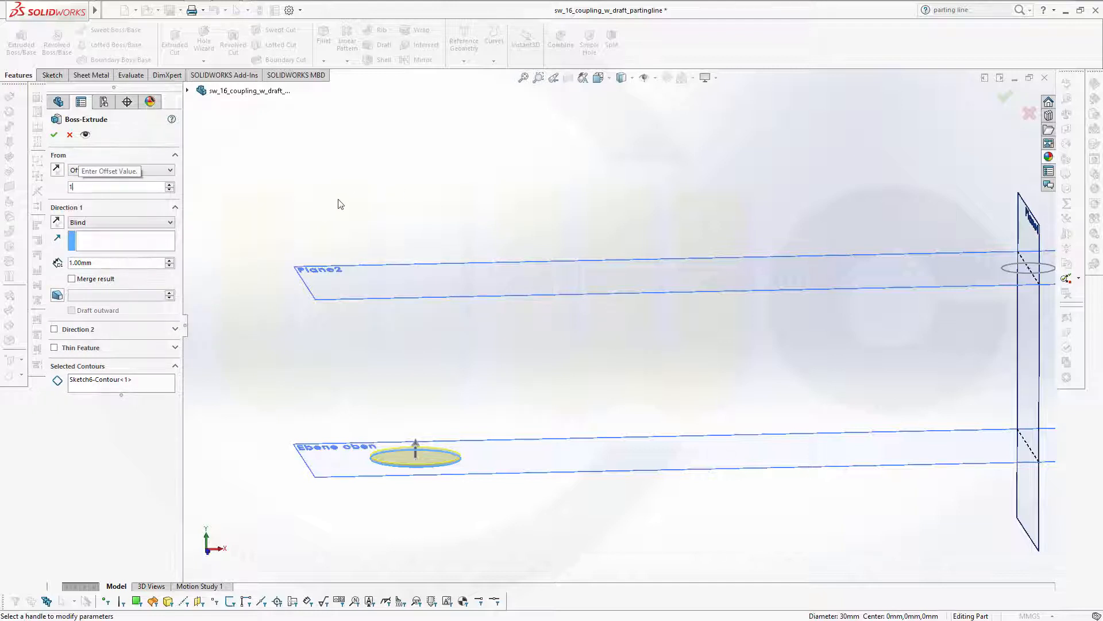
key("Return")
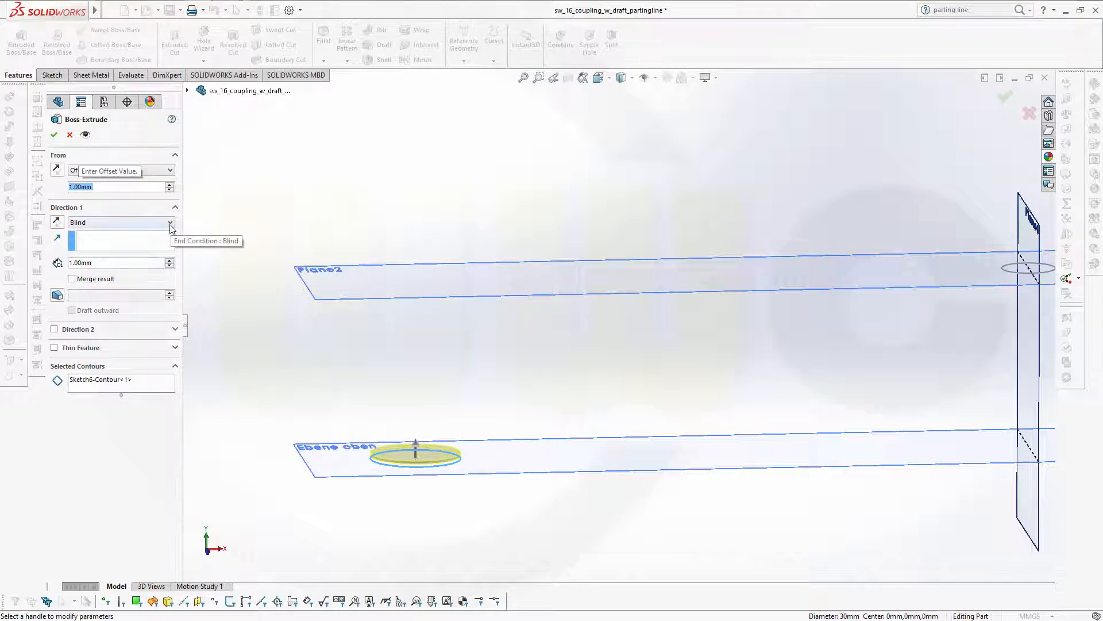
left_click(1029, 113)
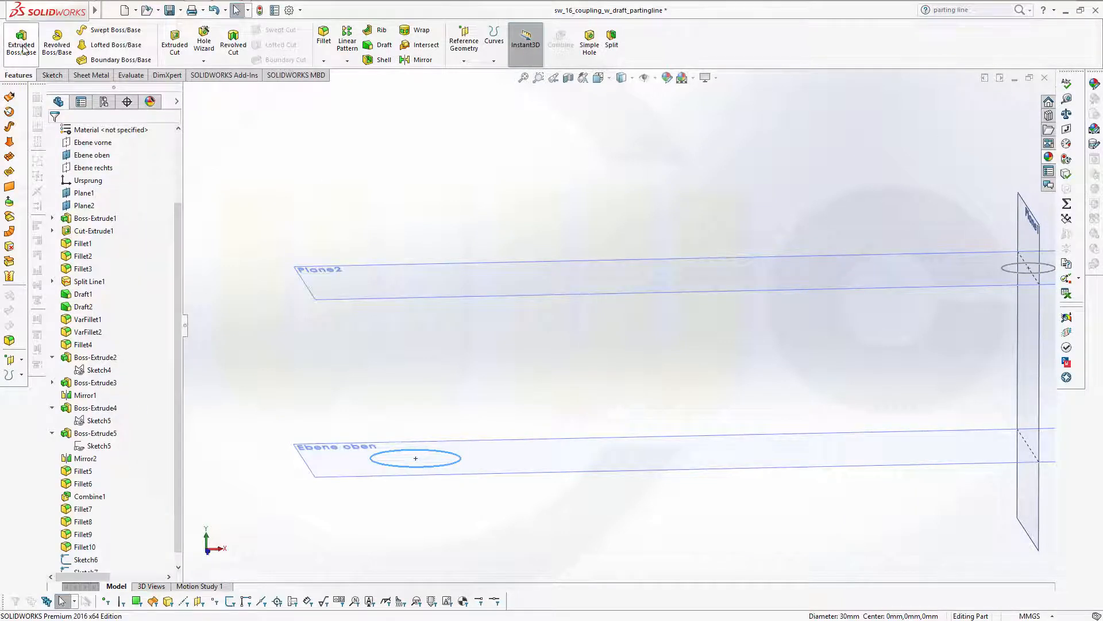
- Start an extruded cut from the 30 mm circle on Ebene oben, with its direction reversed and a 1 mm start offset
left_click(176, 45)
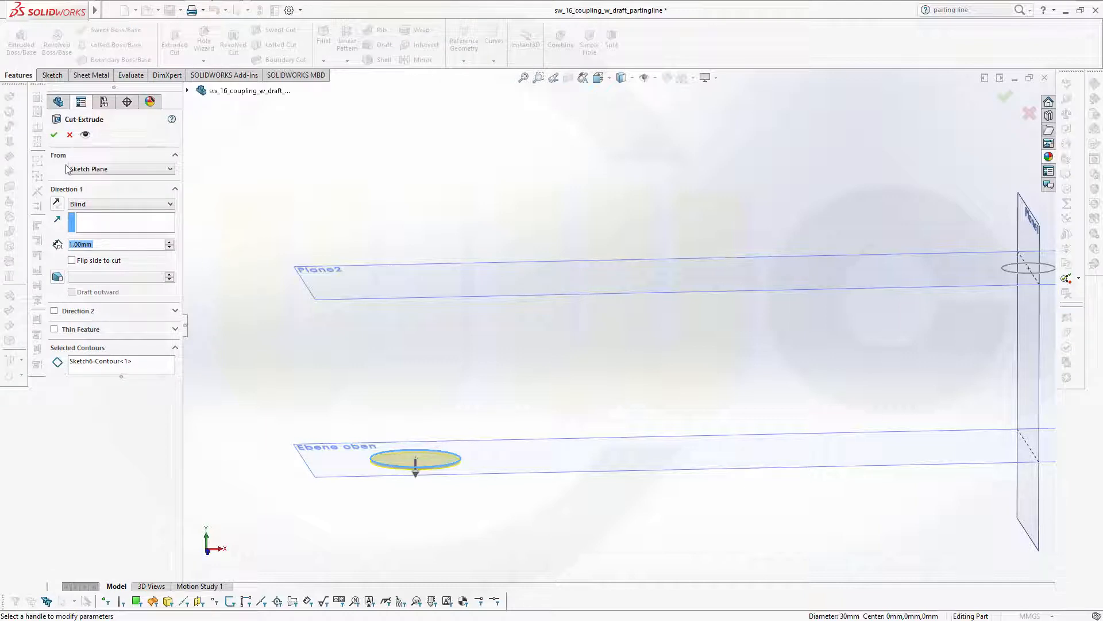
left_click(56, 204)
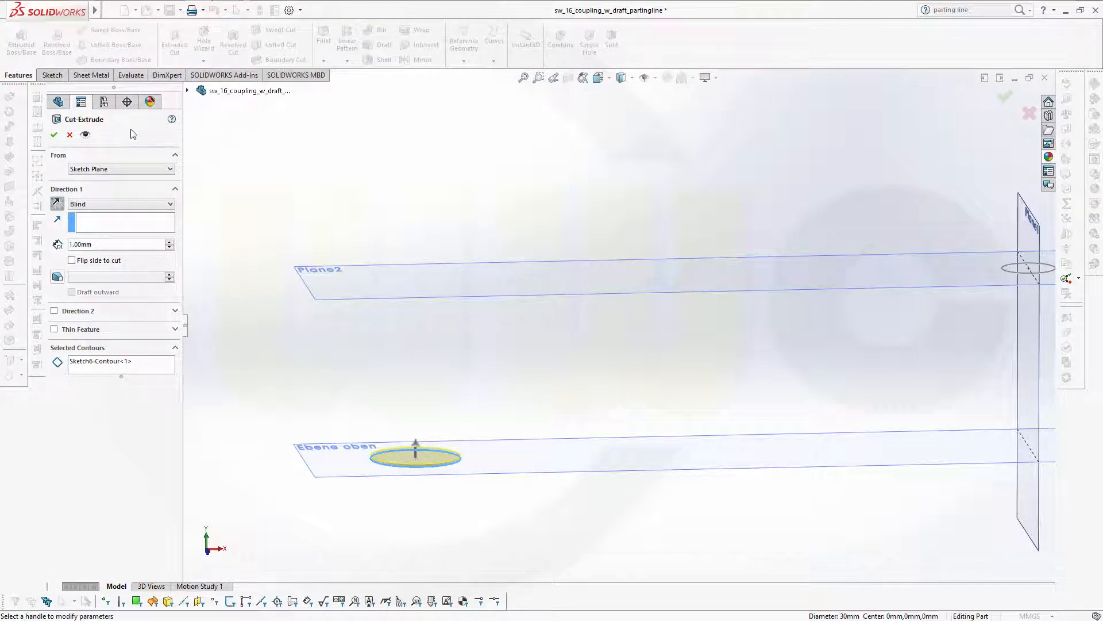
left_click(169, 169)
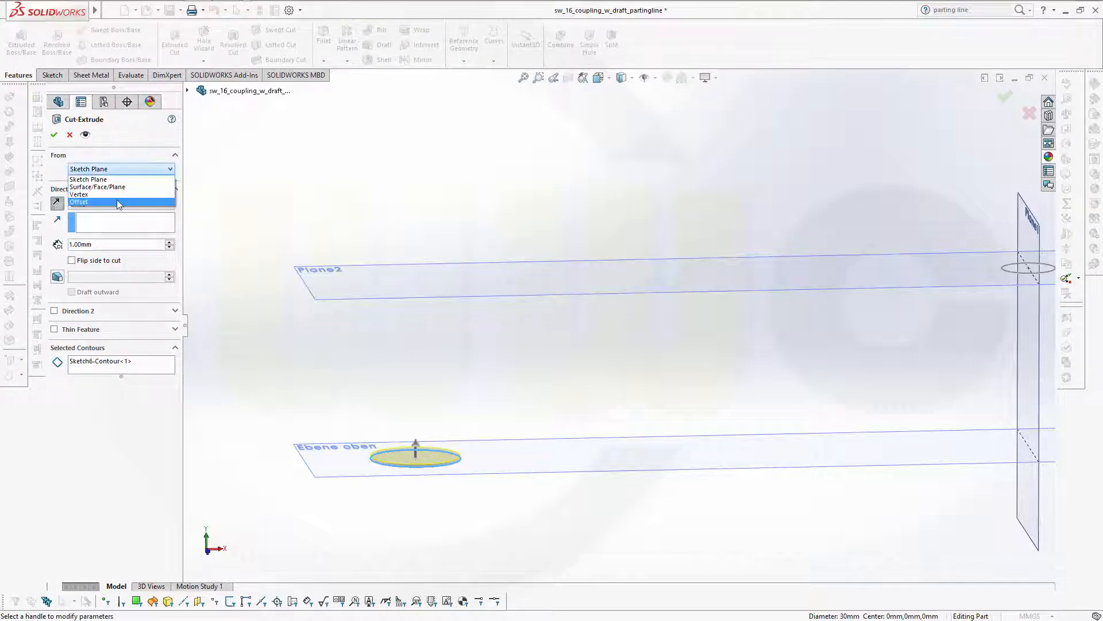
left_click(117, 202)
type("1")
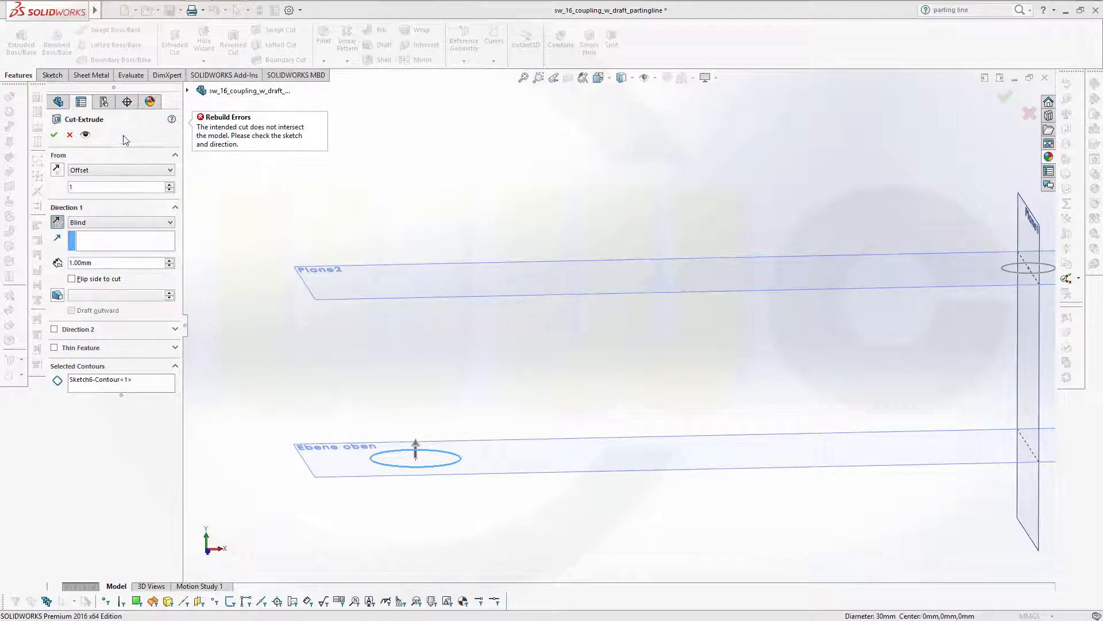
- Show the hidden solid body Fillet10 while the cut is still being defined
left_click(188, 91)
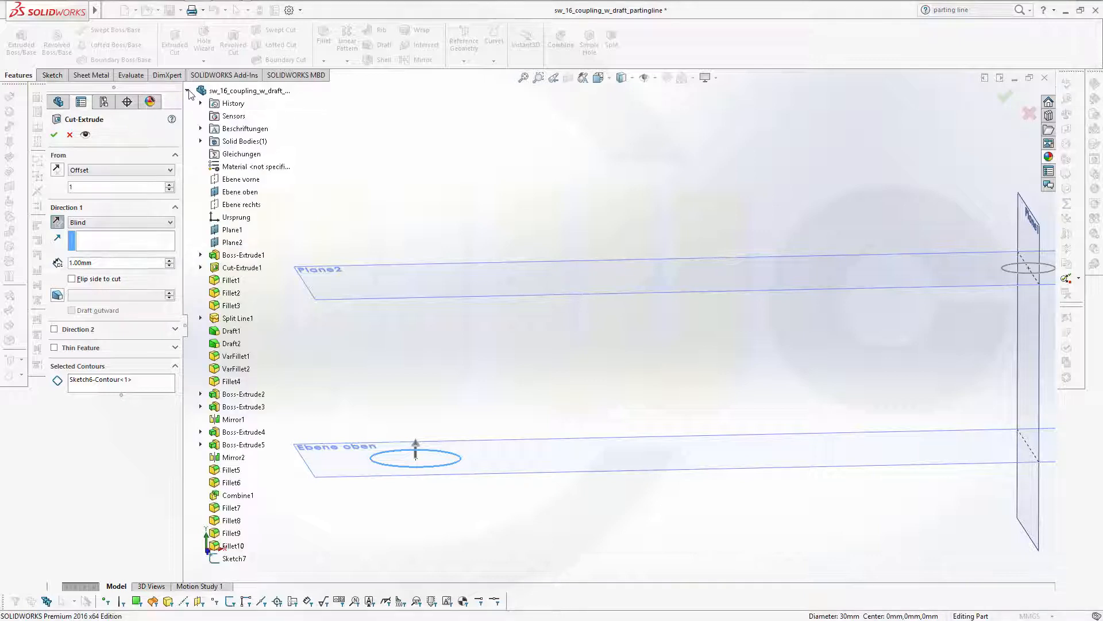
left_click(201, 142)
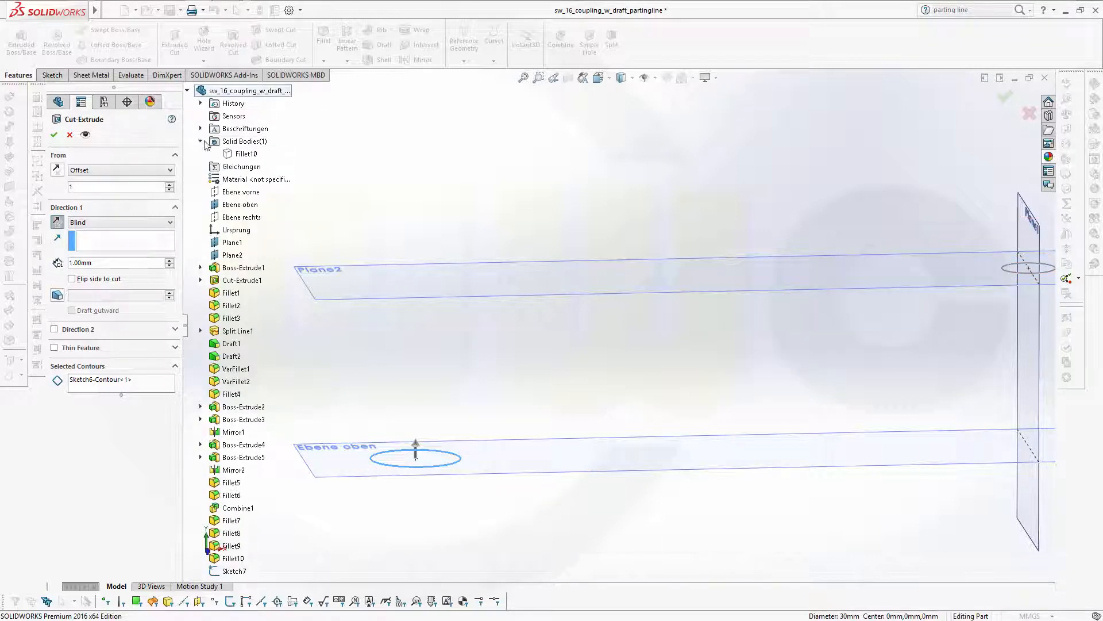
right_click(231, 156)
left_click(257, 176)
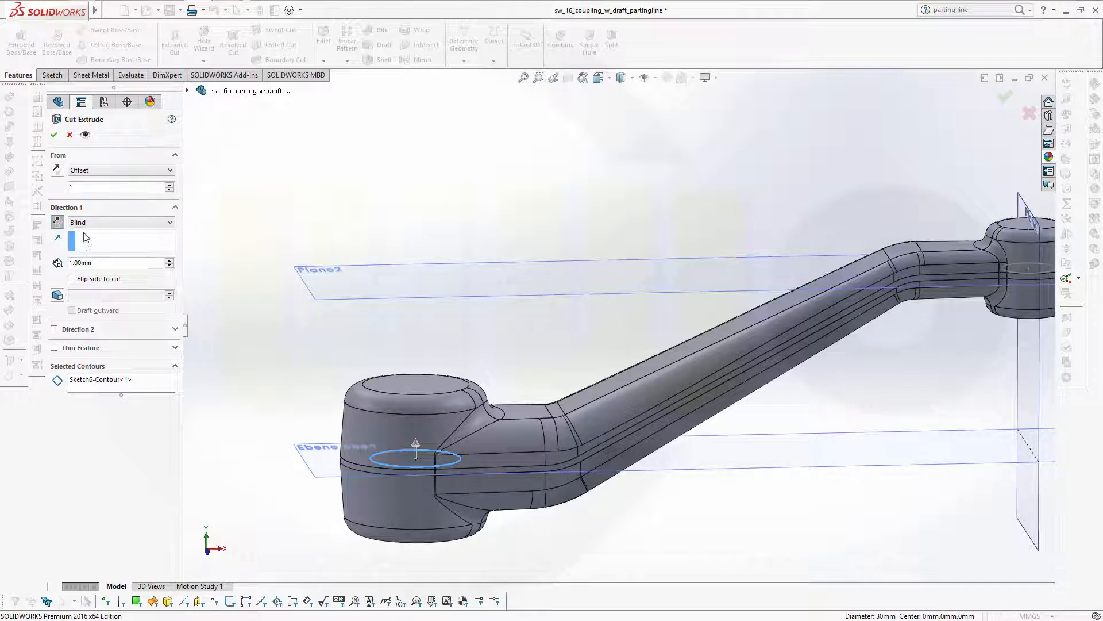
- Finish the cut as Through All with a 4° draft outward, opening the upper half of the large boss
double_click(104, 262)
left_click(170, 222)
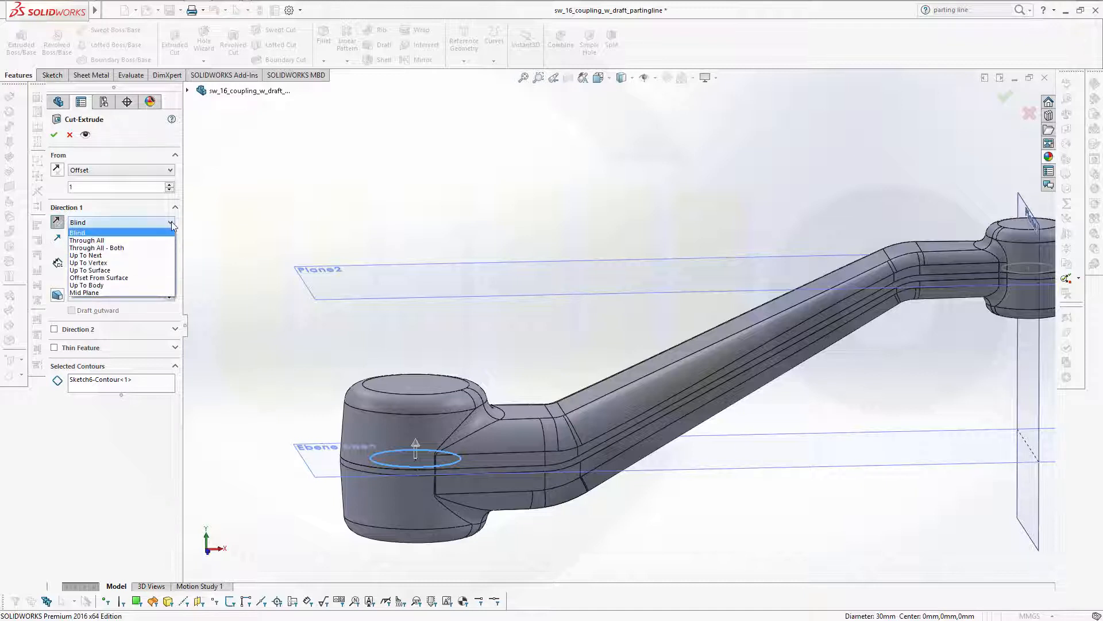
left_click(129, 240)
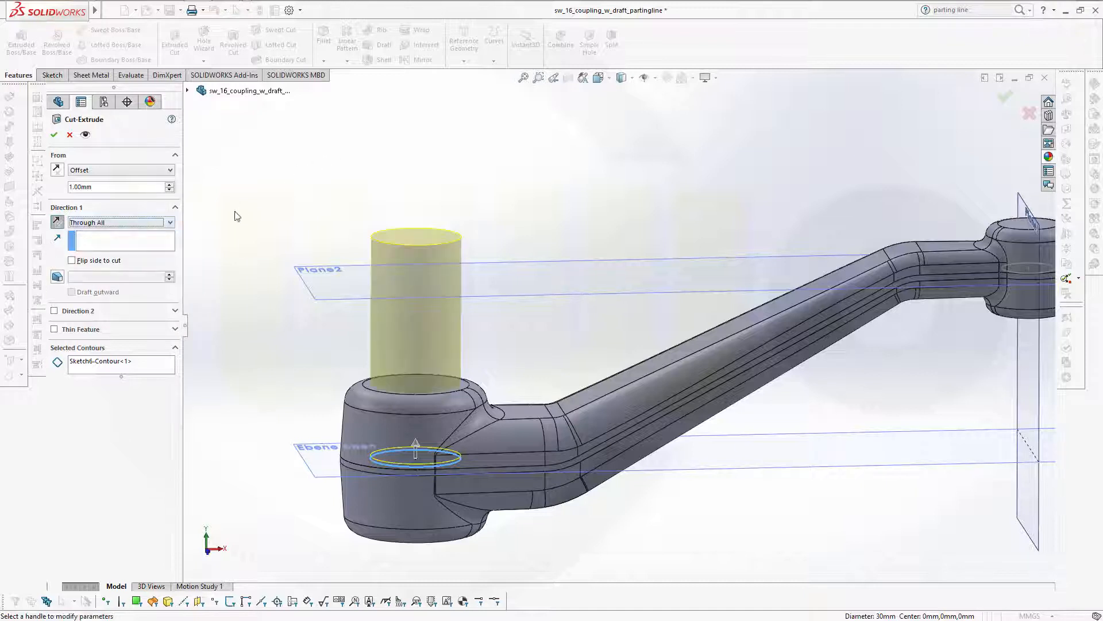
left_click(58, 277)
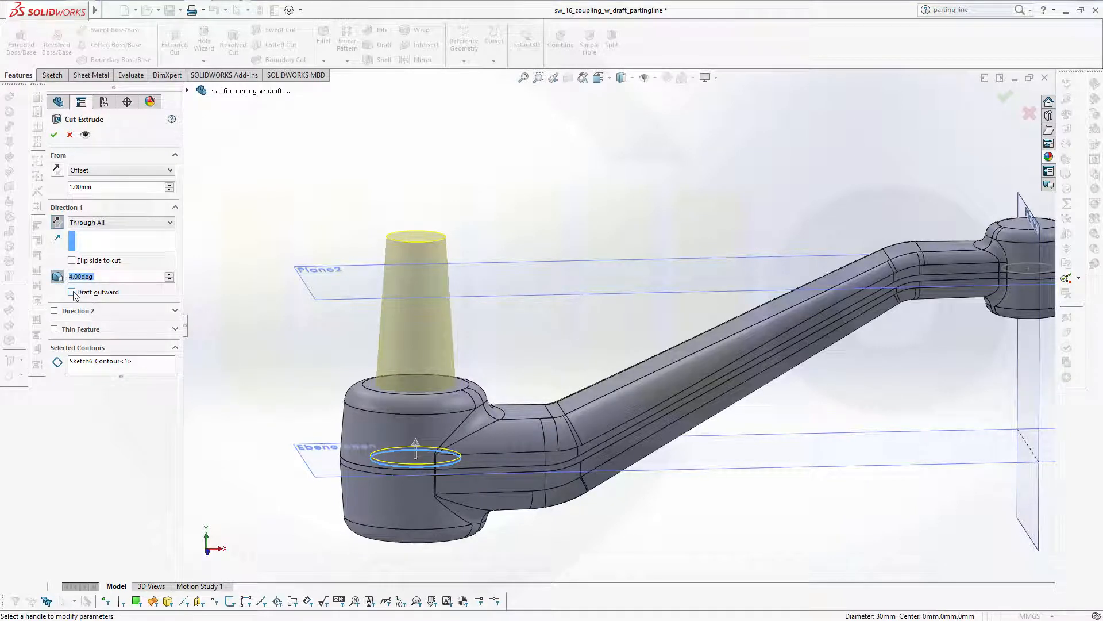
left_click(72, 292)
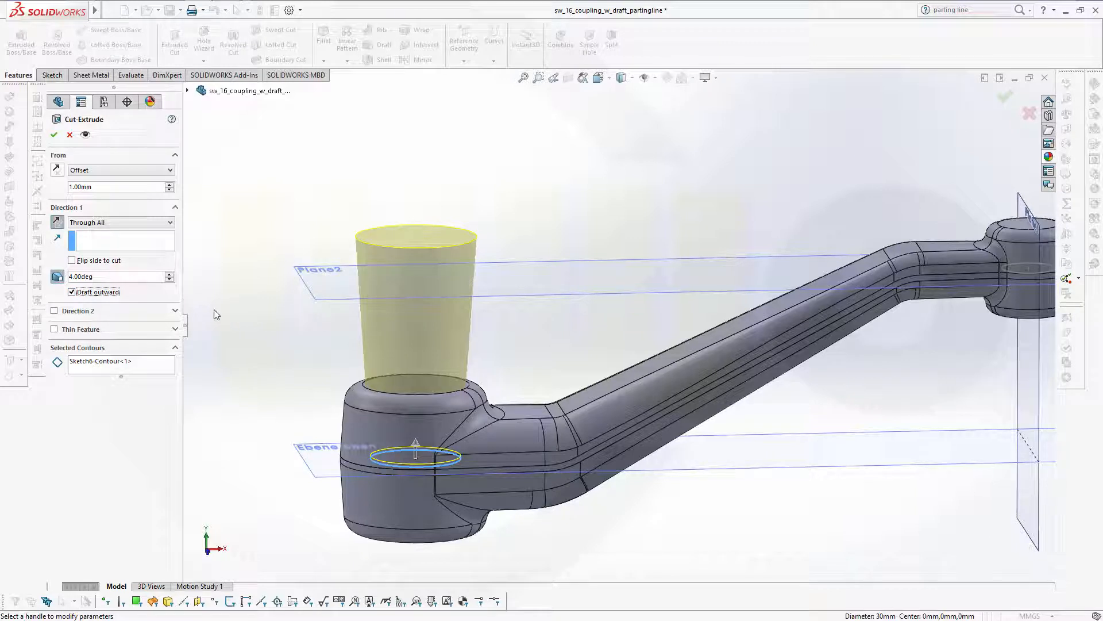
left_click(58, 170)
left_click(55, 136)
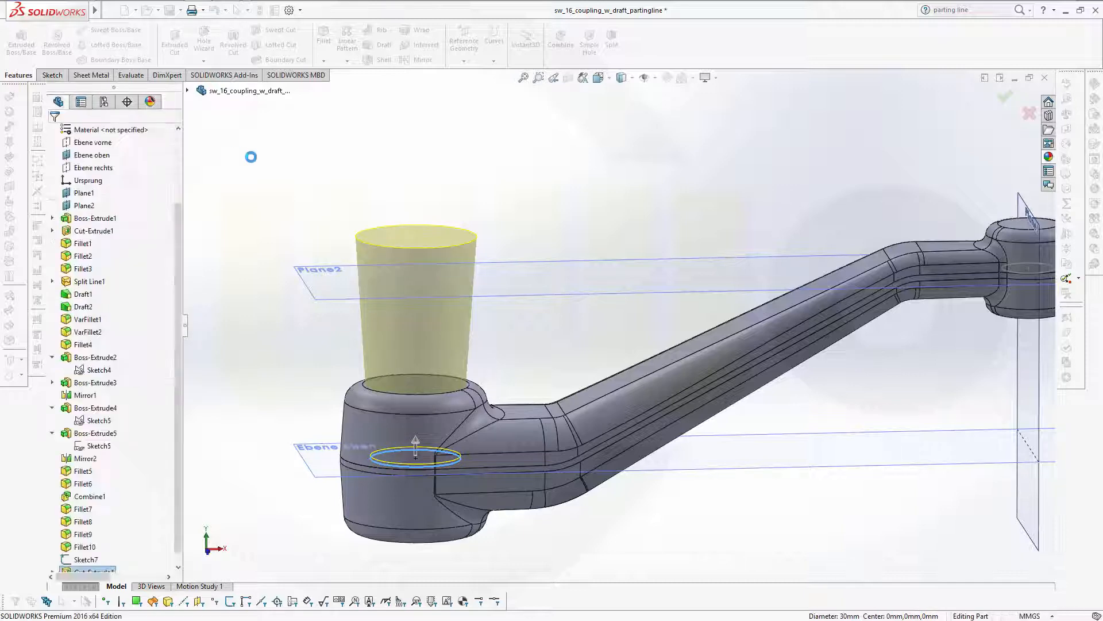
- Cut the undrafted 30 mm circle from Ebene oben as Through All with the direction reversed, upward through the large boss
mouse_move(409, 310)
middle_mouse_down()
mouse_move(427, 454)
mouse_move(404, 323)
middle_mouse_up()
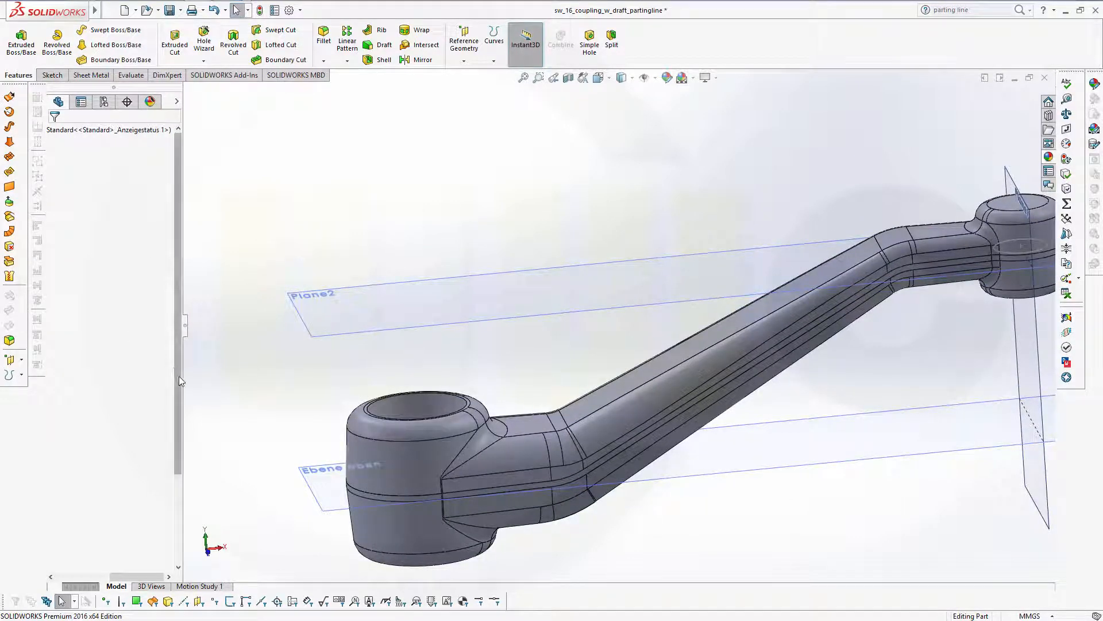
left_click_drag(178, 375, 178, 464)
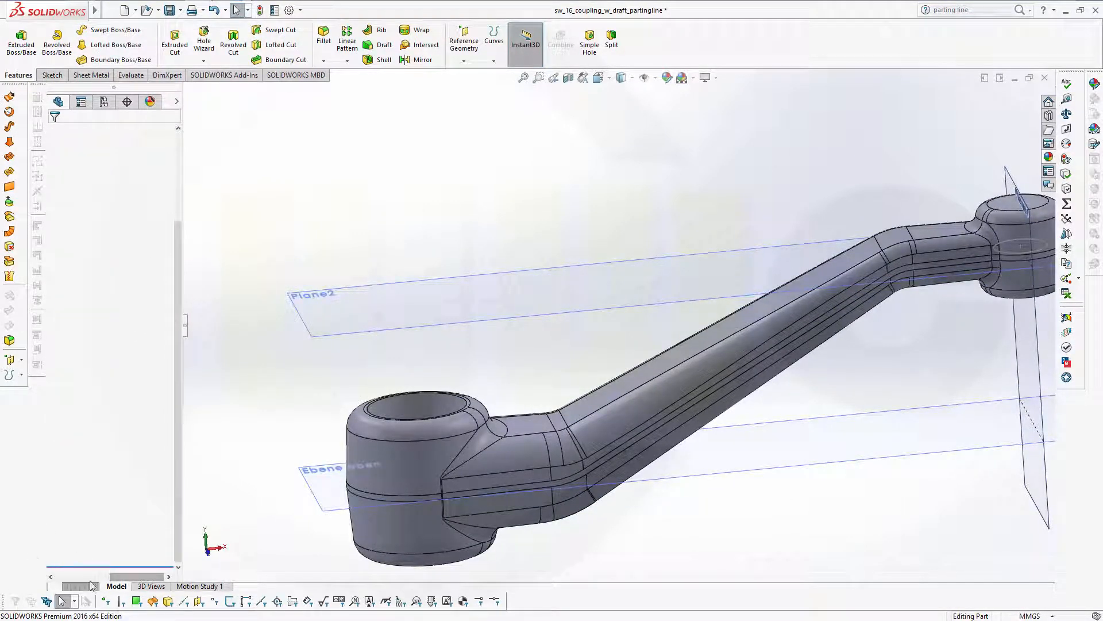
left_click_drag(113, 577, 58, 577)
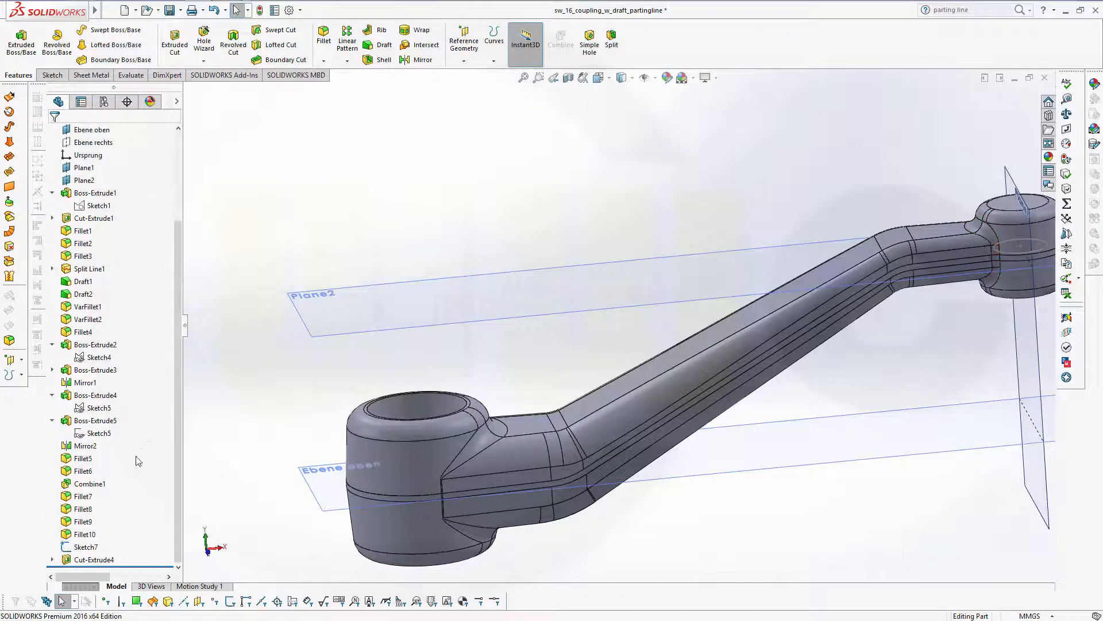
left_click(53, 559)
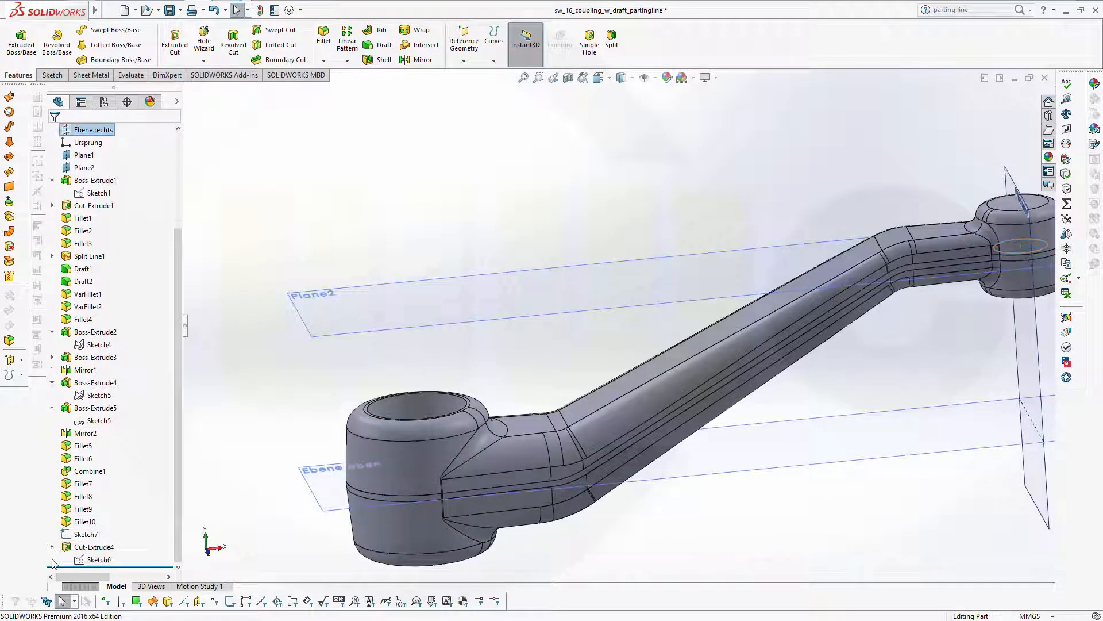
left_click(81, 559)
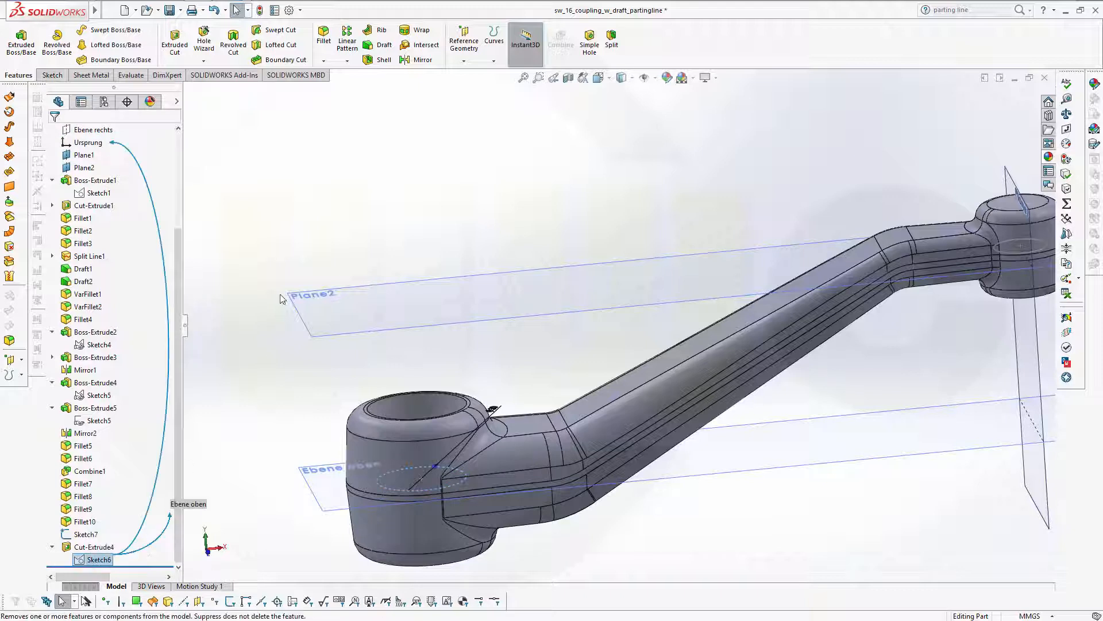
left_click(175, 44)
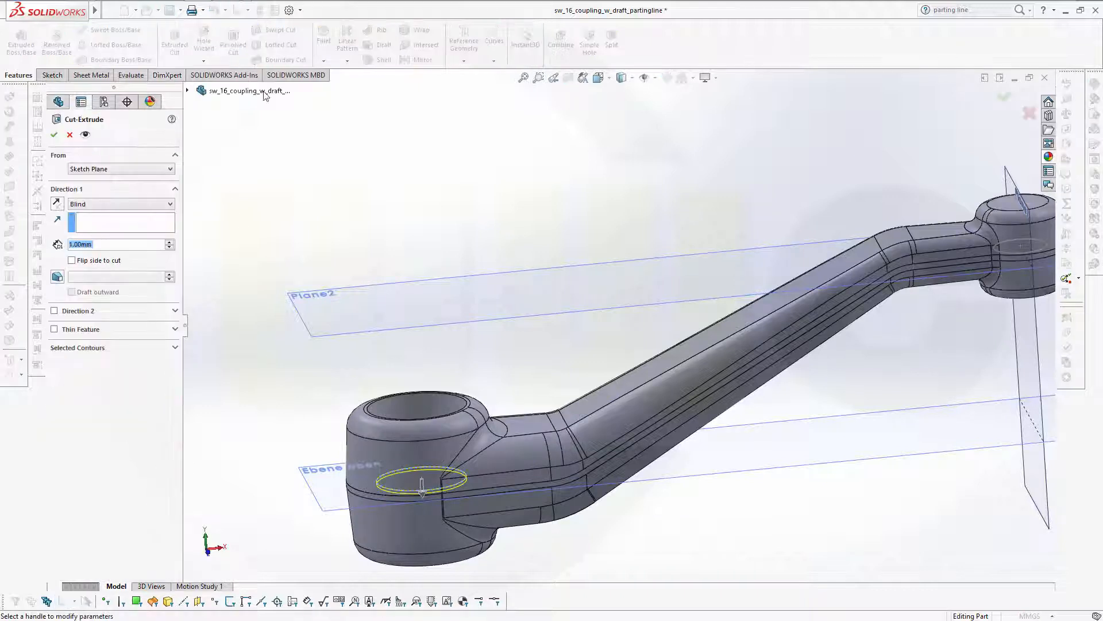
left_click(57, 204)
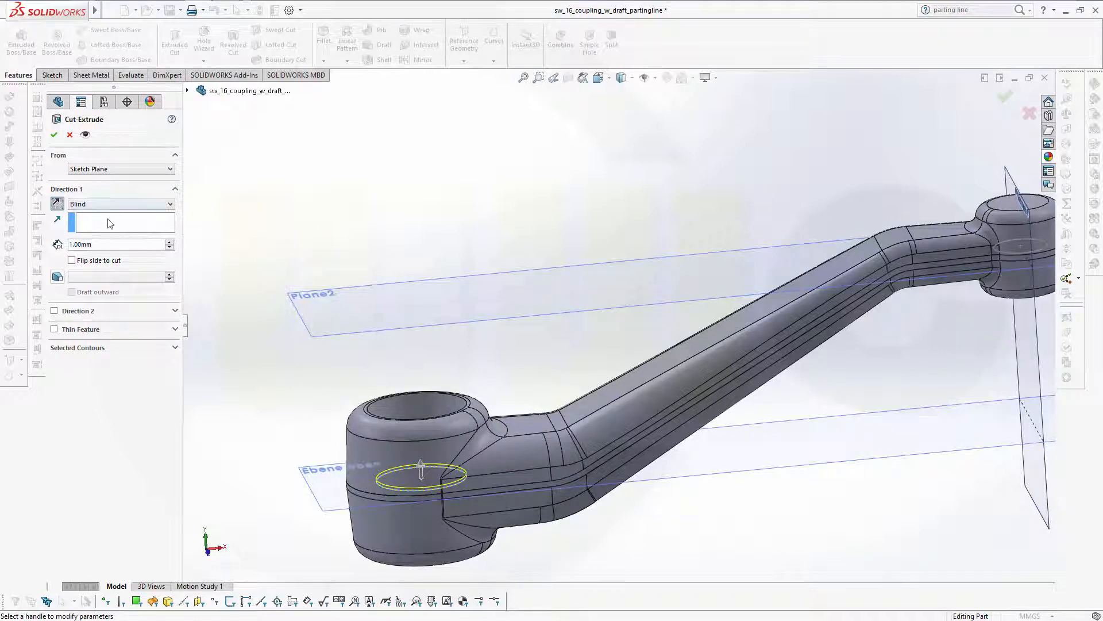
left_click(168, 205)
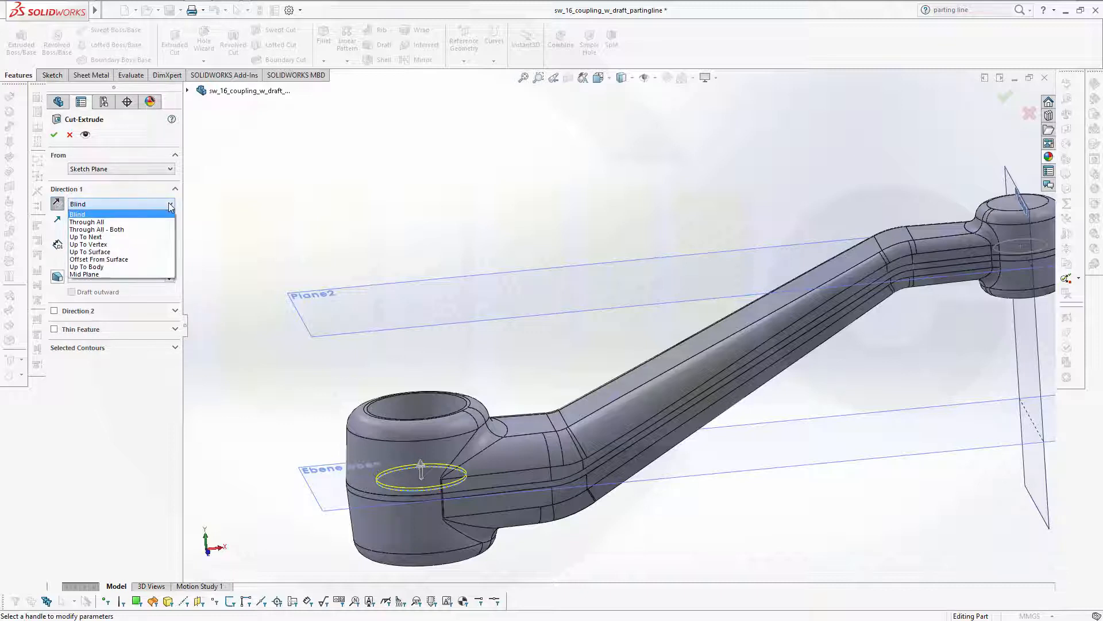
left_click(149, 224)
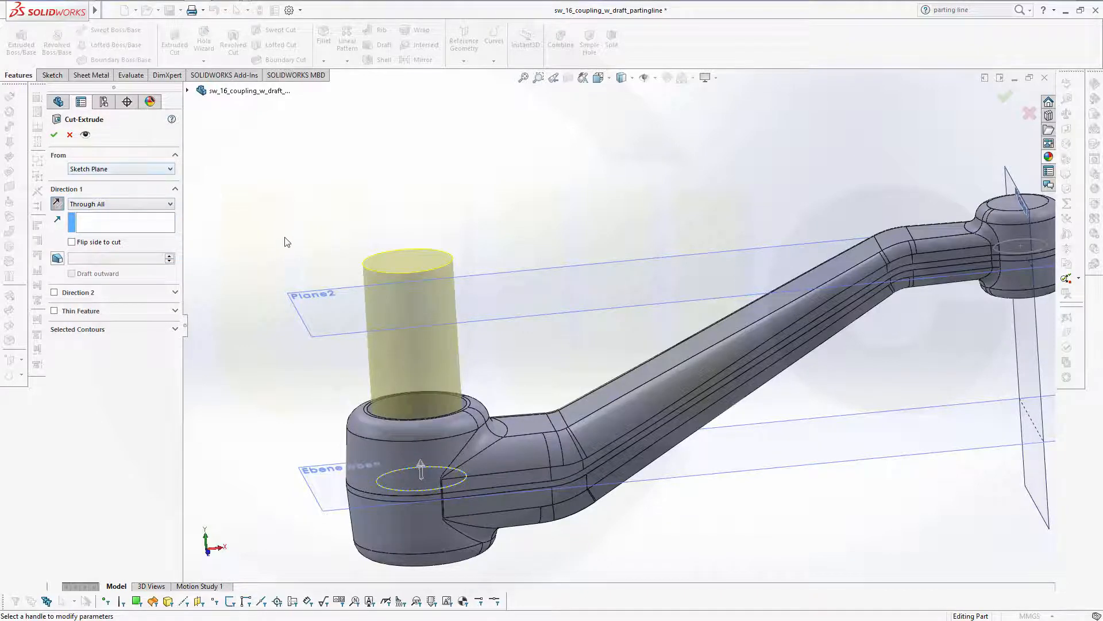
mouse_move(288, 241)
middle_mouse_down()
mouse_move(288, 226)
mouse_move(304, 228)
middle_mouse_up()
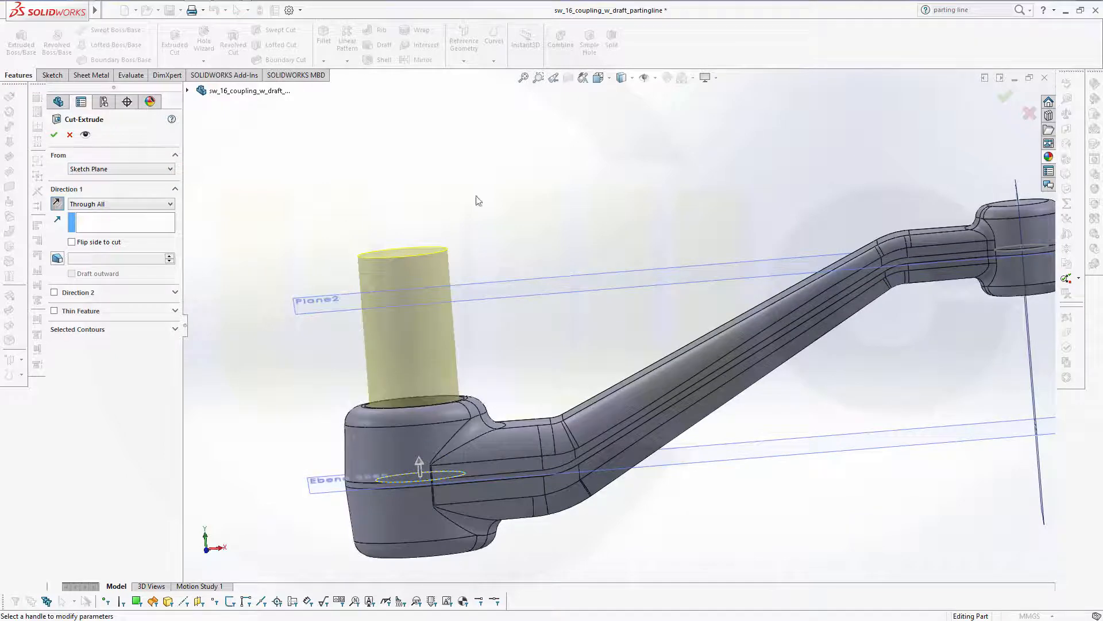
middle_click_drag(476, 200, 500, 247)
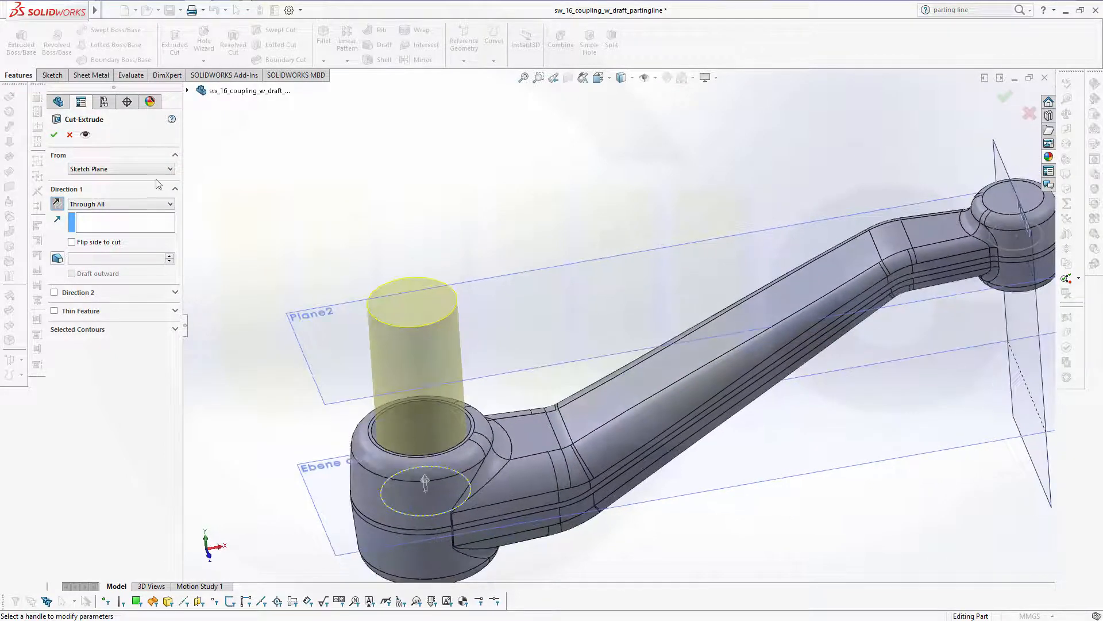
left_click(54, 134)
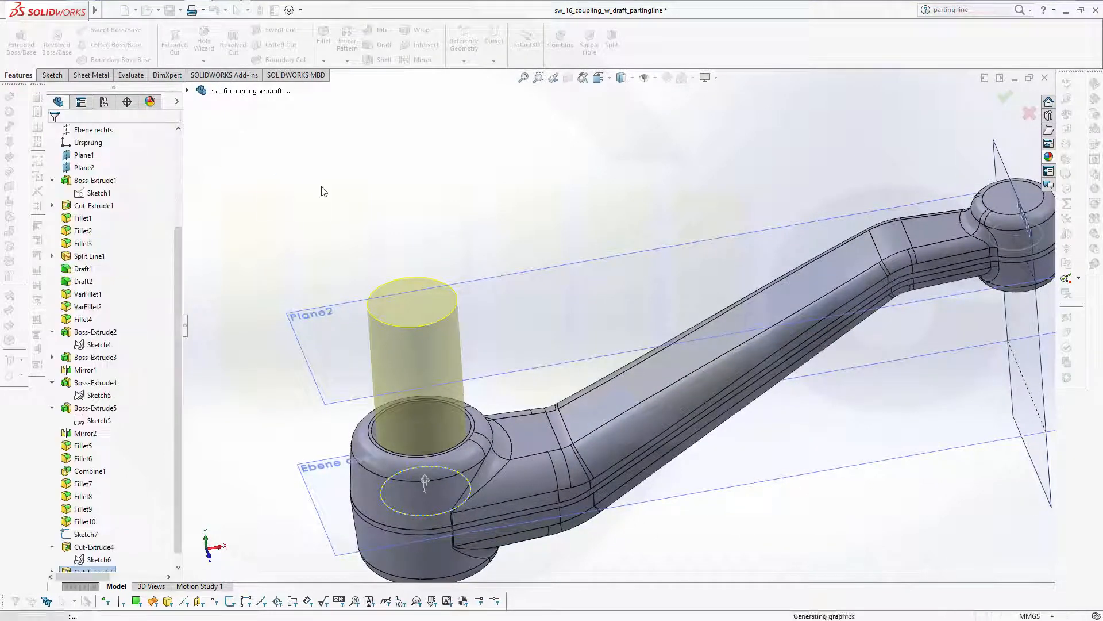
- Start another extruded cut from Sketch6, the 30 mm circle, with a 1 mm start offset from its sketch plane
middle_click_drag(343, 217, 341, 167)
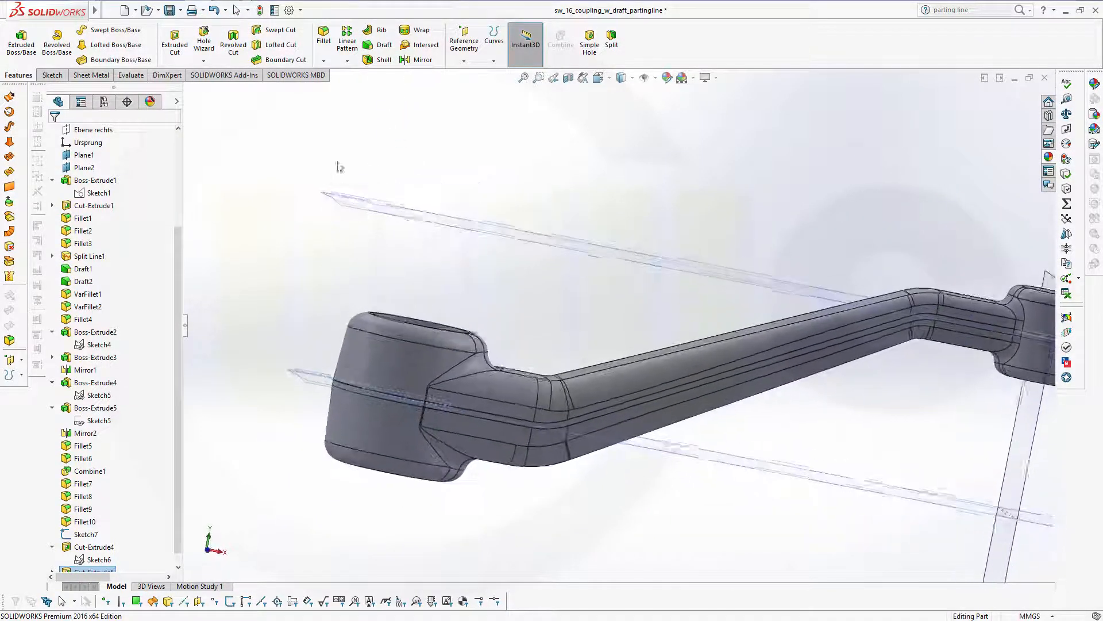
left_click_drag(179, 463, 178, 523)
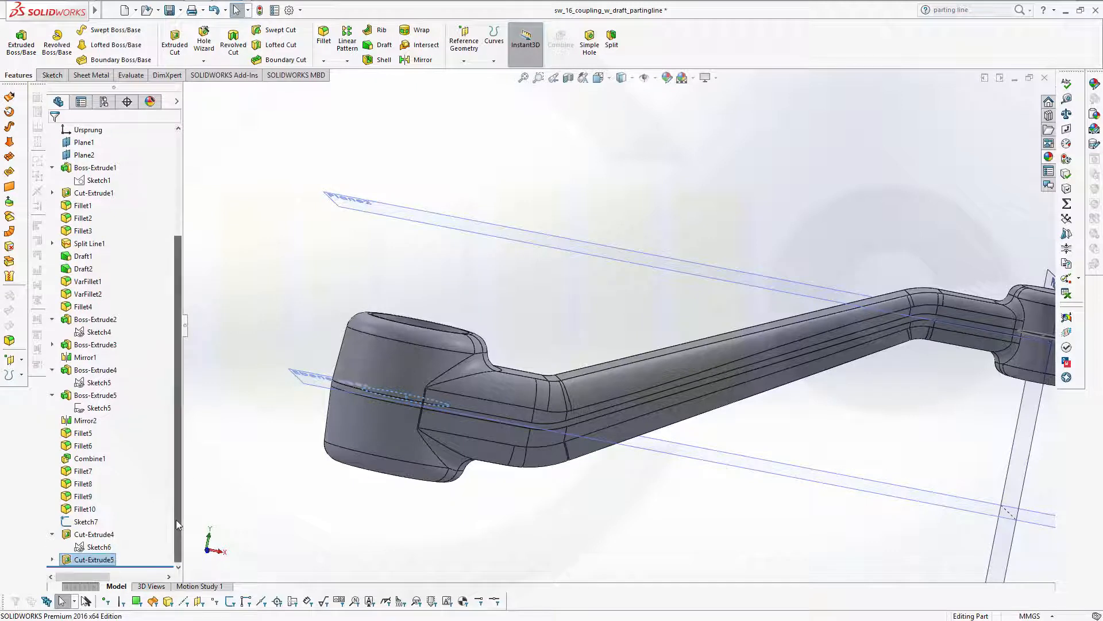
left_click(52, 560)
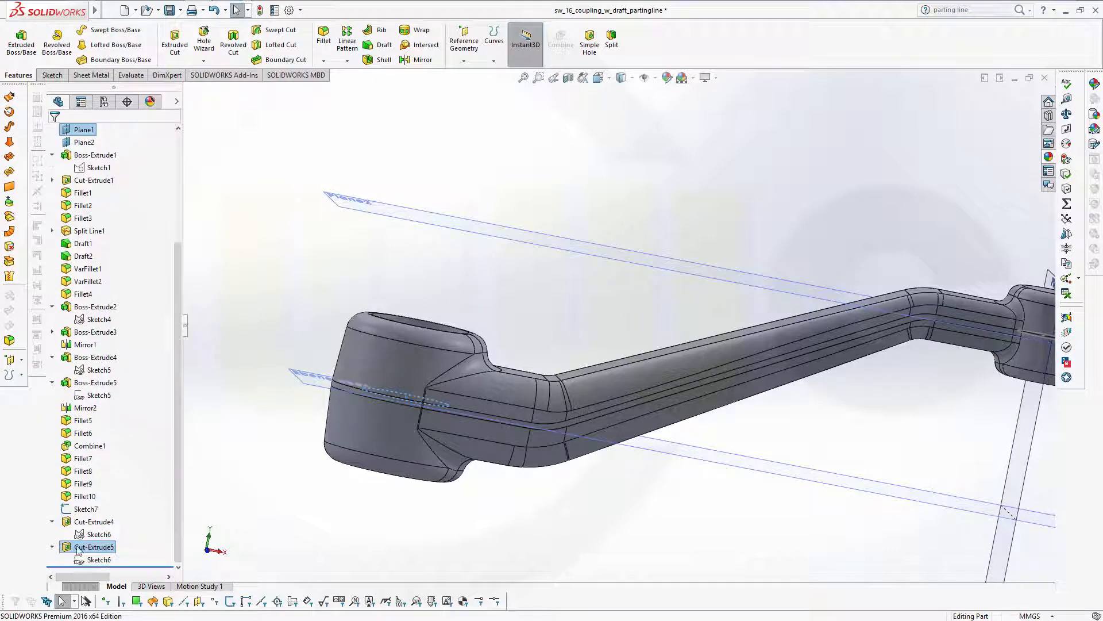
left_click(97, 534)
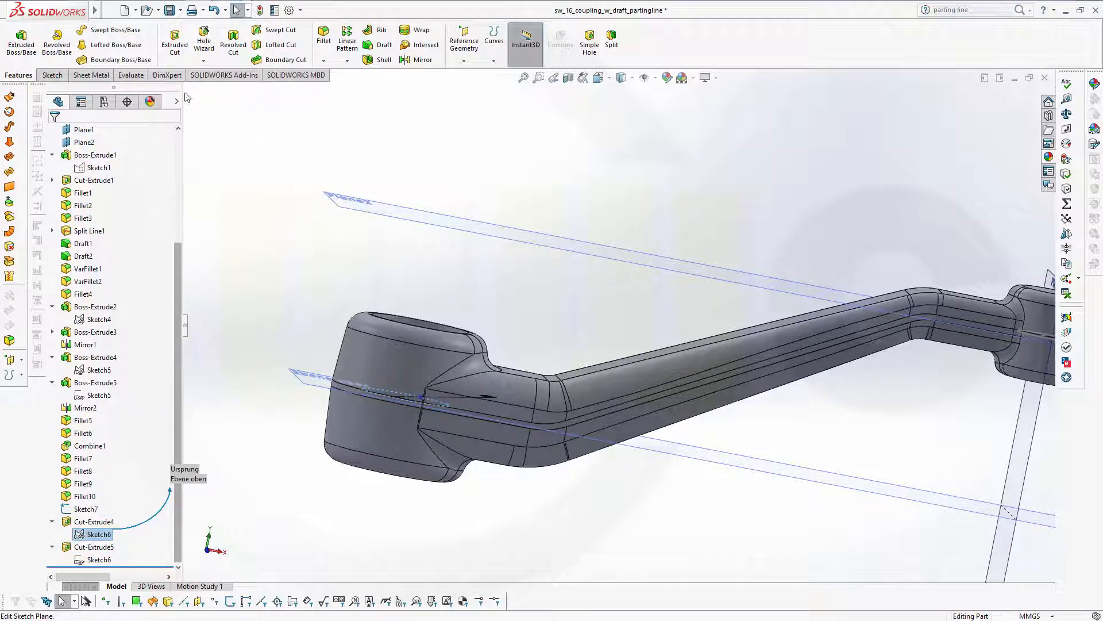
left_click(174, 43)
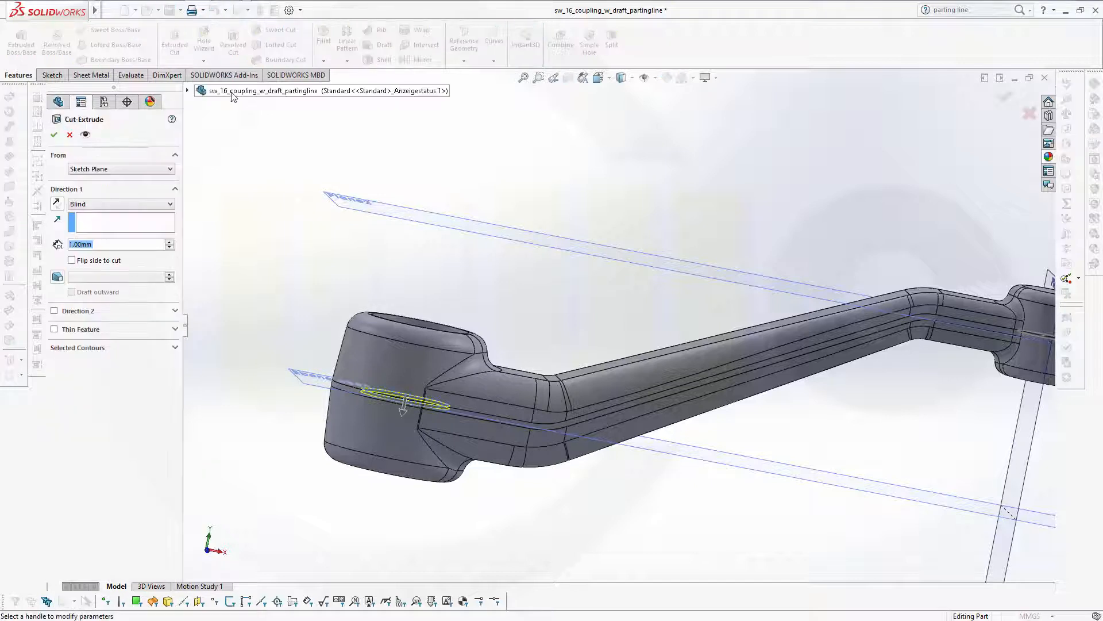
left_click(166, 169)
left_click(113, 201)
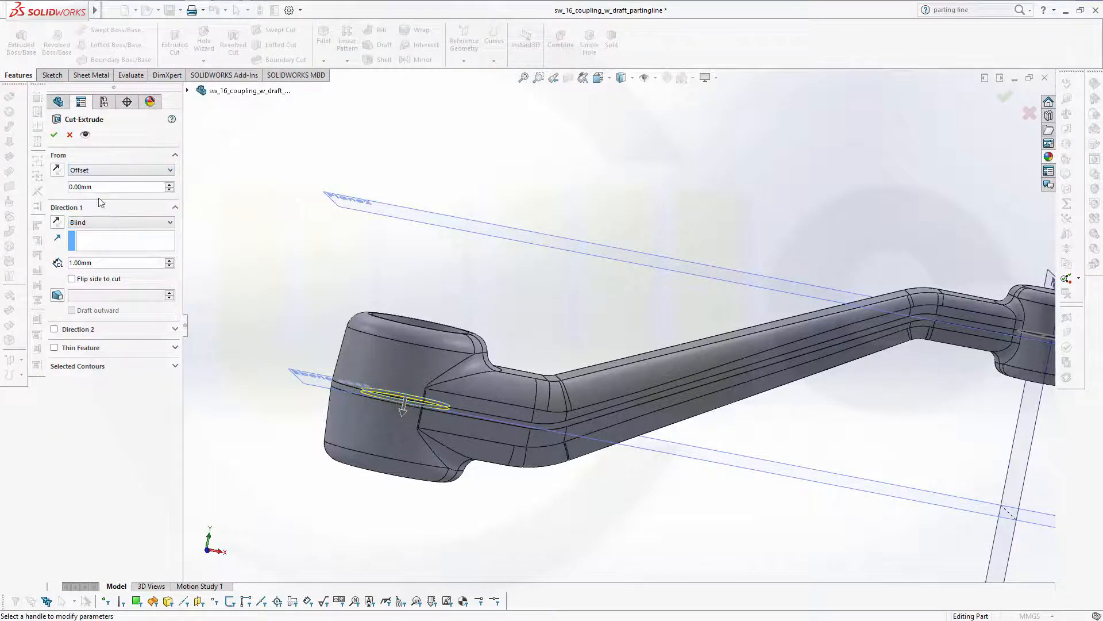
left_click_drag(93, 187, 24, 180)
type("1")
key("Return")
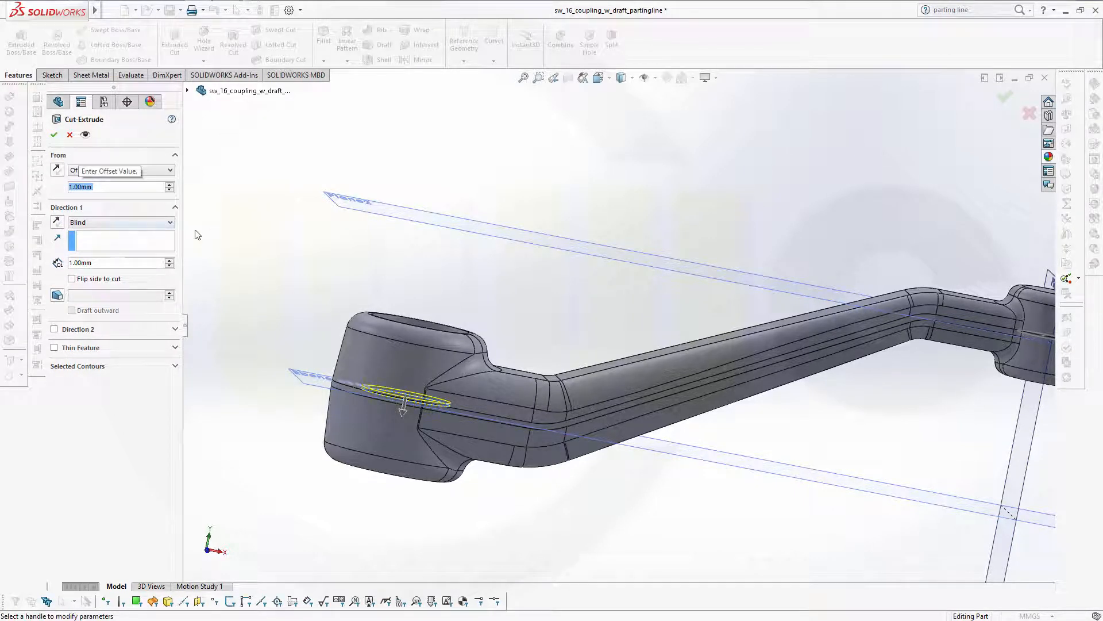
- Finish the cut as Through All with the start offset reversed and a 4° draft outward, through the lower half of the large boss
left_click(170, 224)
left_click(148, 239)
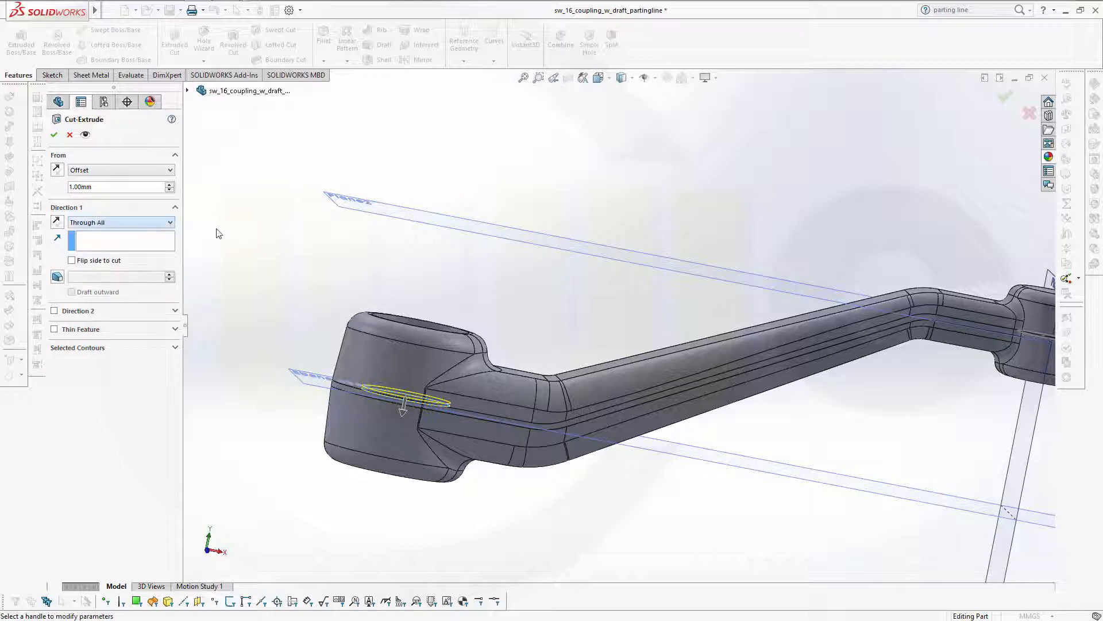
left_click(58, 170)
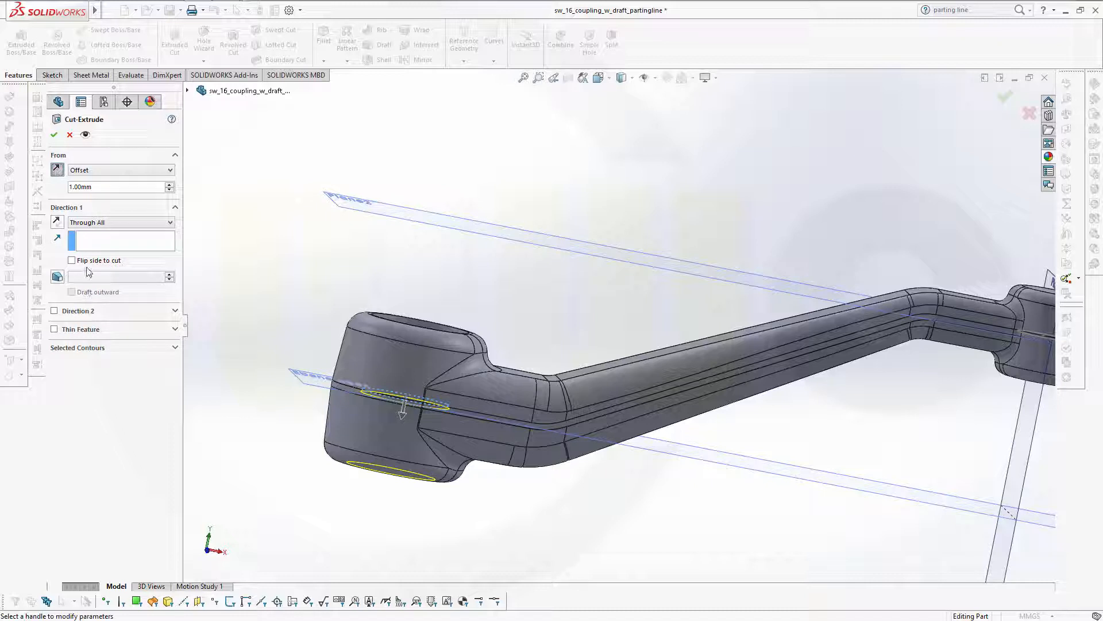
left_click(59, 277)
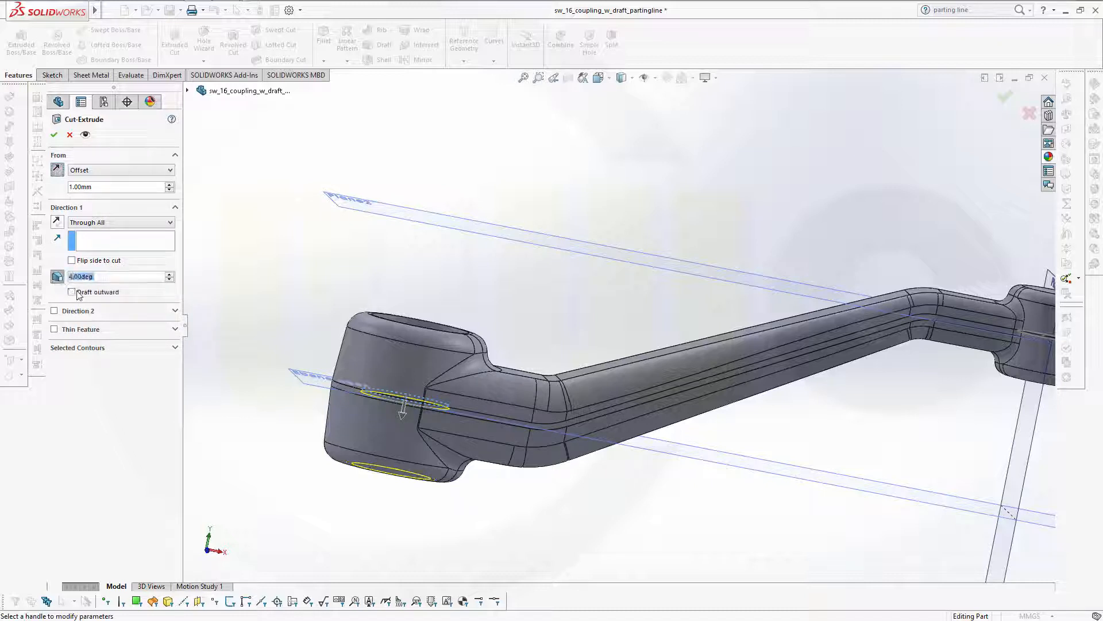
left_click(72, 292)
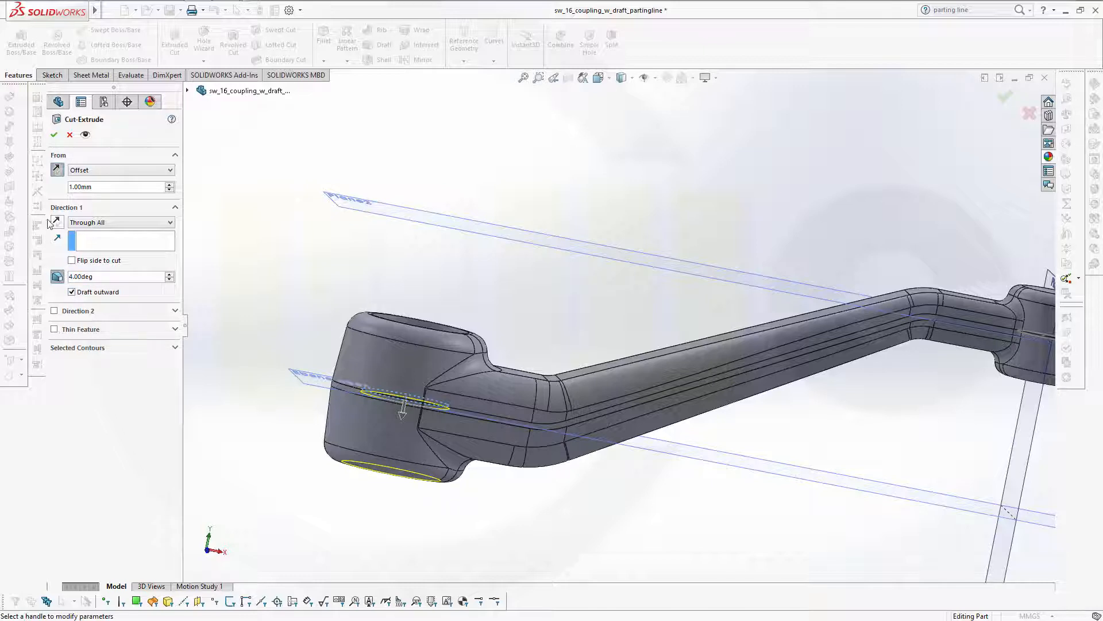
left_click(54, 134)
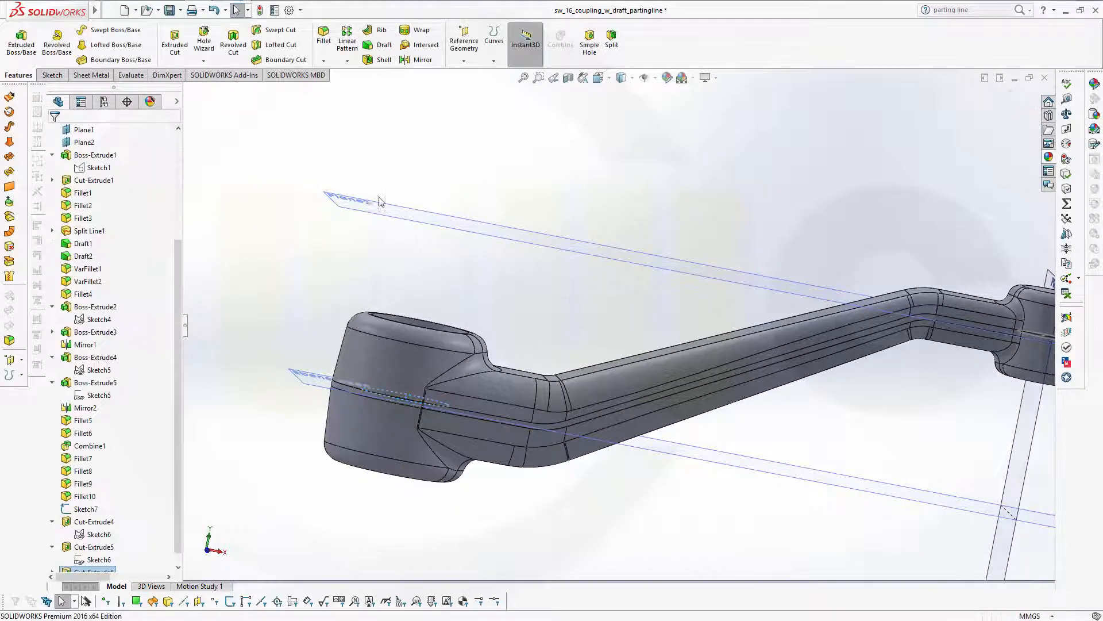
- Reopen the definition of Cut-Extrude6 and examine its offset start and draft direction at the large boss's parting plane
middle_click_drag(357, 205, 446, 214)
middle_click_drag(433, 381, 431, 459)
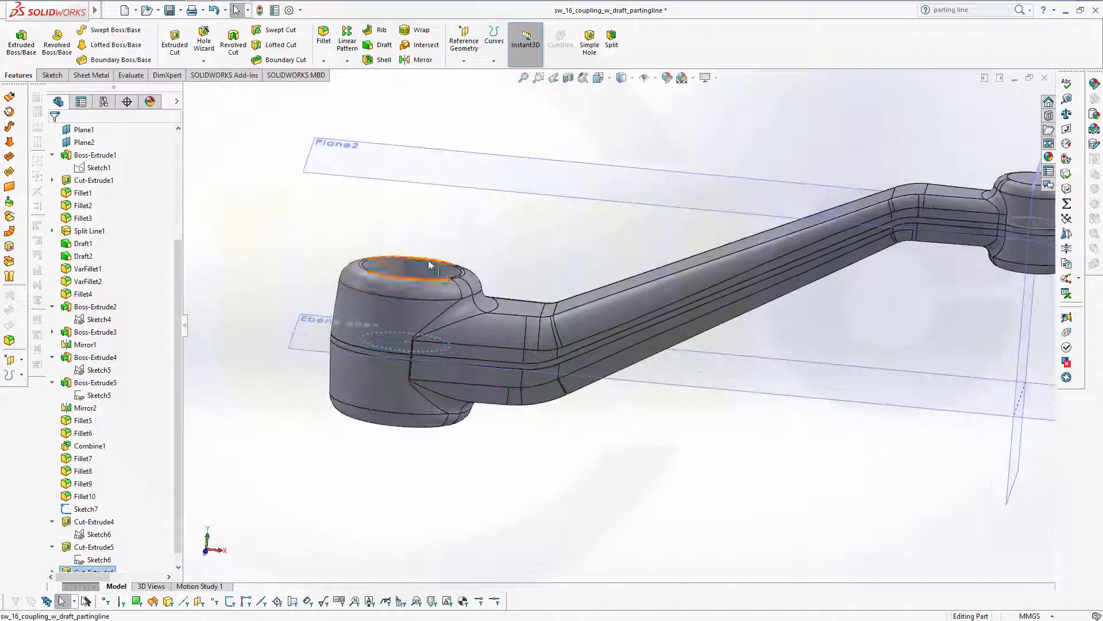
scroll(414, 253, "up", 1)
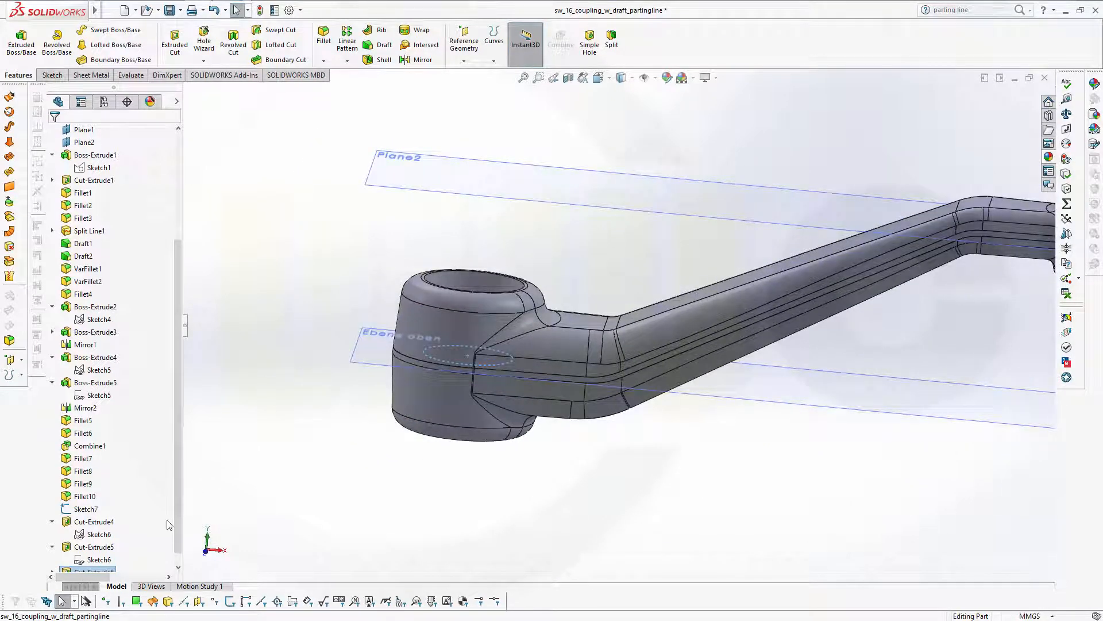
scroll(181, 533, "down", 1)
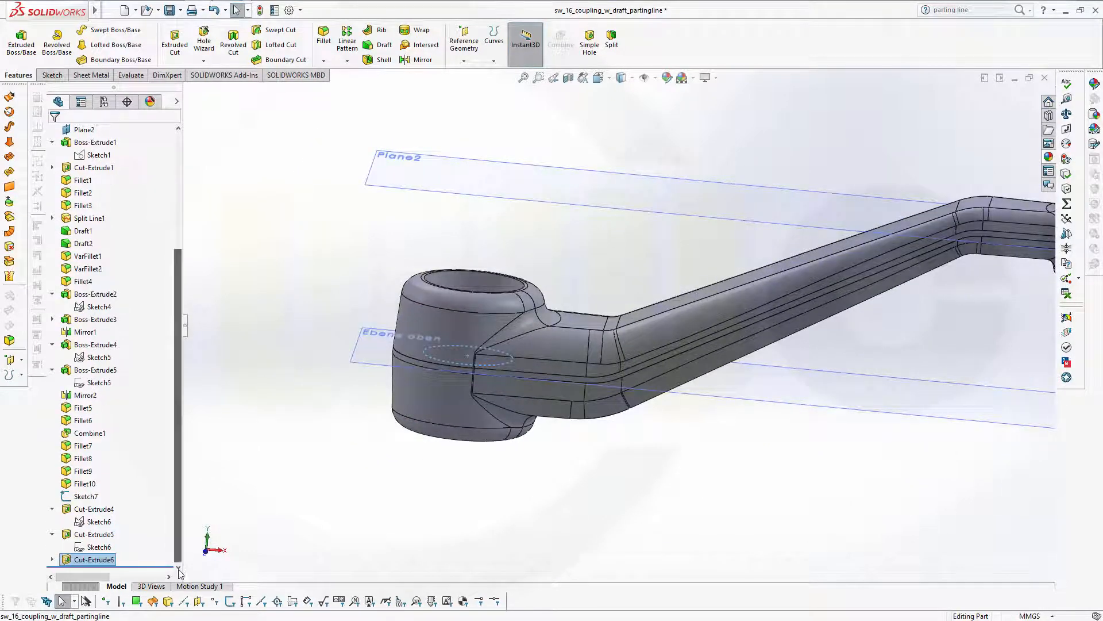
left_click(67, 561)
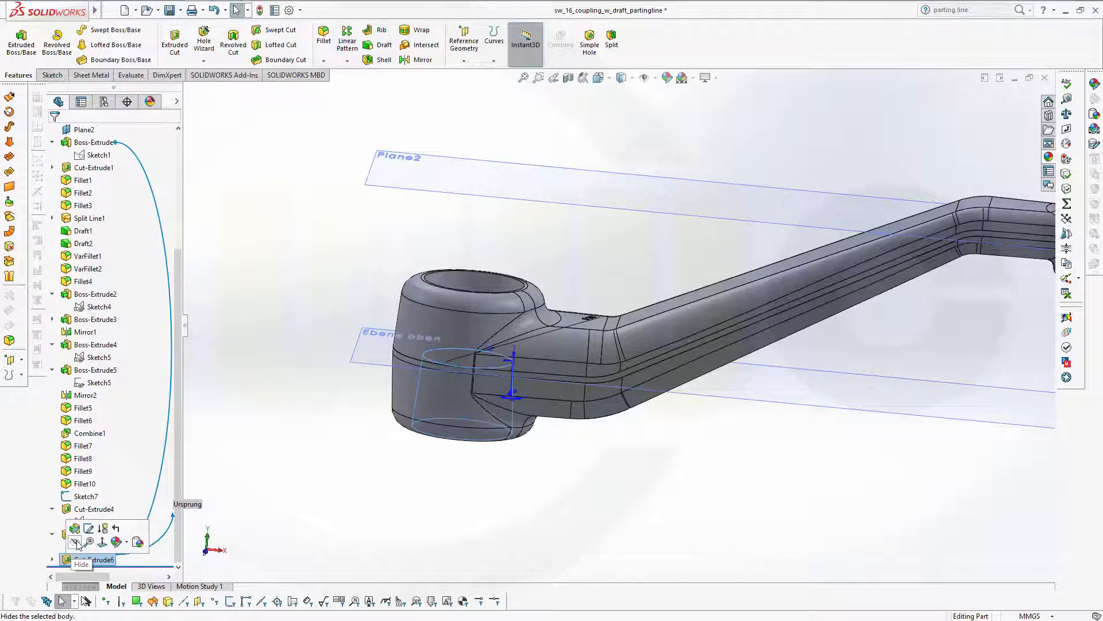
left_click(77, 529)
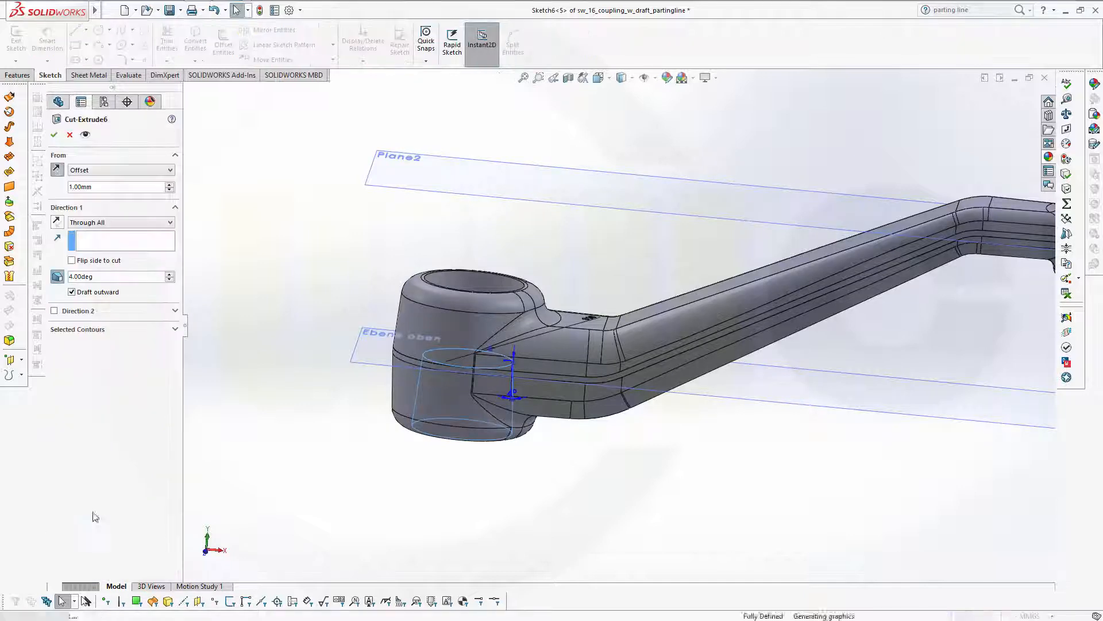
middle_click_drag(517, 498, 540, 460)
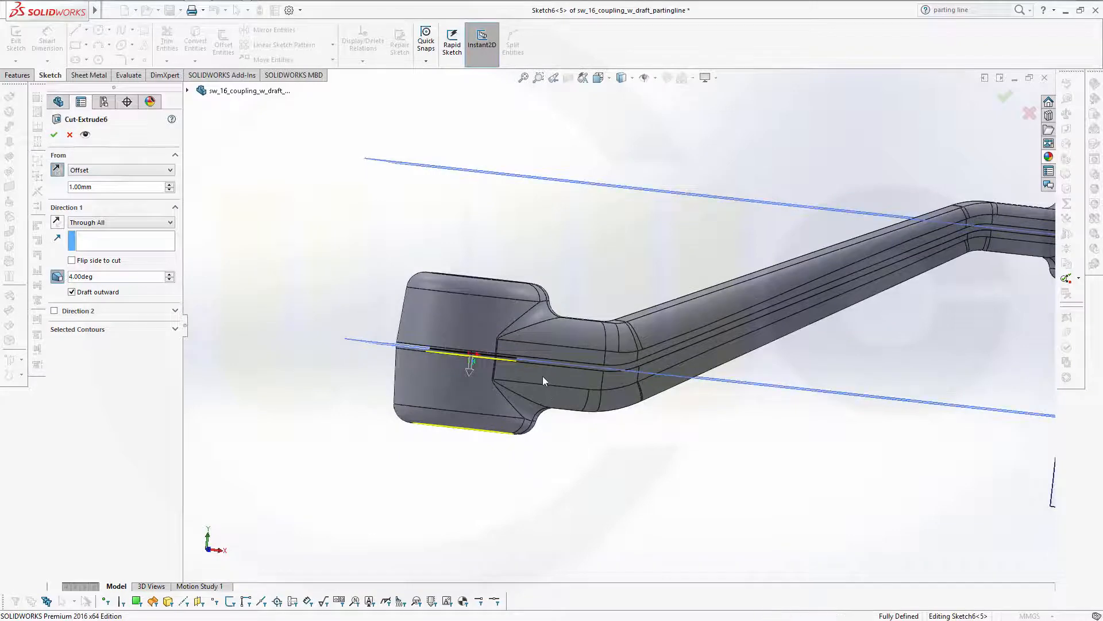
scroll(466, 346, "down", 6)
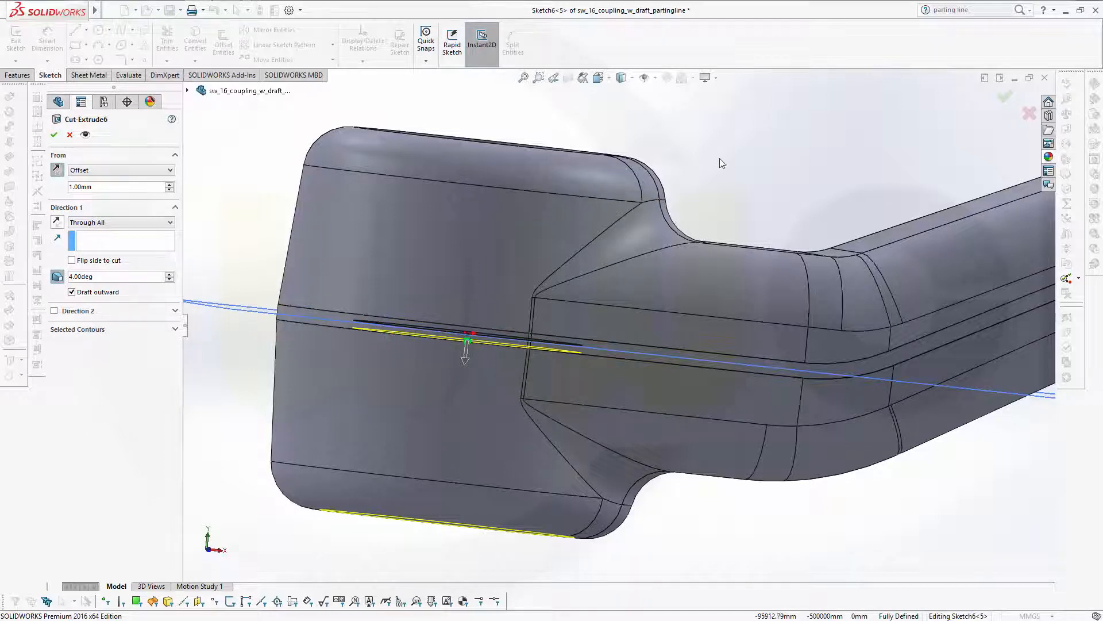
left_click(1003, 99)
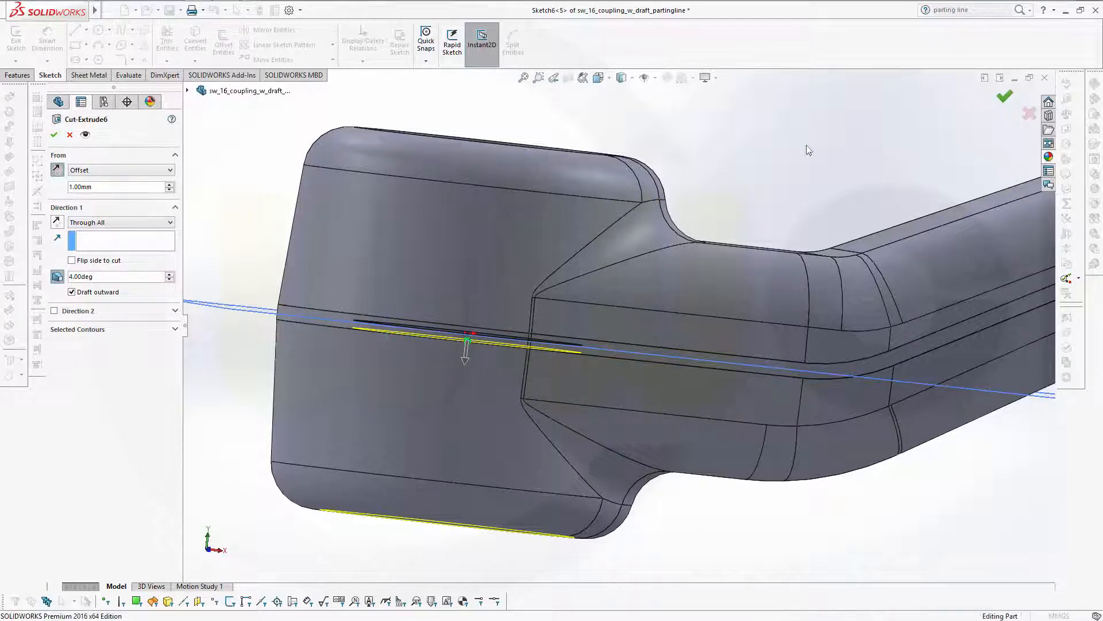
- Change the end condition of Cut-Extrude5, the straight 30 mm bore in the large boss, to Through All - Both
left_click(92, 536)
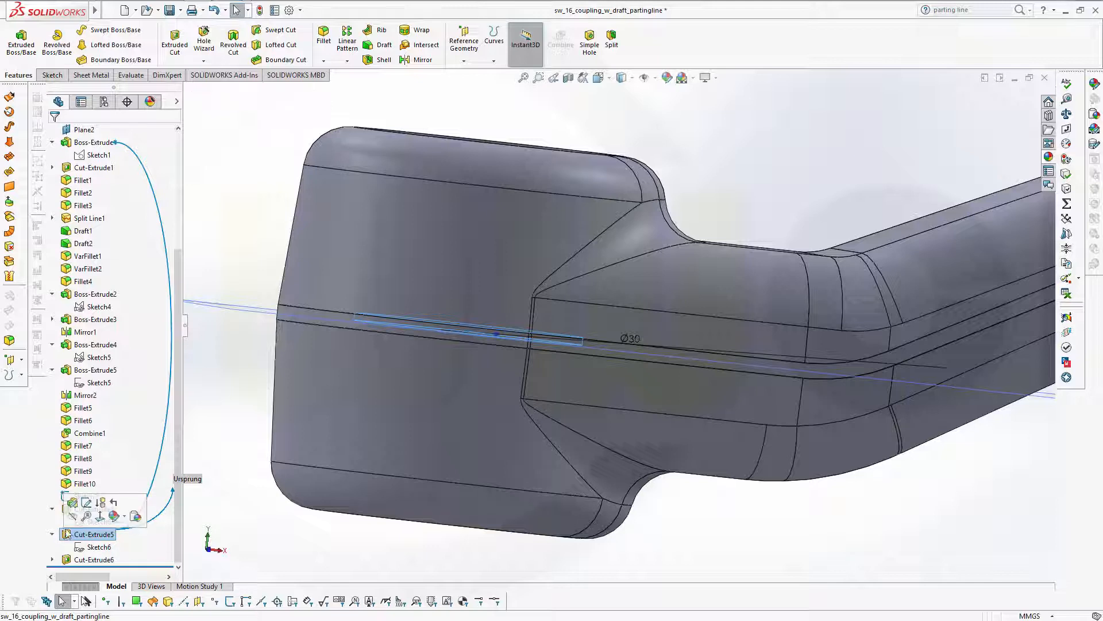
left_click(71, 504)
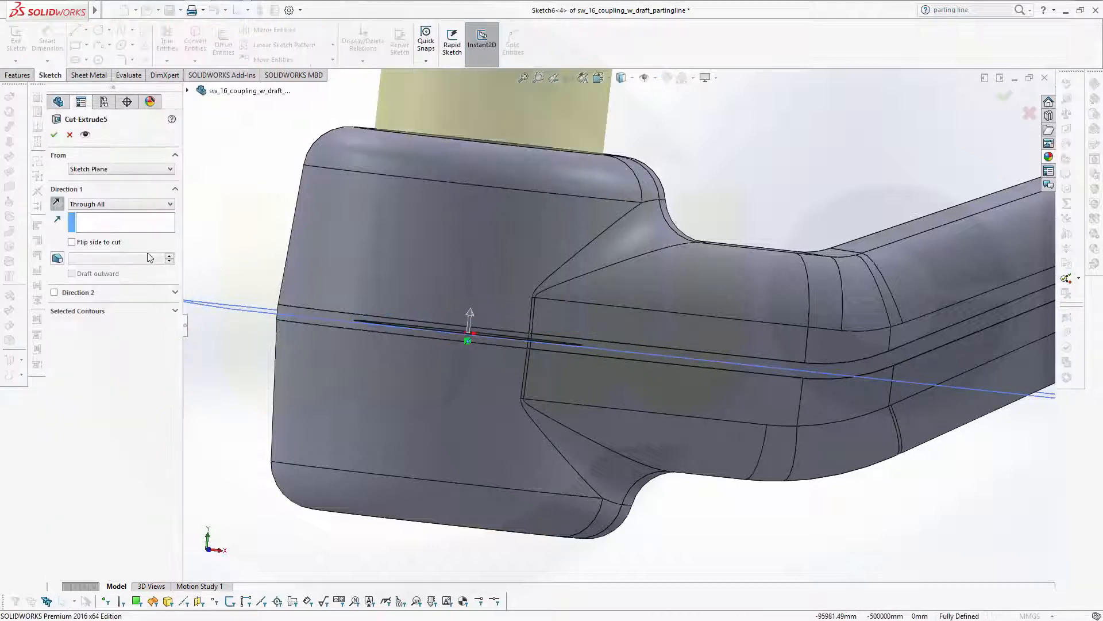
left_click(170, 204)
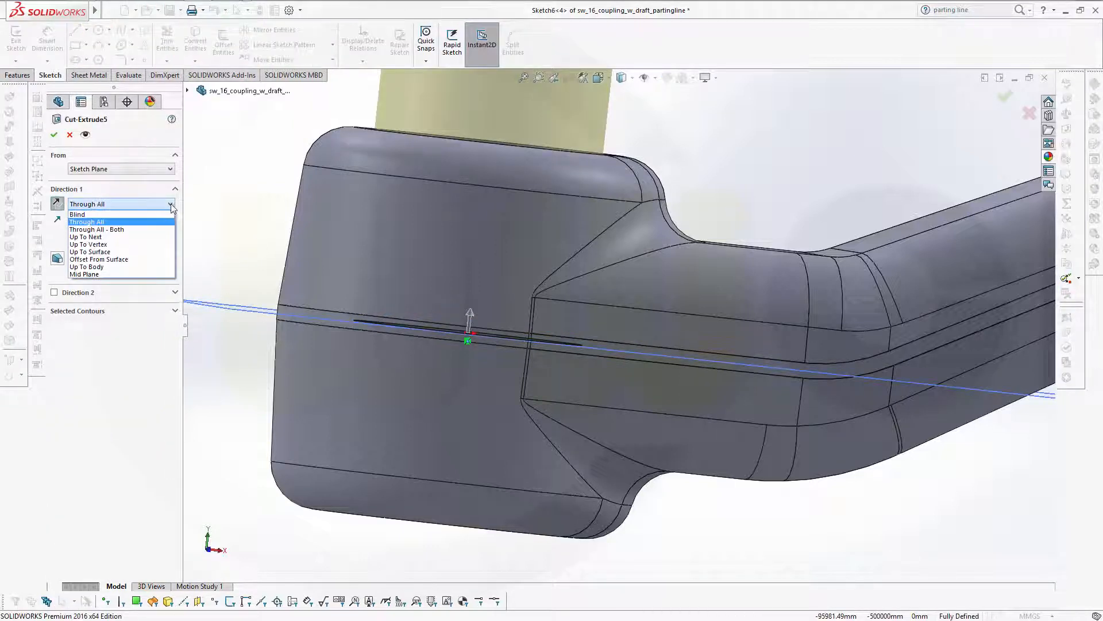
left_click(147, 228)
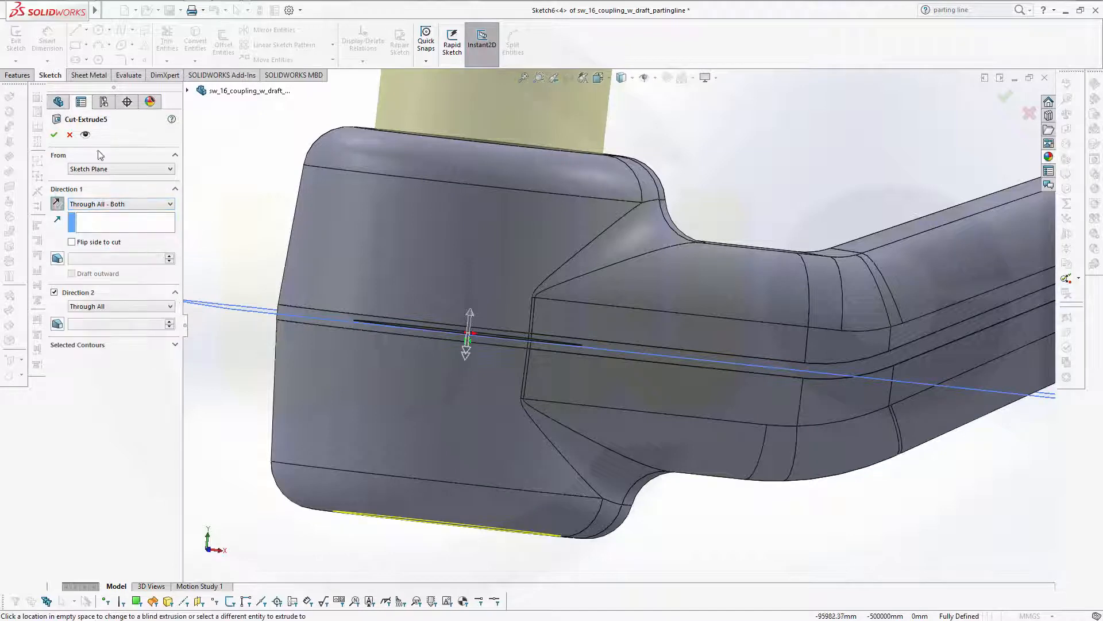
left_click(58, 136)
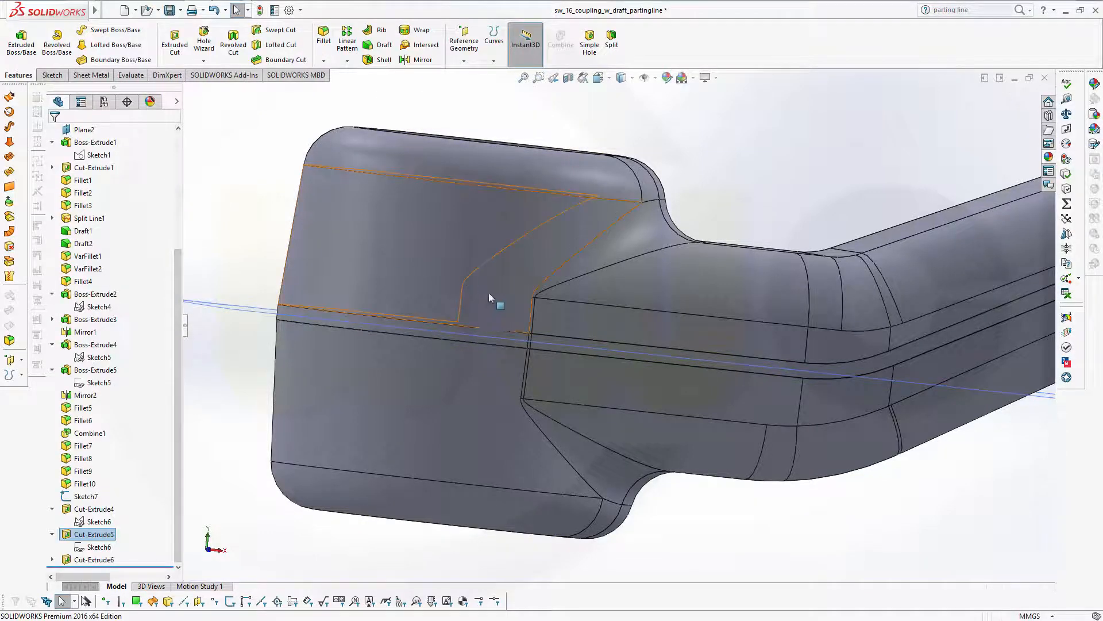
- Examine the bore through the large boss and the whole coupling arm from several angles
middle_click_drag(489, 292, 515, 313)
scroll(889, 209, "up", 3)
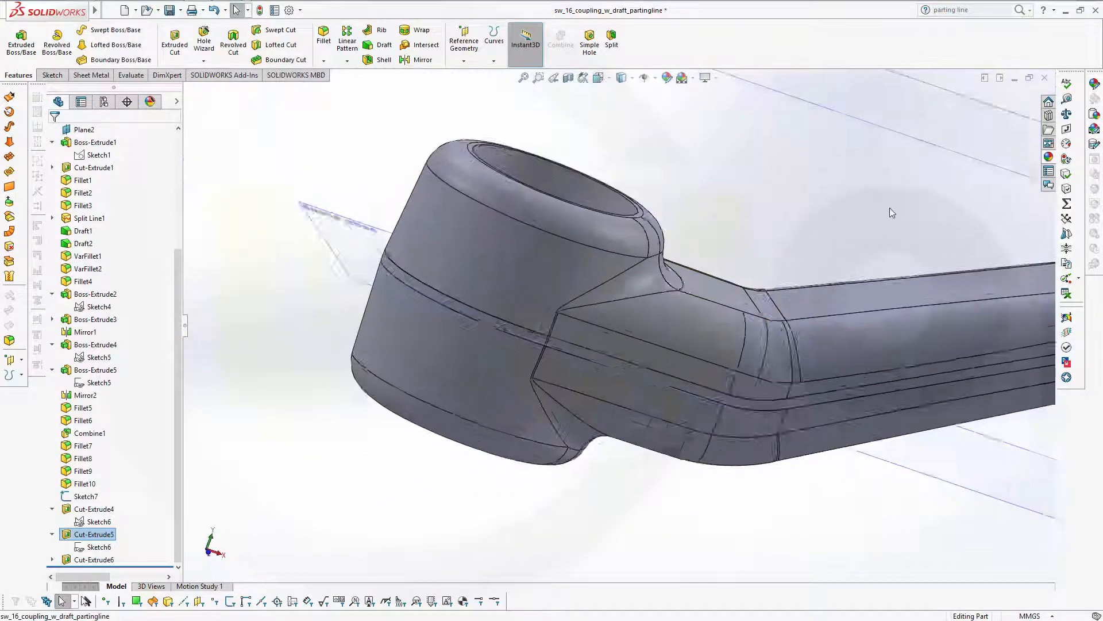
scroll(885, 210, "down", 1)
scroll(884, 210, "down", 2)
scroll(855, 275, "up", 3)
scroll(873, 292, "up", 3)
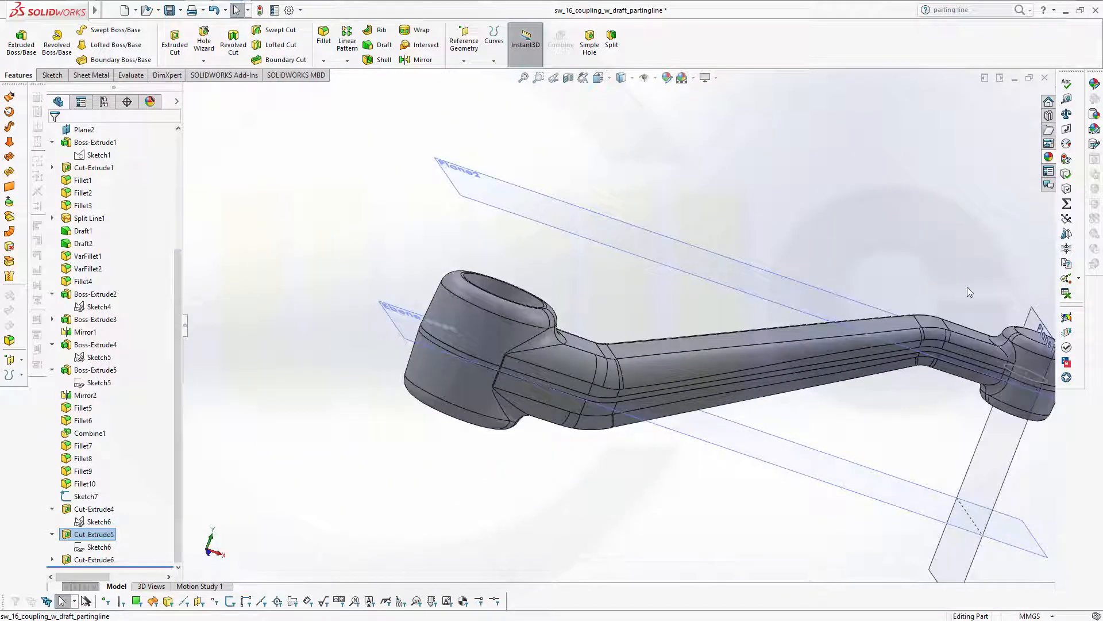
scroll(943, 299, "up", 3)
scroll(889, 334, "down", 2)
middle_click_drag(888, 335, 431, 421)
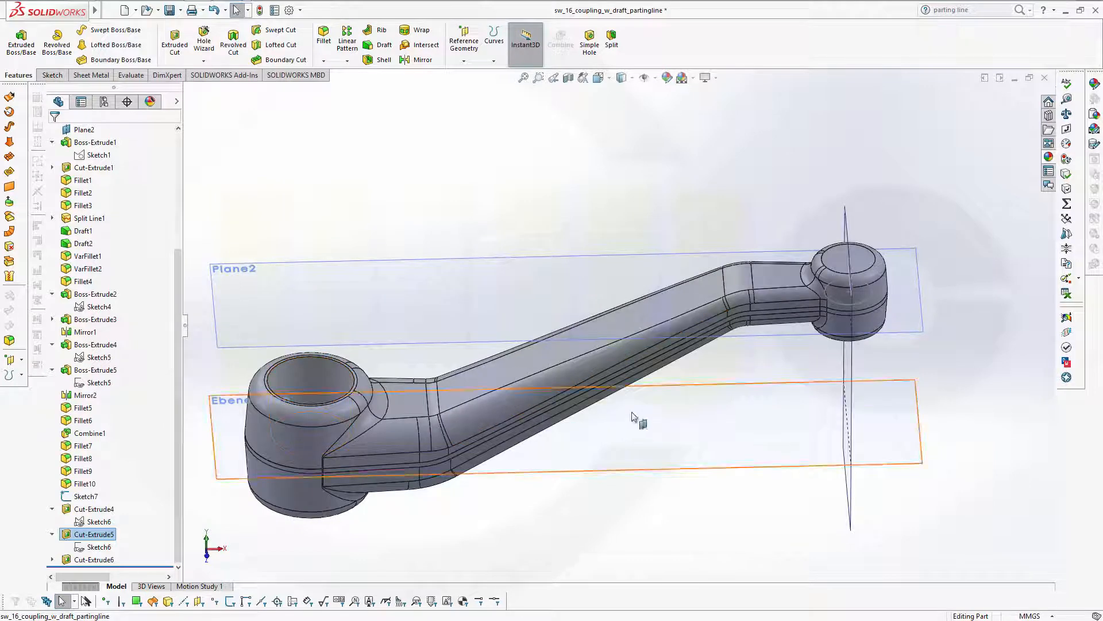
scroll(826, 224, "up", 2)
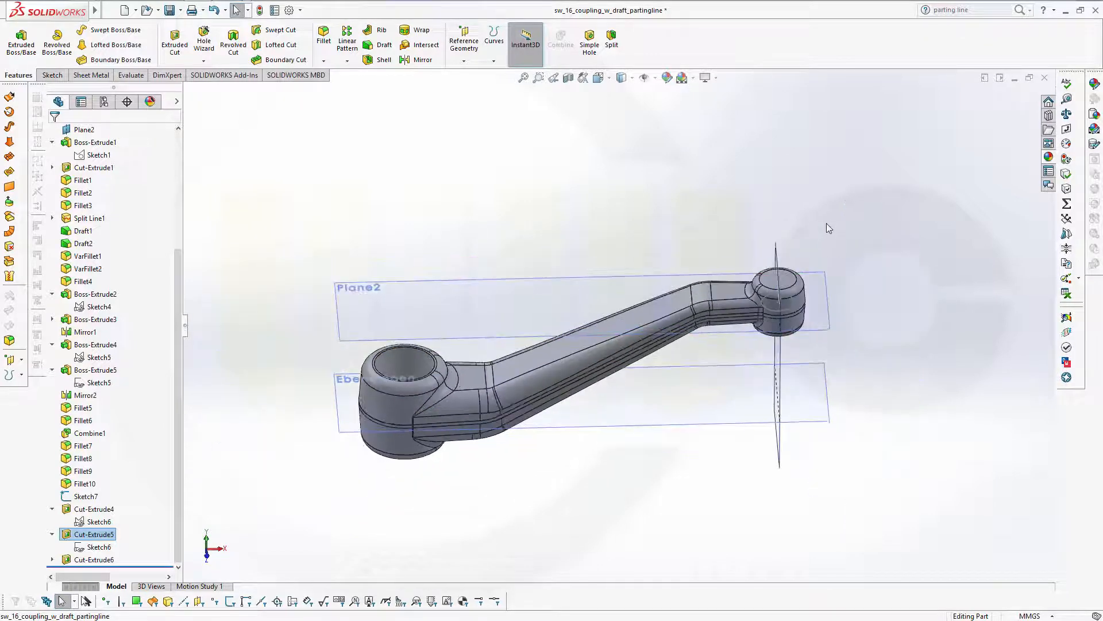
- Start an extruded cut from the 18 mm circle in the small boss, with its direction reversed upward and a 1 mm start offset
scroll(689, 262, "down", 4)
middle_click_drag(689, 261, 712, 269)
scroll(829, 264, "down", 3)
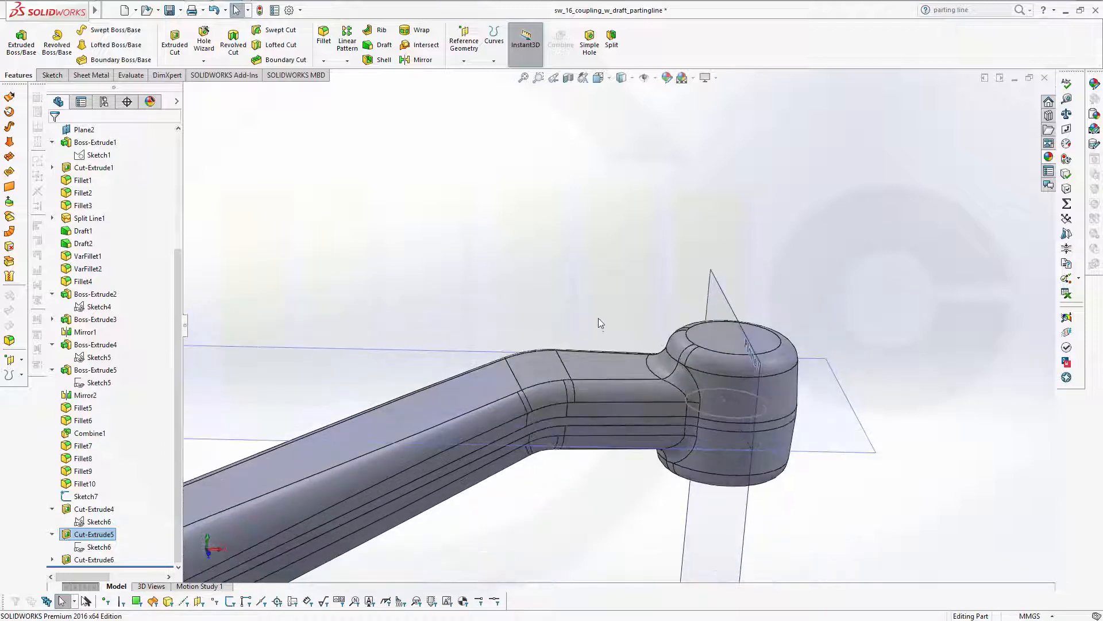
middle_click_drag(598, 318, 591, 303)
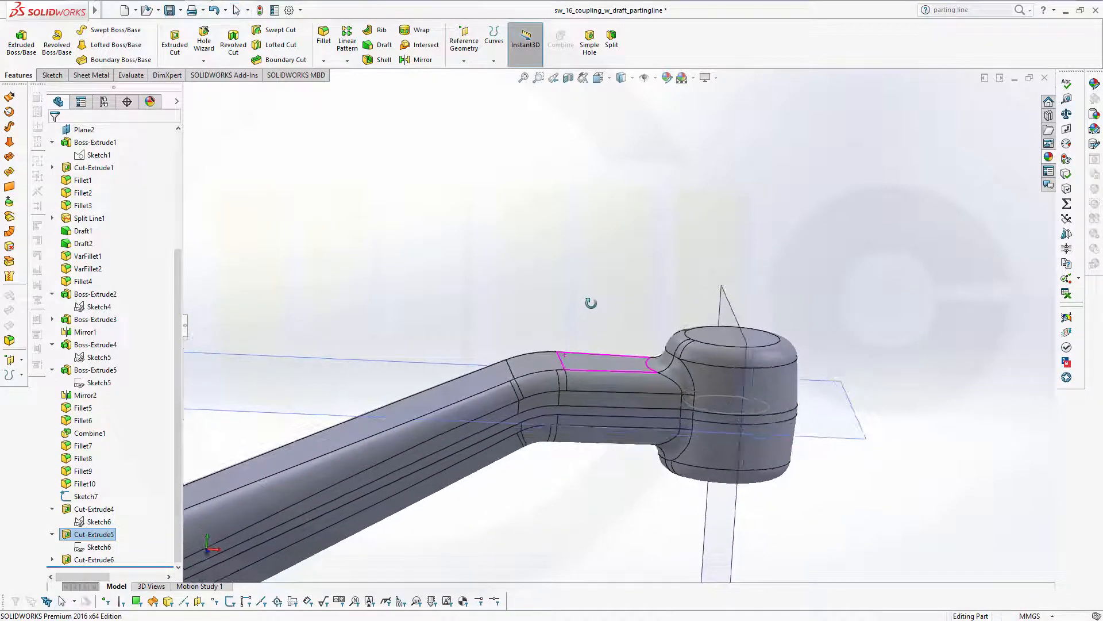
left_click(175, 49)
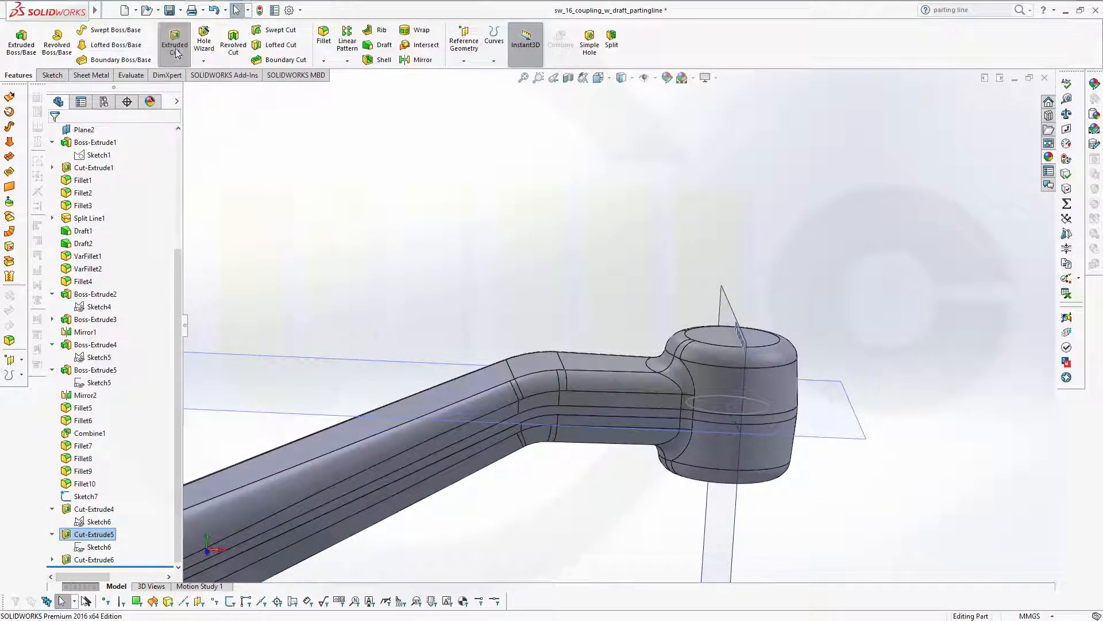
left_click(760, 399)
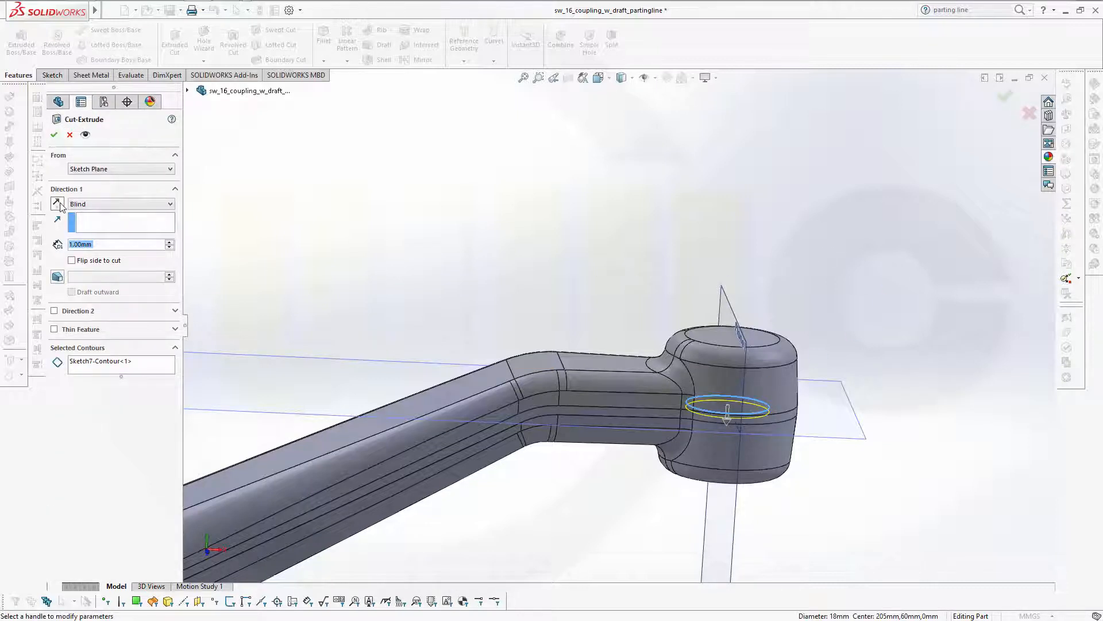
left_click(56, 204)
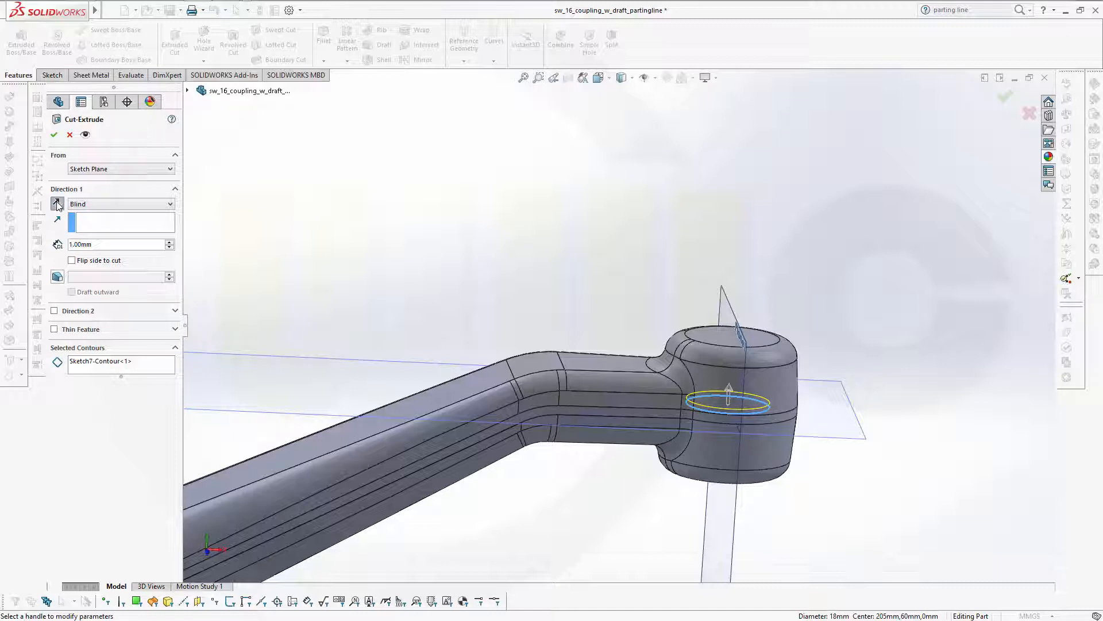
left_click(170, 172)
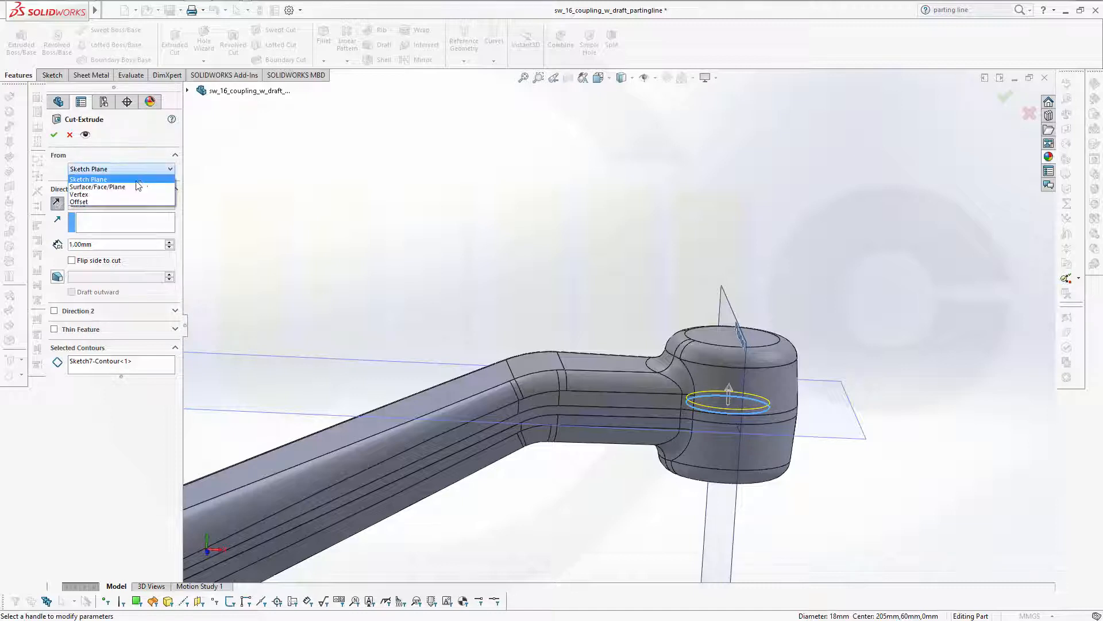
left_click(101, 203)
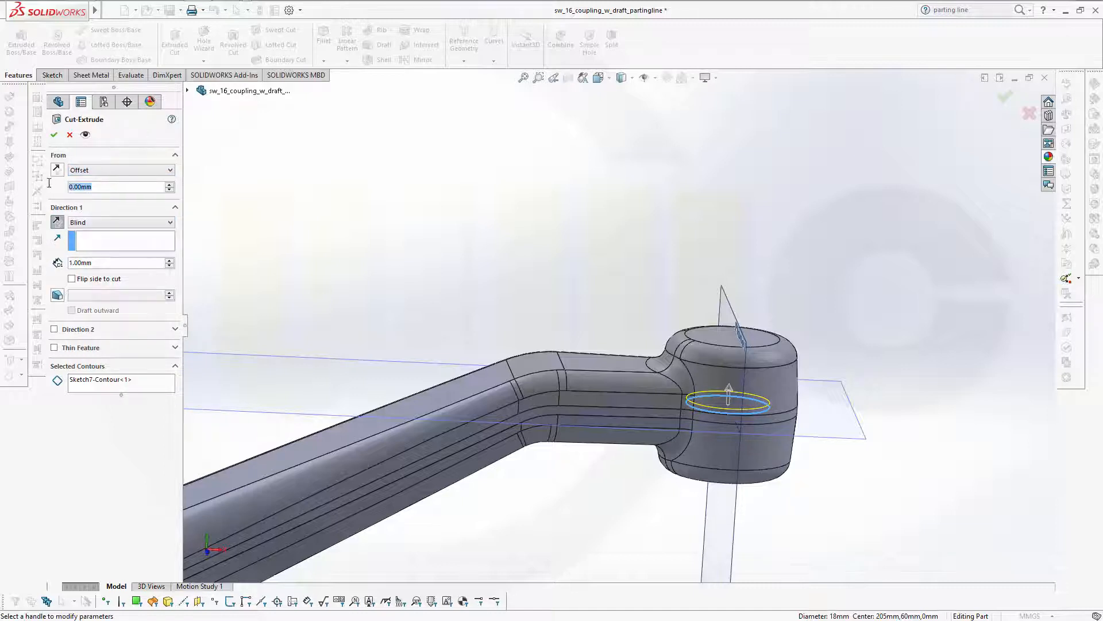
right_click(92, 187)
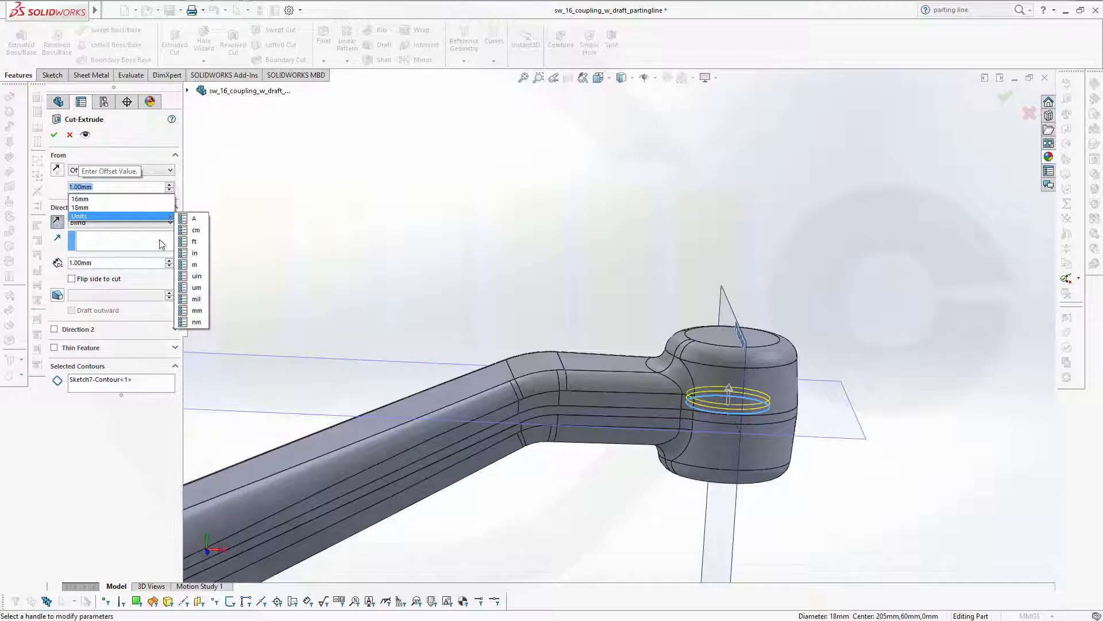
left_click(123, 185)
left_click(123, 185)
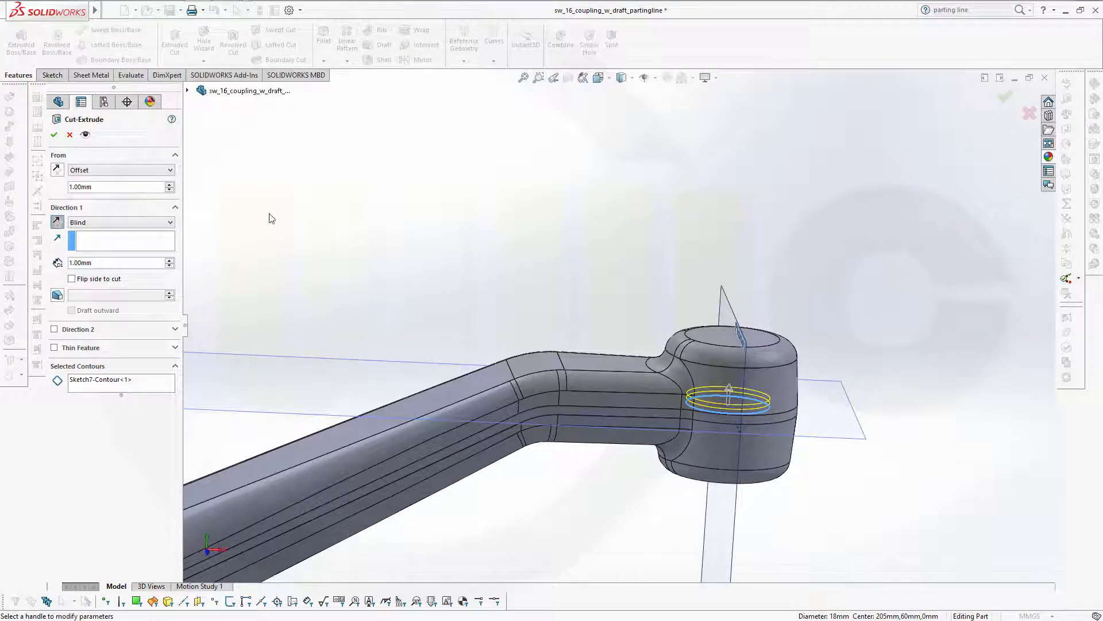
- Finish the cut as Through All with a 4° draft outward, through the upper half of the small boss
left_click(56, 170)
left_click(56, 170)
middle_click_drag(564, 234, 557, 203)
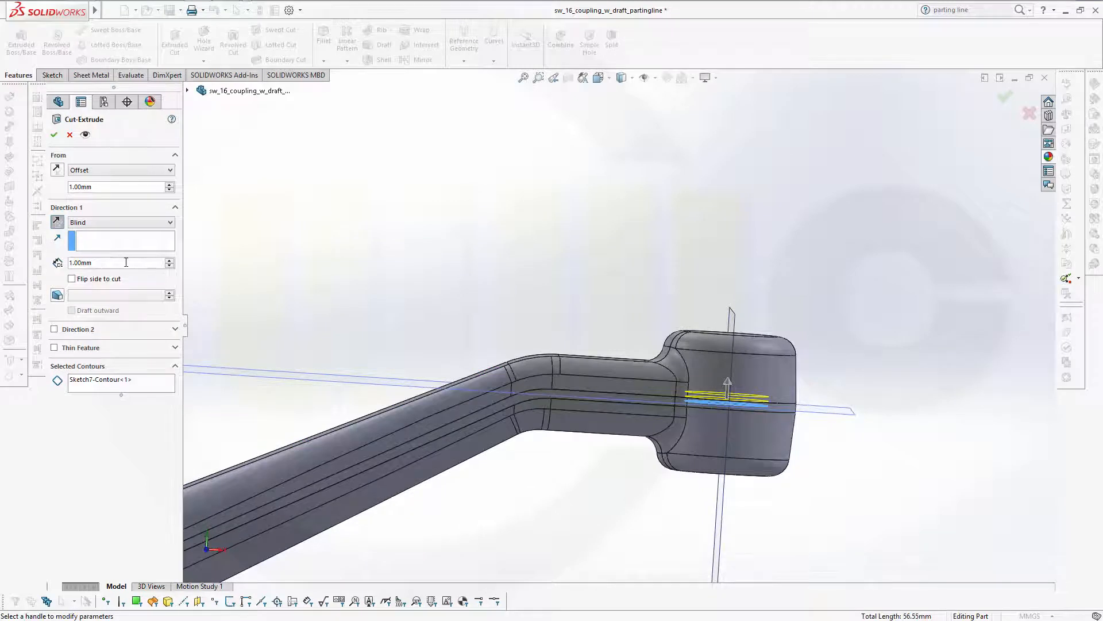
left_click(168, 222)
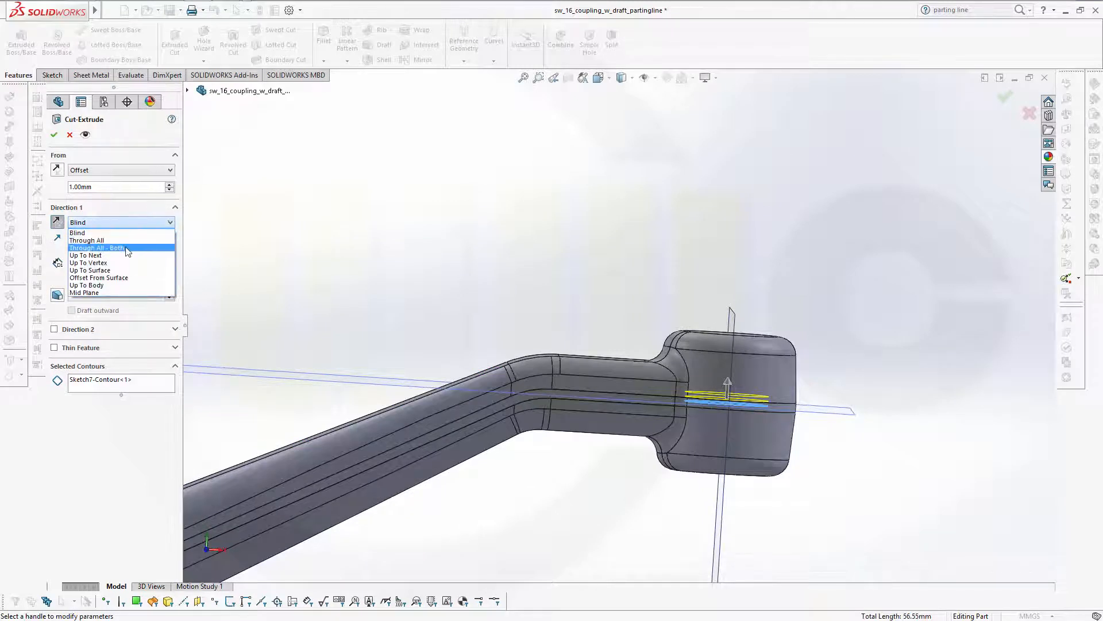
left_click(110, 240)
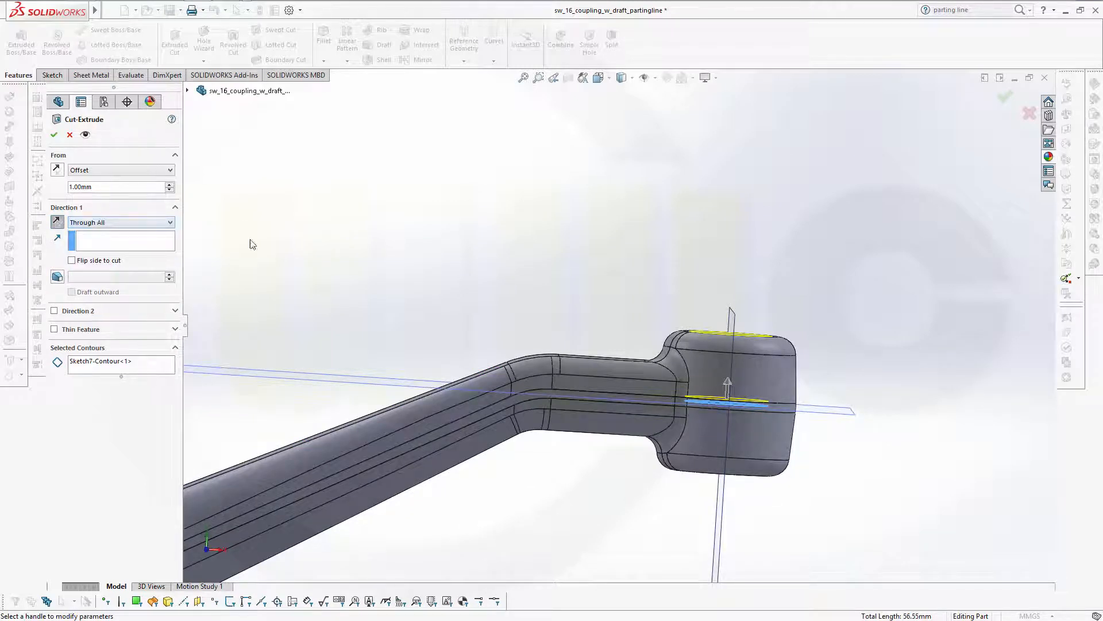
left_click(58, 277)
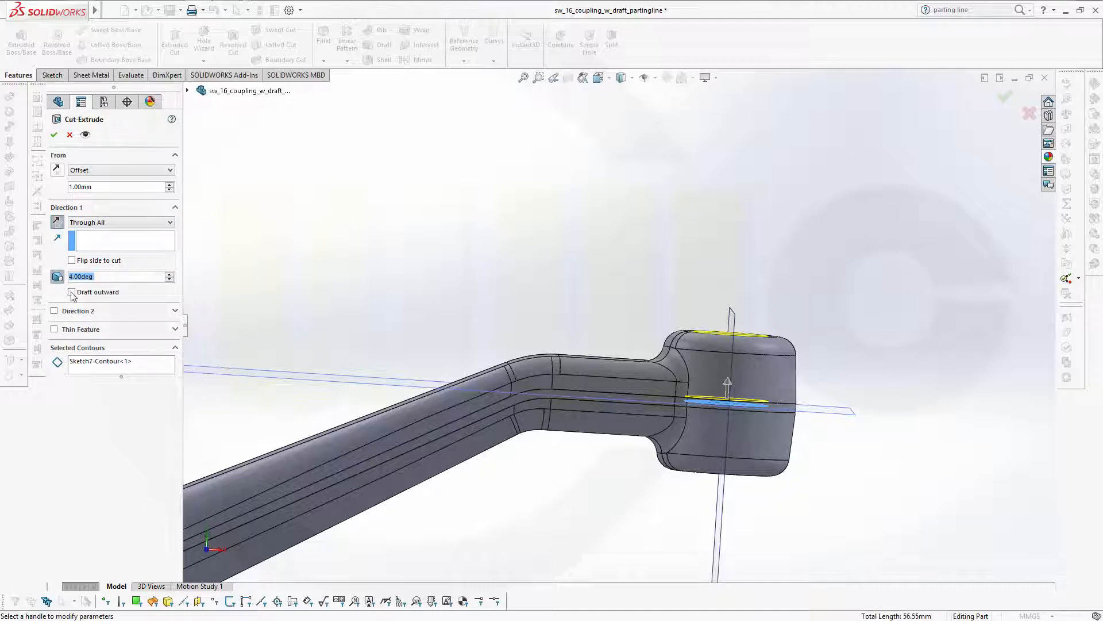
left_click(72, 293)
left_click(175, 312)
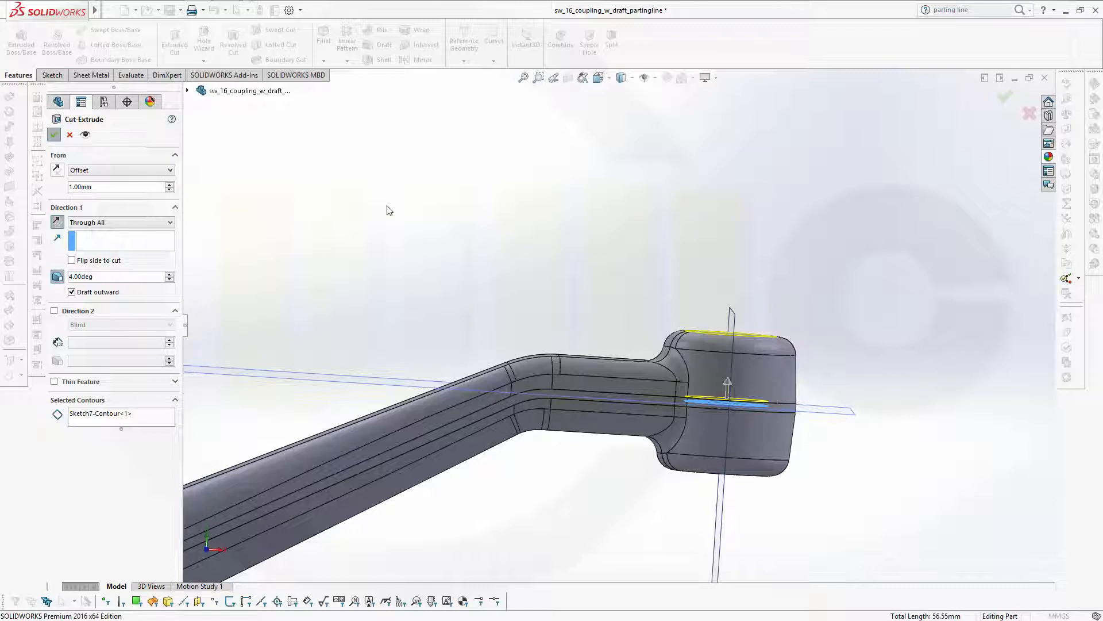
left_click(400, 232)
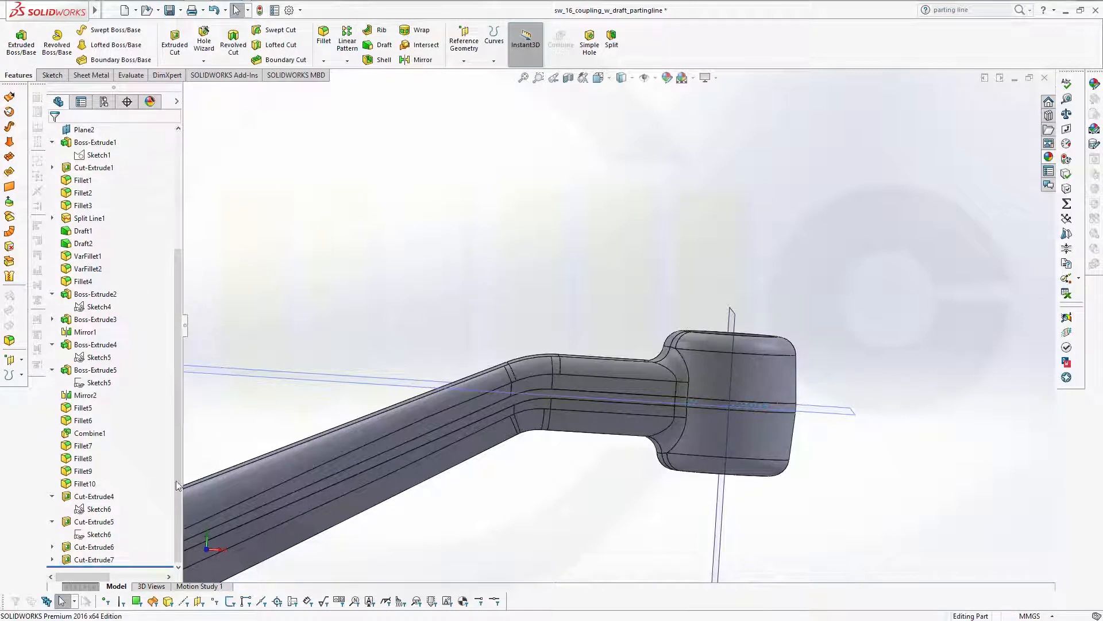
- Cut the 18 mm circle of Sketch7 downward from its sketch plane as Through All with 4° draft outward, through the small boss's lower half
left_click(64, 560)
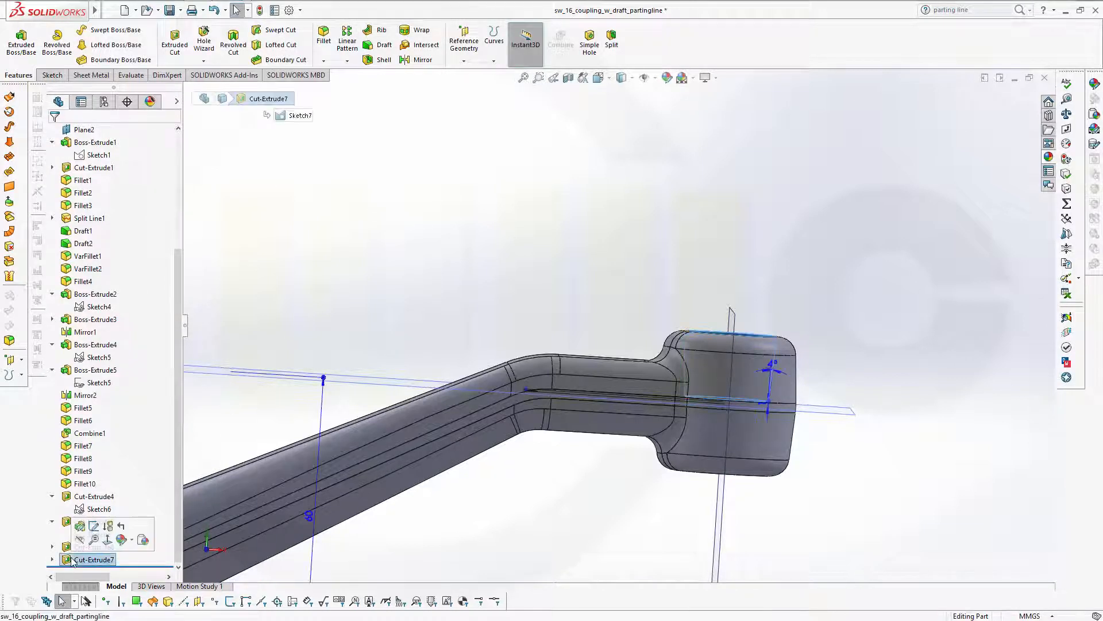
left_click(374, 305)
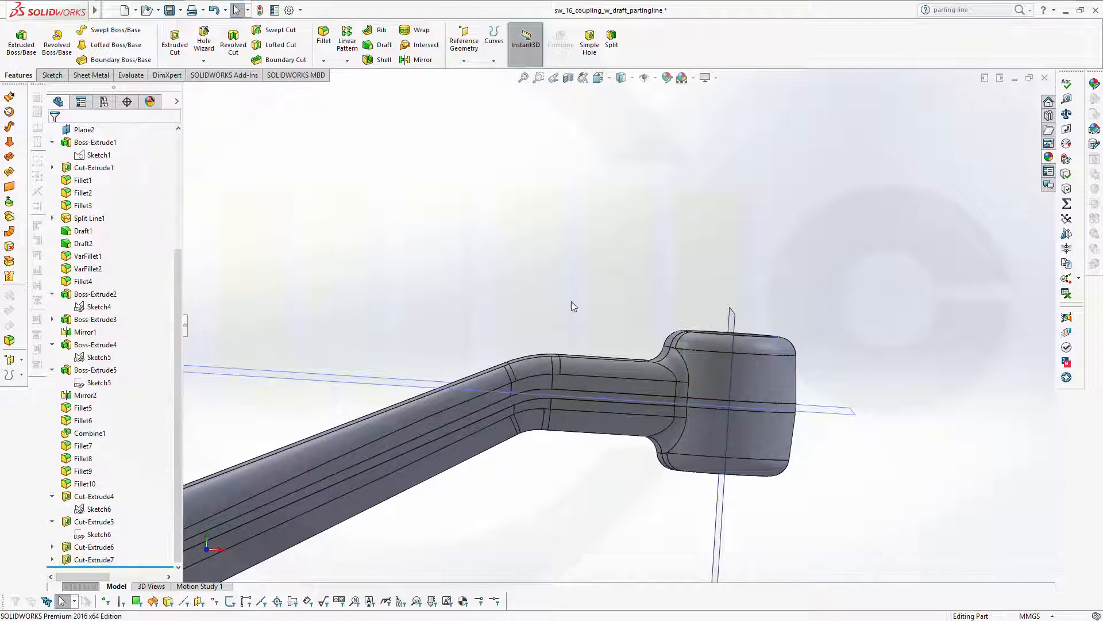
middle_click_drag(572, 305, 540, 229)
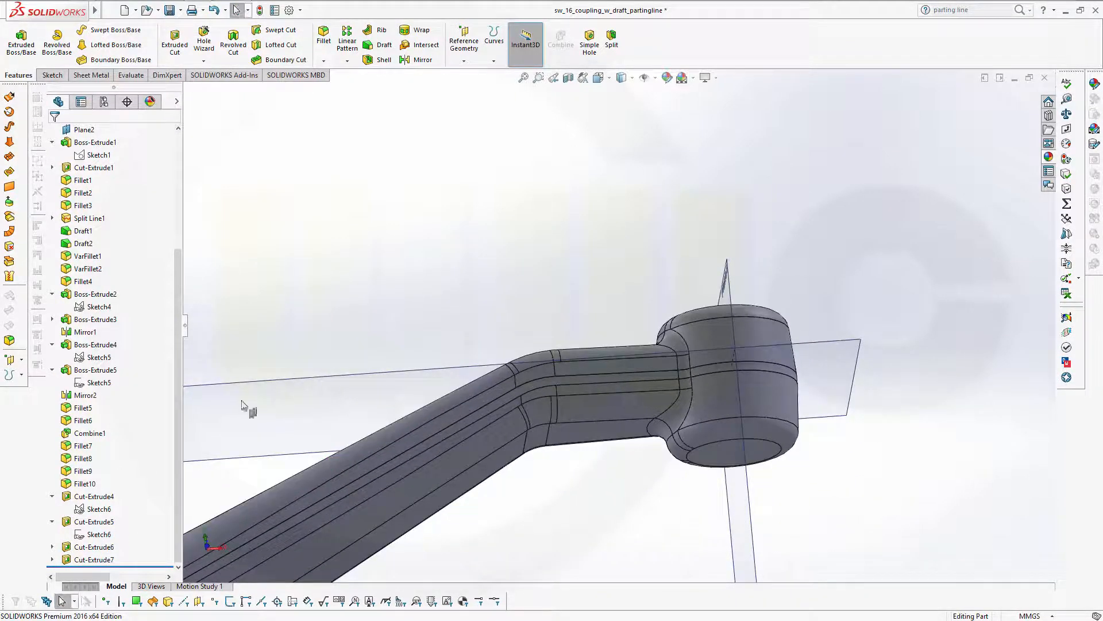
left_click(52, 559)
left_click(98, 560)
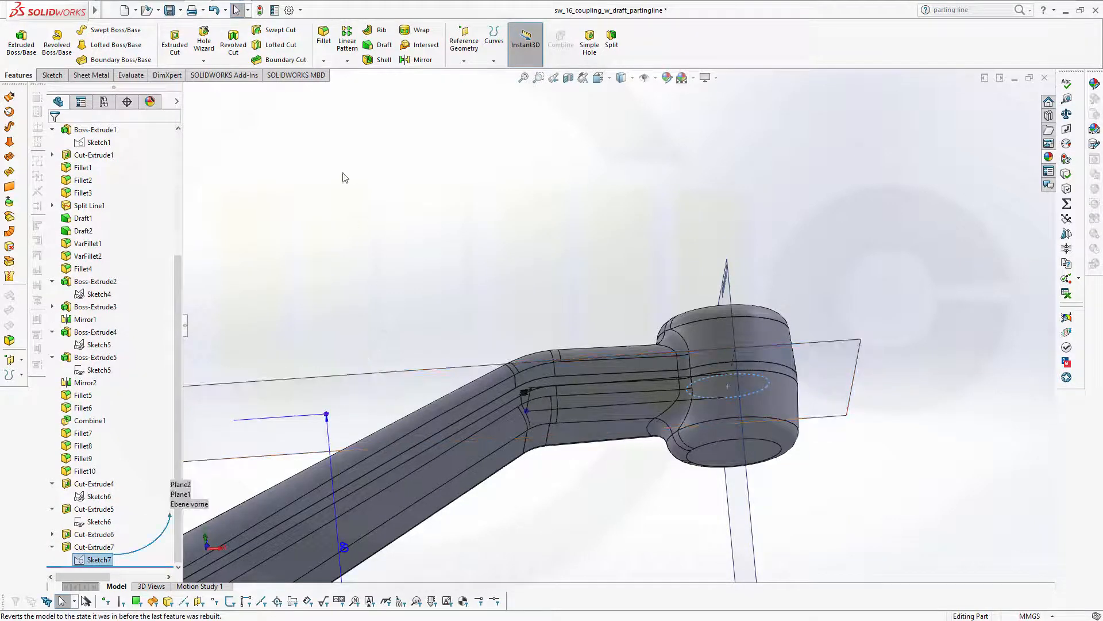
left_click(175, 41)
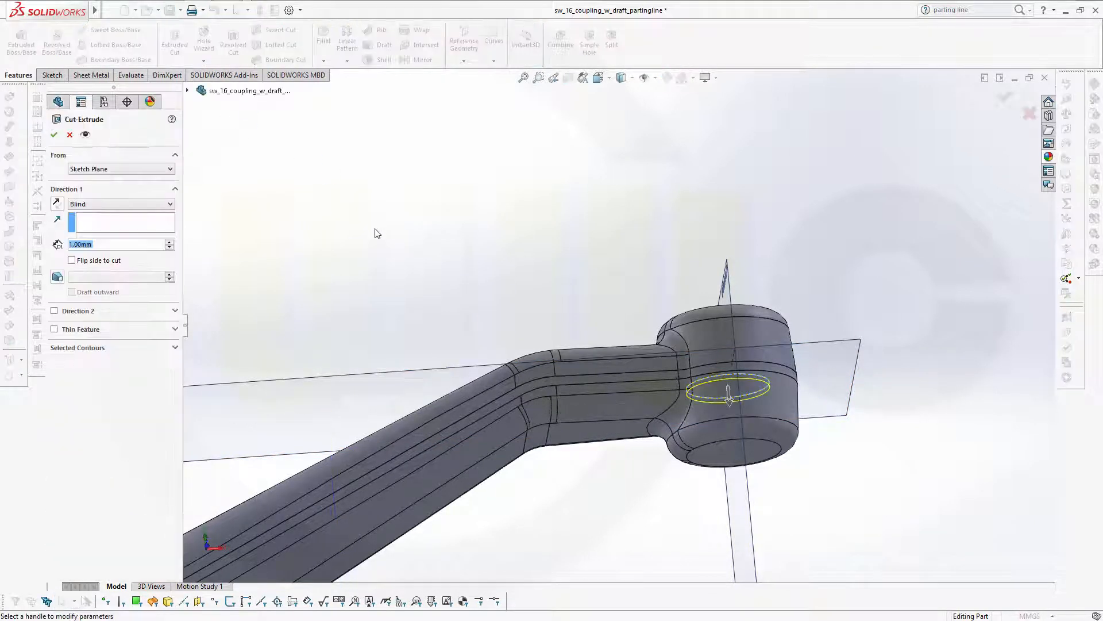
middle_click_drag(476, 287, 472, 331)
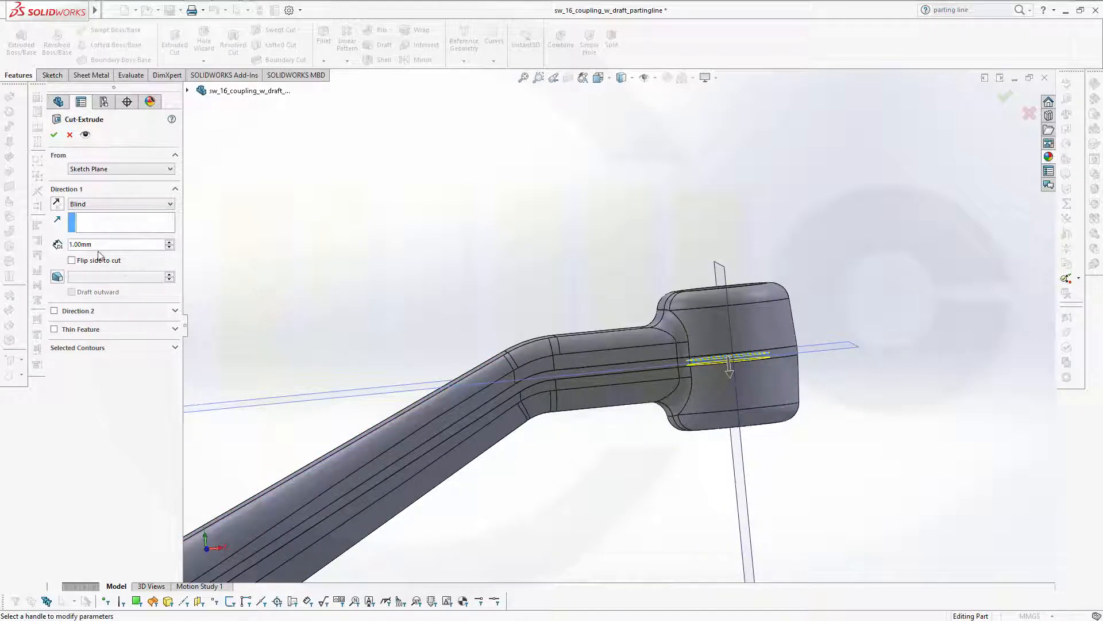
left_click(171, 204)
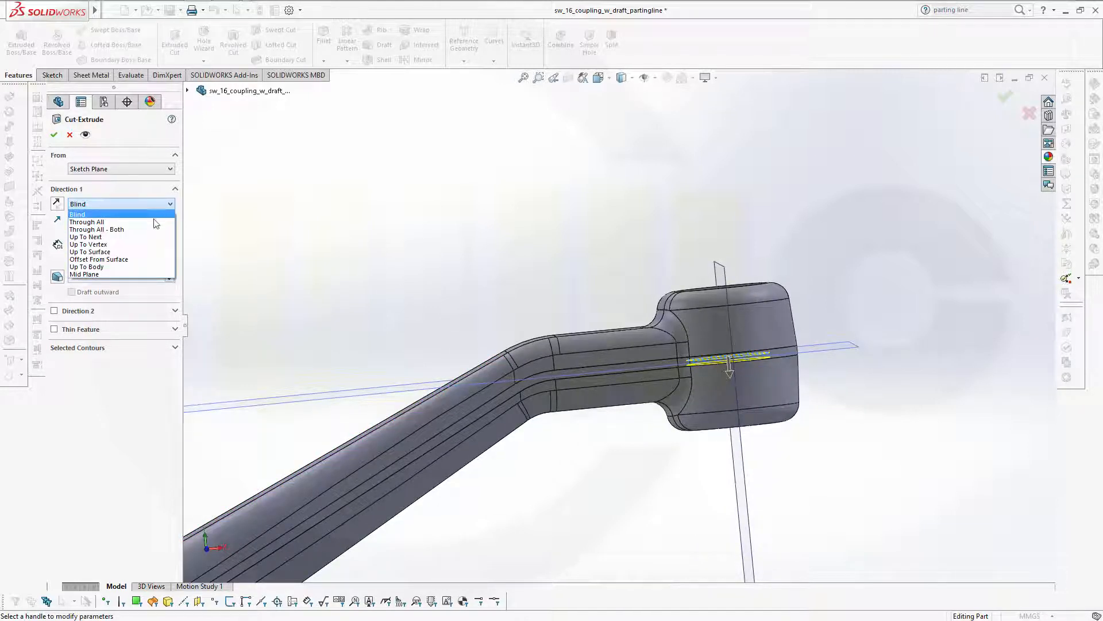
left_click(154, 222)
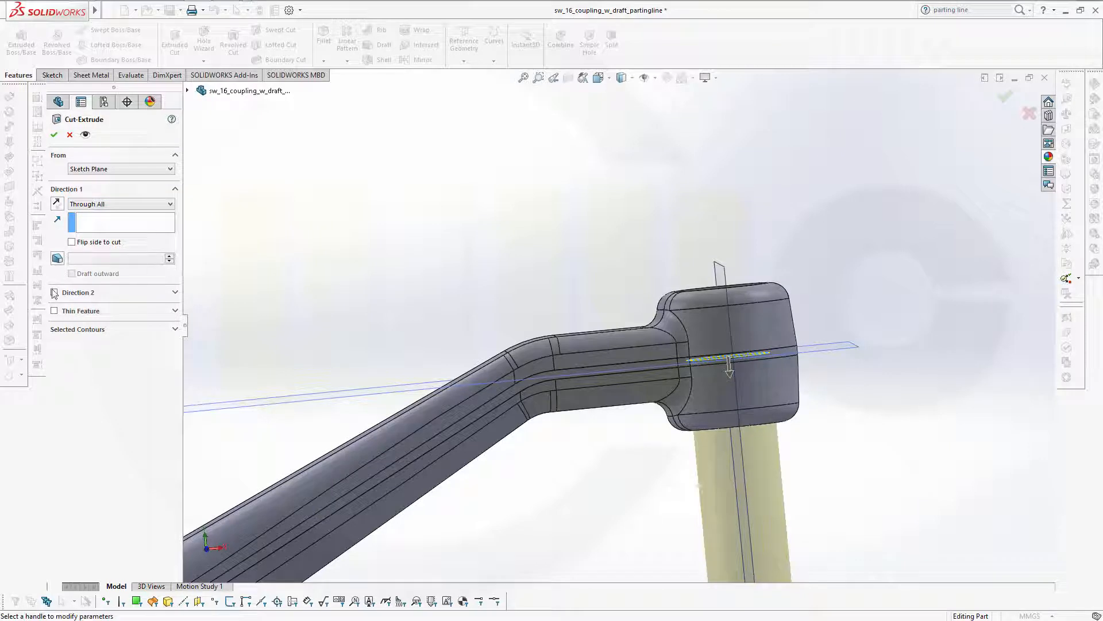
left_click(58, 260)
left_click(72, 274)
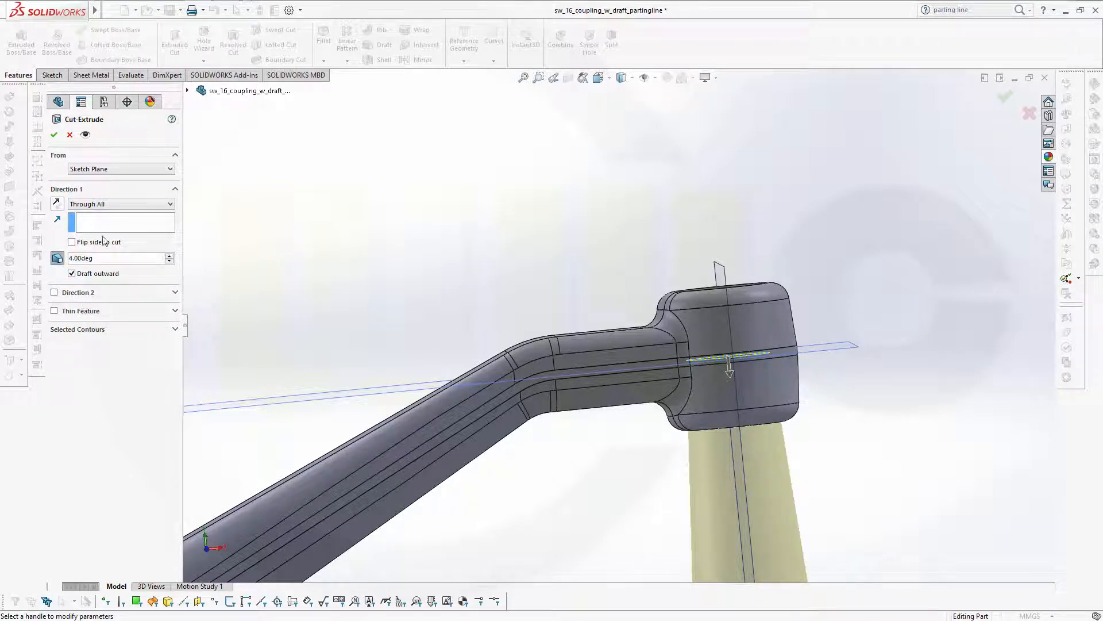
left_click(54, 136)
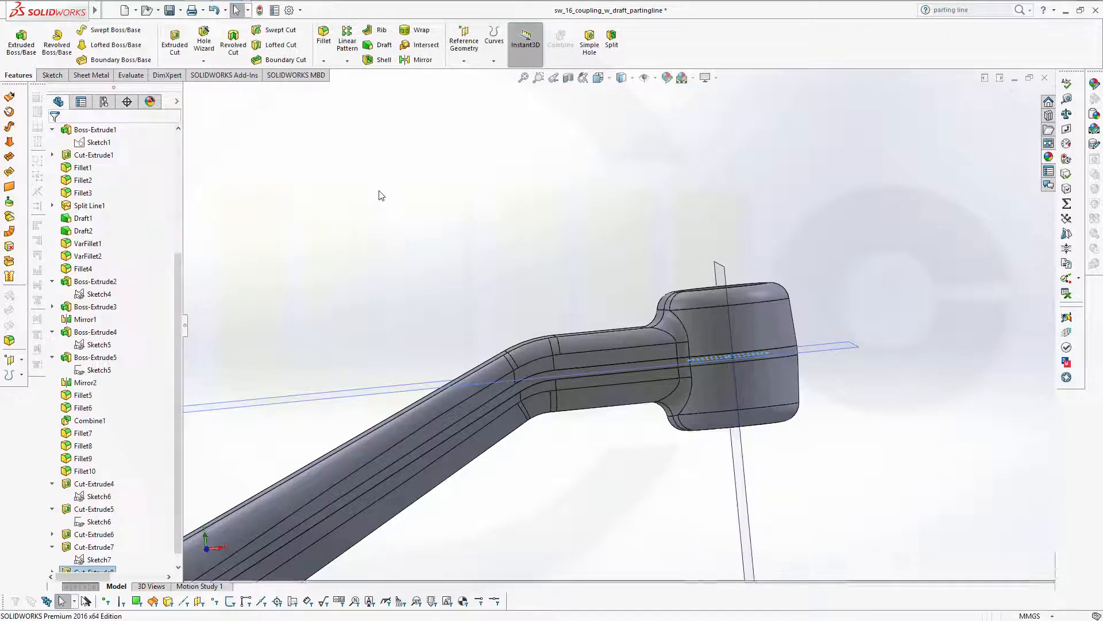
middle_click_drag(481, 210, 491, 187)
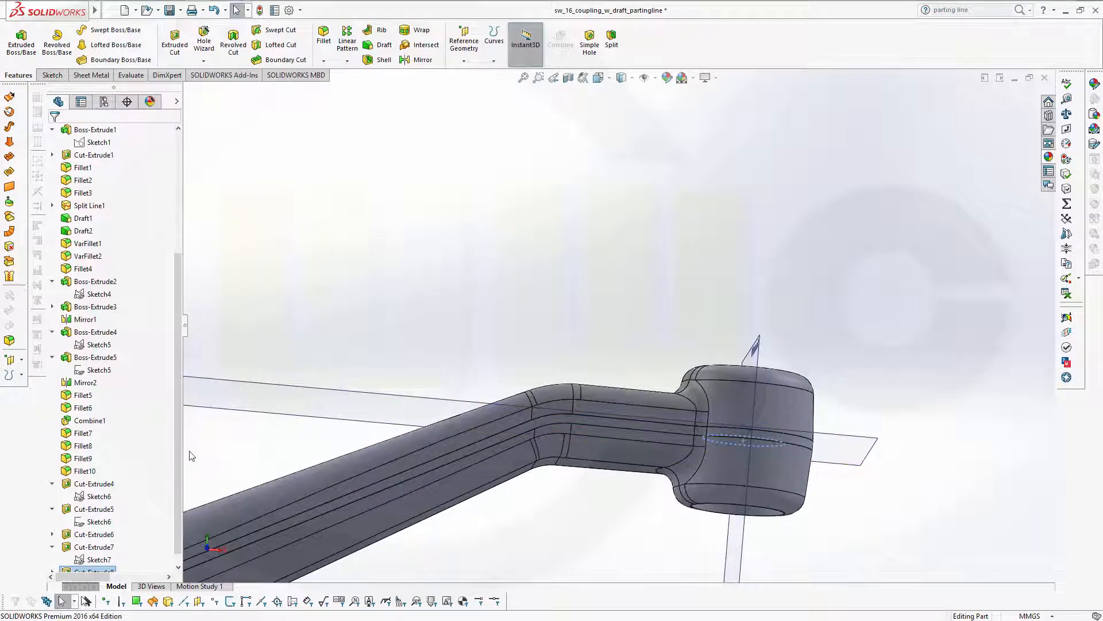
- Cut the 18 mm circle of Sketch7 as Through All - Both without draft, through the full height of the small boss
scroll(178, 481, "down", 1)
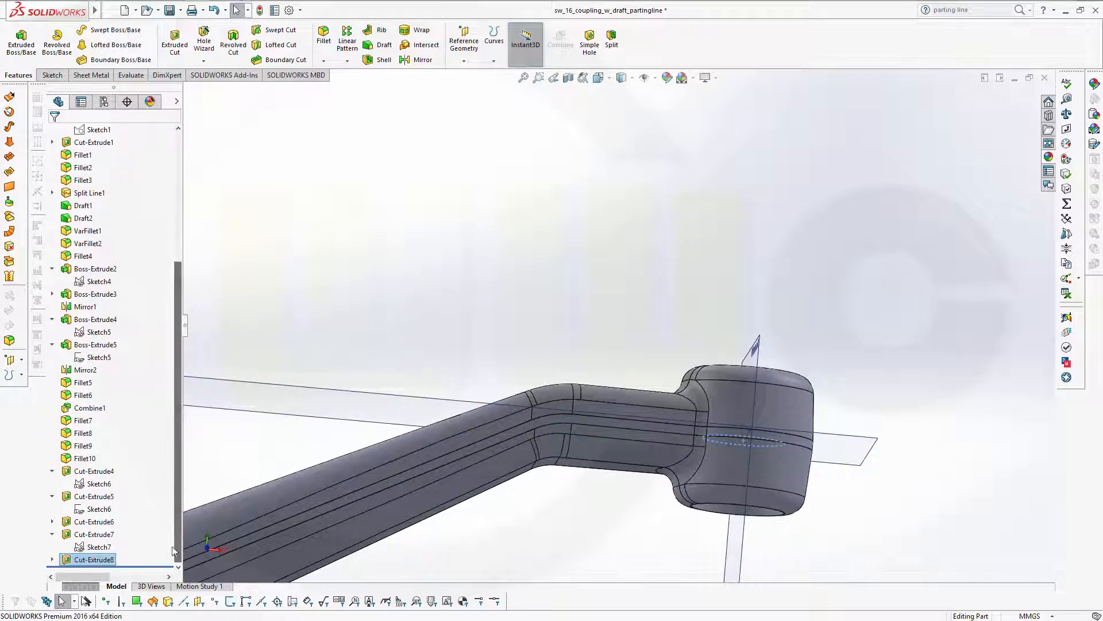
left_click(91, 547)
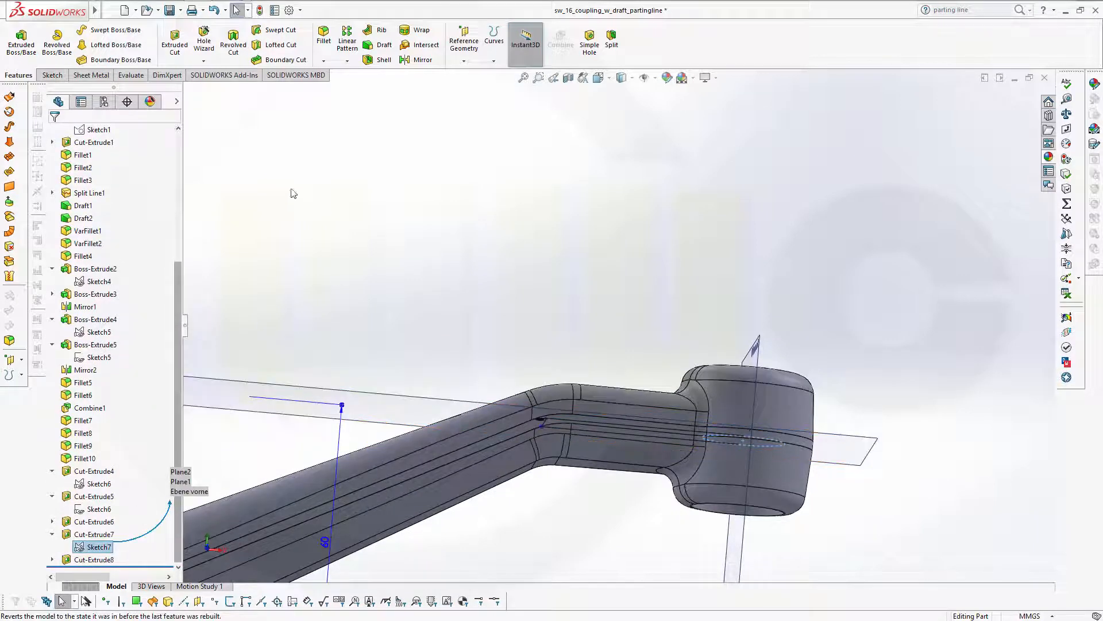
left_click(174, 44)
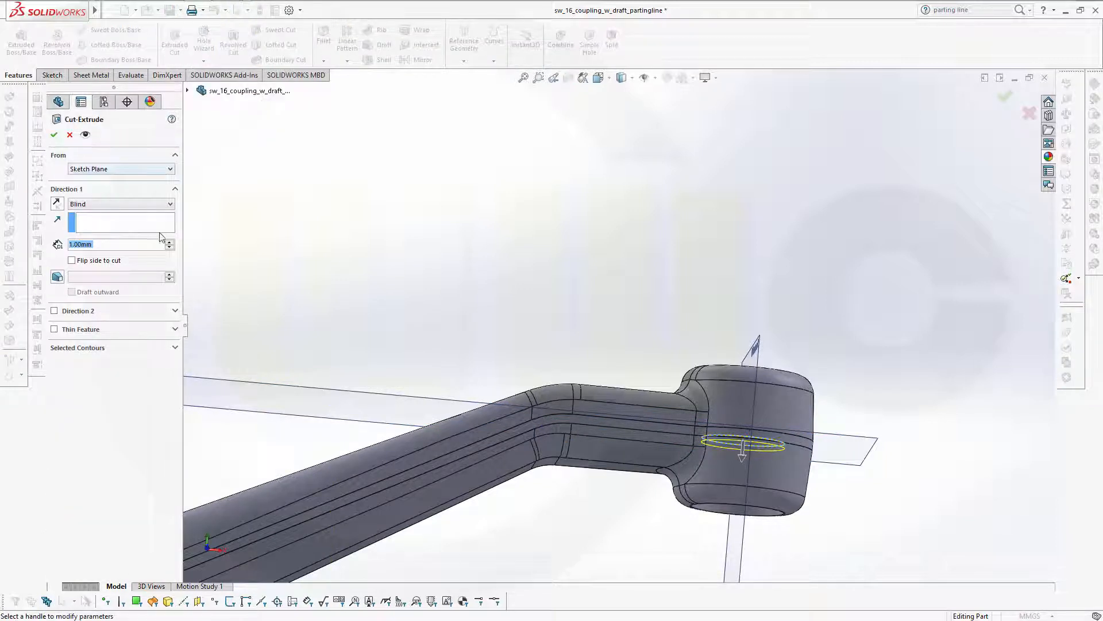
left_click(171, 204)
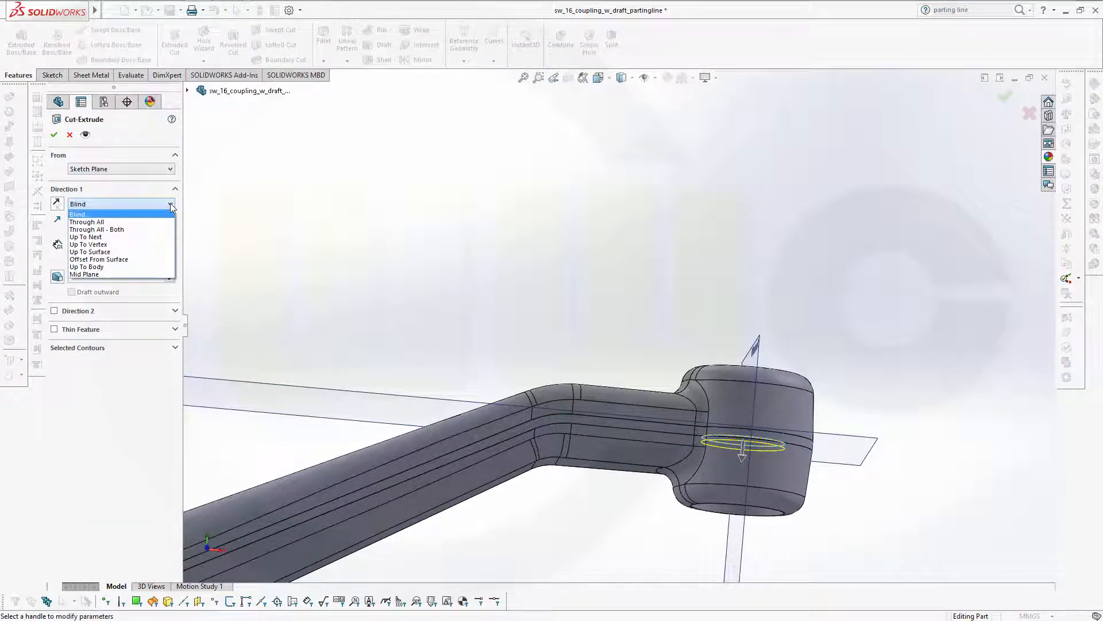
left_click(150, 233)
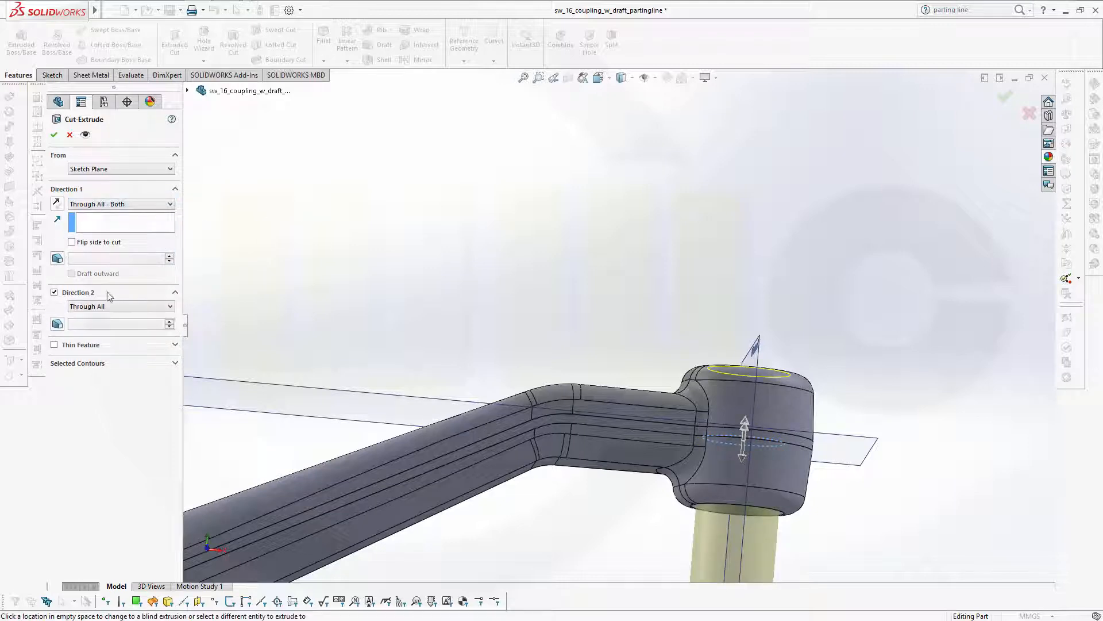
left_click(56, 134)
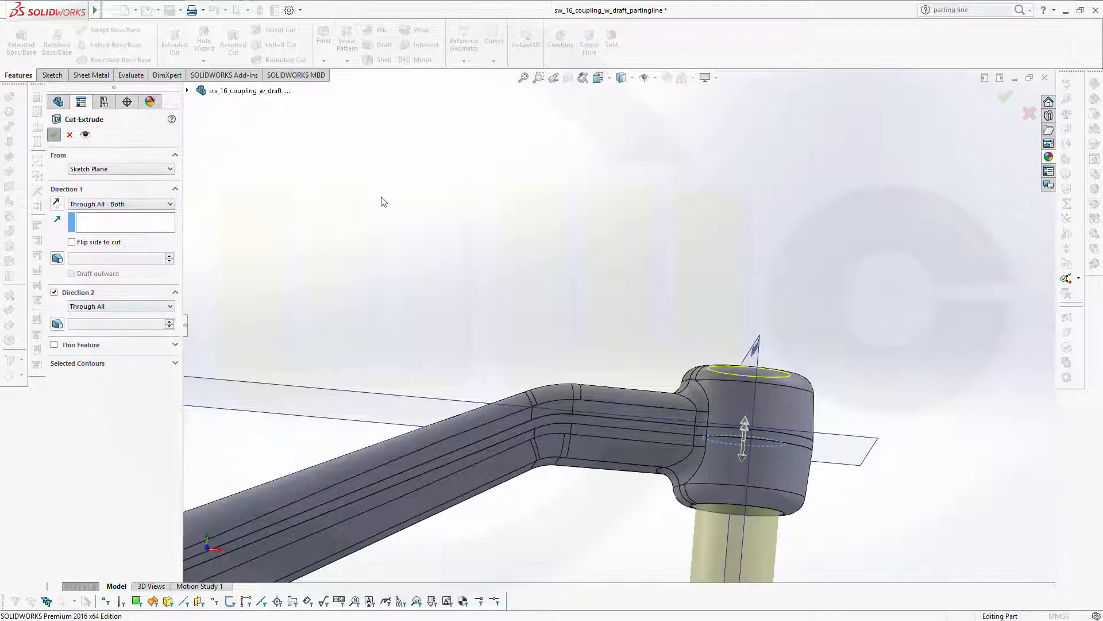
- Start a 0.5 mm chamfer at 45° on the upper rim of the large boss's bore
middle_click_drag(382, 202, 384, 303)
scroll(355, 338, "up", 2)
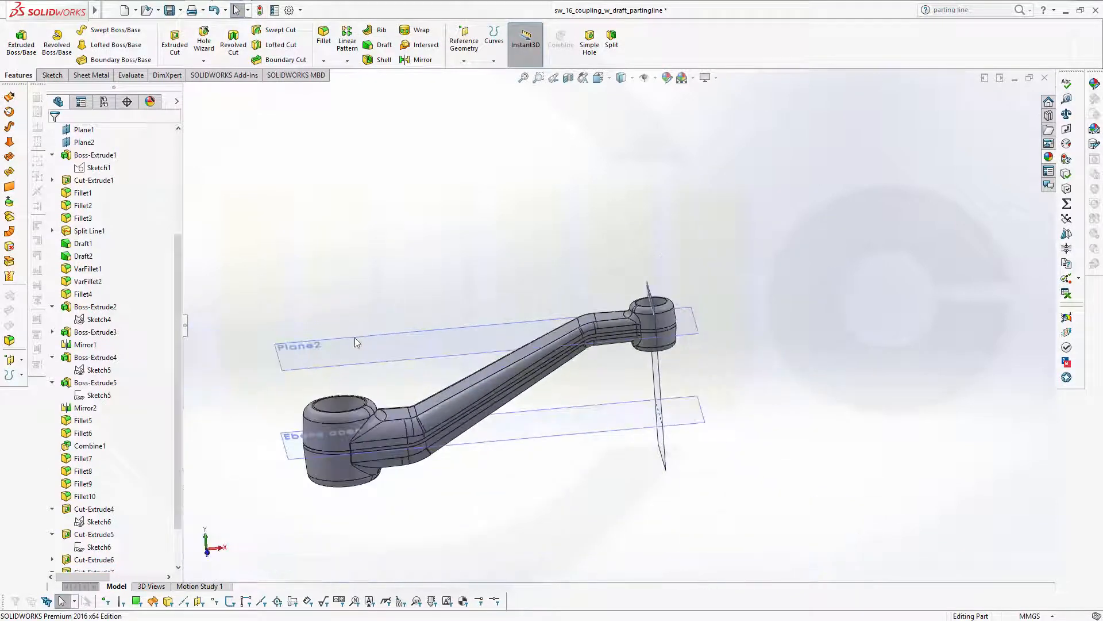
scroll(239, 240, "down", 1)
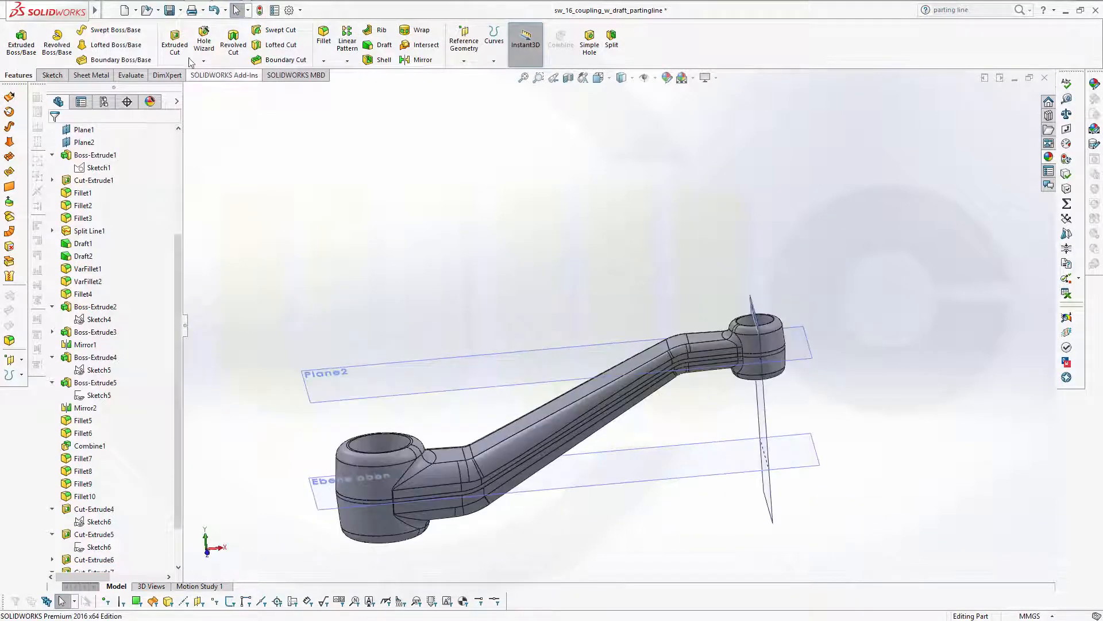
left_click(327, 62)
left_click(338, 89)
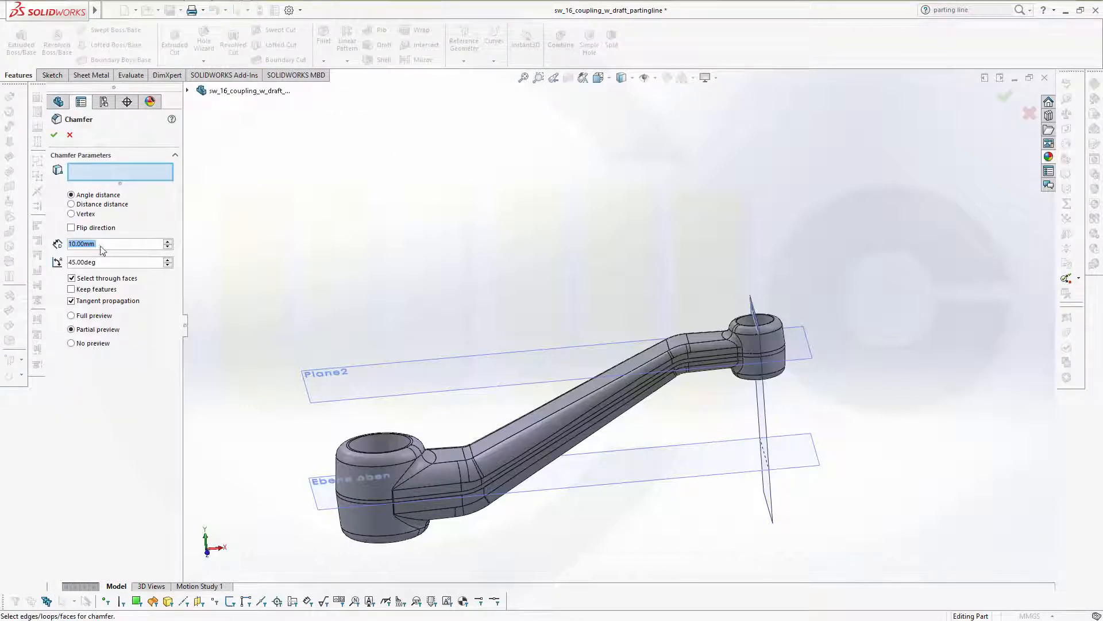
type("0,5")
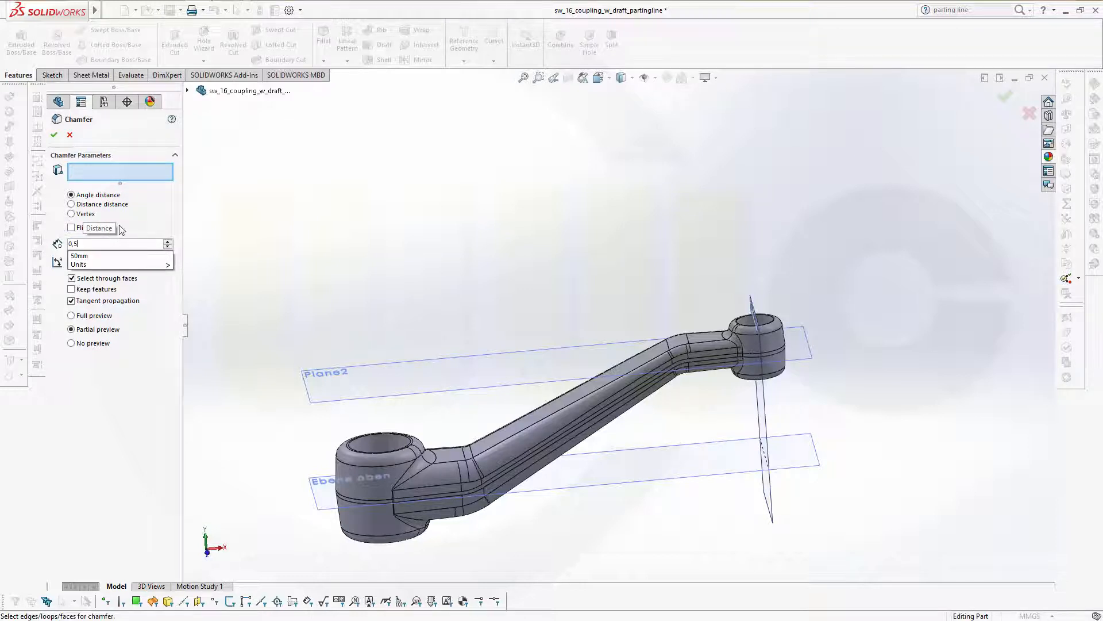
key("Return")
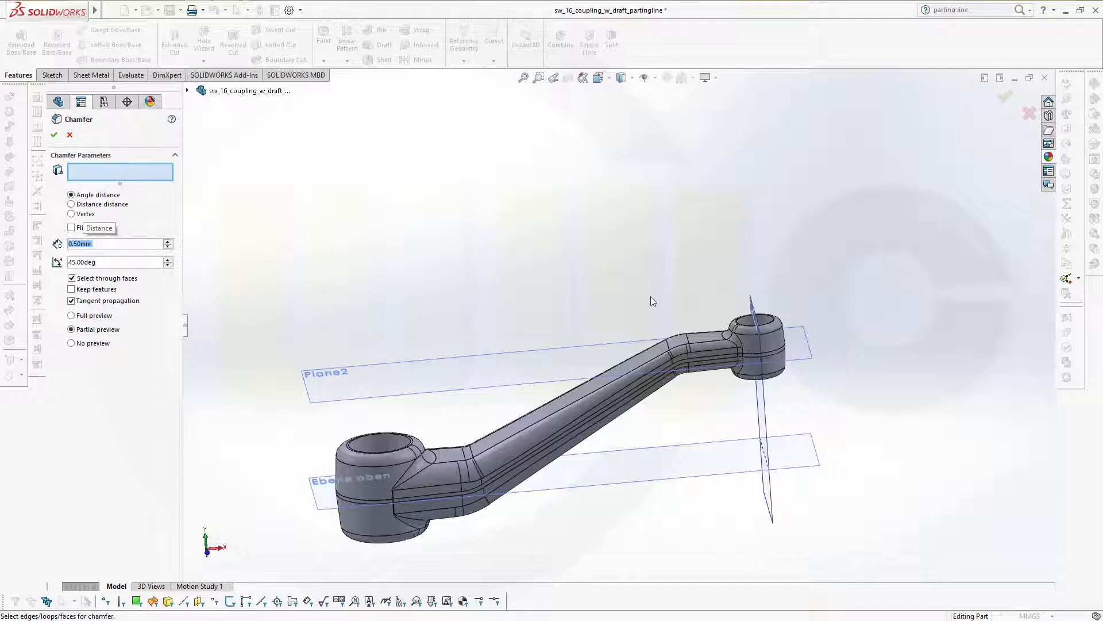
scroll(385, 437, "down", 5)
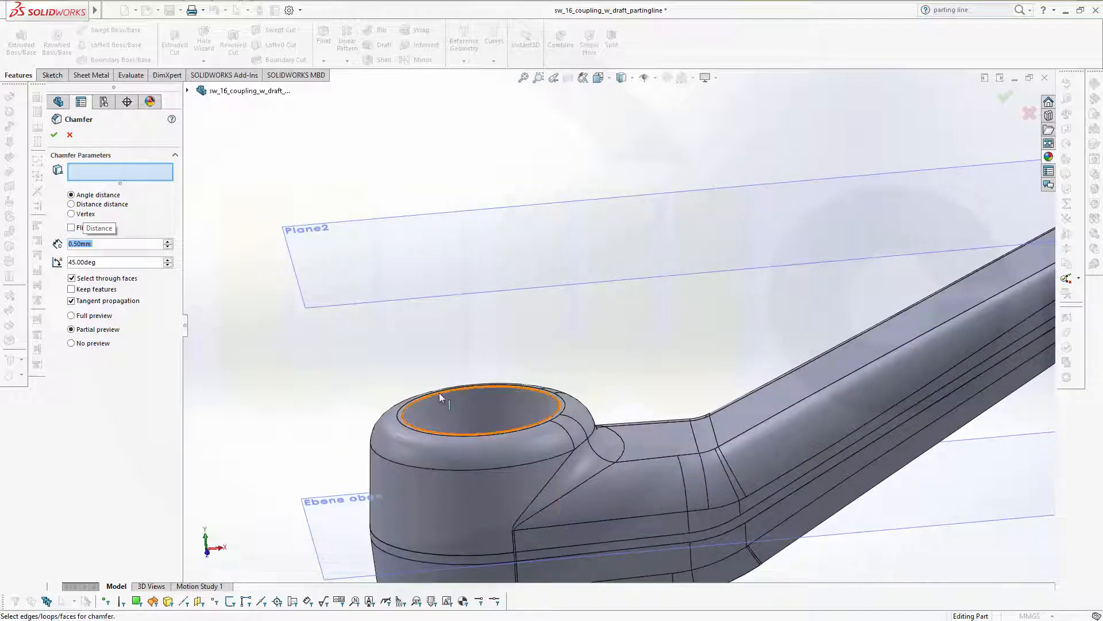
left_click(439, 393)
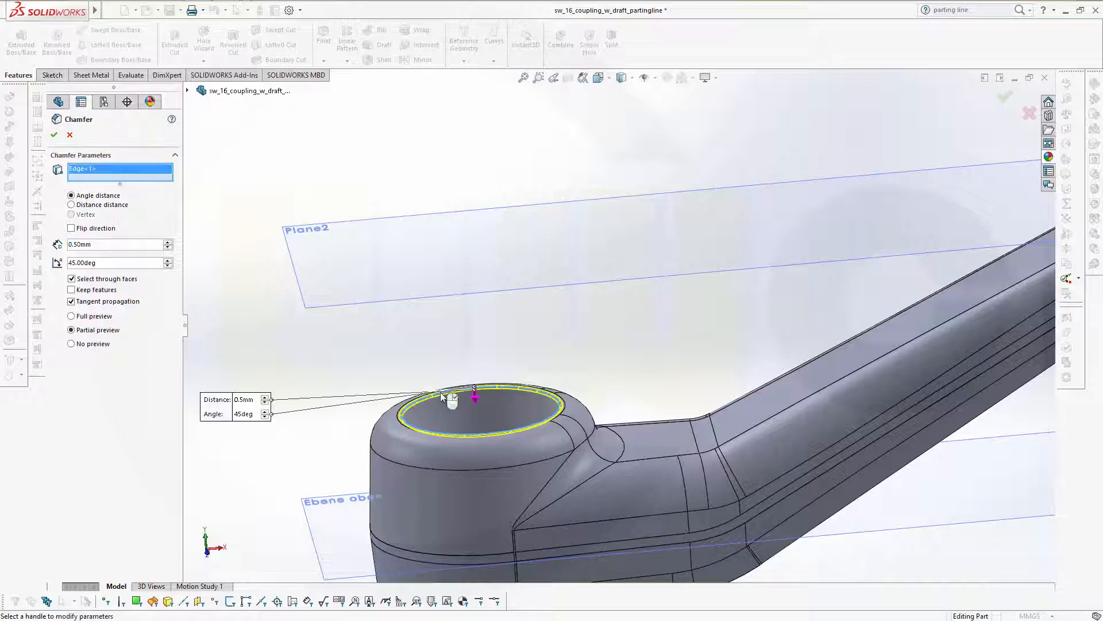
- Add the lower rim of the large boss's bore to the chamfer and finish it
scroll(682, 384, "up", 3)
middle_click_drag(764, 529, 688, 167)
scroll(532, 502, "down", 3)
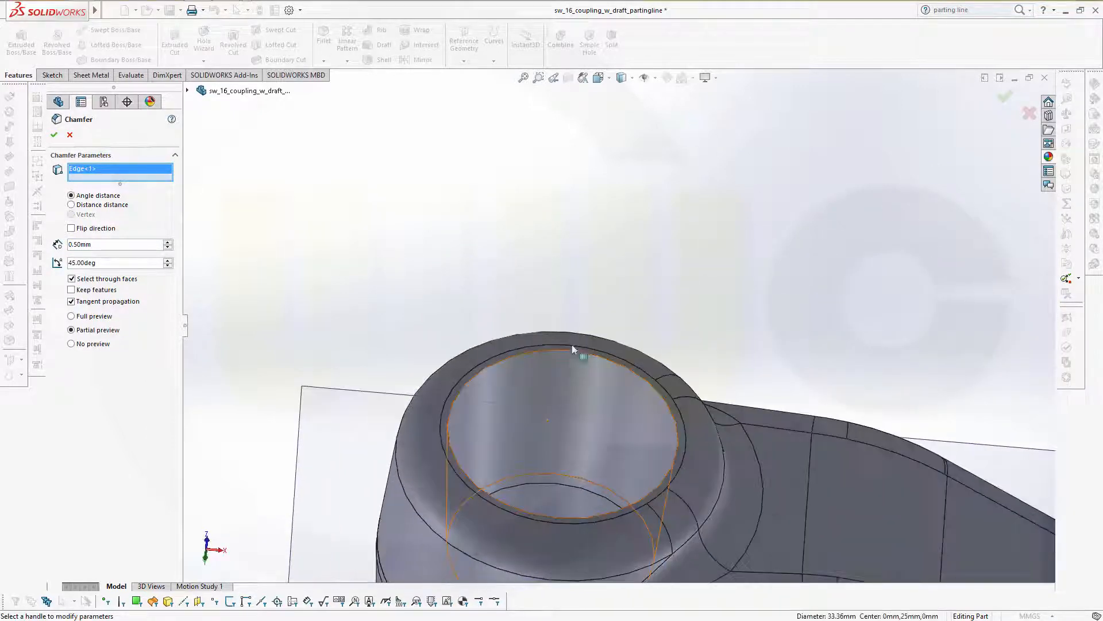
left_click(574, 355)
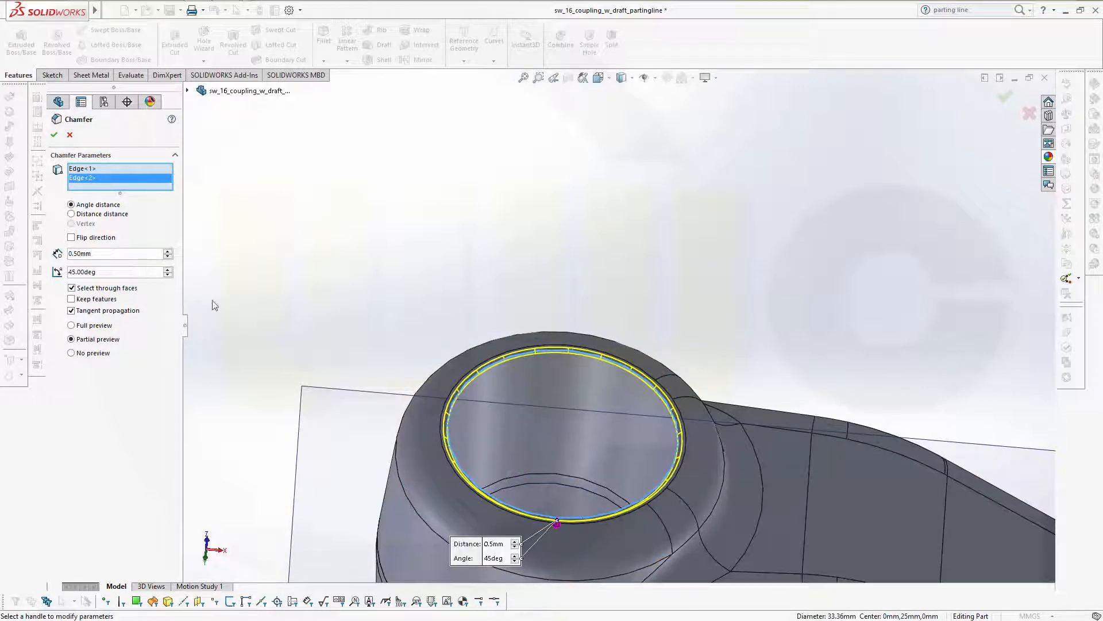
left_click(53, 133)
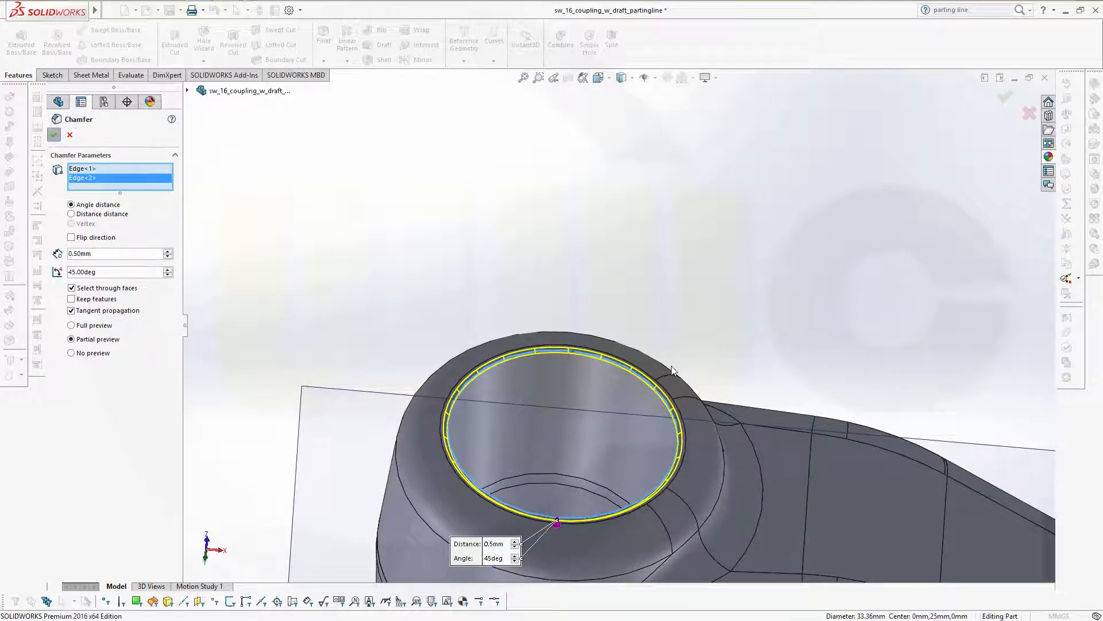
- Chamfer both the lower and upper rims of the small boss's bore by 0.5 mm at 45°
scroll(764, 362, "up", 6)
scroll(916, 406, "down", 1)
scroll(917, 410, "up", 4)
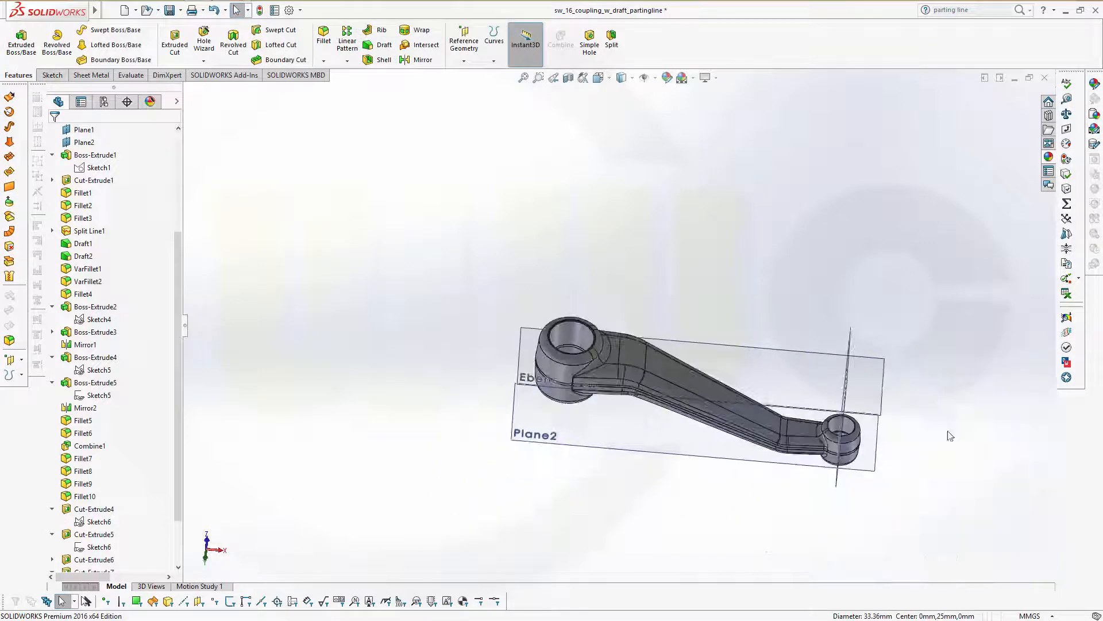
scroll(949, 437, "down", 6)
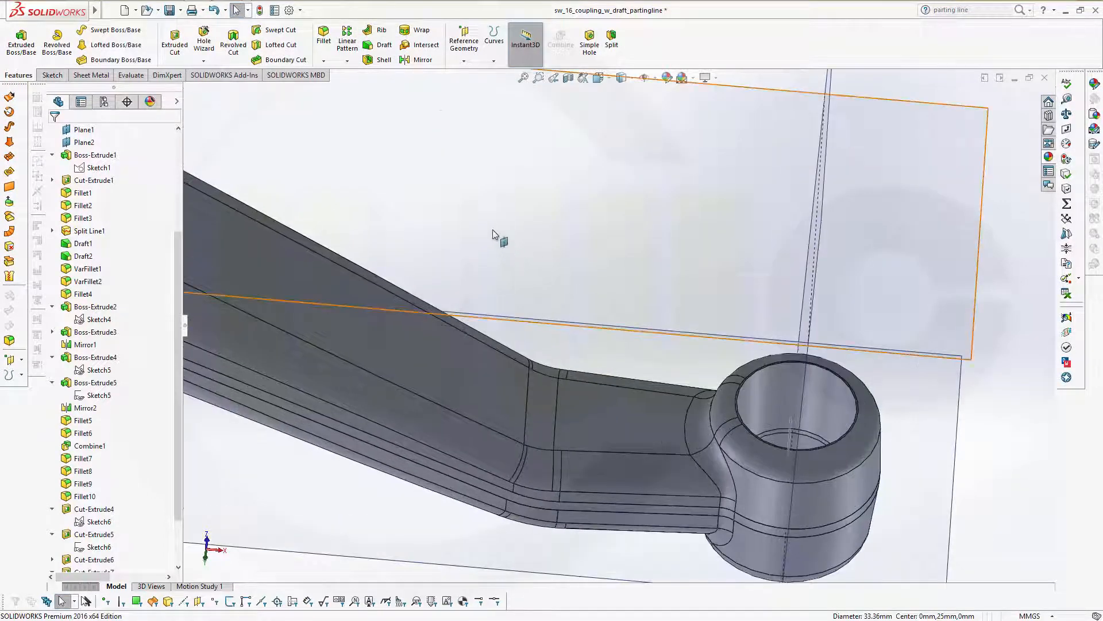
scroll(687, 380, "down", 1)
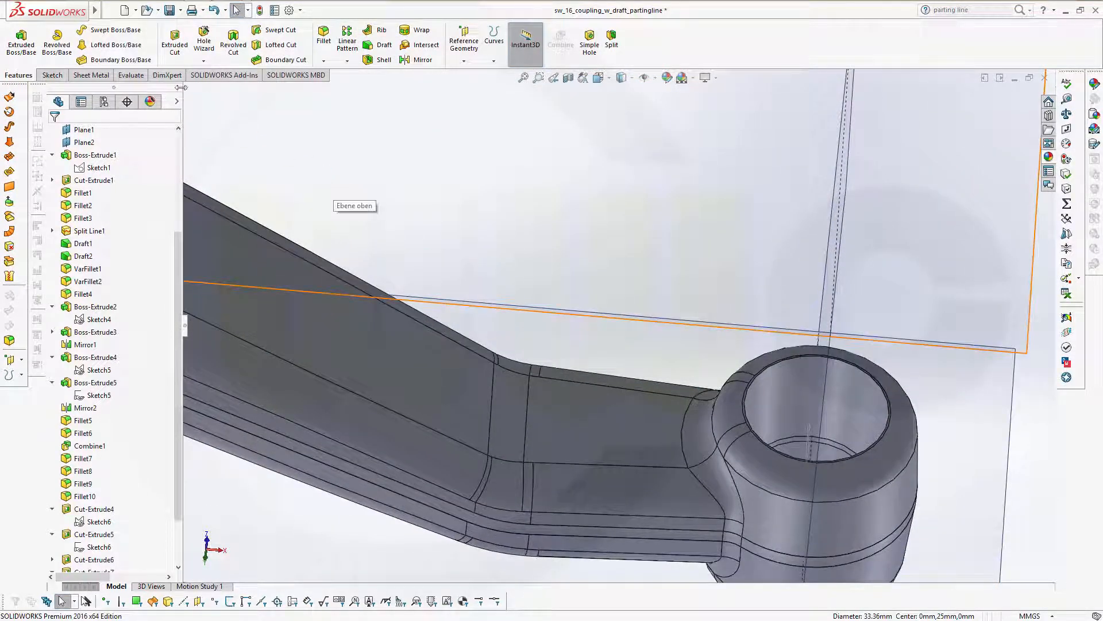
left_click(325, 62)
left_click(345, 88)
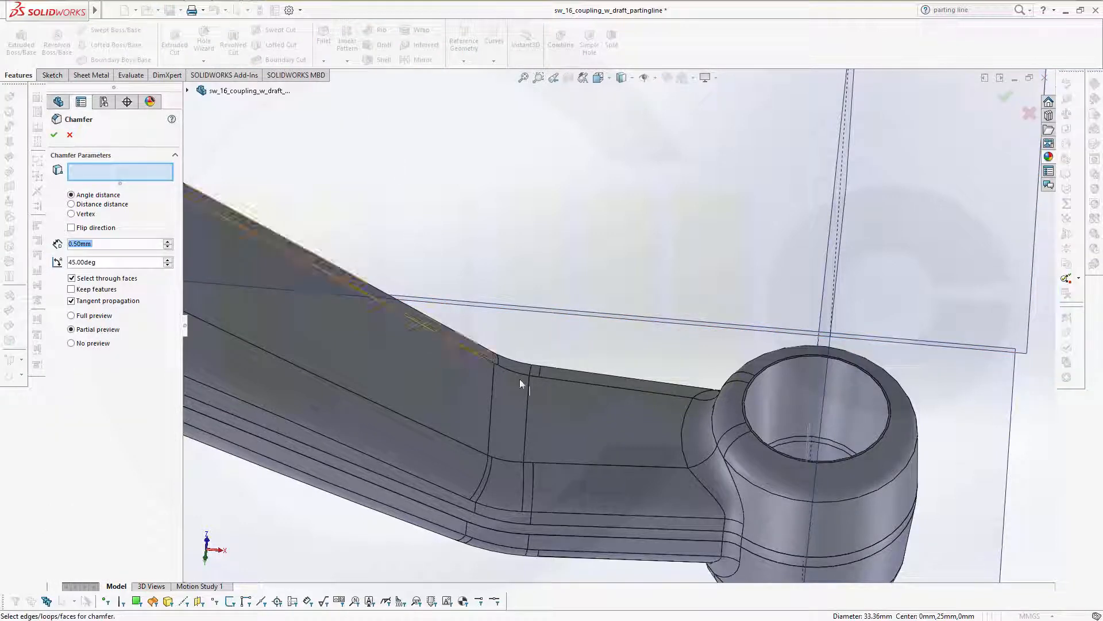
scroll(796, 409, "down", 4)
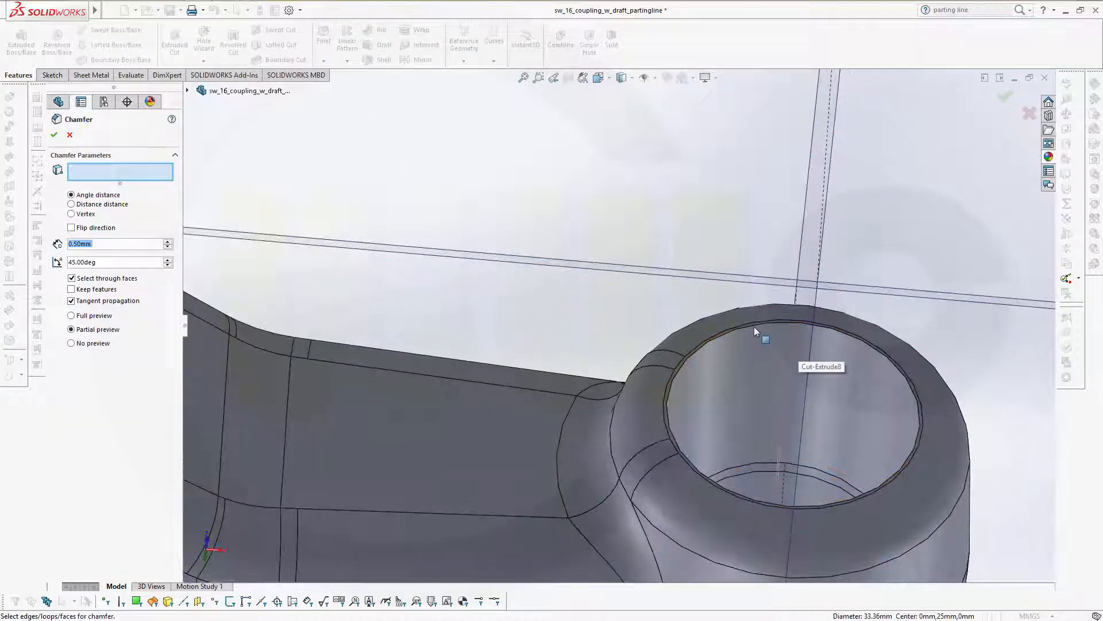
left_click(754, 326)
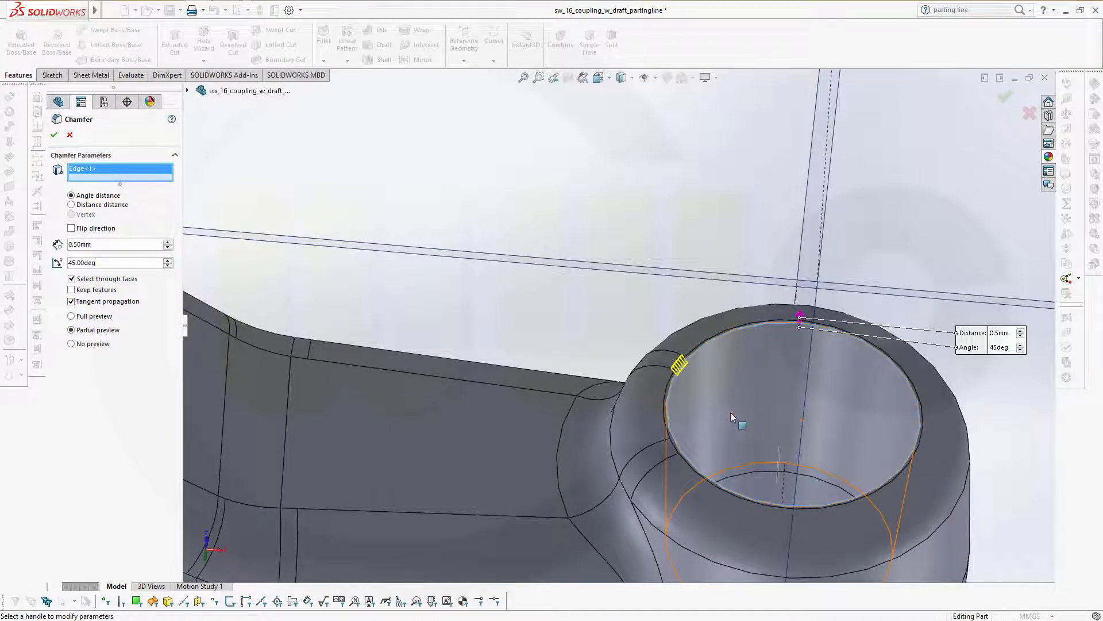
middle_click_drag(731, 412, 711, 2)
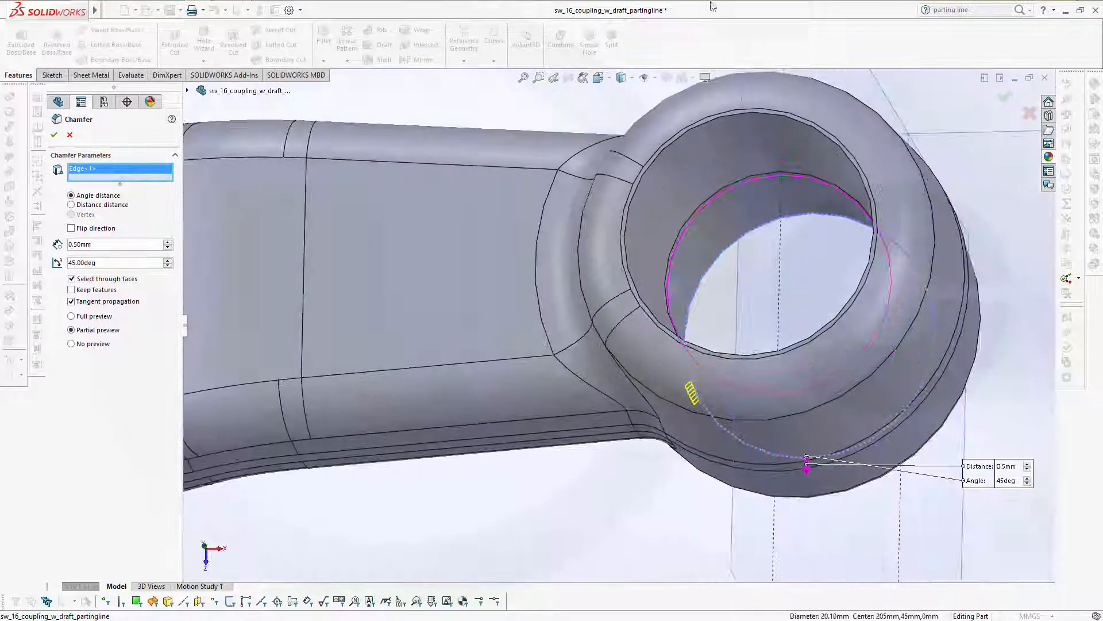
left_click(658, 162)
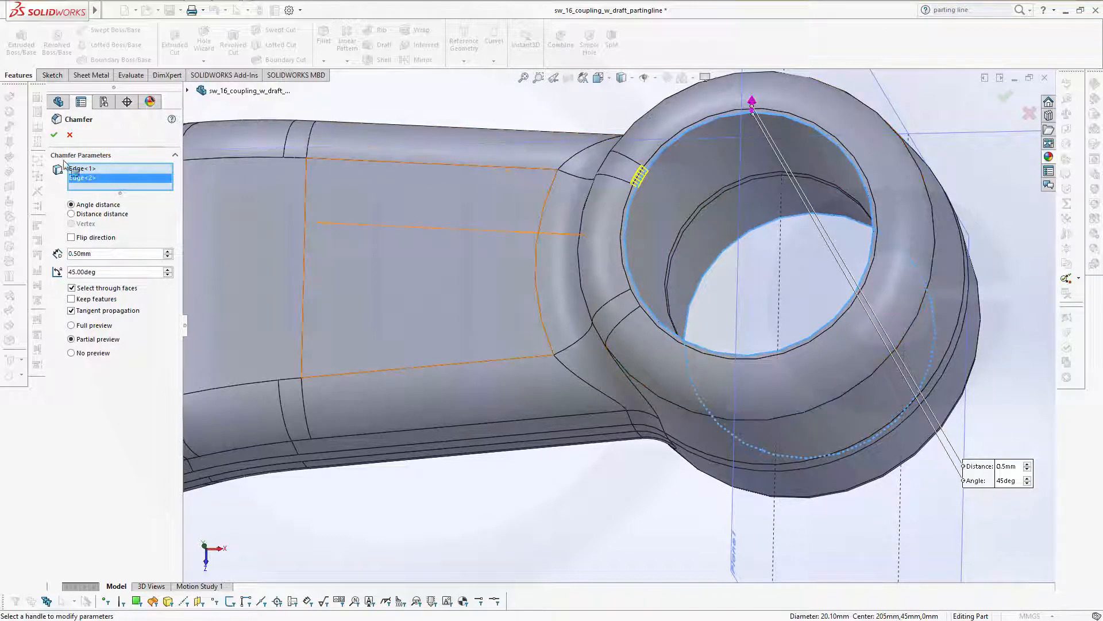
left_click(54, 135)
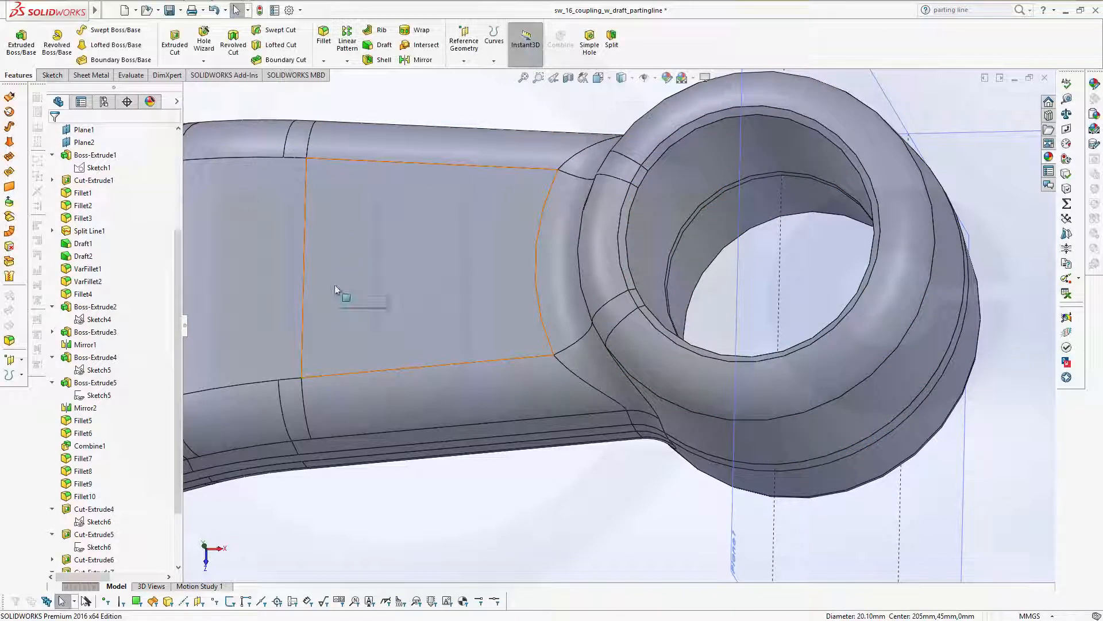
- Examine the whole coupling arm and its chamfered bores from several angles
middle_click_drag(335, 290, 356, 135)
scroll(330, 312, "up", 8)
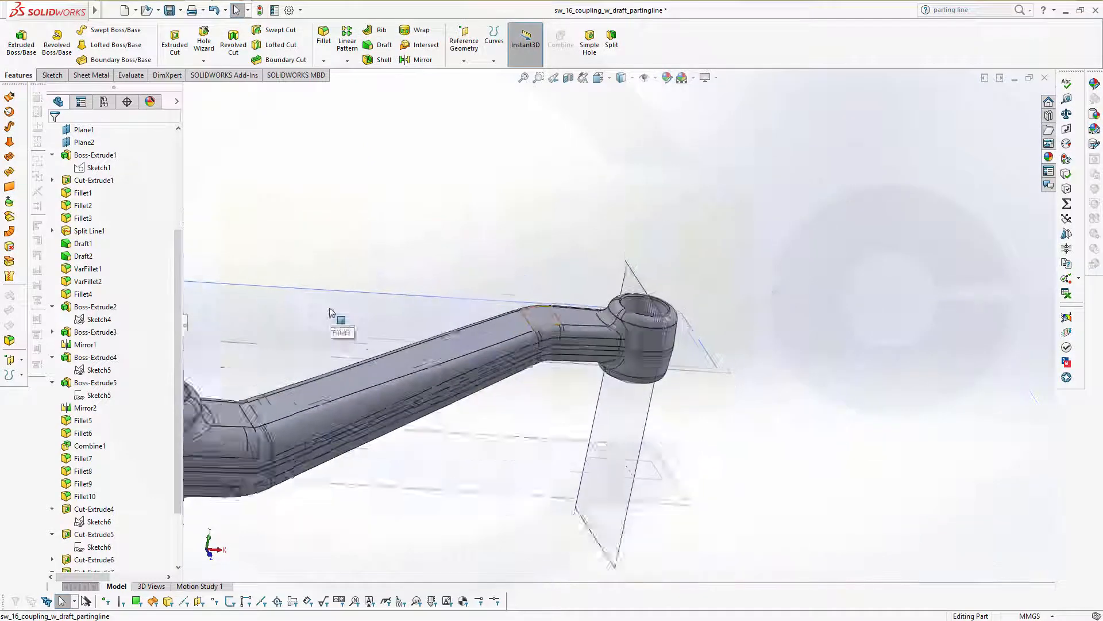
scroll(332, 313, "up", 5)
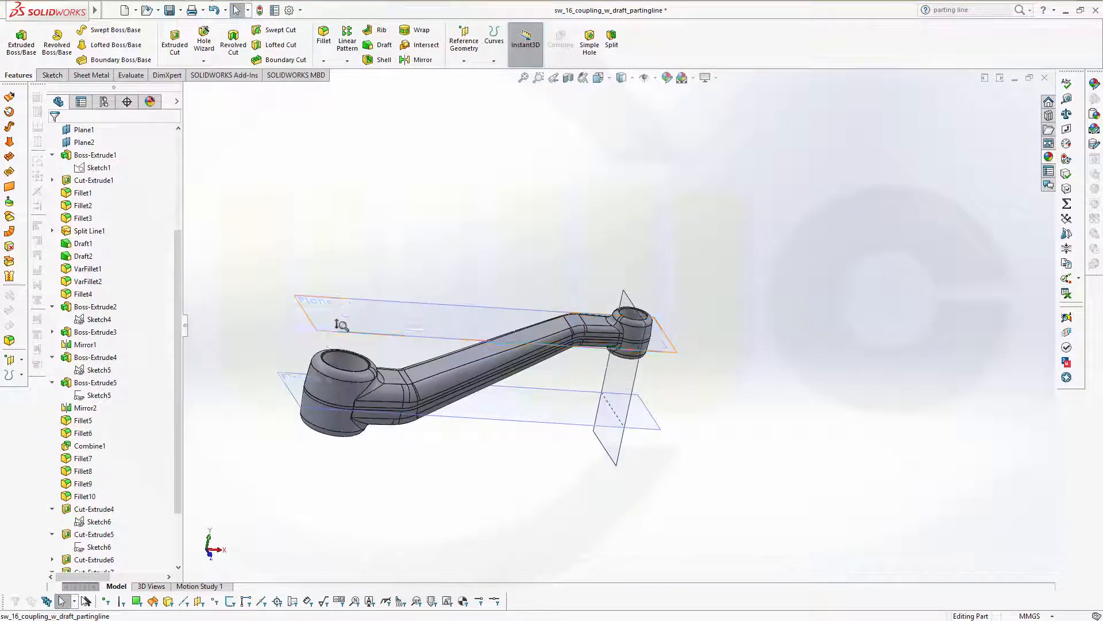
scroll(342, 325, "up", 3)
scroll(405, 338, "down", 3)
scroll(592, 423, "down", 3)
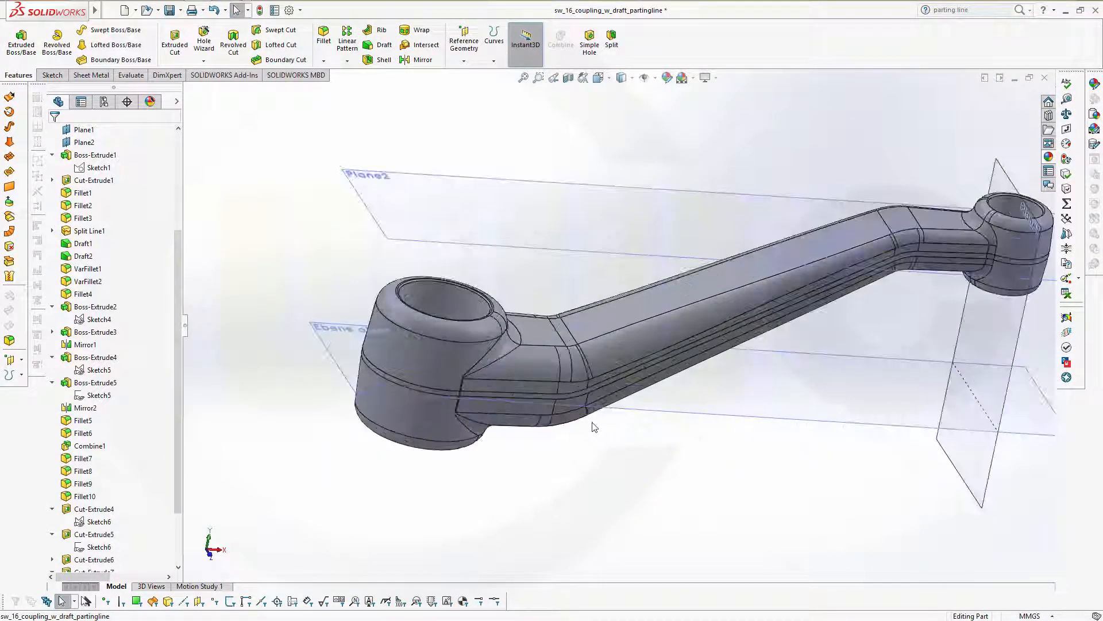
middle_click_drag(616, 440, 584, 392)
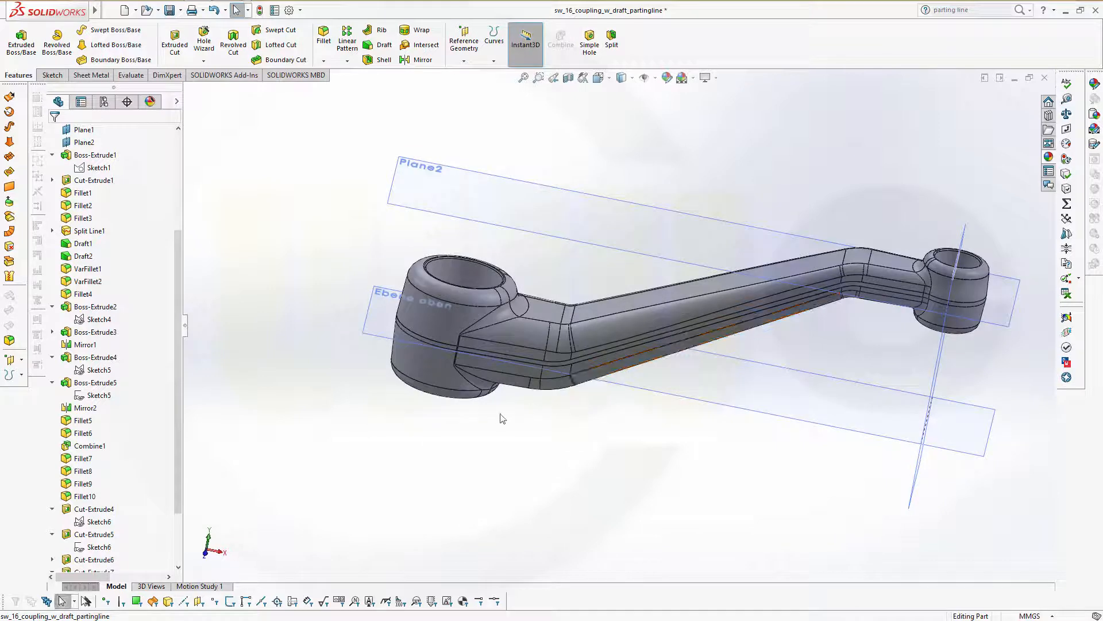